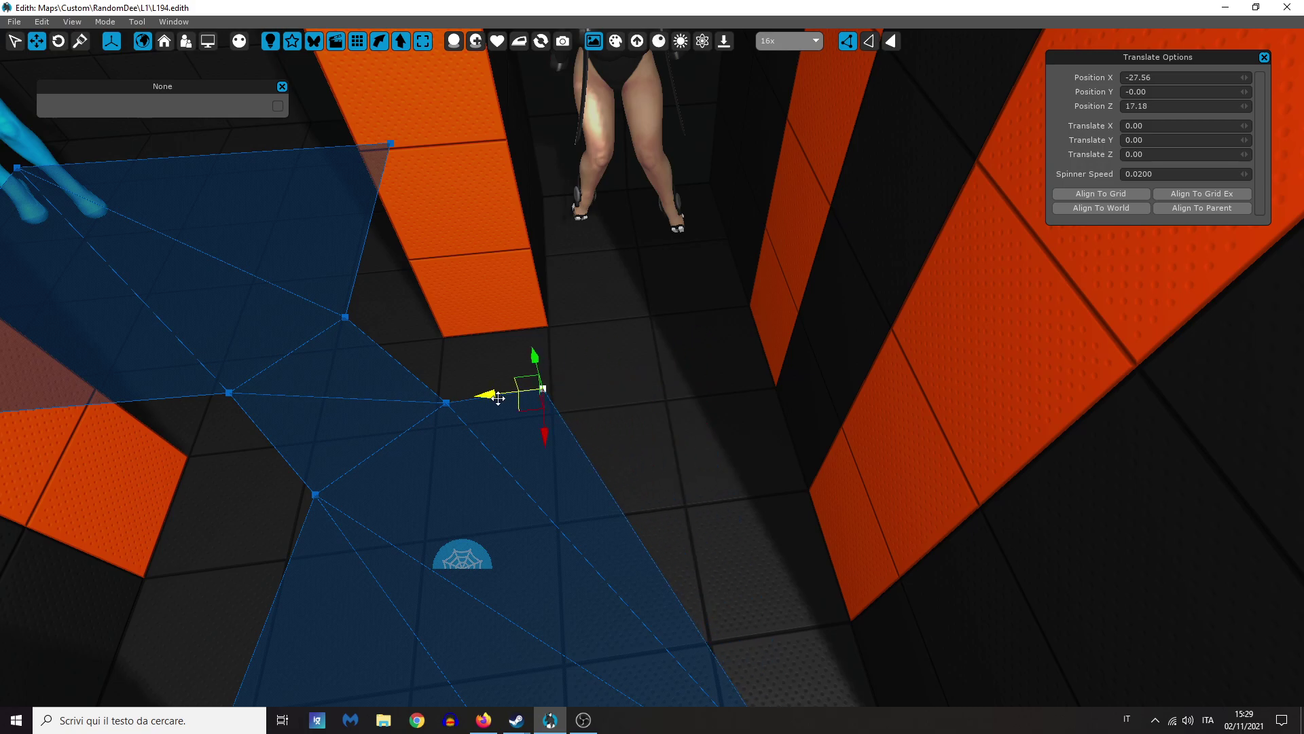
Step: Create three nav mesh vertices beside the corridor edge and in front of the enemy's alcove, and close them with the edge vertex into a polygon
right_click(690, 376)
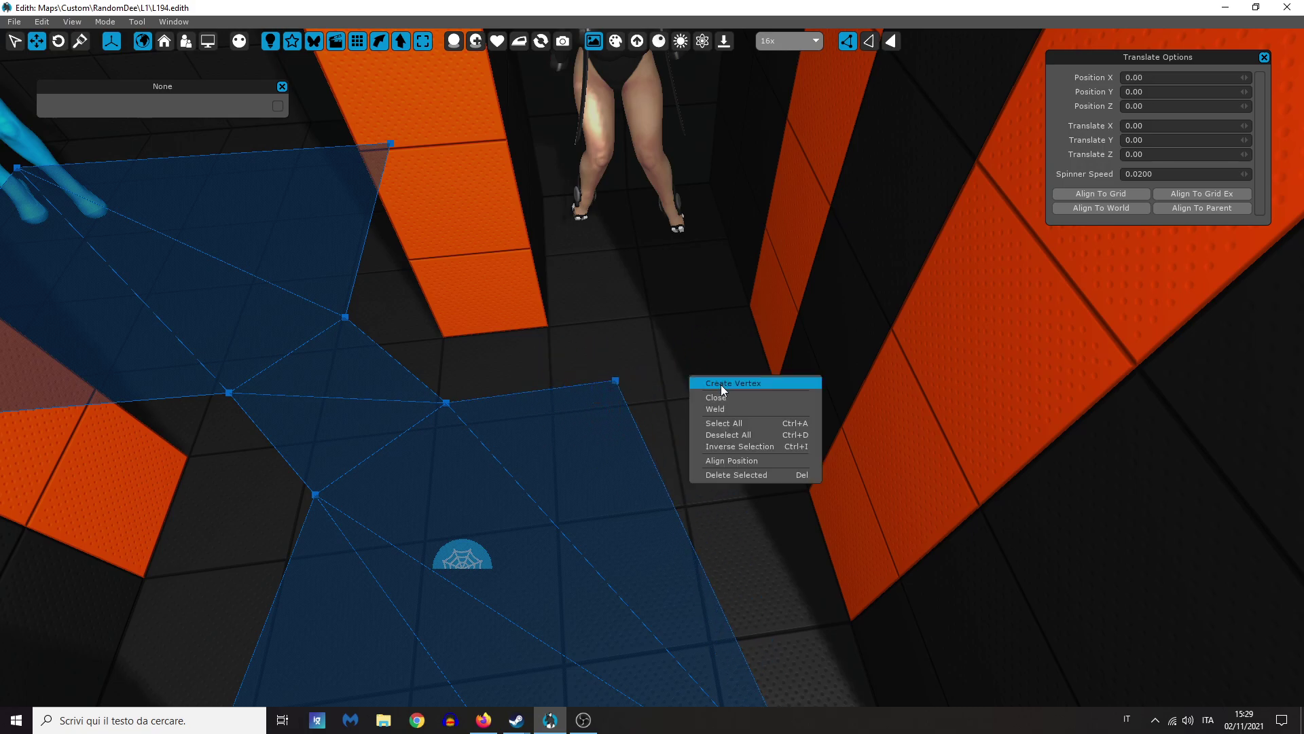
right_click(556, 212)
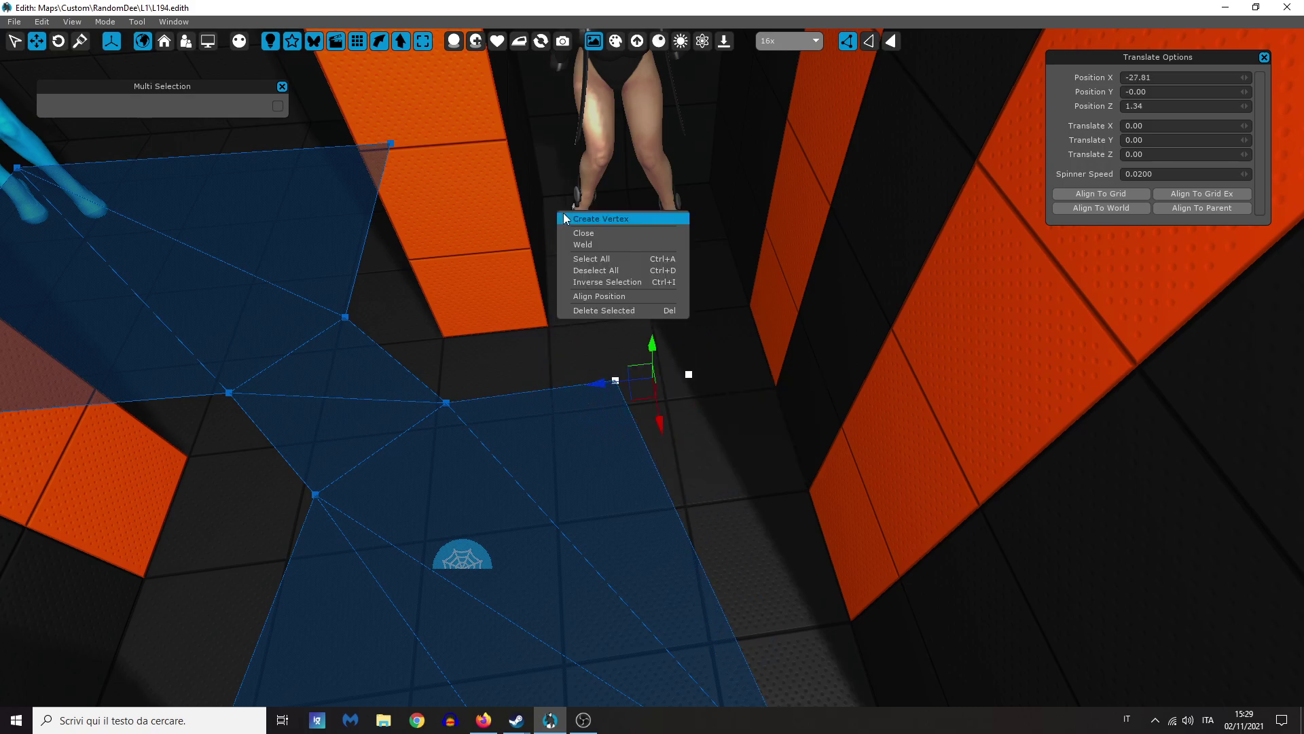
left_click(598, 218)
right_click(695, 198)
left_click(716, 209)
right_click(543, 225)
left_click(557, 245)
Step: Fill the remaining floor gap beside the new polygon by closing its three surrounding nav mesh vertices, and leave vertex editing
left_click(731, 376)
middle_click_drag(731, 376, 678, 532)
left_click_drag(529, 182, 529, 182)
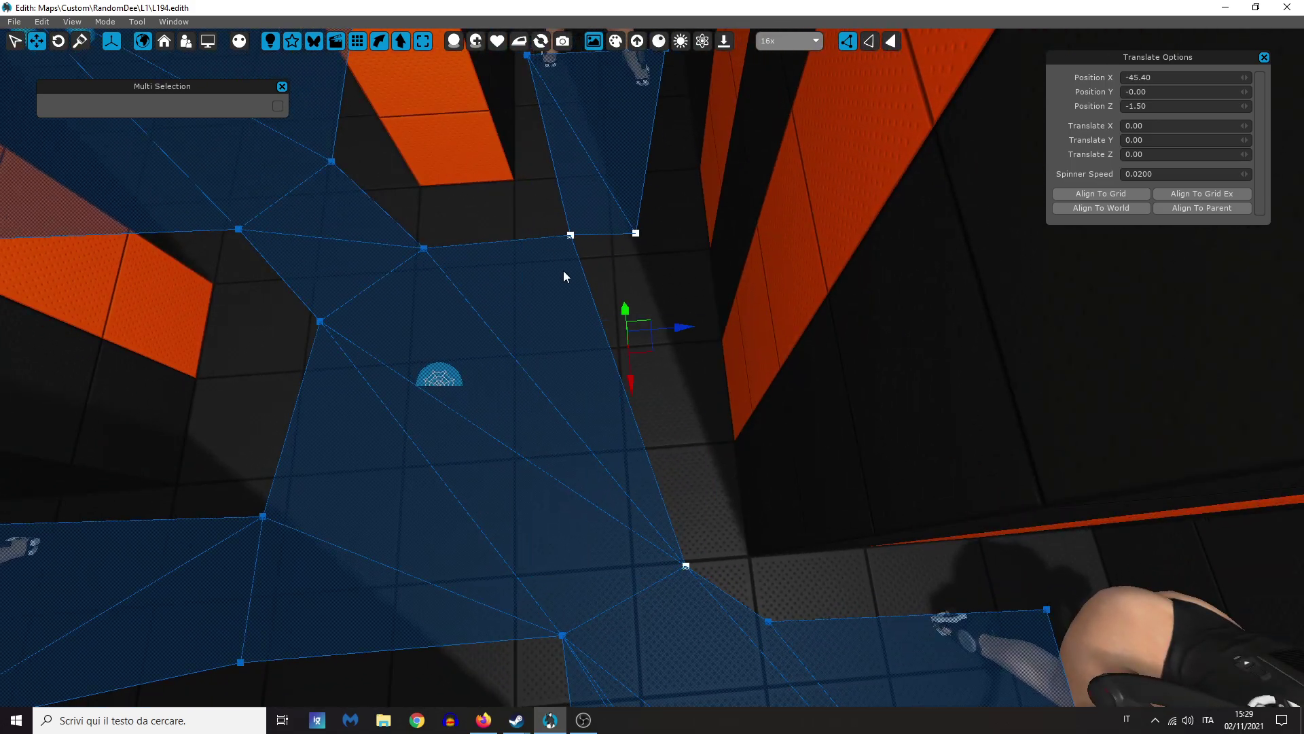
right_click(564, 272)
left_click(584, 300)
key("1")
Step: Run the map in the game to test enemy navigation and quit back to the editor
middle_click_drag(730, 385, 1087, 322)
key("w")
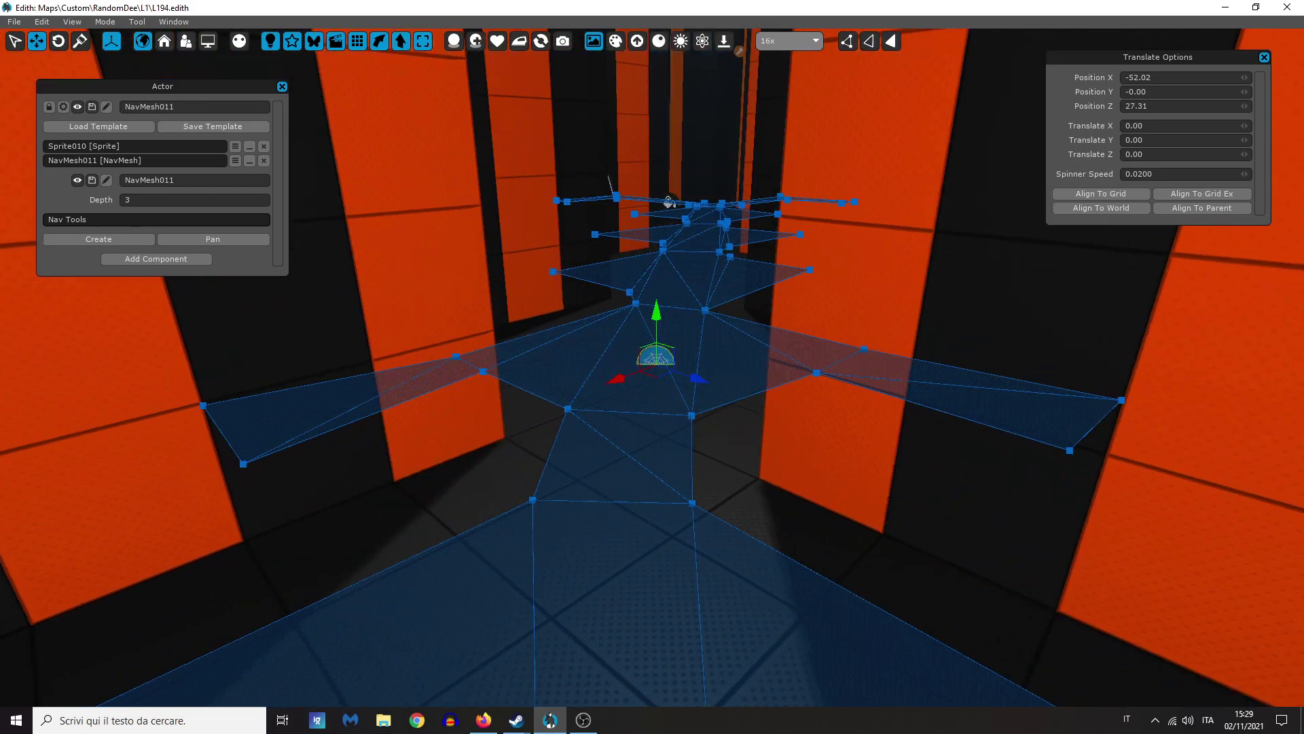
key("F5")
key("Return")
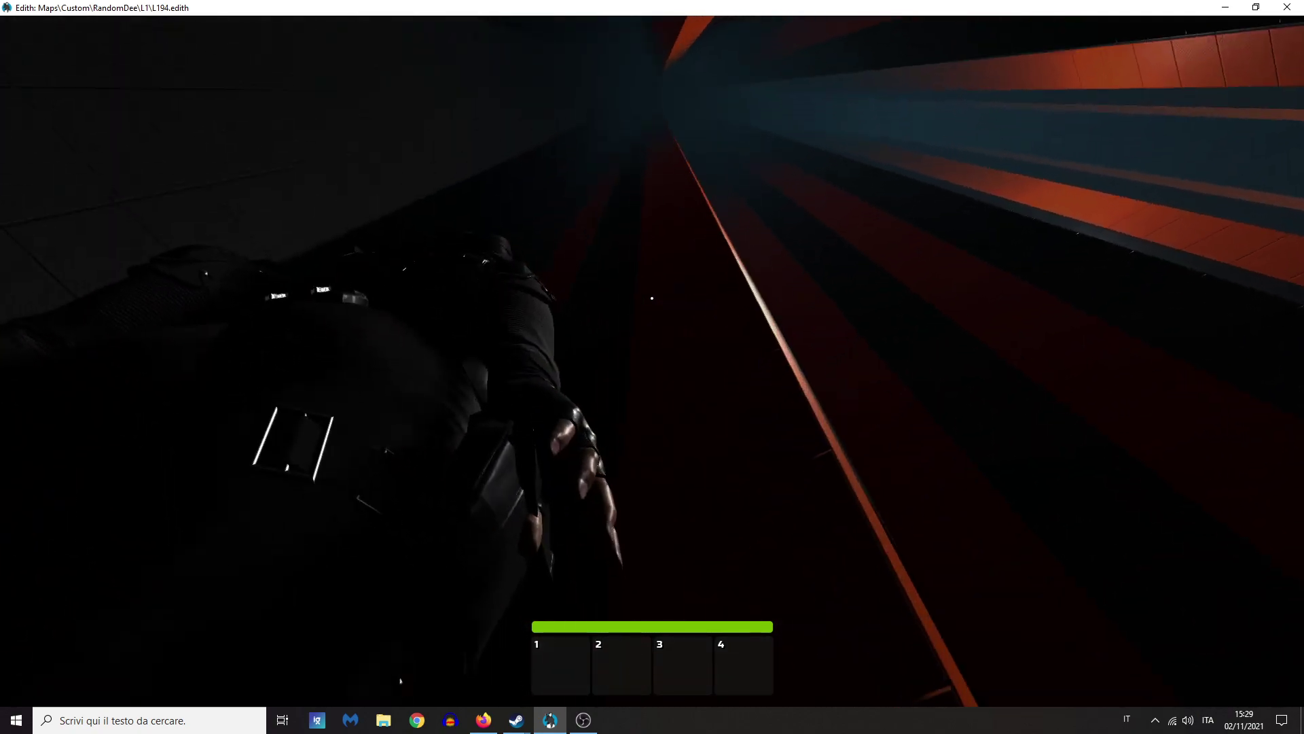
key("Escape")
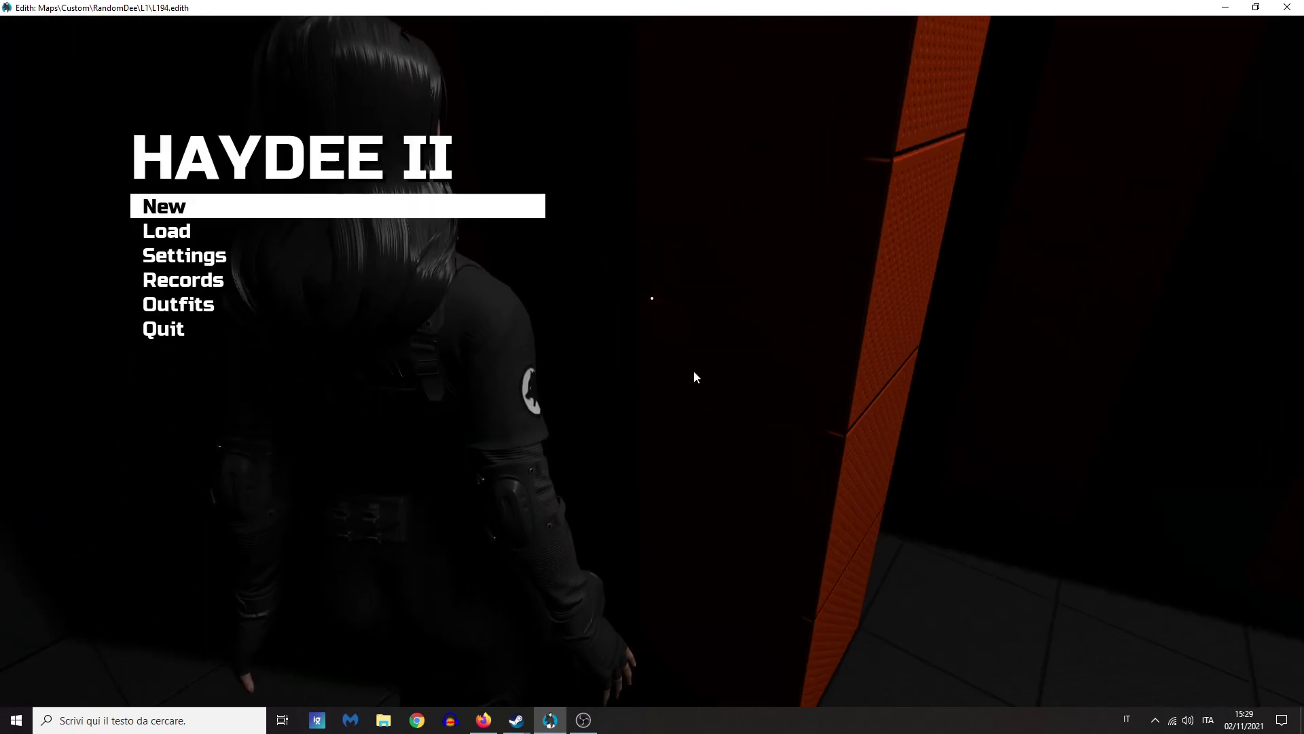
left_click(163, 329)
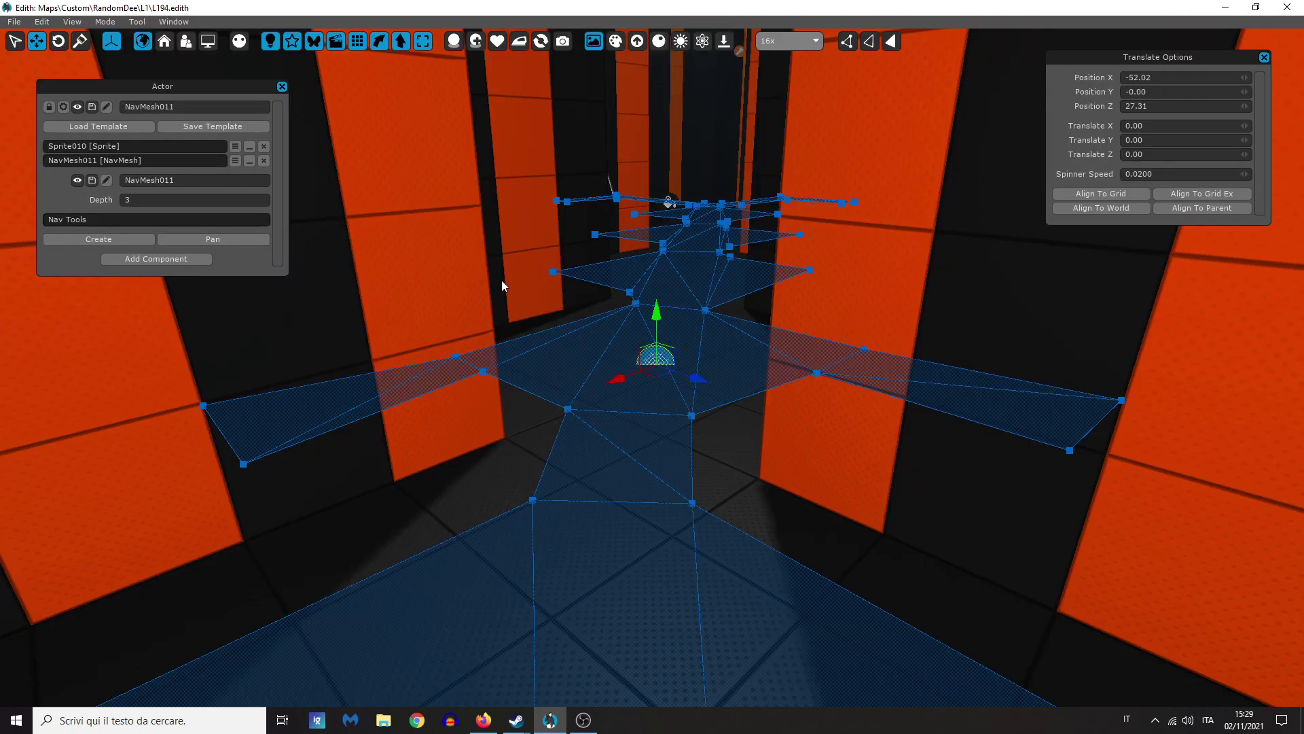
Step: Switch to the map's own lighting and move the point light to about X -193, Y 257, Z -86
left_click(276, 45)
right_click_drag(863, 293, 589, 289)
left_click(872, 334)
left_click(603, 299)
left_click_drag(675, 379, 149, 632)
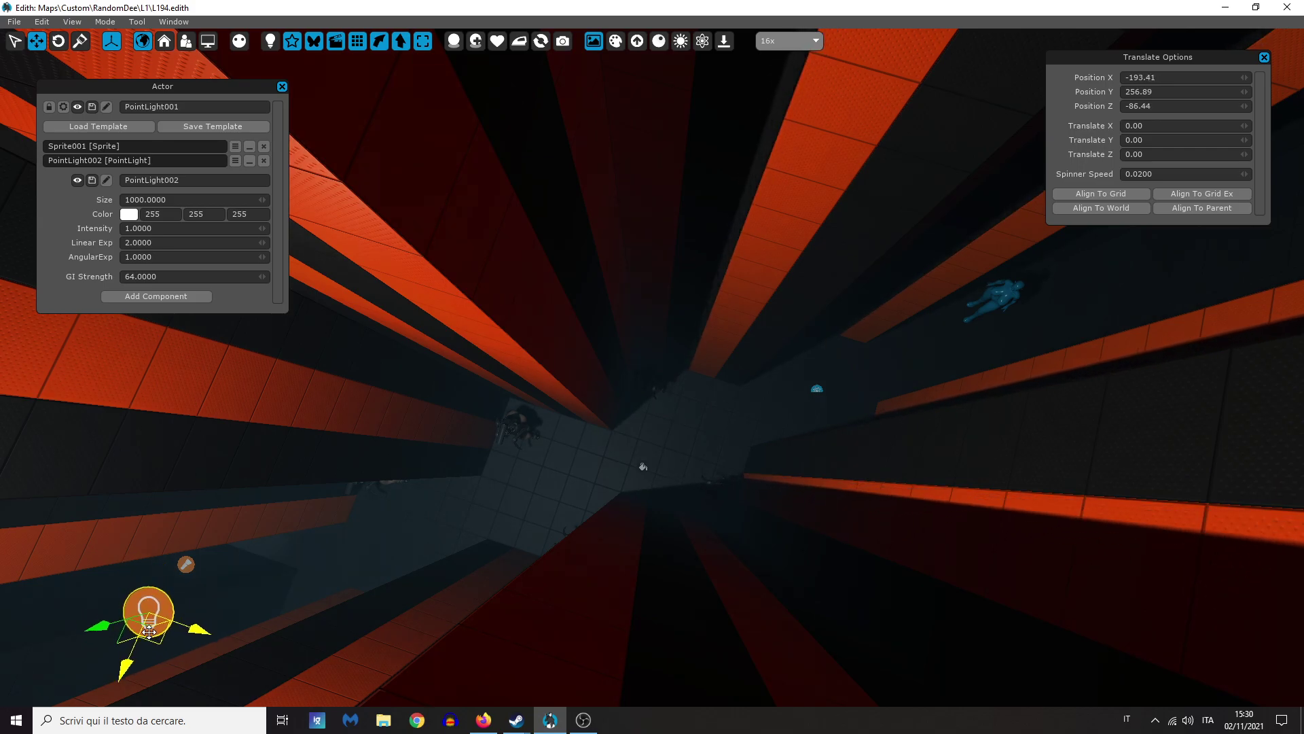
Step: Select the level's CSG geometry, playtest the map with the repositioned light and quit back to the editor
left_click(547, 492)
right_click_drag(547, 492, 713, 516)
right_click_drag(652, 367, 673, 476)
key("F5")
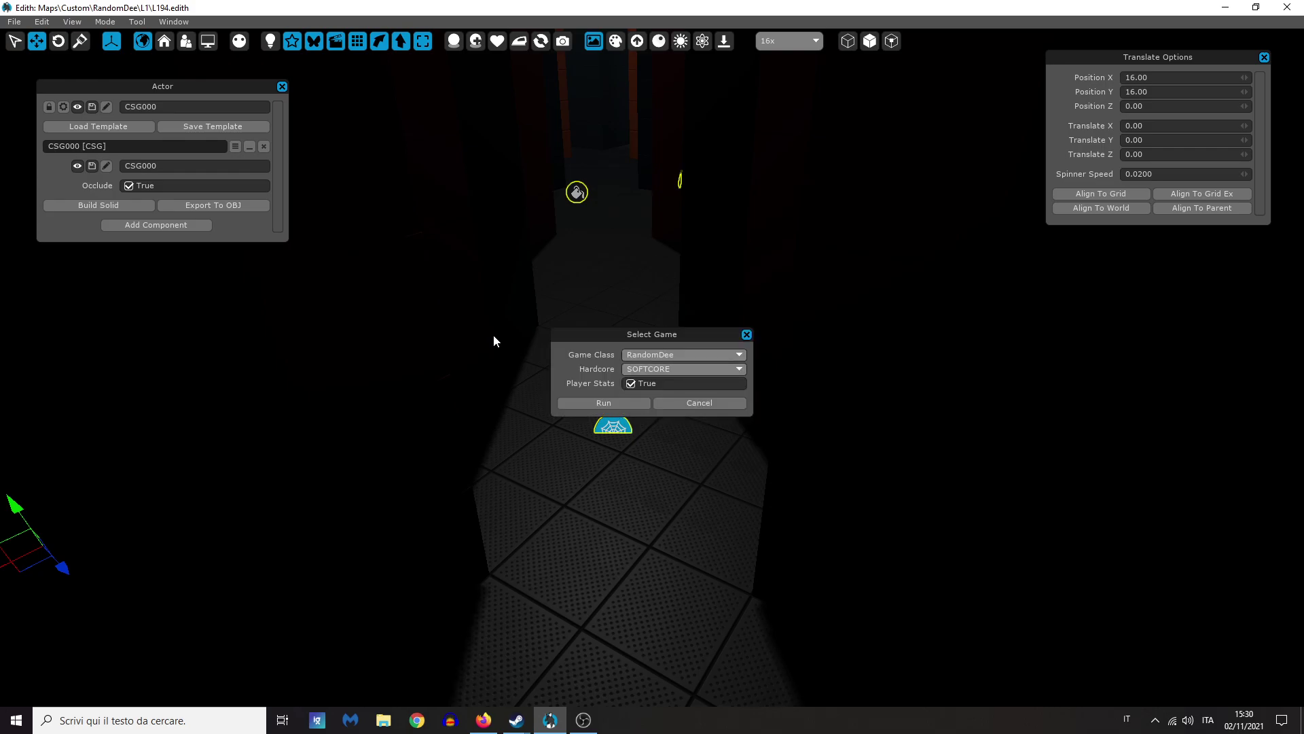
key("Return")
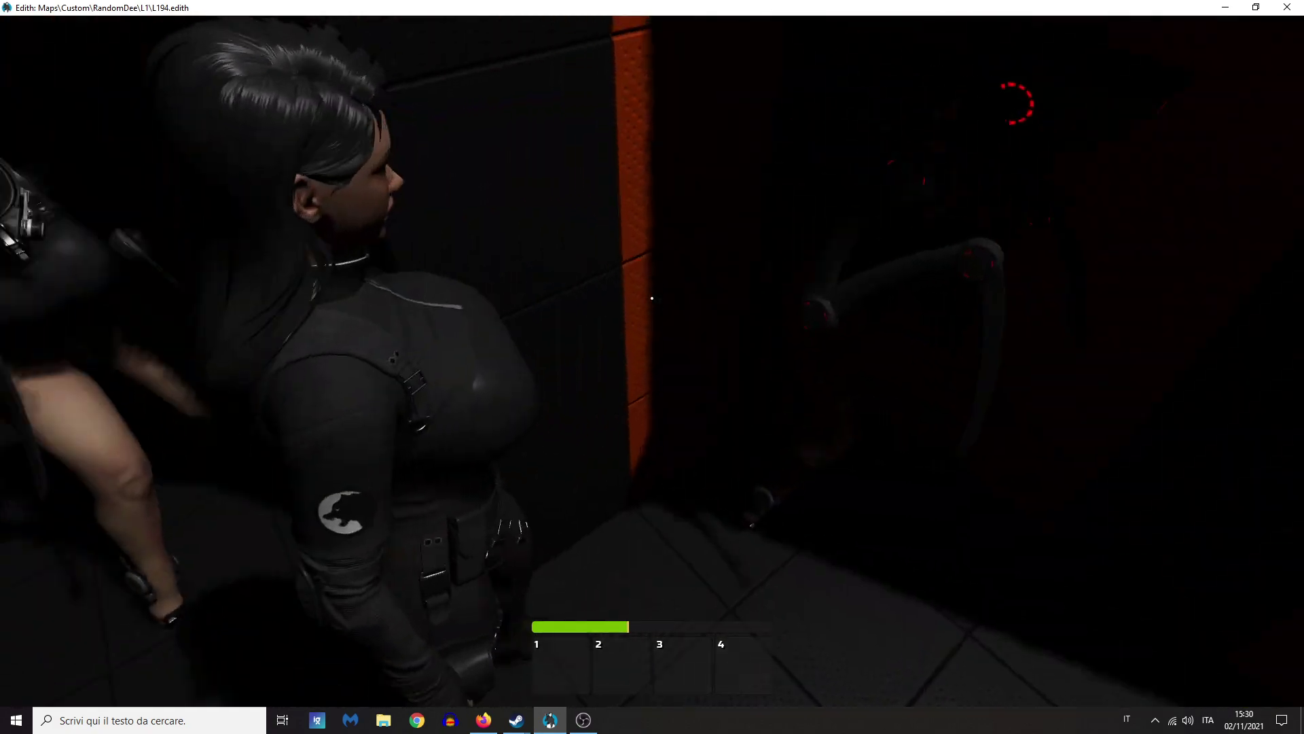
key("Escape")
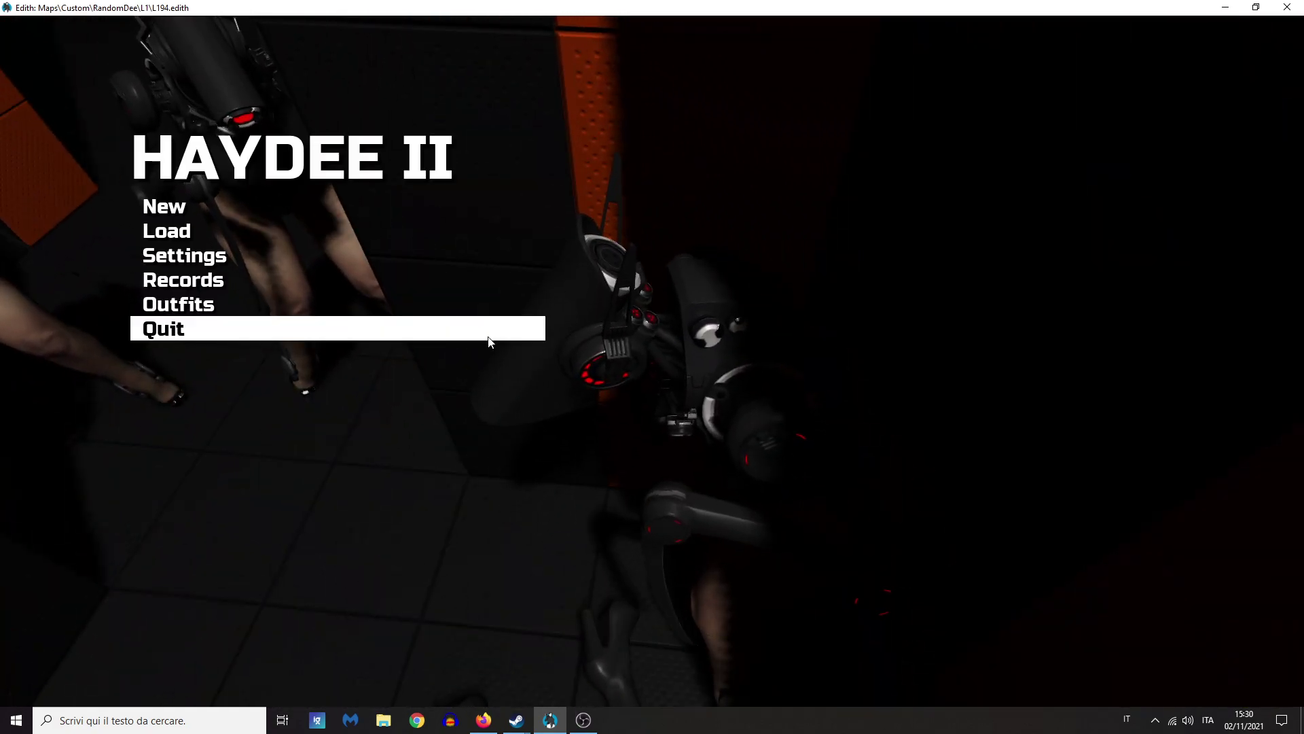
left_click(316, 329)
Step: Restore the bright editor lighting and cut the wall solids behind the nearest enemy at the height of an alcove opening
right_click_drag(315, 329, 204, 337)
right_click_drag(129, 54, 219, 11)
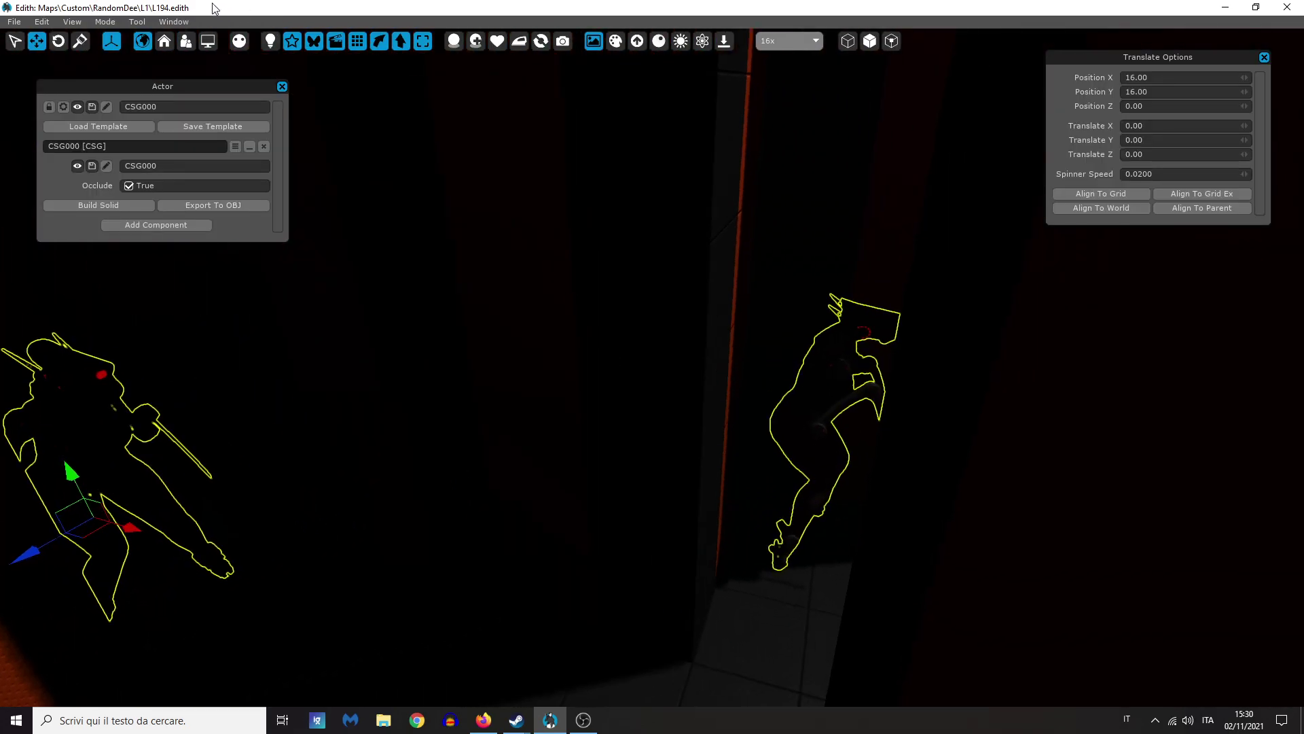
left_click(269, 42)
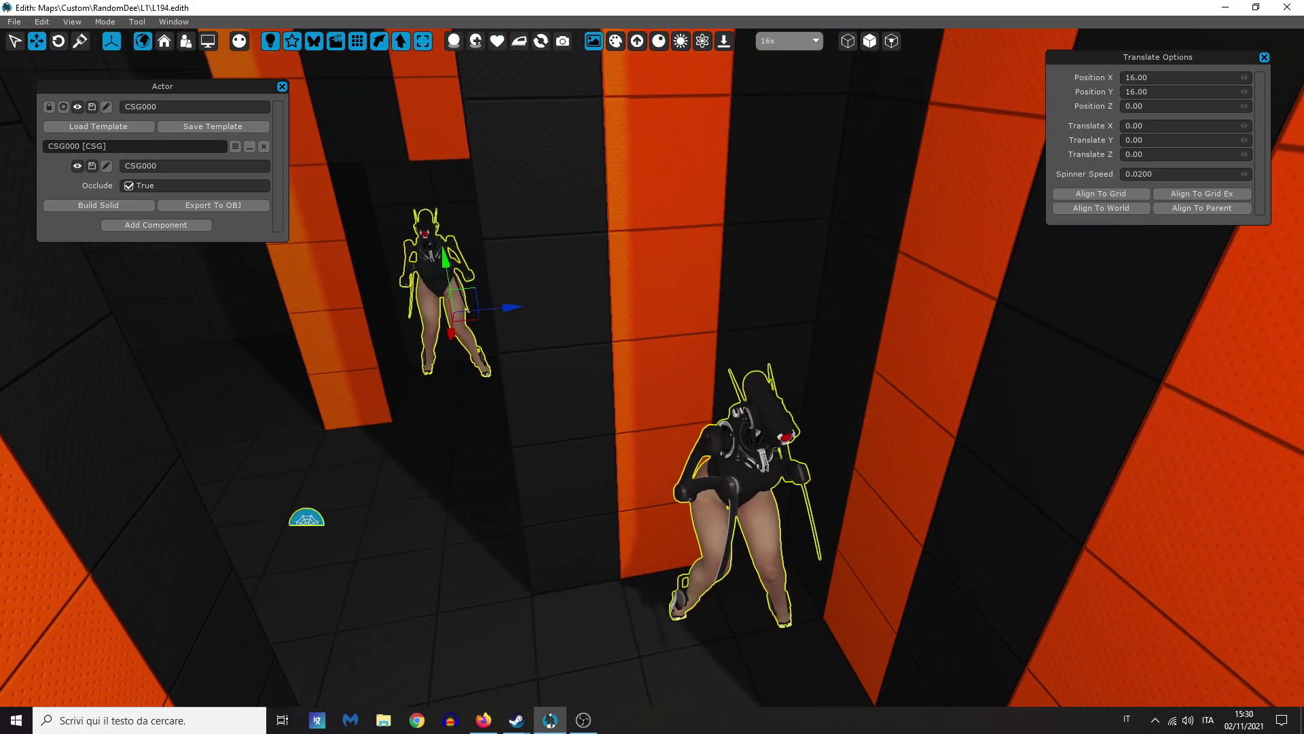
right_click_drag(873, 403, 871, 404)
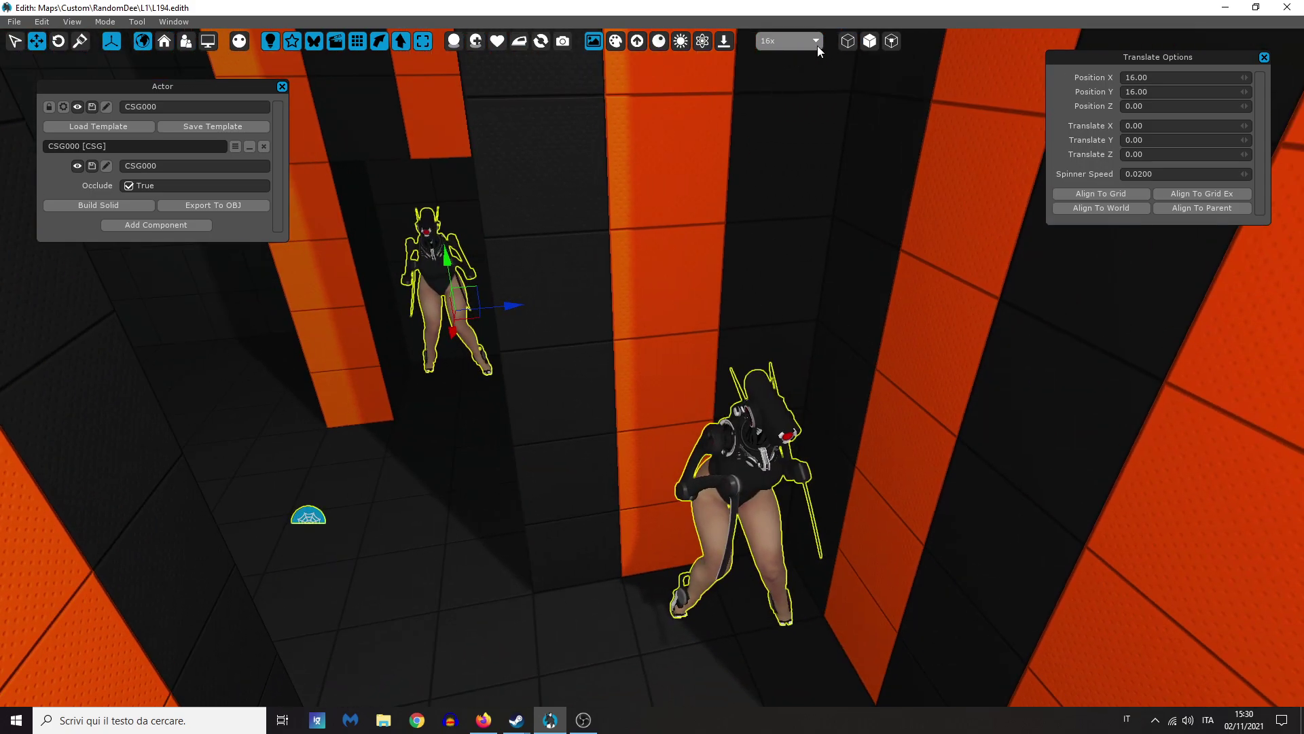
left_click(853, 38)
left_click(160, 108)
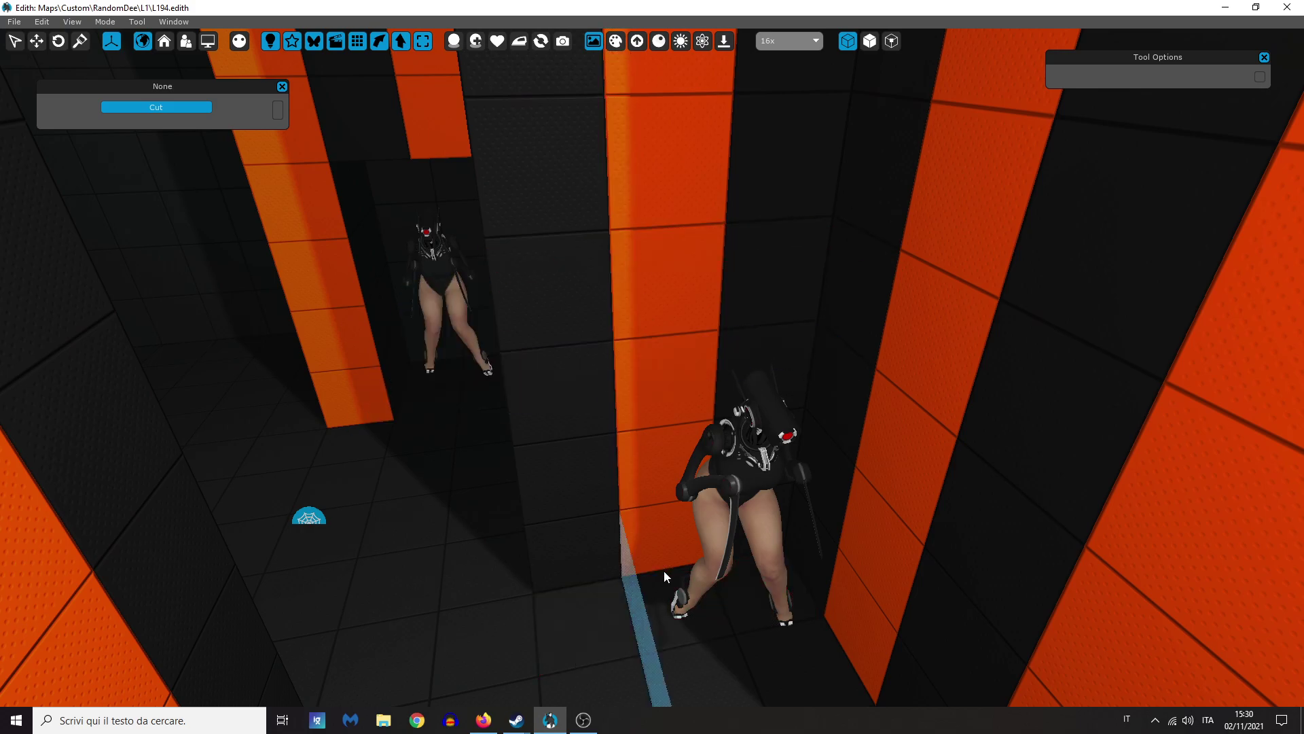
left_click(778, 472)
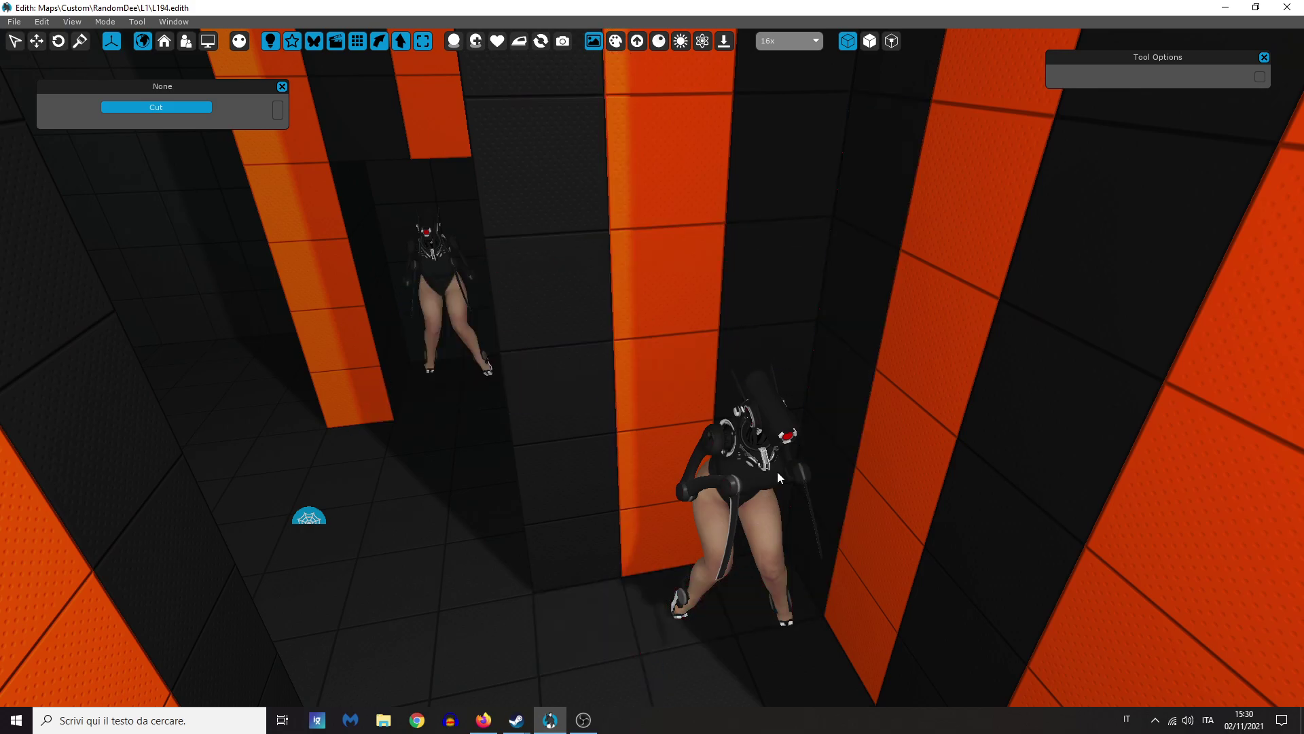
Step: Delete the lower orange and black wall solids behind the enemy to open an alcove
left_click(845, 42)
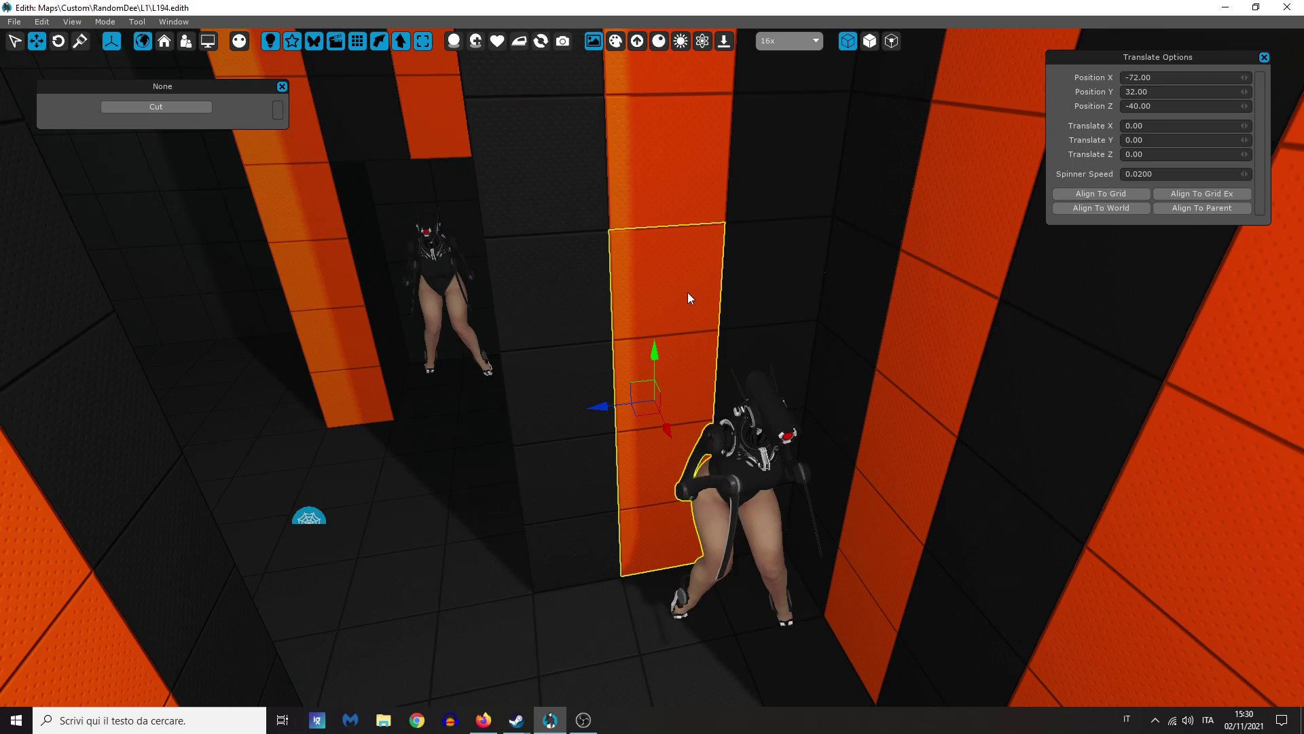
key("Delete")
left_click(768, 316)
key("Delete")
left_click(686, 327)
mouse_move(686, 328)
right_mouse_down()
mouse_move(696, 408)
mouse_move(686, 347)
right_mouse_up()
key("w")
Step: Select the exposed checkered solid at the back of the alcove and cut it level with the opening
left_click(869, 42)
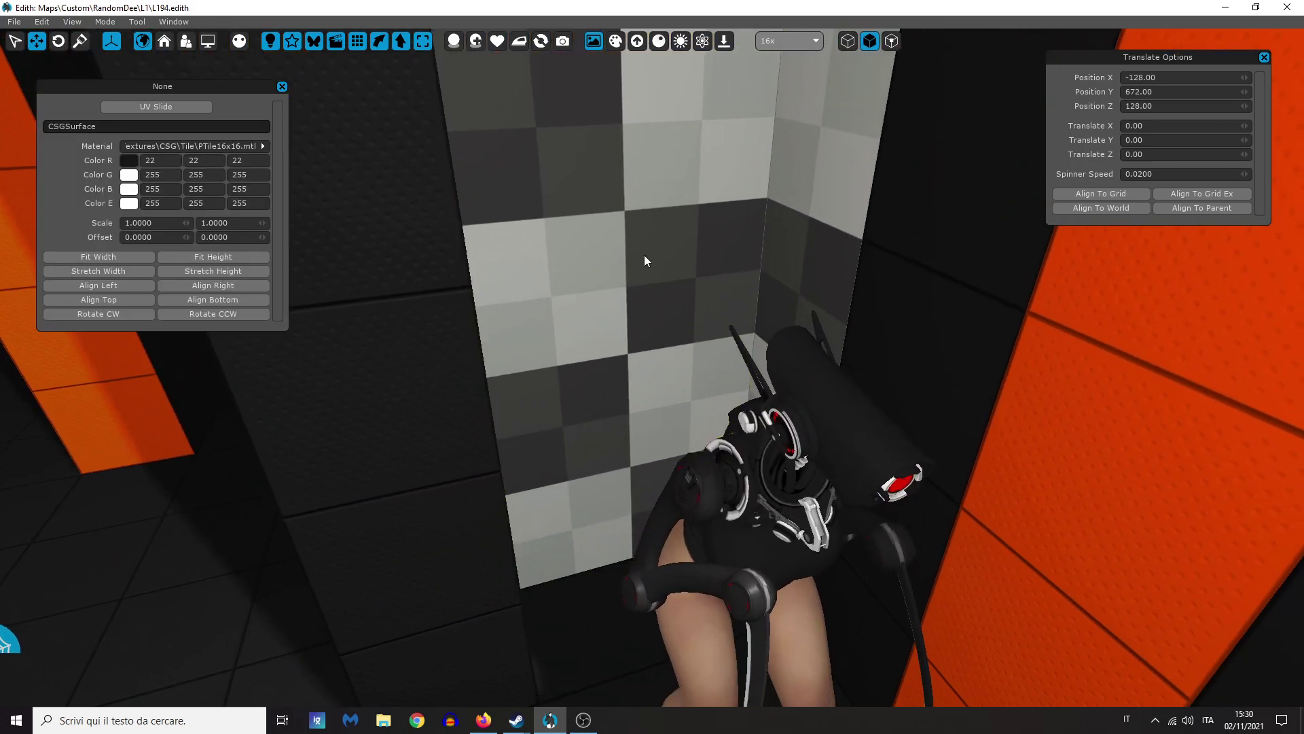
right_click_drag(678, 422, 791, 160)
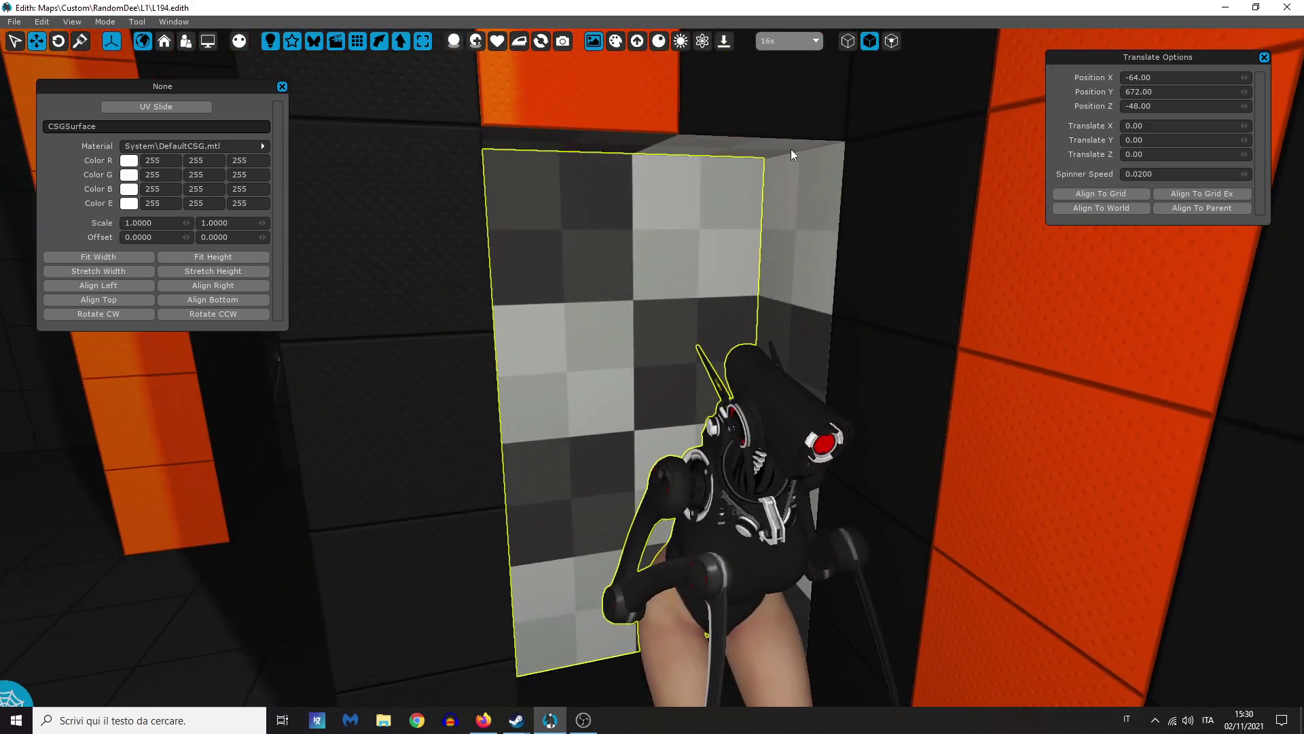
left_click(849, 42)
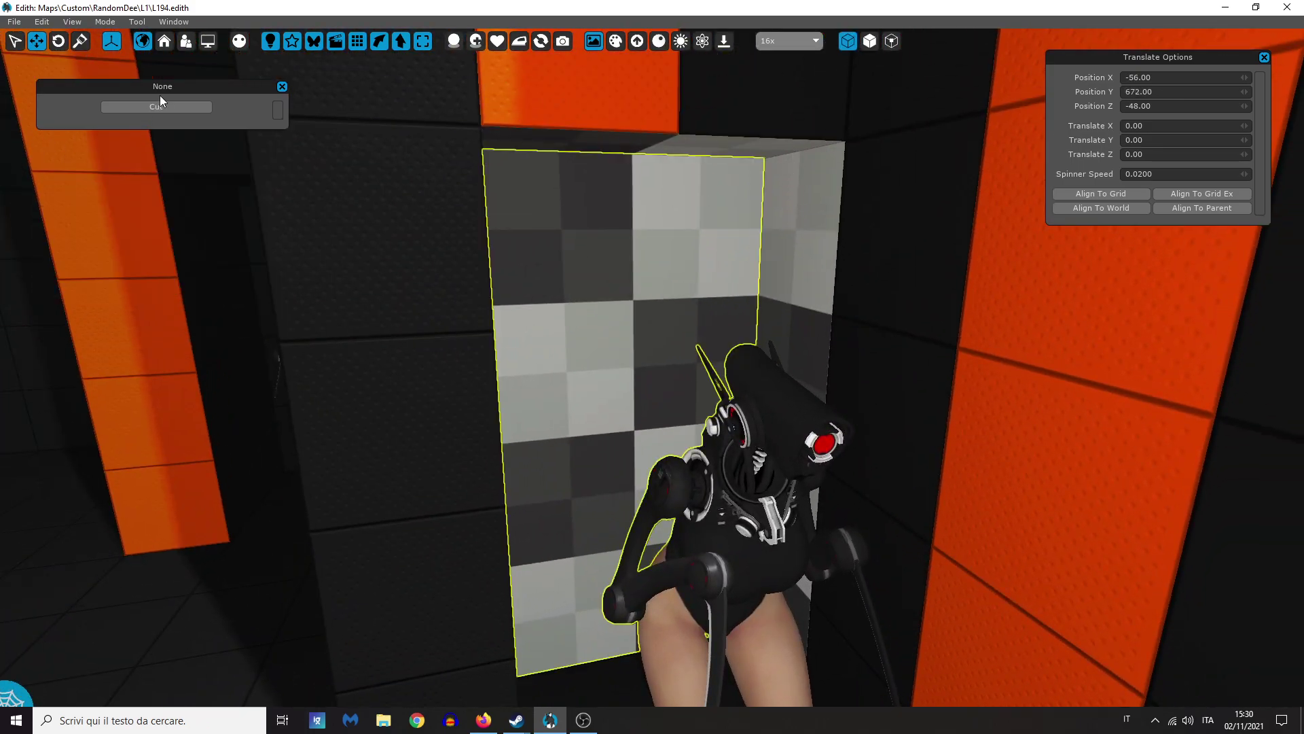
left_click(174, 107)
left_click(626, 174)
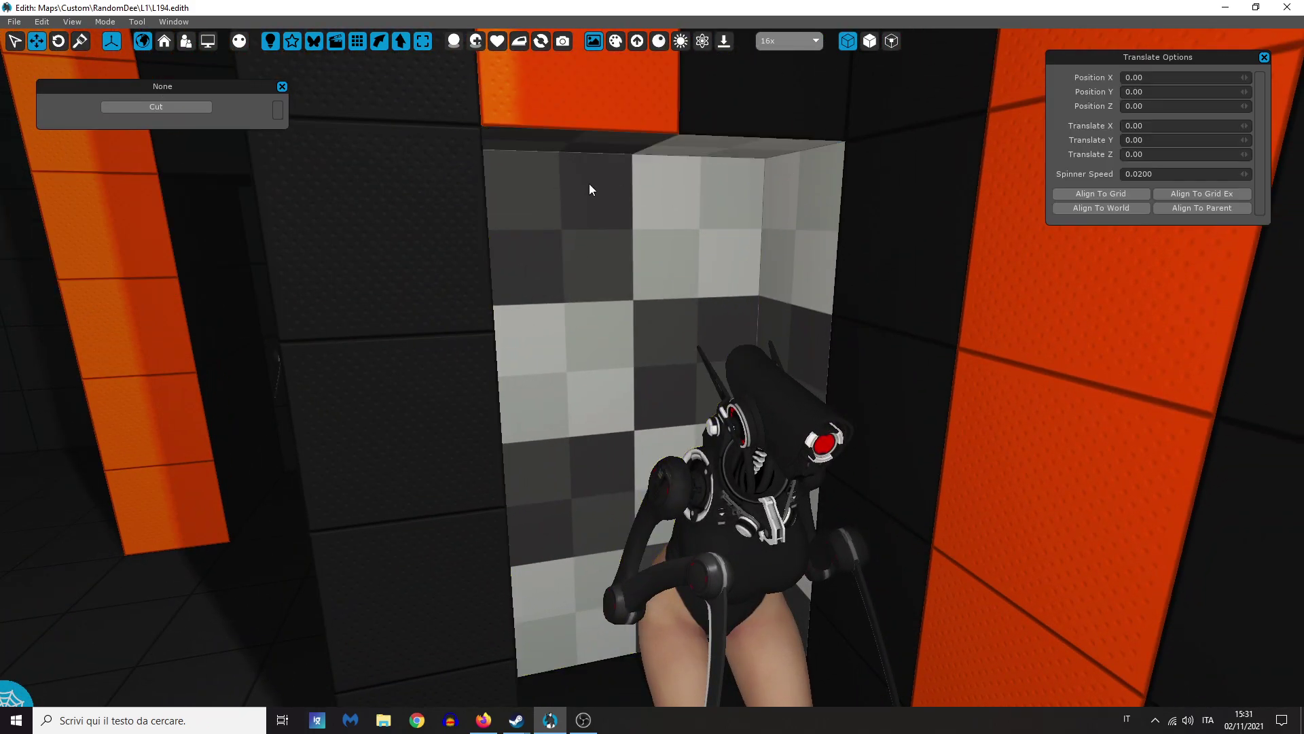
left_click(155, 107)
scroll(502, 258, "down", 3)
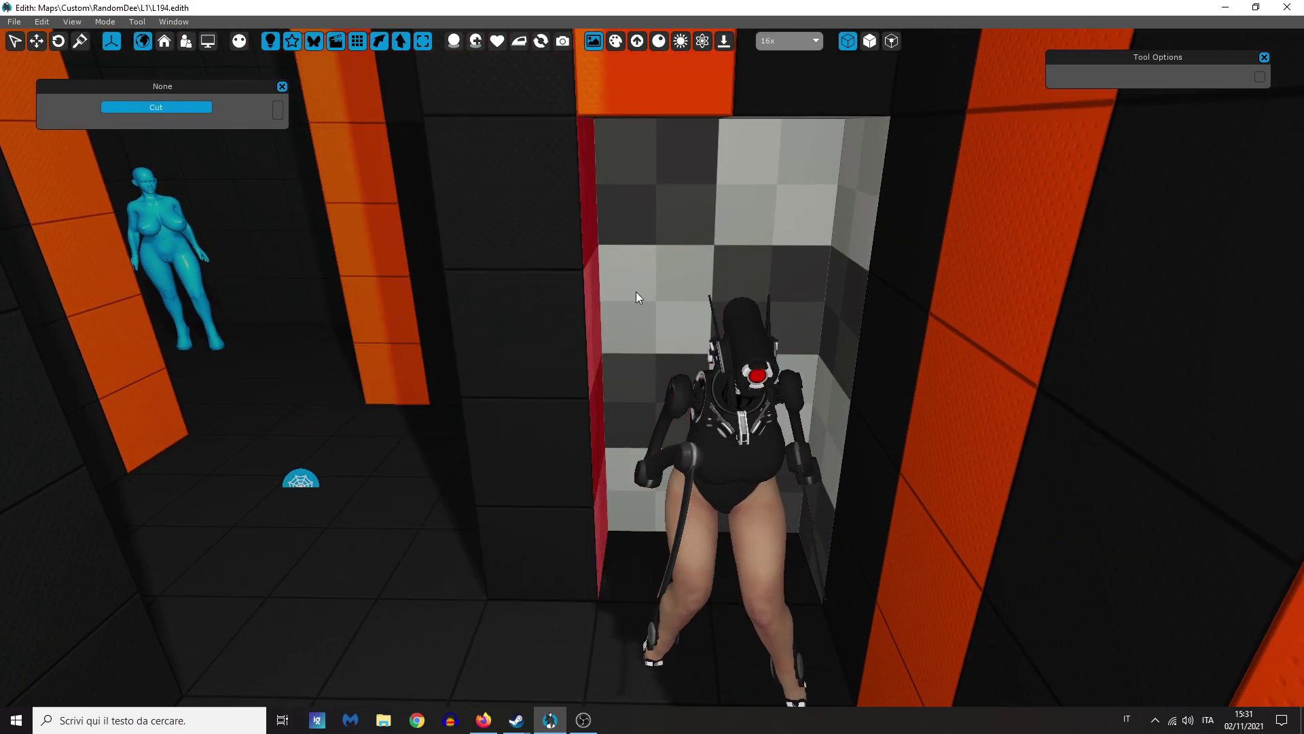
middle_click_drag(636, 291, 637, 299)
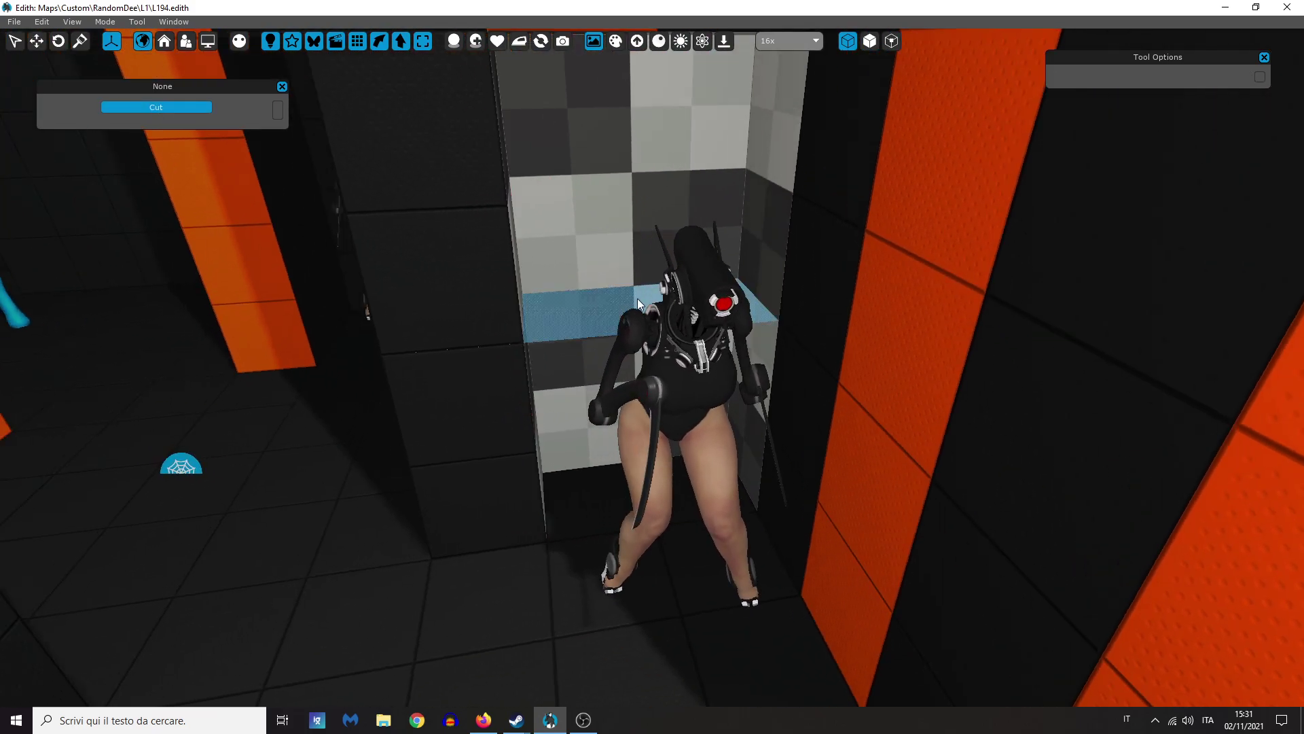
left_click(727, 258)
Step: Delete the lower part of the cut checkered solid to deepen the alcove
left_click(870, 42)
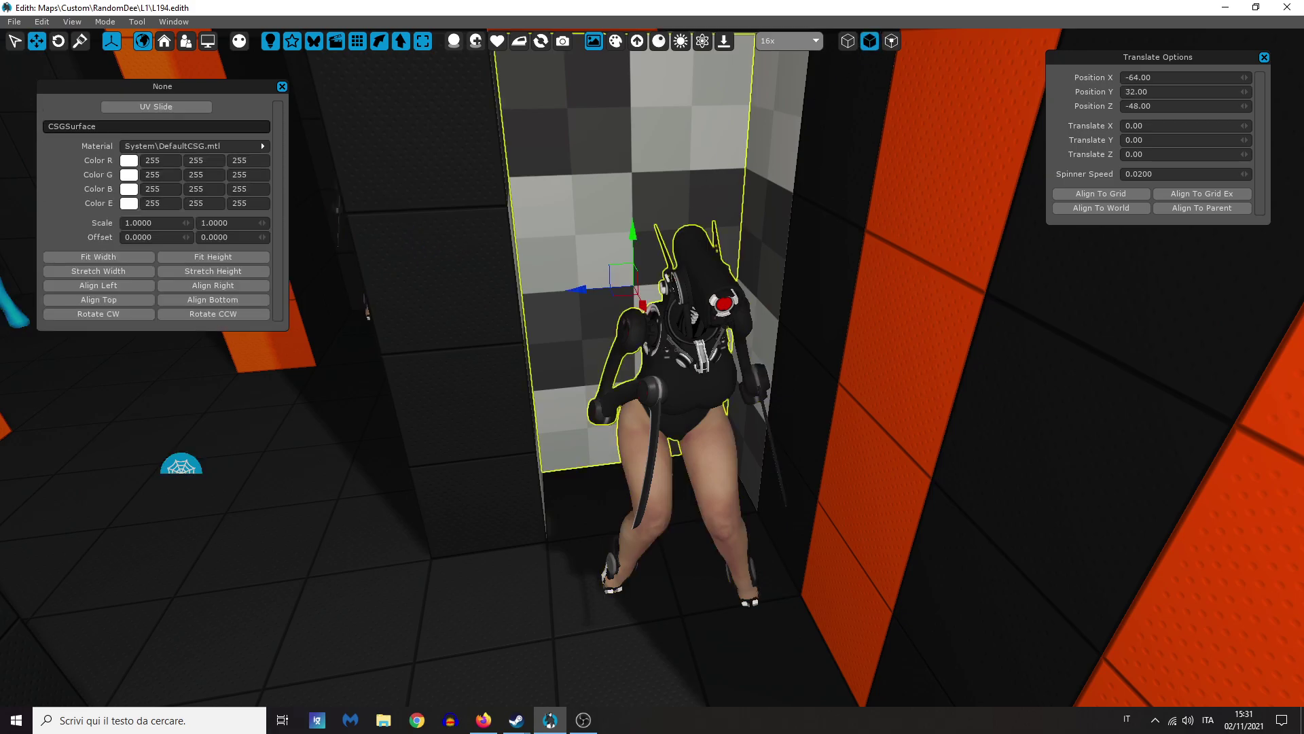
middle_click_drag(684, 191, 687, 193)
mouse_move(647, 282)
left_mouse_down()
mouse_move(623, 255)
mouse_move(648, 284)
left_mouse_up()
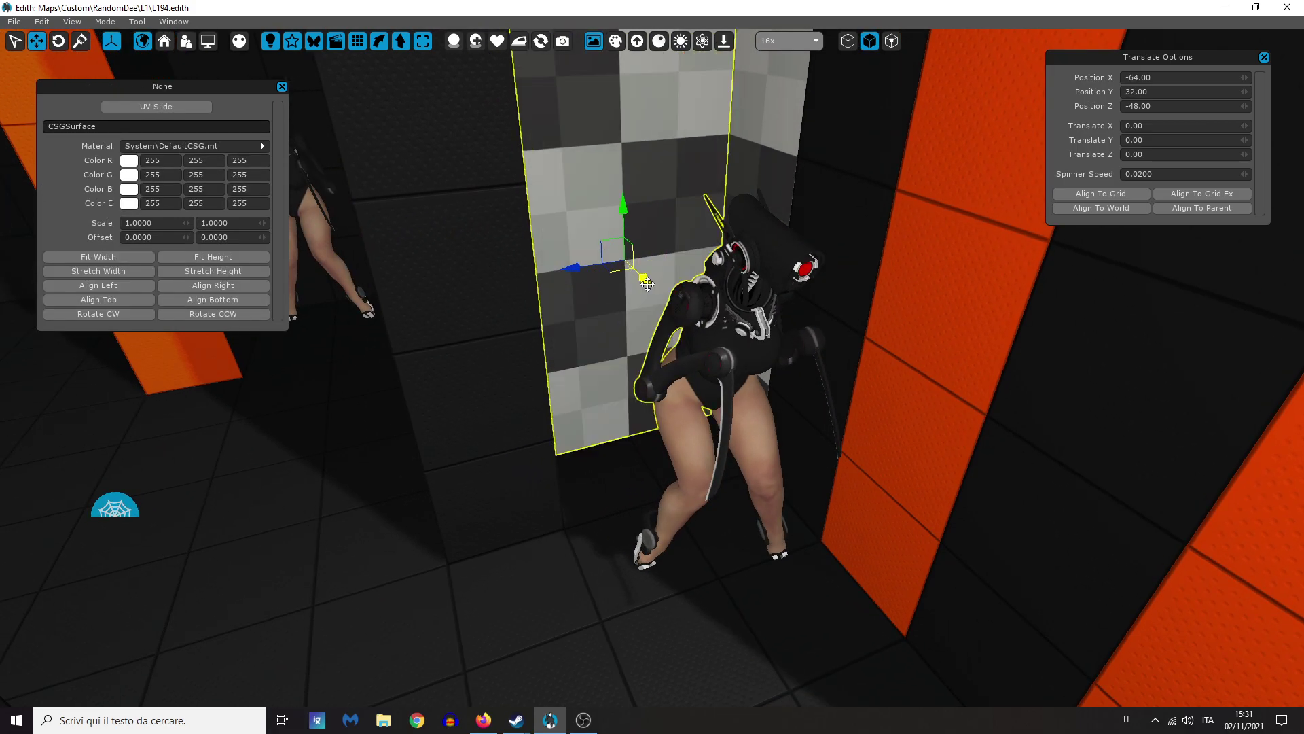
left_click(847, 42)
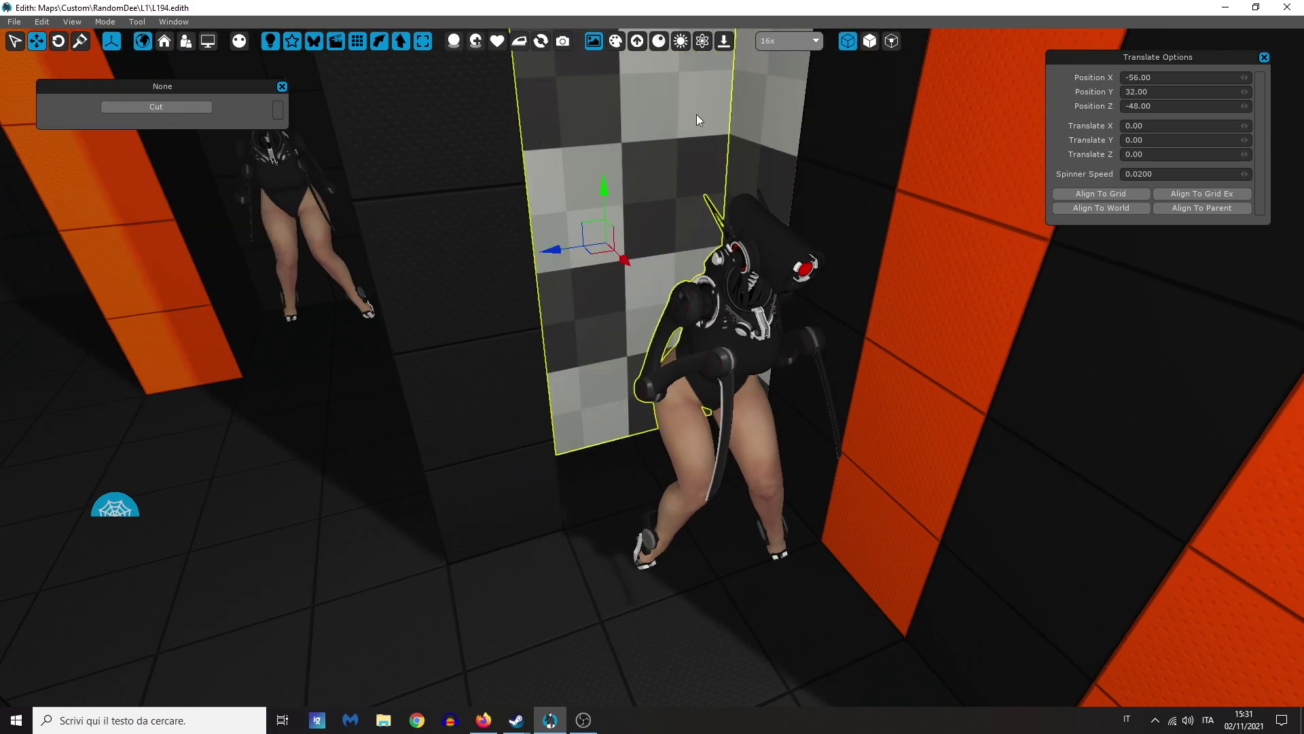
key("Delete")
middle_click_drag(697, 115, 702, 116)
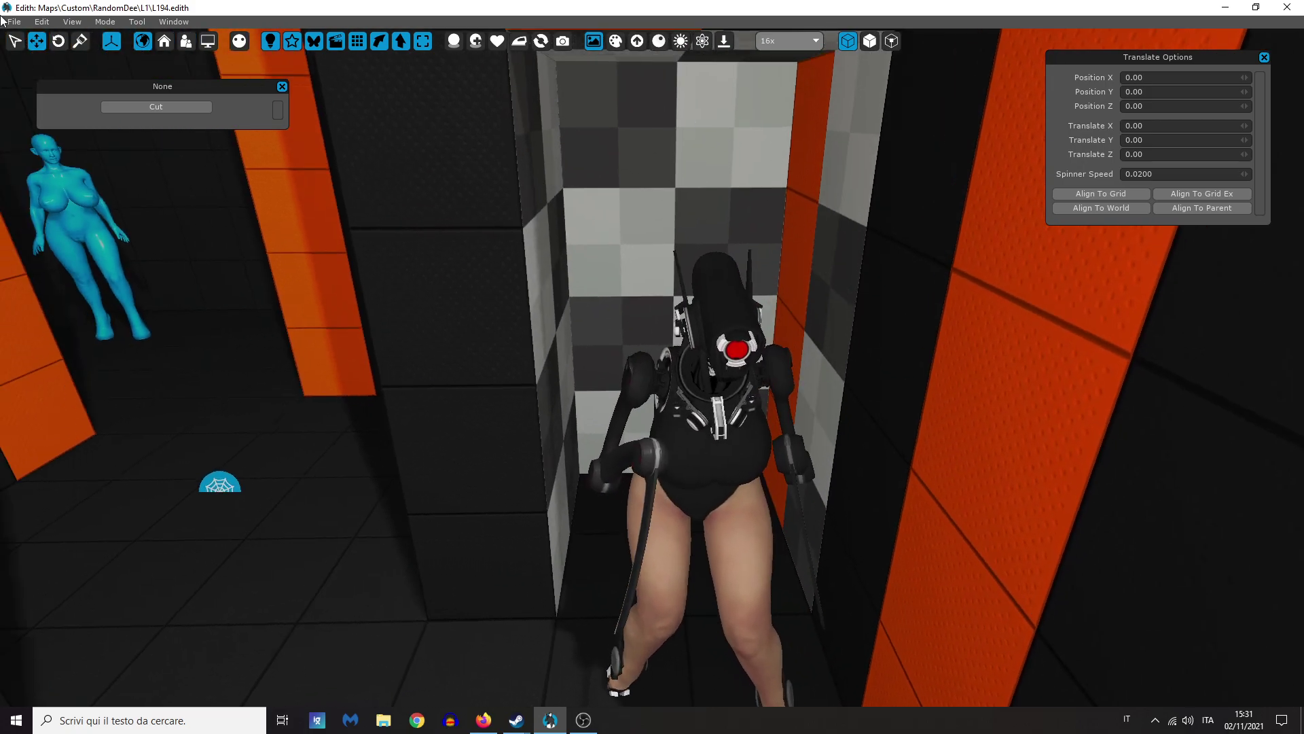
Step: Paint the alcove's exposed checkered surfaces with the dark PTile16x16.mtl material and return to actor editing
left_click(81, 41)
left_click(577, 173)
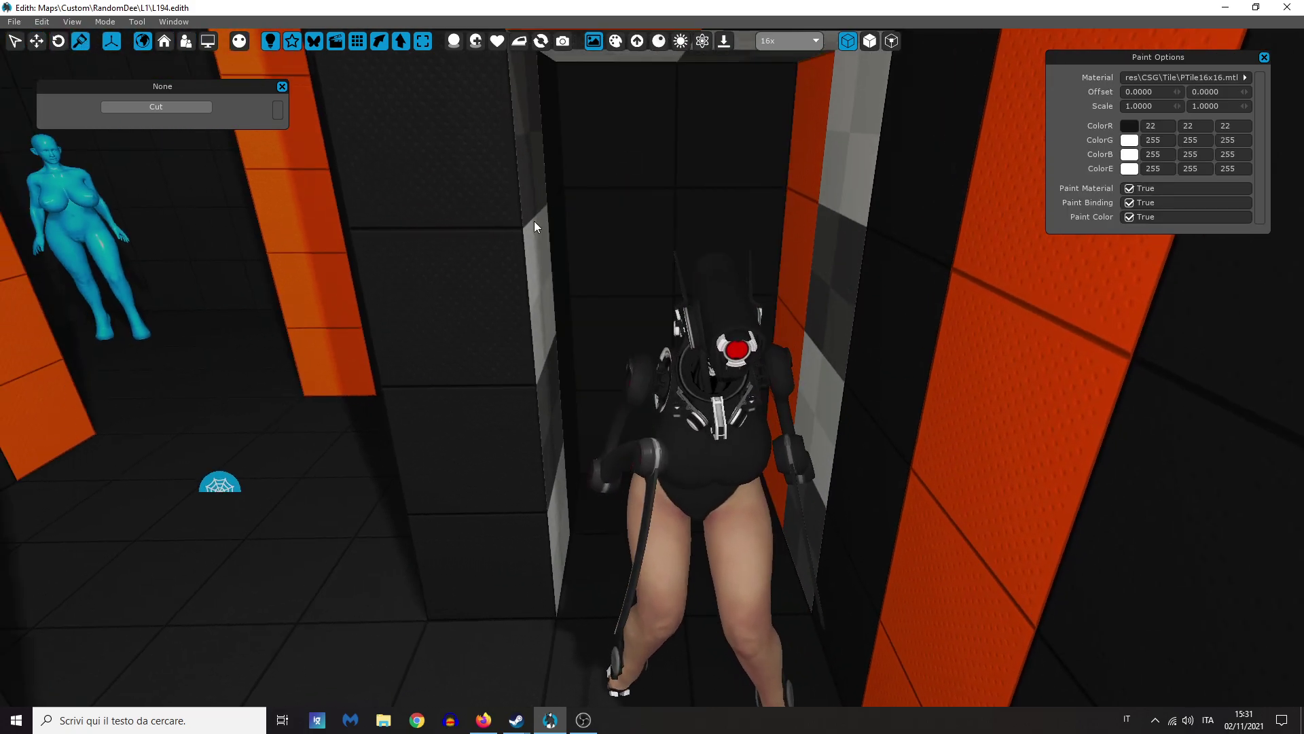
right_click_drag(542, 242, 575, 189)
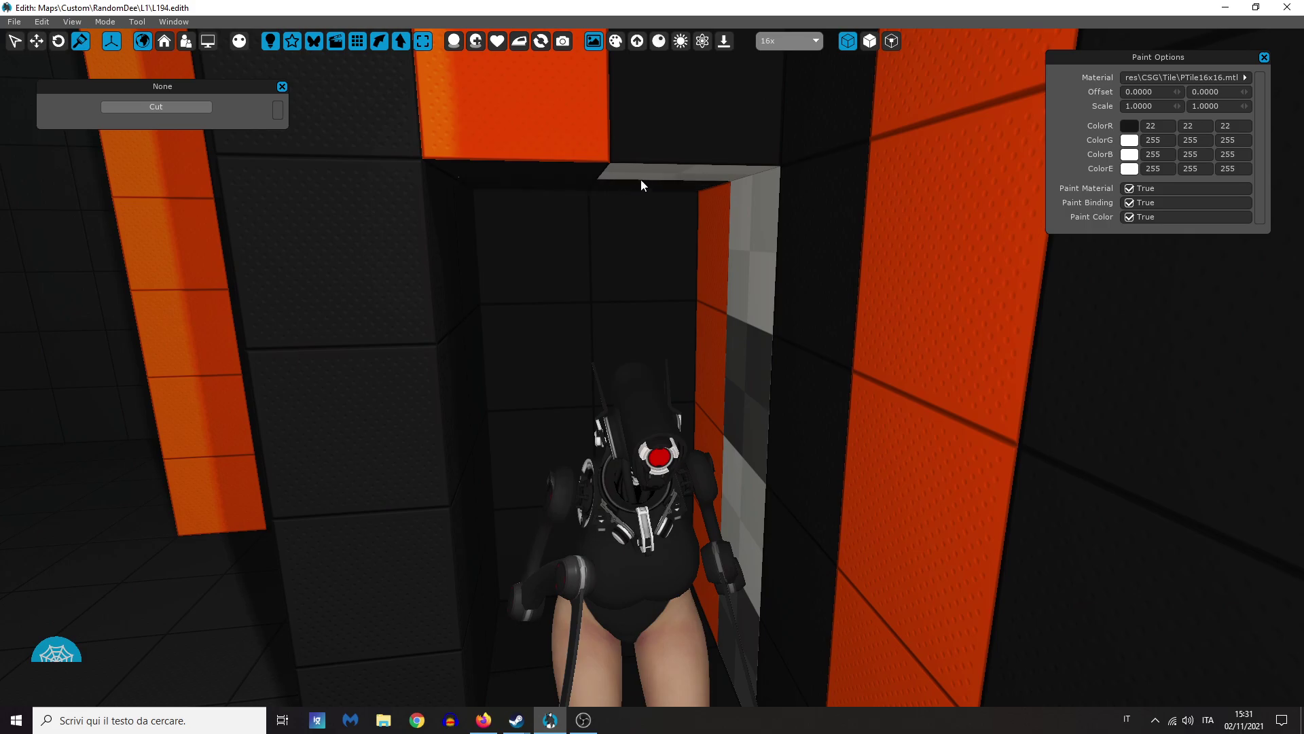
left_click(750, 290)
right_click_drag(750, 290, 757, 313)
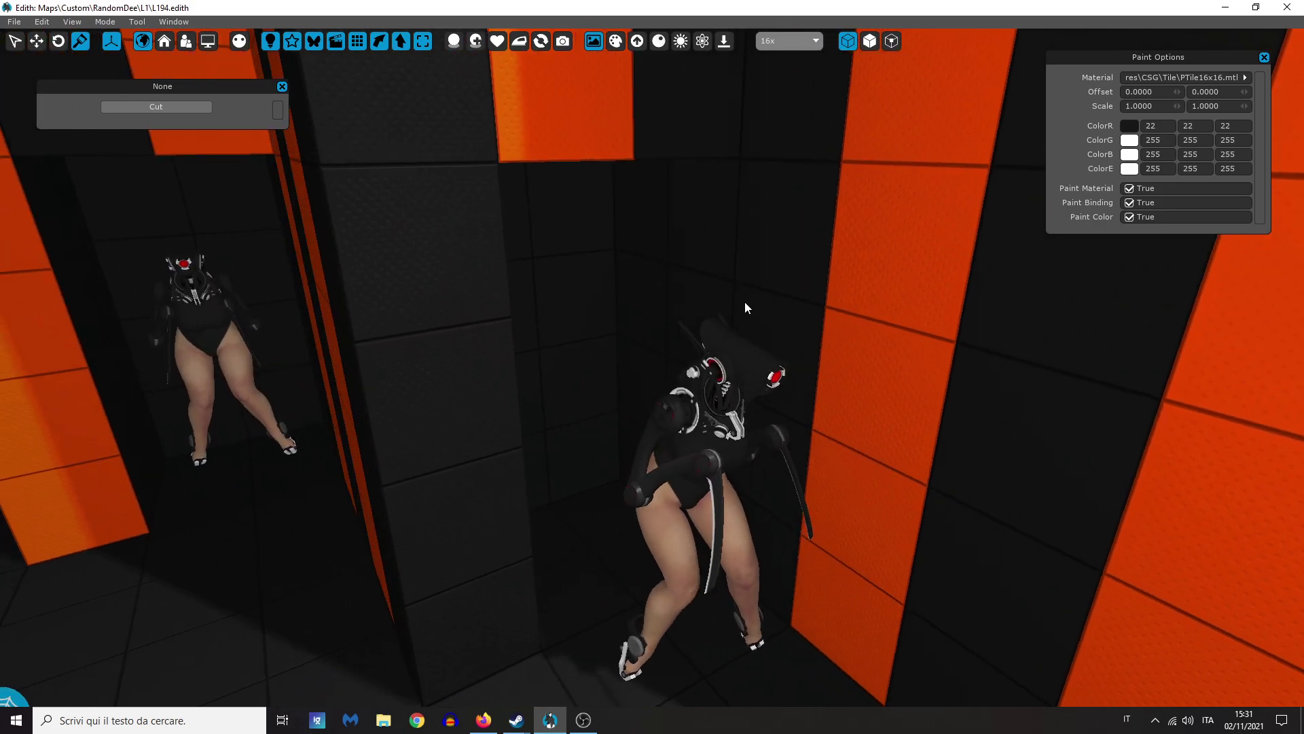
key("Tab")
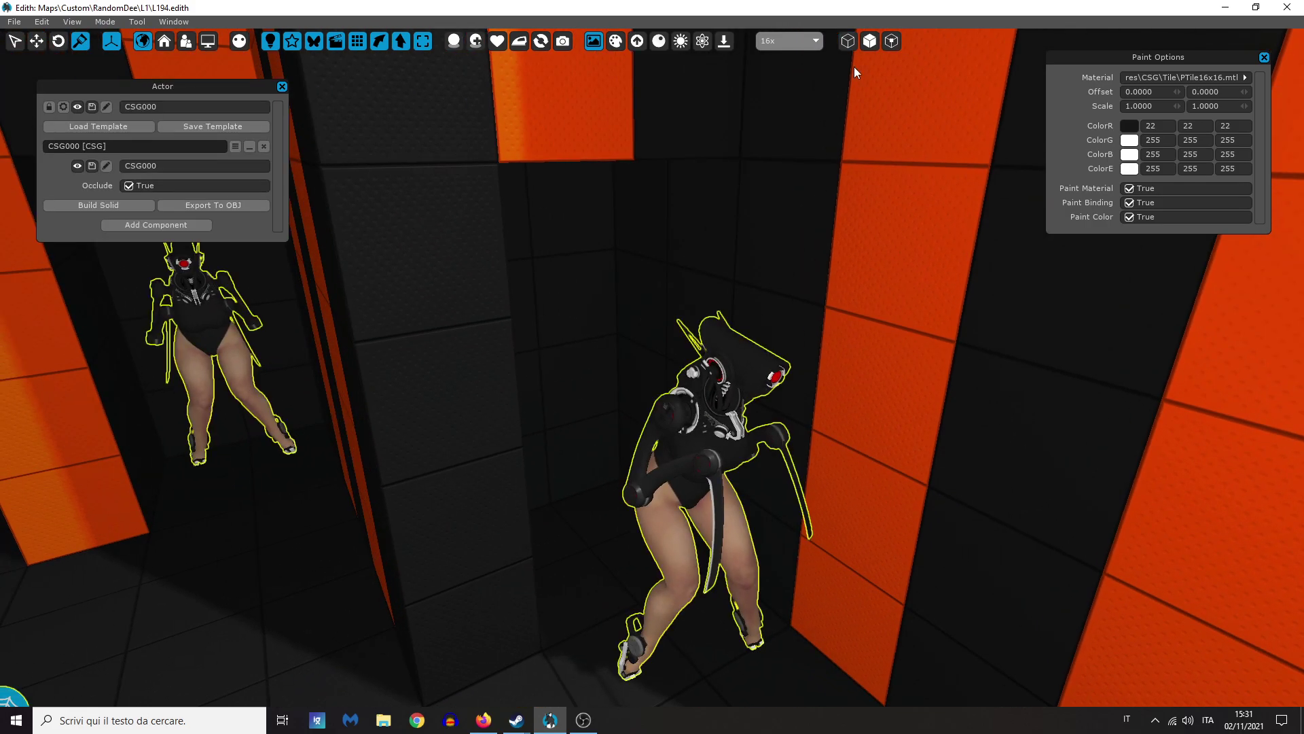
Step: Move the enemy back into the new alcove and reselect the level's CSG geometry
left_click(36, 41)
left_click(743, 577)
right_click_drag(744, 576, 718, 561)
left_click_drag(697, 518, 611, 402)
left_click(642, 532)
Step: Cut the orange and black wall strips behind the corner enemy horizontally at the upper tile line
mouse_move(643, 531)
right_mouse_down()
mouse_move(578, 525)
mouse_move(529, 564)
mouse_move(435, 523)
mouse_move(347, 540)
mouse_move(643, 532)
right_mouse_up()
key("w")
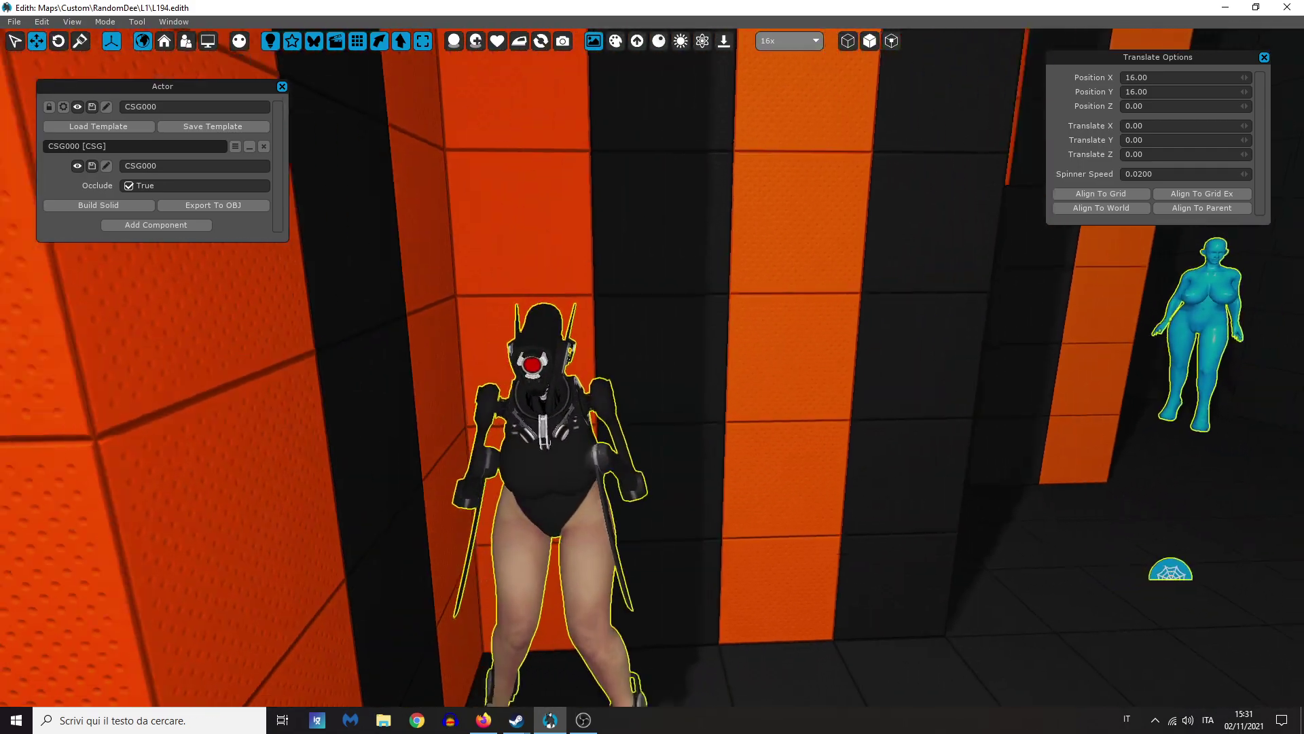
right_click_drag(664, 264, 664, 264)
left_click(848, 41)
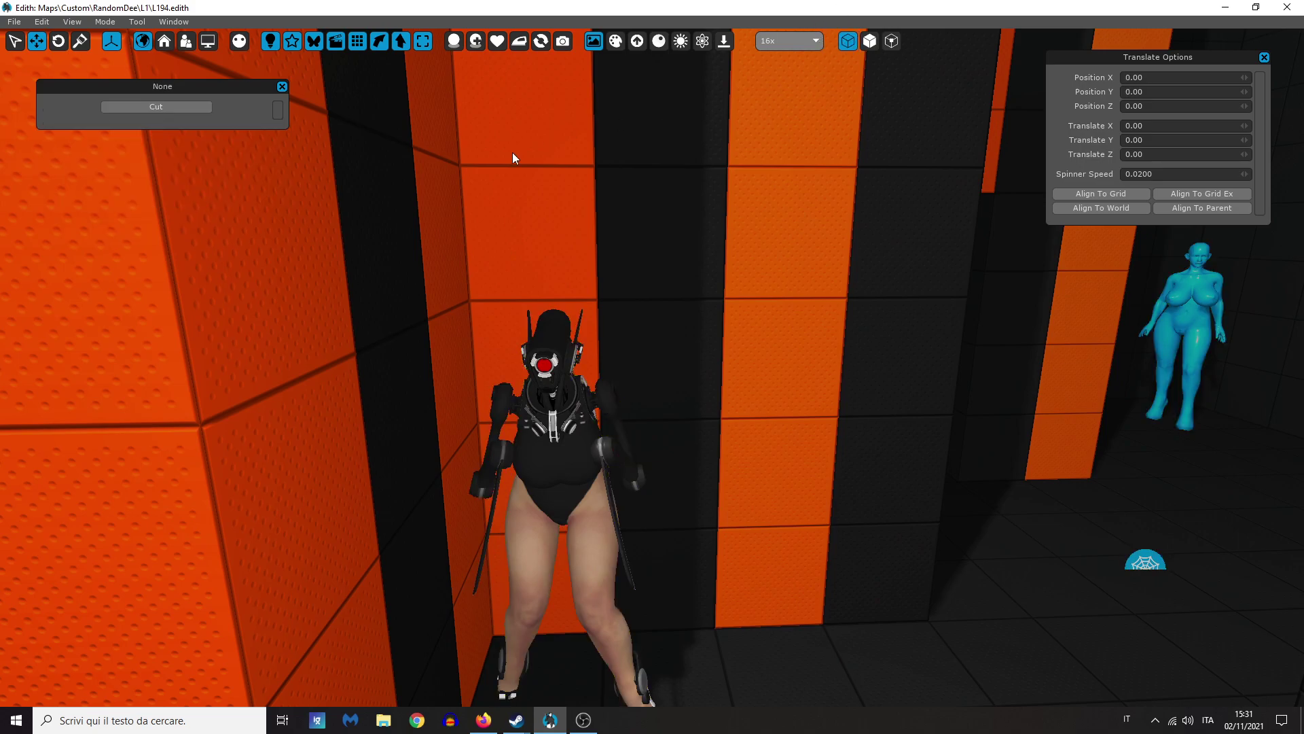
left_click(182, 109)
left_click(535, 148)
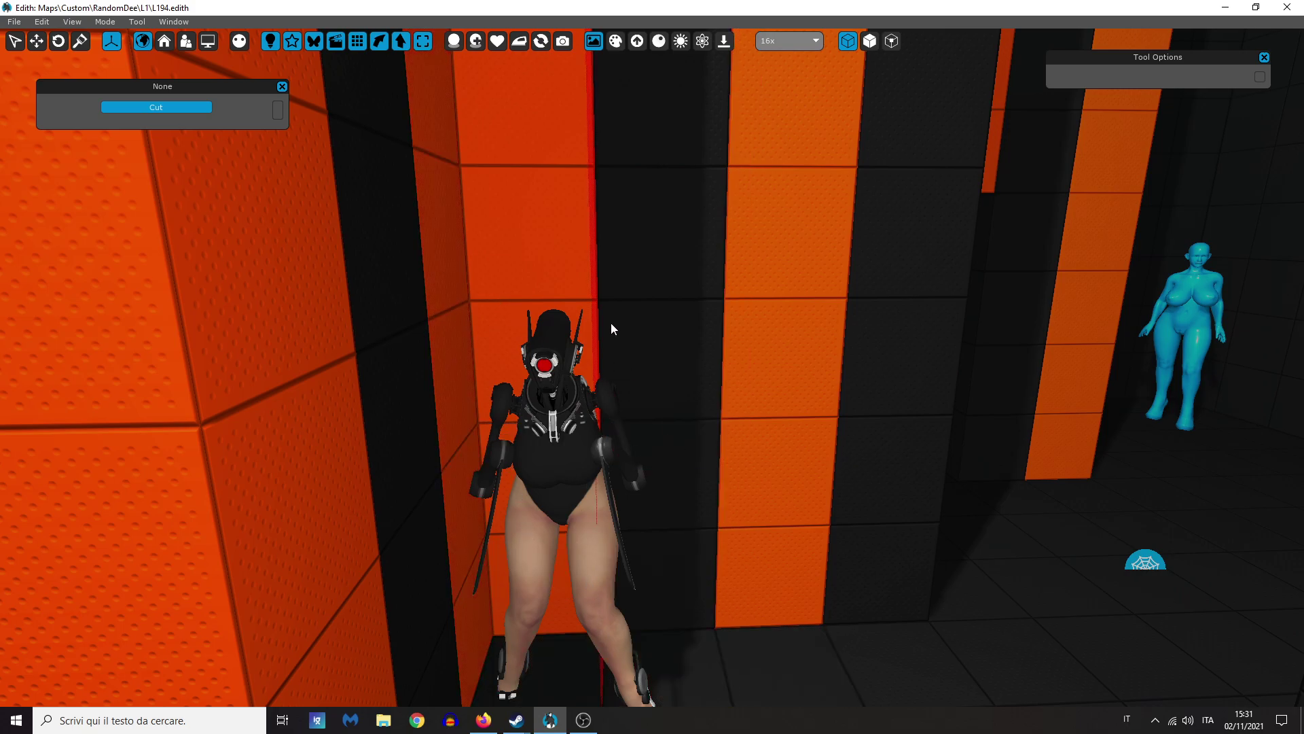
left_click(629, 166)
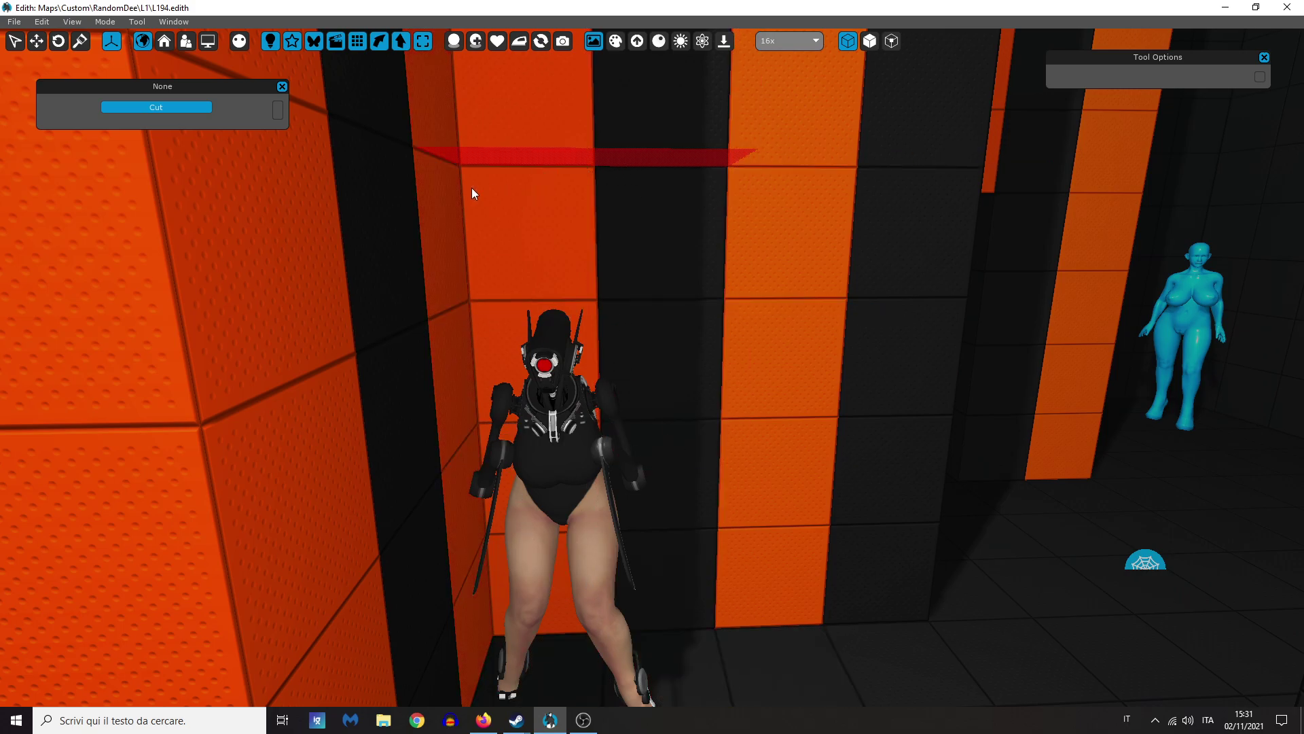
Step: Delete the lower pieces of the cut orange and black wall strips to open an alcove behind the enemy
left_click(847, 46)
left_click(847, 46)
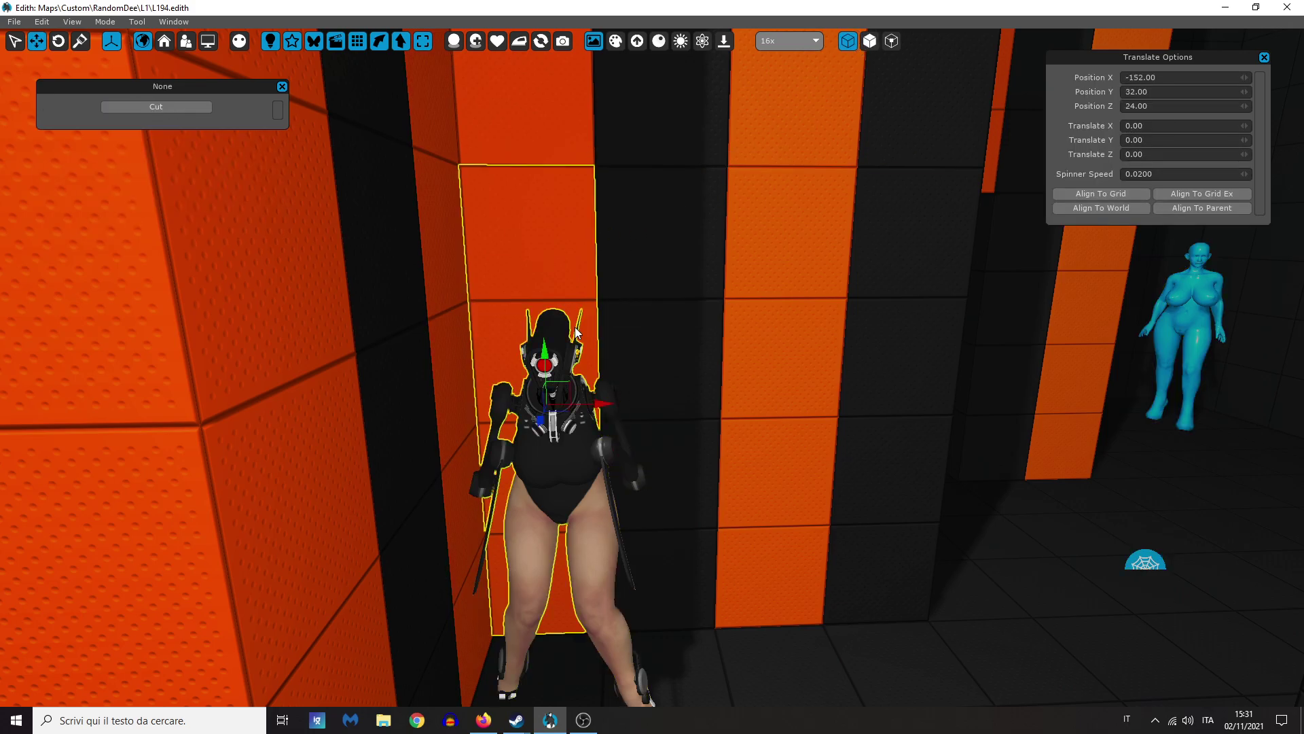
key("Delete")
left_click(684, 280)
key("Delete")
Step: Cut the exposed checkered solid behind the opening horizontally, level with the alcove's upper edge
left_click(678, 277)
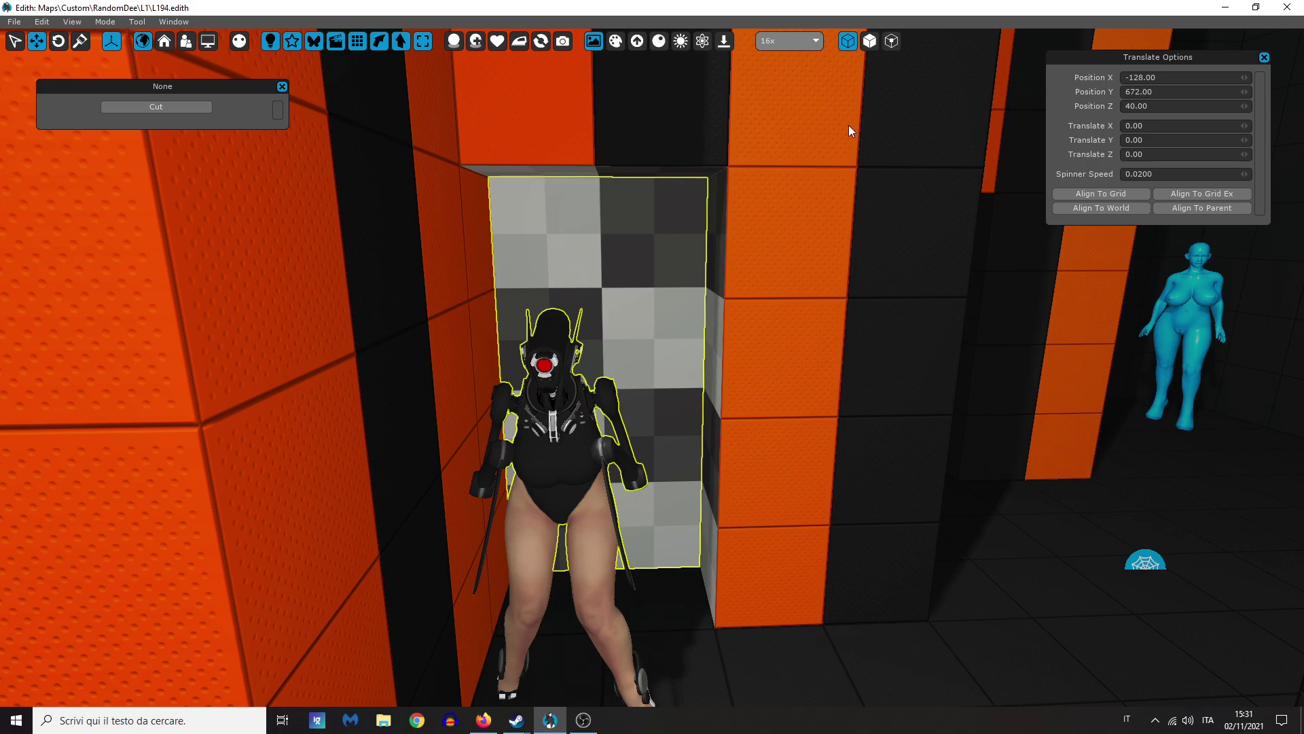
left_click(202, 104)
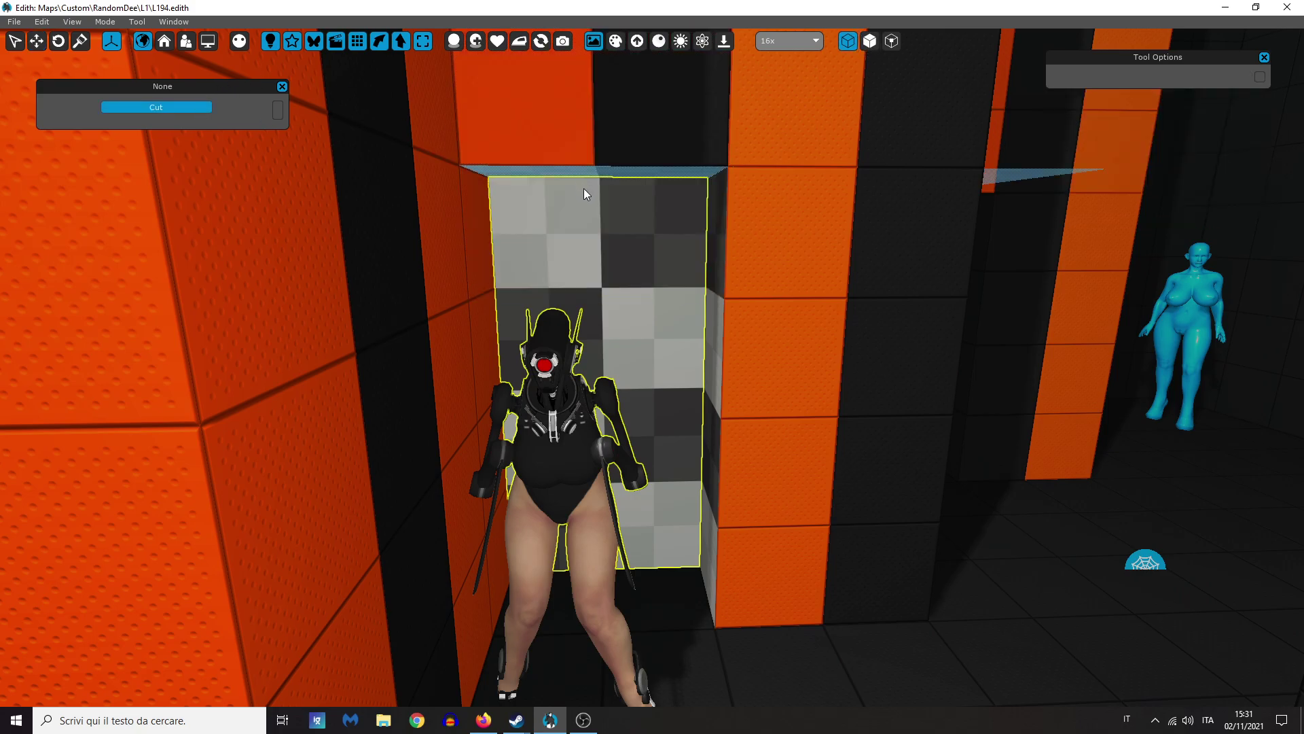
left_click(585, 189)
left_click(193, 110)
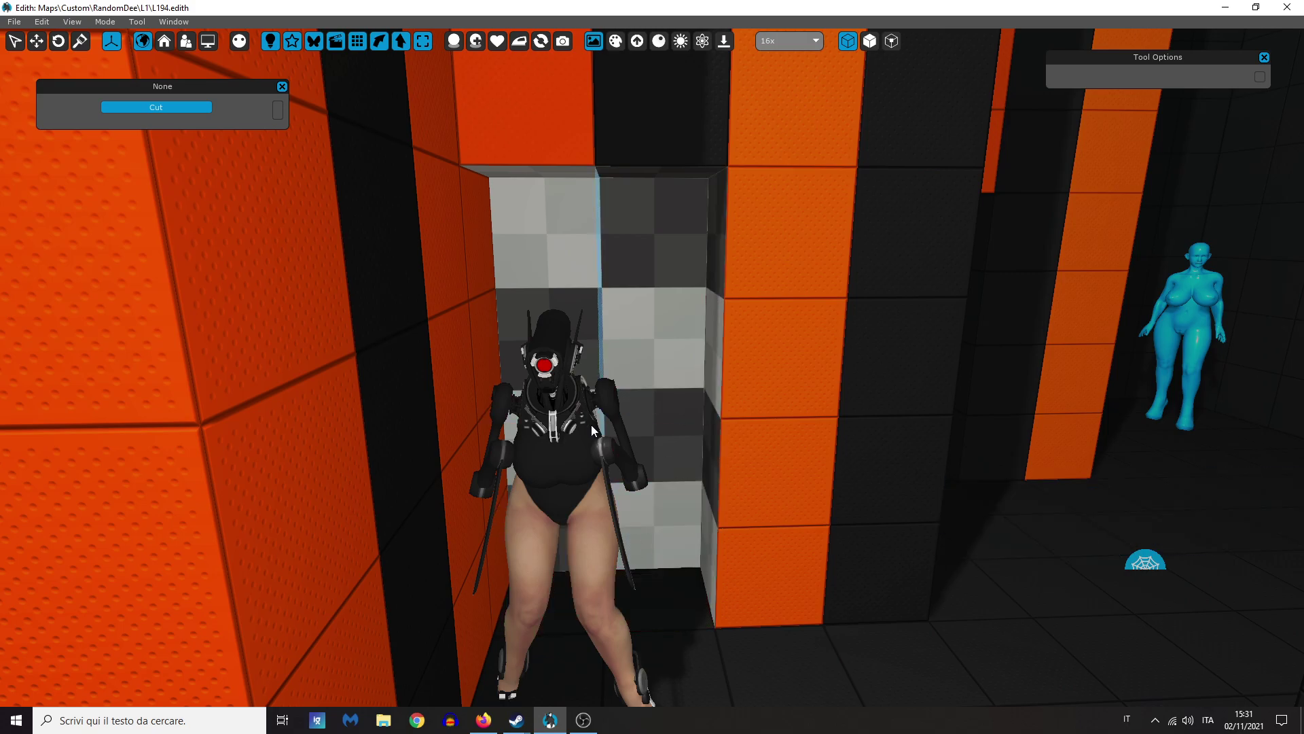
key("Escape")
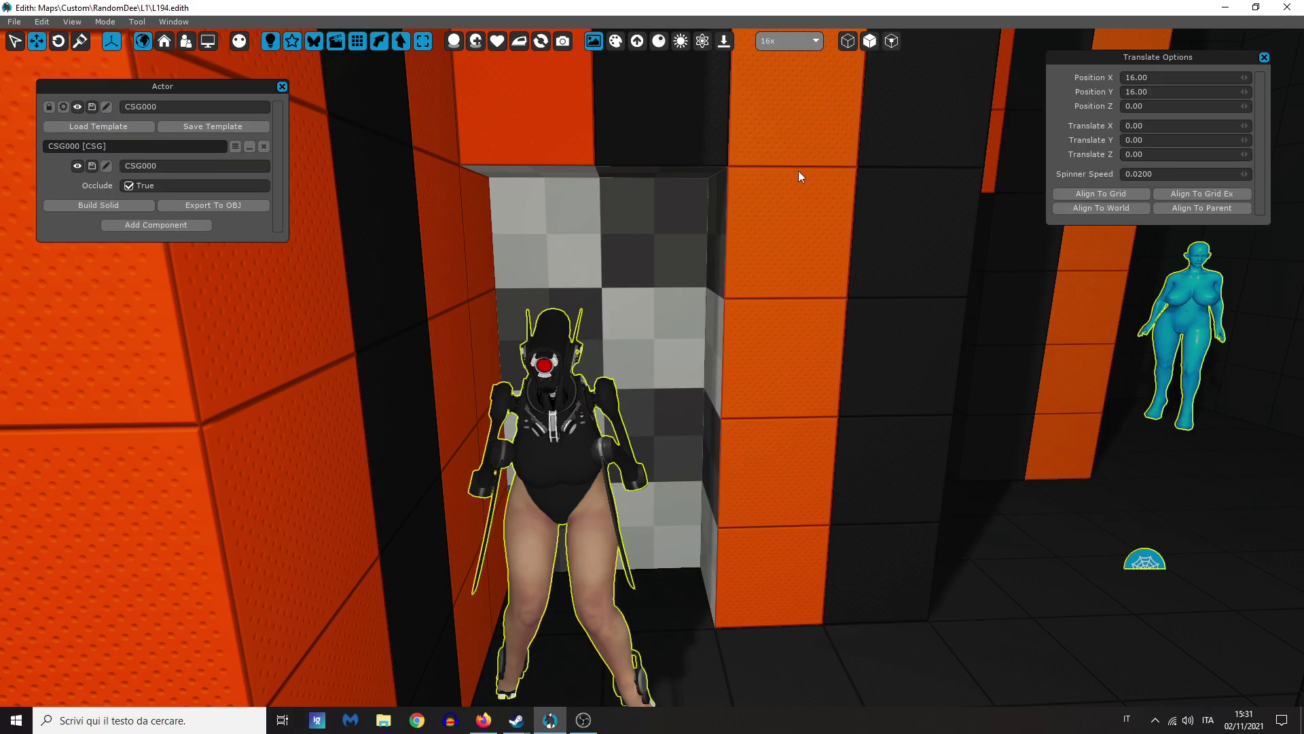
Step: Delete the lower part of the cut checkered solid to clear space behind the wall opening
left_click(849, 41)
left_click(613, 297)
key("Delete")
Step: Move the checkered face beside the opening from inside the cavity to size the alcove, and return to actor editing
right_click_drag(613, 296, 781, 285)
key("w")
key("s")
key("d")
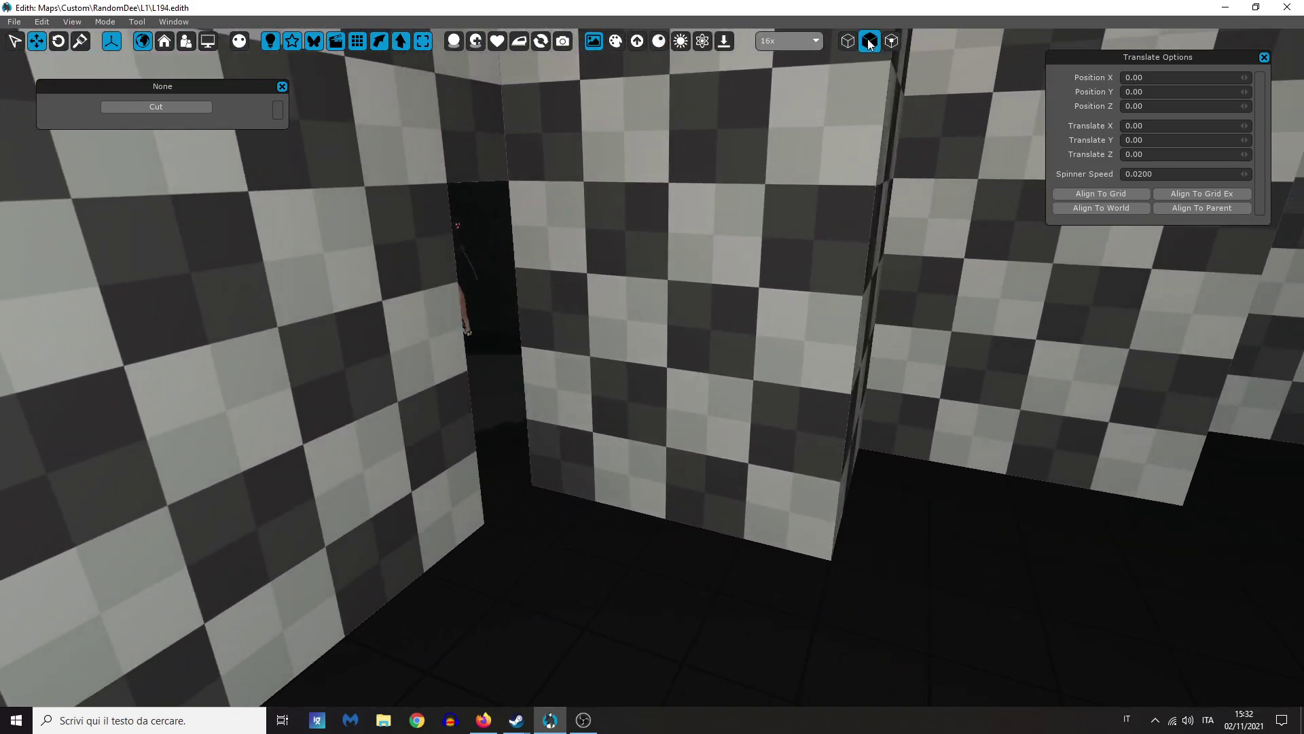
left_click(870, 43)
left_click(681, 235)
key("w")
right_click_drag(680, 235, 655, 258)
left_click_drag(623, 247, 545, 250)
right_click_drag(752, 446, 811, 522)
key("s")
key("Escape")
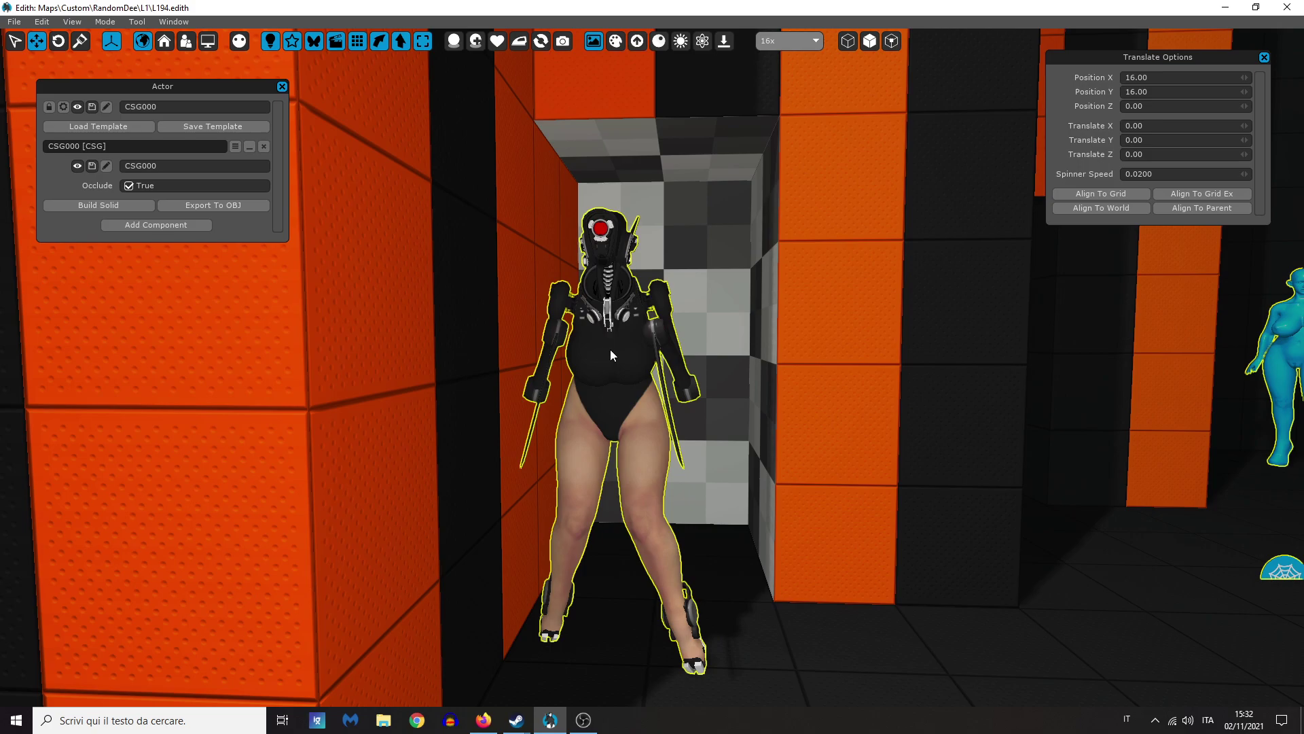
Step: Move the enemy back into the new alcove and reselect the level's CSG geometry
left_click(639, 623)
left_click_drag(632, 657, 674, 555)
left_click(674, 659)
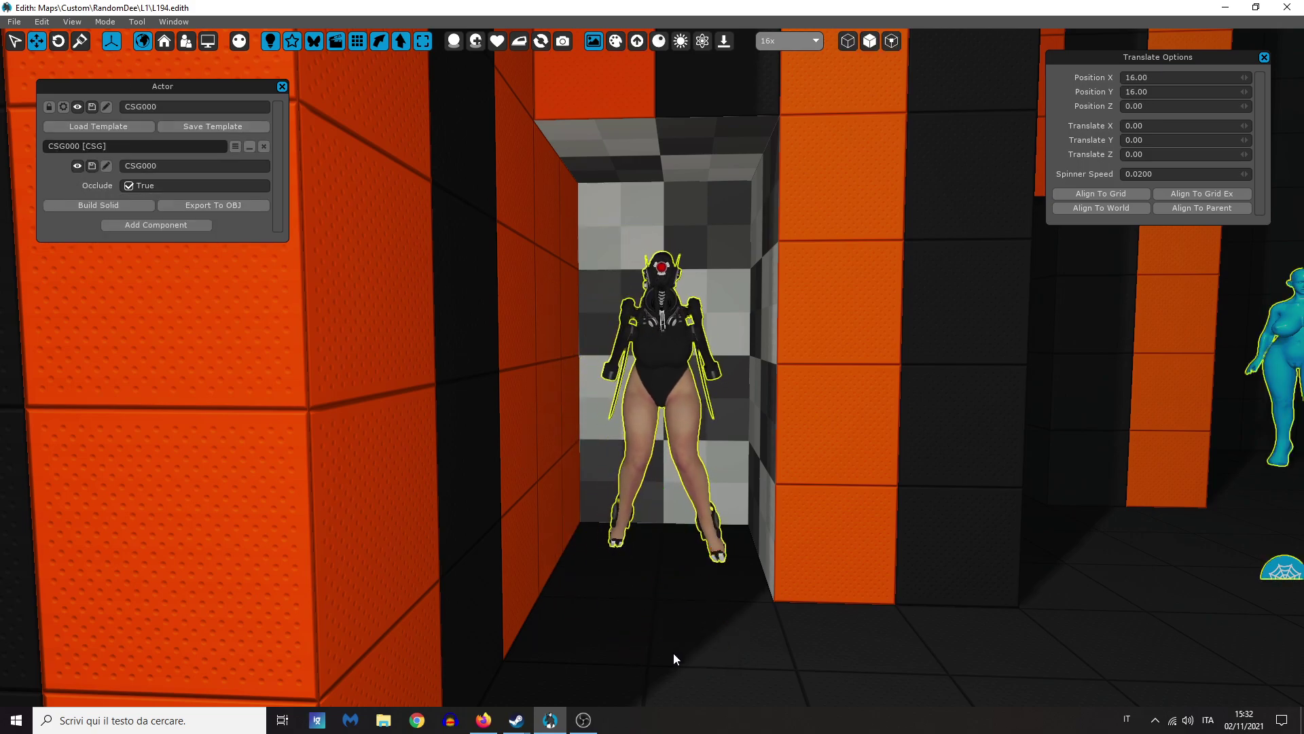
Step: Try to paint the alcove's entire orange side wall with the dark PTile16x16.mtl material
middle_click_drag(686, 102, 628, 97)
left_click(82, 43)
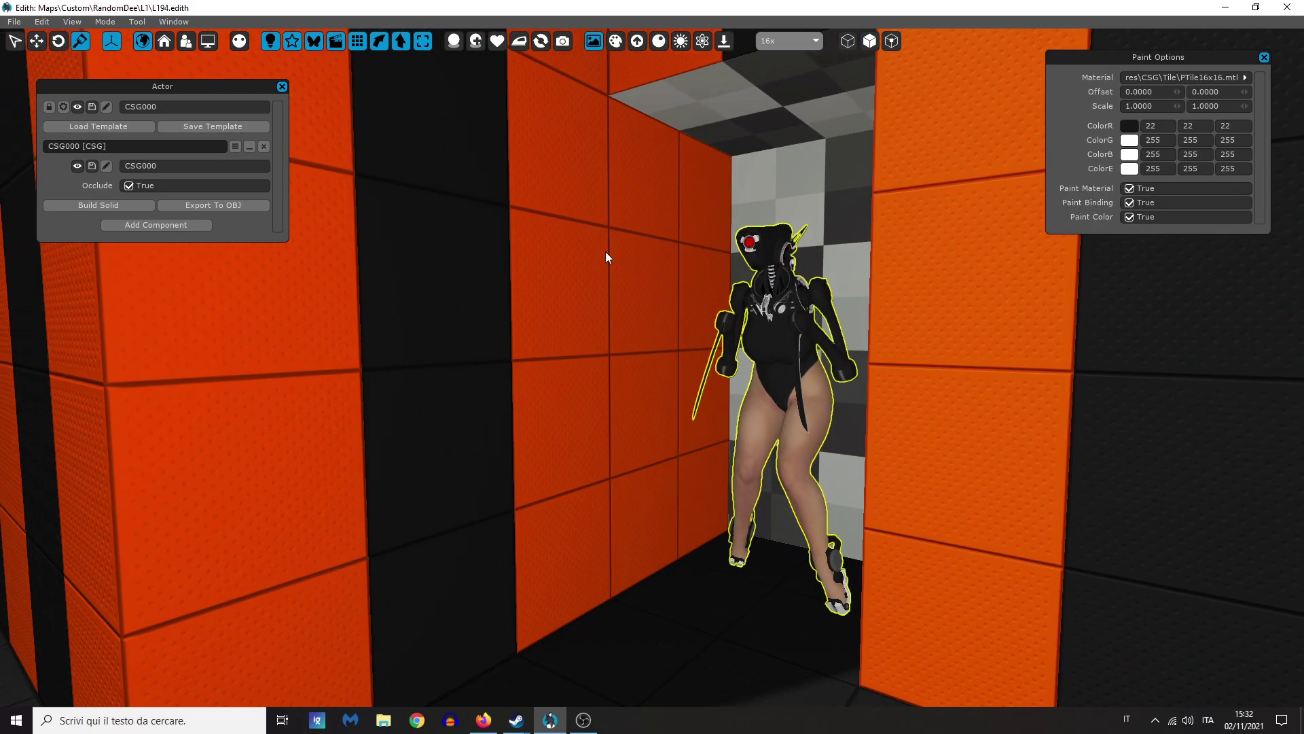
left_click(645, 227)
key("ctrl+z")
Step: Cut the orange side wall solid vertically one tile in from the alcove's entrance
left_click(846, 42)
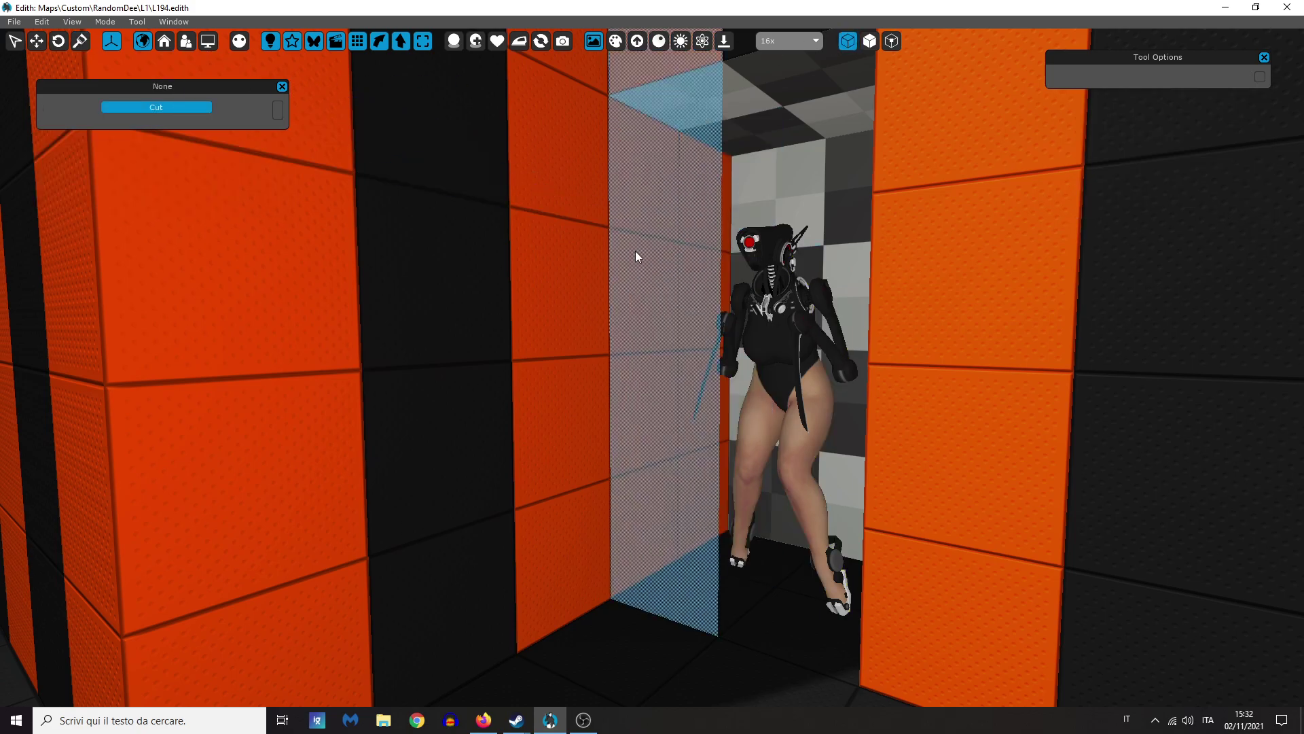
left_click(635, 250)
key("Escape")
right_click_drag(639, 249, 750, 122)
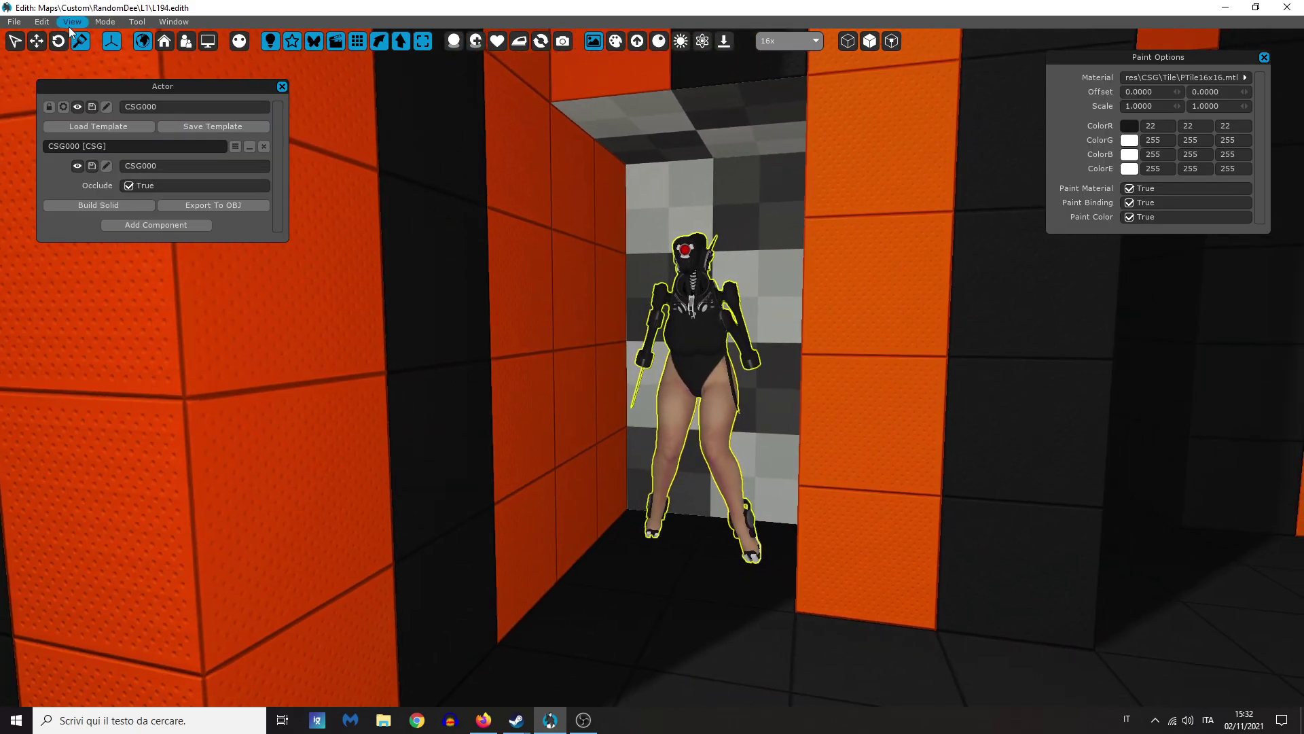
Step: Paint the alcove's inner side walls, back wall and ceiling with the dark PTile16x16.mtl material
left_click(624, 222)
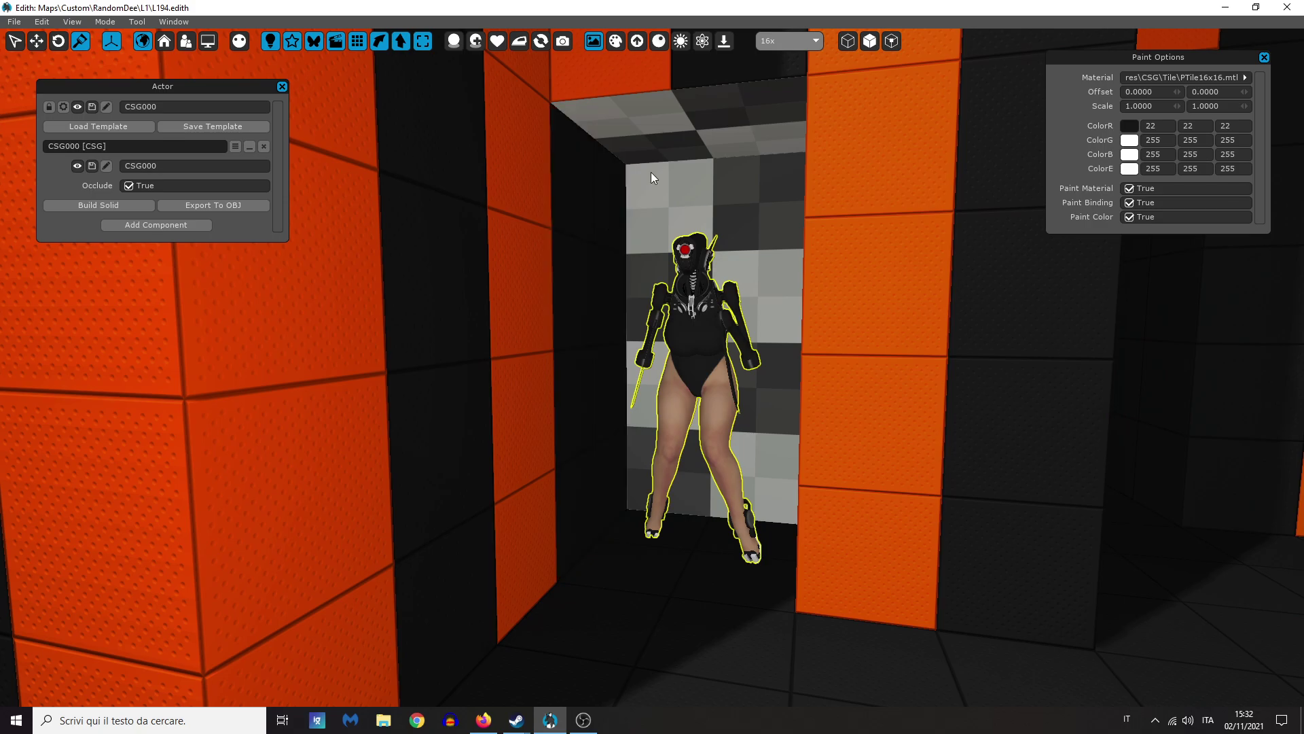
left_click(699, 193)
left_click(707, 129)
right_click_drag(674, 120, 674, 120)
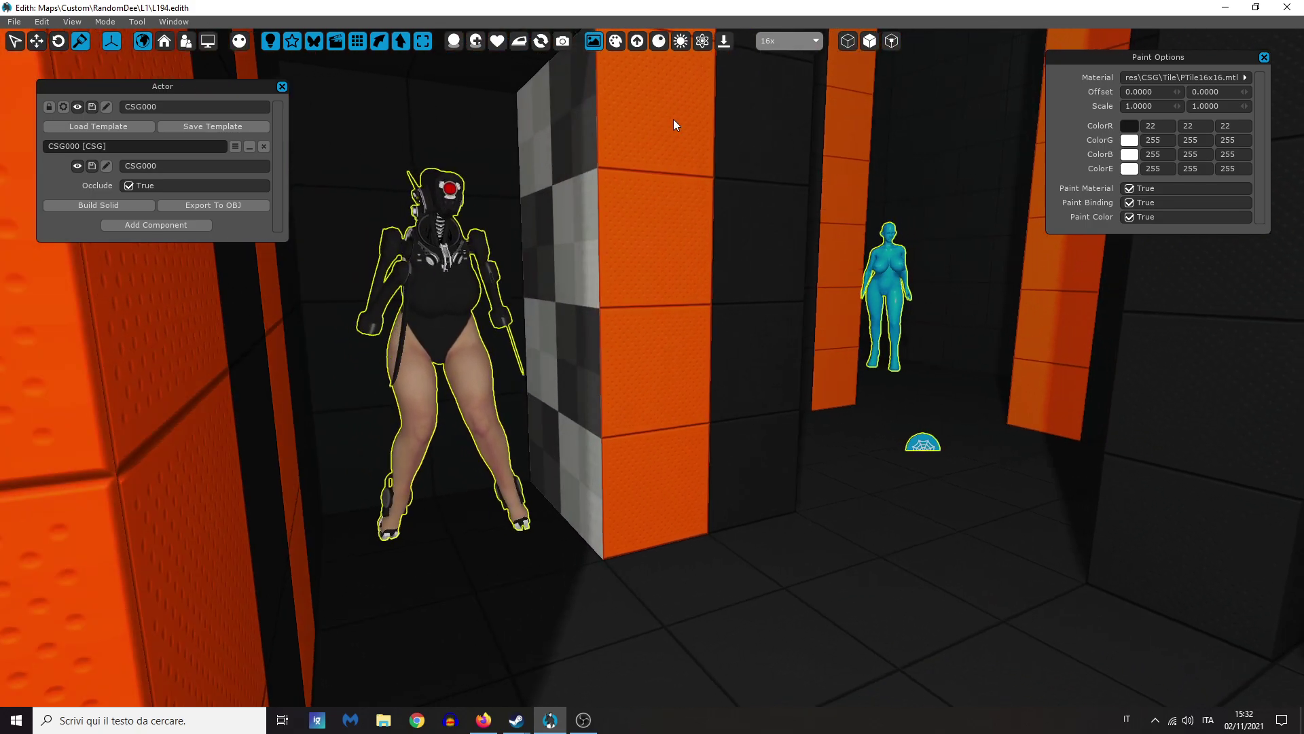
right_click_drag(543, 178, 733, 360)
right_click_drag(794, 199, 926, 314)
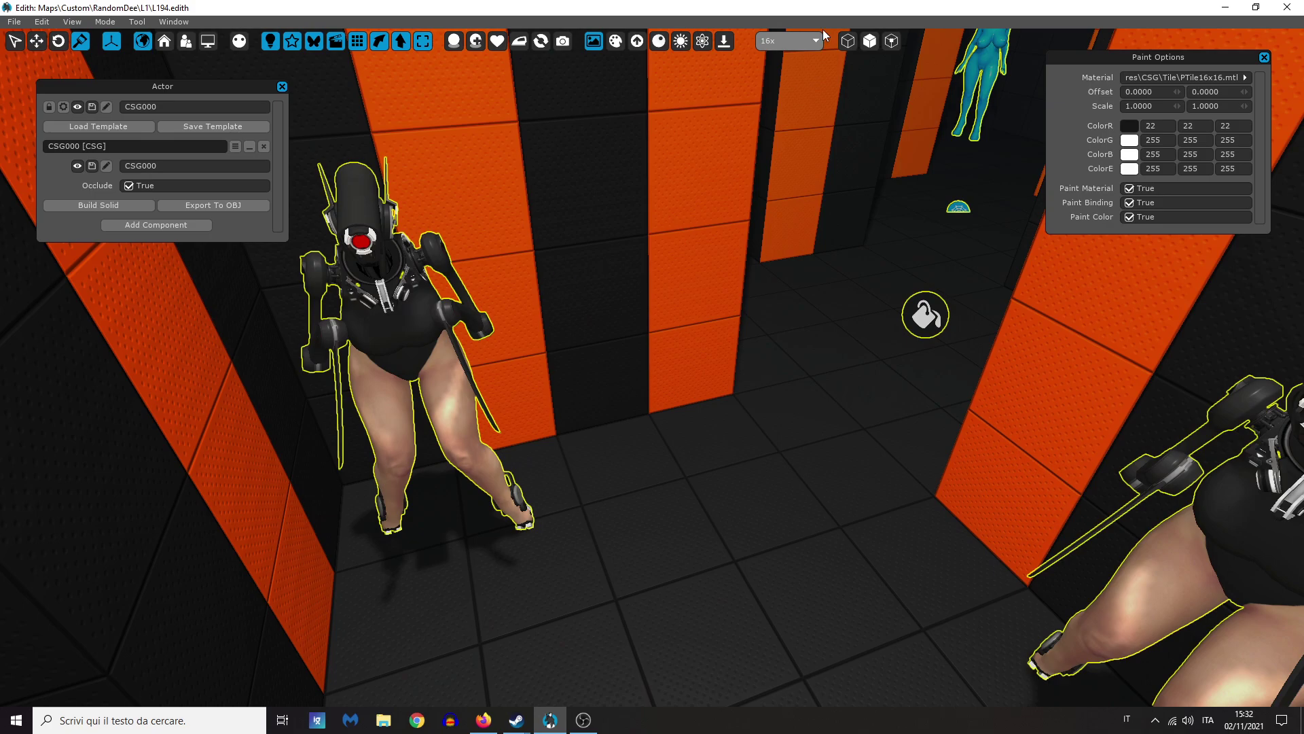
Step: Delete the two enemy spawns standing on either side of the passage
left_click(32, 41)
left_click(434, 392)
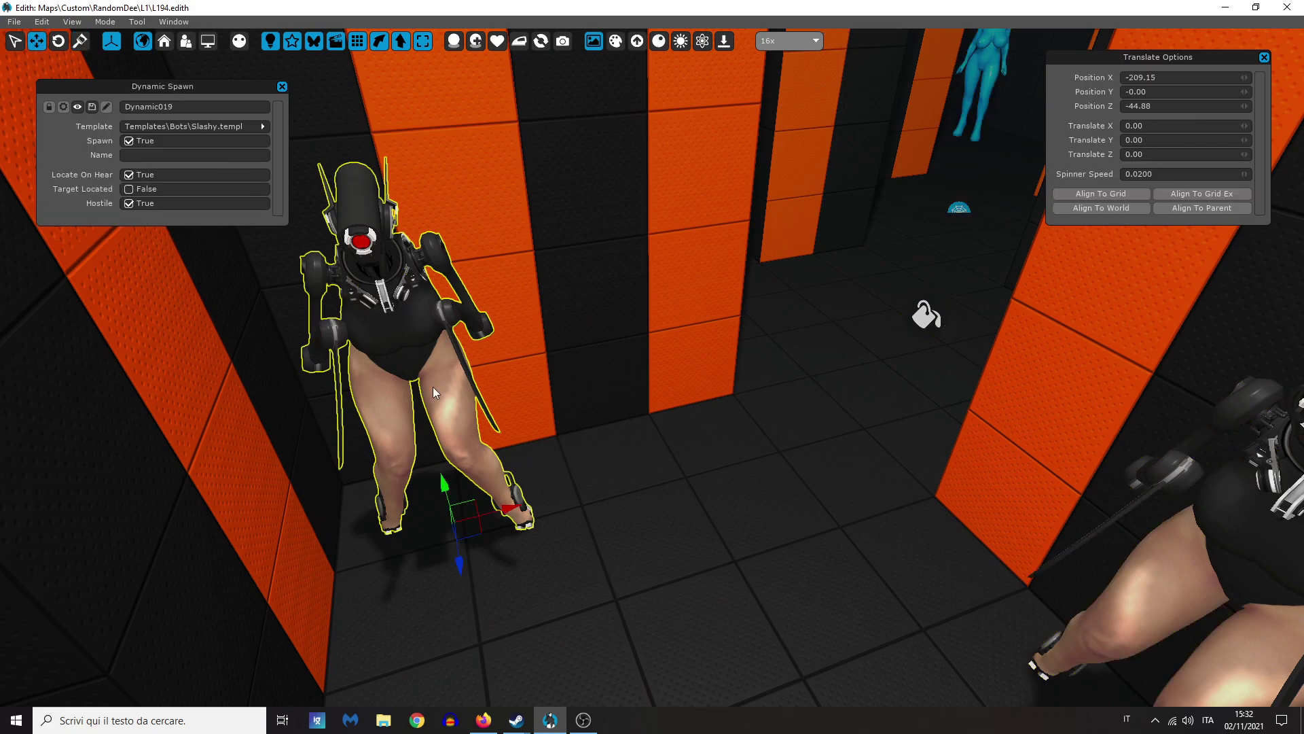
key("Delete")
right_click_drag(531, 384, 641, 397)
left_click(759, 402)
key("Delete")
Step: Spawn the dynamic template Mine.templ from Templates\Interactive on the black wall strip beside the passage
key("w")
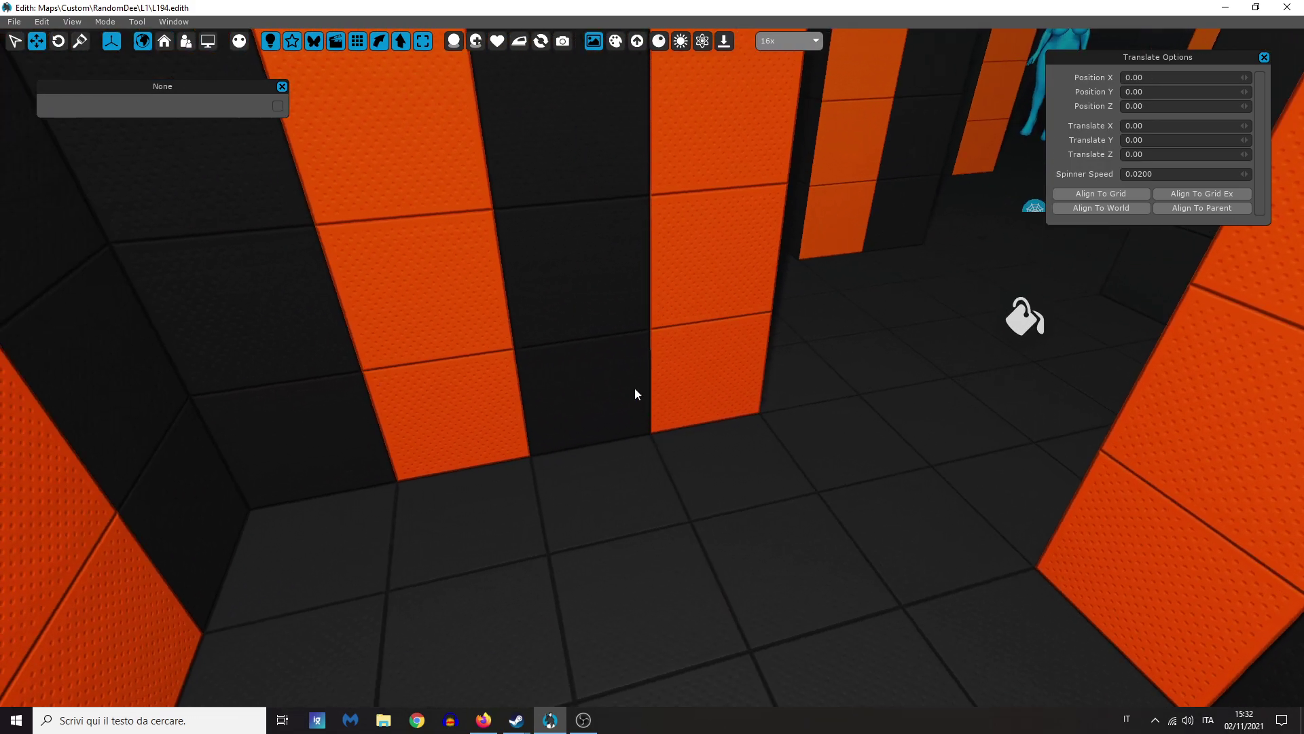
right_click_drag(1024, 316, 1236, 482)
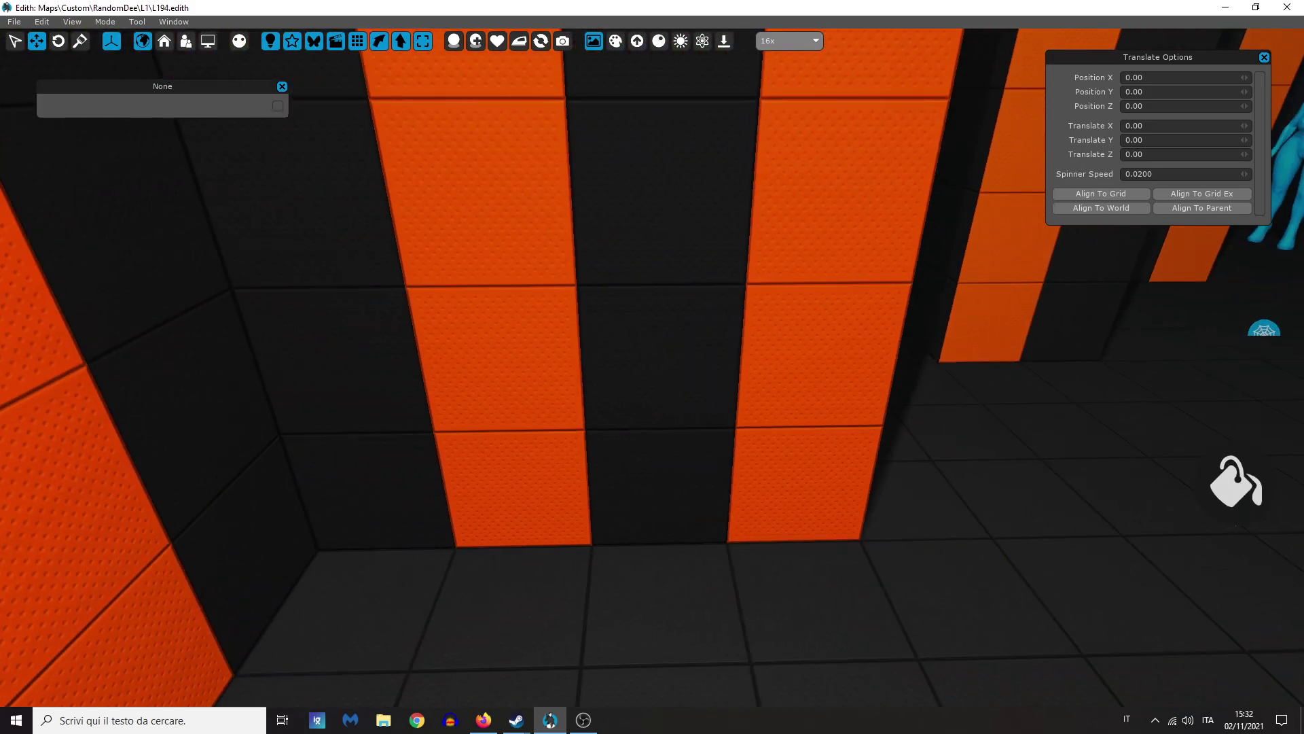
right_click(661, 397)
left_click(746, 479)
double_click(170, 239)
scroll(508, 296, "down", 3)
scroll(508, 296, "up", 3)
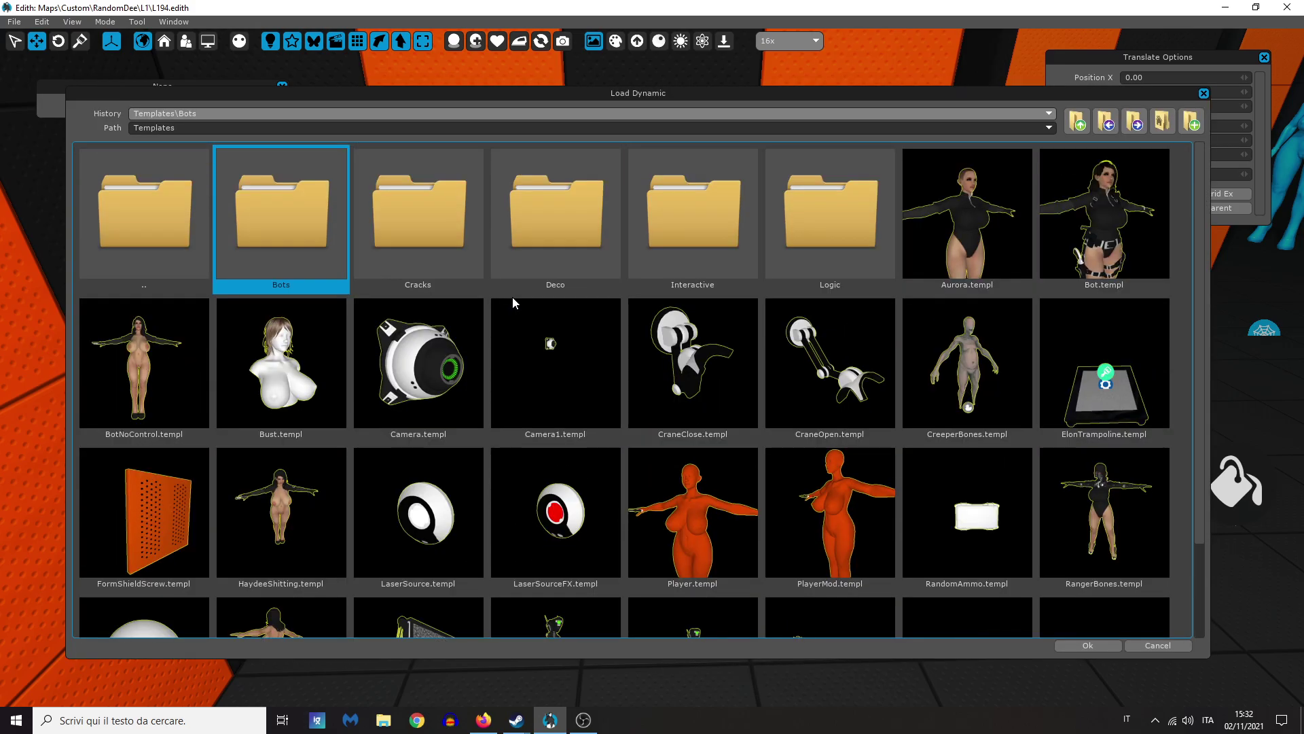
double_click(739, 227)
scroll(572, 353, "down", 8)
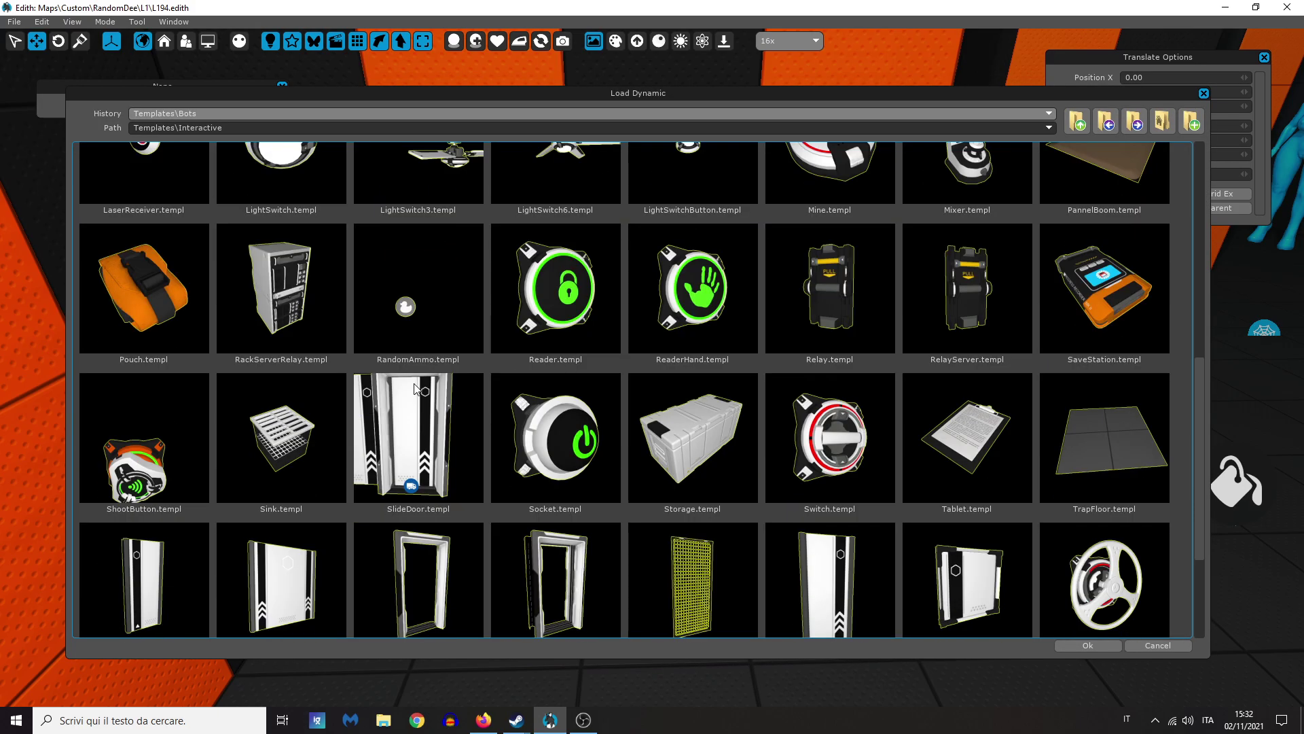
scroll(360, 378, "up", 8)
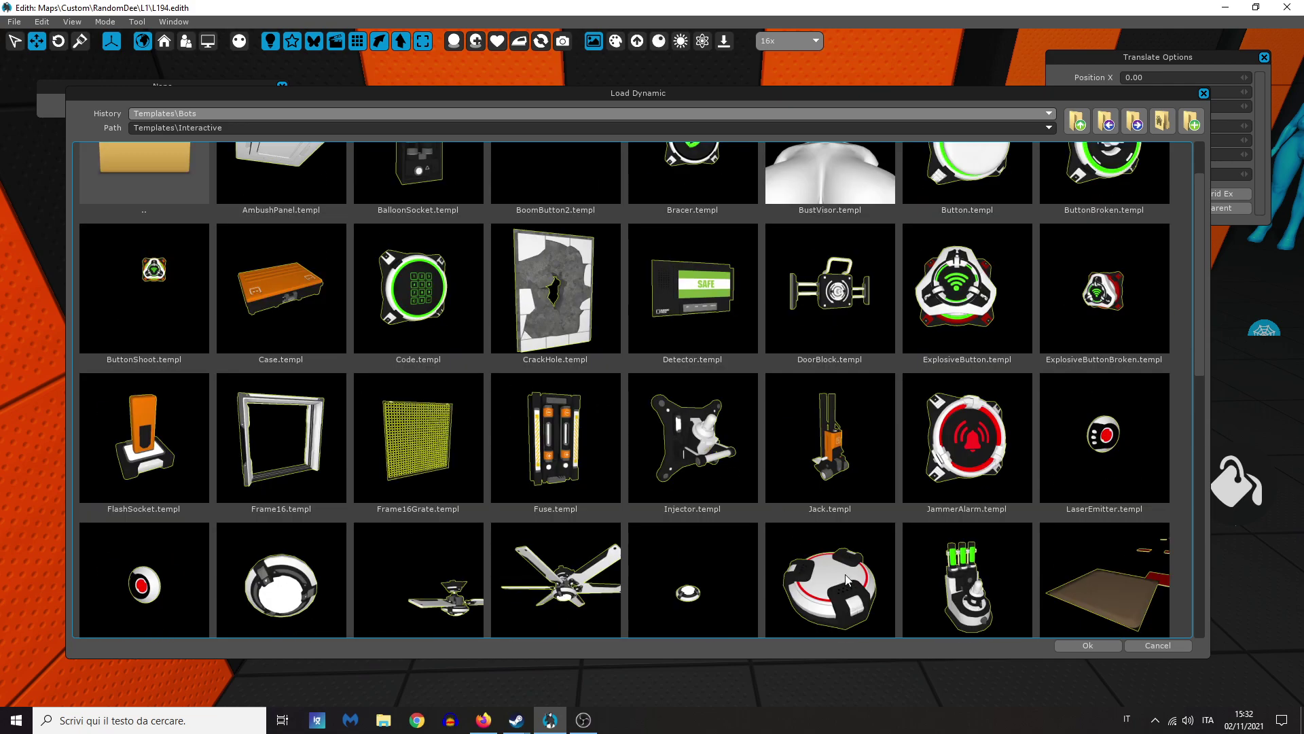
scroll(847, 579, "down", 3)
double_click(839, 404)
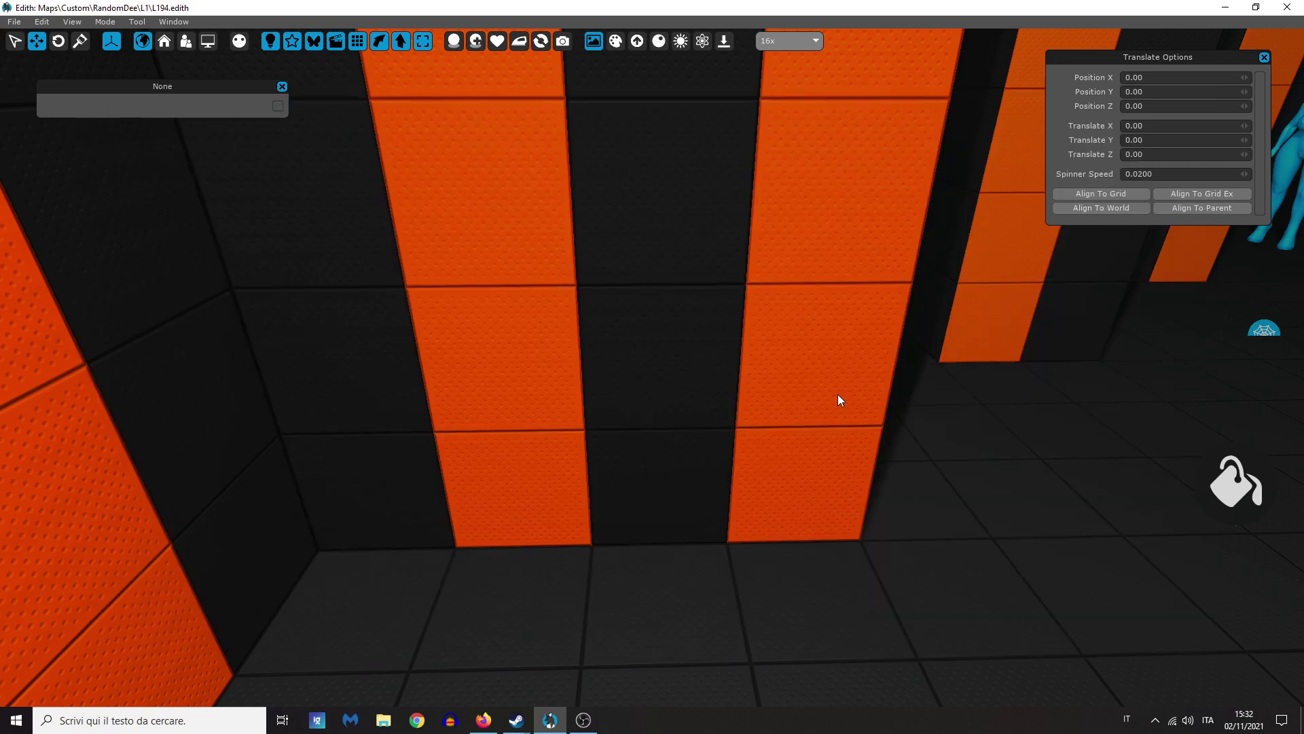
Step: Rotate the mine so it lies against the wall and align its rotation to the grid
left_click(58, 42)
middle_click_drag(528, 251, 483, 266)
left_click_drag(459, 369, 512, 475)
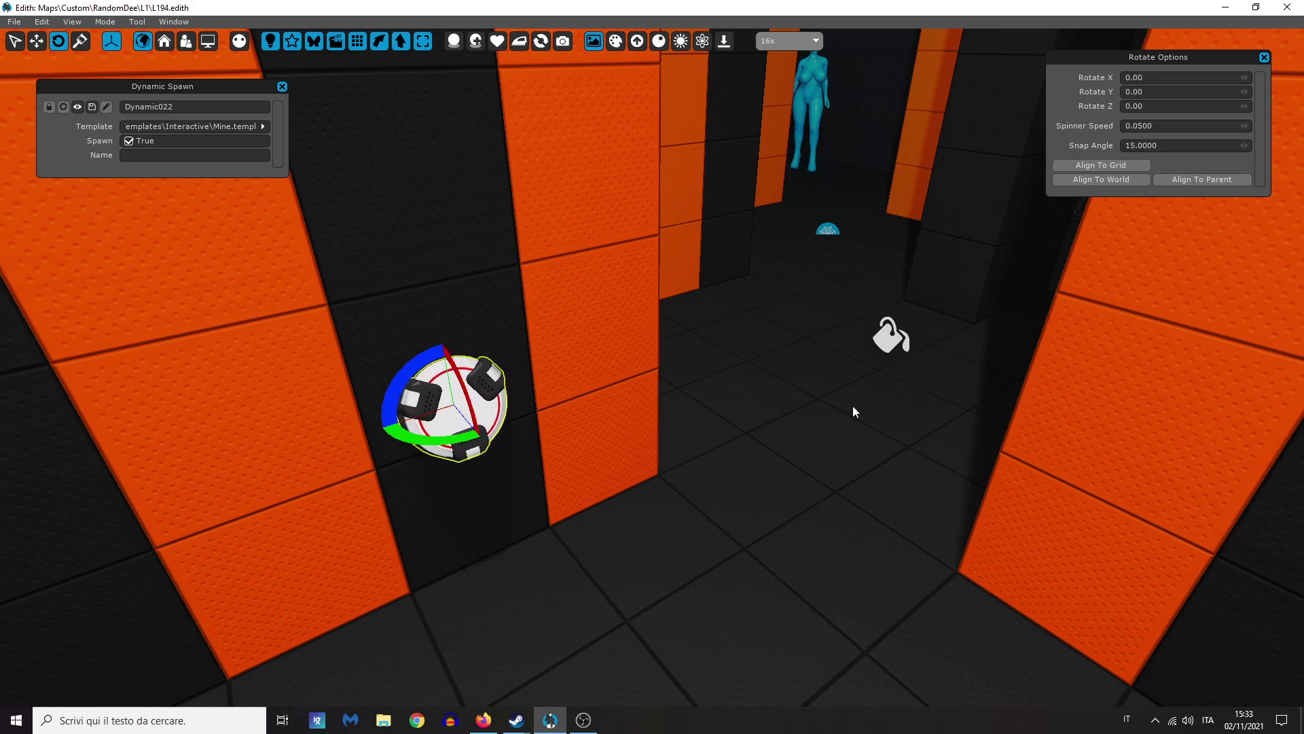
left_click(1098, 164)
Step: Set the grid to 8x and shift the mine onto the black wall strip, aligned to the grid at X -184
left_click(36, 41)
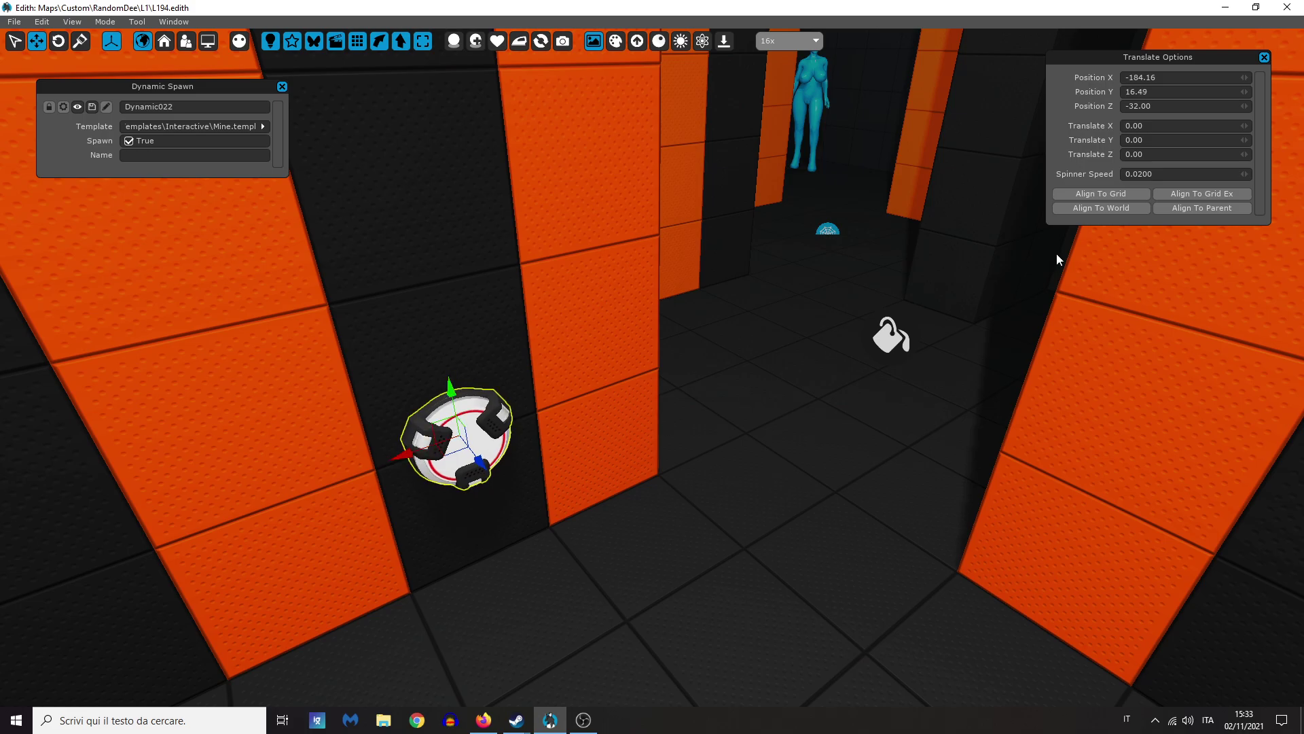
left_click(1115, 194)
left_click(770, 39)
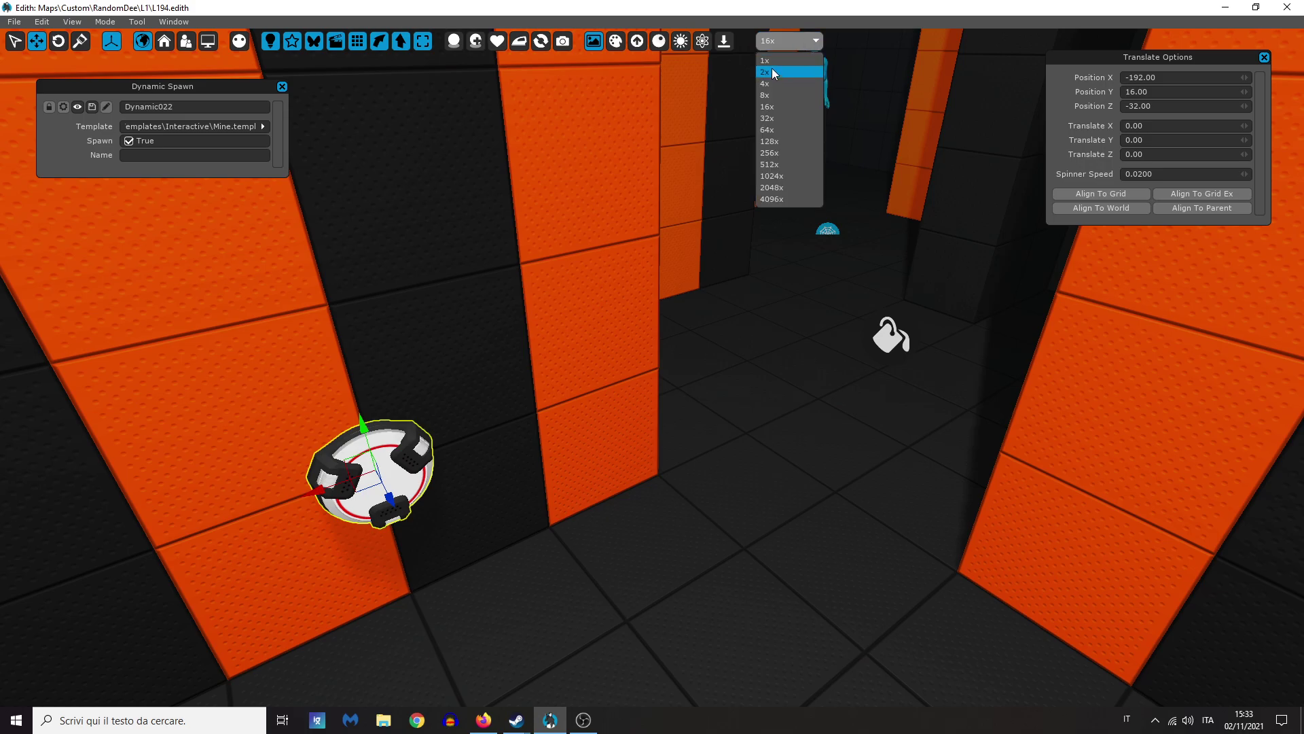
left_click(786, 94)
left_click_drag(326, 491, 402, 460)
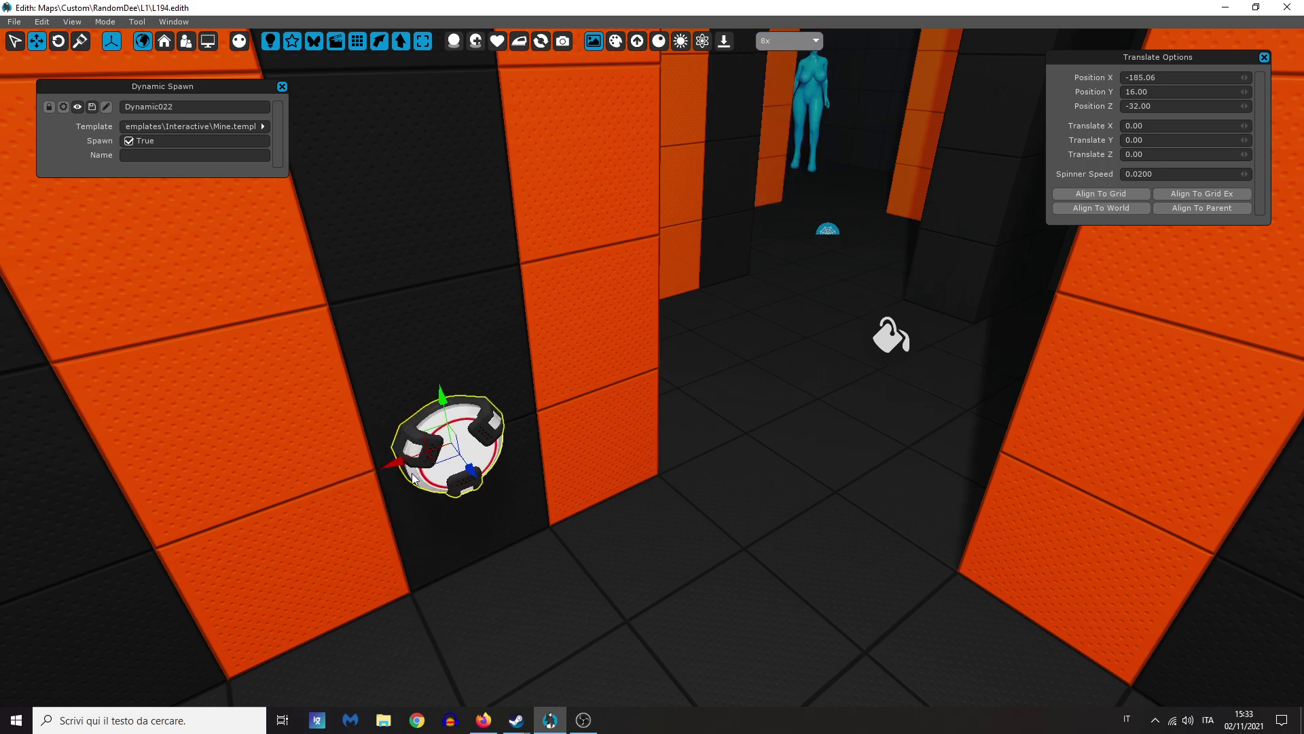
left_click(1064, 195)
Step: Spawn a second Mine.templ dynamic on the black strip of the opposite wall
right_click_drag(883, 251, 1019, 279)
right_click_drag(537, 495, 486, 483)
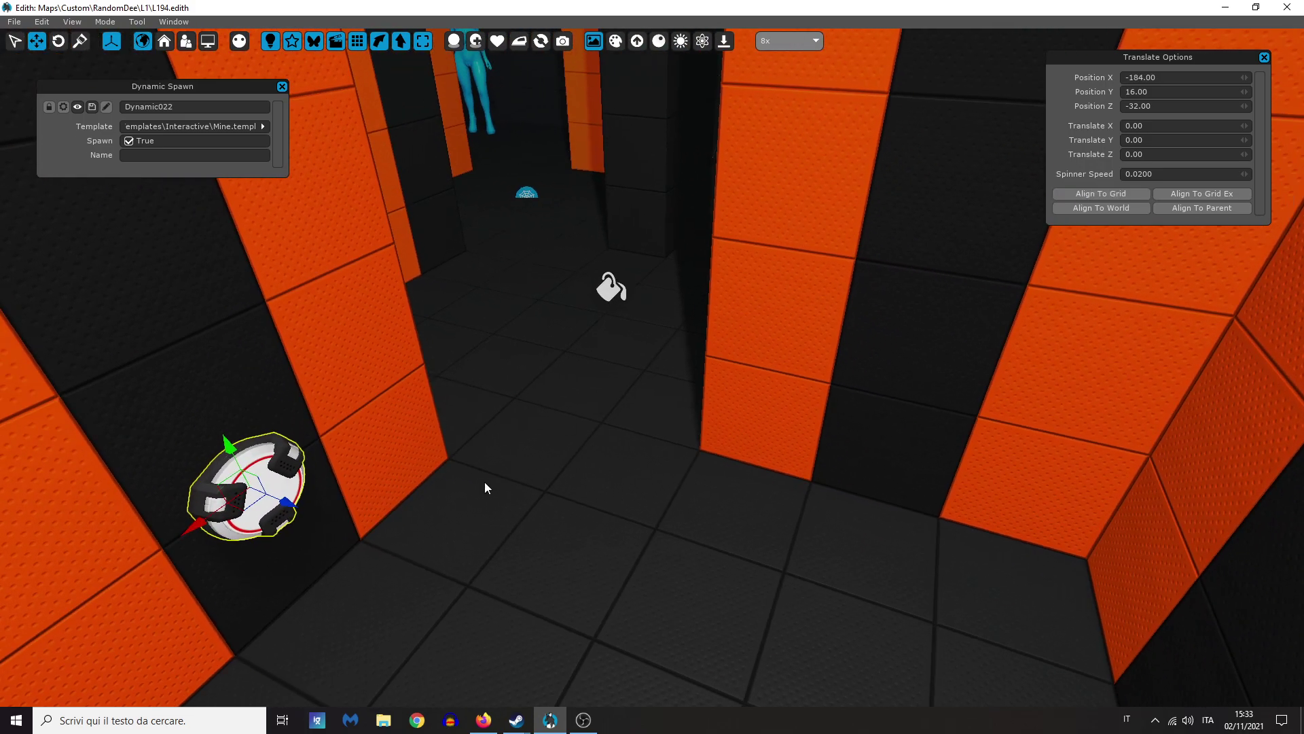
right_click(883, 396)
mouse_move(989, 508)
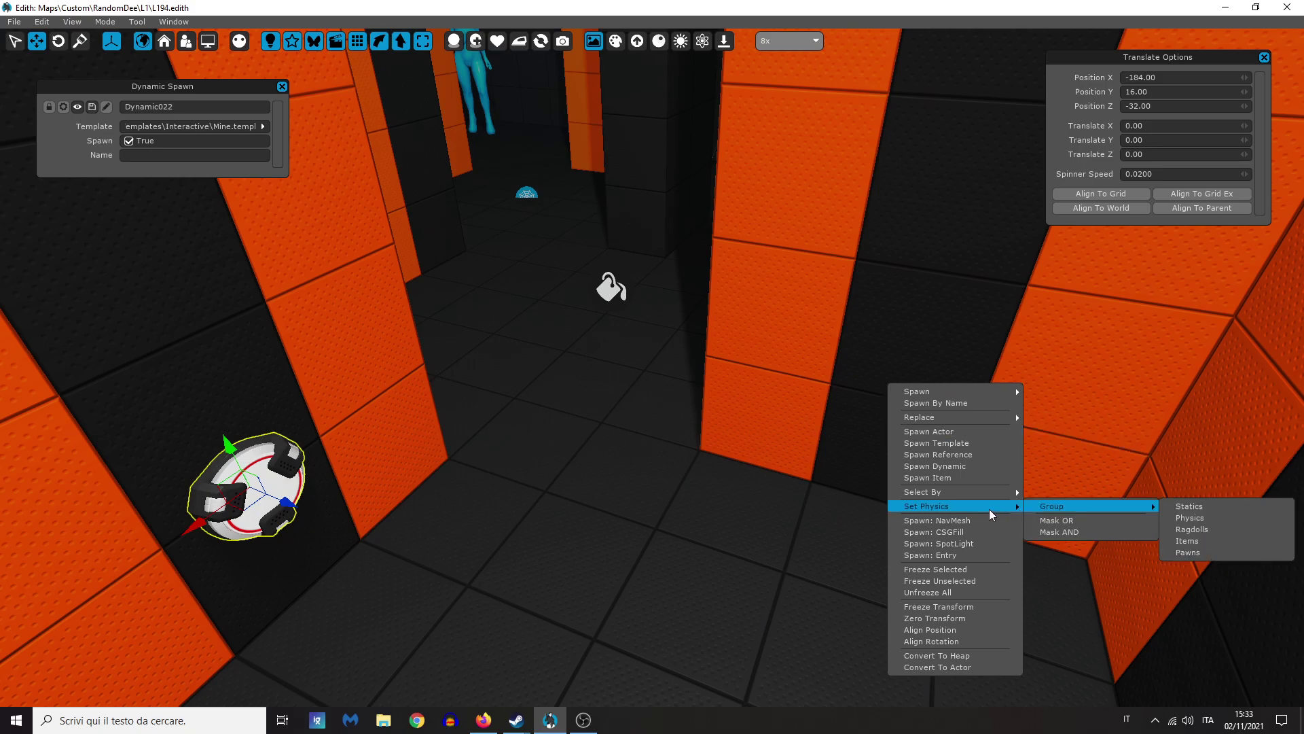
left_click(976, 466)
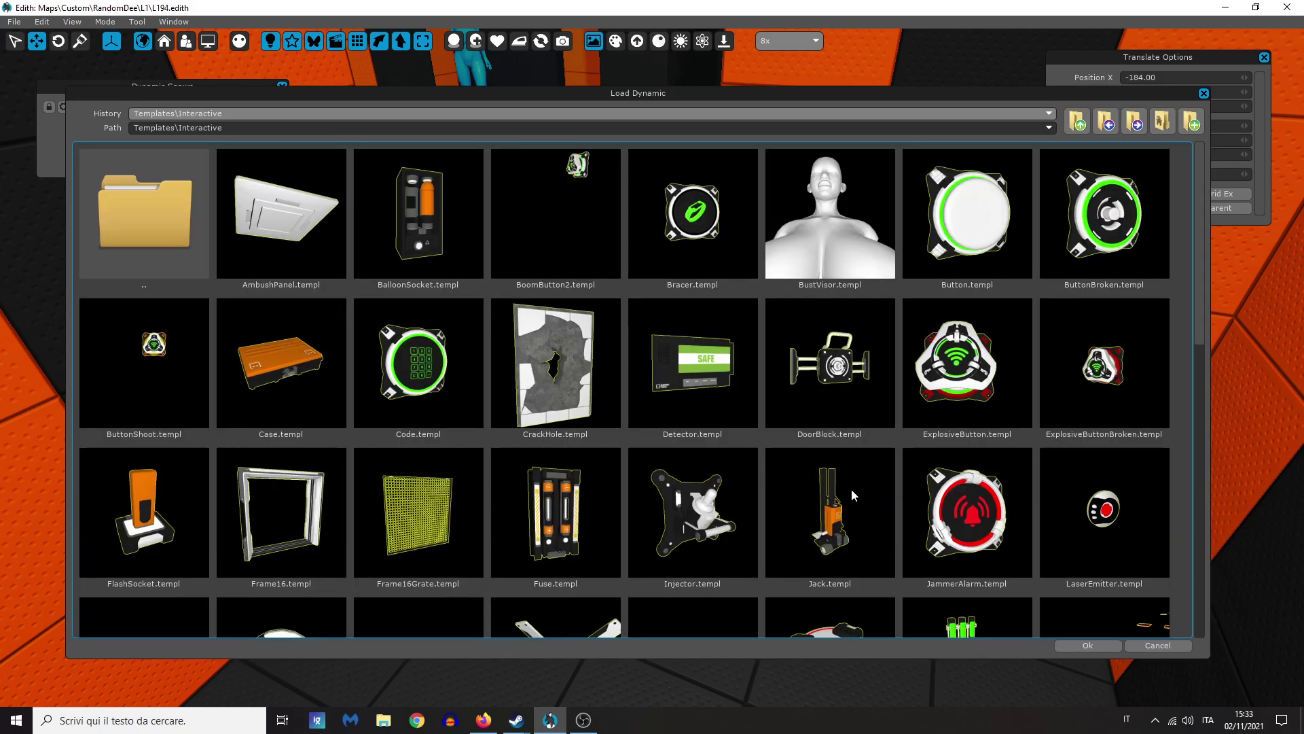
scroll(981, 426, "down", 3)
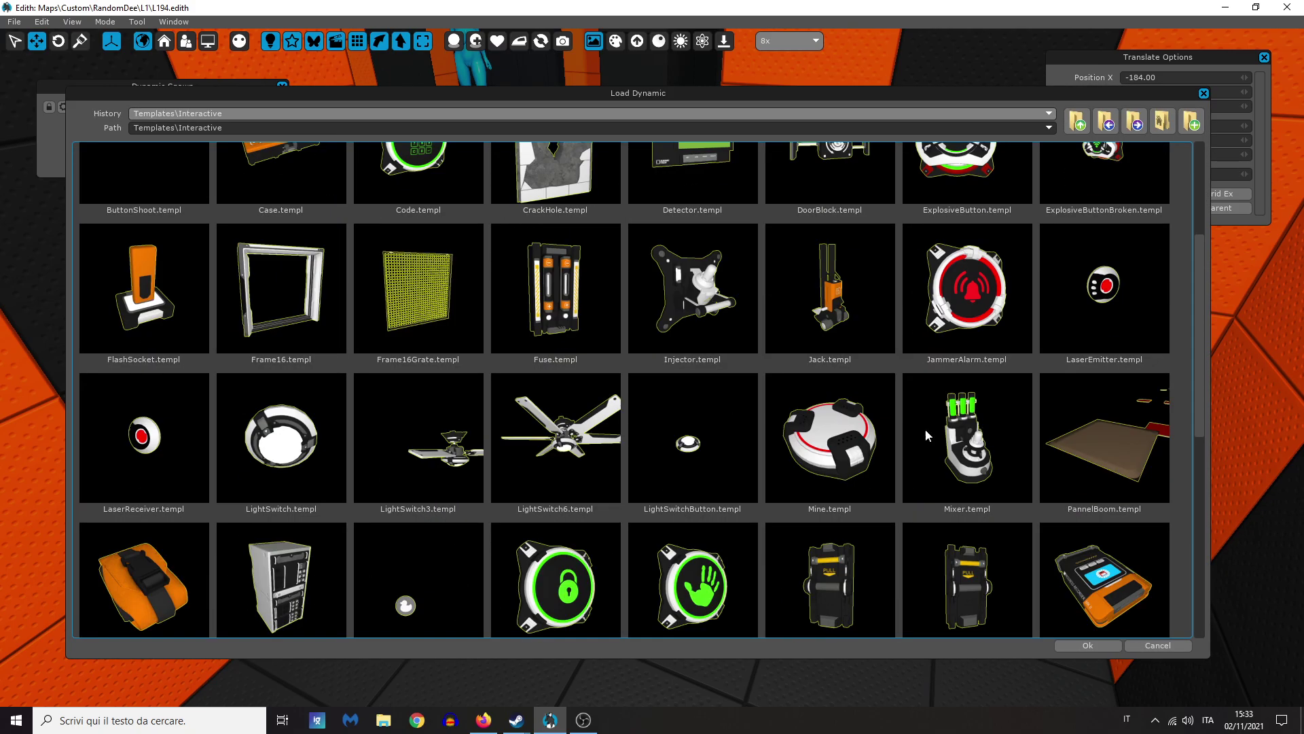
double_click(851, 413)
Step: Rotate the second mine to face out from its wall and align its rotation to the grid
left_click(58, 42)
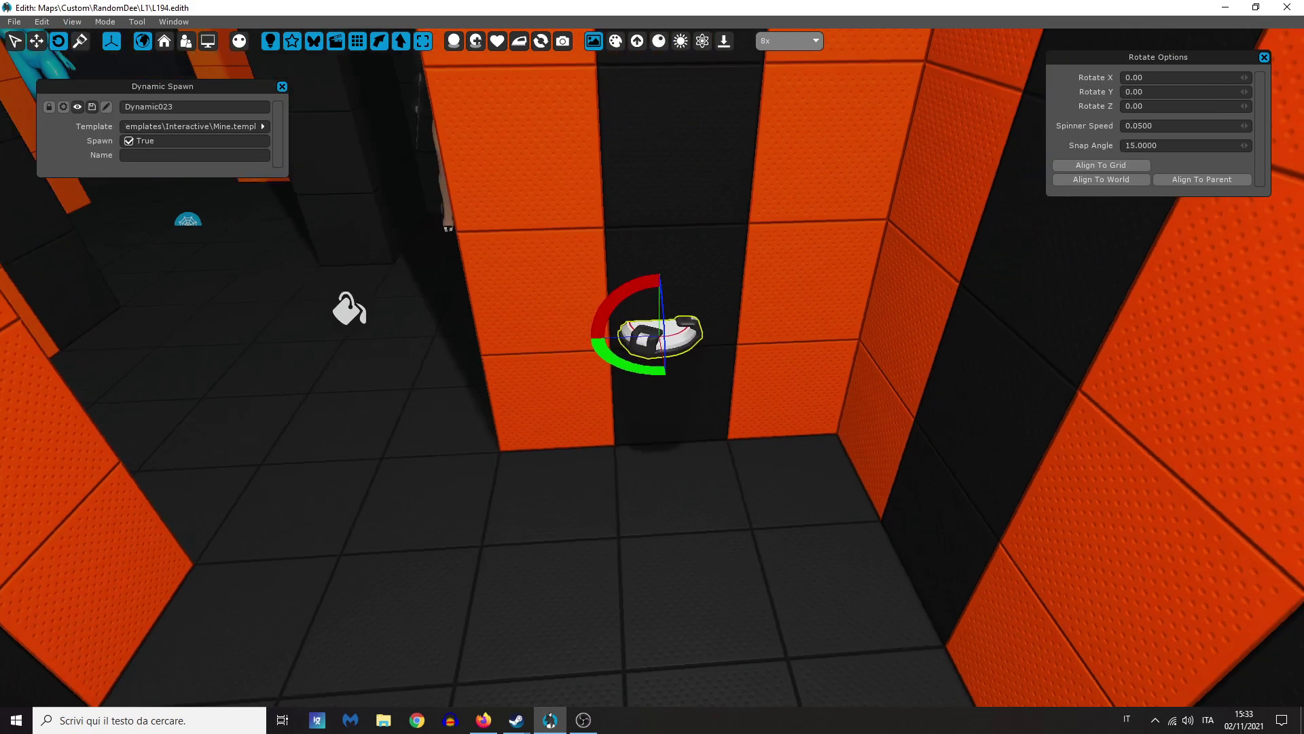
left_click_drag(685, 330, 702, 396)
left_click(1104, 165)
key("w")
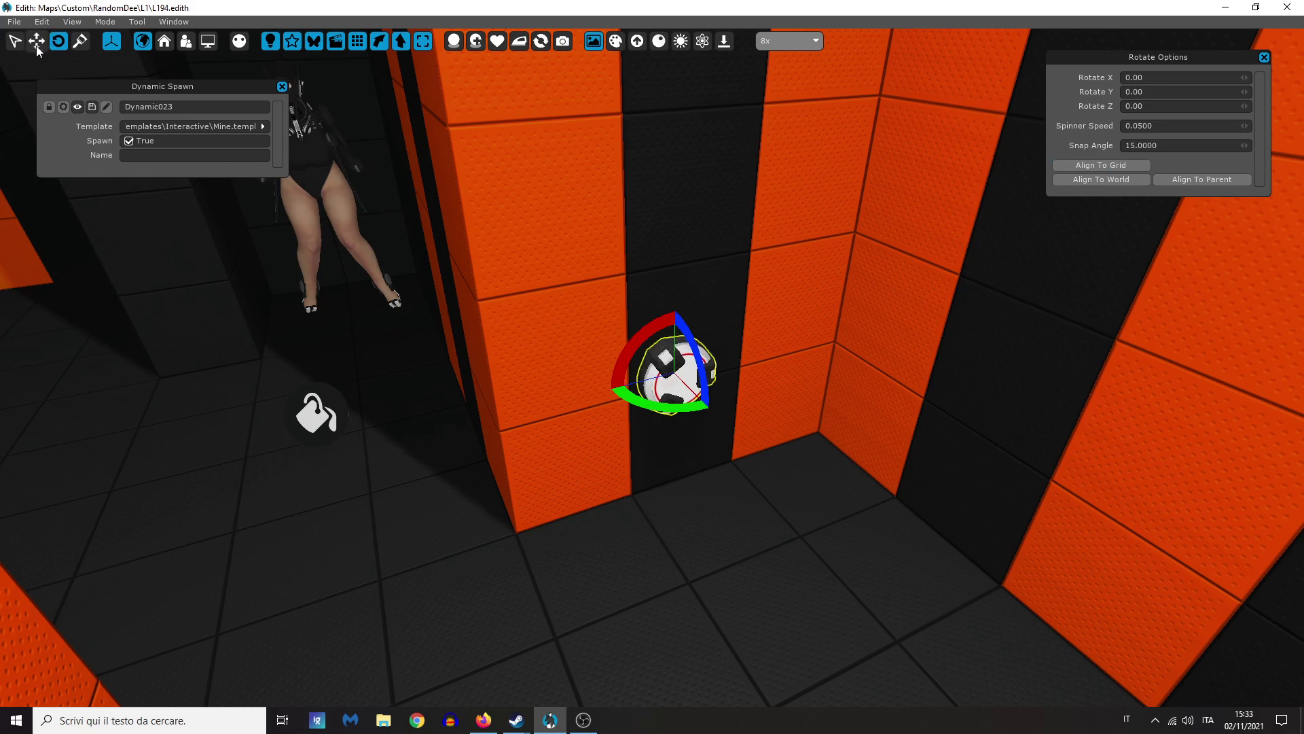
Step: Align the second mine's position to the grid and name the first mine MineA
left_click(1123, 195)
right_click_drag(623, 431, 496, 421)
left_click(536, 432)
left_click(195, 106)
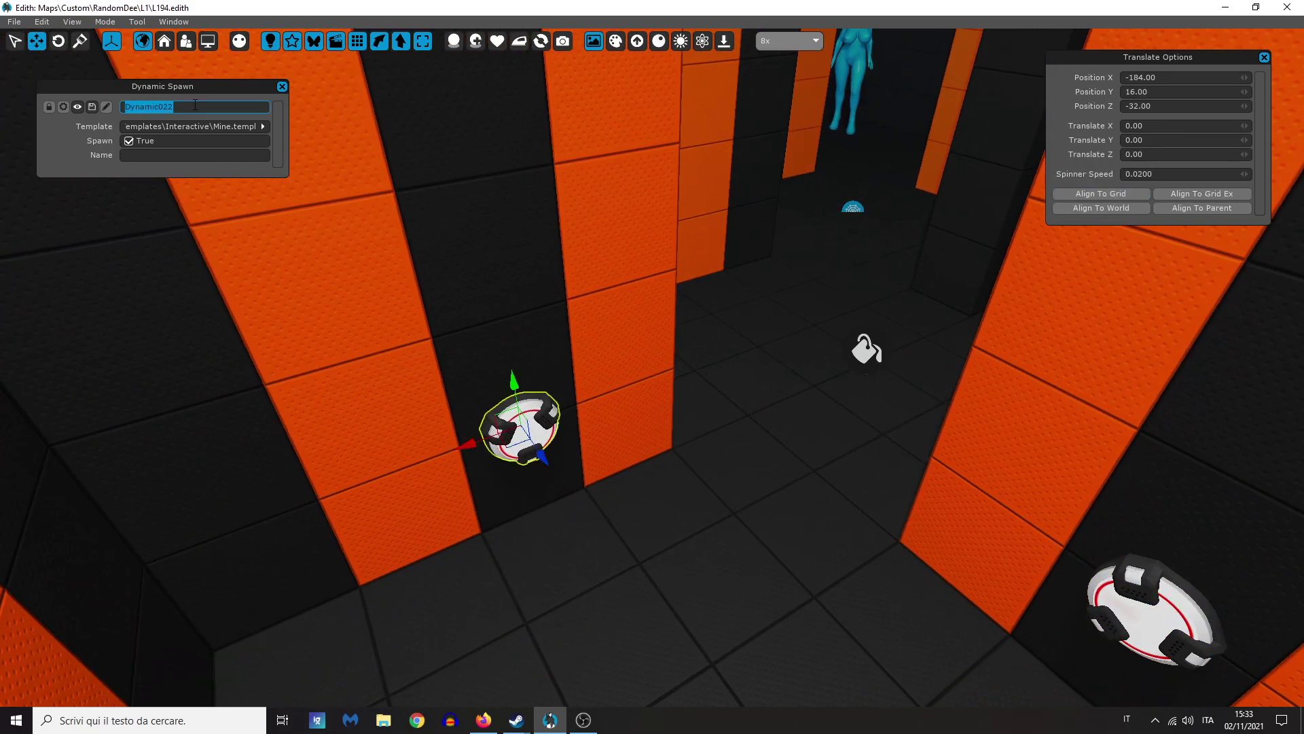
type("Mine")
Step: Name the mine on the opposite wall MineB
left_click(1207, 638)
left_click(200, 107)
type("Mine")
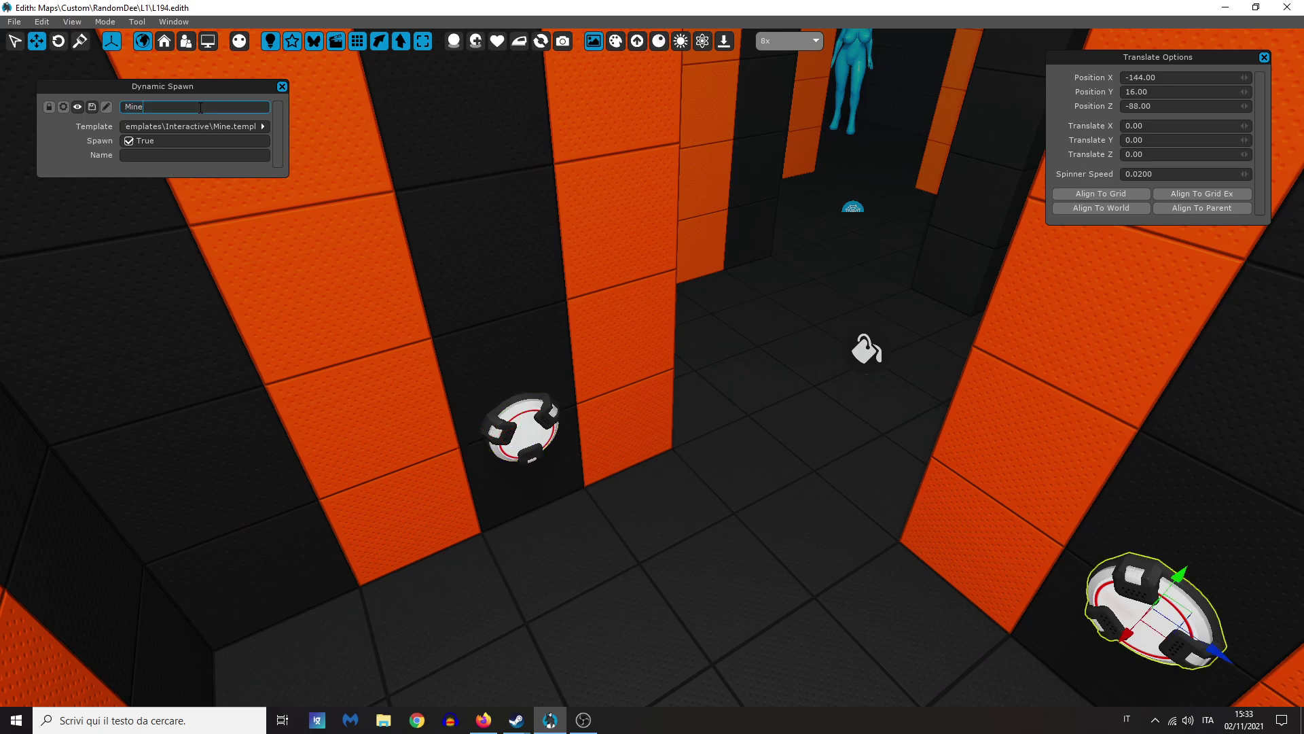
type("B")
key("Return")
Step: Turn off Spawn for both MineA and MineB and enable their cog-marked flag
left_click(506, 429)
left_click(65, 107)
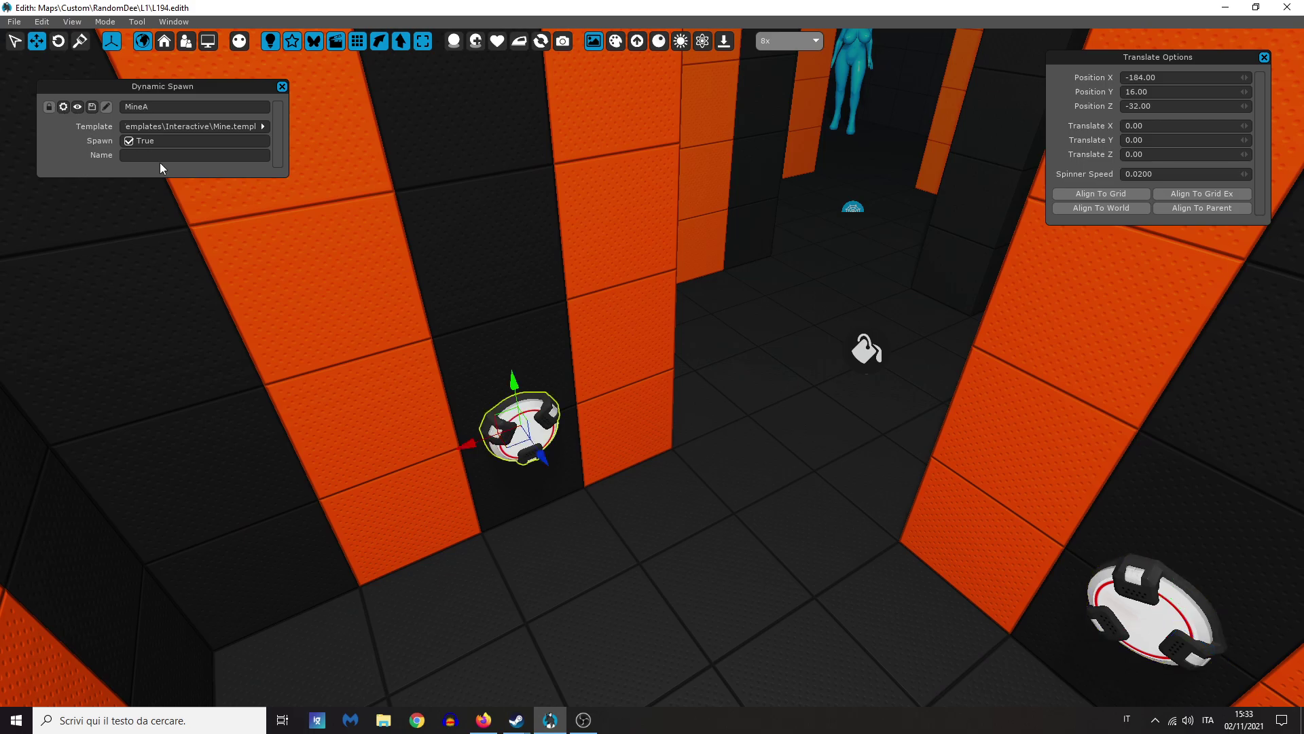
left_click(129, 142)
right_click_drag(364, 226, 515, 326)
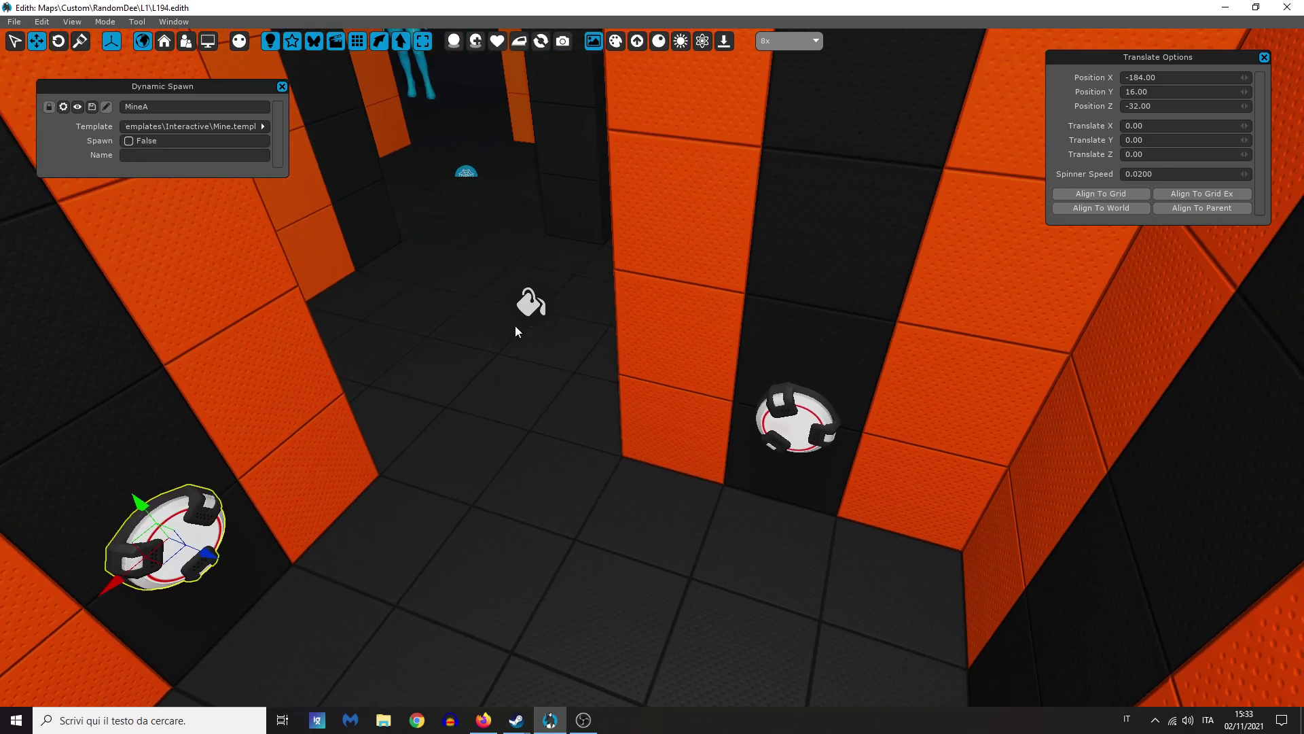
left_click(779, 419)
left_click(130, 143)
right_click_drag(326, 228, 129, 227)
right_click_drag(646, 337, 639, 336)
Step: Copy MineB's name and open the Scene graph in Graphite
left_click(200, 109)
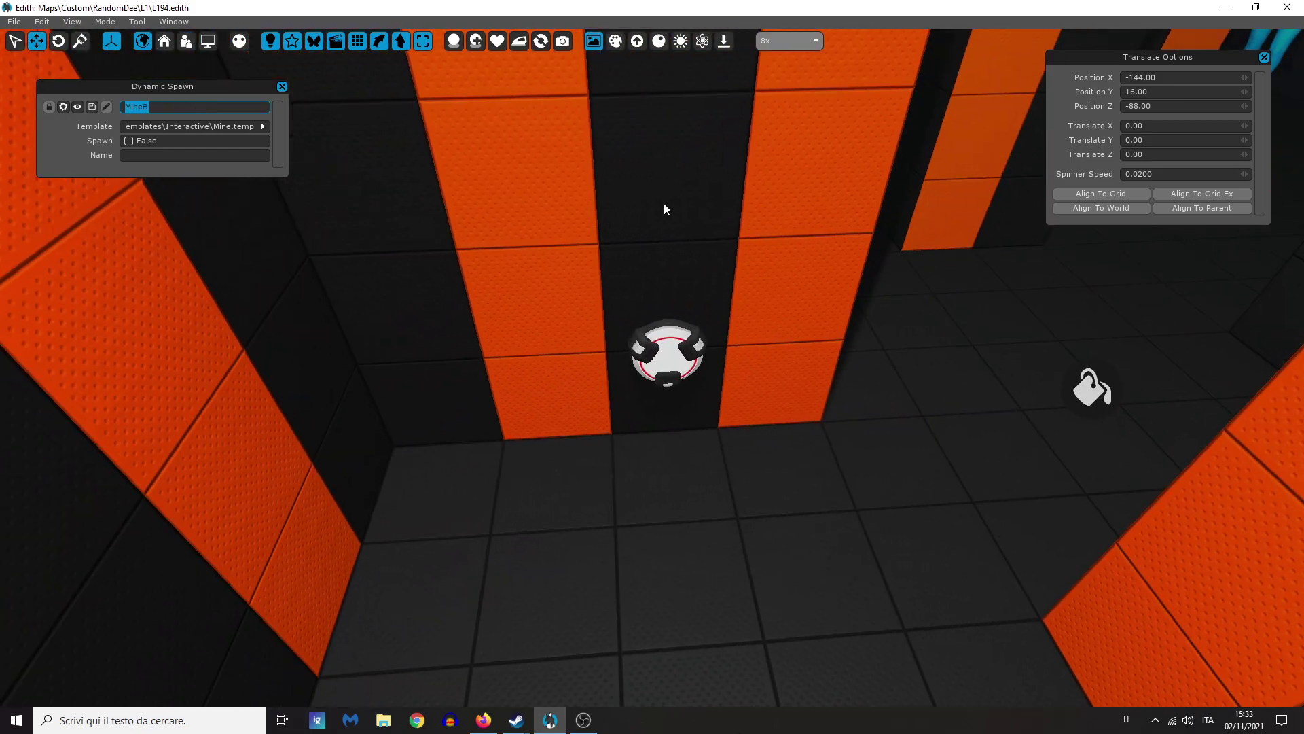
left_click(735, 233)
key("g")
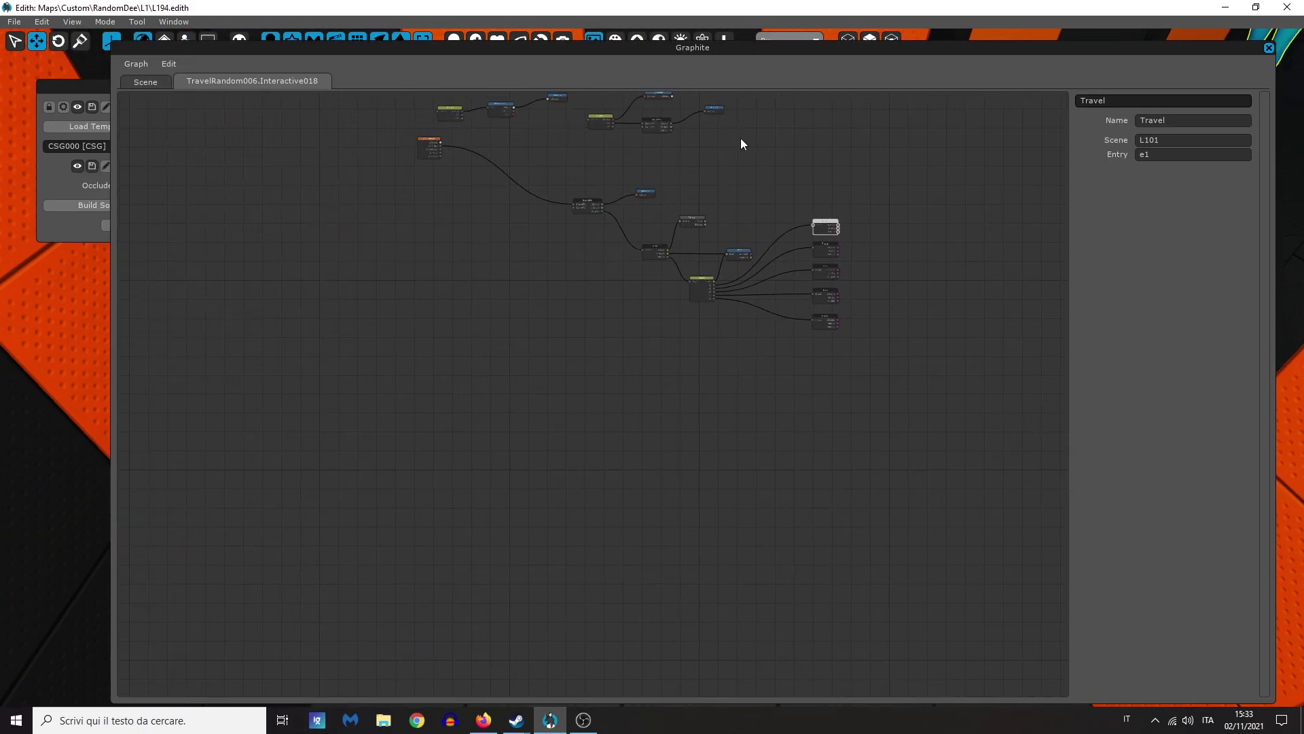
left_click(145, 82)
middle_click_drag(349, 404, 396, 217)
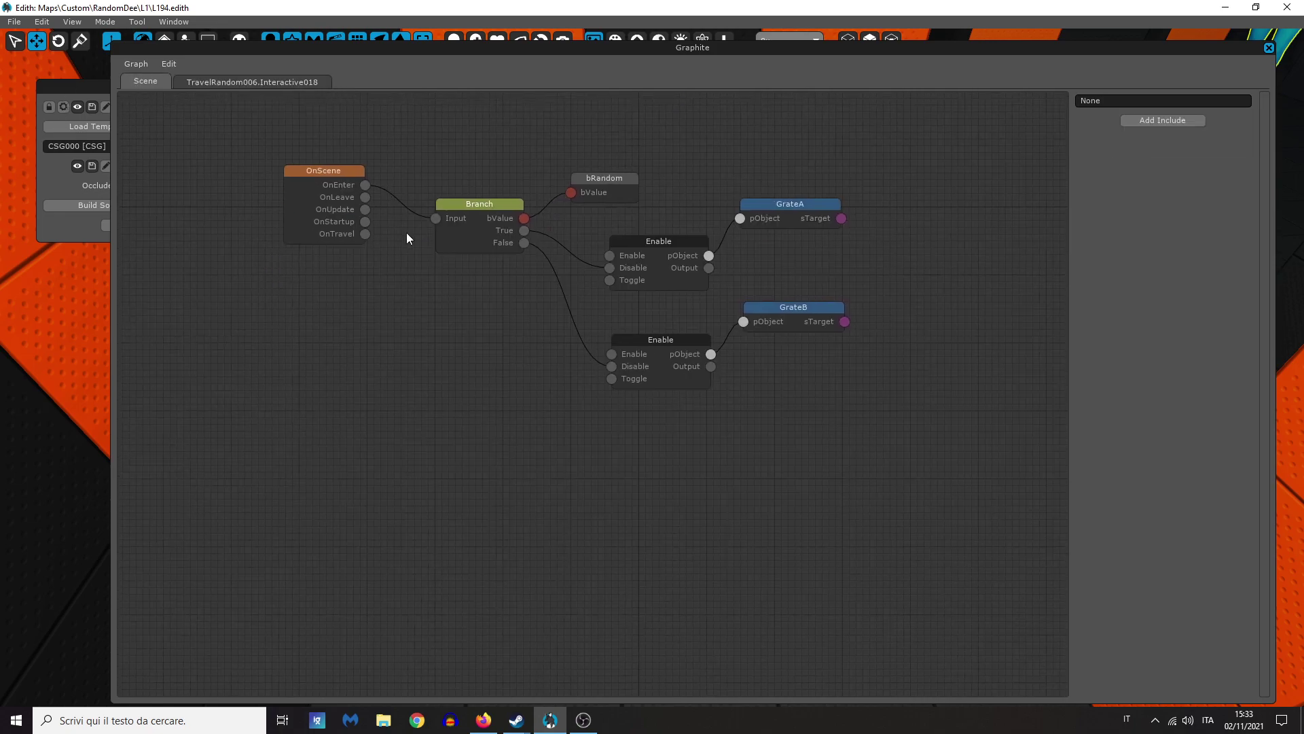
Step: Duplicate the OnScene, Branch and bRandom nodes and place the copies below the existing grate logic
left_click_drag(593, 239, 283, 119)
key("ctrl+c")
key("ctrl+v")
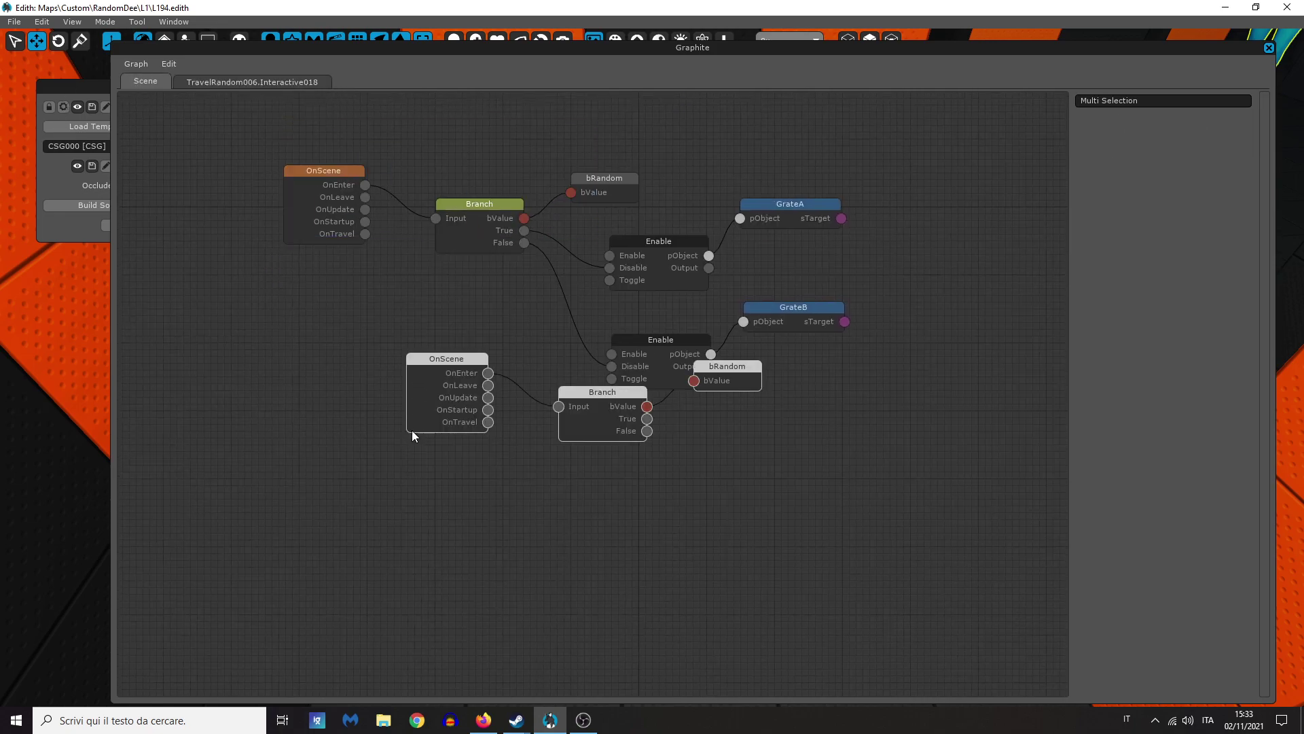
left_click_drag(450, 359, 363, 506)
left_click(453, 411)
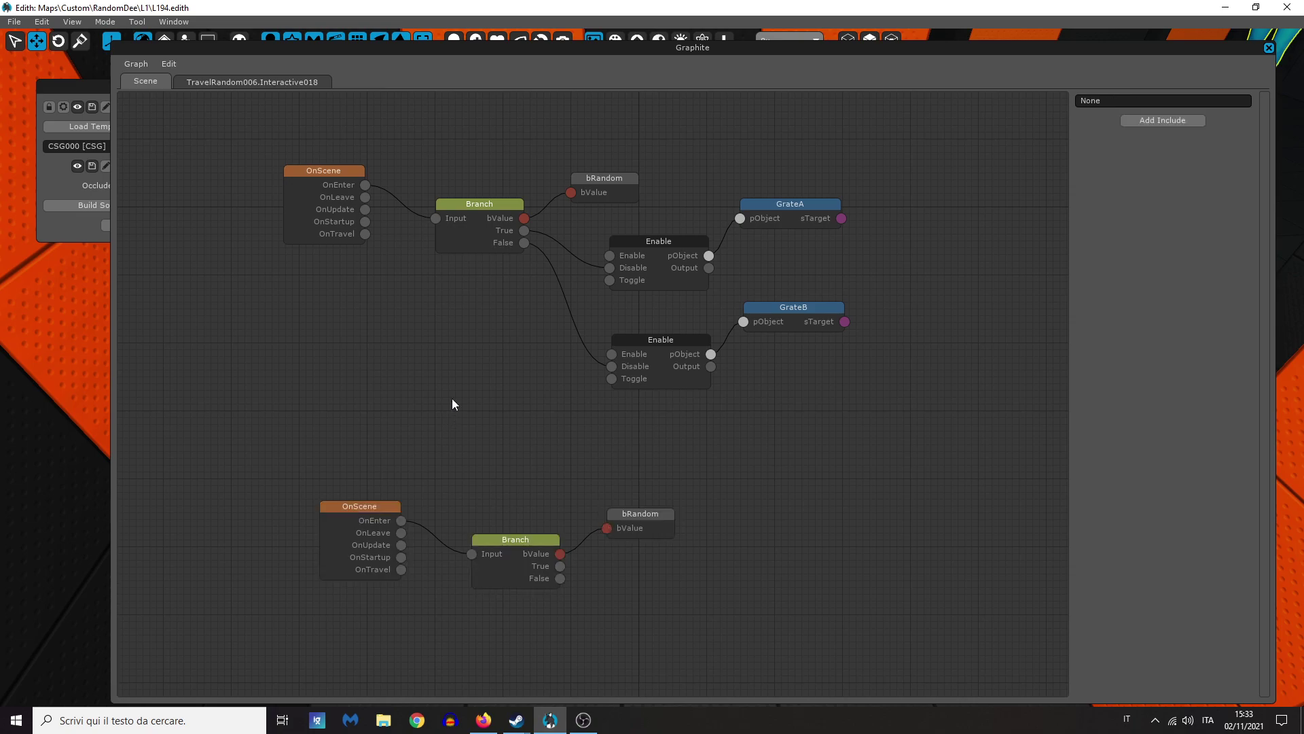
Step: Add a pLocate object node beside the new branch logic with both Name and Target set to MineB
middle_click_drag(454, 412, 372, 288)
right_click(747, 366)
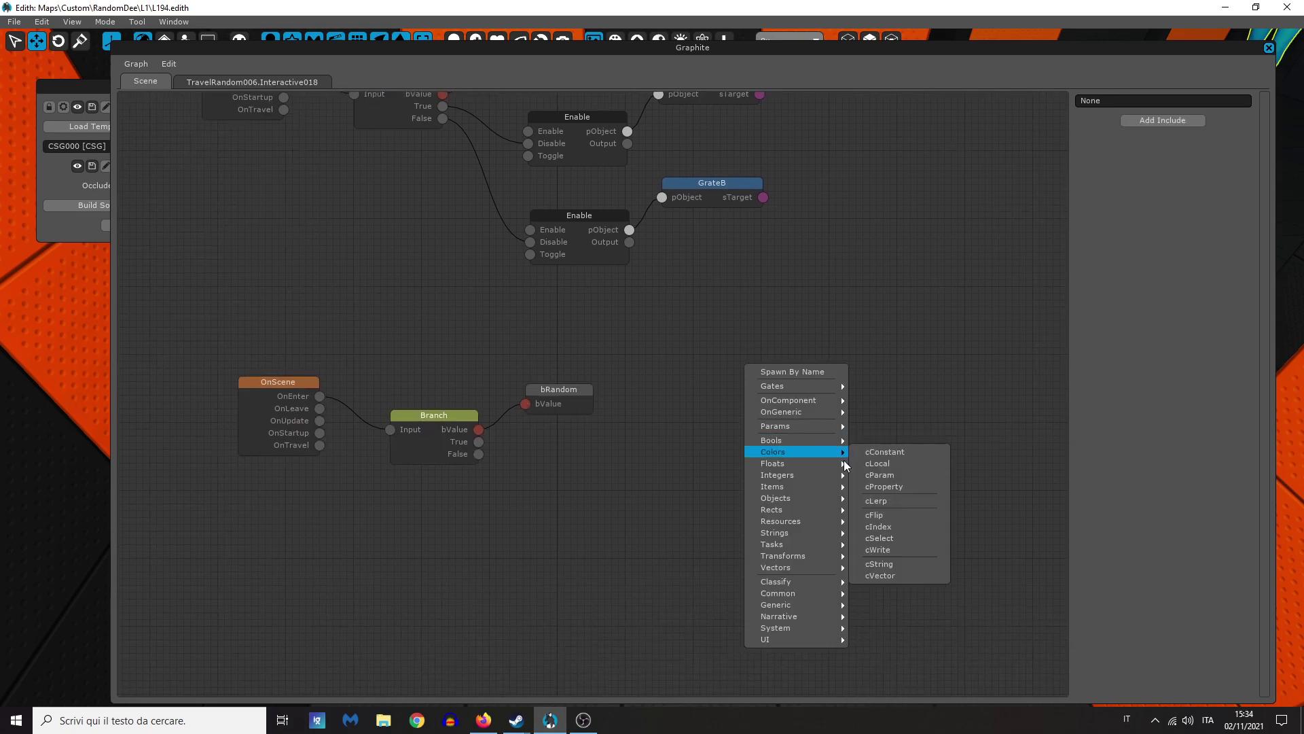
mouse_move(844, 502)
left_click(927, 193)
left_click(1206, 119)
key("ctrl+v")
left_click(1201, 140)
key("ctrl+v")
left_click(750, 436)
Step: Duplicate the MineB locate node below it and set the copy's Name and Target to MineA
left_click(742, 353)
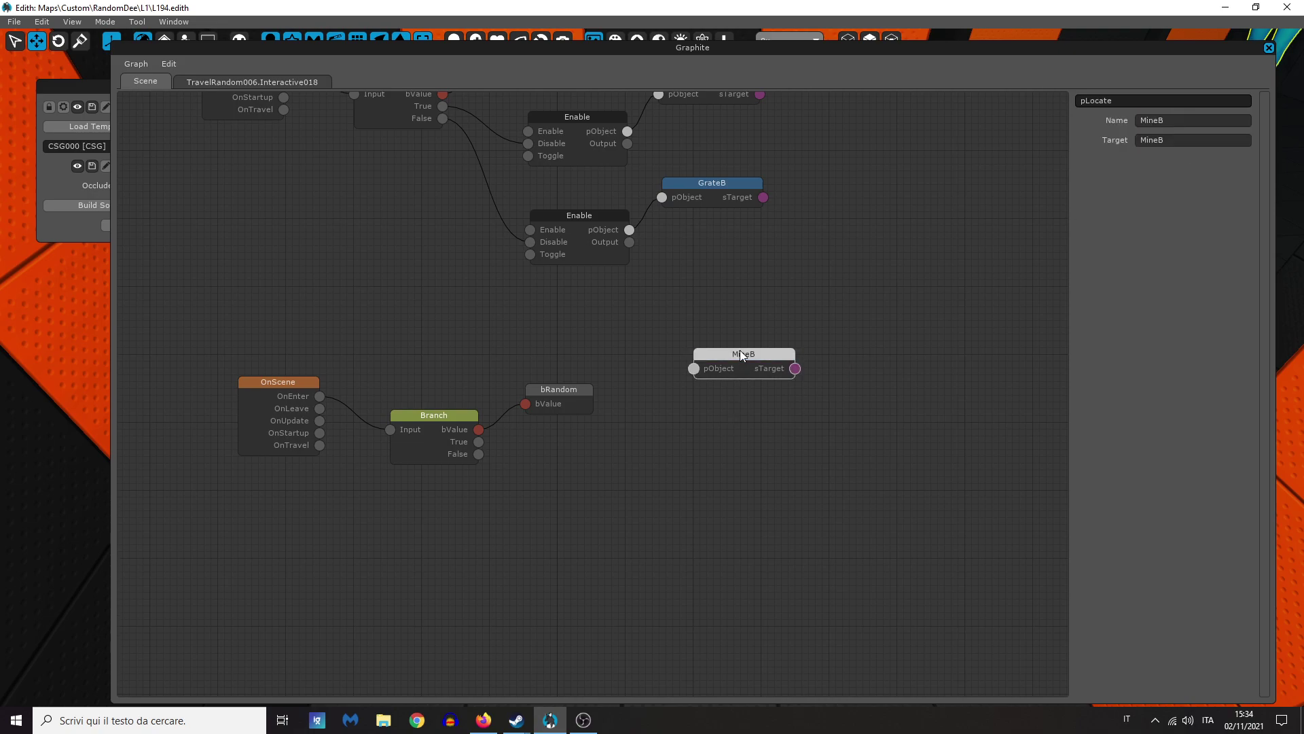
key("ctrl+c")
key("ctrl+v")
left_click_drag(597, 385, 765, 442)
left_click(1209, 126)
key("Tab")
key("BackSpace")
type("A")
key("Return")
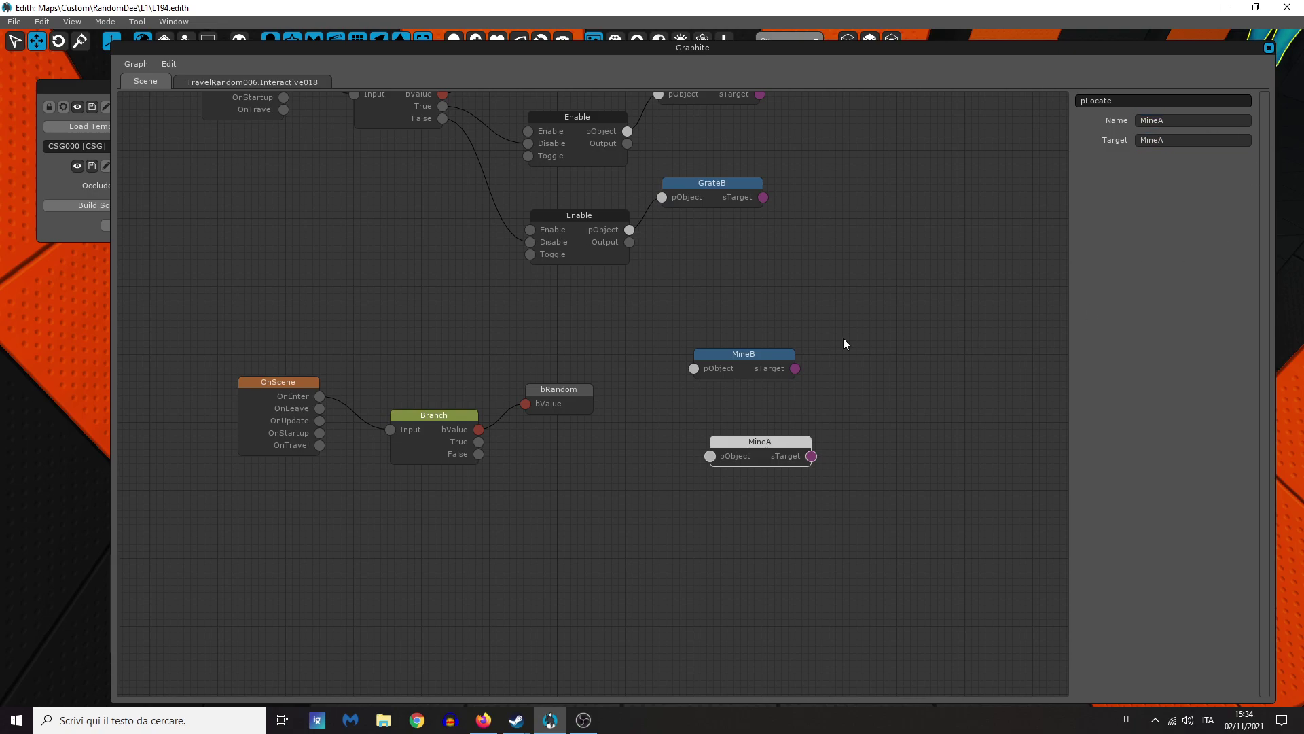
Step: Add a generic Spawn node and connect its Input to the new Branch's True output
right_click(632, 402)
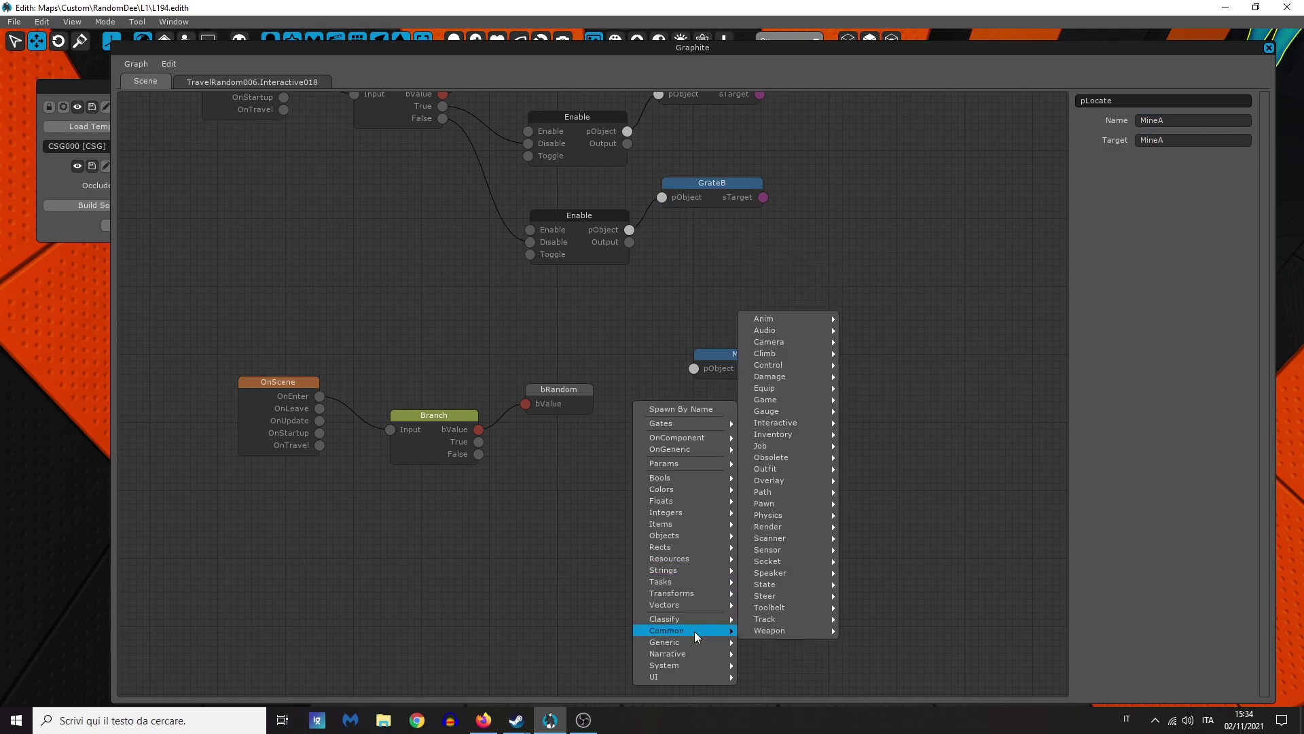
mouse_move(694, 630)
mouse_move(765, 631)
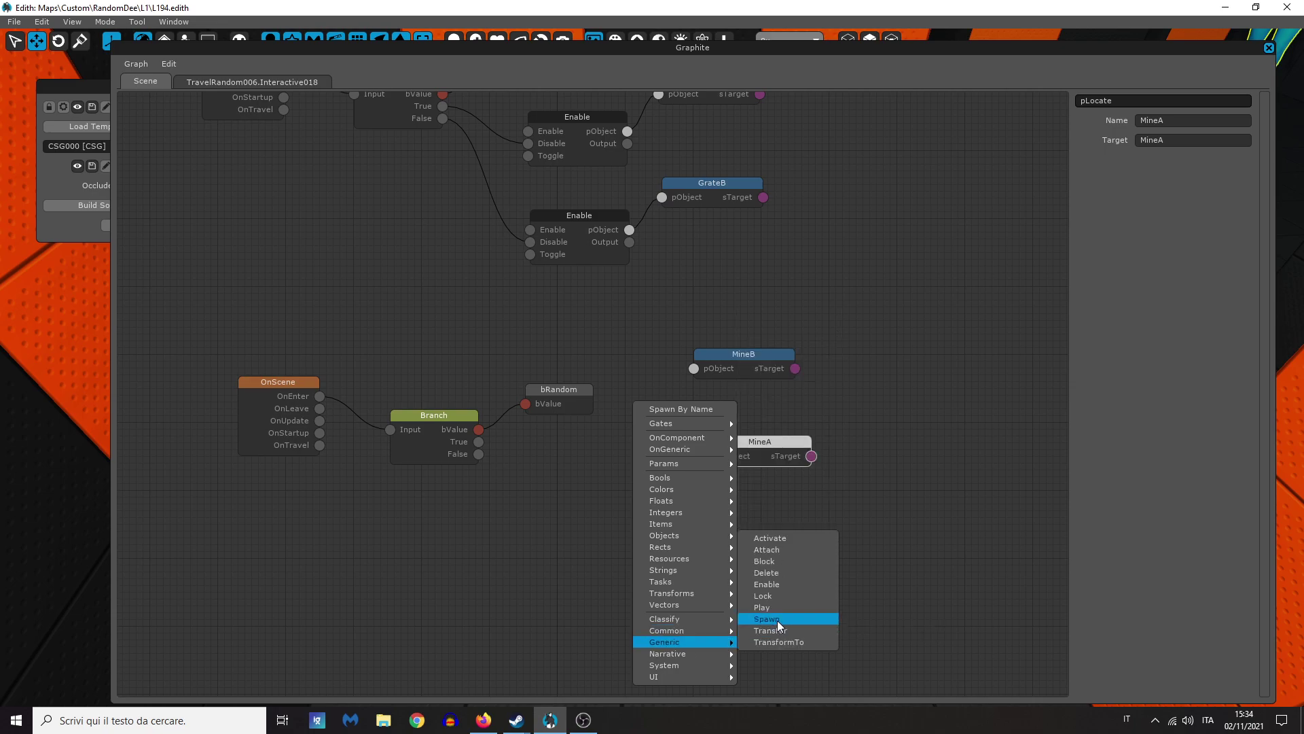
left_click(777, 620)
left_click_drag(608, 387, 479, 444)
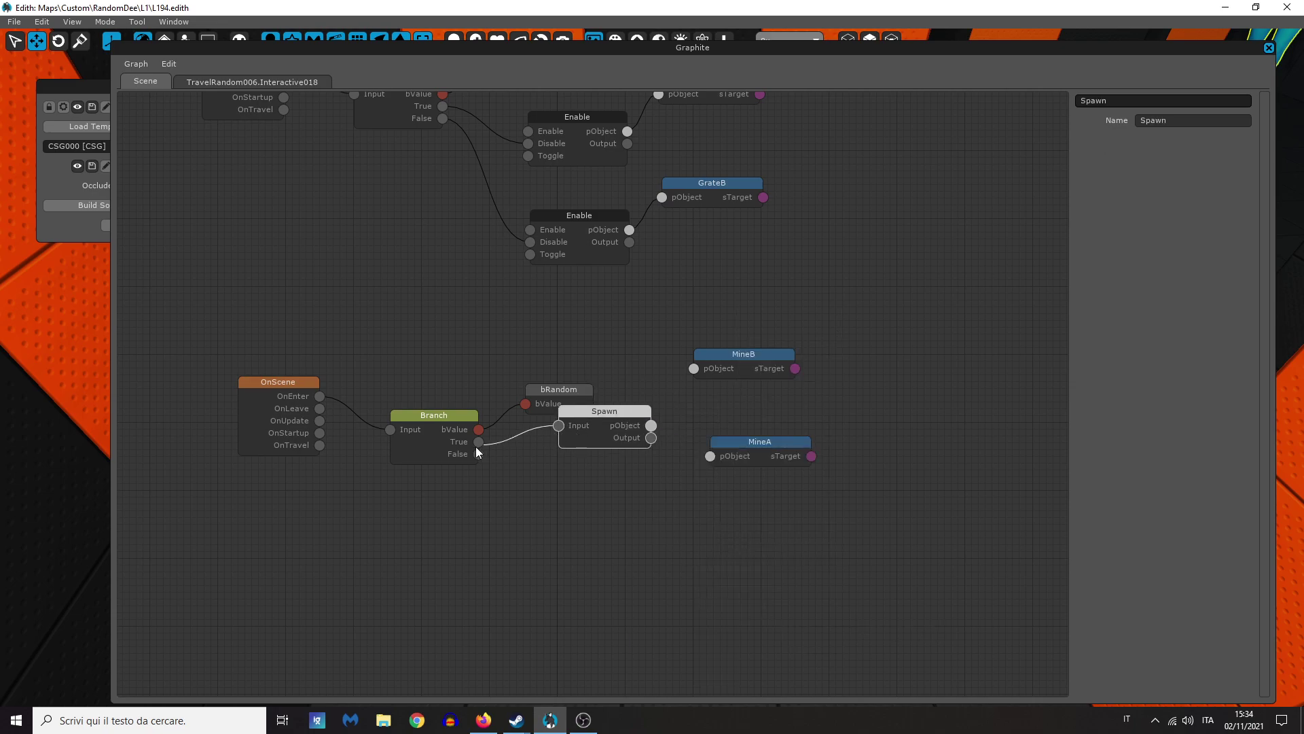
left_click_drag(589, 416, 605, 439)
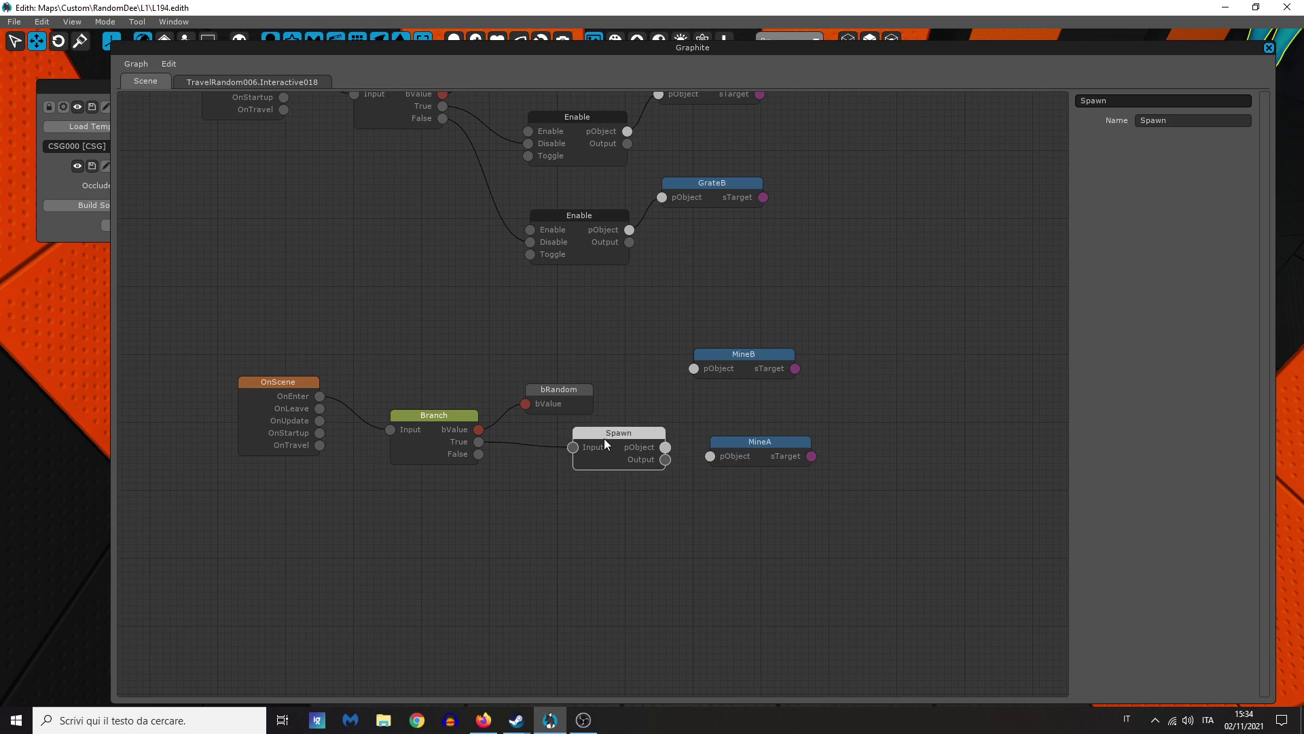
Step: Duplicate the Spawn node and connect the copy to the new Branch's False output
key("ctrl+c")
key("ctrl+v")
left_click_drag(579, 390, 479, 454)
left_click(715, 359)
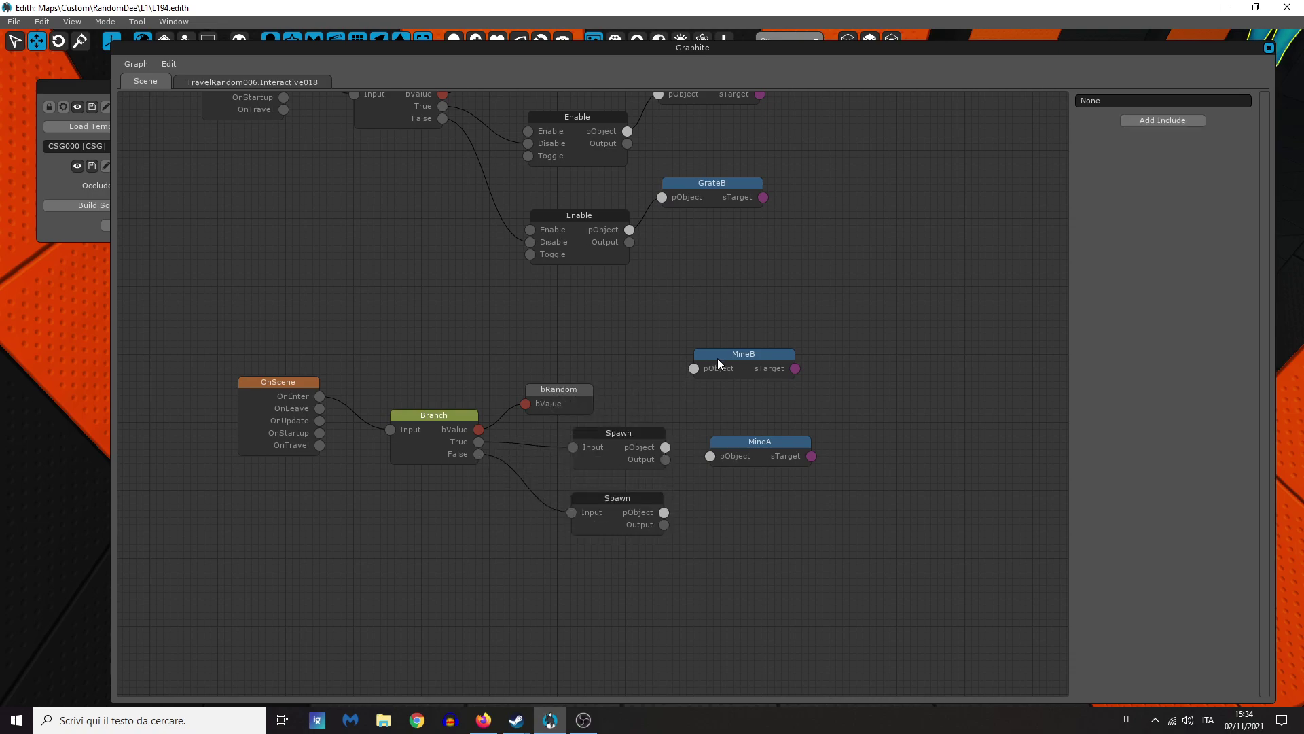
Step: Connect the True Spawn node to MineB and the False one to MineA, tidy the node layout and close the graph
left_click_drag(716, 359, 753, 379)
left_click_drag(723, 446, 751, 484)
left_click_drag(664, 513, 741, 490)
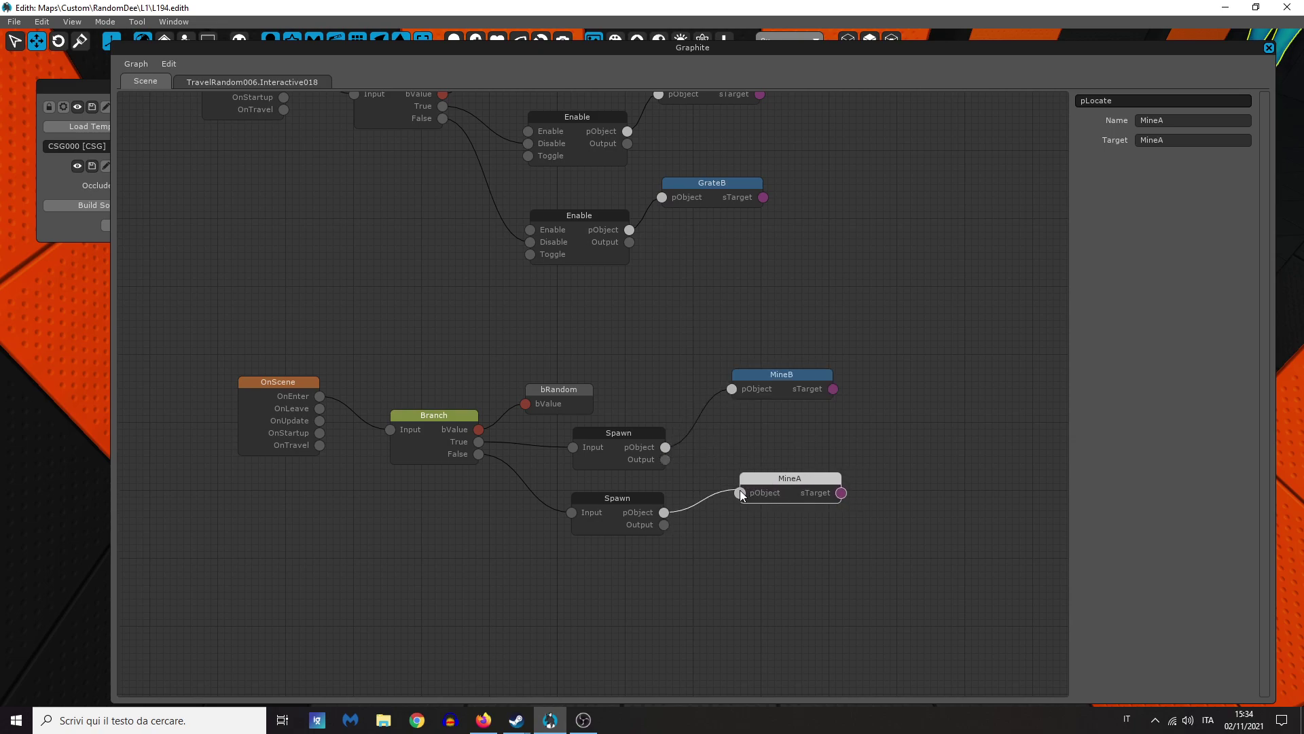
left_click_drag(629, 494, 639, 532)
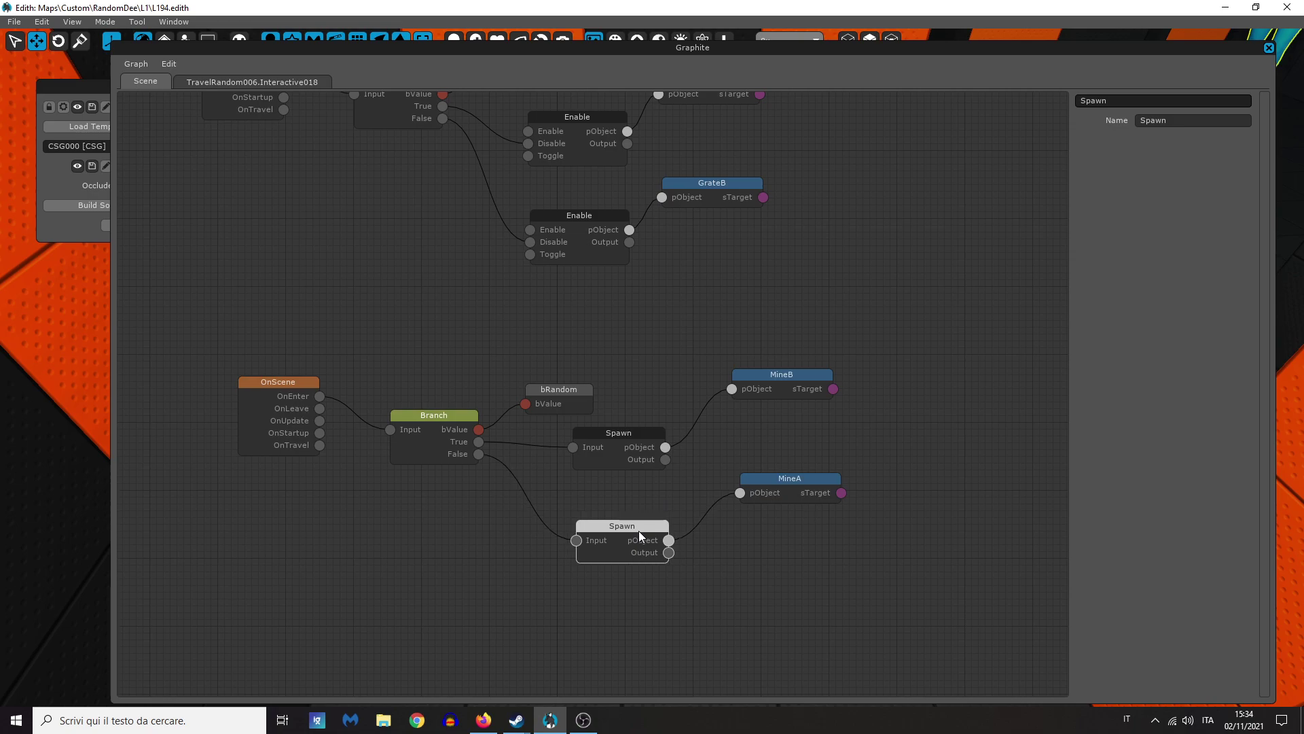
left_click_drag(626, 435, 629, 434)
left_click_drag(800, 481, 796, 480)
left_click(814, 448)
scroll(652, 333, "down", 3)
middle_click_drag(633, 321, 653, 349)
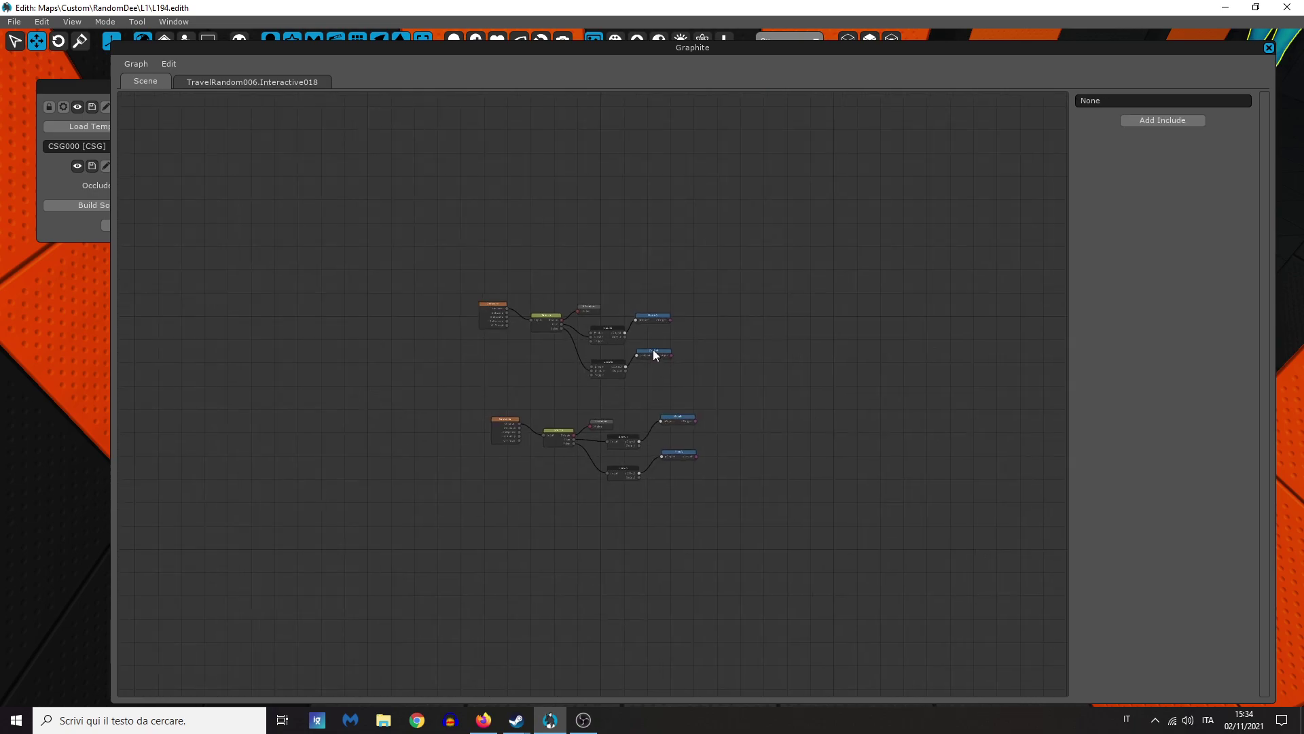
key("Escape")
Step: Spawn a TravelGrate.templ in front of the alcove enemy and align it to the grid
key("w")
right_click_drag(654, 349, 576, 434)
right_click(578, 501)
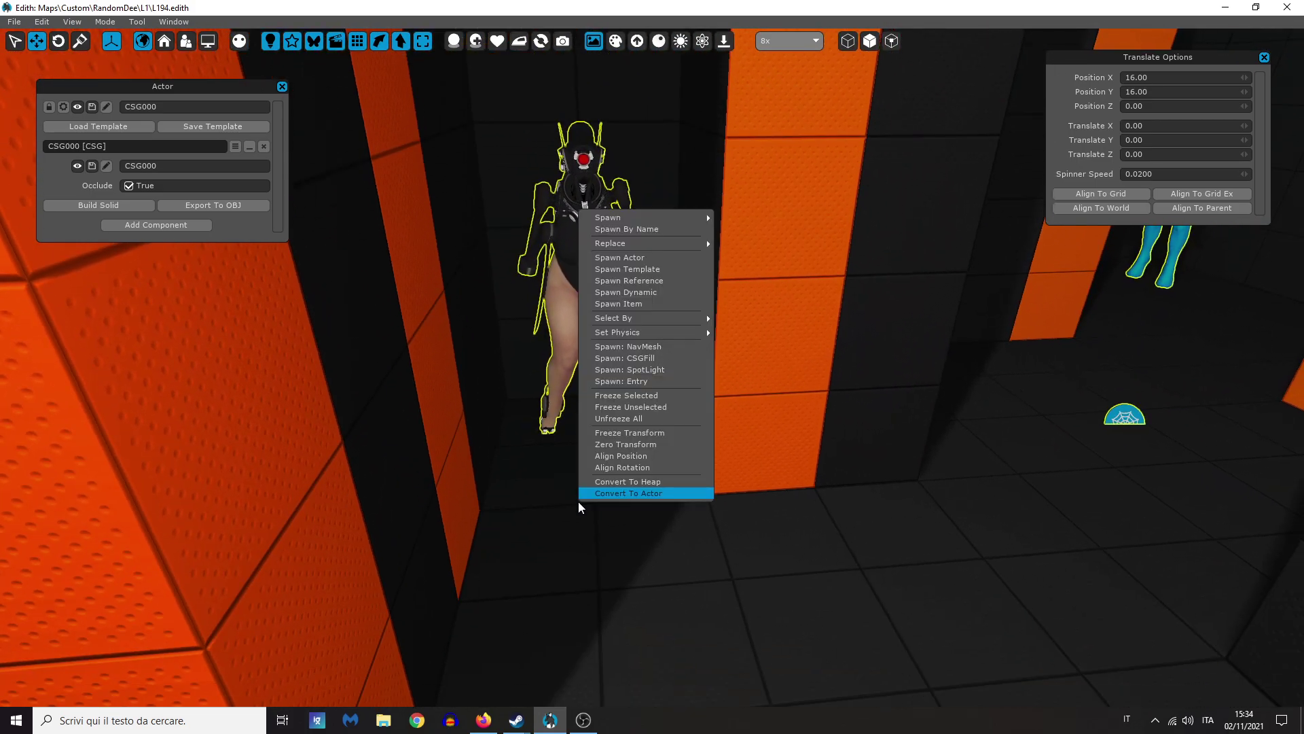
left_click(670, 274)
scroll(699, 346, "down", 8)
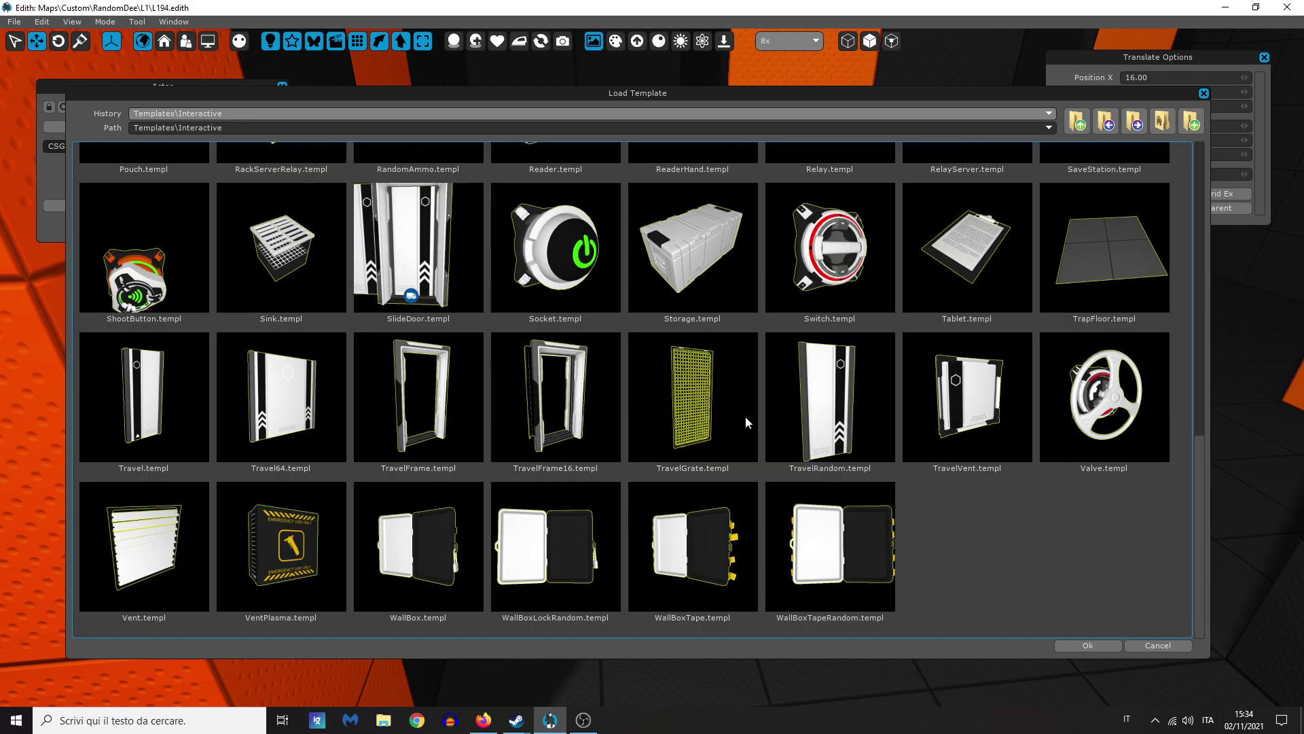
double_click(702, 398)
left_click_drag(611, 519, 601, 490)
right_click_drag(731, 470, 769, 501)
left_click_drag(643, 558, 660, 542)
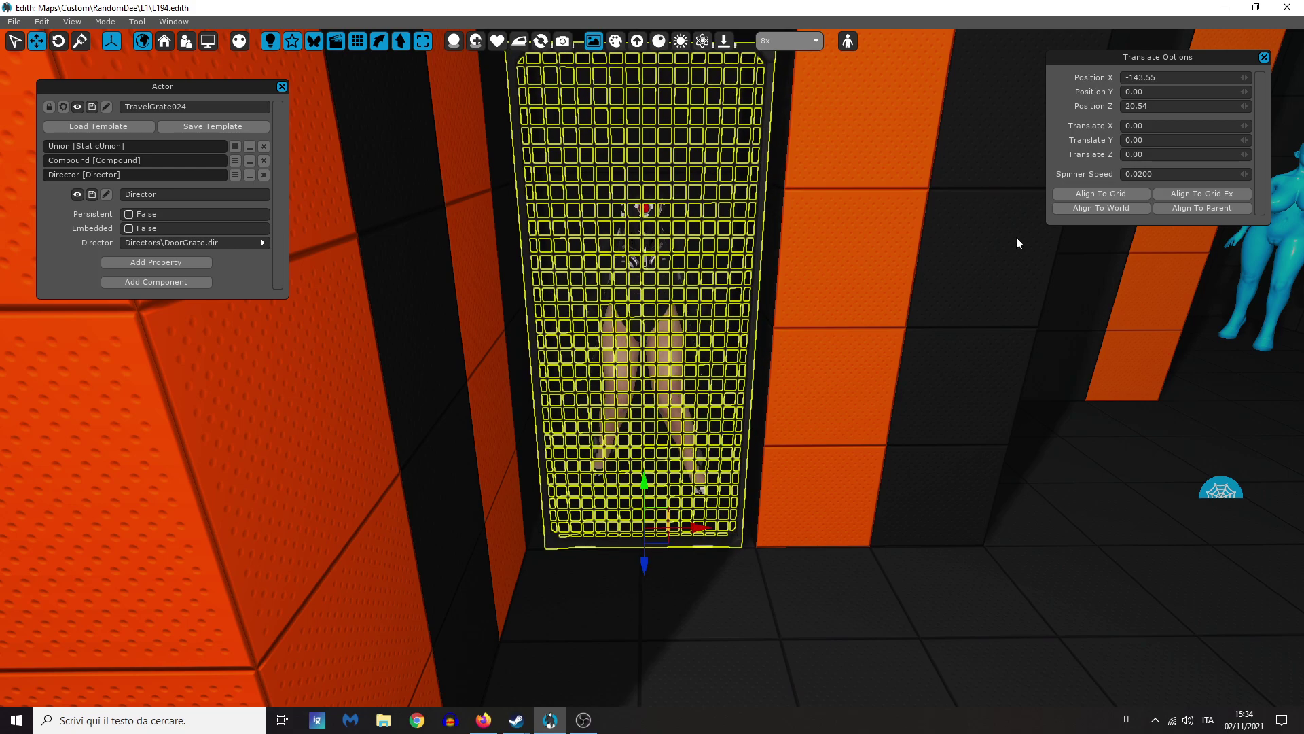
left_click(1117, 193)
Step: Delete the TravelGrate placed in front of the alcove enemy
right_click(687, 574)
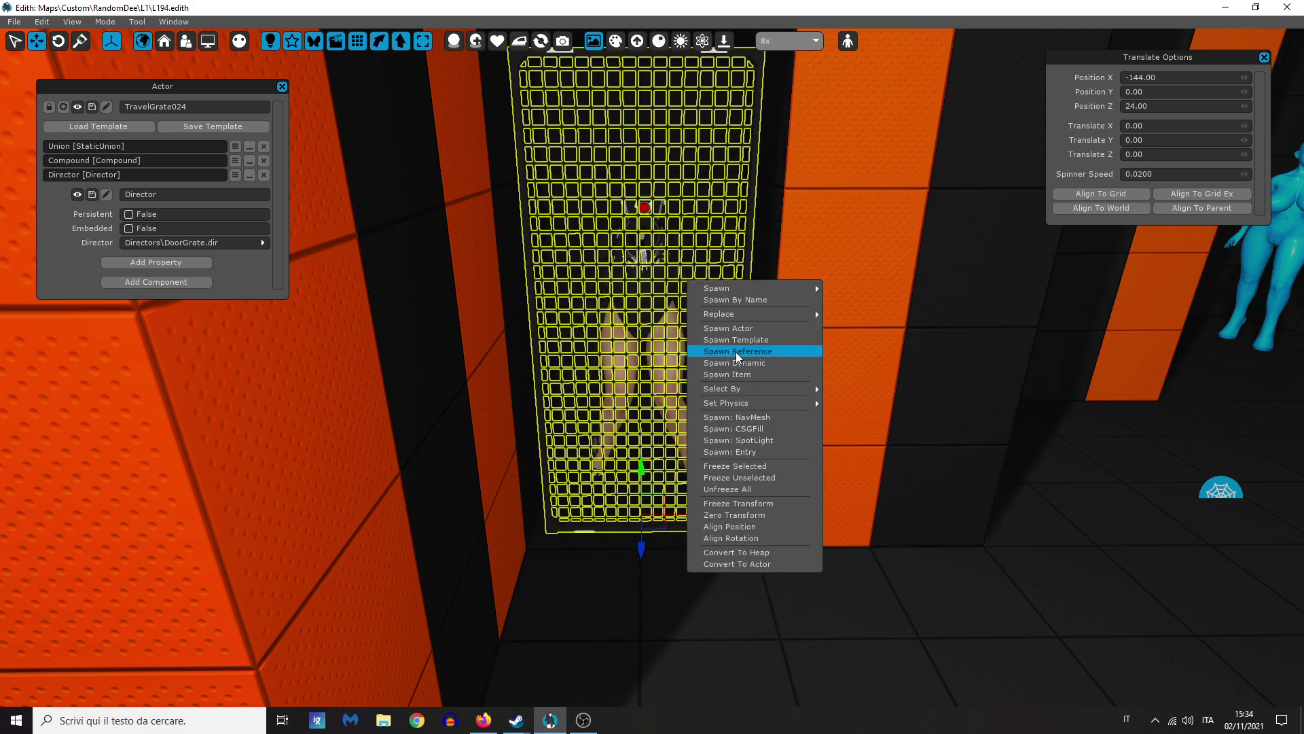
left_click(567, 461)
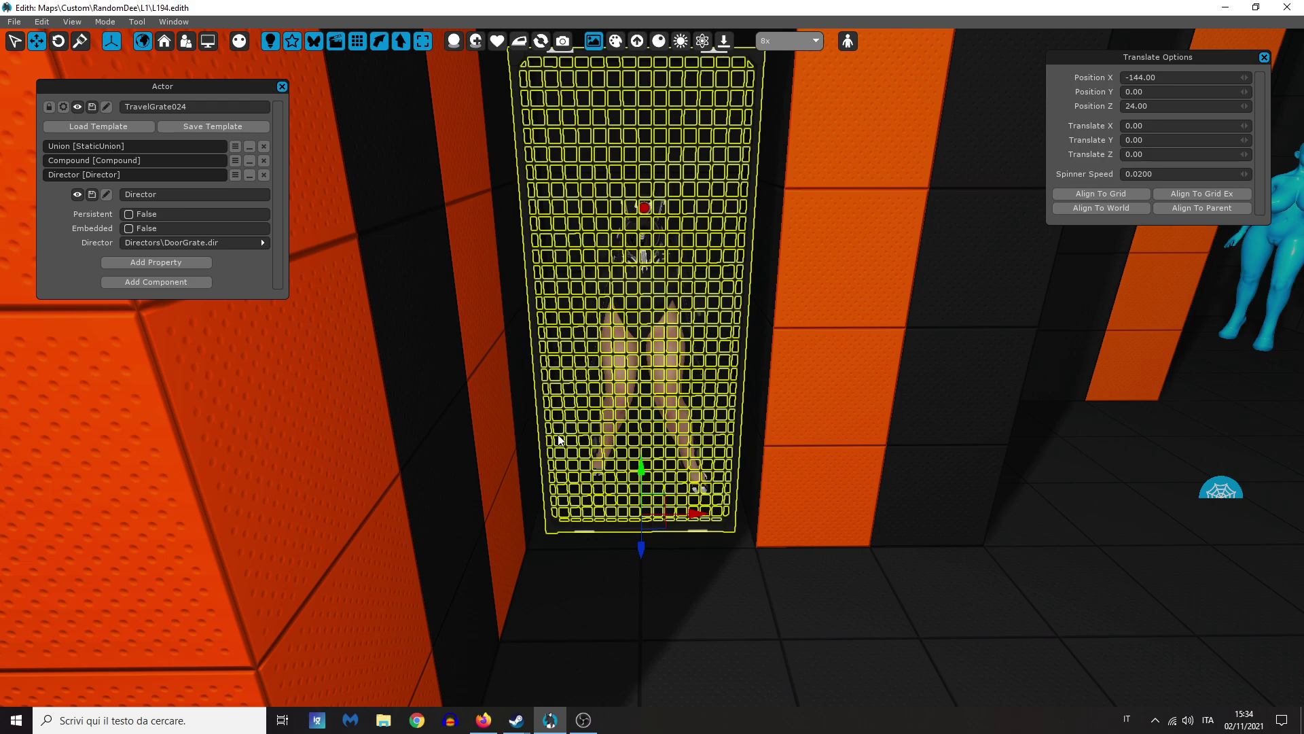
key("Delete")
Step: Spawn a Frame16Grate template in front of the alcove enemy and shift it to about X -130, Z 21
right_click(645, 520)
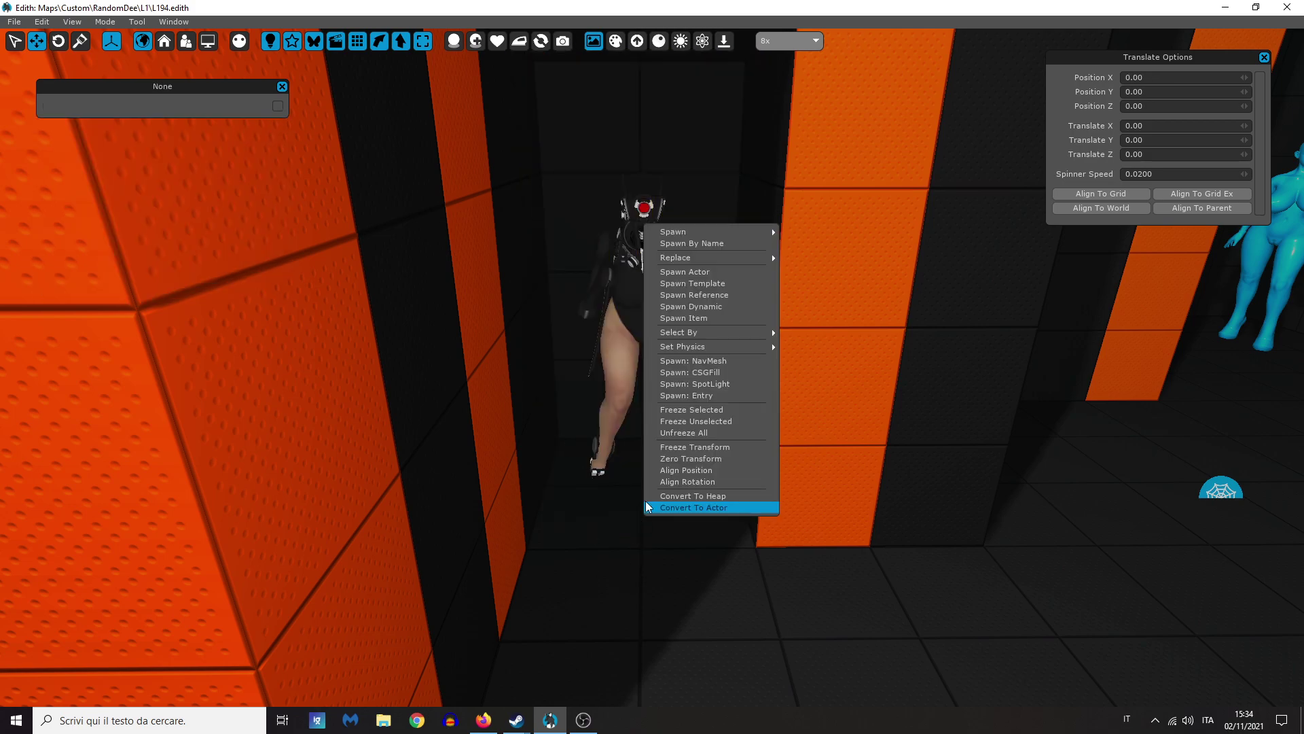
left_click(717, 284)
scroll(474, 410, "down", 3)
double_click(433, 312)
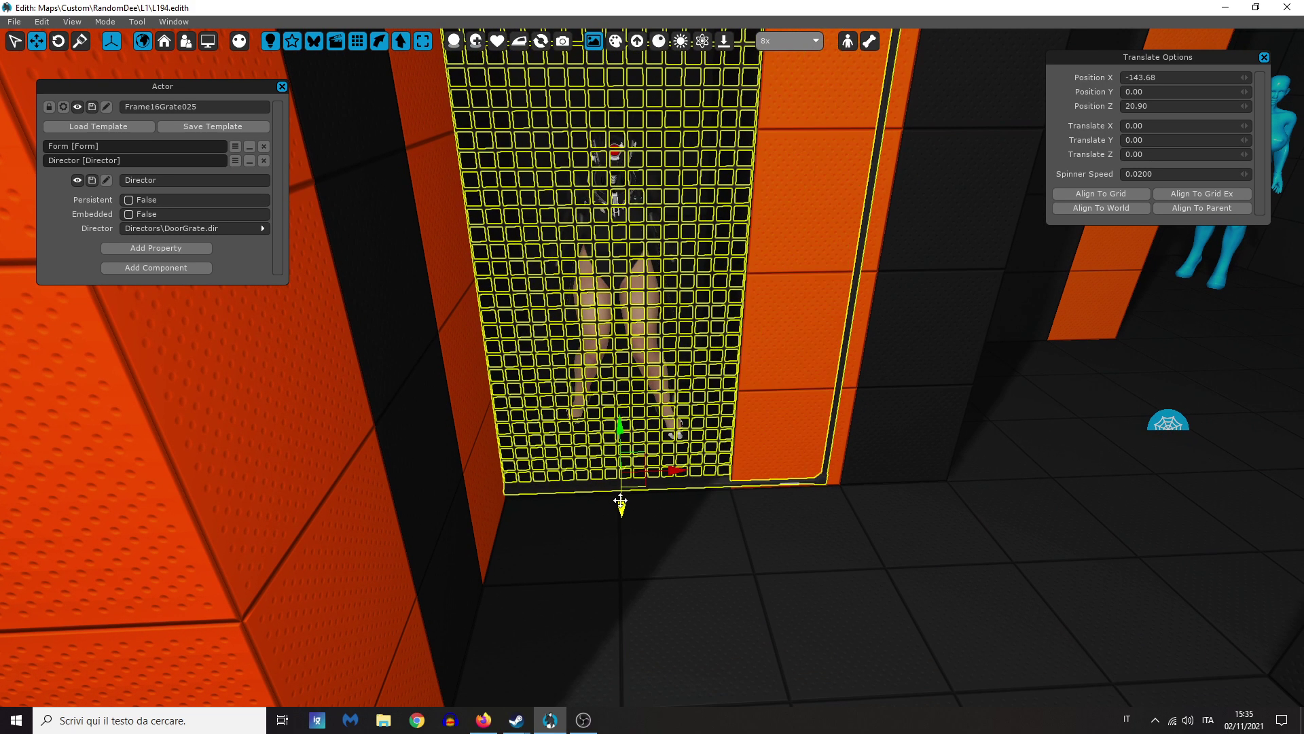
left_click_drag(620, 492, 766, 484)
right_click_drag(765, 484, 757, 509)
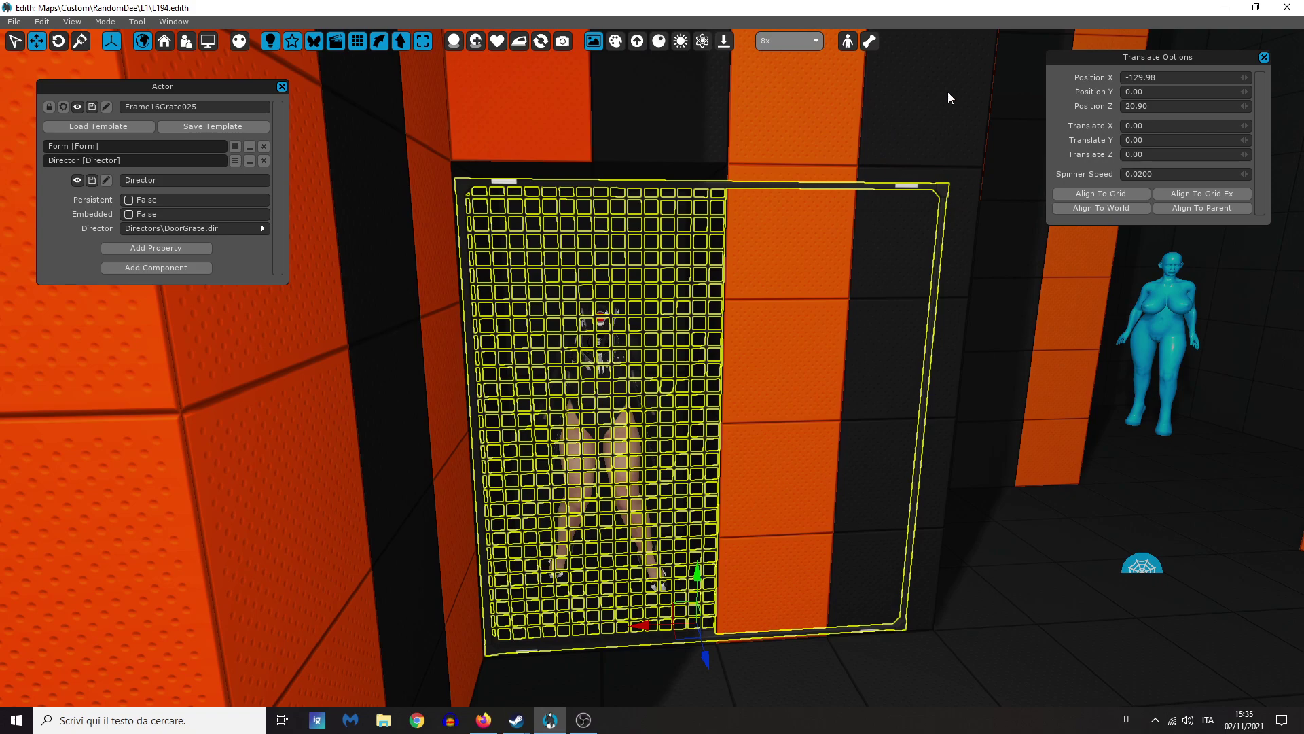
Step: Edit the grate's corner points to narrow its width and adjust its top edge to fit the alcove opening
left_click(870, 42)
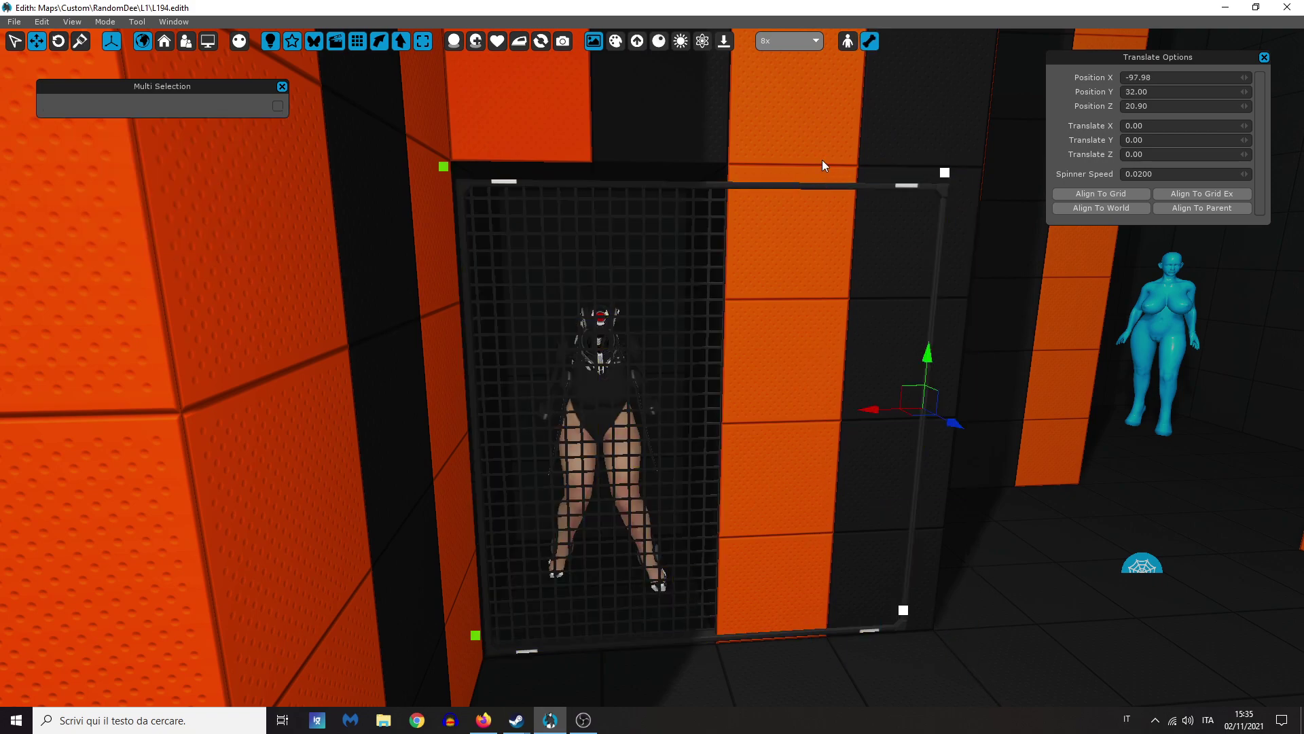
left_click_drag(870, 409, 687, 437)
left_click_drag(798, 203, 401, 94)
left_click_drag(593, 226, 594, 208)
key("Tab")
Step: Duplicate the fitted grate and move the copy across the corridor to the other enemy's alcove
mouse_move(786, 325)
right_mouse_down()
mouse_move(951, 442)
mouse_move(1087, 476)
mouse_move(790, 343)
right_mouse_up()
key("ctrl+d")
left_click_drag(620, 568, 895, 704)
key("s")
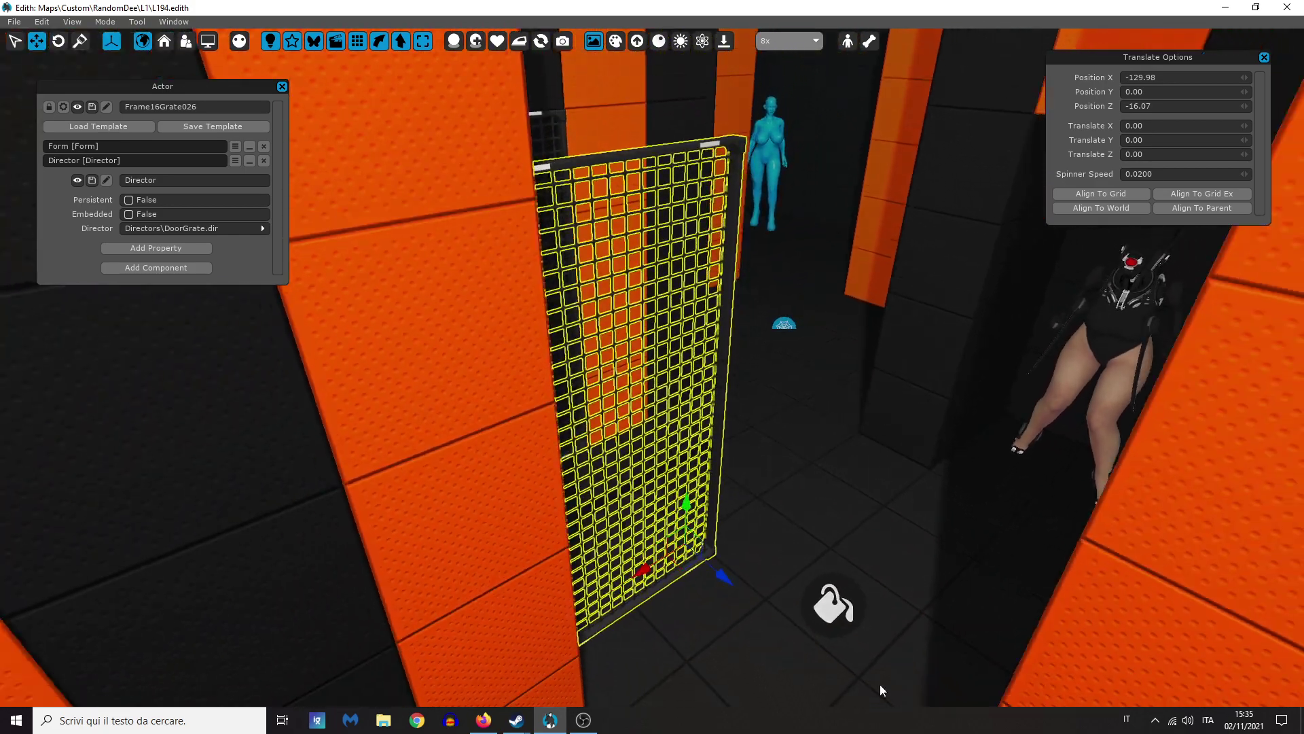
left_click_drag(645, 582, 1066, 489)
Step: Rotate the copied grate to cover the other alcove's opening and align its rotation to the grid
left_click(63, 47)
left_click(1127, 167)
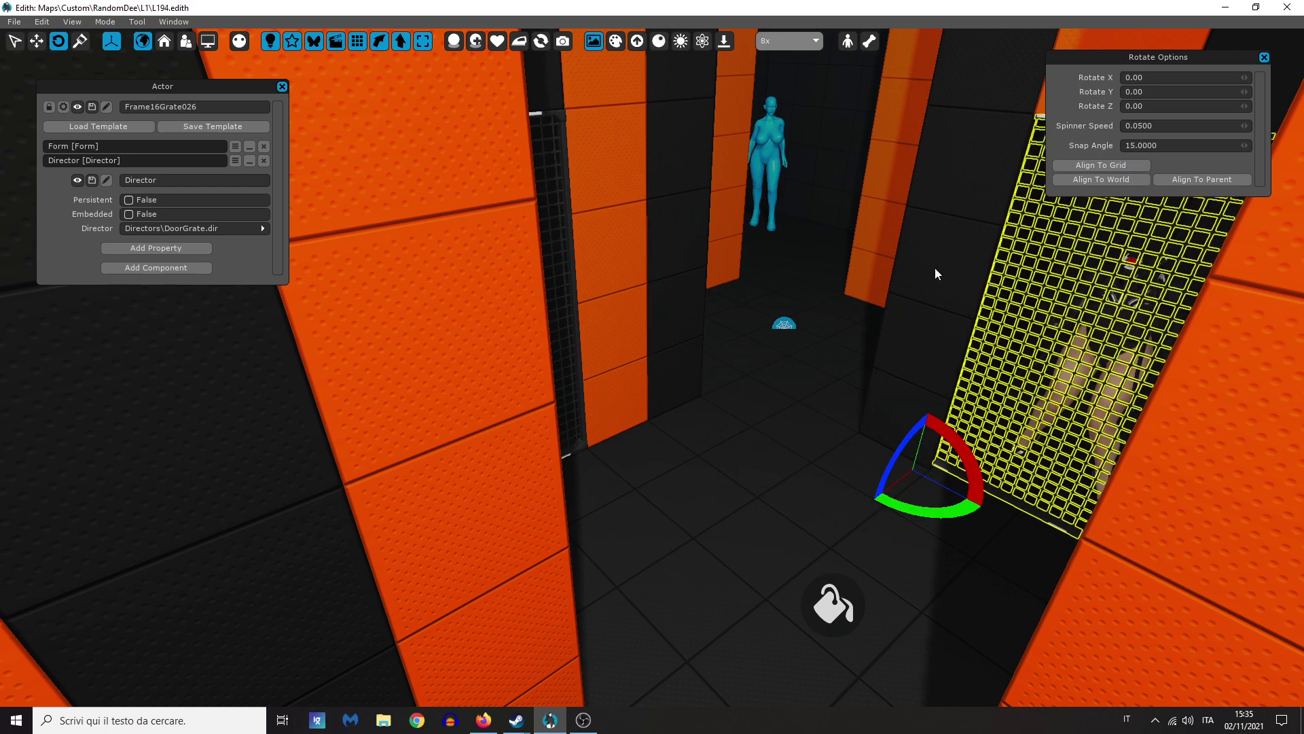
right_click_drag(964, 256, 1155, 204)
right_click_drag(434, 231, 416, 289)
Step: Fine-tune the copied grate's position over the alcove opening to about X -84, Z -34
key("w")
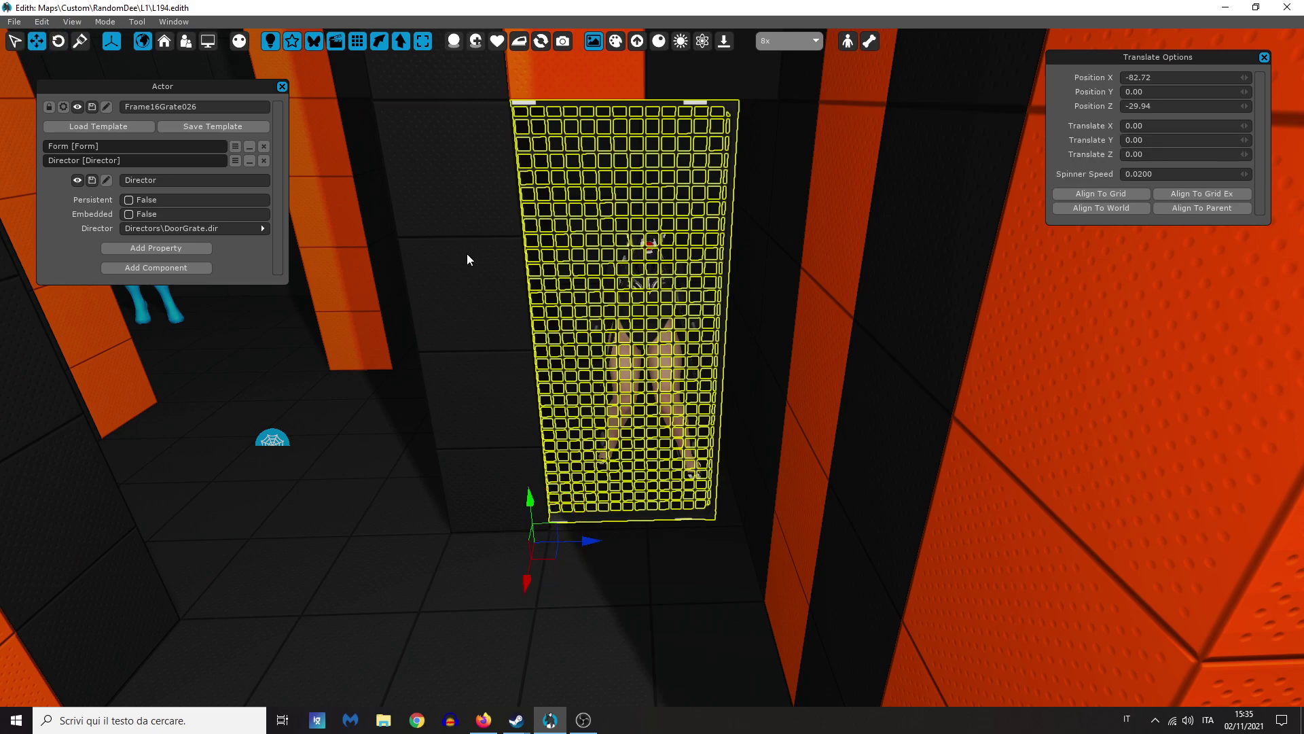
mouse_move(597, 536)
left_mouse_down()
mouse_move(631, 538)
mouse_move(612, 539)
left_mouse_up()
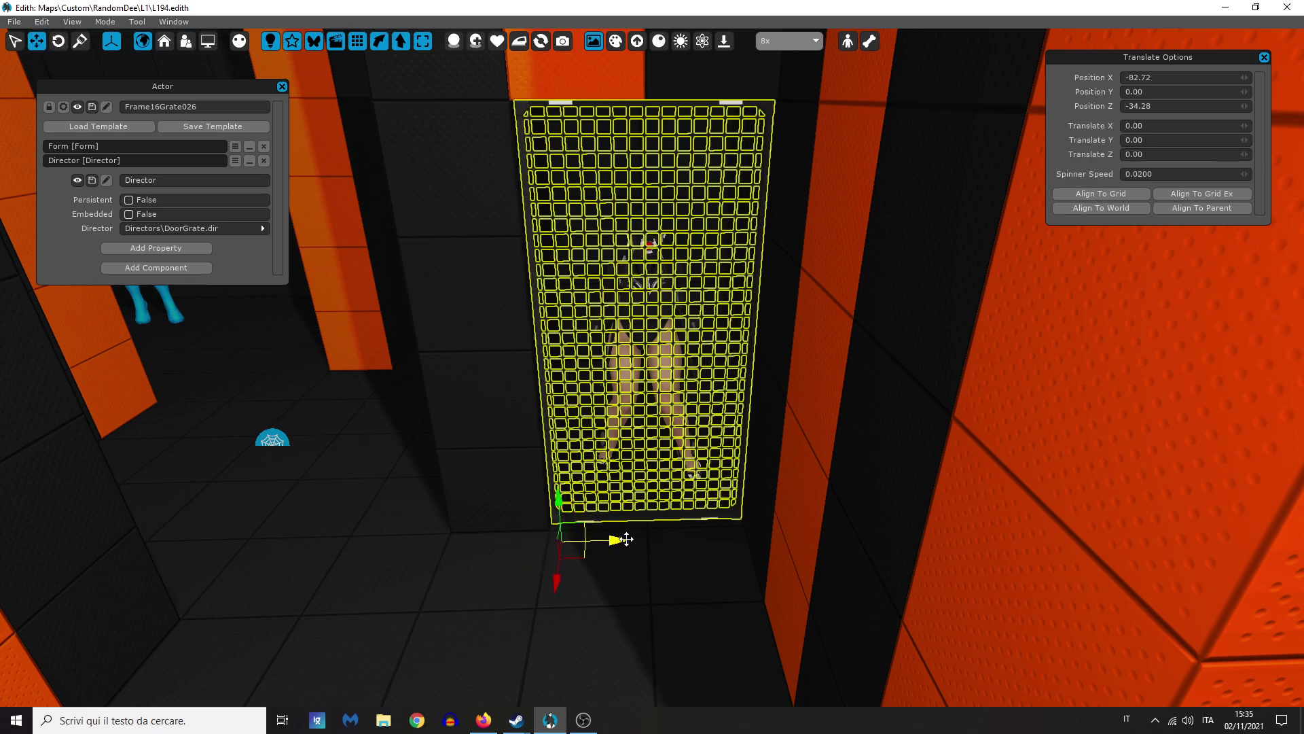
left_click_drag(557, 577, 552, 586)
left_click_drag(616, 544, 615, 544)
left_click_drag(559, 576, 558, 579)
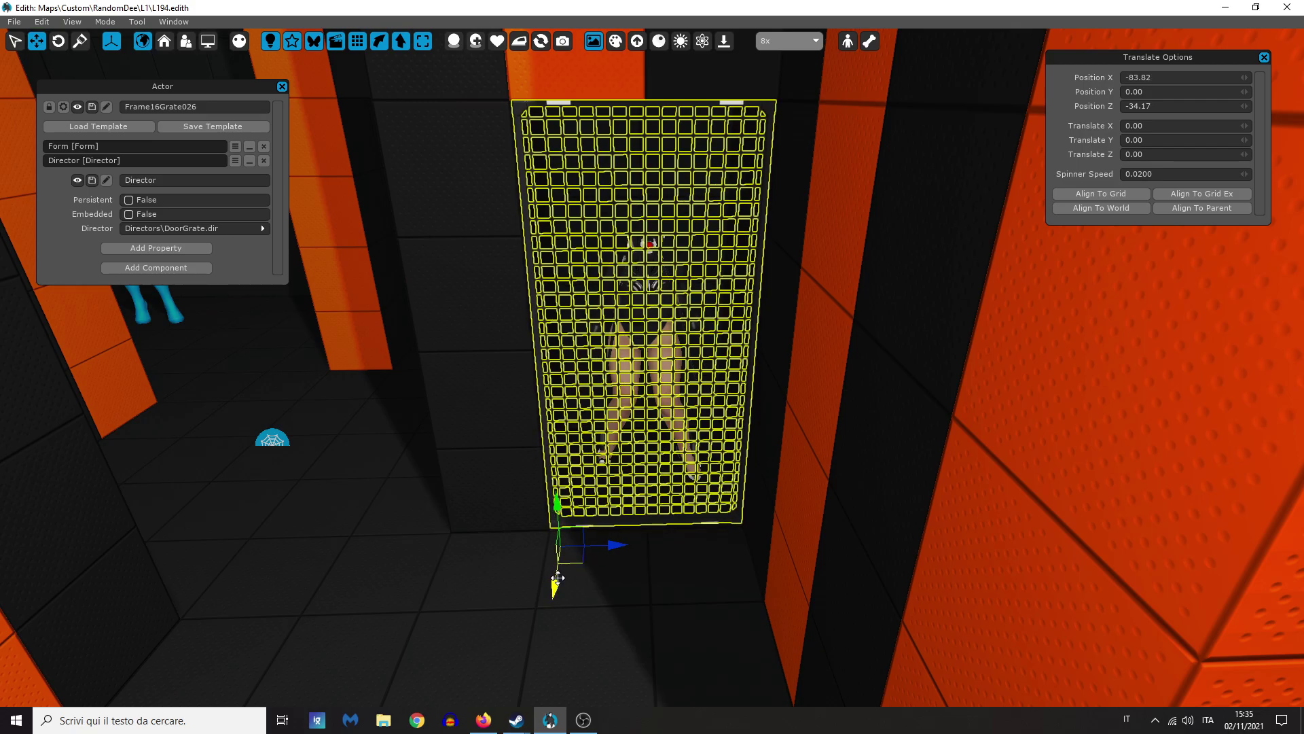
left_click(637, 593)
Step: Rename the original grate over the first enemy's alcove as GrateA
middle_click_drag(637, 592, 627, 549)
left_click(743, 230)
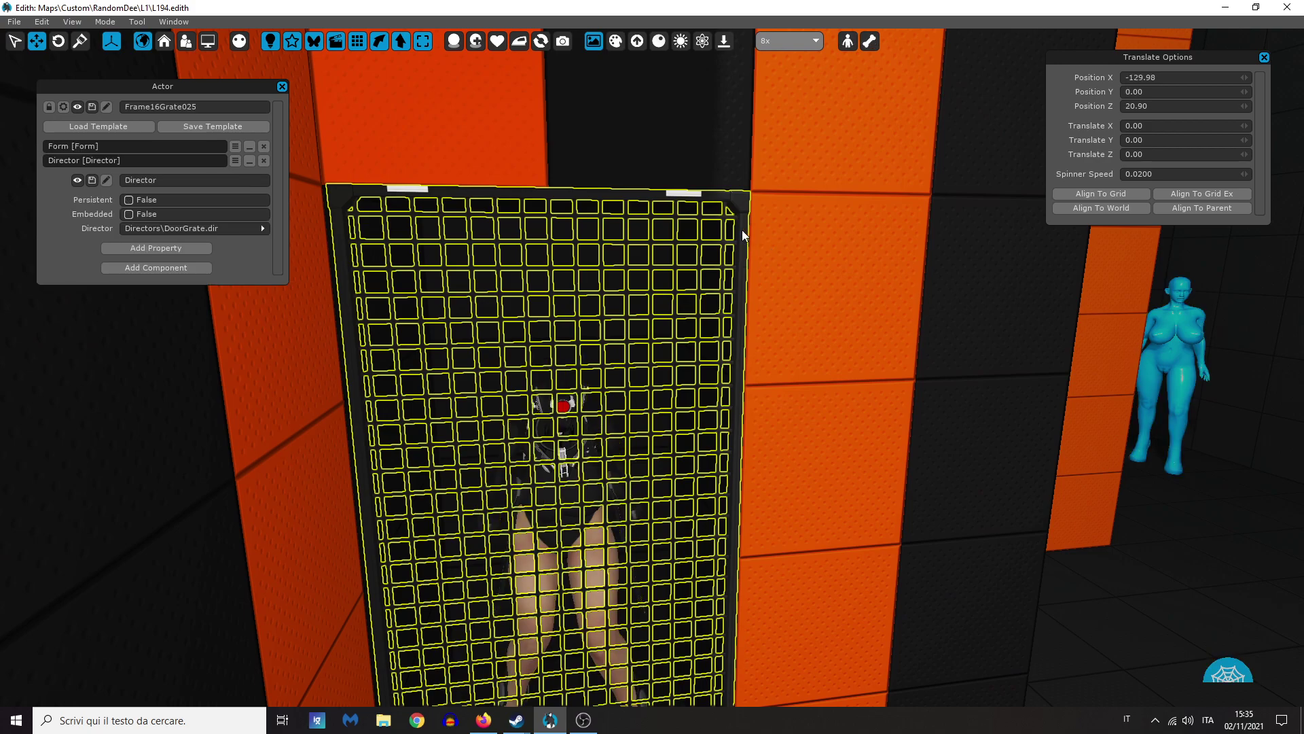
left_click(218, 107)
type("GrateA")
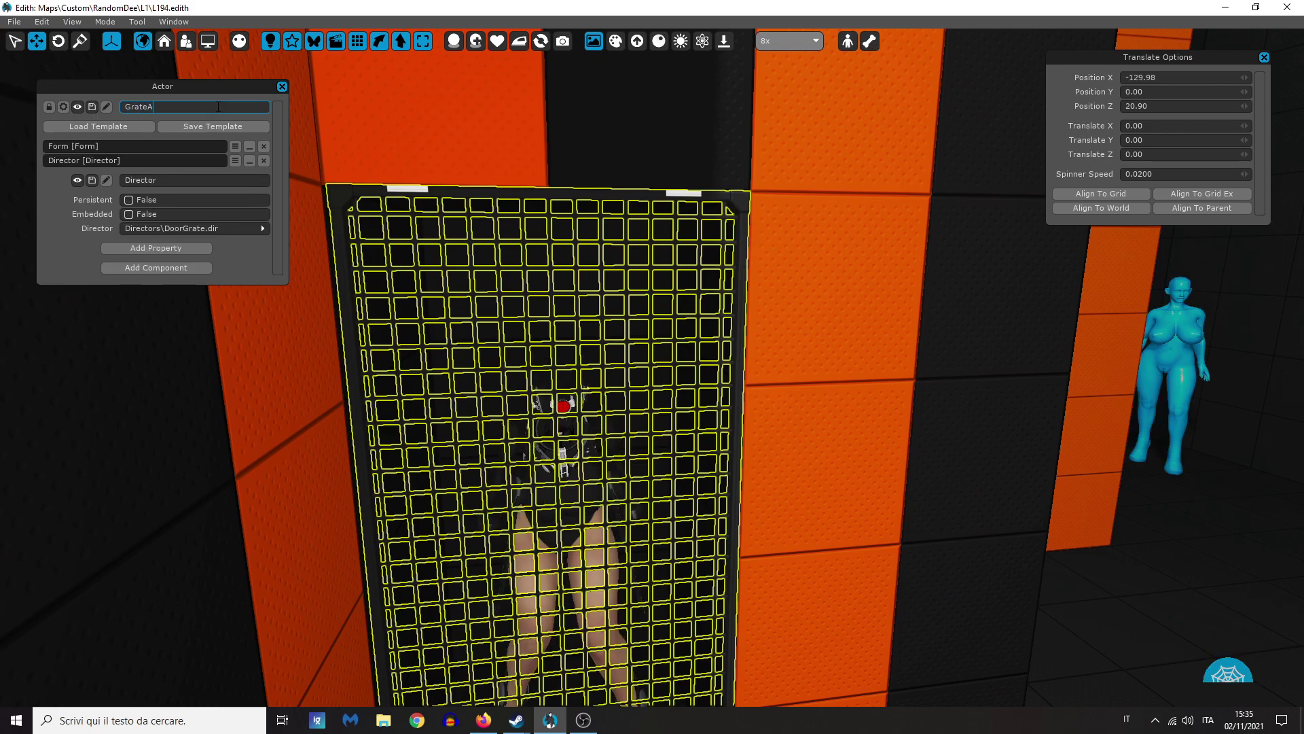
key("Return")
Step: Nudge the grate on the second enemy's alcove to about Z -34 and rename it GrateB
right_click_drag(731, 440, 795, 305)
left_click(789, 180)
right_click_drag(880, 623, 903, 687)
left_click_drag(699, 624, 696, 624)
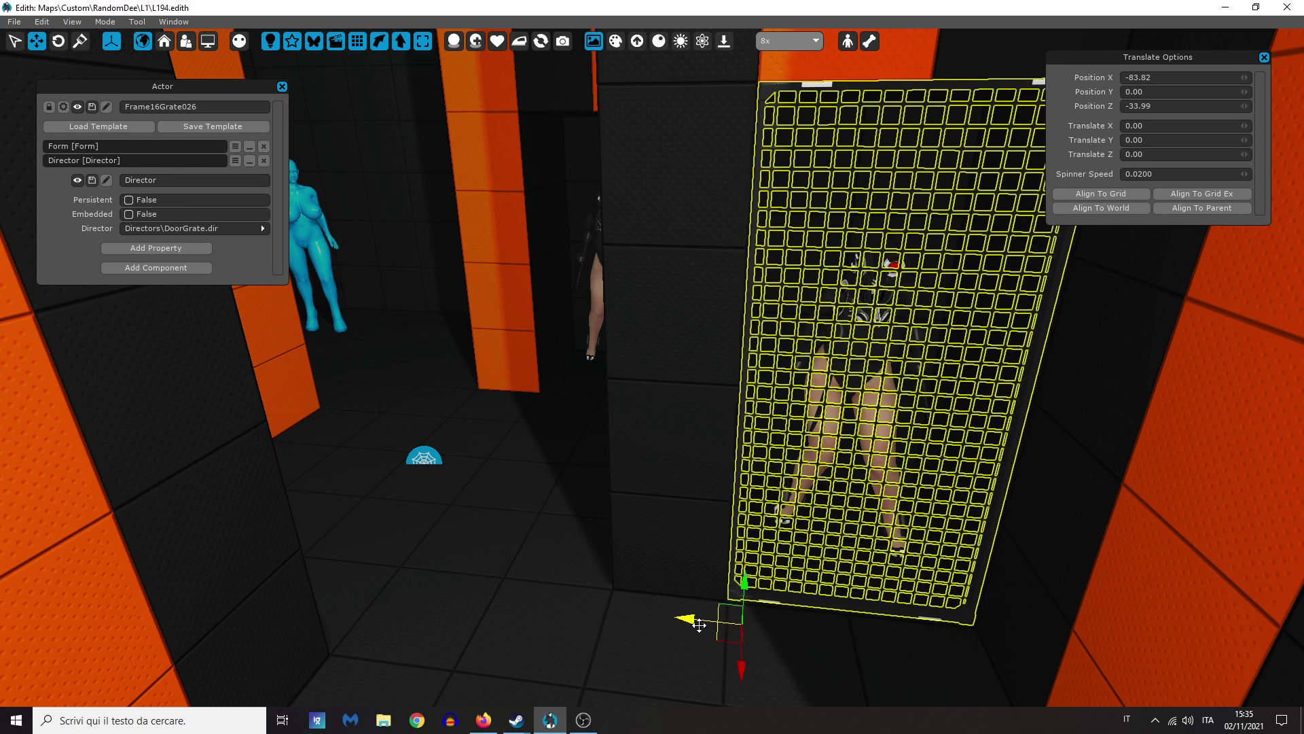
left_click(214, 105)
type("G")
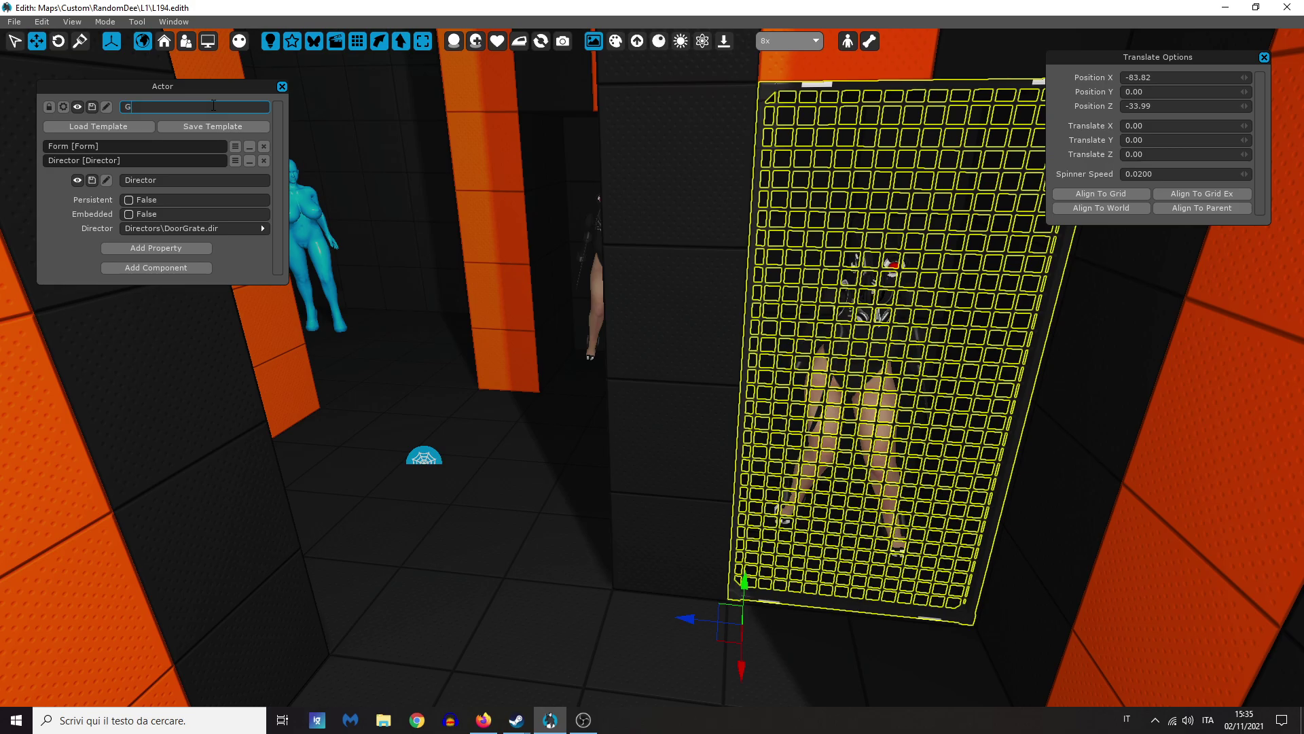
type("rateB")
key("Return")
Step: Duplicate GrateA and fit the copy over the third enemy's alcove at about X -66, Z 69
left_click(463, 499)
mouse_move(465, 500)
right_mouse_down()
mouse_move(285, 496)
mouse_move(299, 476)
mouse_move(309, 484)
mouse_move(204, 485)
mouse_move(577, 495)
mouse_move(476, 502)
right_mouse_up()
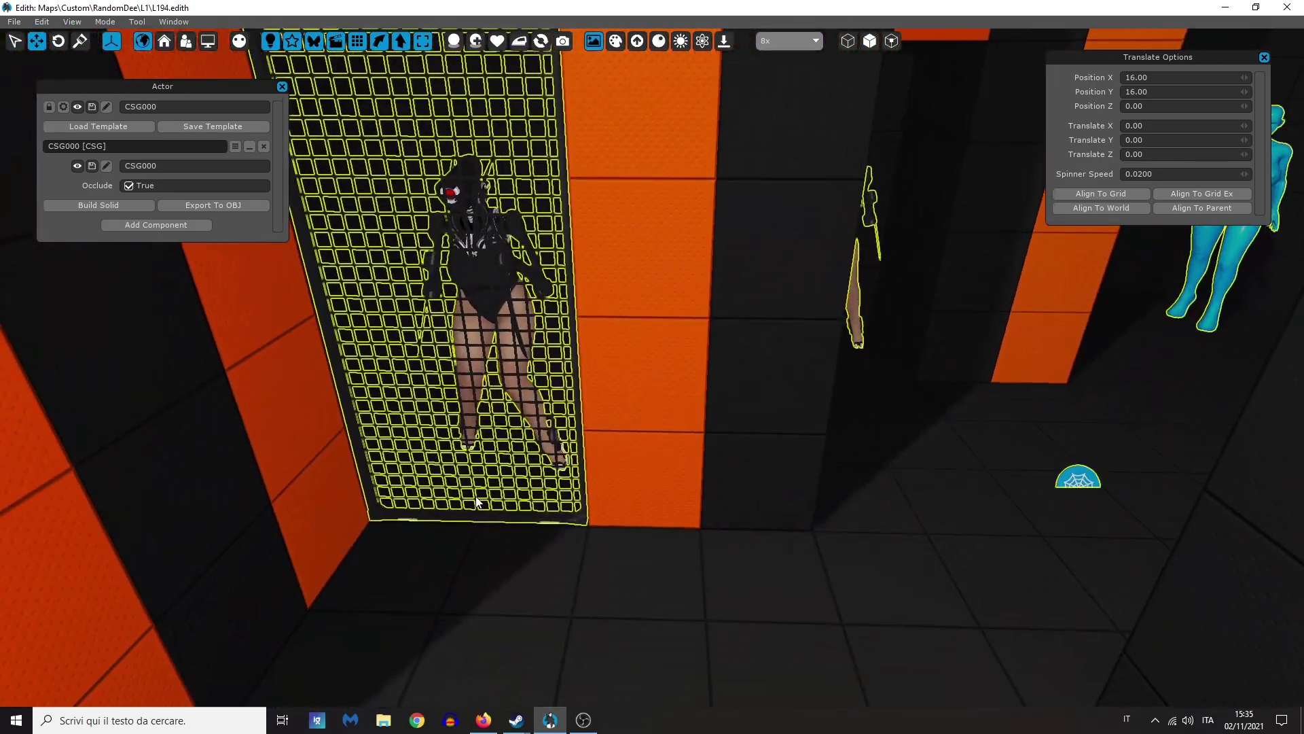
left_click(535, 519)
left_click_drag(640, 509, 976, 342)
right_click_drag(976, 342, 961, 413)
left_click_drag(721, 412, 734, 413)
left_click_drag(778, 449, 777, 443)
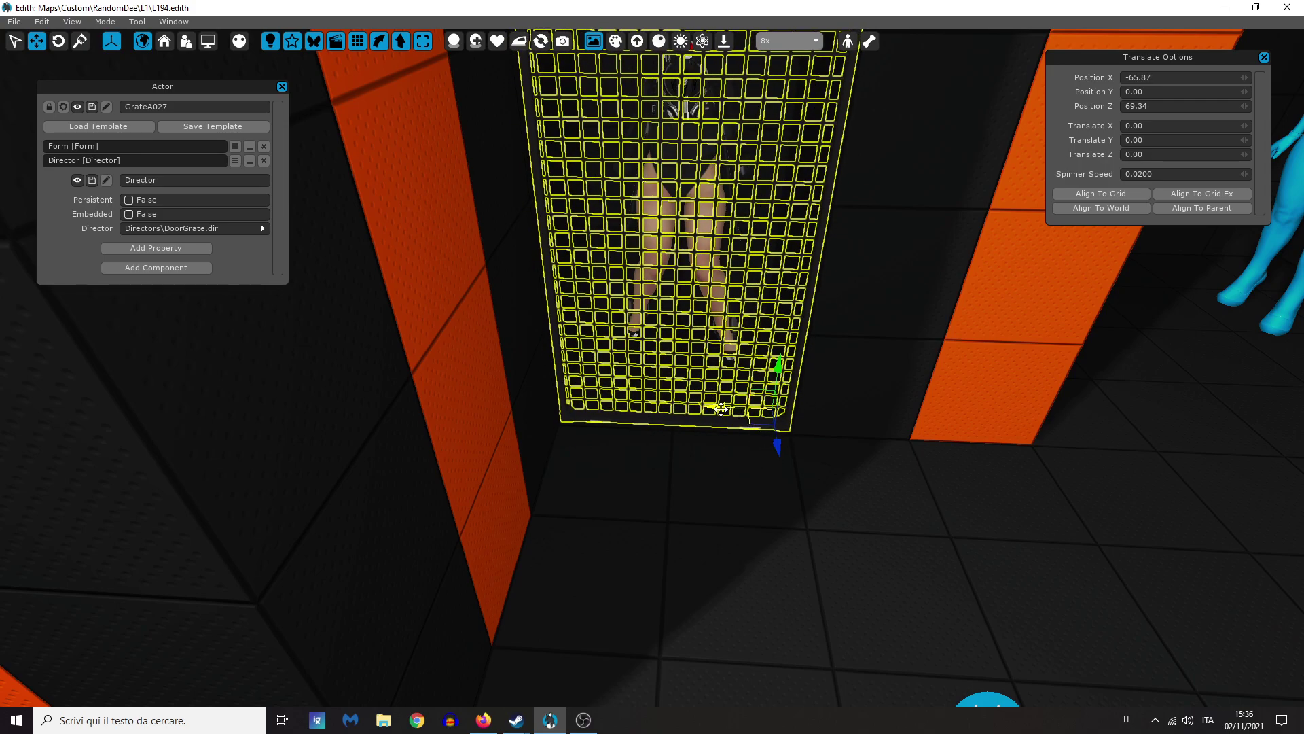
left_click_drag(722, 409, 720, 409)
Step: Rename the grate over the third alcove as GrateC
left_click(189, 108)
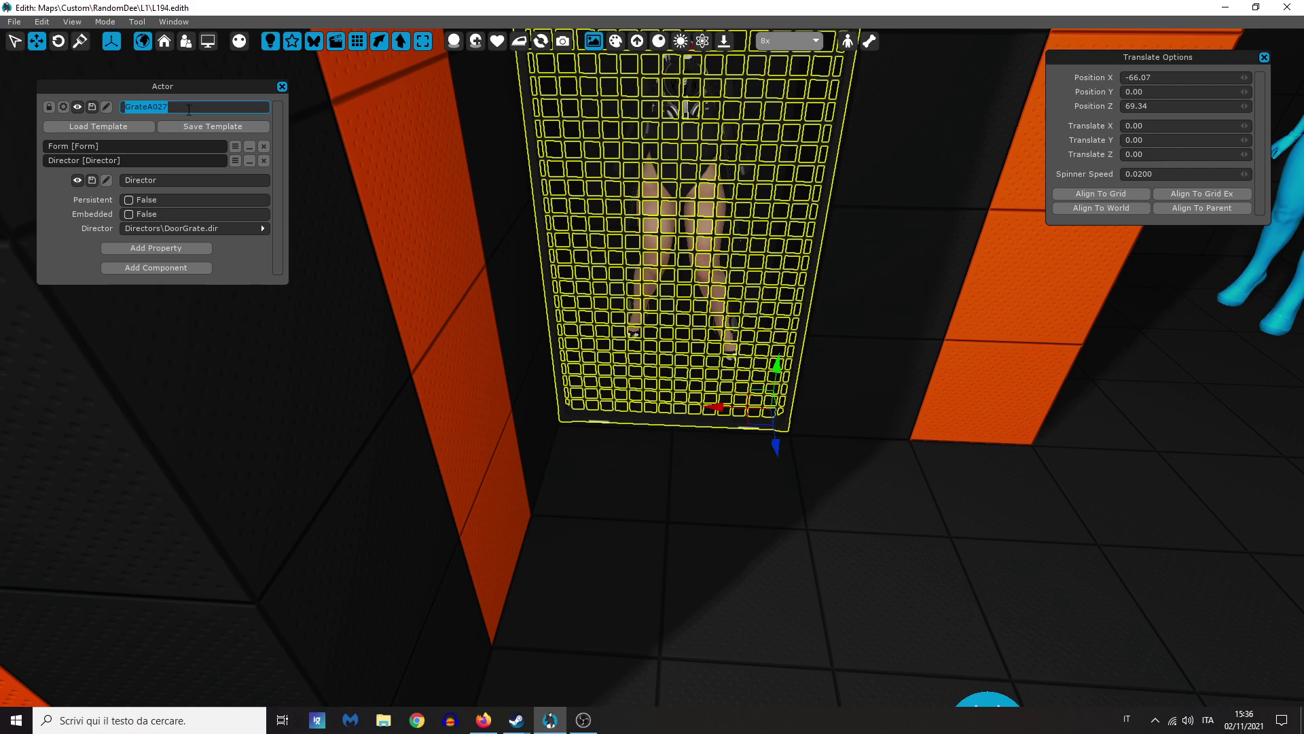
type("GR")
key("Return")
Step: Duplicate GrateB and fit the copy over the fourth enemy's alcove at about X -20, Z 14
left_click(658, 509)
right_click_drag(659, 509, 648, 509)
left_click(579, 531)
mouse_move(636, 545)
left_mouse_down("shift")
mouse_move(328, 553)
mouse_move(269, 409)
mouse_move(297, 351)
left_mouse_up("shift")
right_click_drag(265, 480, 265, 481)
left_click_drag(500, 648, 501, 634)
left_click_drag(560, 577, 554, 577)
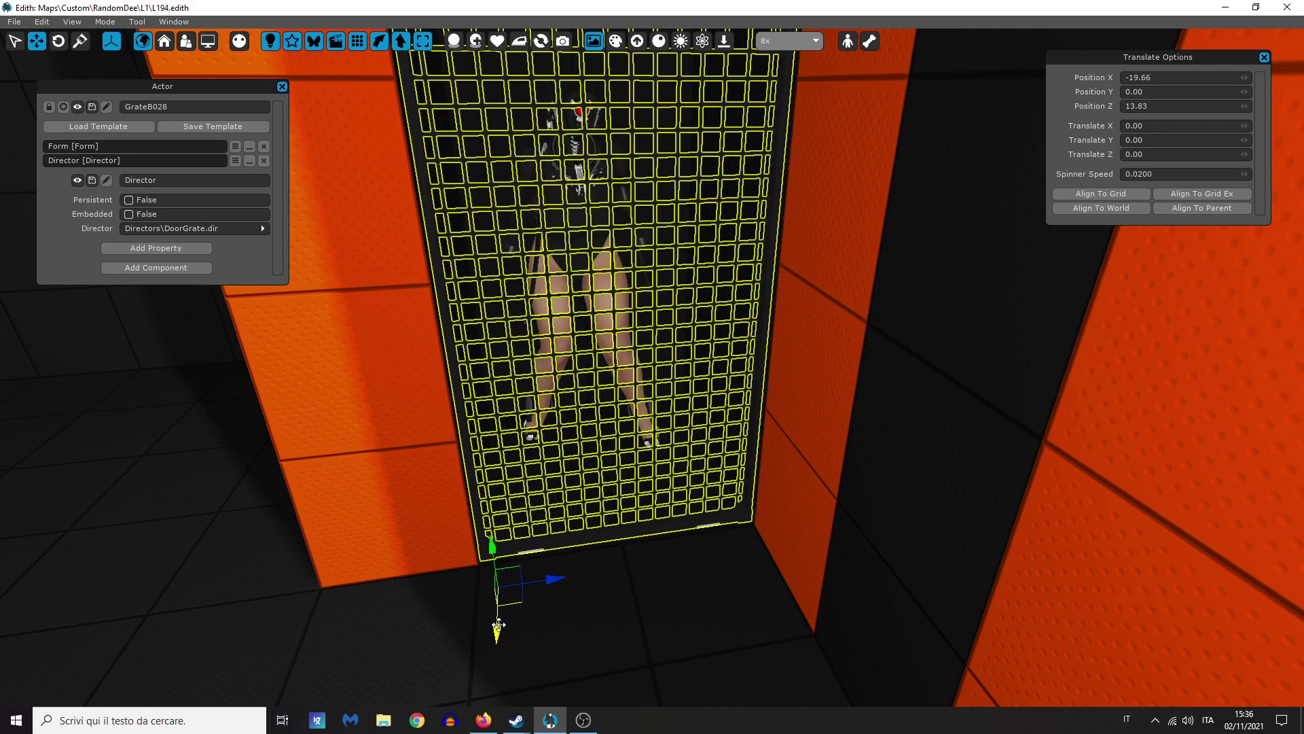
Step: Rename the grate over the fourth alcove as GrateD and deselect it
left_click(185, 106)
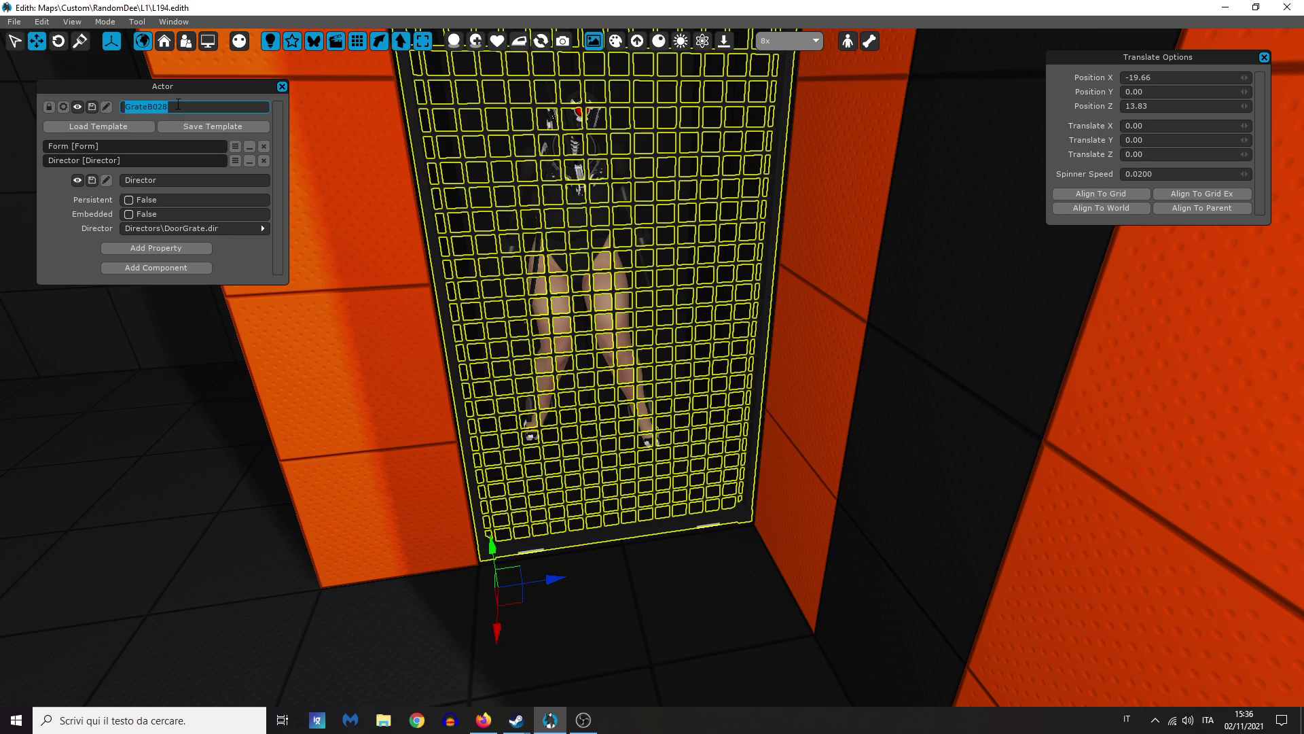
key("BackSpace")
key("BackSpace")
key("Return")
left_click(360, 470)
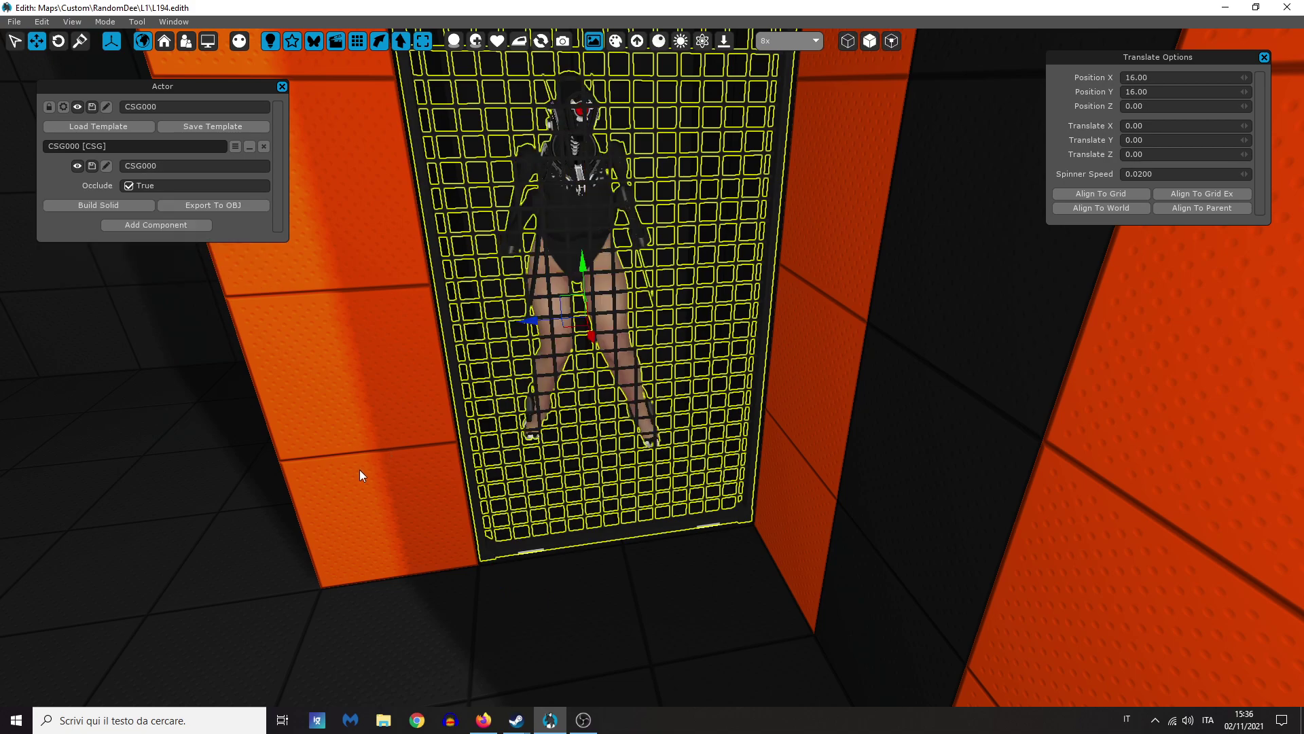
Step: Switch off the editor lighting and examine the map's real lighting from the corridor and from above
left_click(274, 41)
right_click_drag(326, 81, 272, 62)
right_click_drag(380, 314, 386, 320)
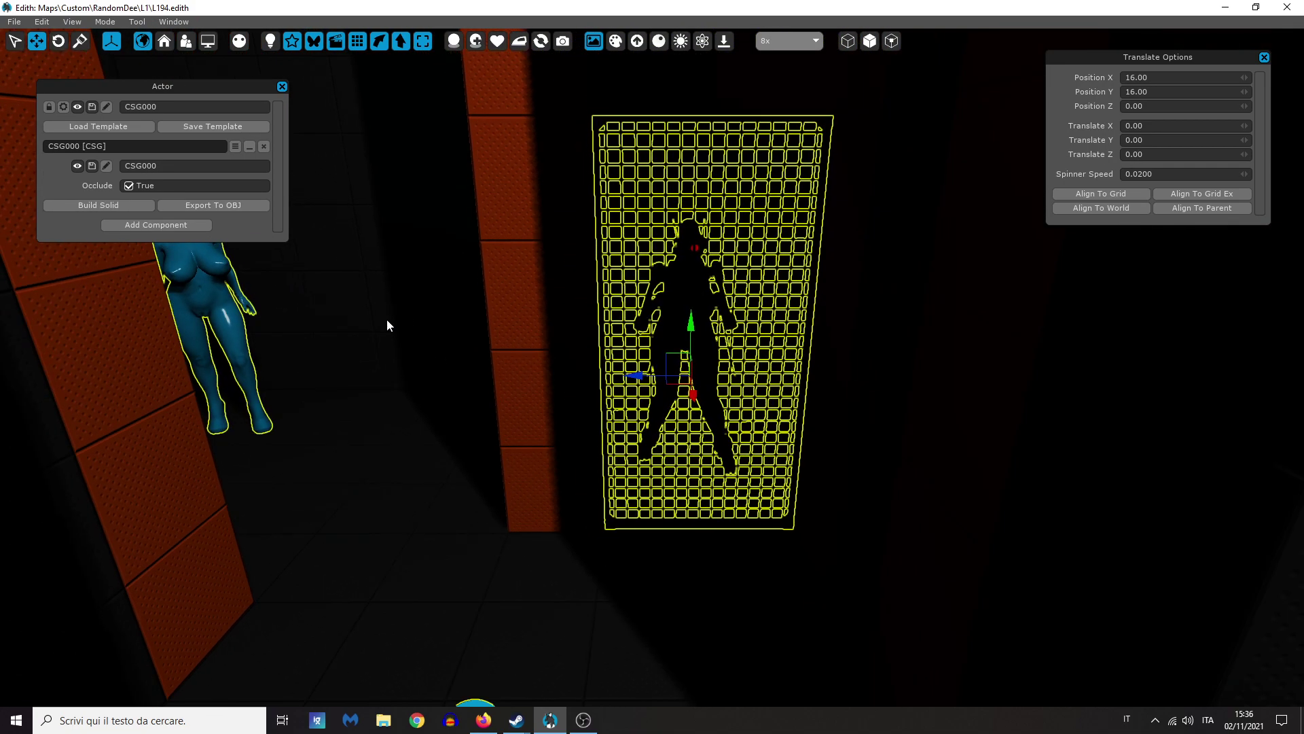
left_click(190, 295)
right_click_drag(190, 295, 75, 380)
right_click_drag(180, 326, 387, 340)
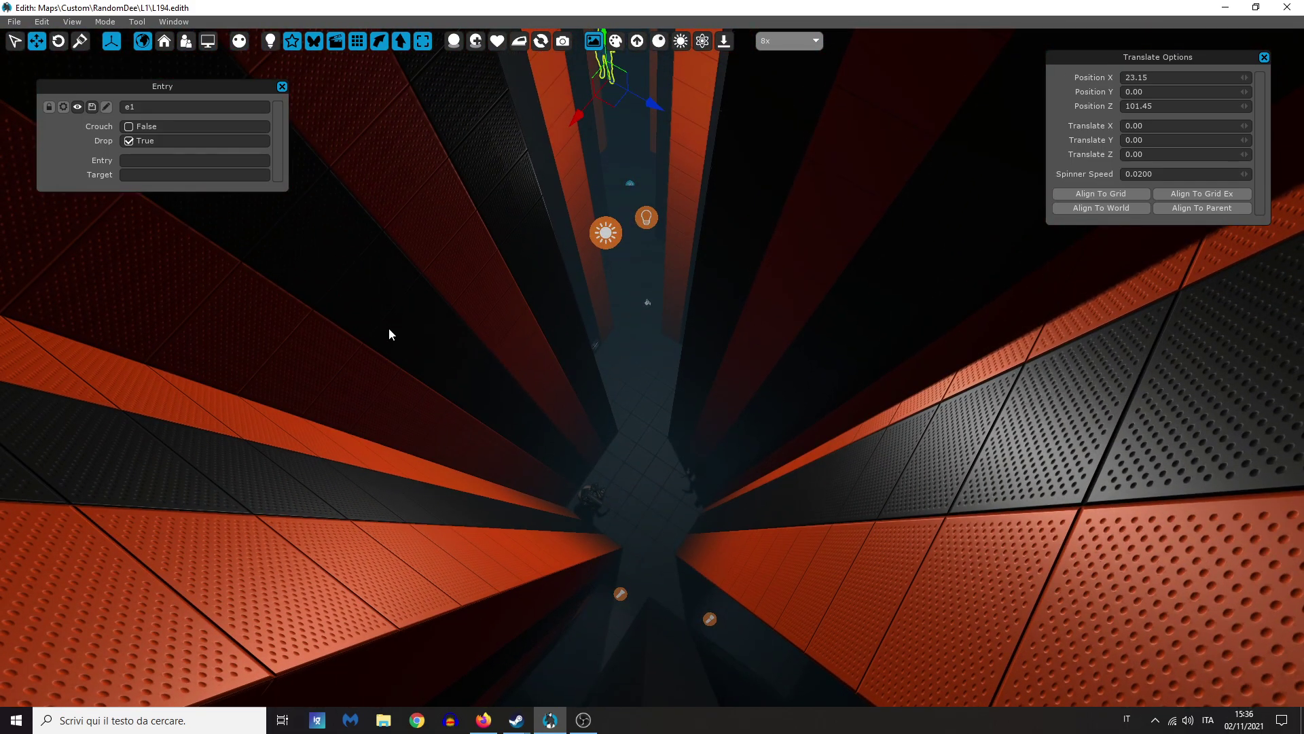
Step: Move the point light above the corridor to about X -206, Z -97
left_click(646, 218)
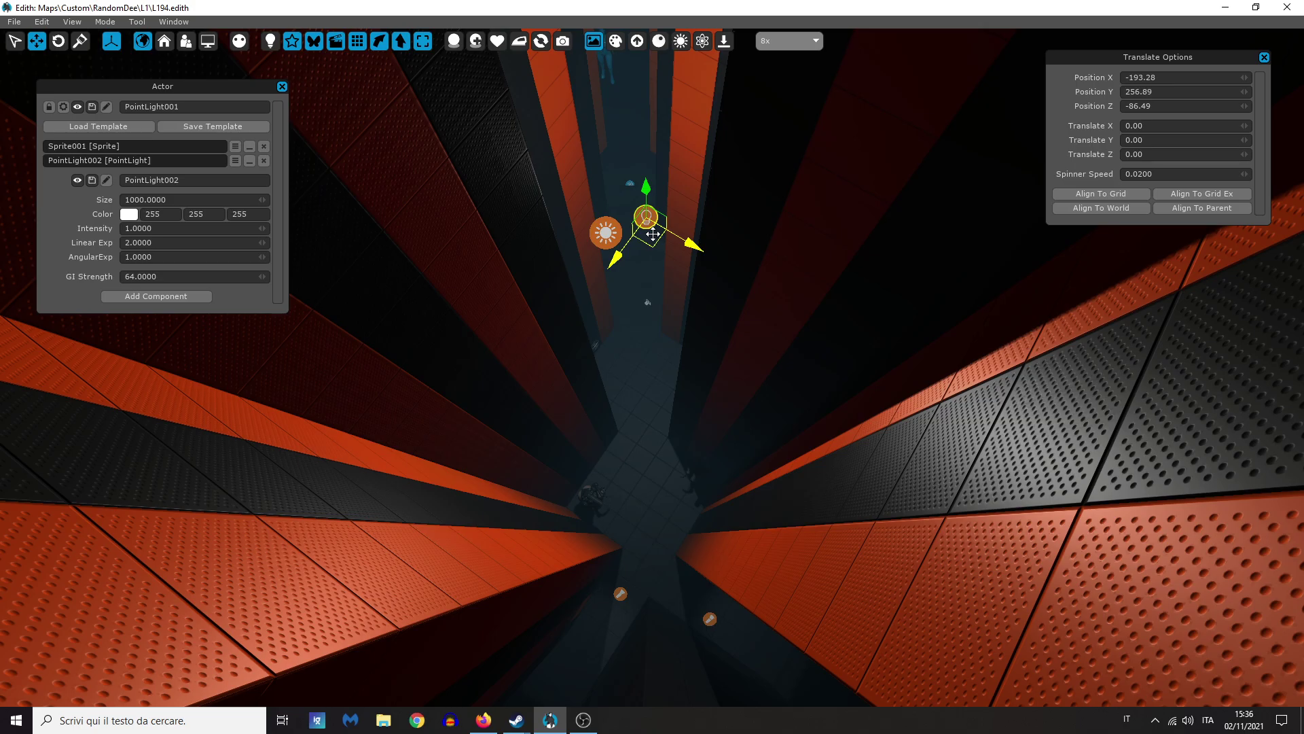
left_click_drag(648, 238, 646, 253)
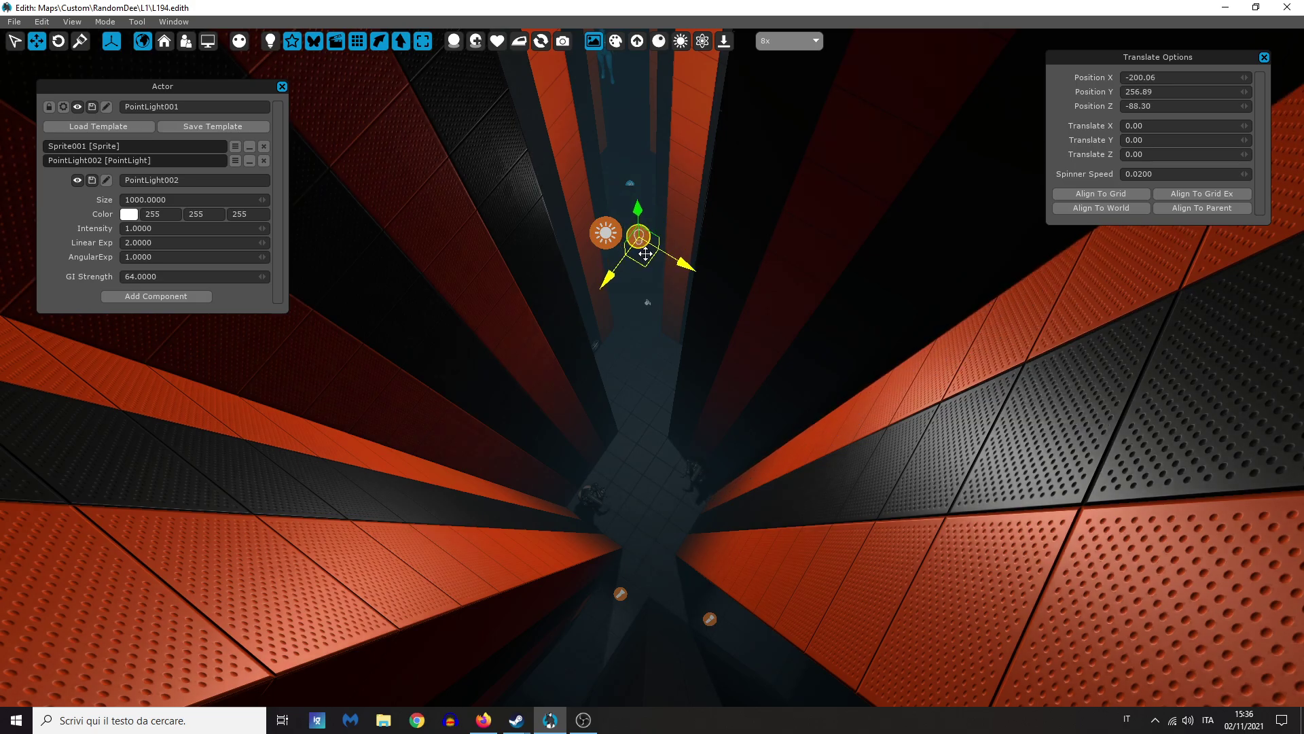
key("w")
right_click_drag(645, 253, 693, 299)
key("s")
right_click_drag(645, 367, 664, 155)
left_click_drag(1024, 451, 1096, 414)
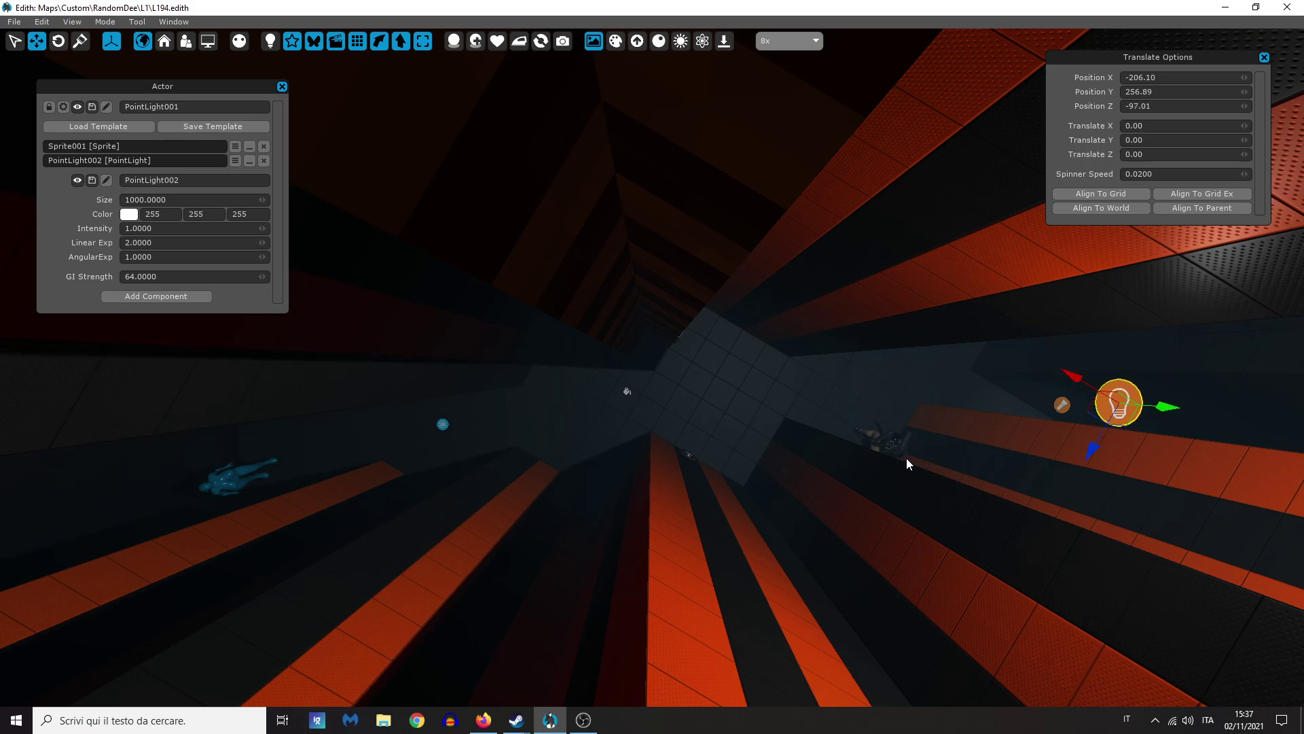
Step: Examine the nav mesh around the grated alcoves and switch the editor lighting back on
left_click(706, 416)
right_click_drag(705, 415, 456, 340)
key("w")
left_click(717, 309)
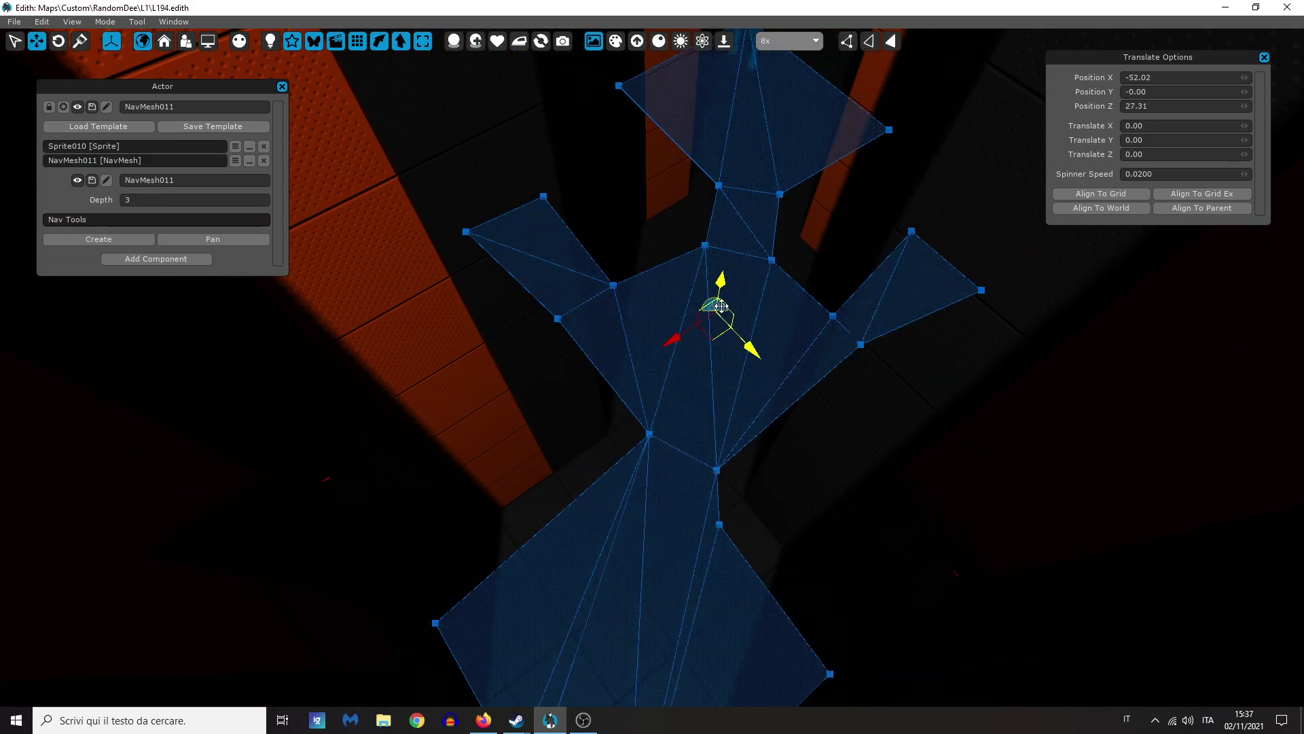
right_click_drag(717, 309, 774, 302)
left_click(558, 287)
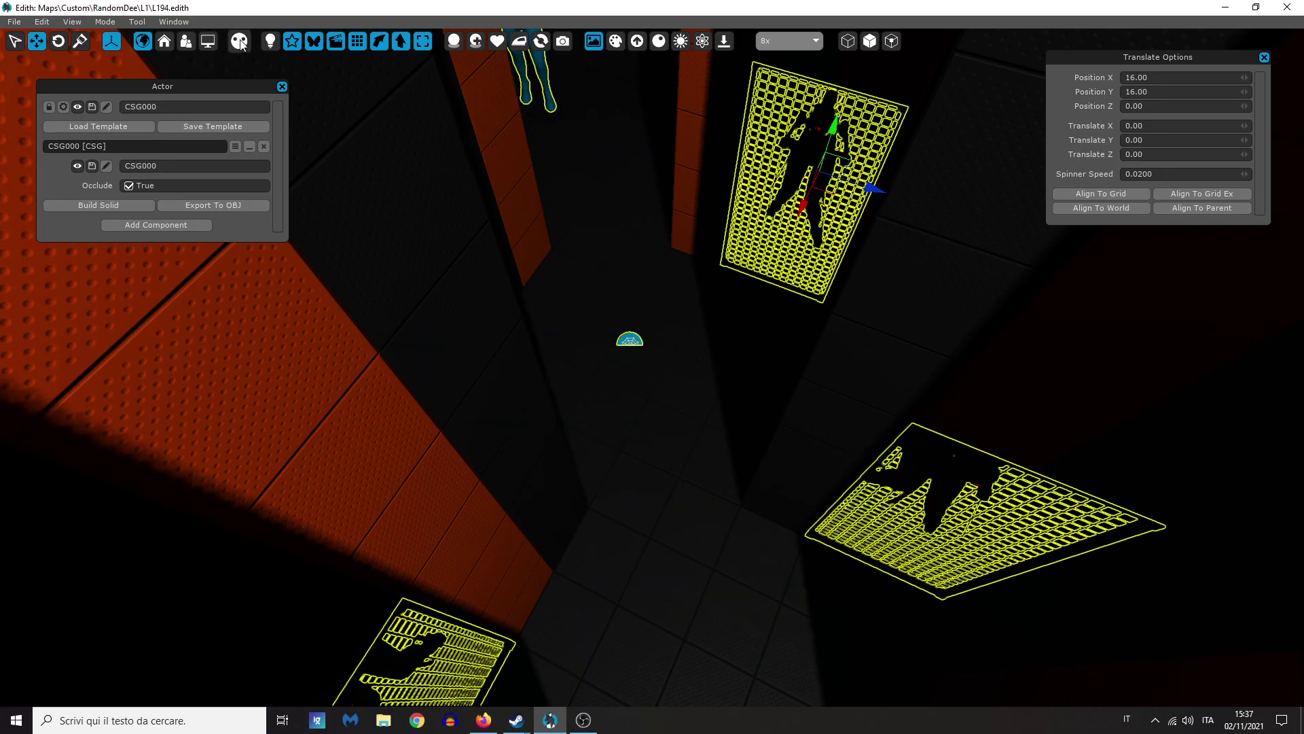
left_click(269, 42)
mouse_move(695, 341)
right_mouse_down()
mouse_move(645, 320)
mouse_move(678, 342)
mouse_move(638, 353)
mouse_move(631, 377)
mouse_move(711, 361)
right_mouse_up()
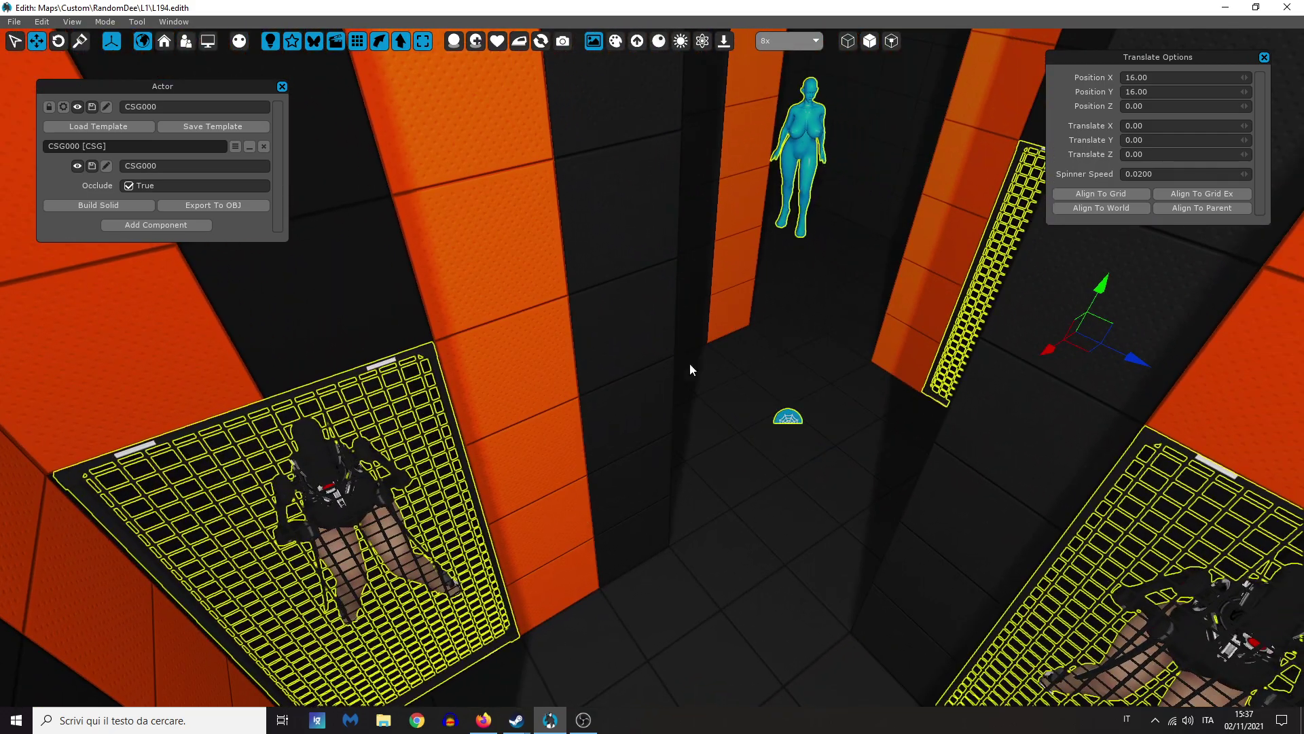
Step: Check the actor names of the grates on the facing alcoves
left_click(460, 441)
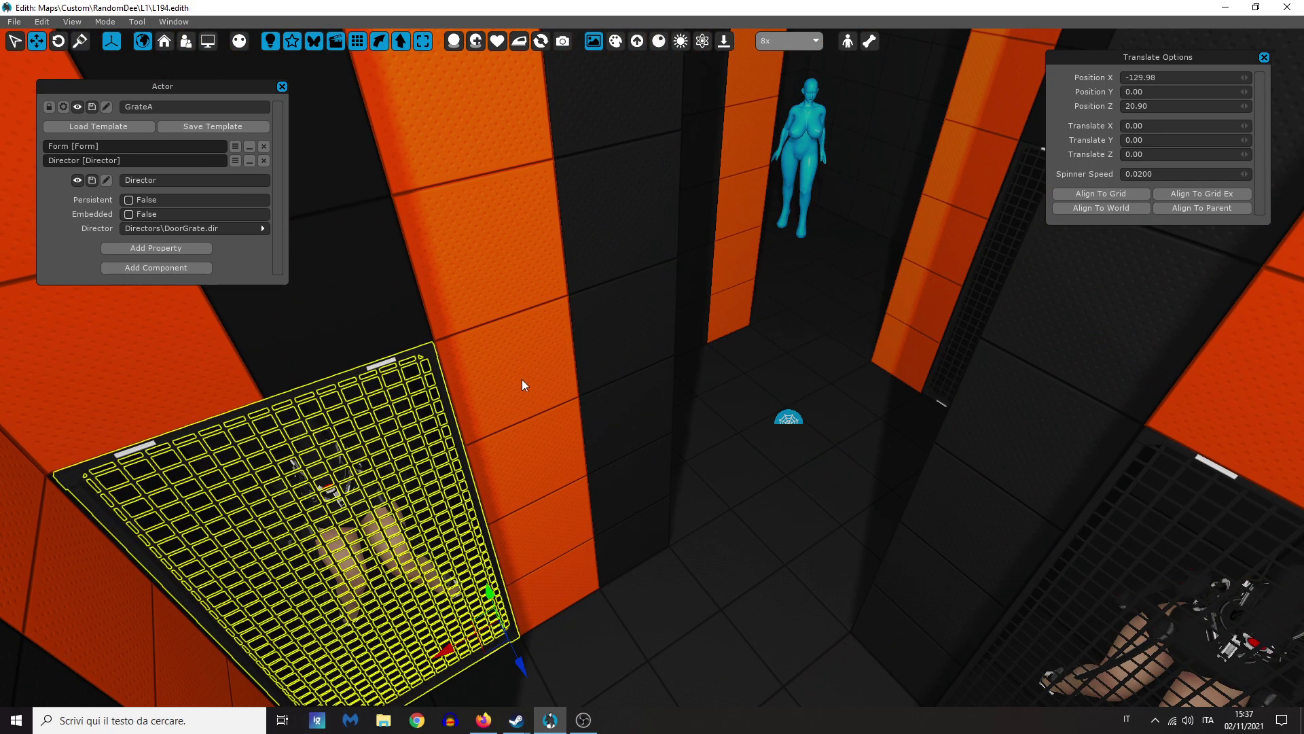
left_click(1118, 485)
left_click(830, 587)
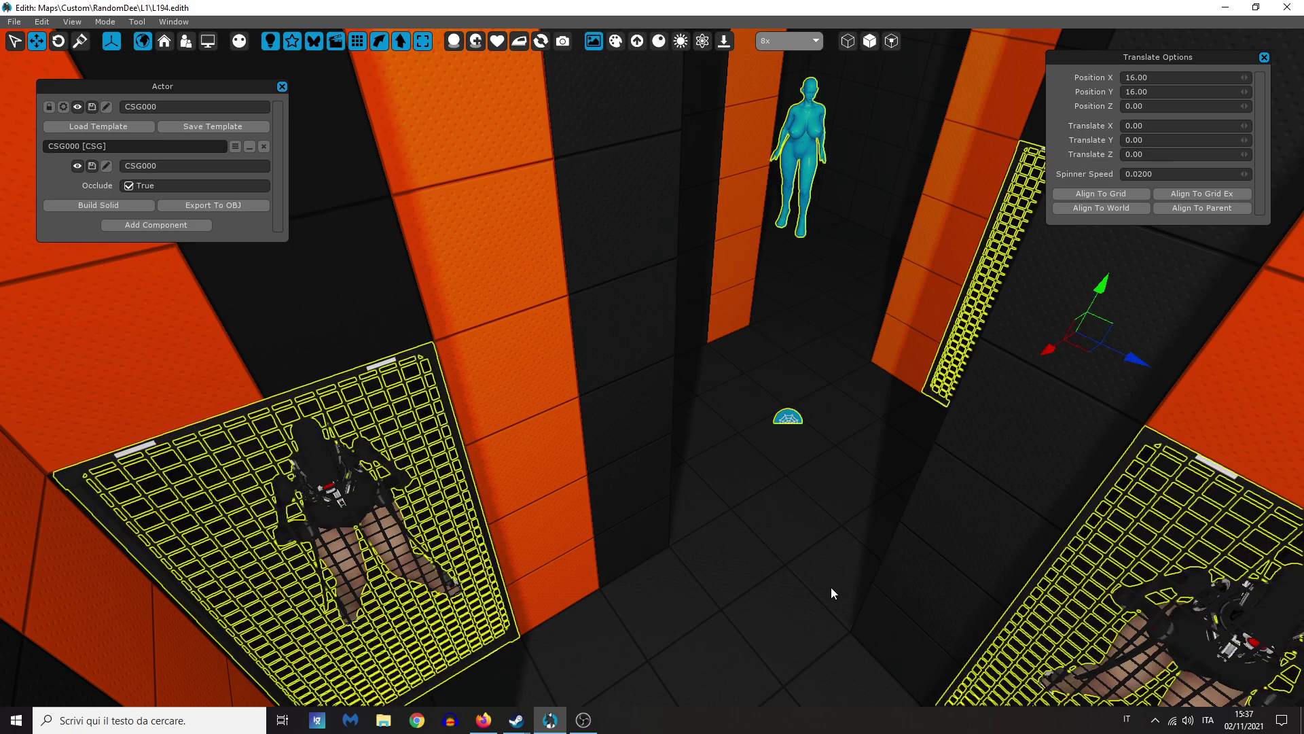
left_click(428, 357)
double_click(219, 107)
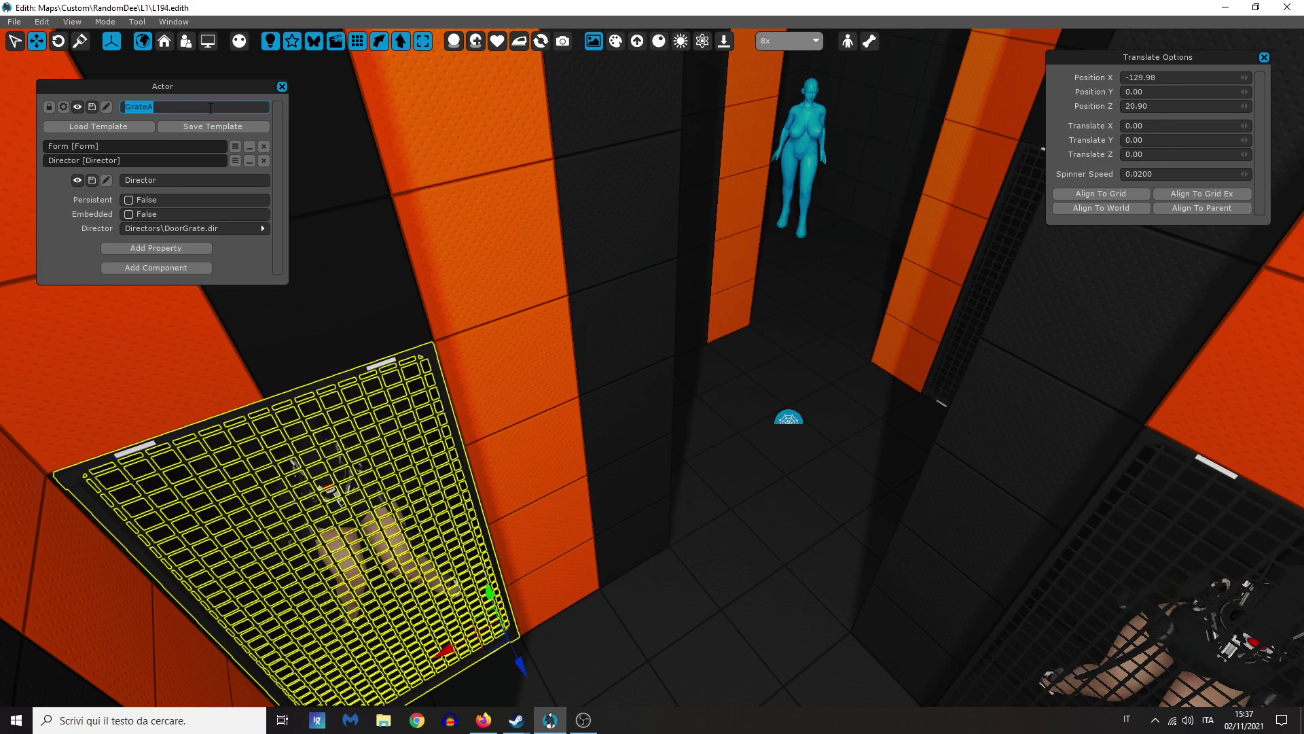
left_click(547, 322)
Step: Open the scene's node graph and change the GrateA locator's name and target to GrateExitA
key("g")
scroll(538, 401, "down", 5)
scroll(548, 424, "up", 9)
middle_click_drag(560, 464, 573, 329)
scroll(381, 267, "down", 8)
scroll(401, 305, "up", 5)
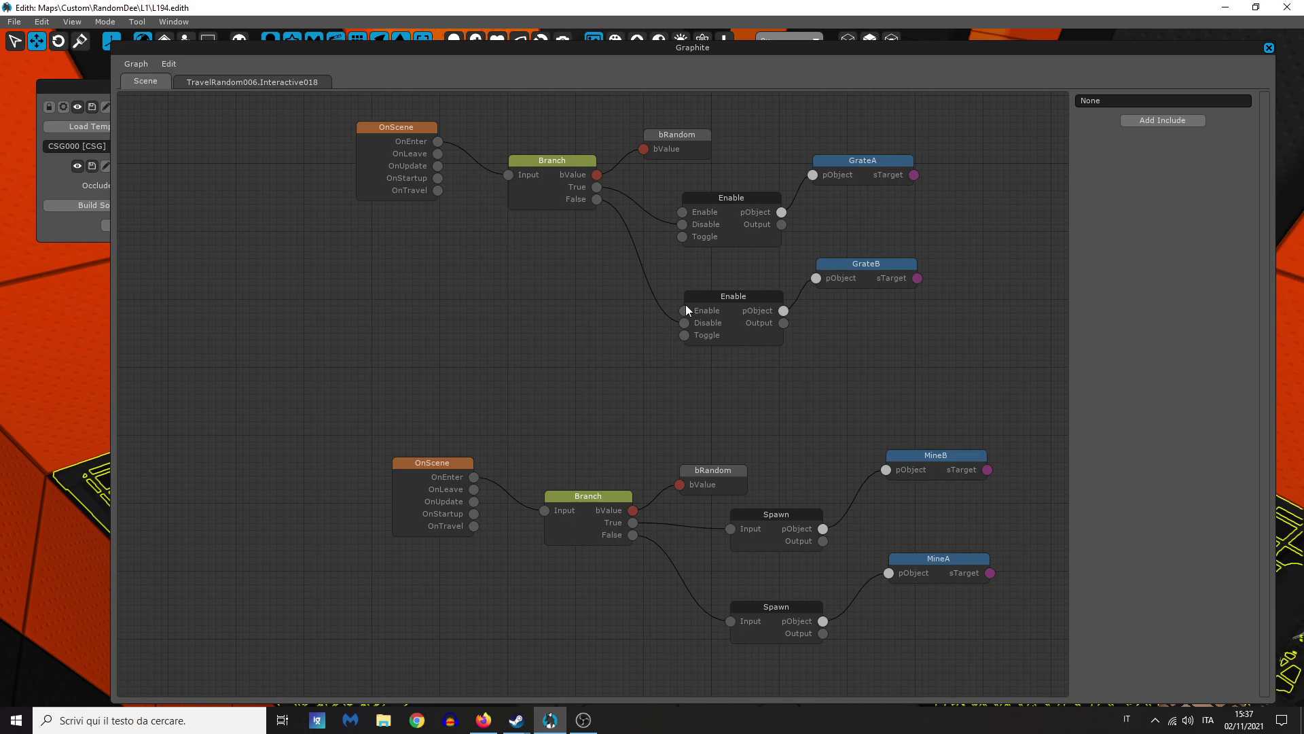
left_click(867, 173)
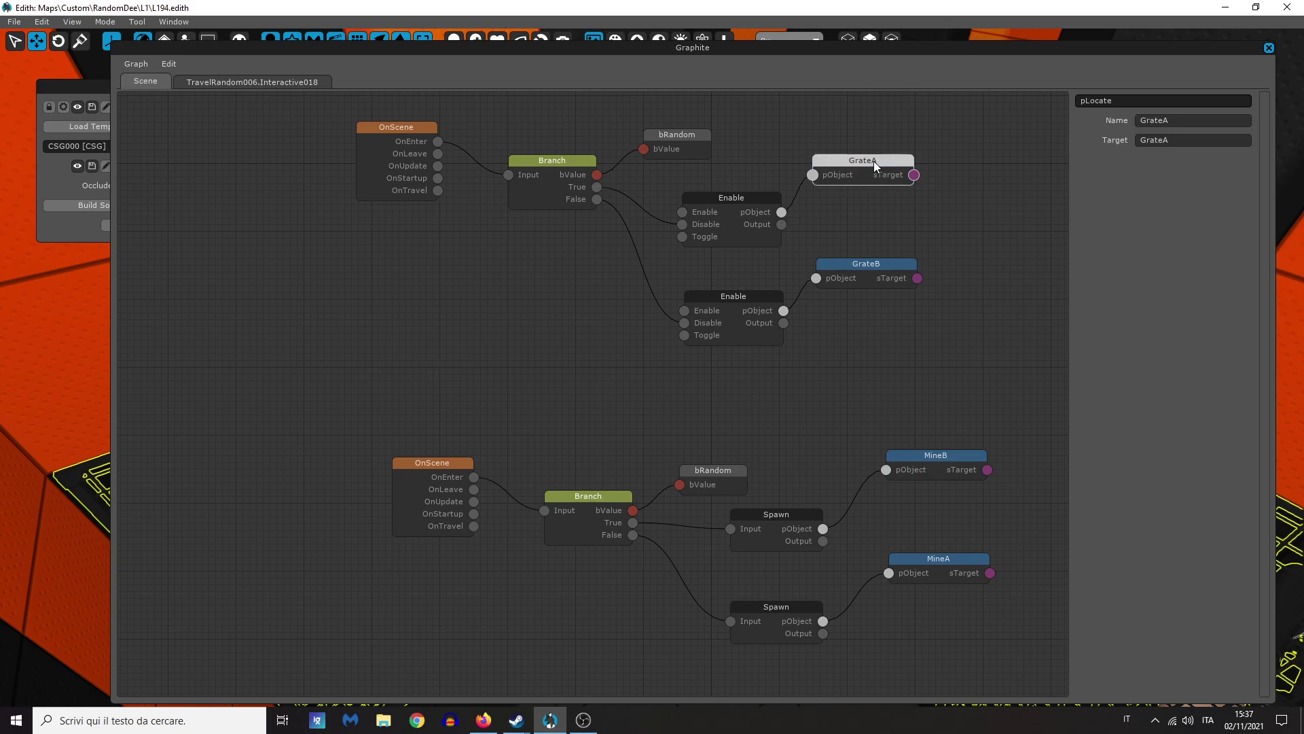
left_click(1166, 120)
type("Exit")
left_click(1164, 144)
left_click(1164, 142)
Step: Change the GrateB locator's name and target to GrateExitB
left_click(907, 262)
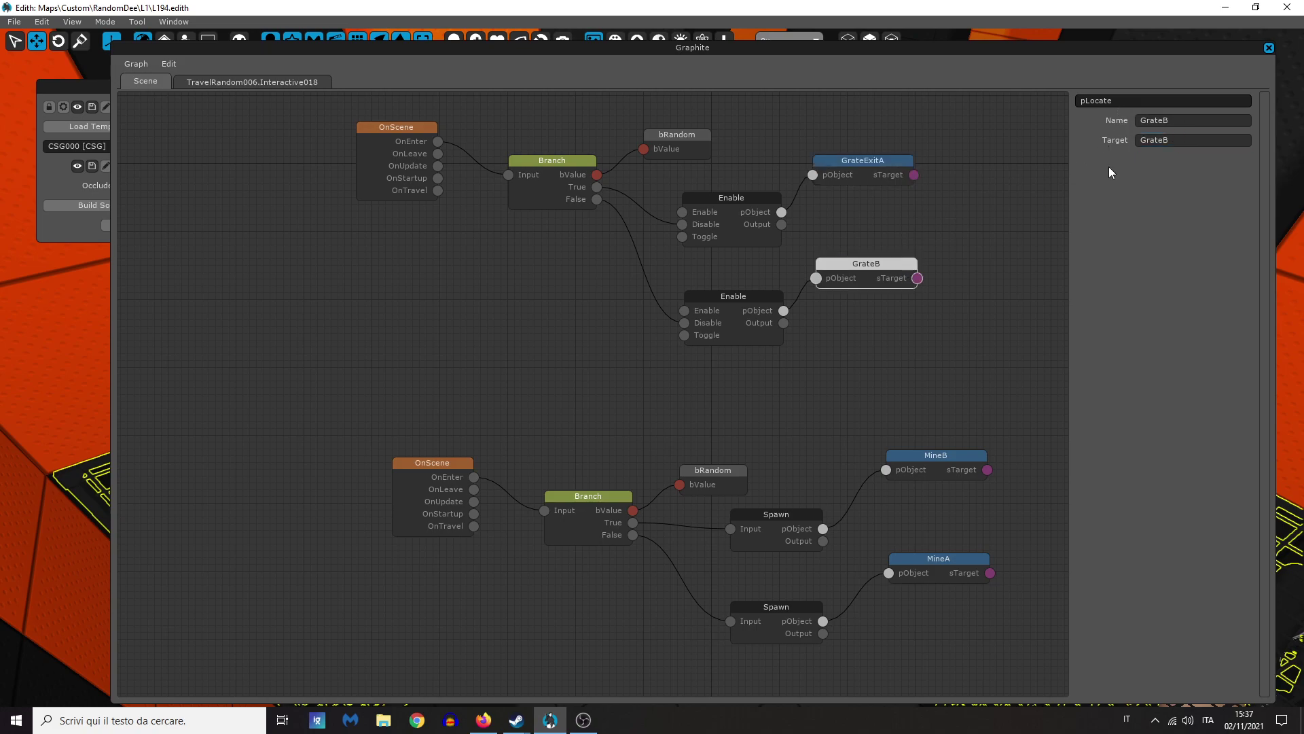
left_click(1164, 120)
type("Exit")
key("Tab")
type("Exit")
key("Return")
Step: Copy the random exit-grate node group and paste a duplicate into empty space beside it
scroll(952, 315, "down", 3)
left_click(932, 325)
left_click_drag(911, 355, 382, 128)
key("ctrl+c")
middle_click_drag(901, 292, 592, 283)
key("ctrl+v")
left_click_drag(391, 343, 663, 208)
left_click(717, 318)
middle_click_drag(717, 318, 596, 343)
scroll(596, 343, "up", 2)
middle_click_drag(942, 251, 744, 308)
Step: Set the name and target of the duplicated group's first locator to GrateA
left_click(761, 260)
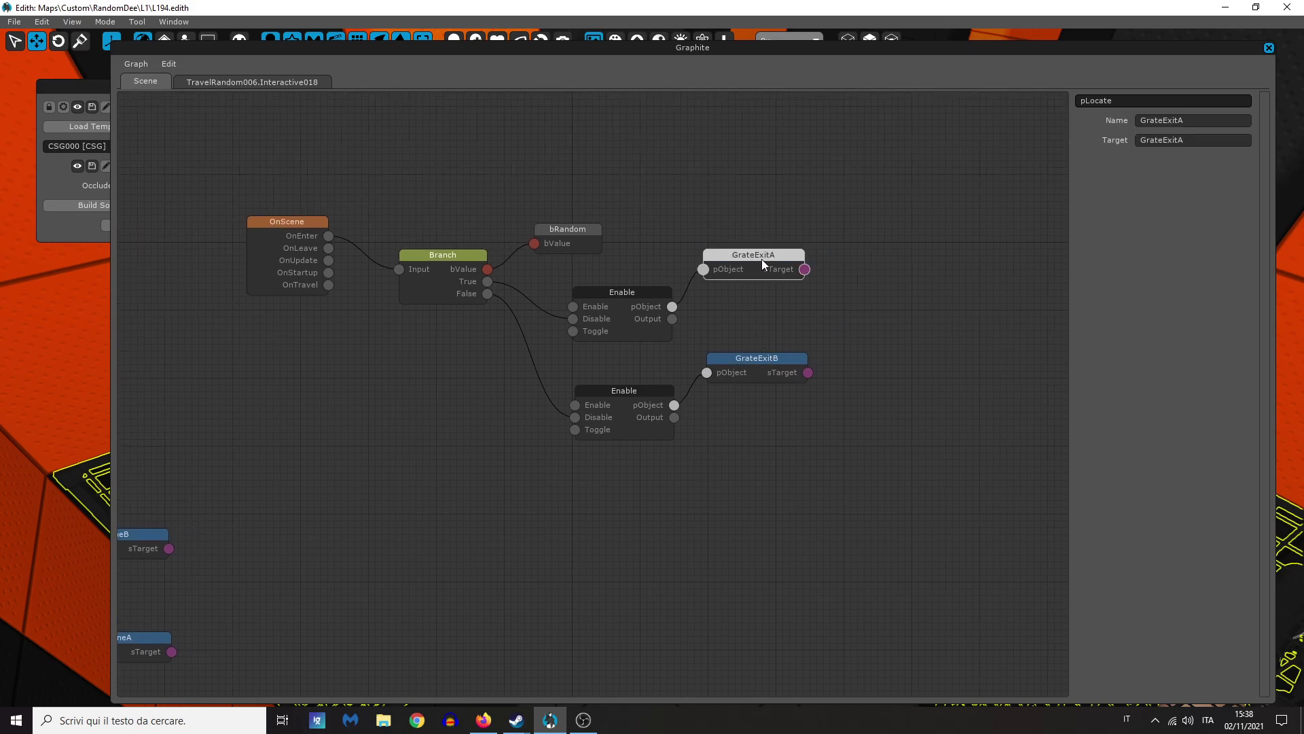
left_click(1178, 125)
key("BackSpace")
key("BackSpace")
key("BackSpace")
key("Tab")
key("End")
key("Left")
key("BackSpace")
key("BackSpace")
key("BackSpace")
key("BackSpace")
Step: Set the name and target of the duplicated group's second locator to GrateB
left_click(793, 360)
double_click(1178, 120)
left_click(1188, 119)
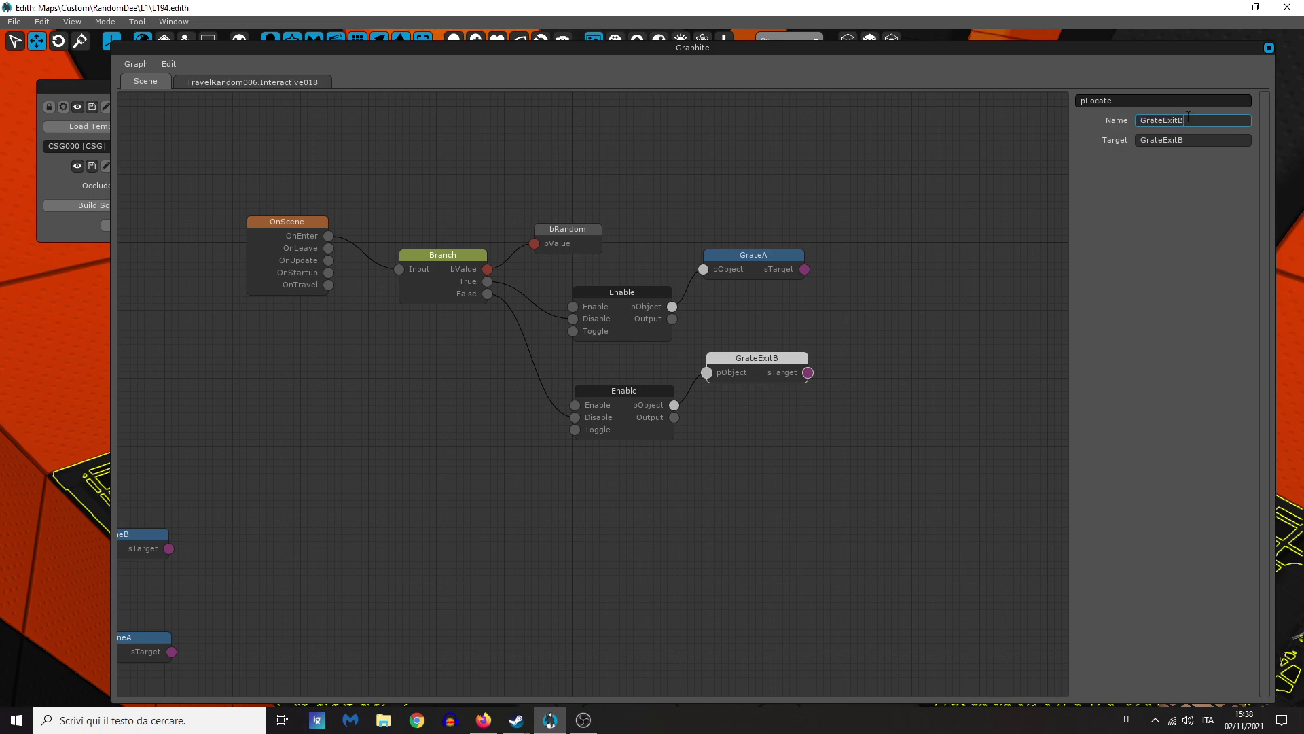
key("BackSpace")
key("BackSpace")
key("BackSpace")
key("BackSpace")
key("Tab")
key("End")
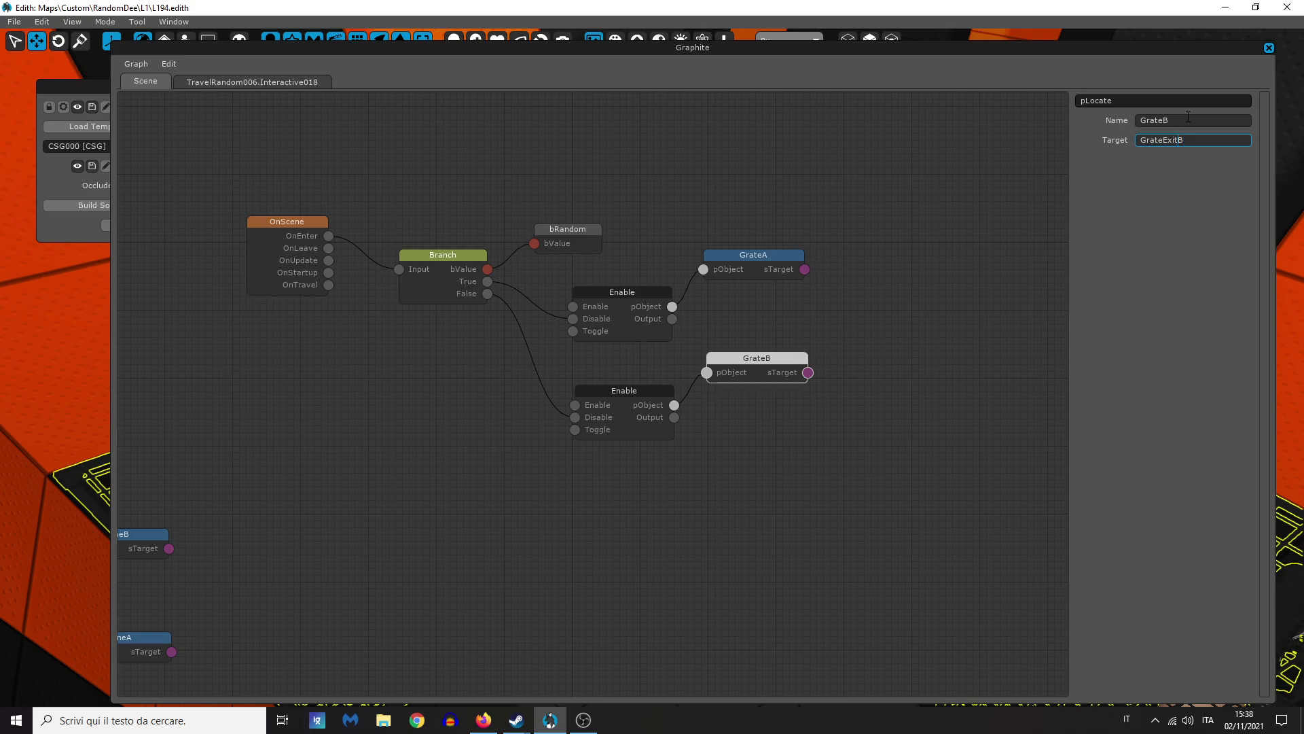
key("Left")
key("BackSpace")
key("BackSpace")
key("BackSpace")
key("Return")
Step: Duplicate the GrateA/GrateB node group and place the copy in clear space beside it
scroll(715, 318, "down", 2)
left_click_drag(751, 451, 410, 267)
middle_click_drag(789, 332, 692, 323)
key("ctrl+v")
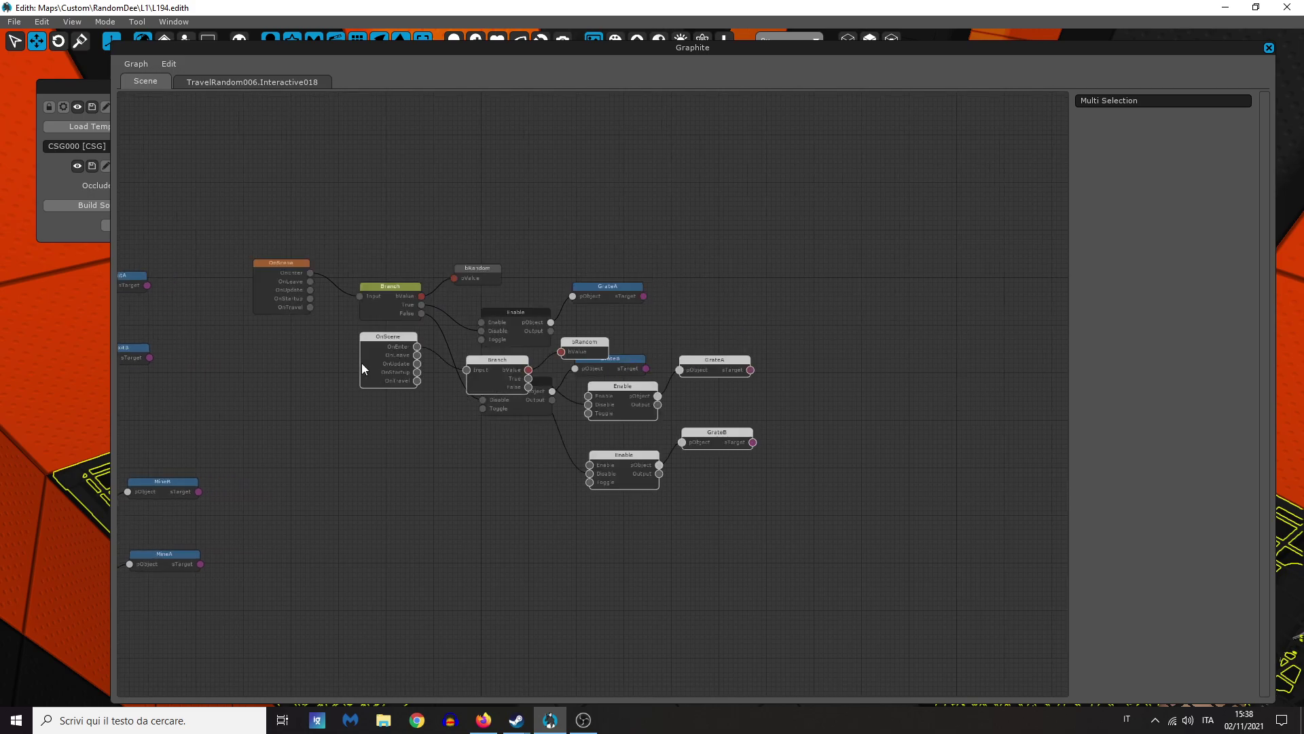
left_click_drag(375, 345, 717, 279)
left_click(796, 387)
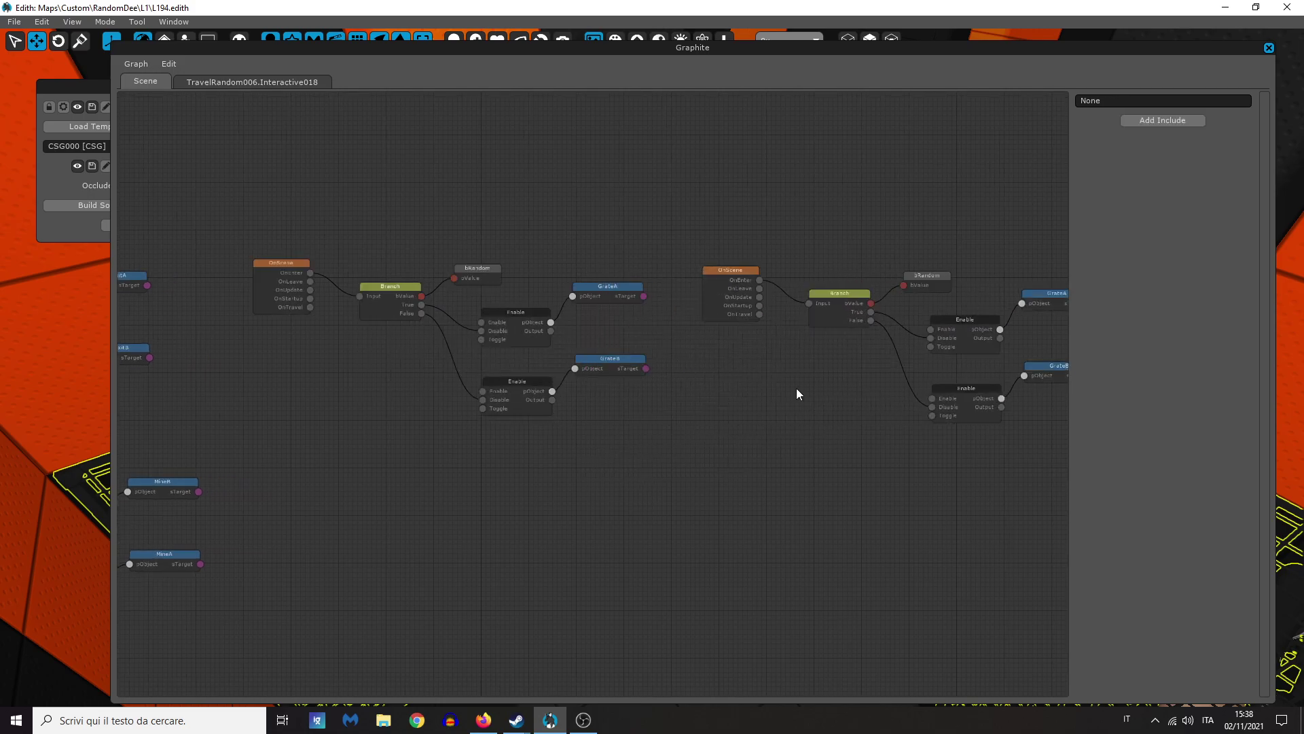
Step: Set the newest group's first locator to name GrateC and target GrateD
scroll(810, 389, "up", 2)
middle_click_drag(810, 389, 520, 389)
left_click(901, 251)
left_click(1193, 121)
type("C")
key("Tab")
key("End")
key("BackSpace")
key("Return")
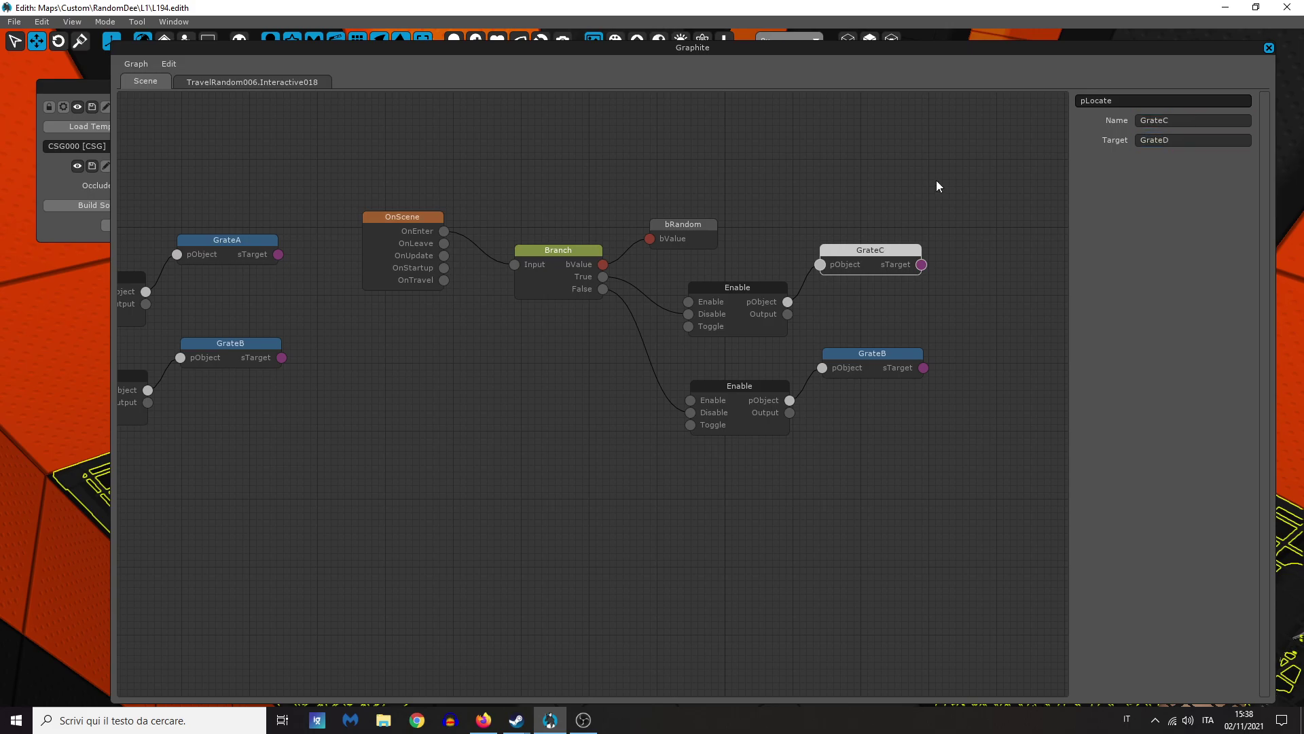
Step: Close the node graph and rename the grate on the first exit door as GrateExitA
left_click(450, 390)
scroll(464, 390, "down", 3)
middle_click_drag(463, 390, 513, 377)
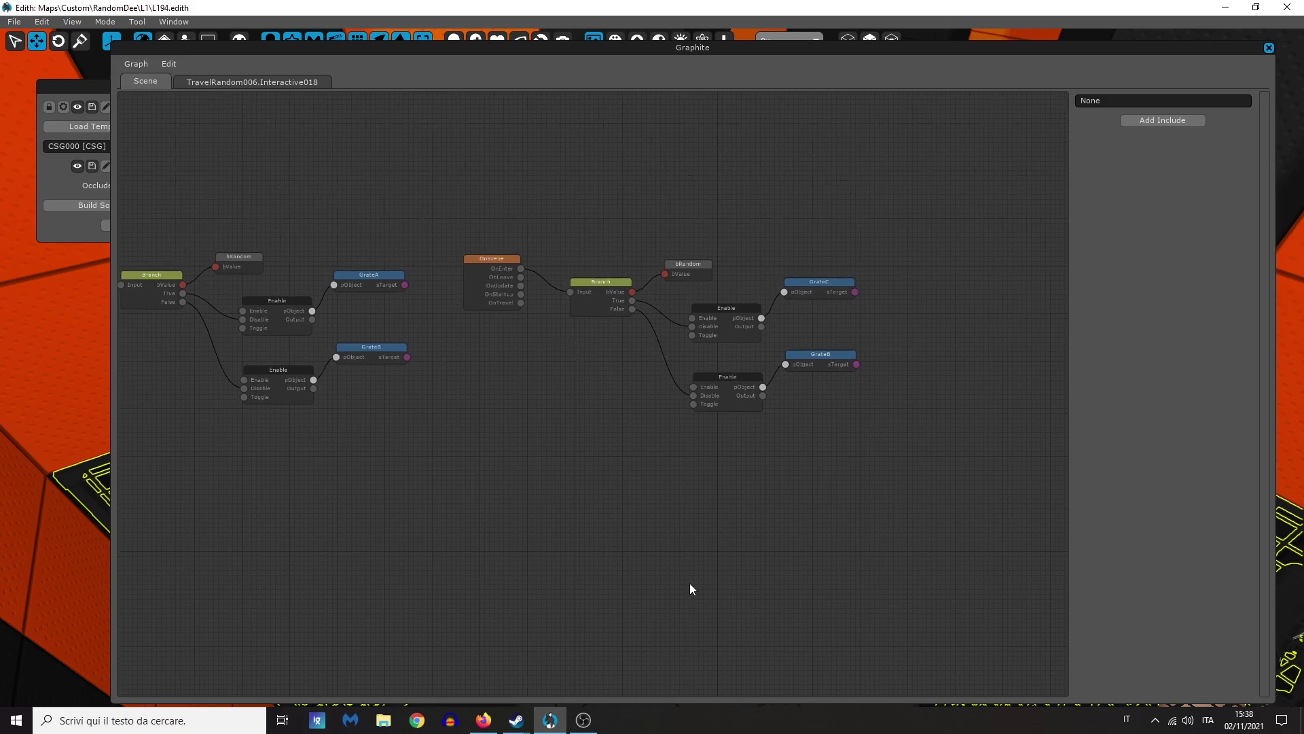
key("Escape")
right_click_drag(553, 528, 577, 500)
key("w")
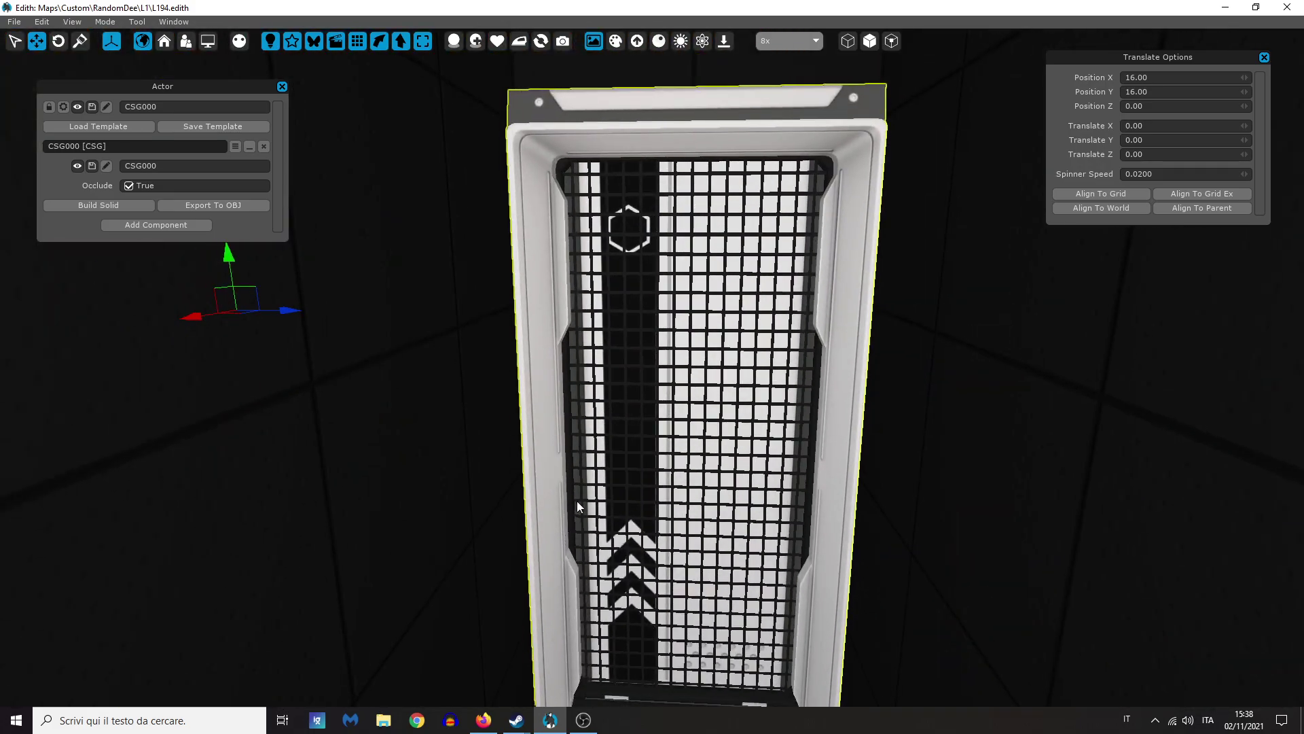
left_click(569, 419)
left_click(143, 106)
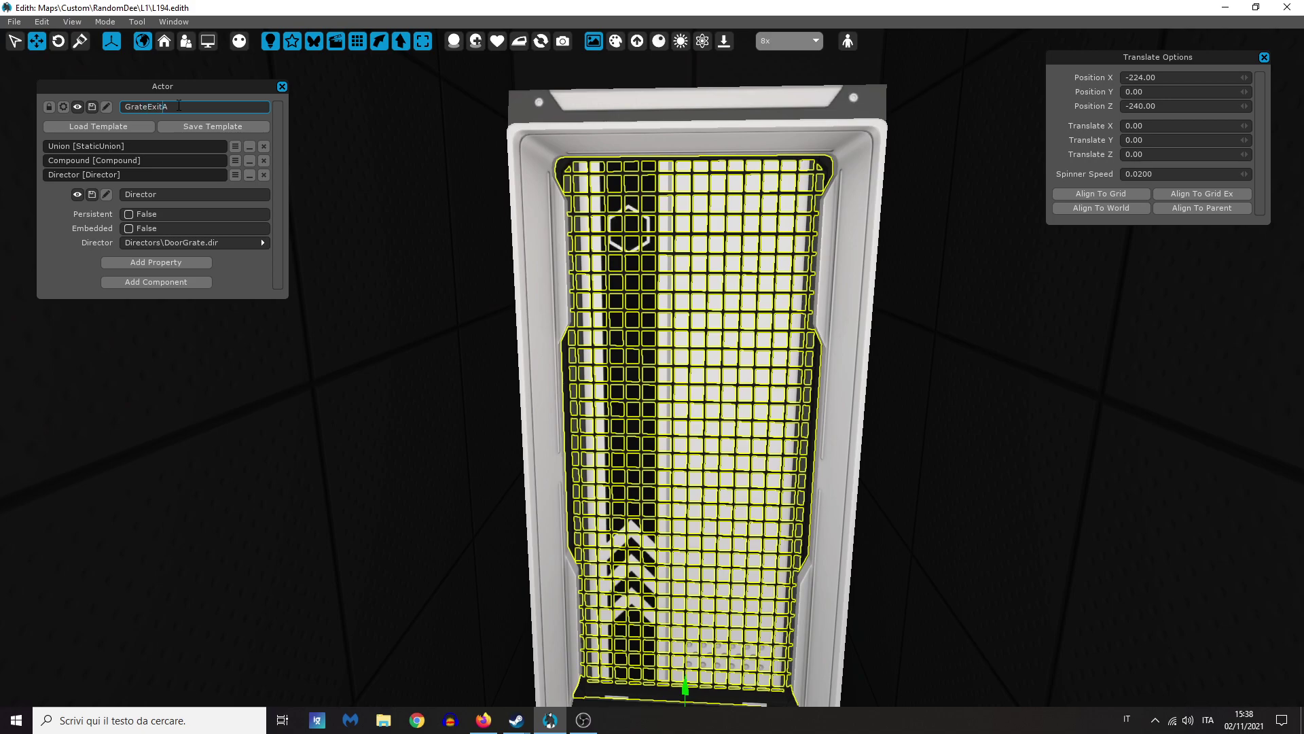
left_click(339, 297)
Step: Add "Exit" to the name of the grate on the other exit door
right_click_drag(727, 278, 390, 305)
key("w")
key("s")
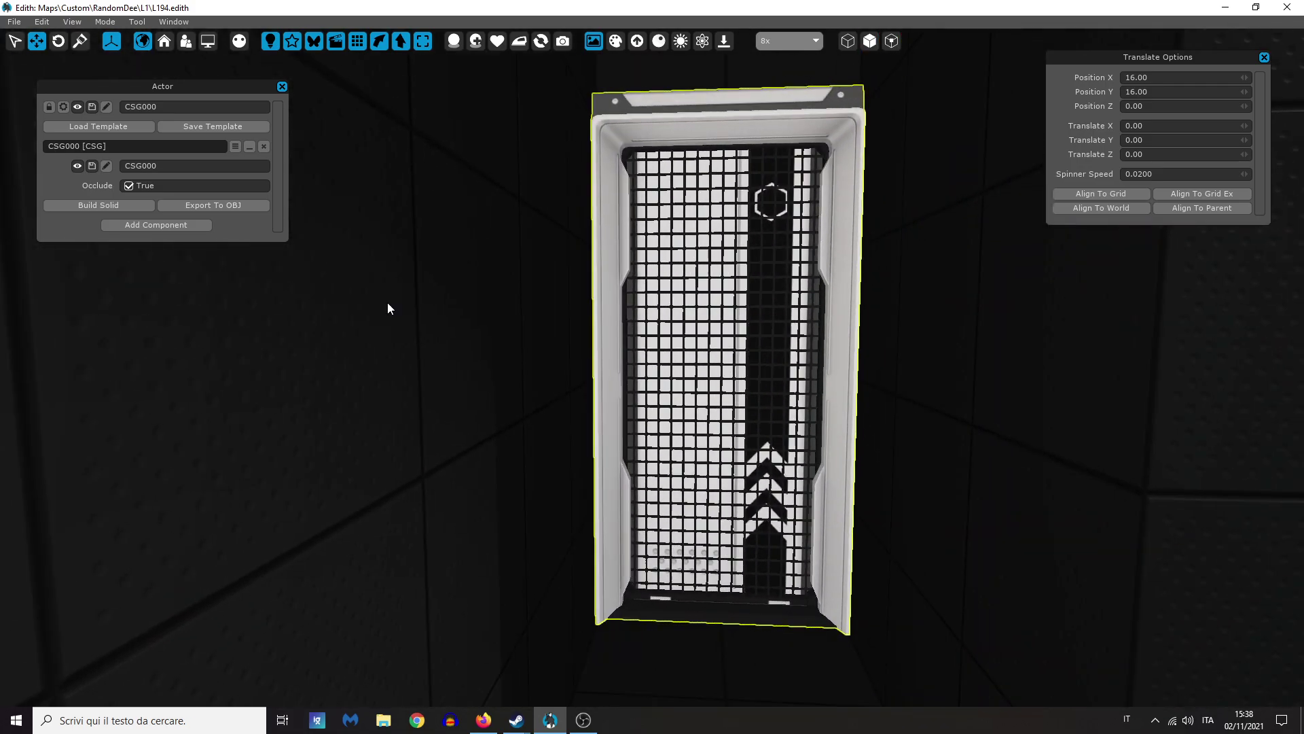
left_click(628, 333)
left_click(150, 106)
type("Exit")
key("Return")
left_click(1077, 452)
right_click_drag(1077, 452, 1169, 459)
key("w")
key("w")
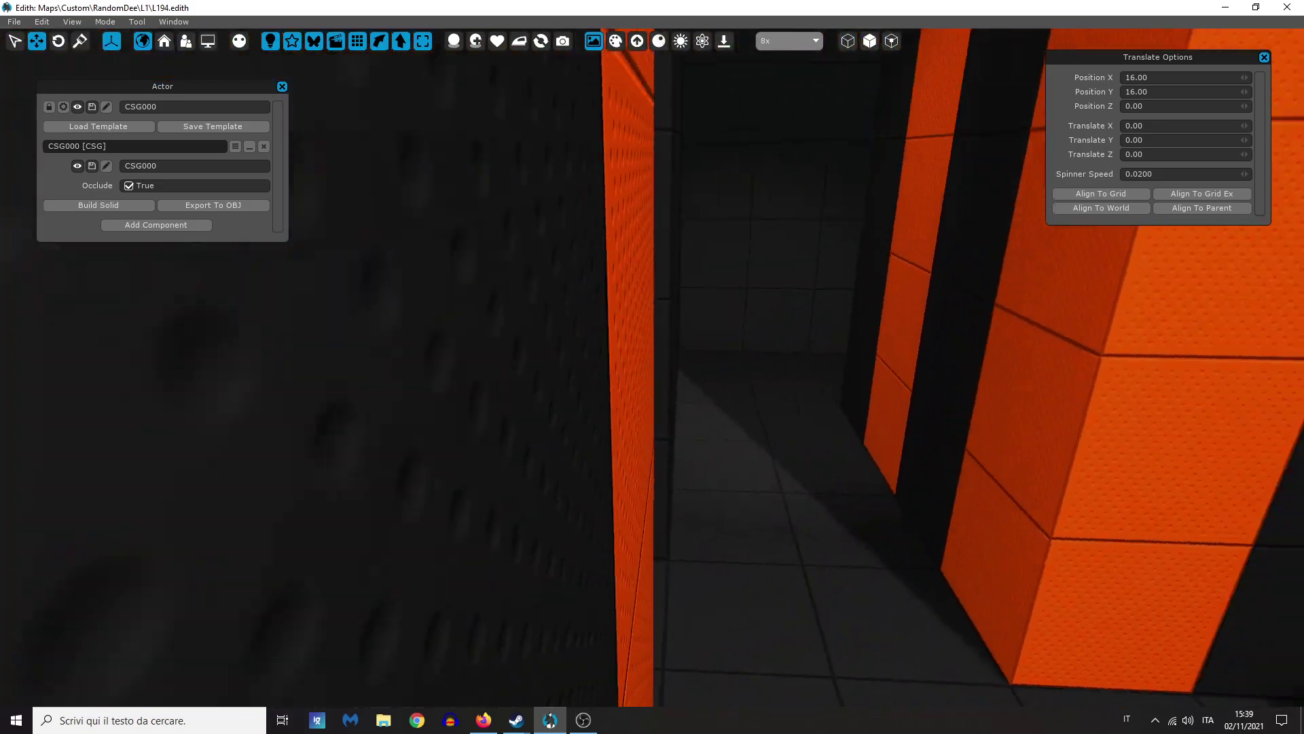
Step: Delete the two enemy bot spawns standing in the corridor junction
left_click(566, 186)
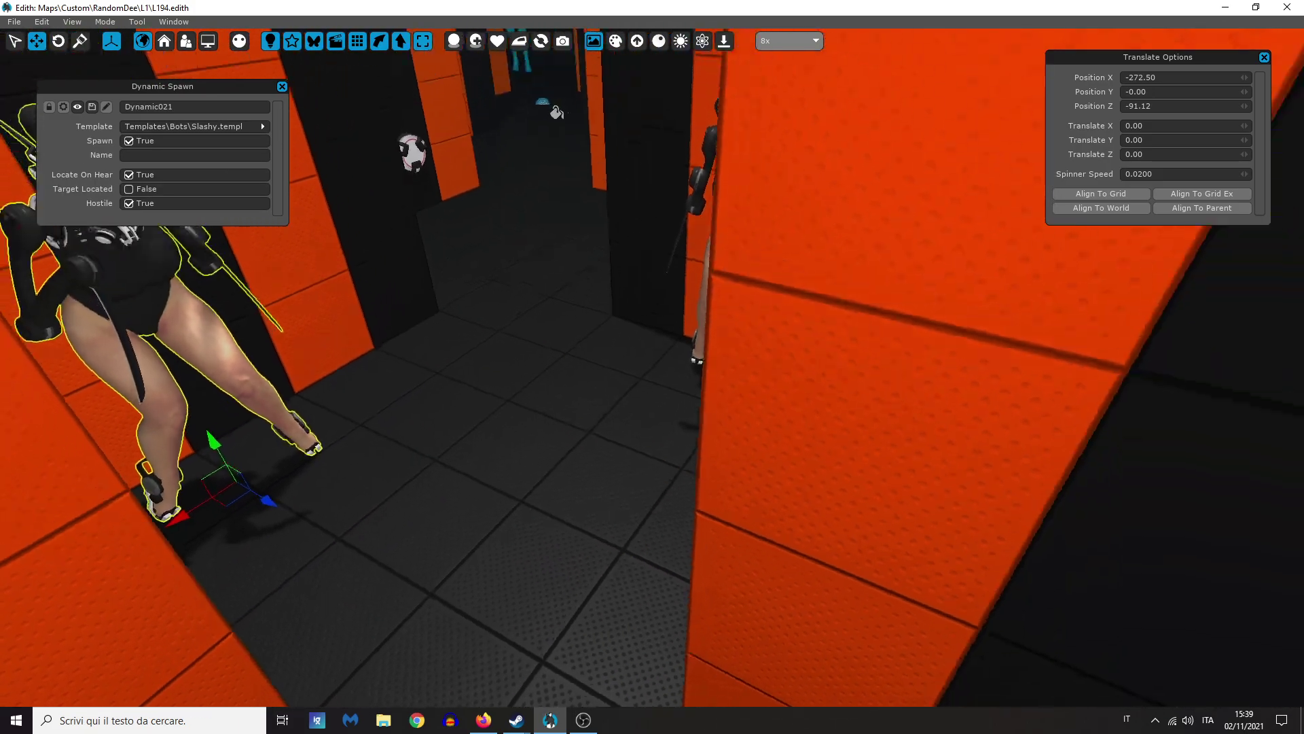
right_click_drag(567, 186, 602, 226)
key("s")
key("Delete")
left_click(758, 256)
key("Delete")
right_click_drag(758, 257, 730, 312)
key("s")
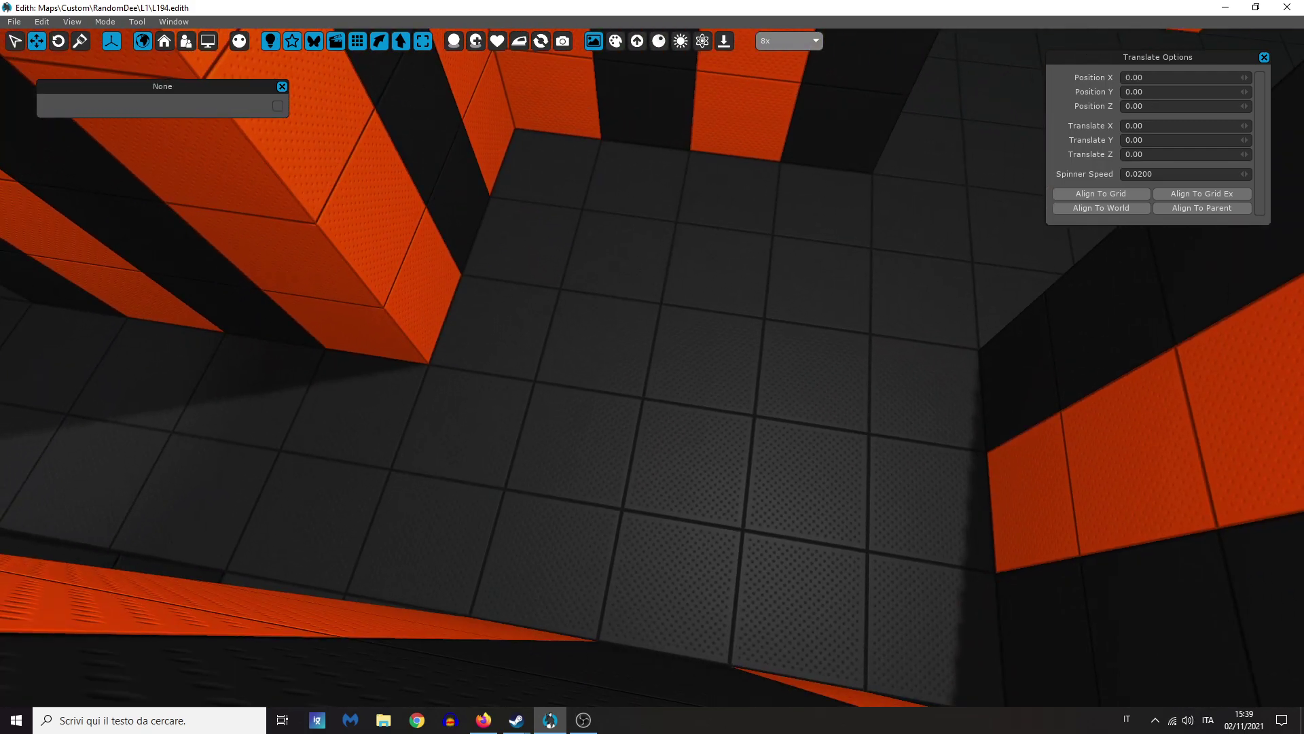
right_click(497, 291)
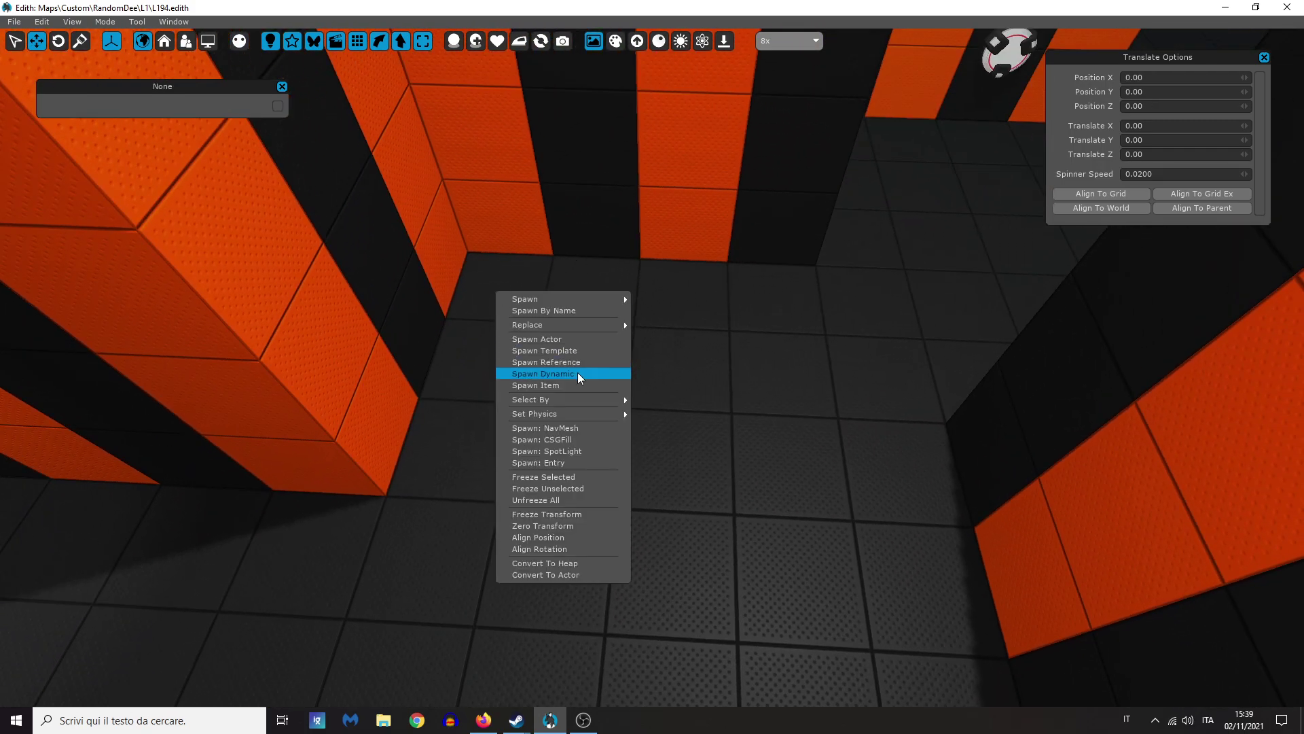
left_click(544, 374)
scroll(462, 302, "down", 10)
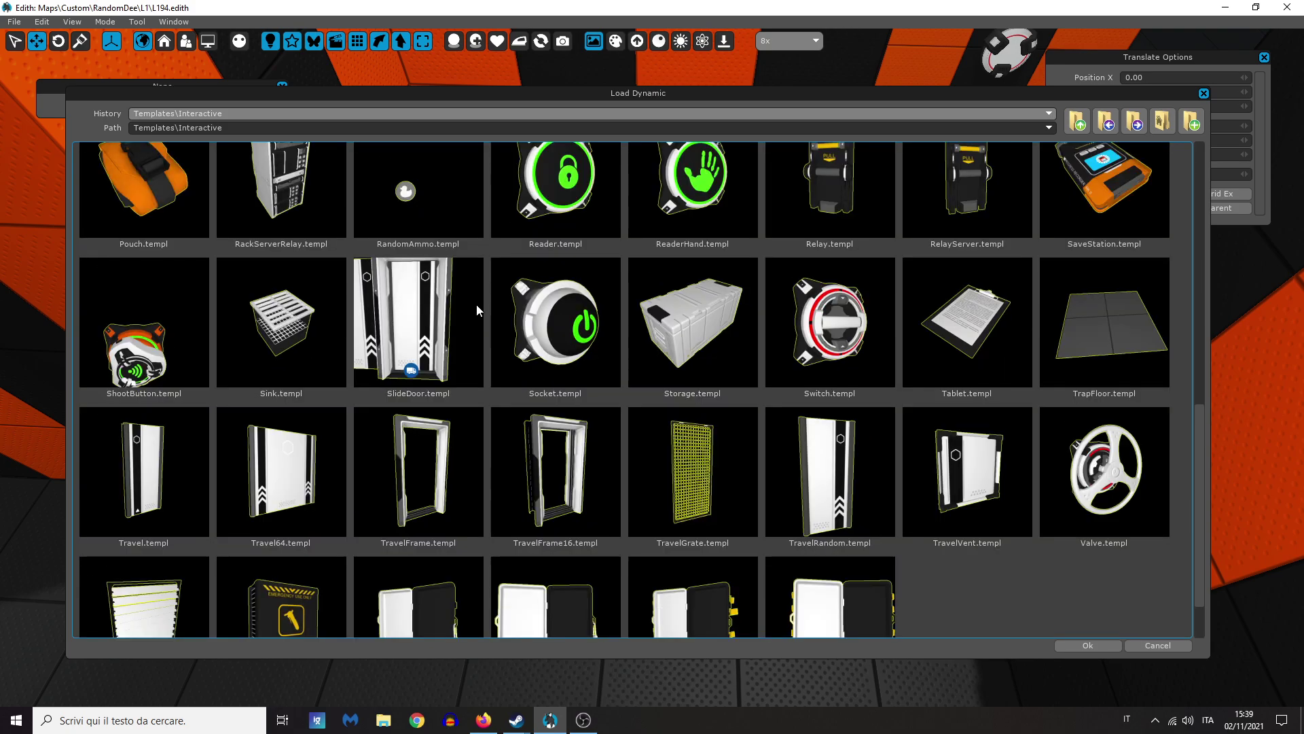
double_click(480, 308)
middle_click_drag(595, 315, 592, 293)
Step: Cut the adjoining orange and black wall strips four tiles above the floor and delete the lower pieces to open an alcove
left_click(594, 281)
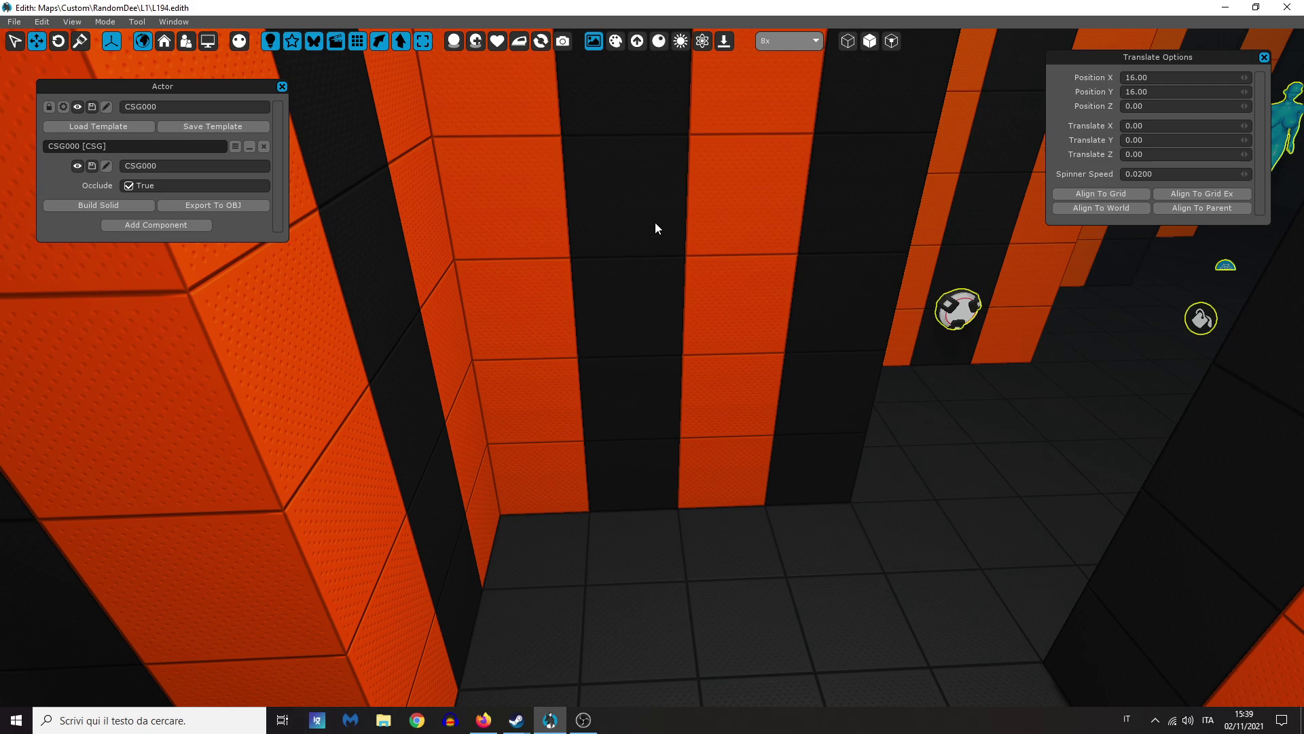
left_click(849, 42)
left_click(167, 108)
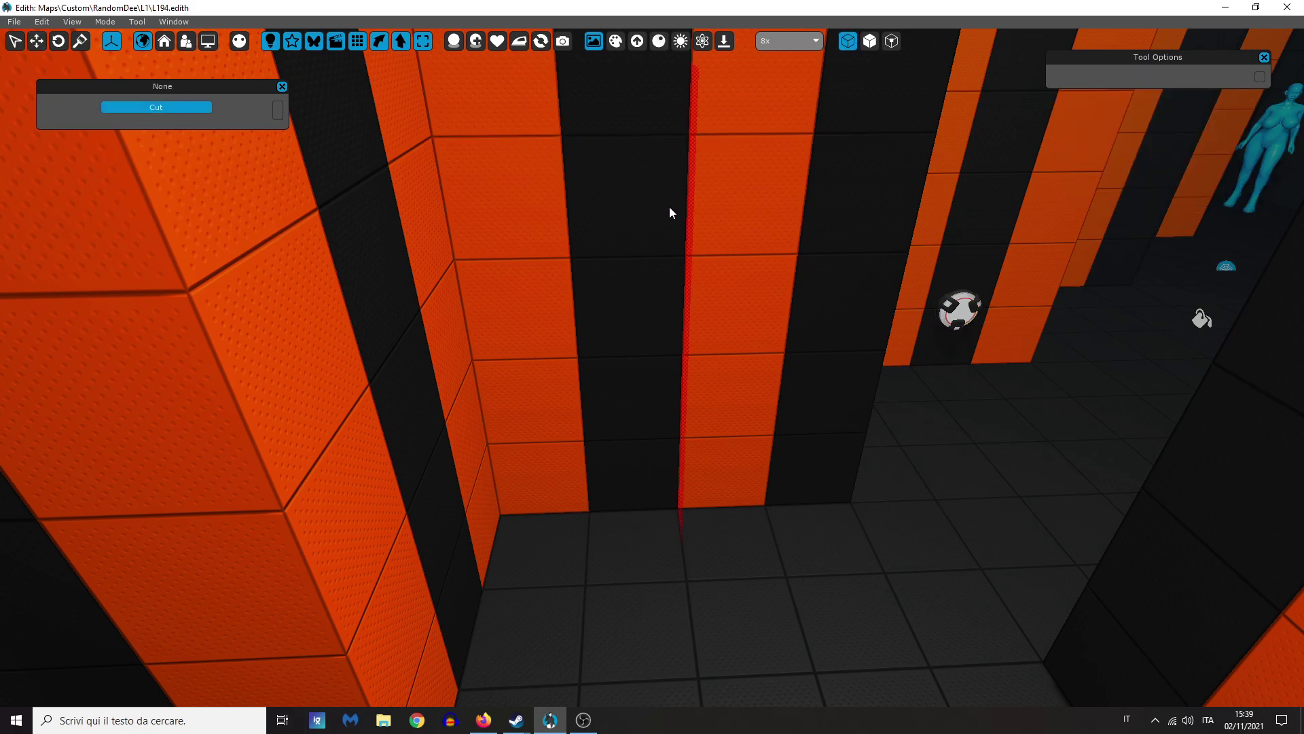
left_click(848, 45)
left_click(848, 40)
left_click(497, 305)
left_click(611, 297, "ctrl")
key("Delete")
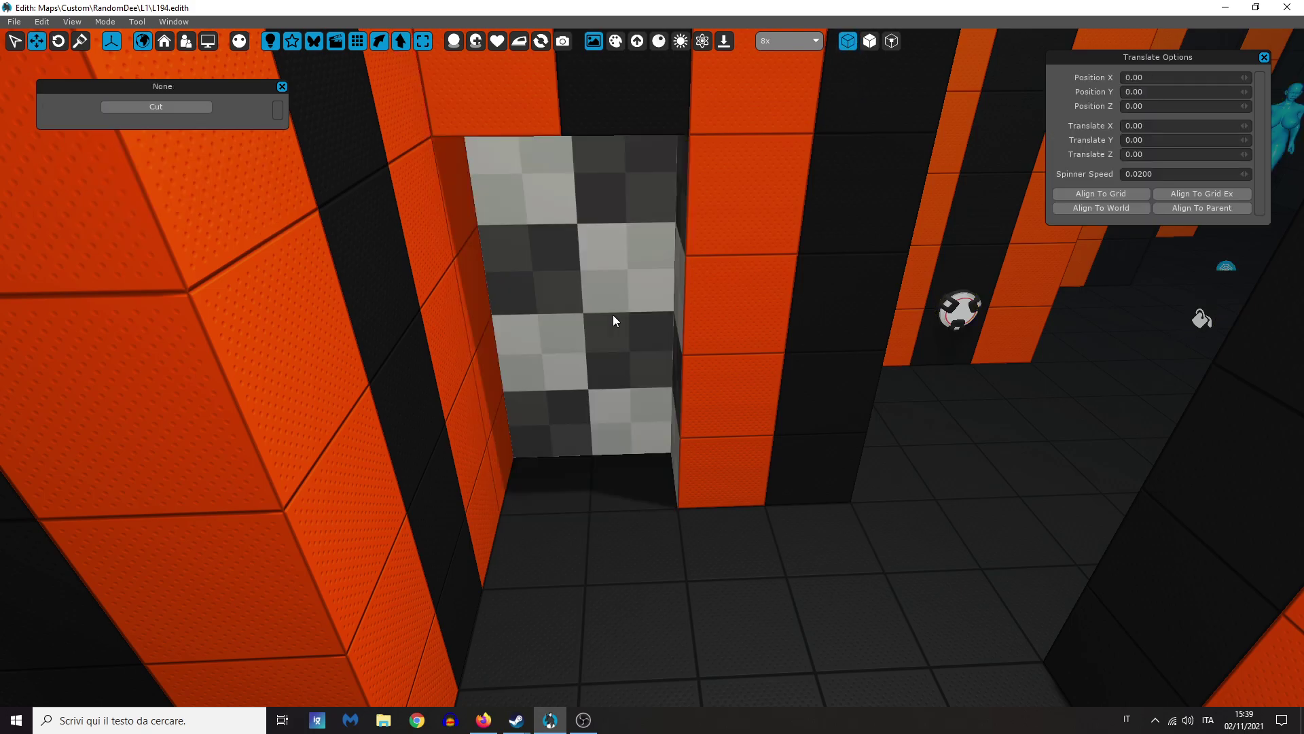
Step: Cut the orange strip and its neighbouring black strip on the opposite wall four tiles above the floor
right_click_drag(613, 315, 666, 295)
left_click(708, 265)
left_click(665, 295)
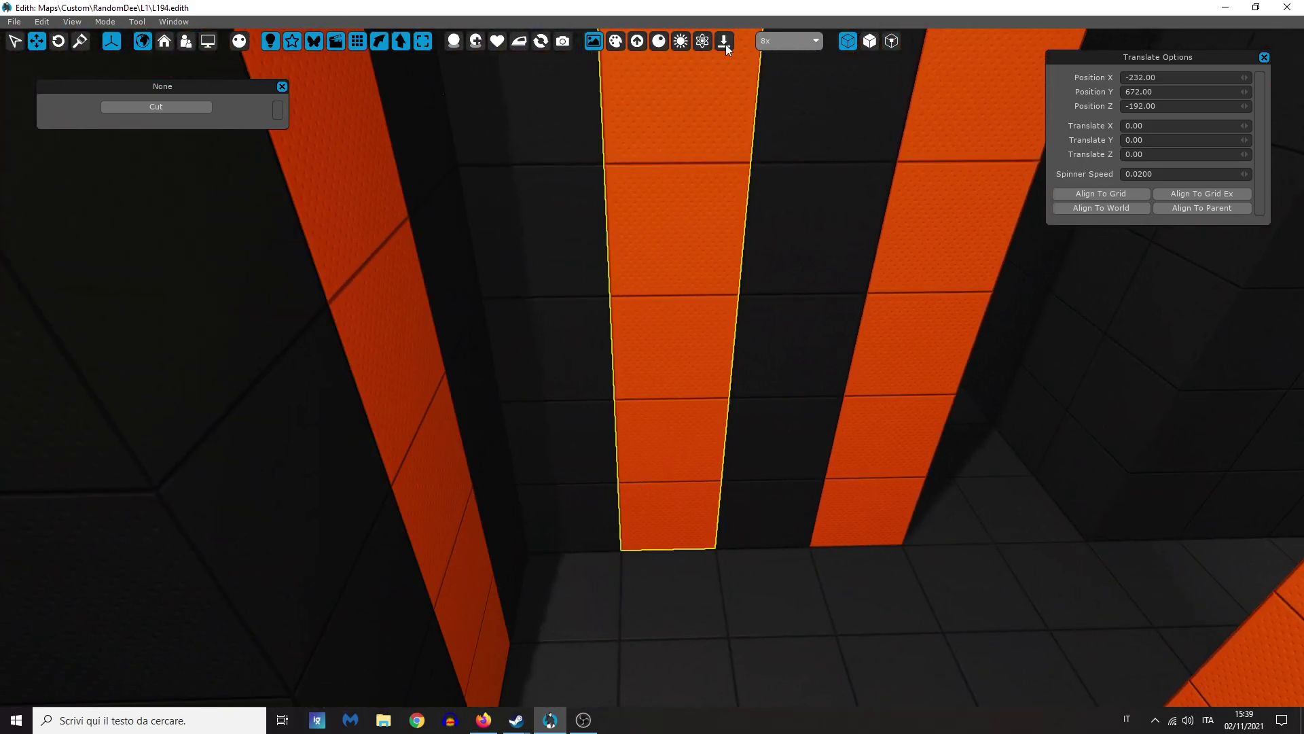
left_click(192, 106)
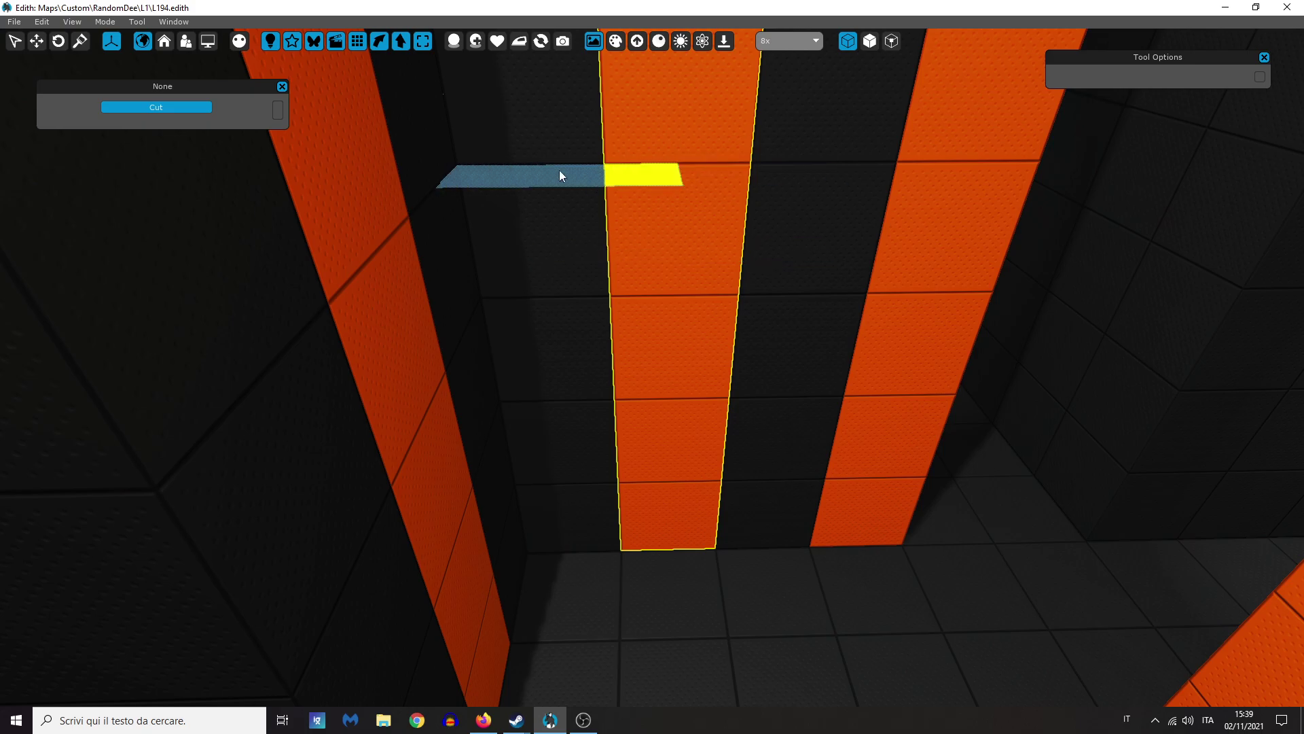
left_click(665, 170)
left_click(153, 106)
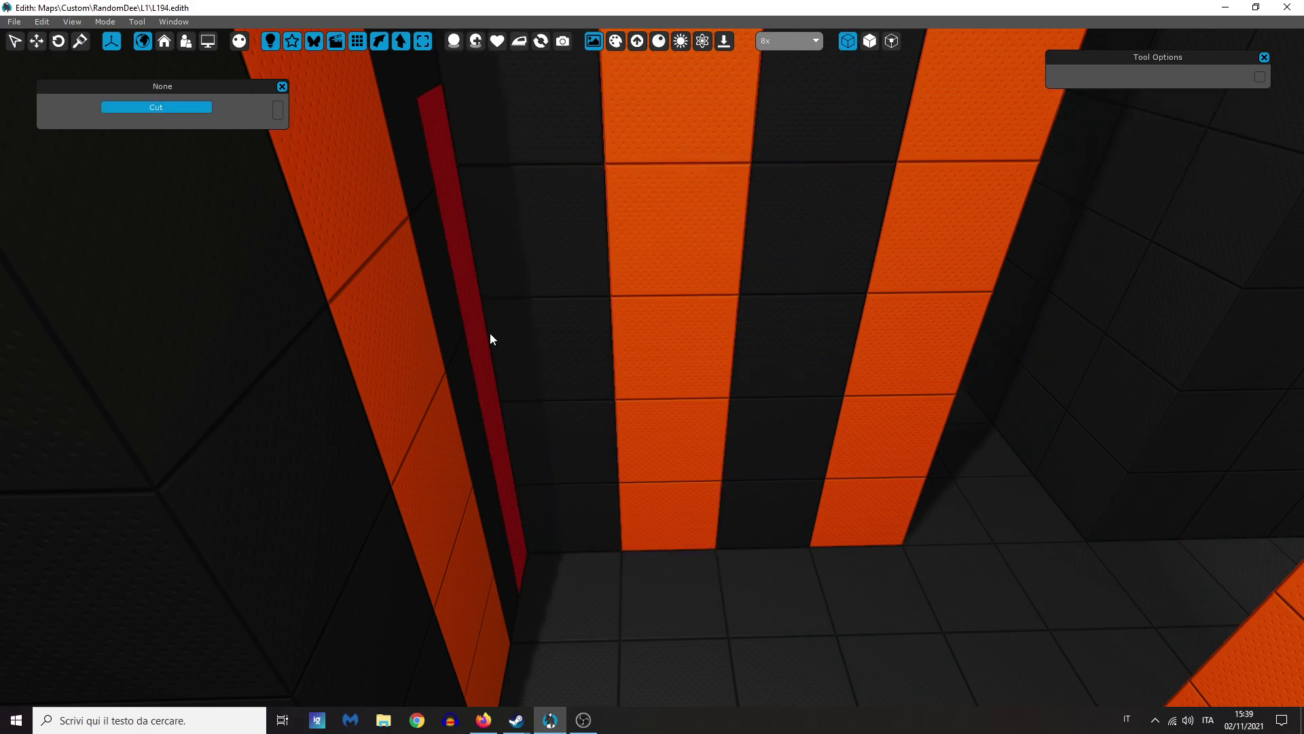
left_click(650, 544)
left_click(848, 43)
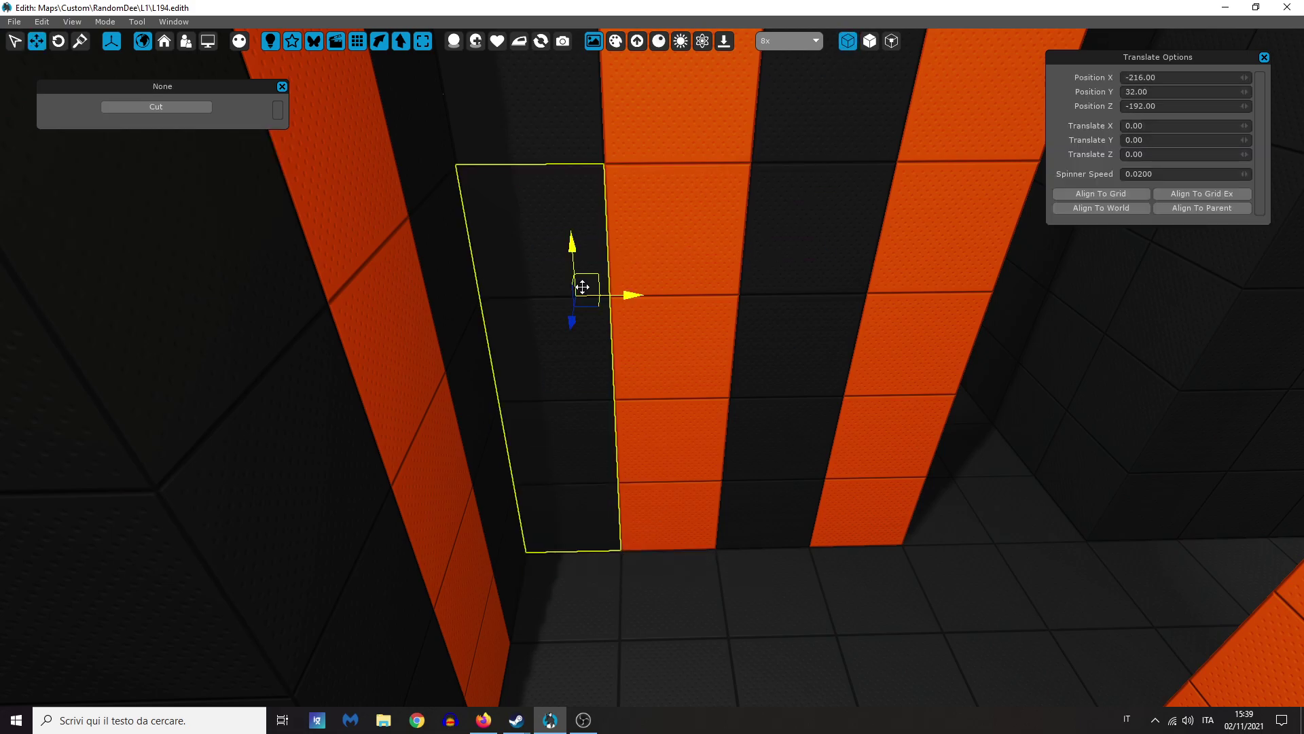
Step: Push the front faces of the lower black and orange wall pieces back to form a second alcove
left_click(634, 341)
left_click(870, 42)
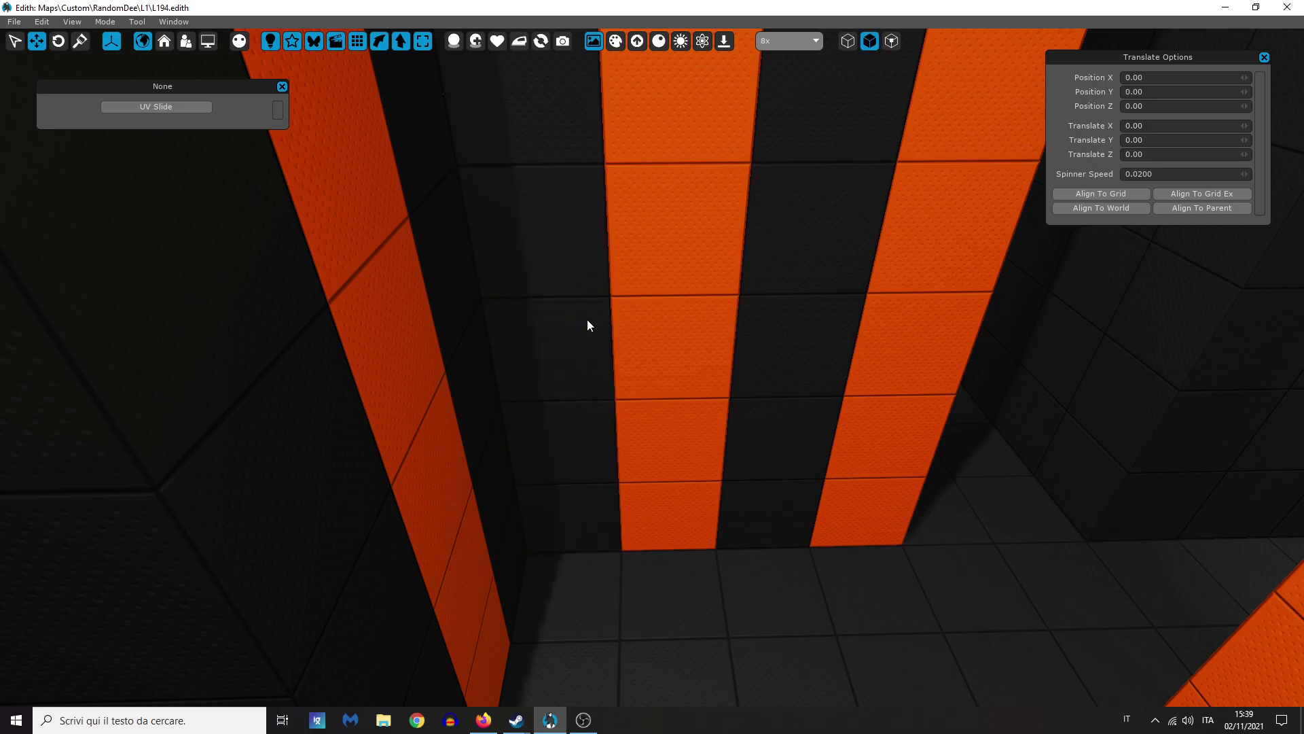
left_click(569, 401)
left_click_drag(550, 429, 552, 387)
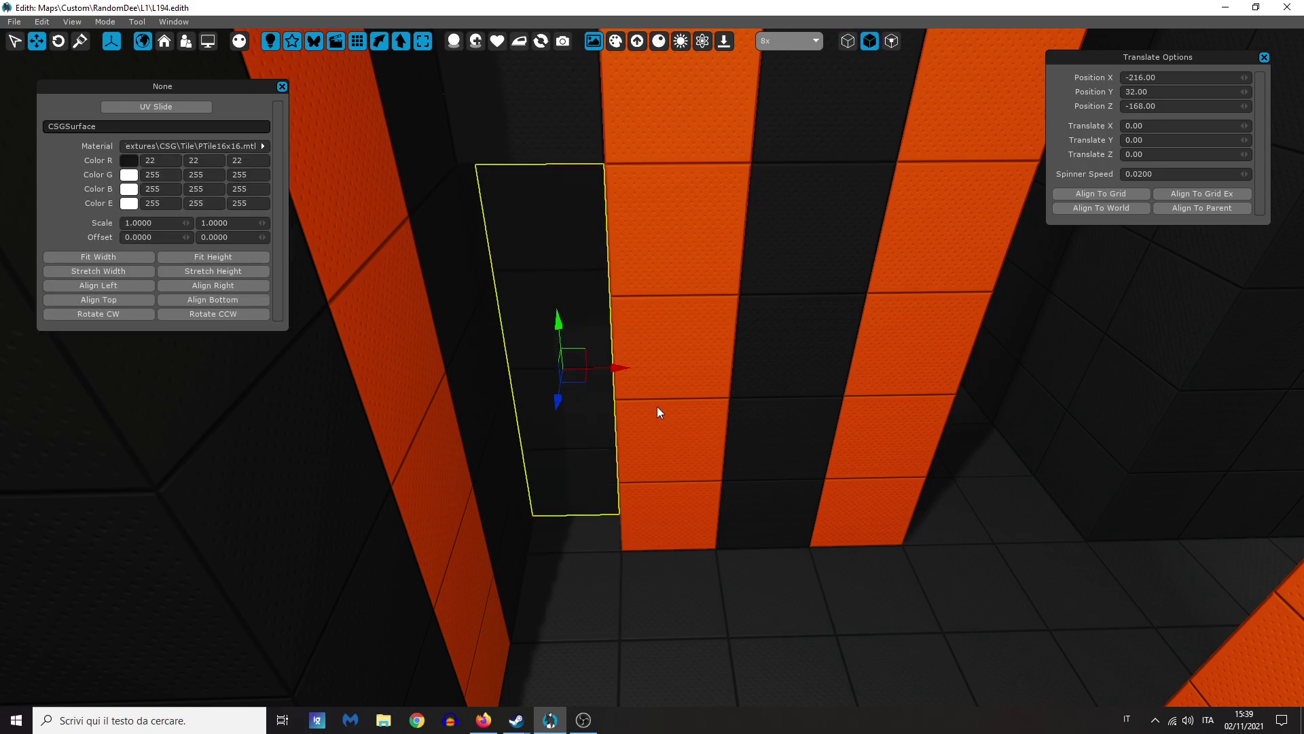
left_click(677, 434)
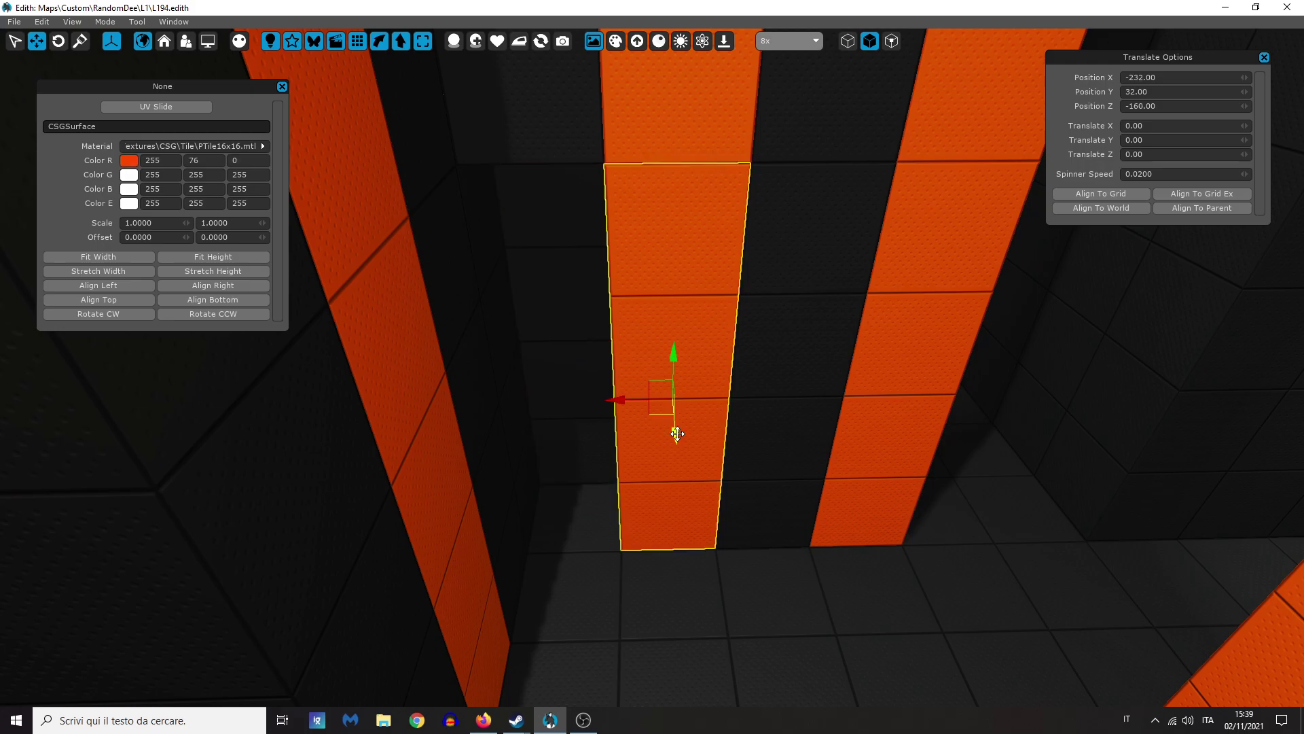
left_click_drag(679, 442, 672, 363)
Step: Paint the inner faces of both alcoves with the black PTile16x16 tile surface, color 22, 22, 22
left_click(666, 518)
left_click(82, 49)
right_click_drag(396, 202, 429, 229)
left_click(578, 212)
left_click(509, 246)
right_click_drag(432, 360, 628, 434)
left_click(680, 348)
right_click_drag(679, 348, 655, 387)
left_click(663, 265)
mouse_move(662, 265)
right_mouse_down()
mouse_move(523, 255)
mouse_move(401, 272)
right_mouse_up()
right_click_drag(652, 367, 678, 303)
left_click(829, 317)
left_click(1025, 394)
right_click_drag(1025, 394, 1142, 489)
key("Escape")
right_click_drag(1026, 397, 1006, 527)
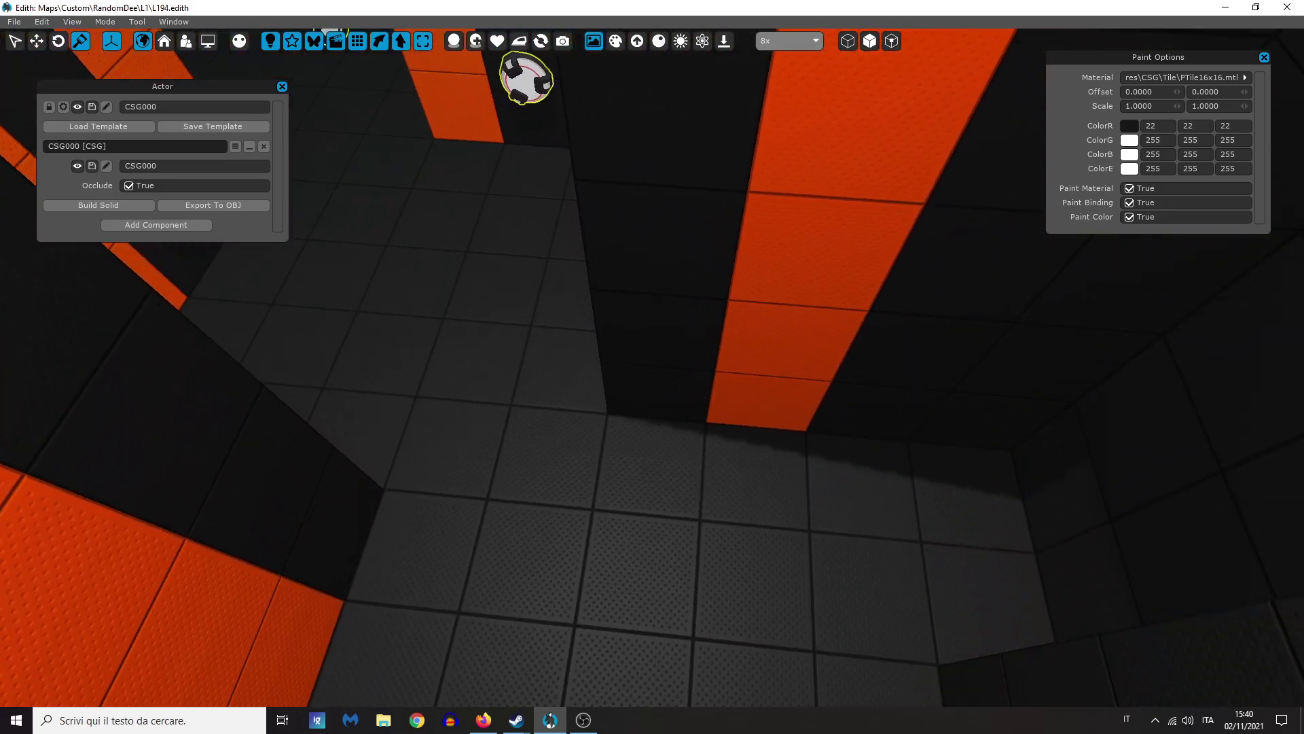
mouse_move(1005, 527)
right_mouse_down()
mouse_move(897, 524)
mouse_move(900, 462)
mouse_move(856, 452)
mouse_move(978, 496)
mouse_move(903, 499)
mouse_move(927, 520)
mouse_move(937, 612)
mouse_move(924, 619)
mouse_move(978, 612)
mouse_move(928, 612)
mouse_move(903, 571)
mouse_move(931, 568)
mouse_move(921, 544)
mouse_move(1039, 544)
mouse_move(914, 533)
right_mouse_up()
right_click_drag(1051, 437, 1008, 431)
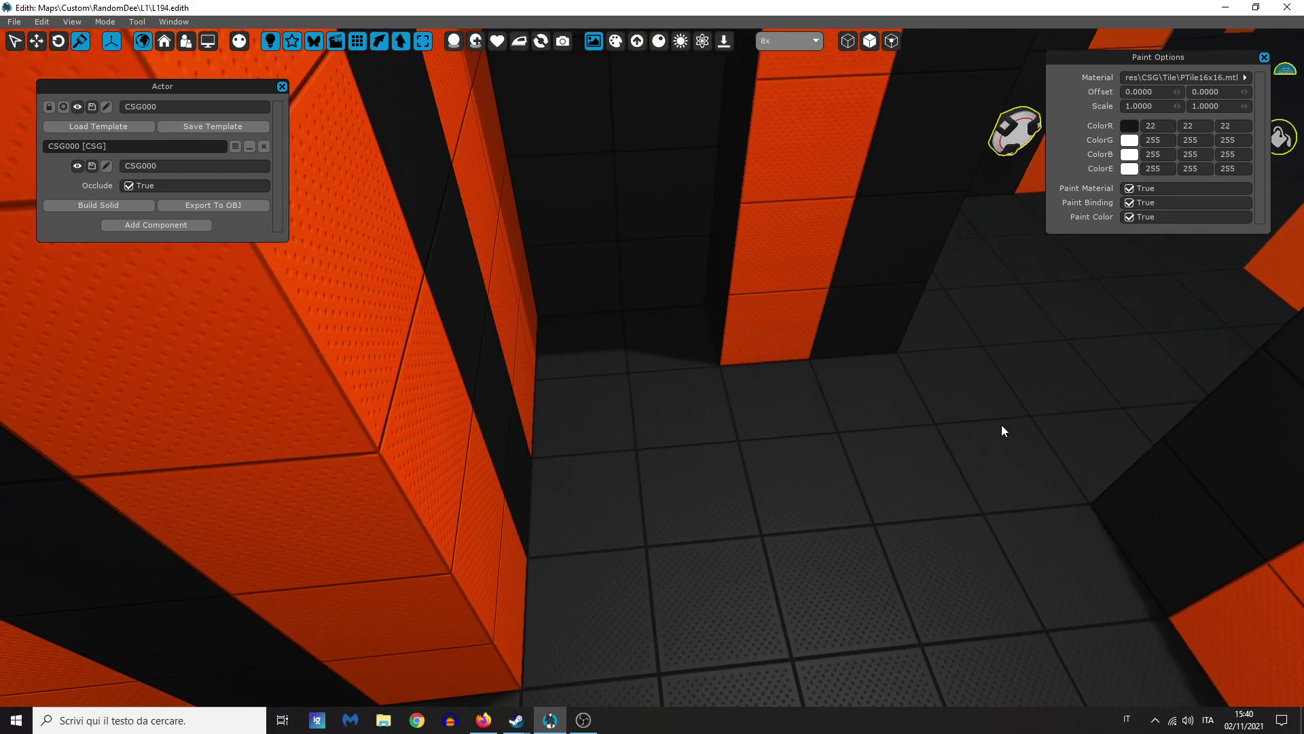
Step: Spawn a dynamic Creeper.templ from Templates\Bots in the first alcove
right_click(588, 356)
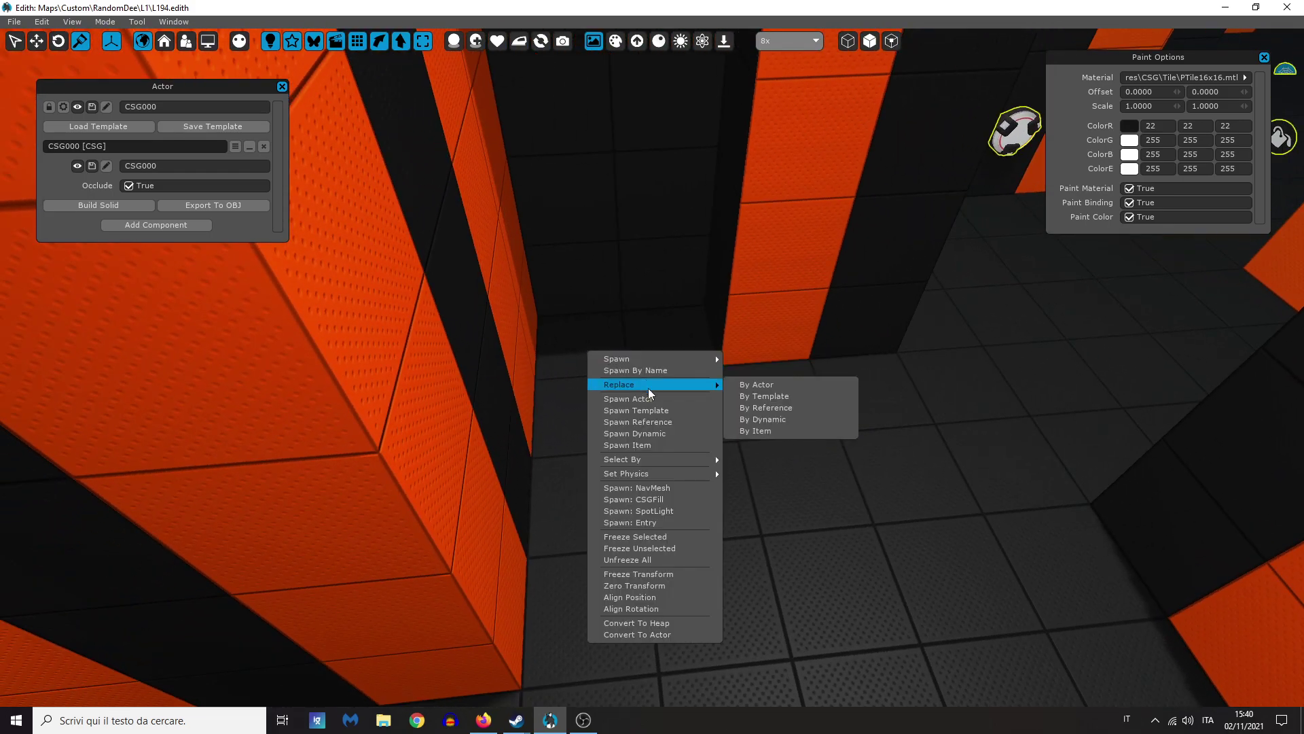
left_click(672, 433)
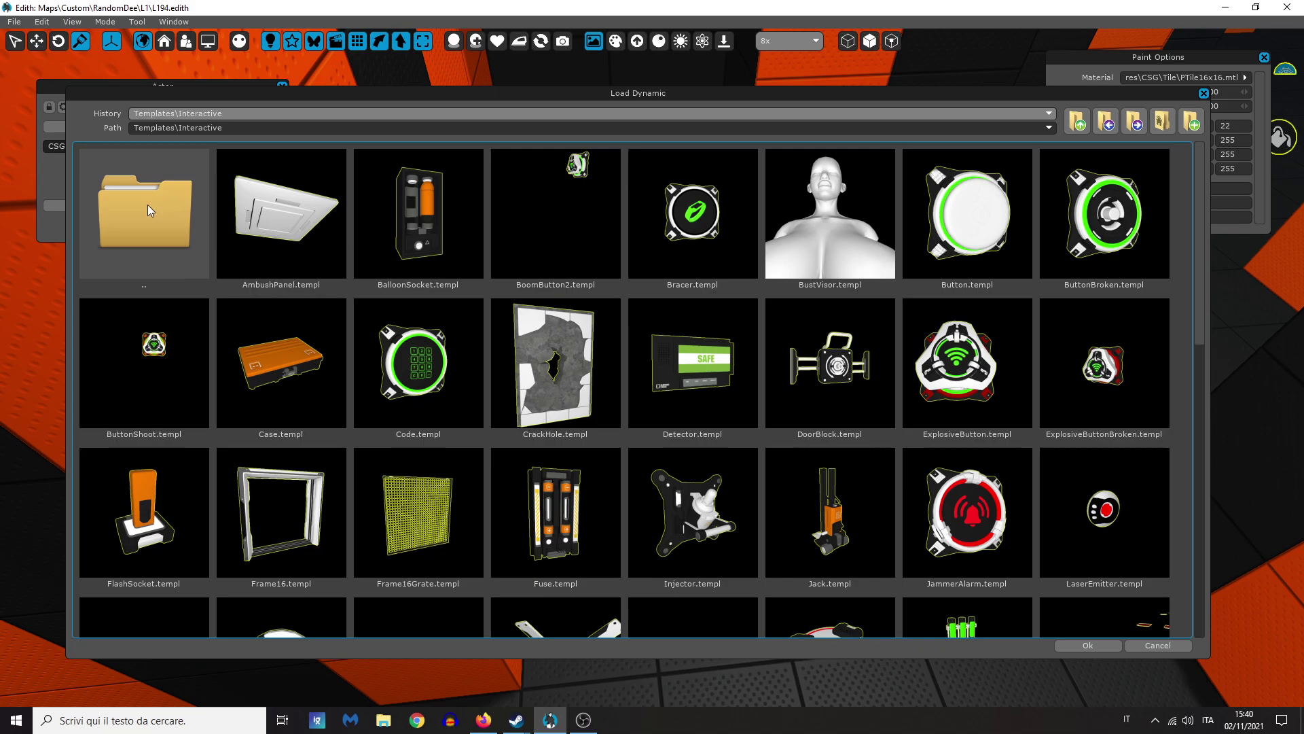
double_click(148, 205)
double_click(267, 238)
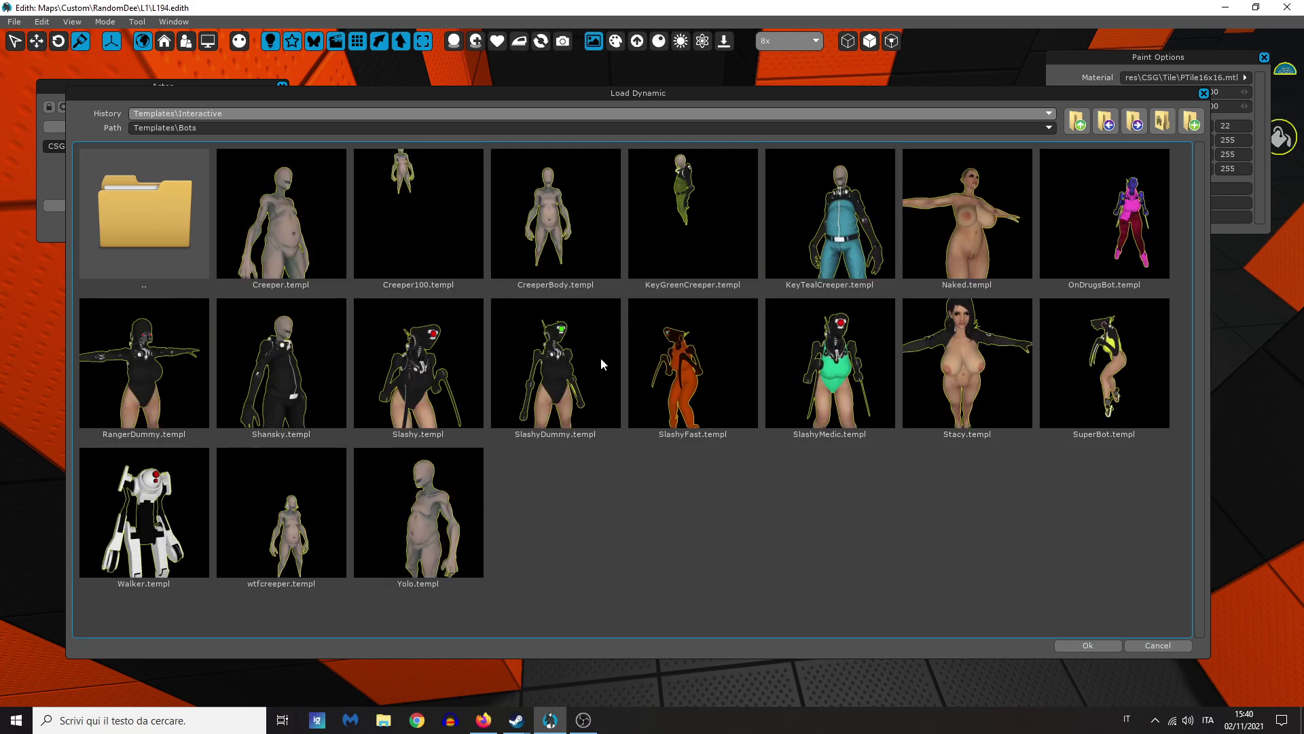
double_click(319, 233)
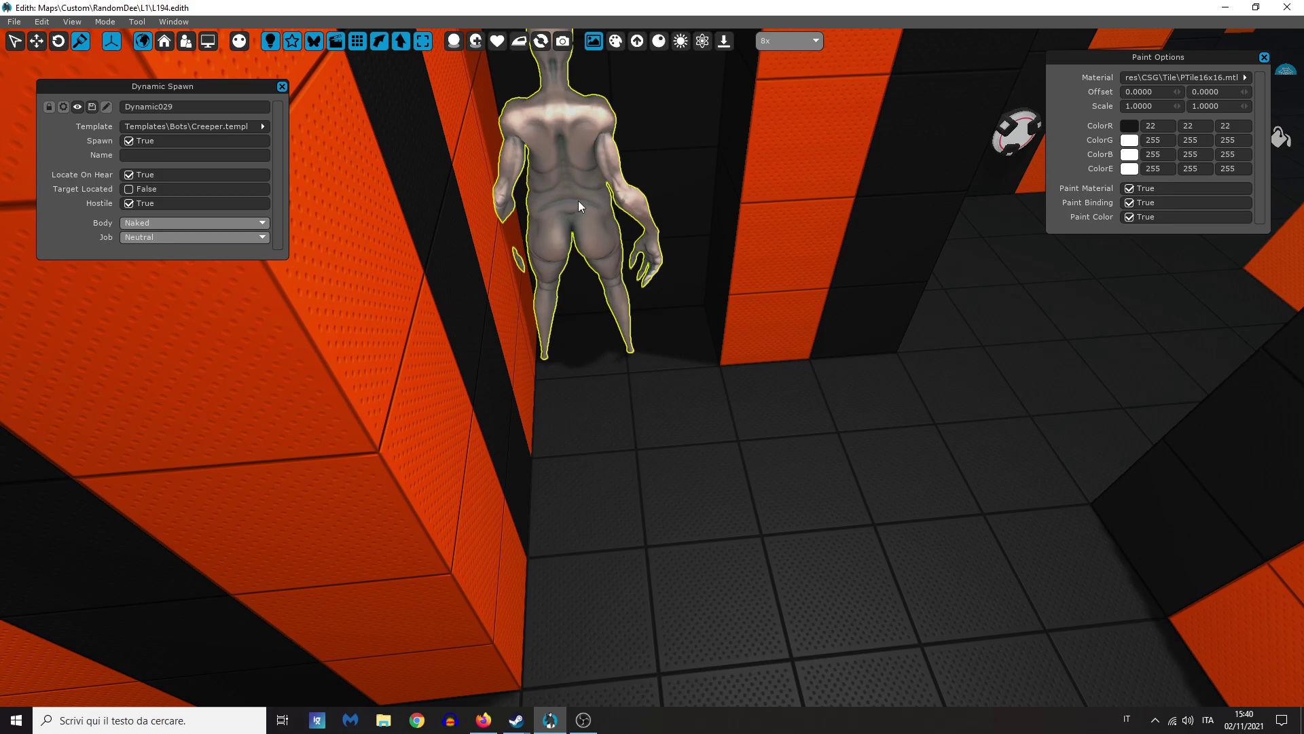
Step: Centre the creeper in the alcove and rotate it to face out into the corridor
left_click(37, 41)
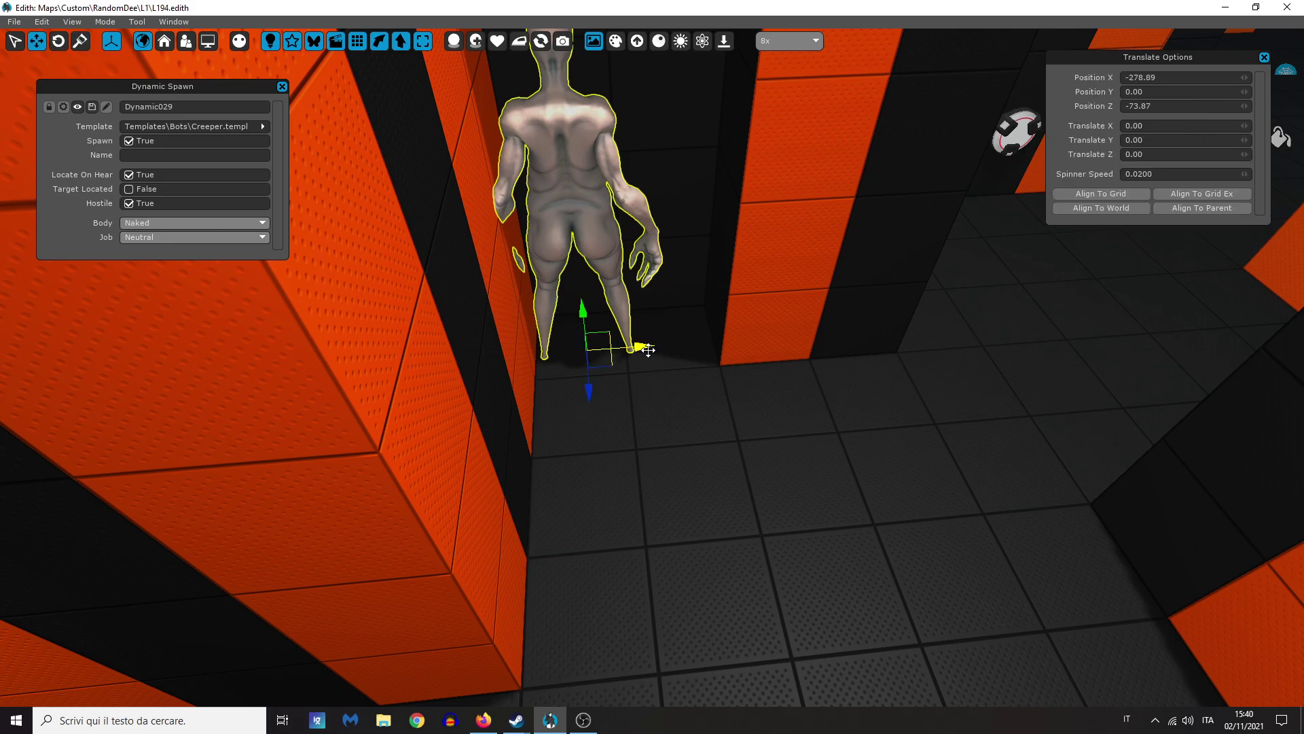
left_click_drag(648, 349, 680, 352)
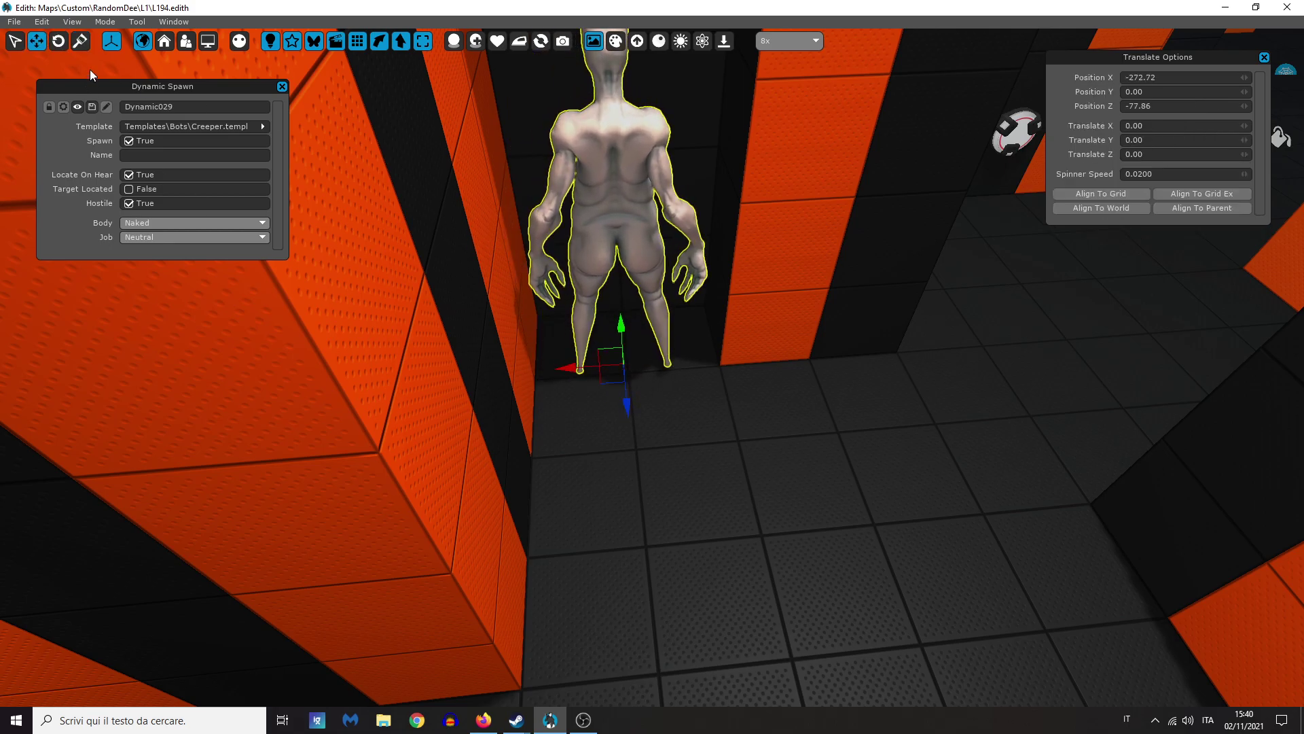
left_click(57, 44)
left_click_drag(598, 409, 711, 194)
left_click(1127, 165)
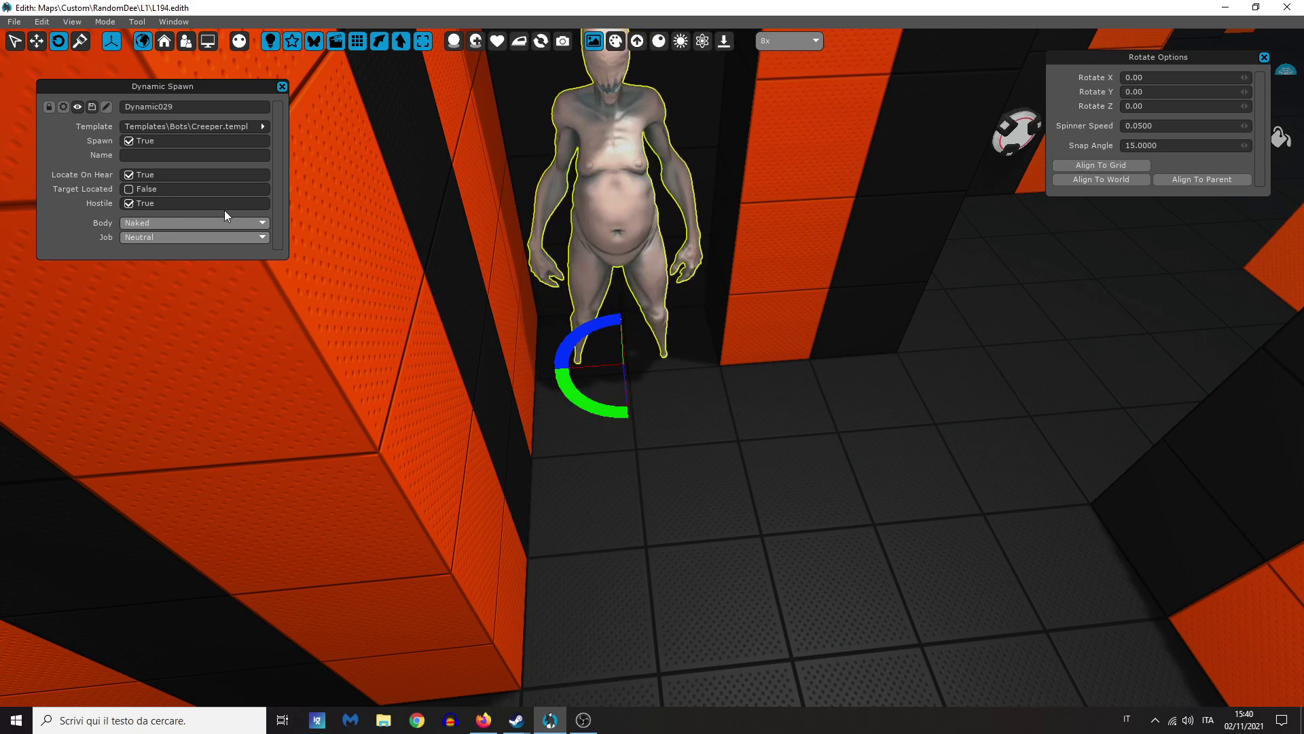
left_click(37, 41)
left_click_drag(607, 372, 629, 379)
Step: Rename the creeper spawn dCreeper1, duplicate it and move the copy into the opposite alcove
double_click(186, 108)
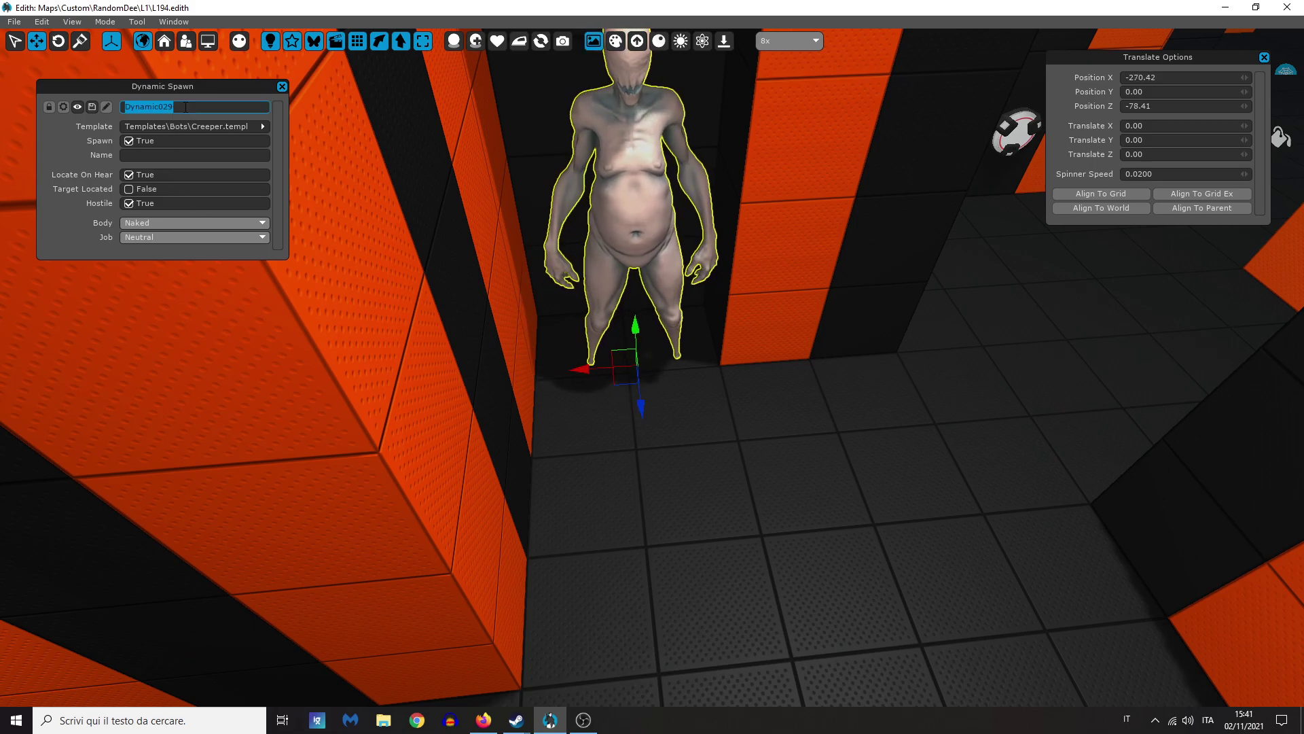
type("dCreeper030")
left_click_drag(646, 414, 656, 639)
key("ctrl+d")
right_click_drag(642, 583, 775, 586)
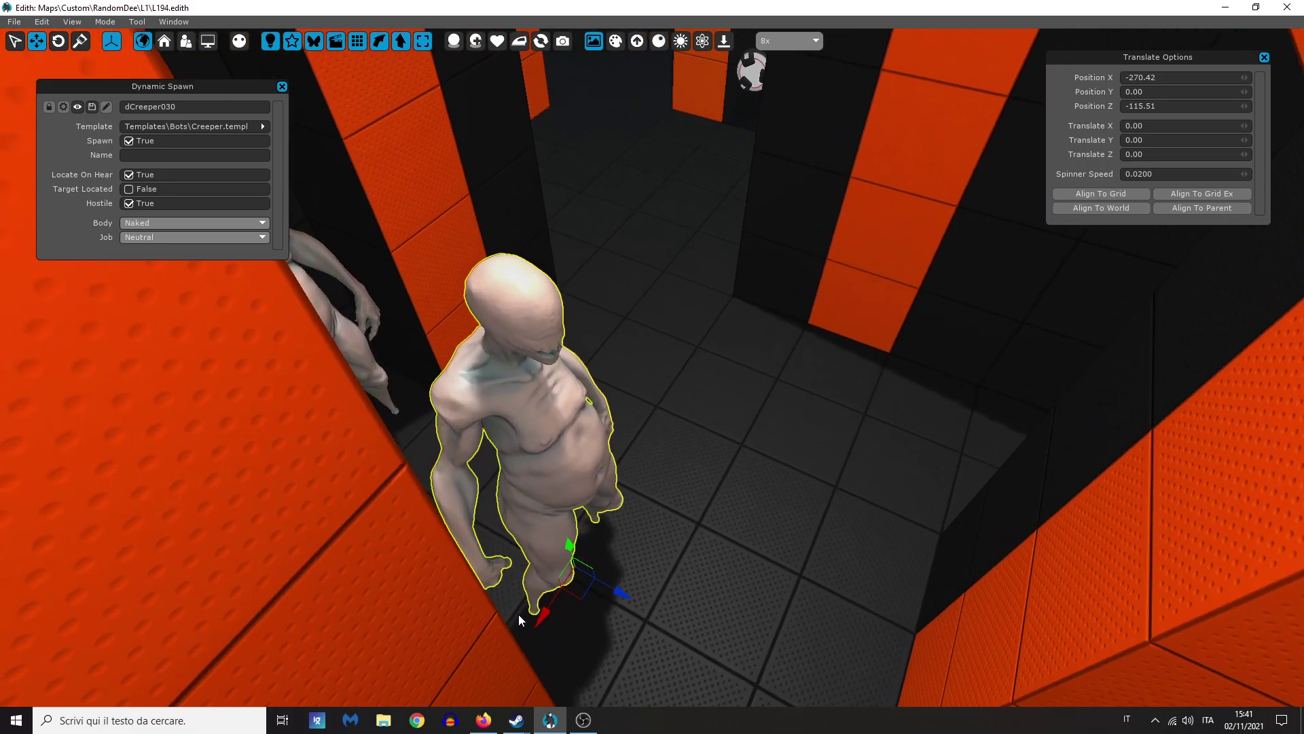
left_click_drag(539, 615, 1098, 473)
right_click_drag(865, 460, 773, 463)
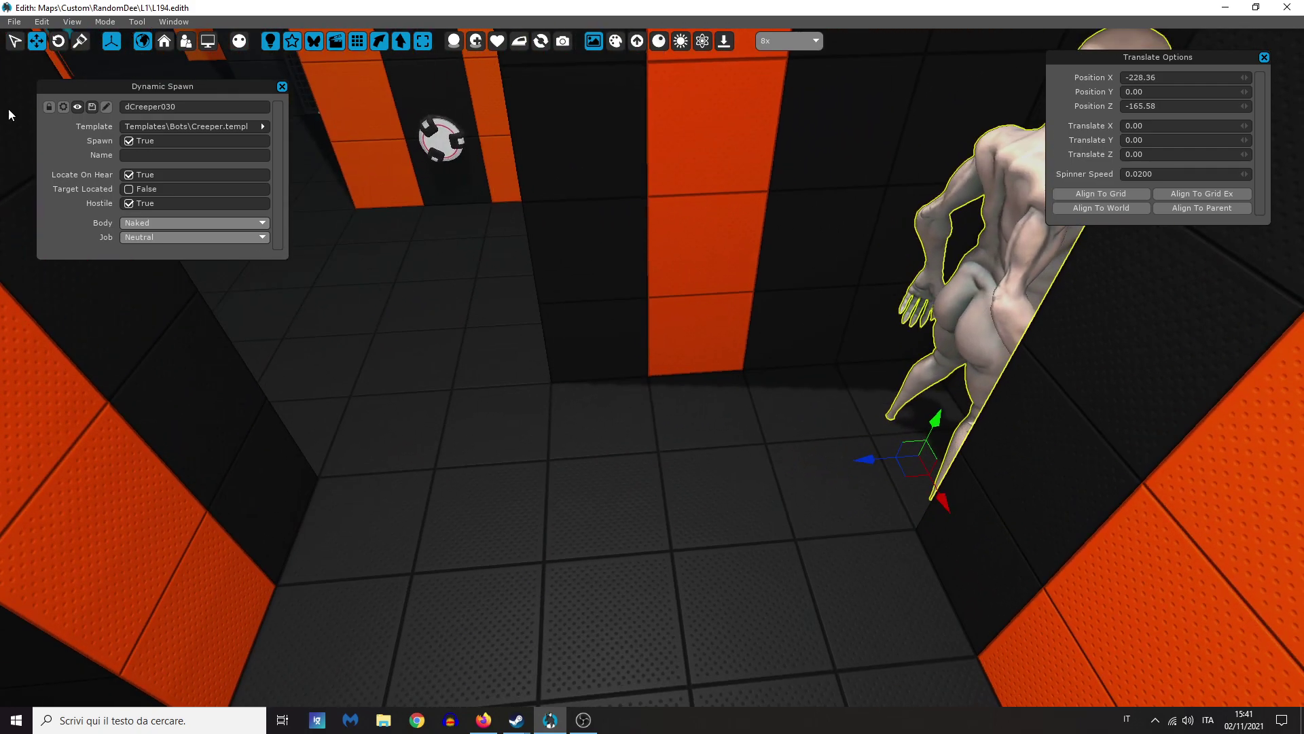
Step: Rotate the duplicated creeper to face out of its alcove and centre it between the side walls
left_click(64, 43)
left_click_drag(949, 516, 1064, 213)
left_click(1115, 165)
right_click_drag(850, 349, 3, 144)
left_click(36, 40)
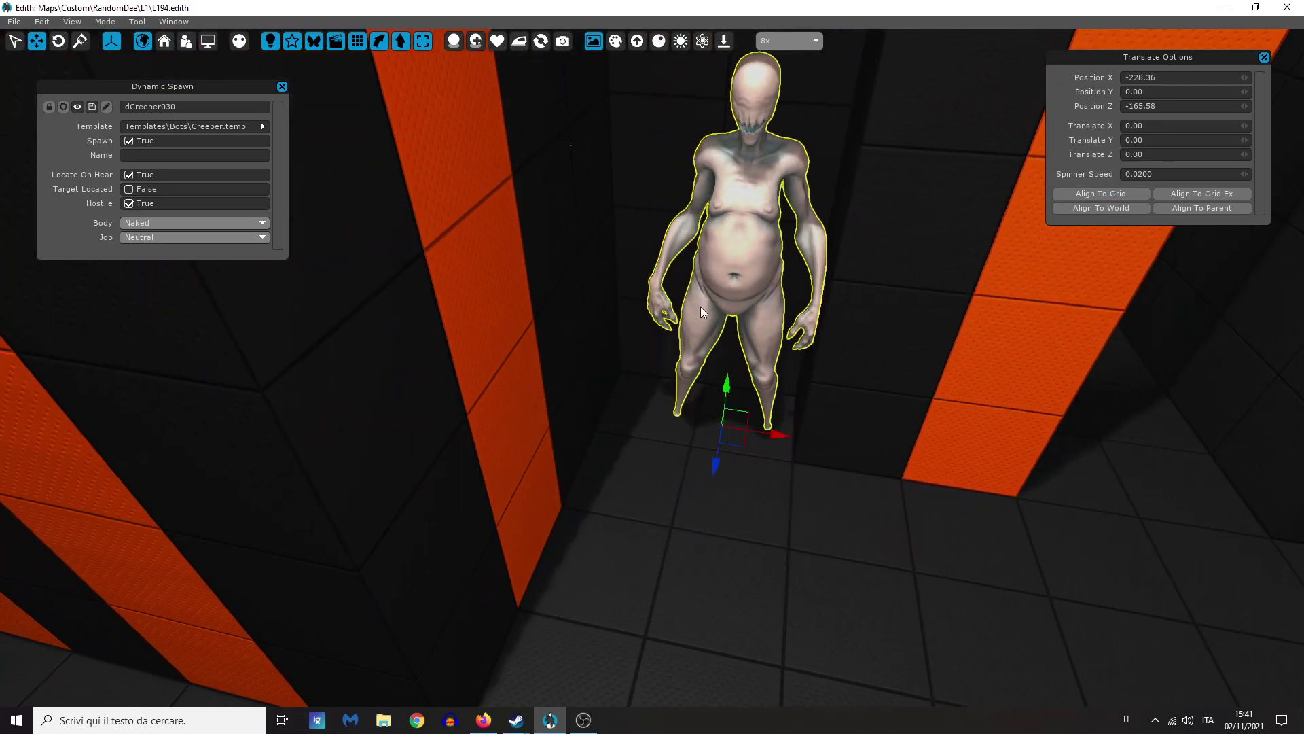
left_click_drag(782, 433, 756, 429)
right_click_drag(731, 451, 246, 191)
Step: Rename the duplicated creeper dCreeper2 and turn off its Spawn and Hostile options
left_click(188, 111)
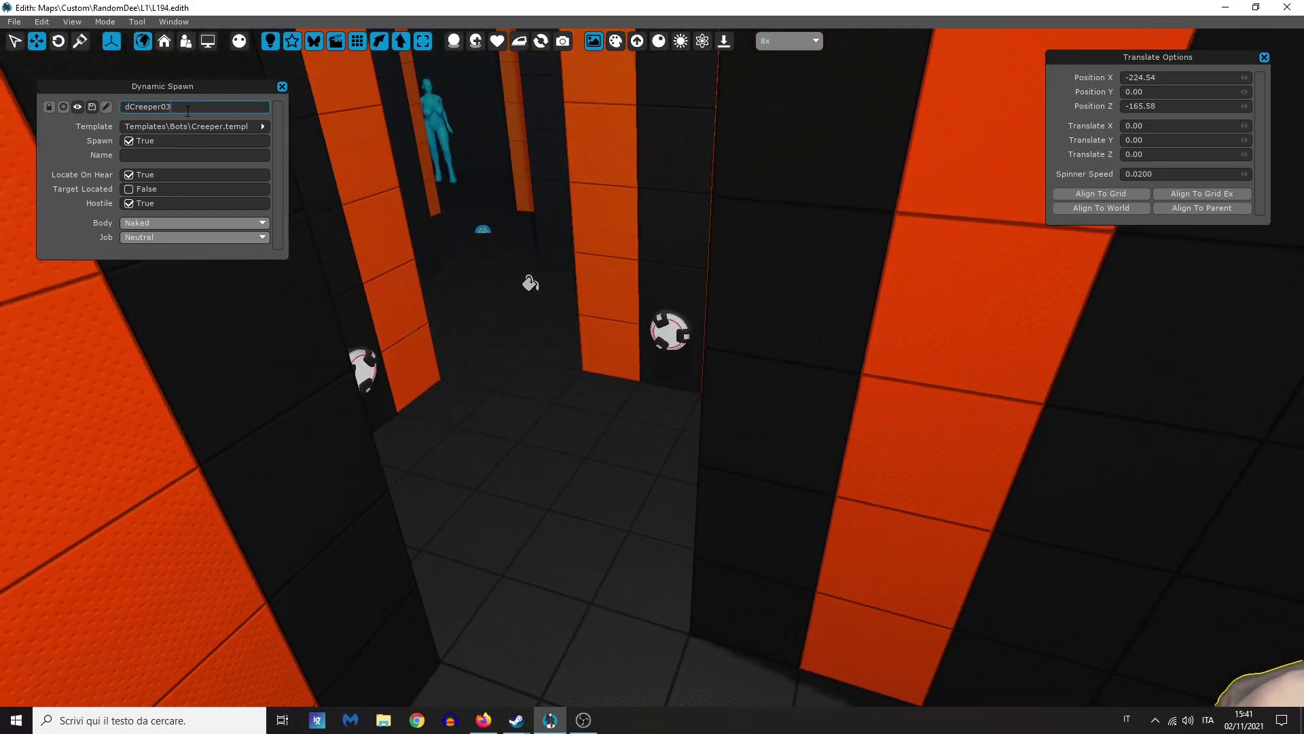
type("2")
key("Return")
left_click(128, 140)
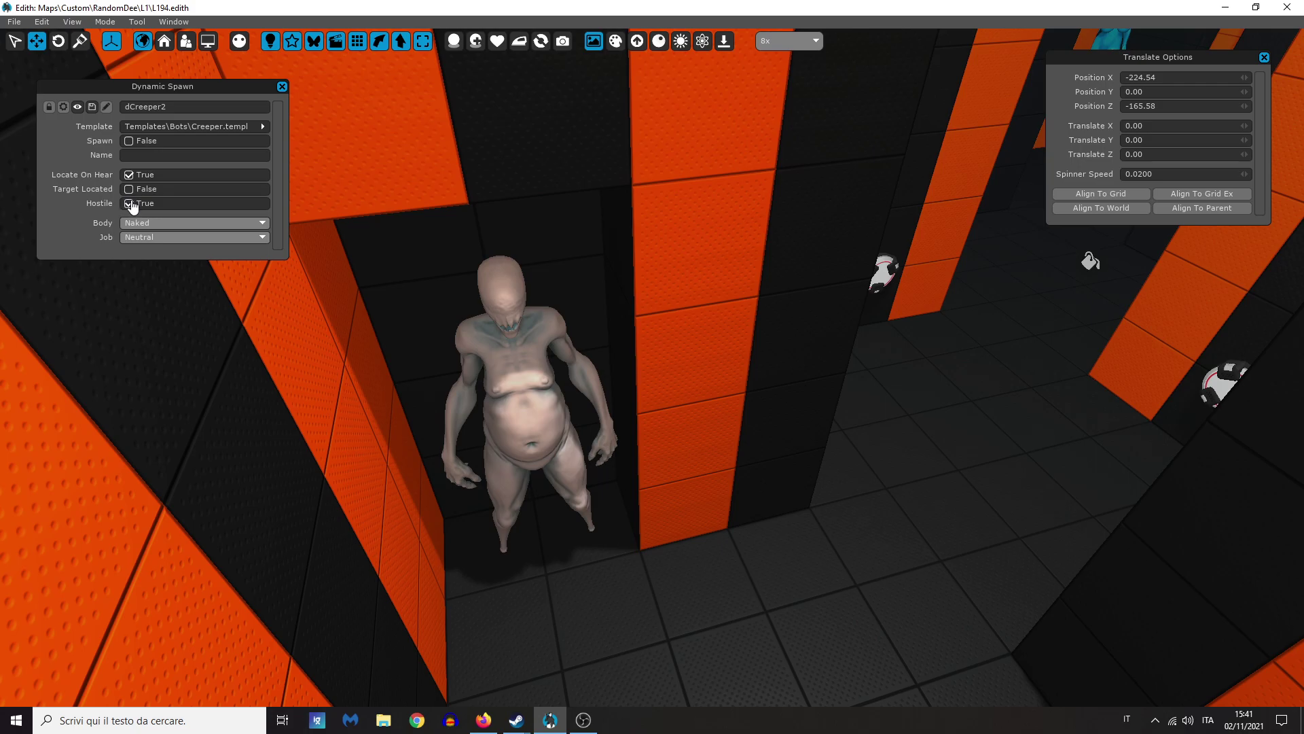
mouse_move(597, 268)
right_mouse_down()
mouse_move(836, 224)
mouse_move(597, 268)
right_mouse_up()
Step: Turn off Spawn, Locate On Hear and Hostile for dCreeper1, and Locate On Hear for dCreeper2
left_click(528, 207)
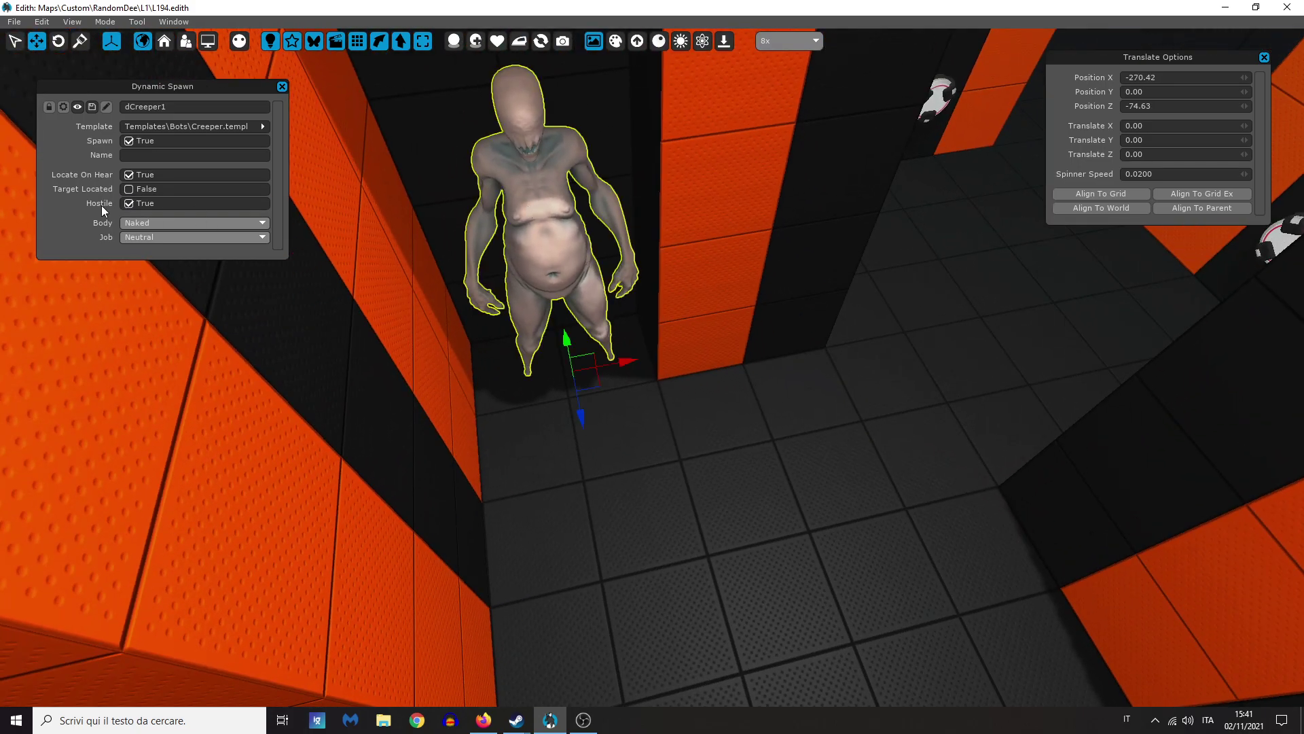
left_click(129, 175)
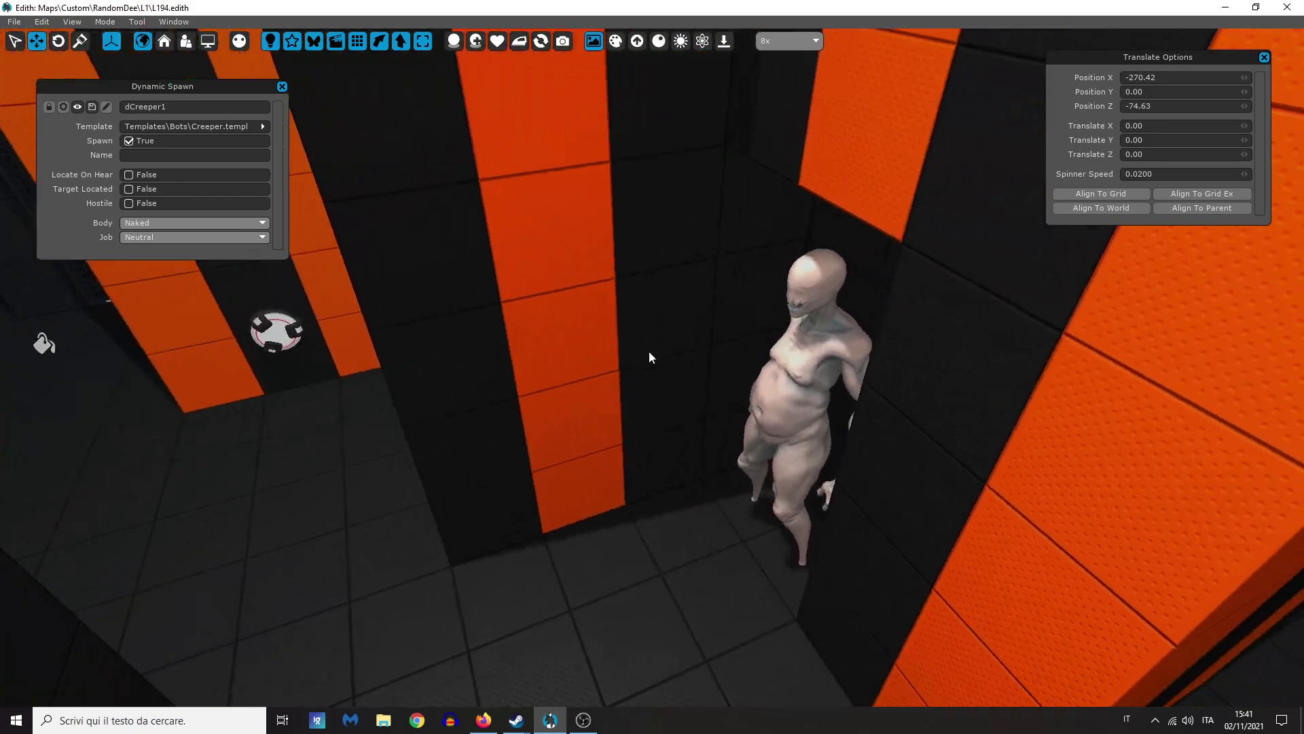
left_click(804, 397)
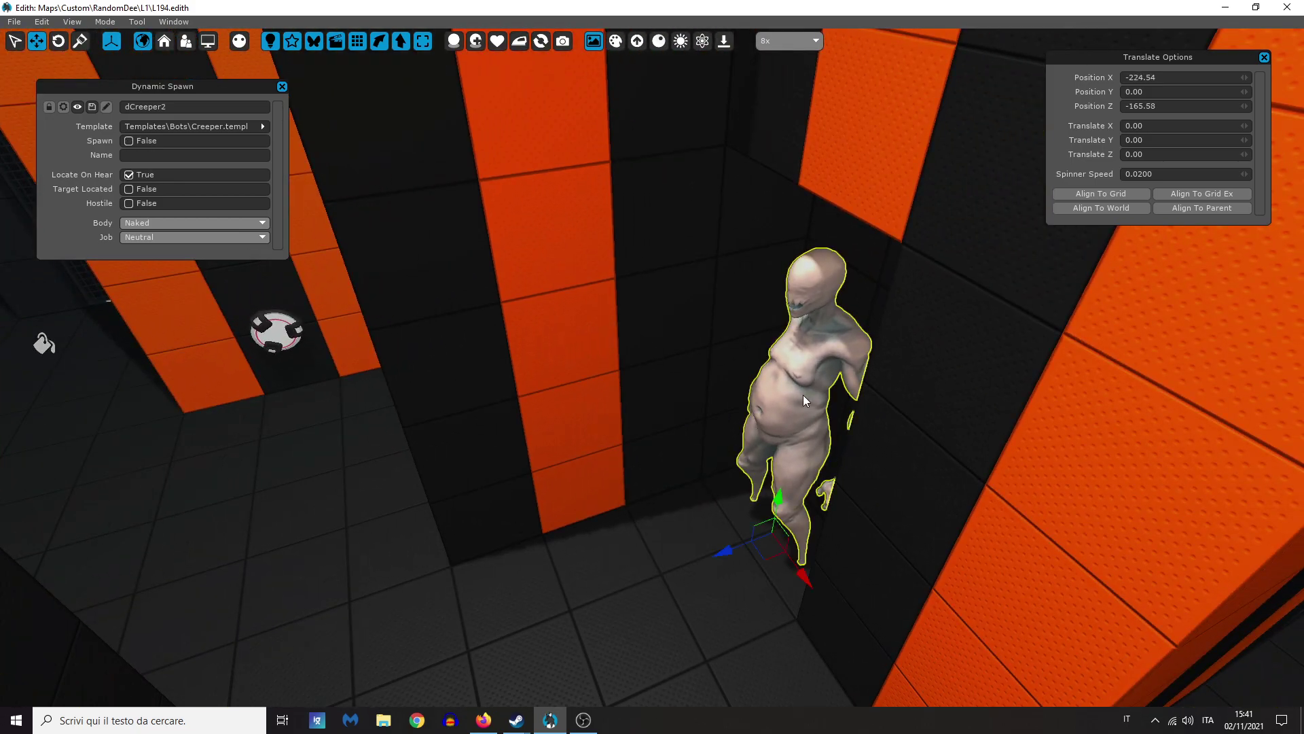
left_click(129, 175)
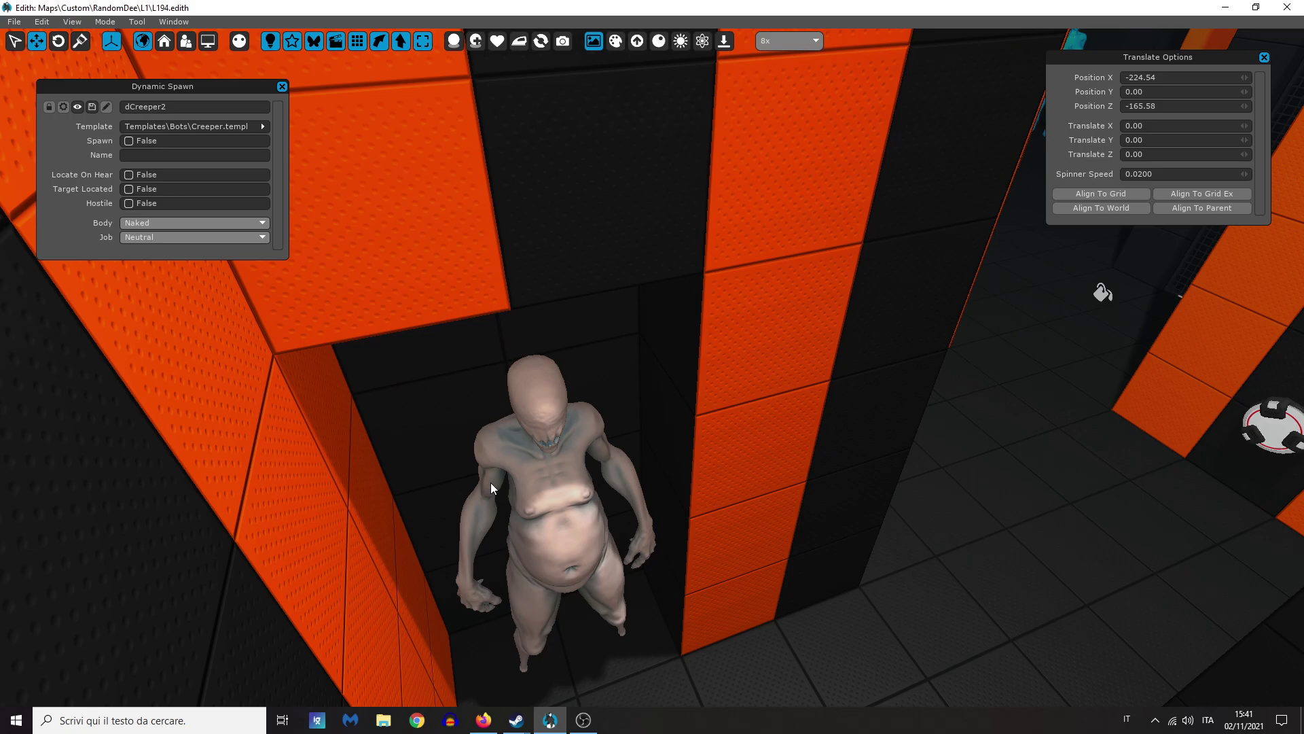
left_click(531, 505)
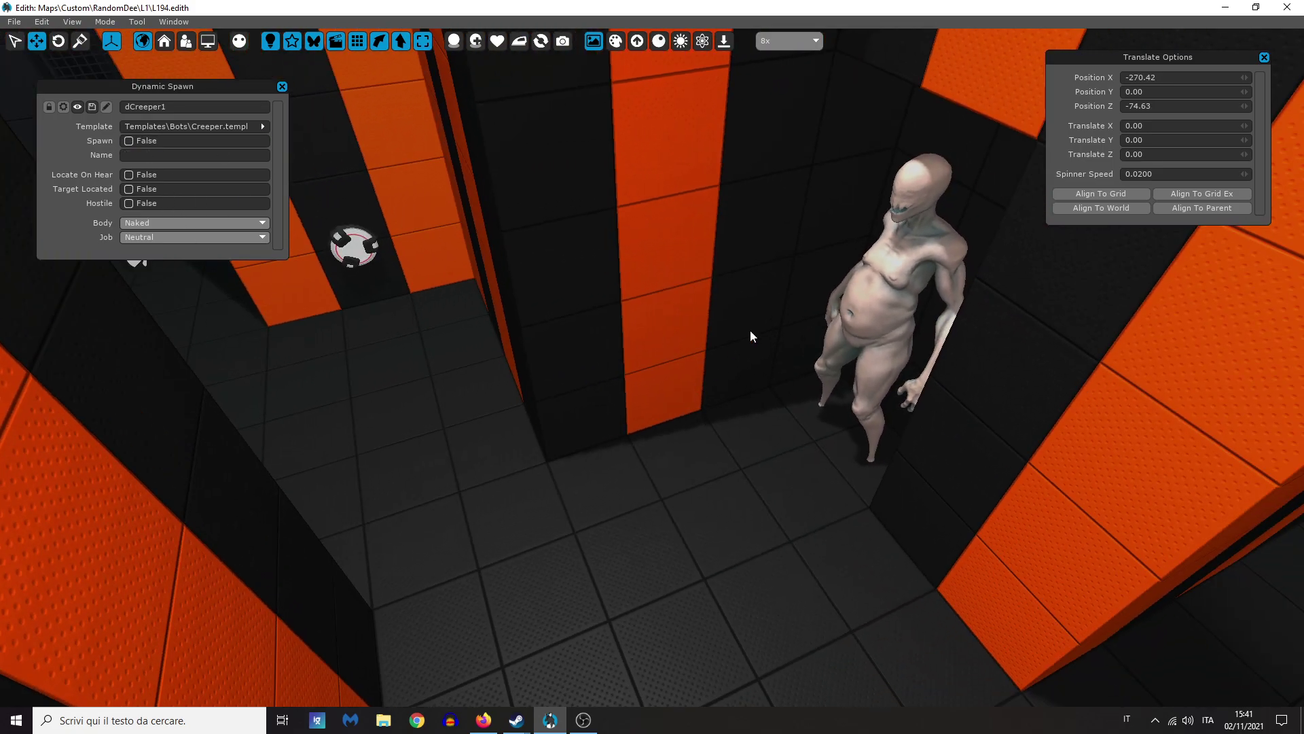
Step: Copy the name dCreeper2 and open the scene node graph at the existing mine-spawning node group
left_click(857, 295)
double_click(170, 107)
key("ctrl+c")
left_click(829, 339)
key("g")
scroll(747, 357, "down", 4)
scroll(516, 374, "up", 6)
middle_click_drag(191, 362, 486, 365)
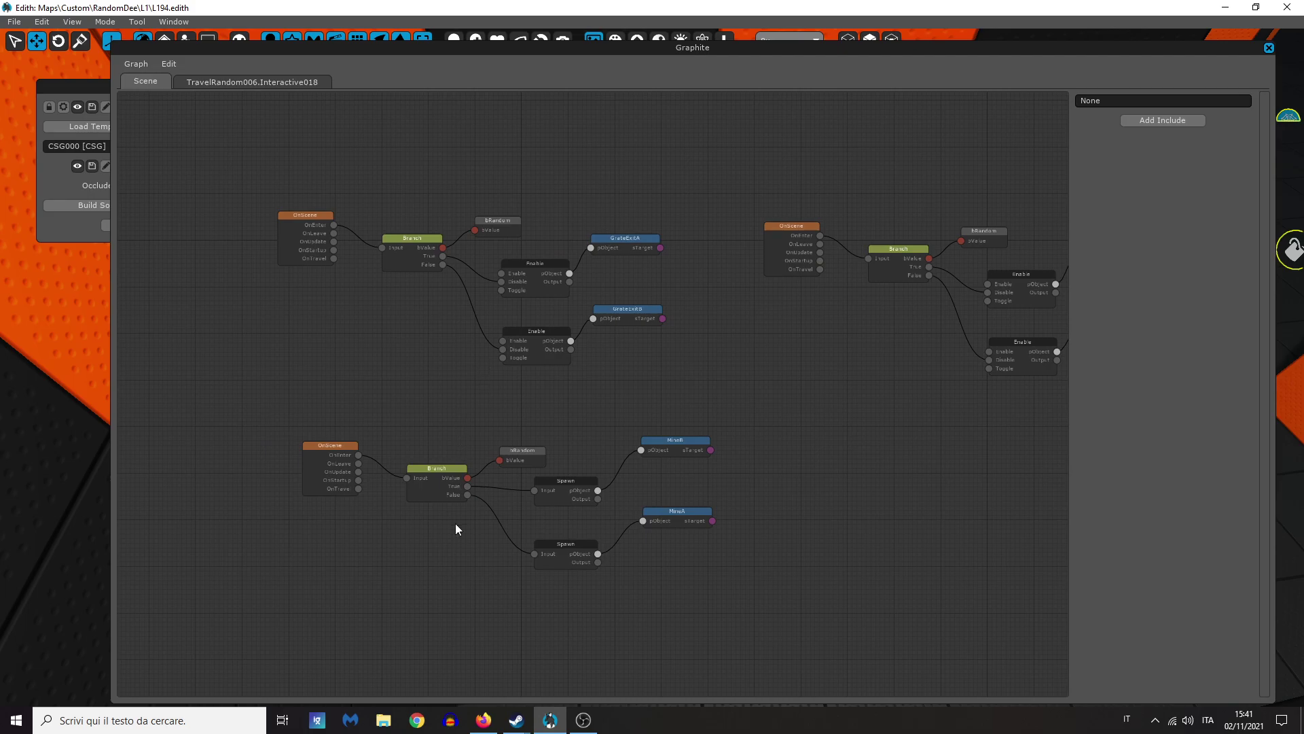
Step: Add a pLocate node below the mine-spawning group and set its name and target to dCreeper2
middle_click_drag(455, 529, 443, 161)
right_click(413, 343)
mouse_move(447, 473)
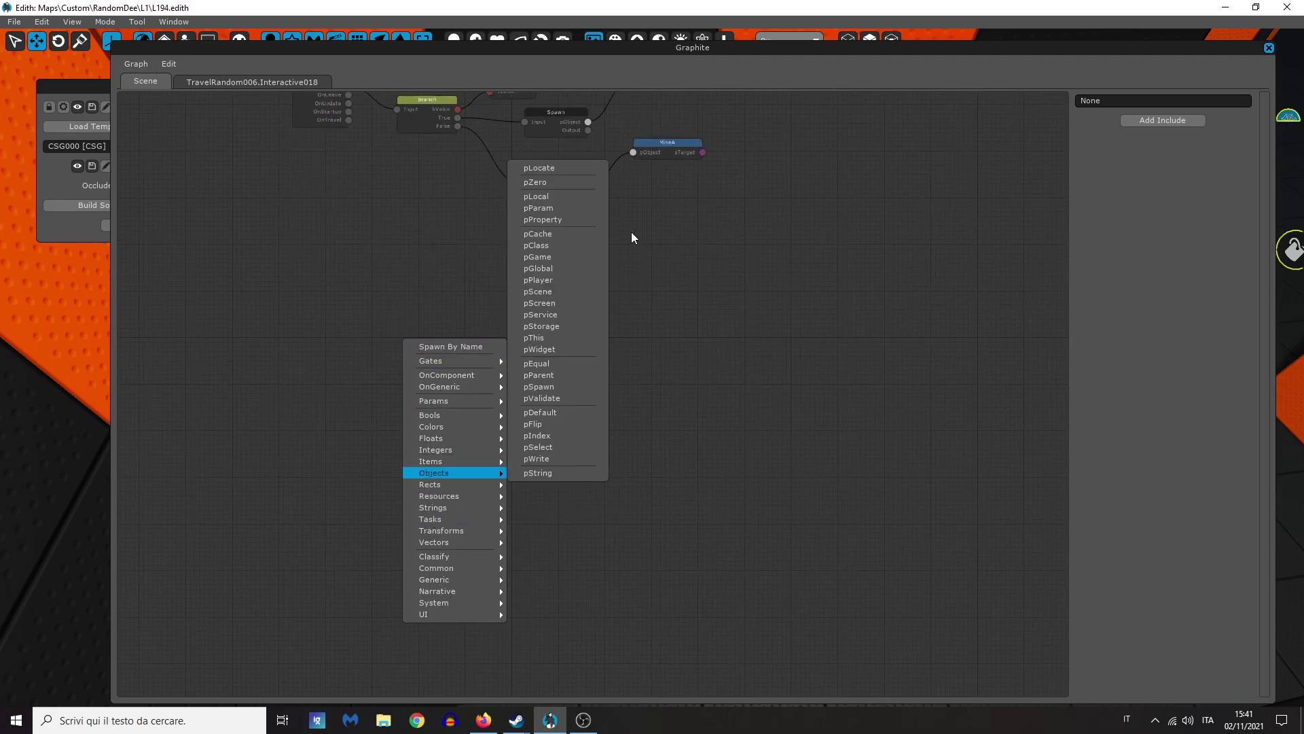
left_click(584, 169)
double_click(1228, 118)
key("ctrl+v")
left_click(1219, 140)
key("ctrl+v")
left_click(940, 299)
Step: Duplicate the dCreeper2 locate node and change the copy's name and target to dCreeper1
left_click(436, 354)
key("ctrl+v")
left_click_drag(602, 391, 484, 401)
scroll(484, 401, "up", 3)
middle_click_drag(524, 401, 607, 378)
left_click(1194, 118)
key("BackSpace")
type("1")
key("Tab")
key("Right")
key("BackSpace")
type("1")
key("Return")
Step: Copy the mine group's OnScene node and place the copy beside the two creeper locate nodes
scroll(435, 231, "down", 3)
middle_click_drag(308, 252, 389, 309)
scroll(552, 271, "up", 1)
left_click_drag(567, 261, 475, 151)
left_click_drag(510, 229, 462, 116)
key("ctrl+c")
key("ctrl+v")
left_click_drag(564, 391, 514, 439)
left_click(568, 413)
Step: Add an iWrite node between OnScene and the creeper nodes and connect its Input to OnEnter
scroll(565, 439, "up", 2)
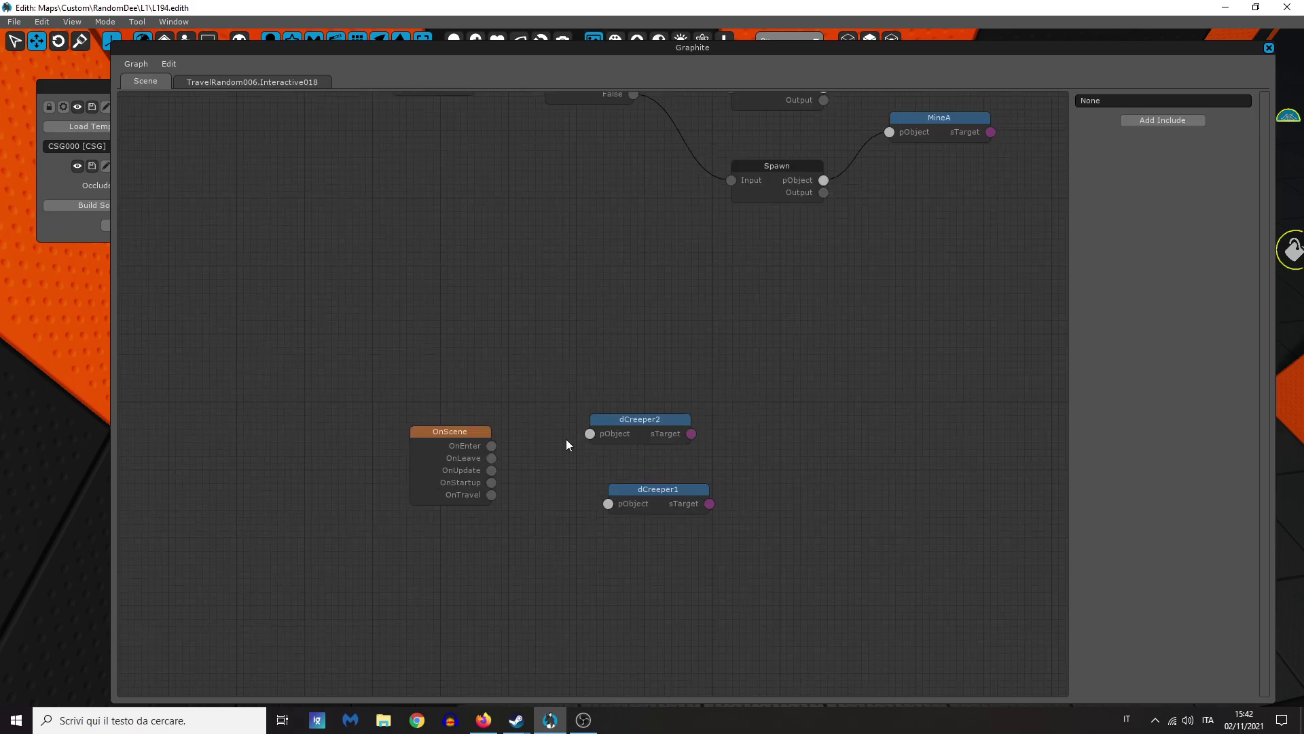
right_click(523, 385)
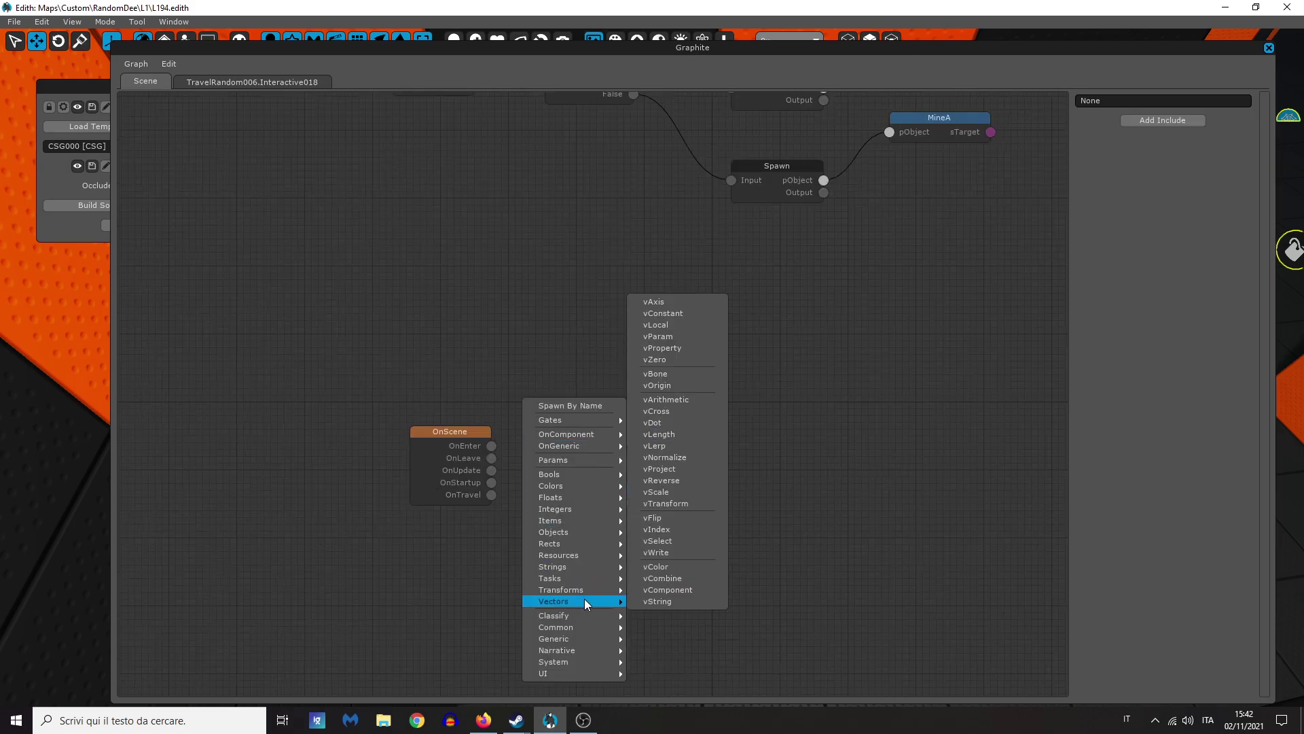
mouse_move(594, 512)
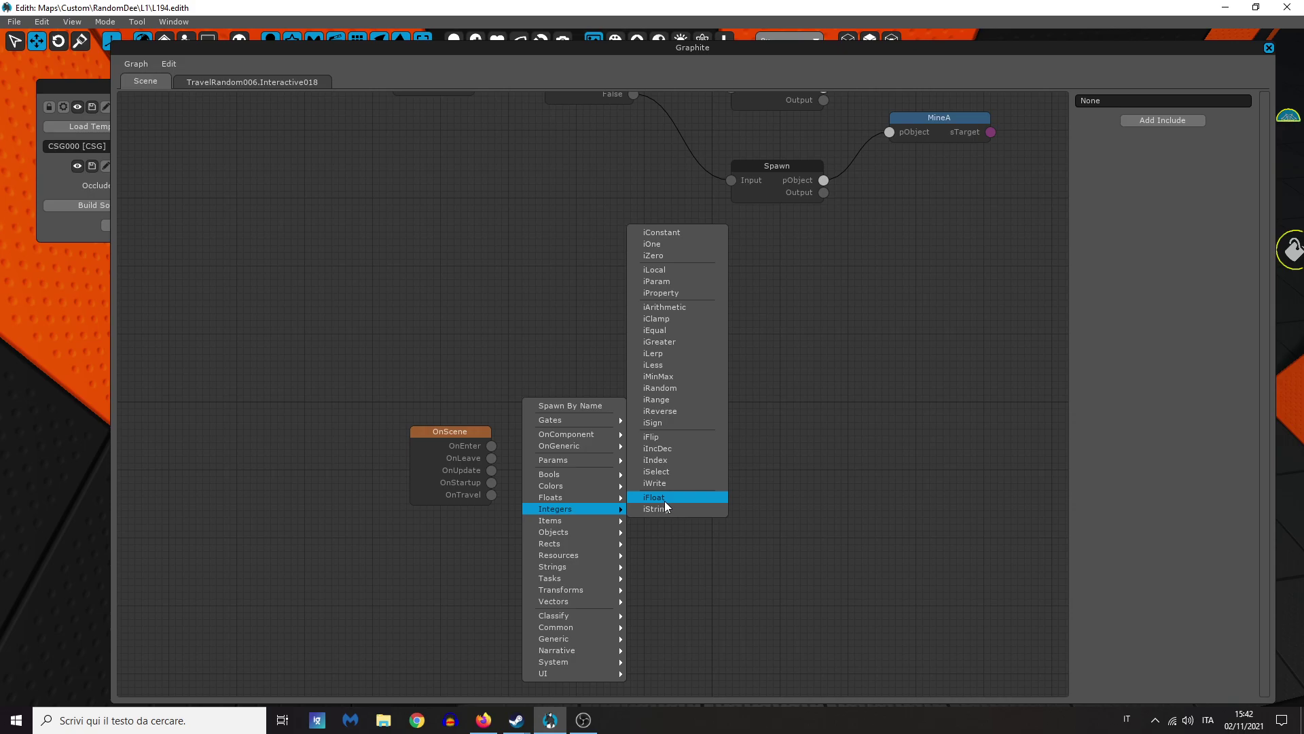
left_click(669, 484)
left_click_drag(704, 575, 915, 443)
left_click_drag(518, 379, 639, 441)
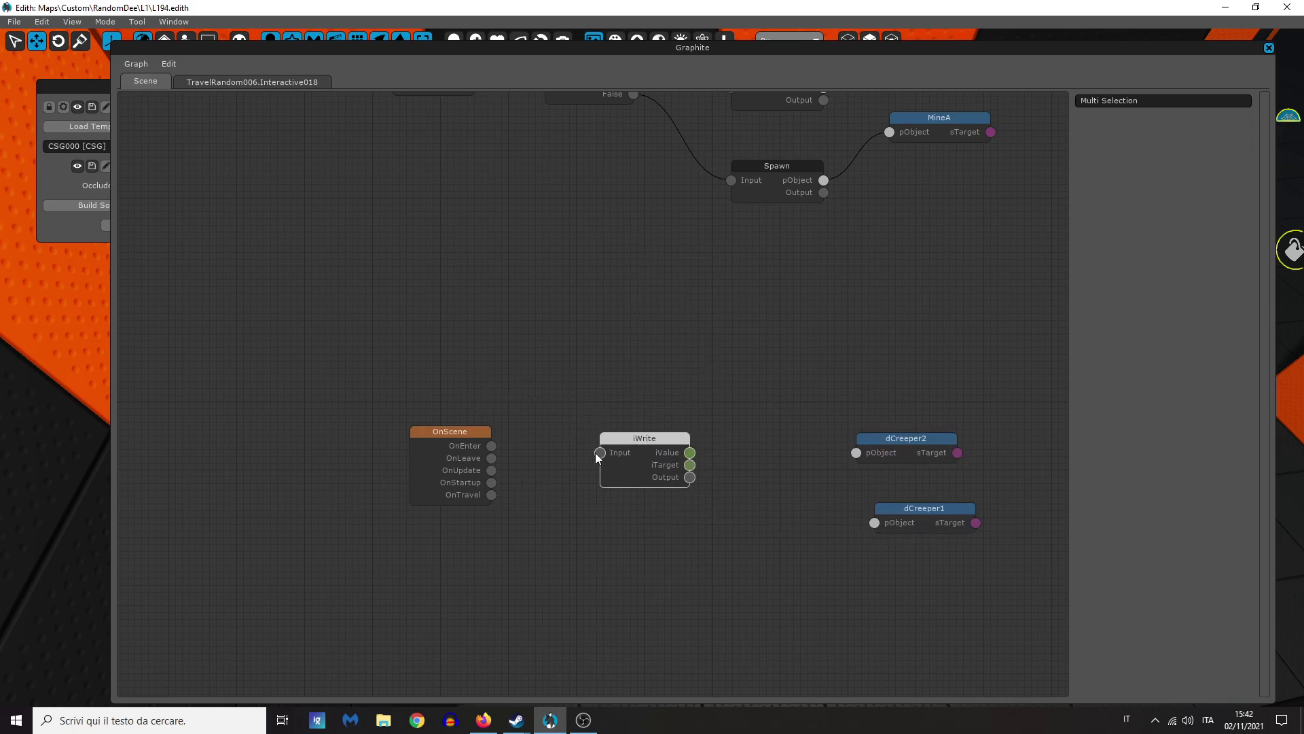
left_click_drag(506, 446, 491, 446)
left_click(637, 379)
Step: Add an iRandom node, connect it to iWrite's iValue and set its range
scroll(460, 305, "down", 3)
right_click(459, 299)
mouse_move(525, 412)
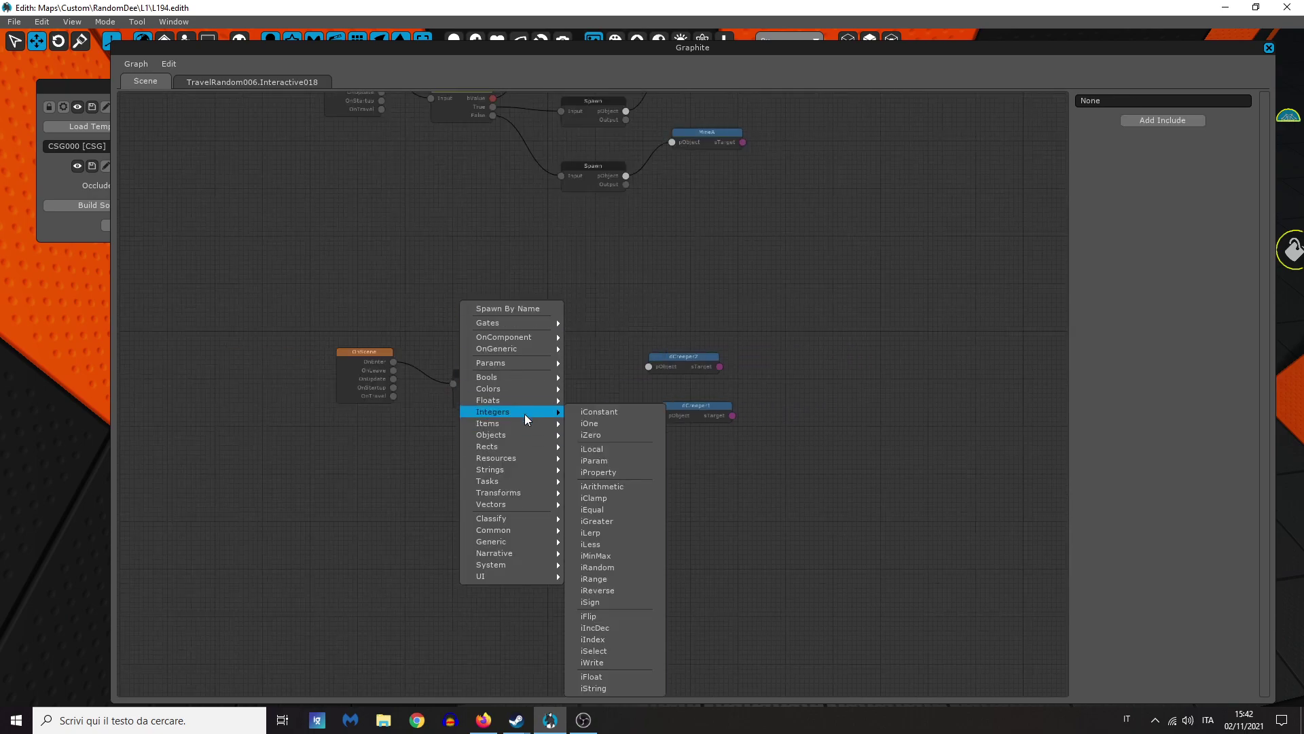
left_click(631, 567)
left_click_drag(506, 330, 579, 332)
left_click_drag(516, 384, 575, 343)
left_click(583, 391)
scroll(586, 390, "up", 3)
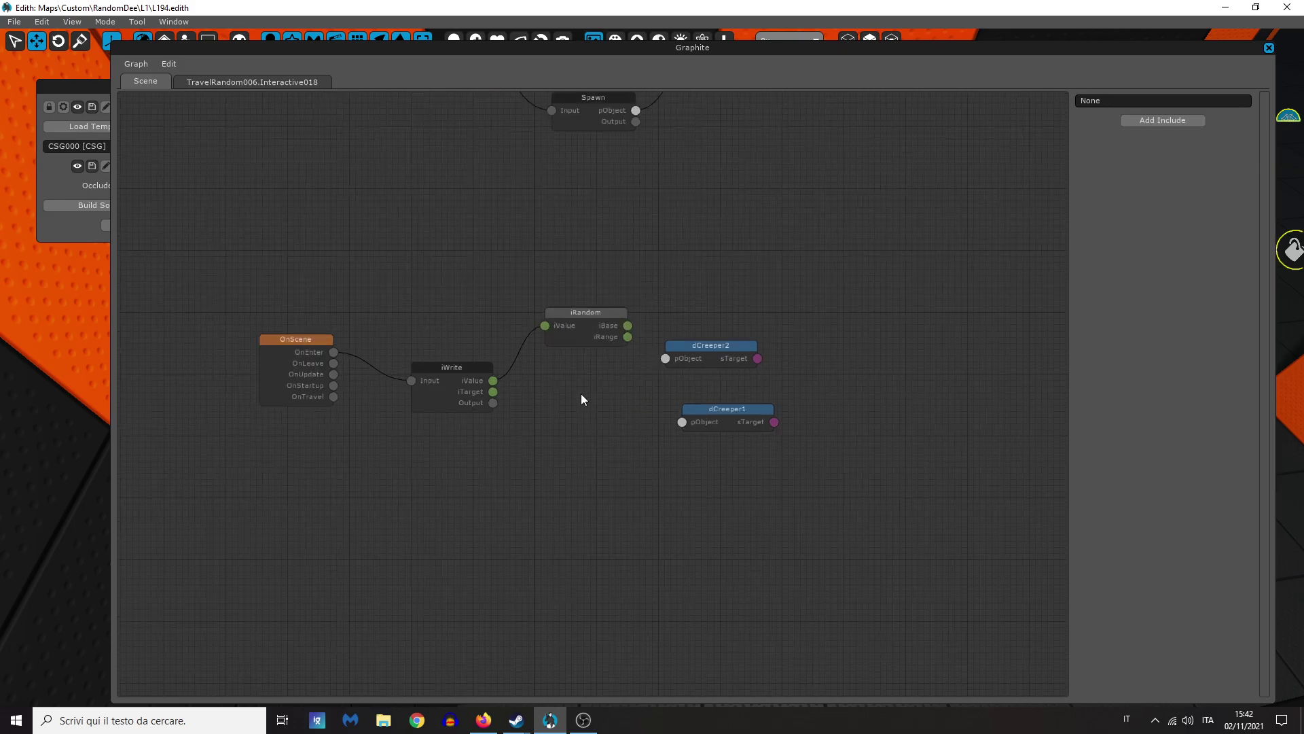
left_click(527, 292)
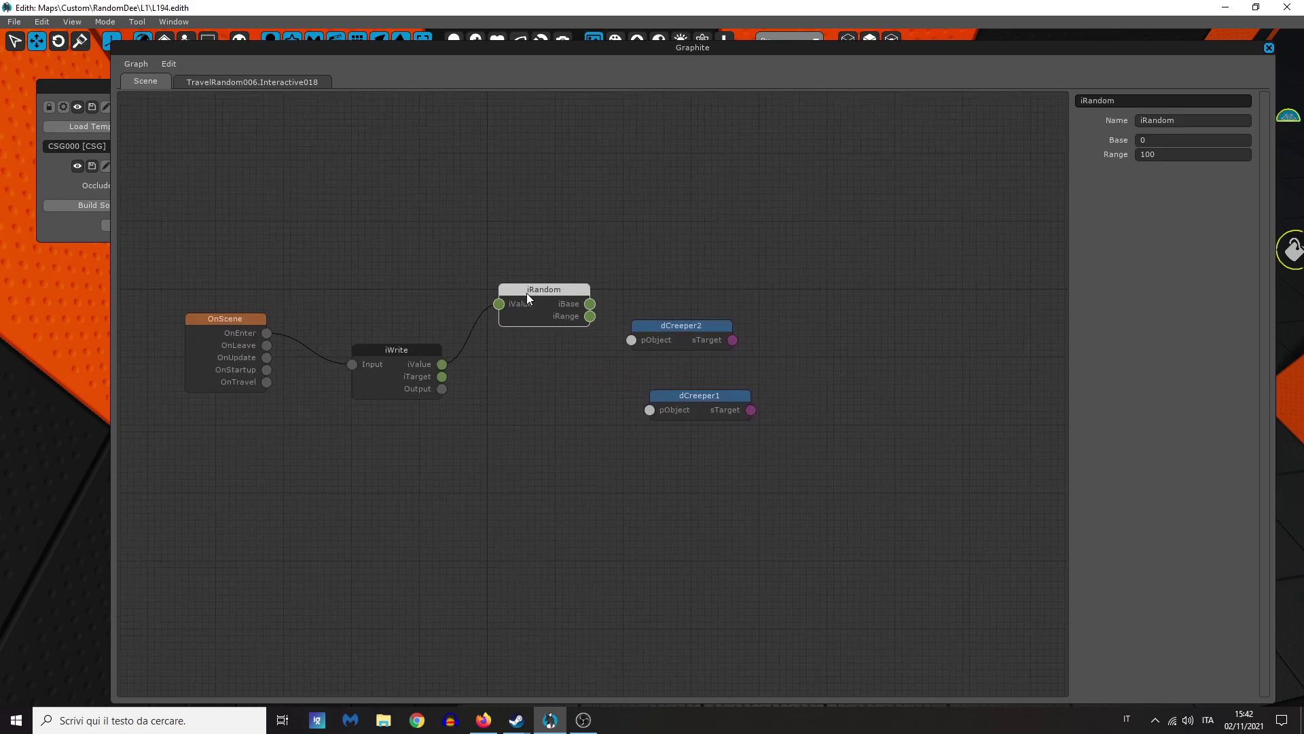
left_click(1180, 154)
left_click(911, 452)
Step: Add an iLocal node with target spawnCreeper and name it ispawnCreeper
right_click(531, 373)
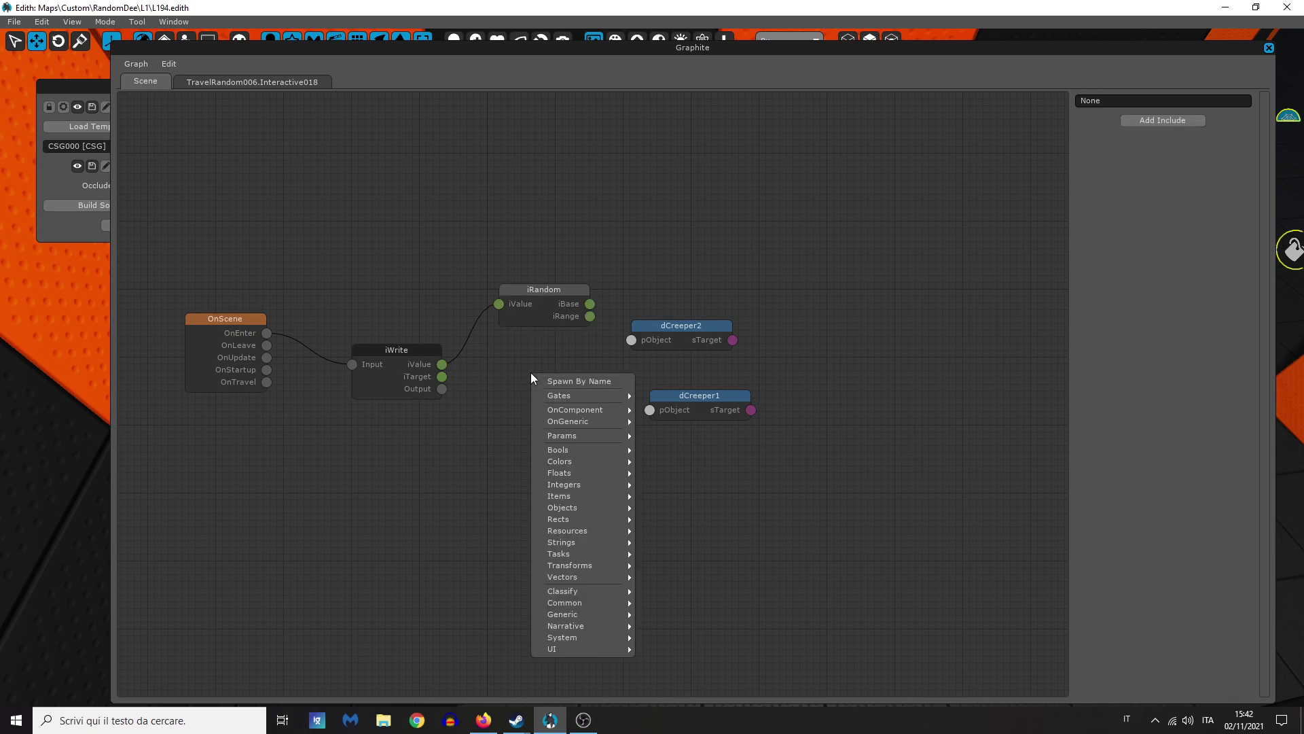
mouse_move(601, 484)
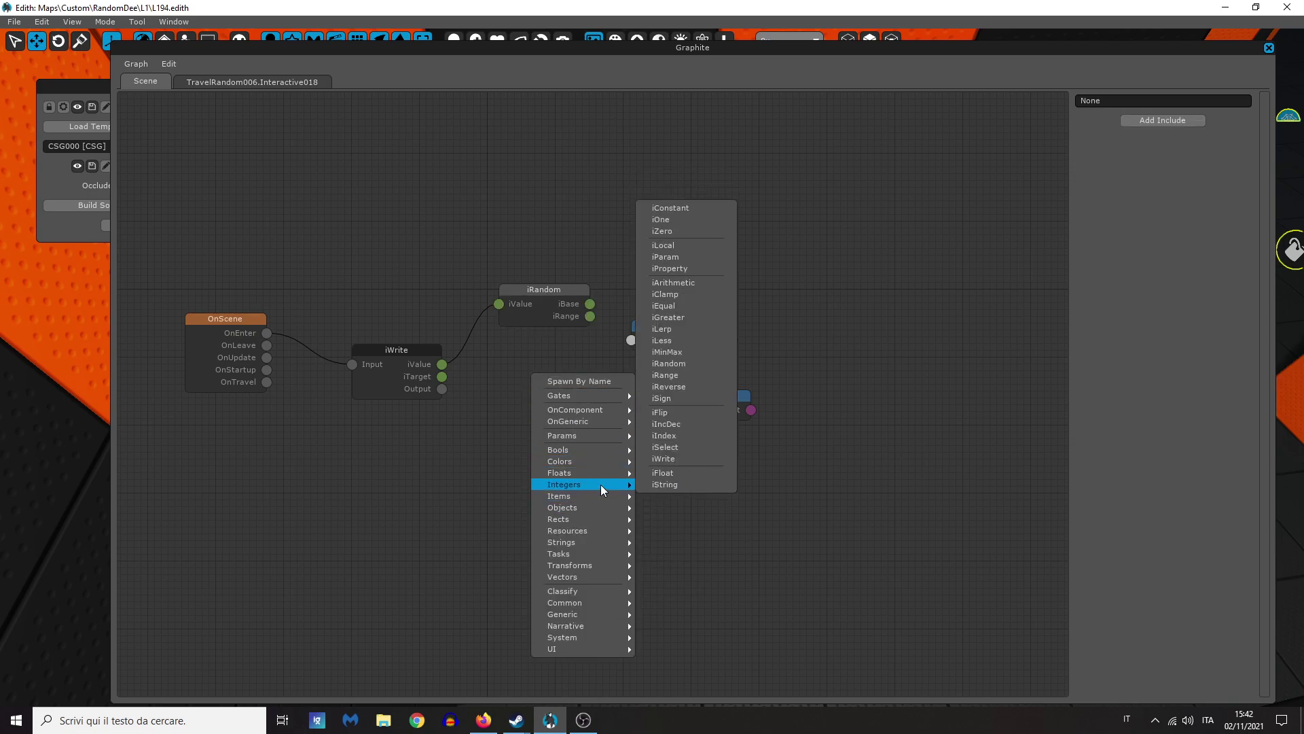
left_click(713, 247)
left_click(1195, 144)
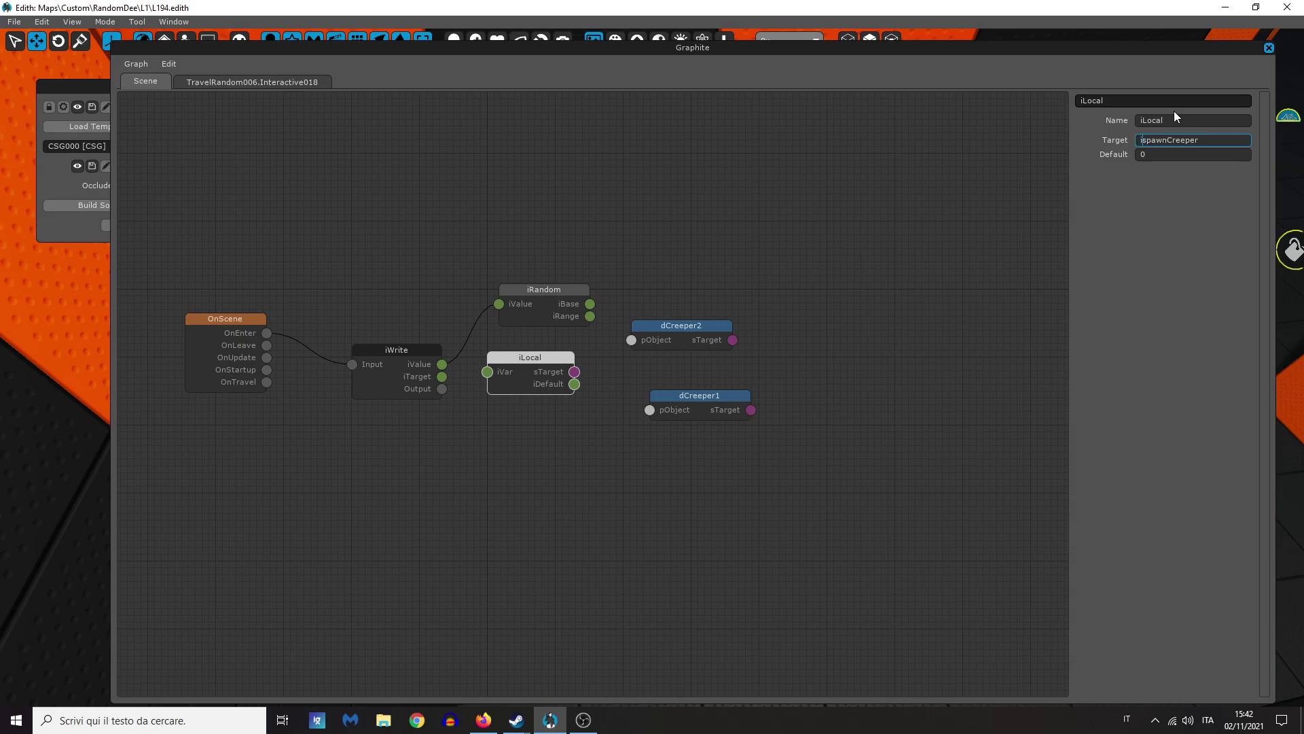
left_click_drag(1199, 149, 1032, 139)
left_click_drag(1180, 122, 1133, 126)
key("ctrl+v")
left_click(837, 193)
Step: Spread out the creeper and ispawnCreeper nodes and connect ispawnCreeper's iVar to iWrite's iTarget
left_click(542, 365)
left_click_drag(542, 364, 562, 362)
left_click_drag(728, 451, 654, 287)
left_click_drag(687, 335, 856, 473)
left_click_drag(590, 360, 739, 360)
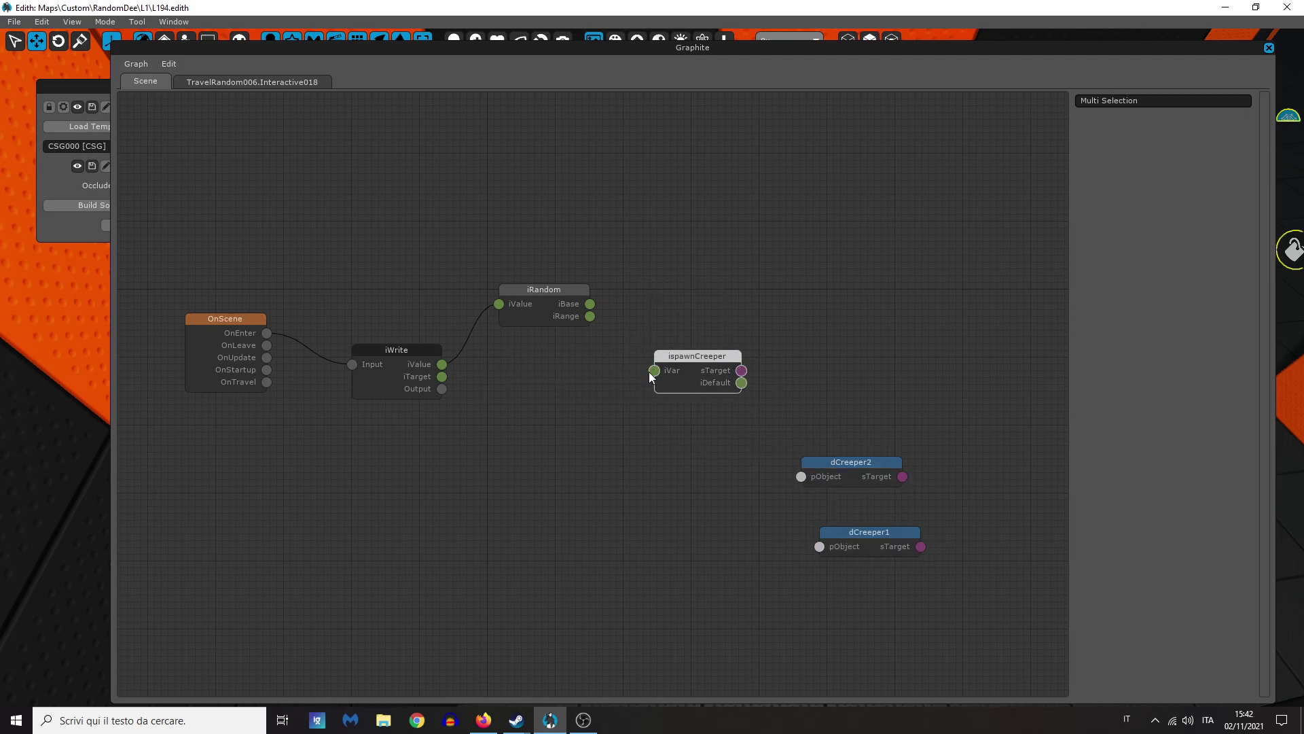
left_click_drag(654, 370, 441, 377)
Step: Add an Index node, feeding its Input from iWrite's Output and linking its iIndex to ispawnCreeper's iVar
right_click(491, 418)
left_click(536, 426)
type("inde")
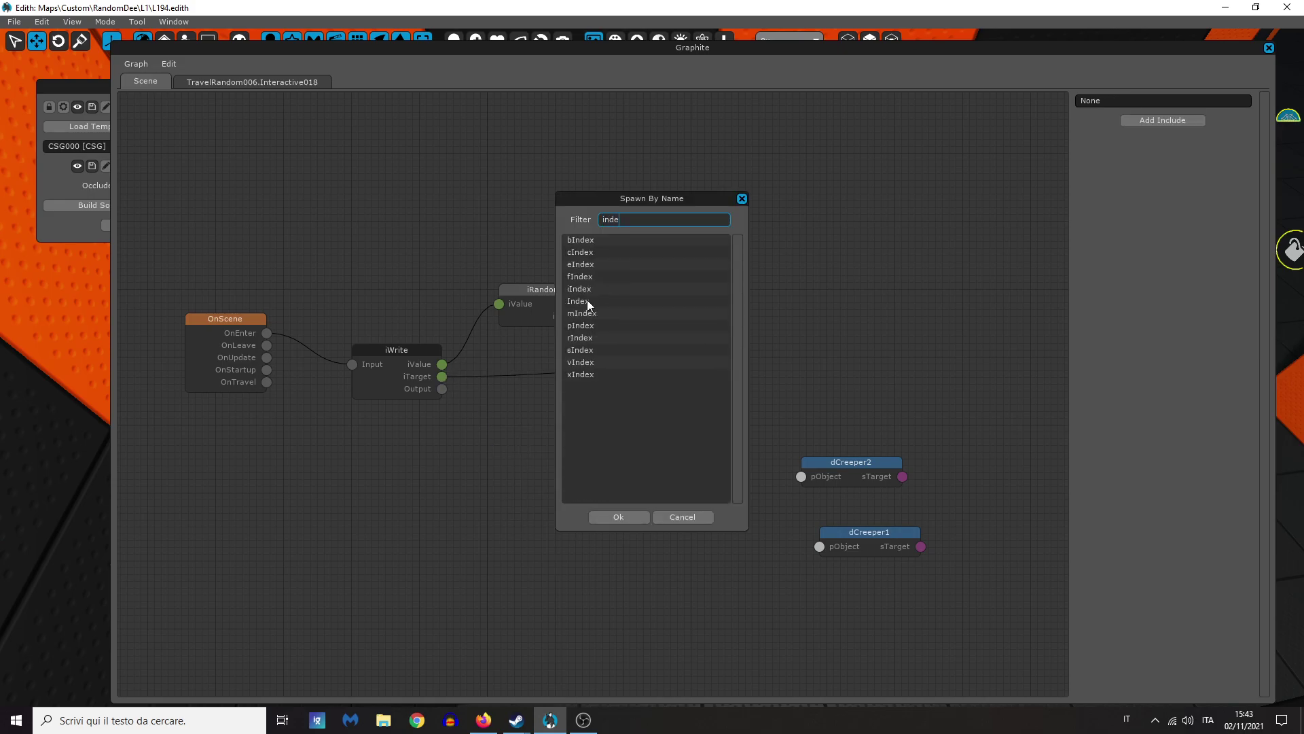
left_click(592, 290)
double_click(595, 294)
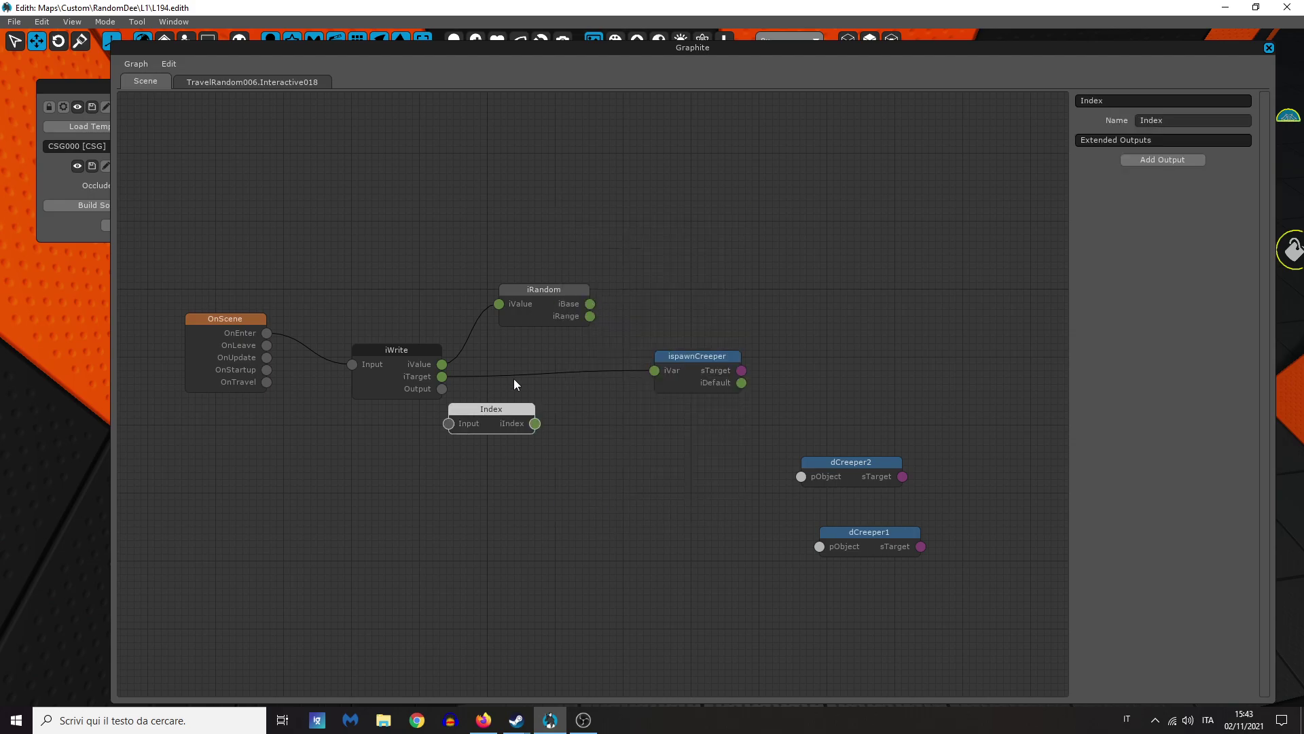
left_click_drag(481, 422, 502, 445)
left_click_drag(455, 402, 440, 387)
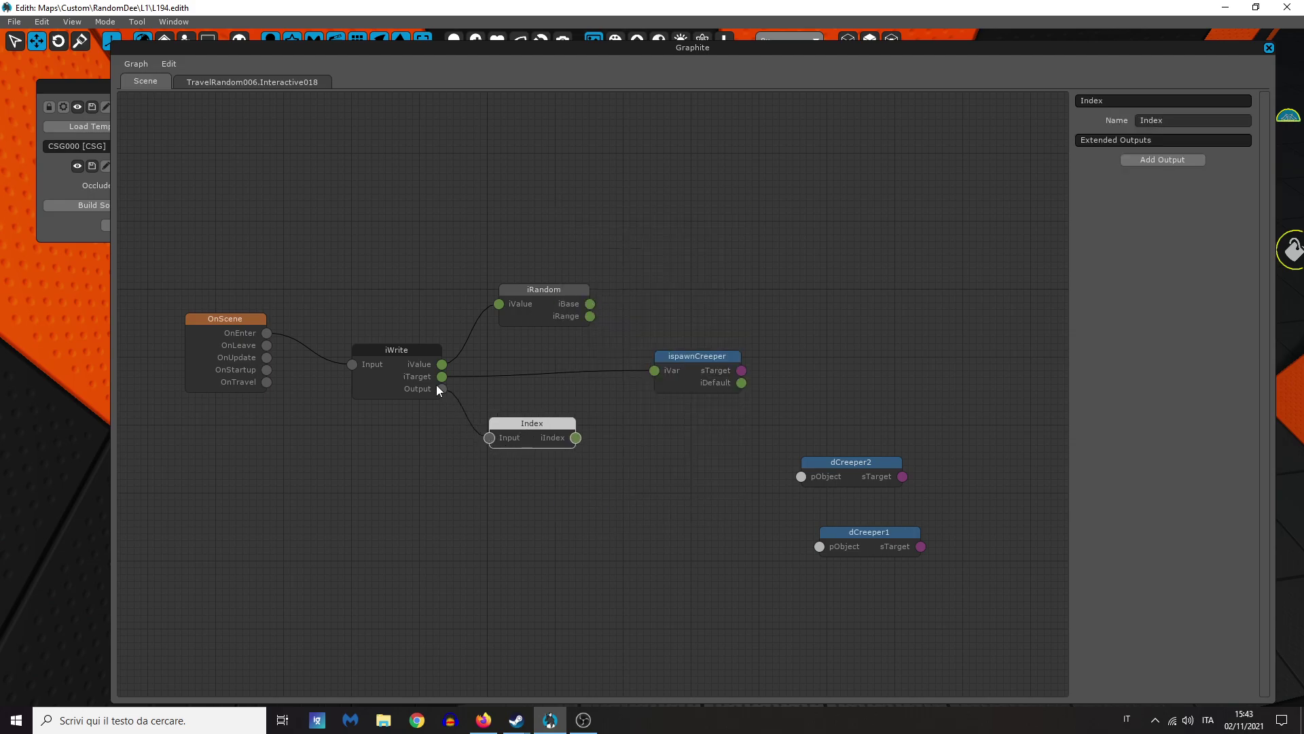
mouse_move(575, 437)
left_mouse_down()
mouse_move(655, 373)
mouse_move(576, 449)
left_mouse_up()
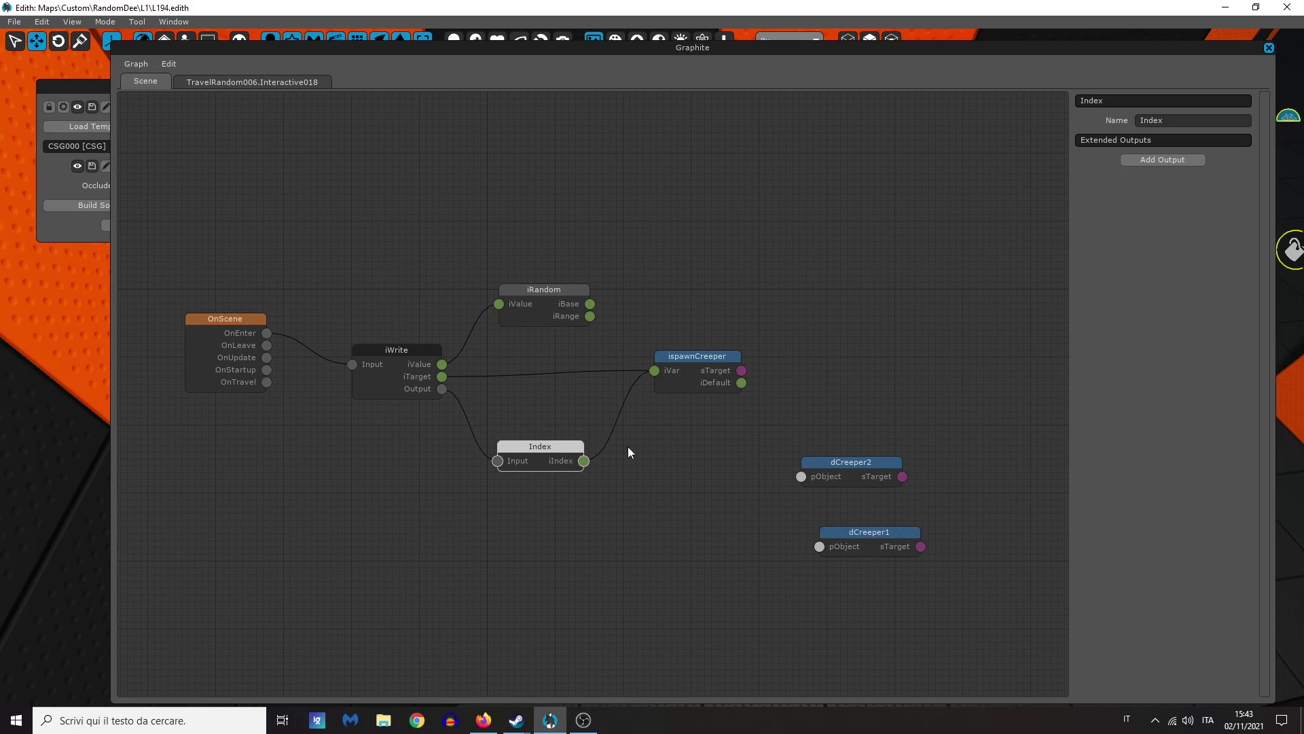
Step: Add four extended outputs to the Index node and name them i1, i2, i3 and i4
left_click(1173, 159)
left_click(1164, 179)
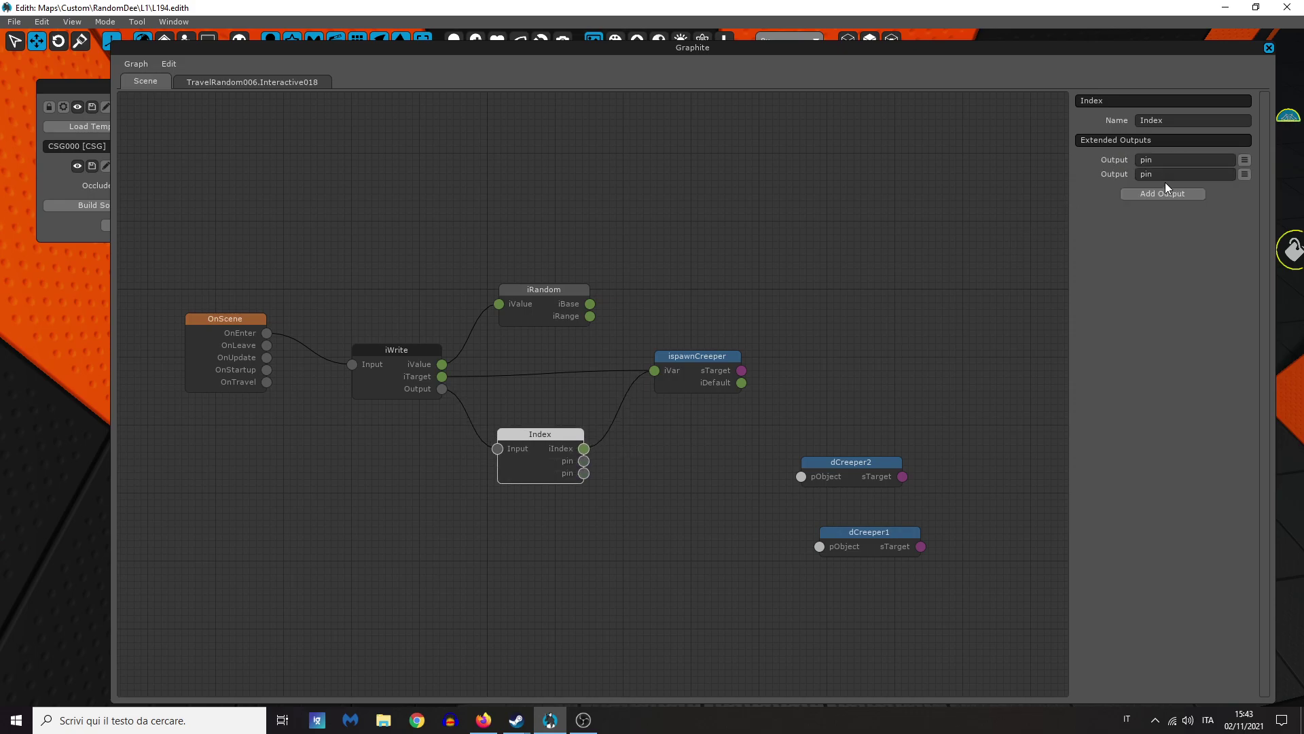
left_click(1166, 194)
left_click(1168, 208)
left_click(1165, 172)
left_click(1167, 160)
type("i1")
key("Tab")
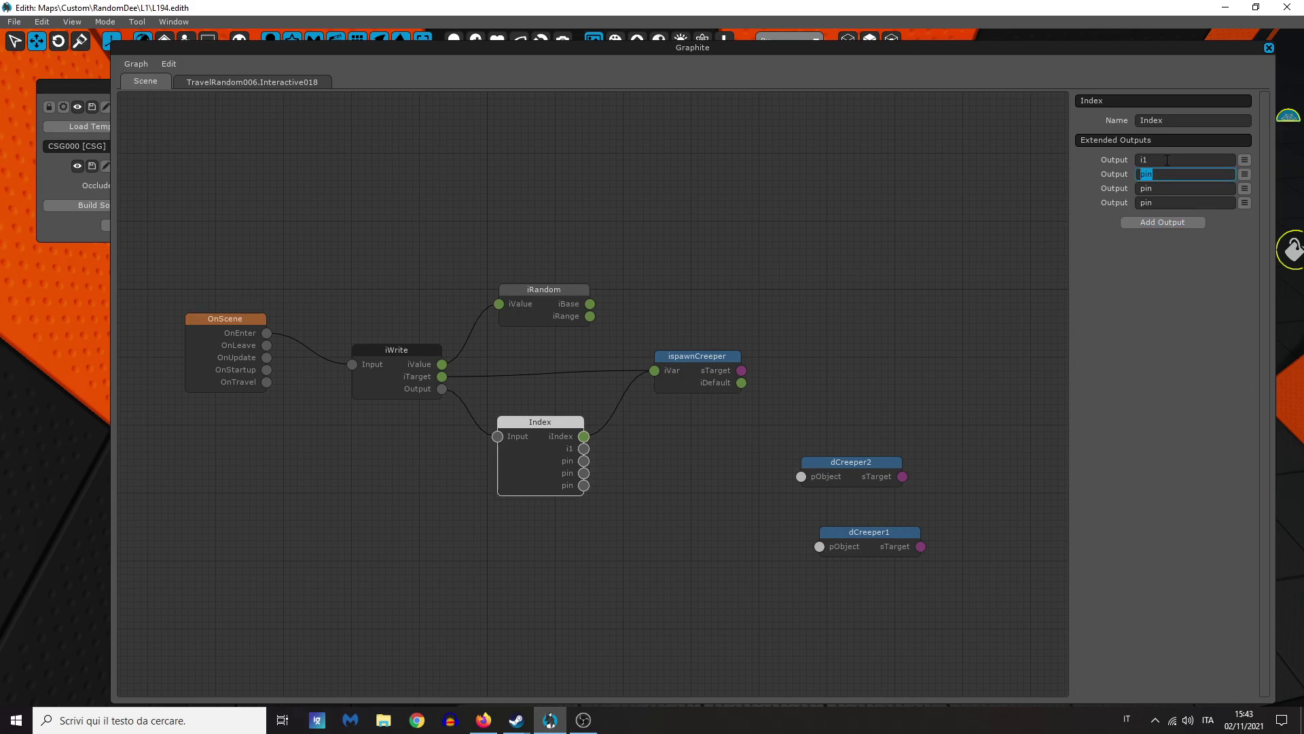
type("i2")
key("Tab")
type("i3")
key("Tab")
type("i4")
key("Return")
Step: Add two Spawn nodes, connecting Index outputs i1 and i3 to the first and i2 to the second
left_click(713, 467)
right_click_drag(713, 466, 691, 397)
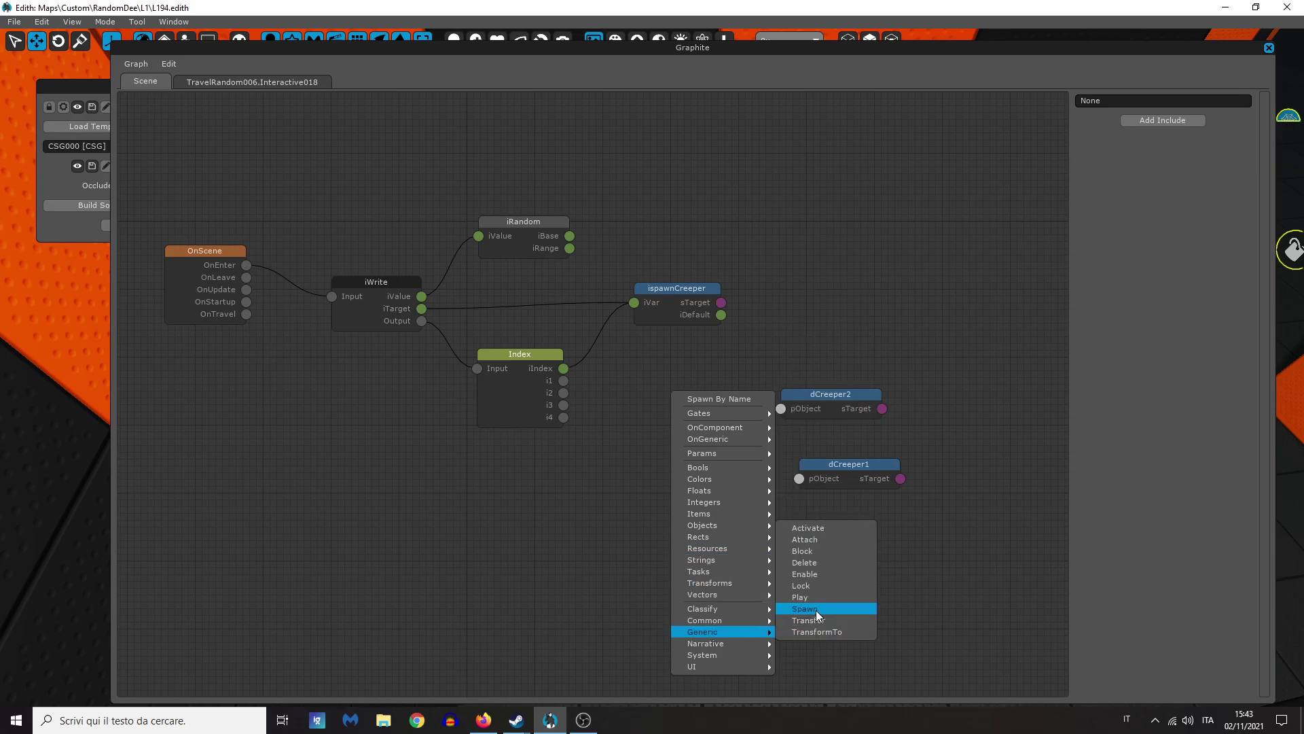
left_click(819, 613)
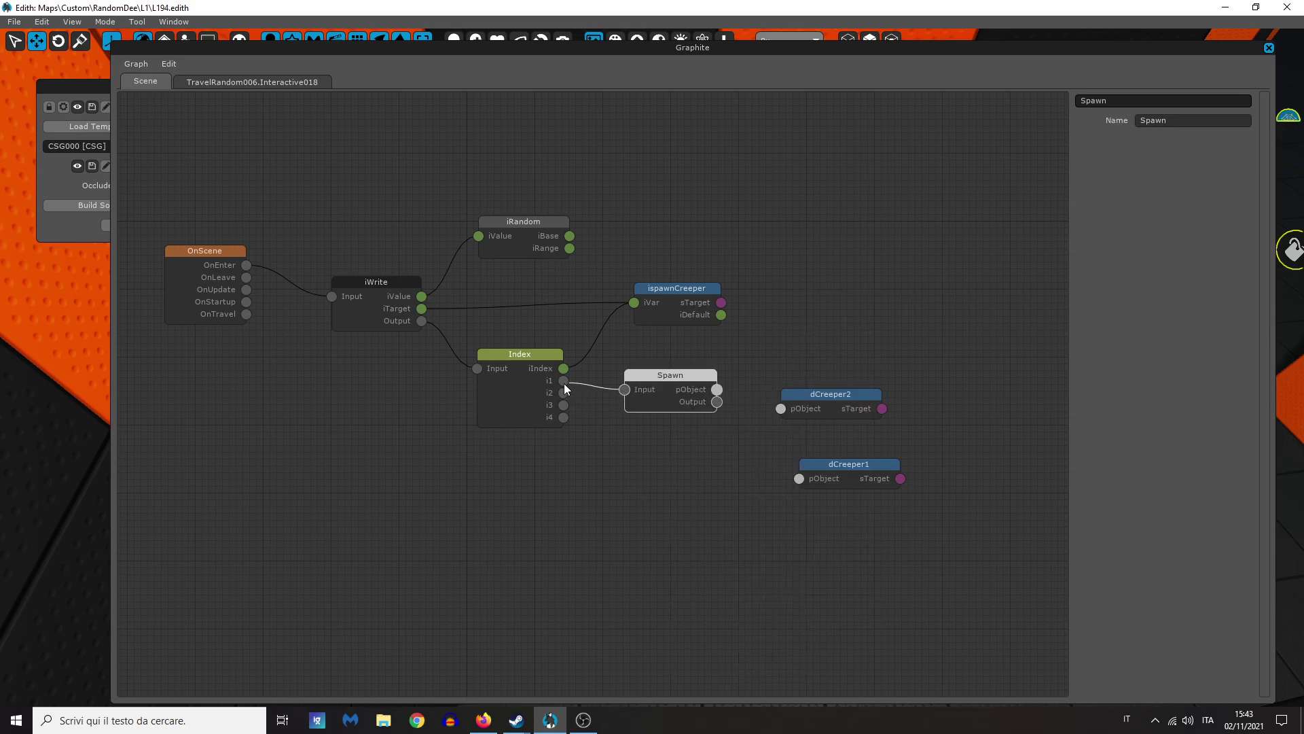
left_click_drag(652, 390, 779, 361)
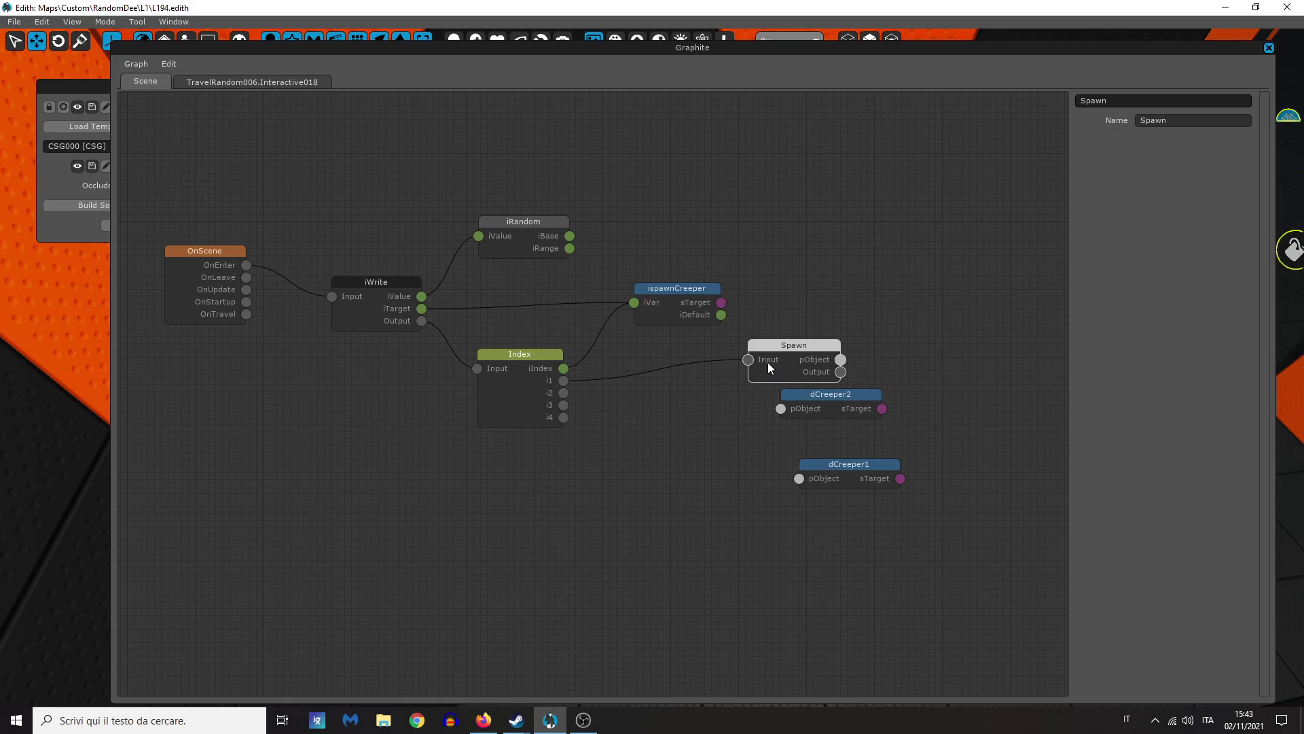
left_click_drag(945, 487, 864, 549)
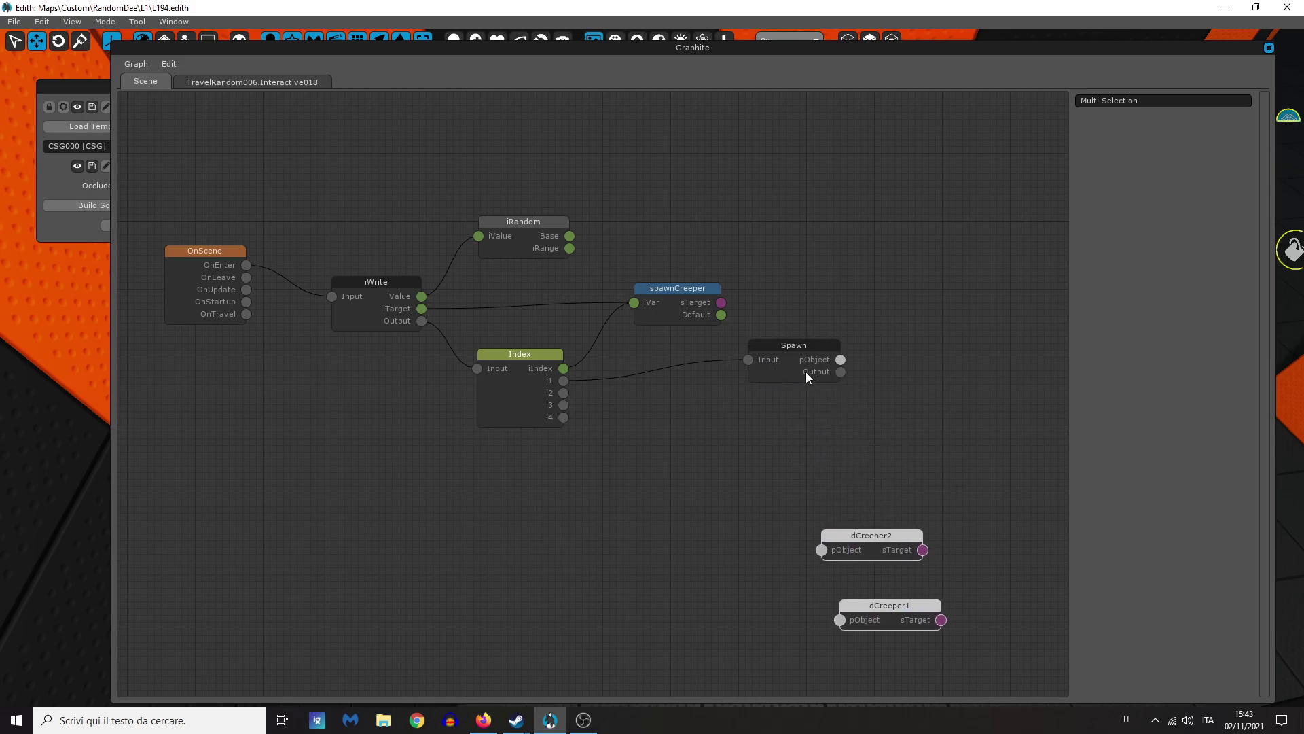
key("ctrl+v")
left_click_drag(604, 393, 748, 359)
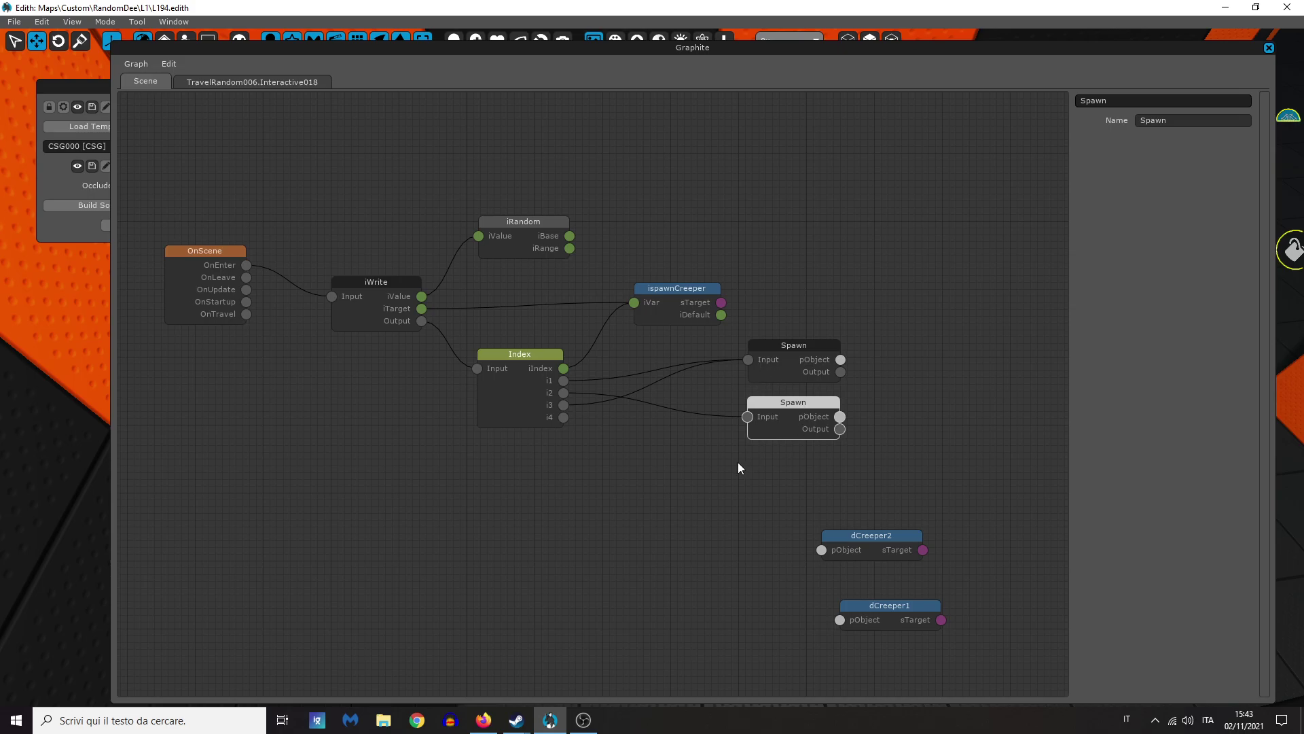
Step: Paste a third Spawn node, connect i3 to the second Spawn node as well, and tidy the Spawn nodes' positions
key("ctrl+v")
left_click_drag(614, 394, 563, 405)
left_click_drag(710, 493, 818, 402)
mouse_move(805, 352)
left_mouse_down()
mouse_move(814, 330)
mouse_move(811, 351)
left_mouse_up()
left_click_drag(801, 411, 814, 408)
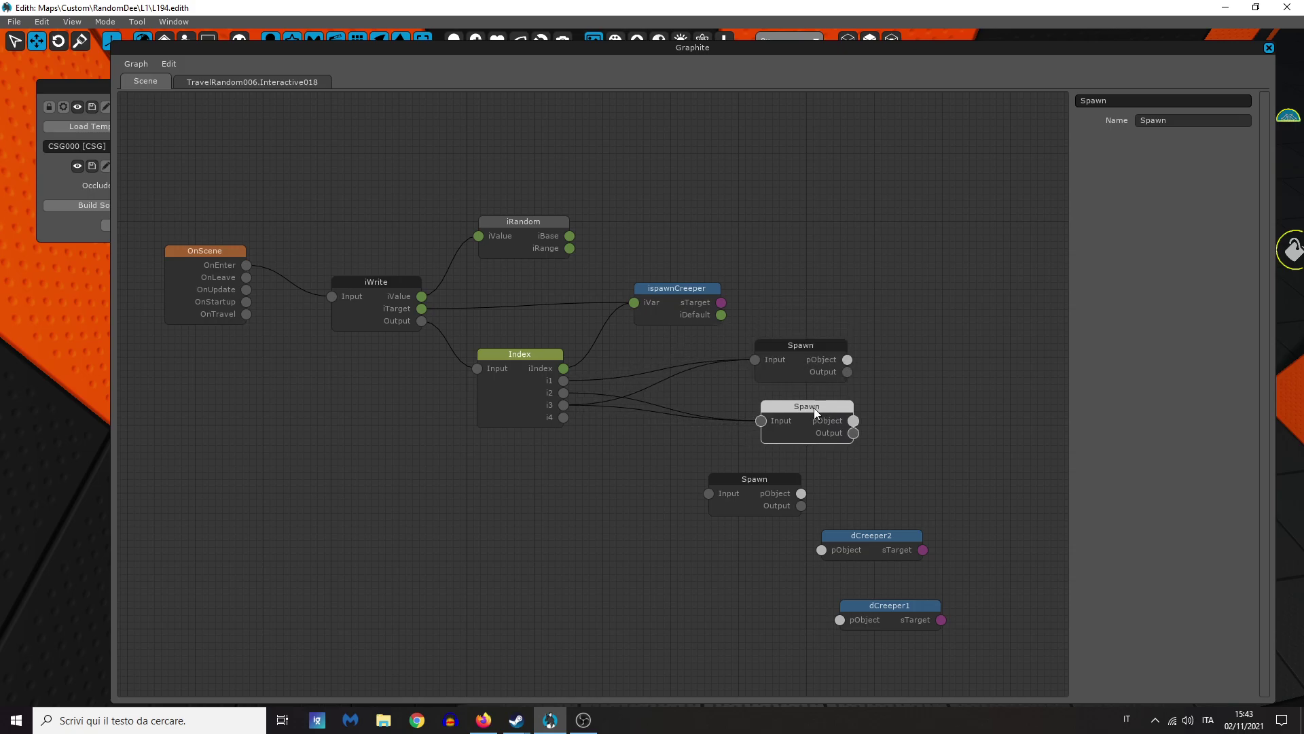
Step: Connect the first Spawn node to dCreeper2 and the second to dCreeper1, and delete the unconnected third Spawn node
left_click_drag(883, 547, 954, 332)
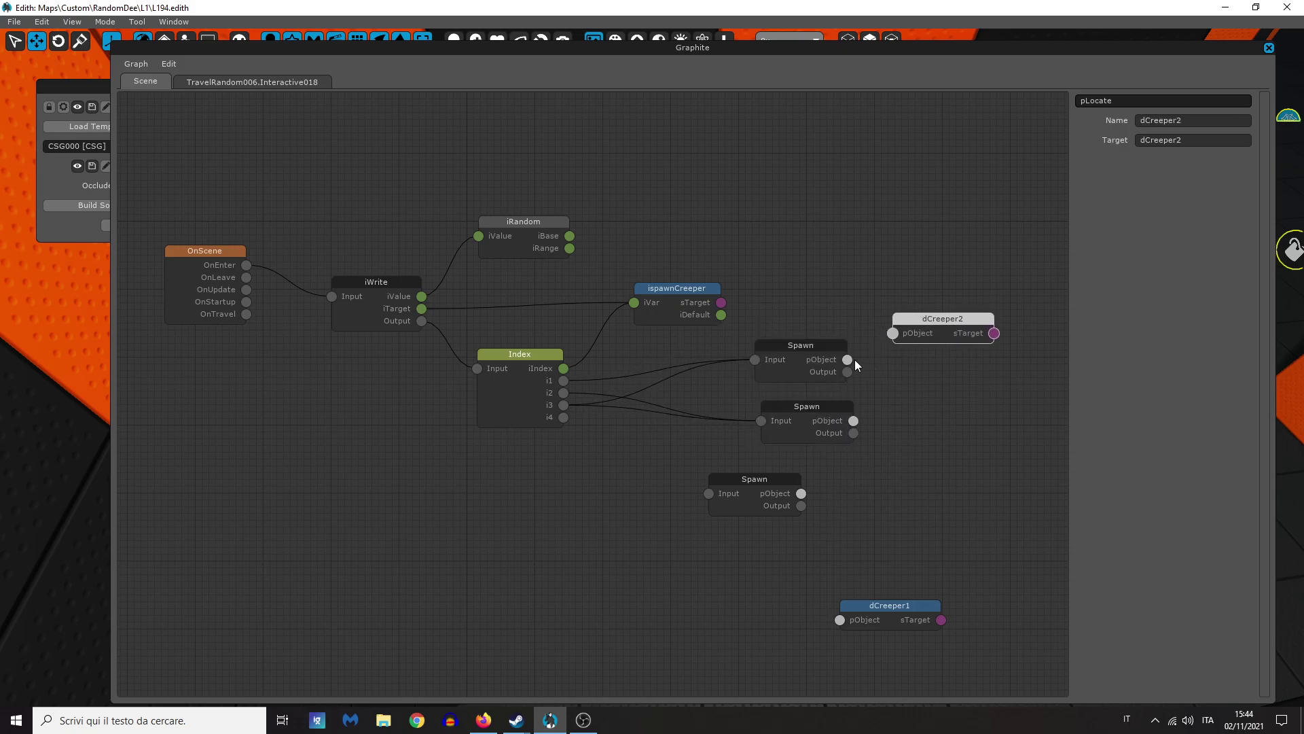
left_click_drag(879, 605, 939, 385)
left_click_drag(874, 415, 932, 377)
left_click_drag(830, 547, 725, 469)
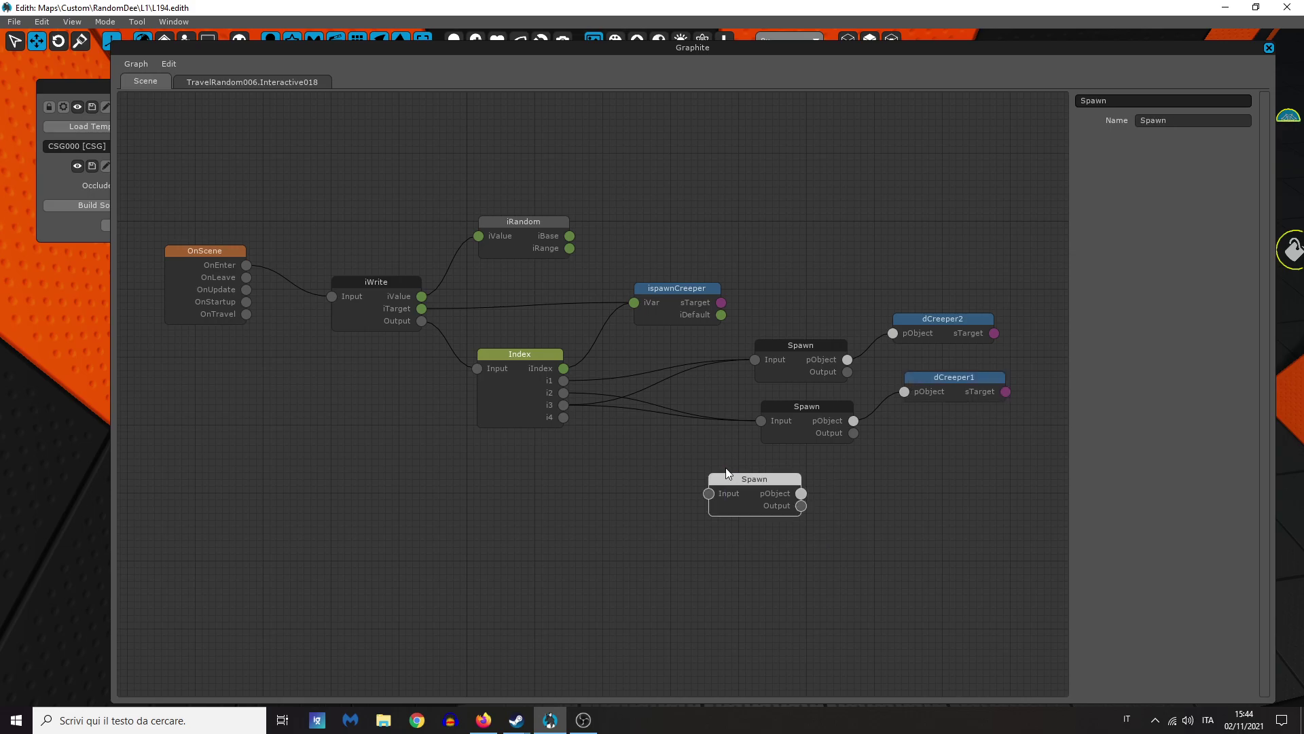
key("Delete")
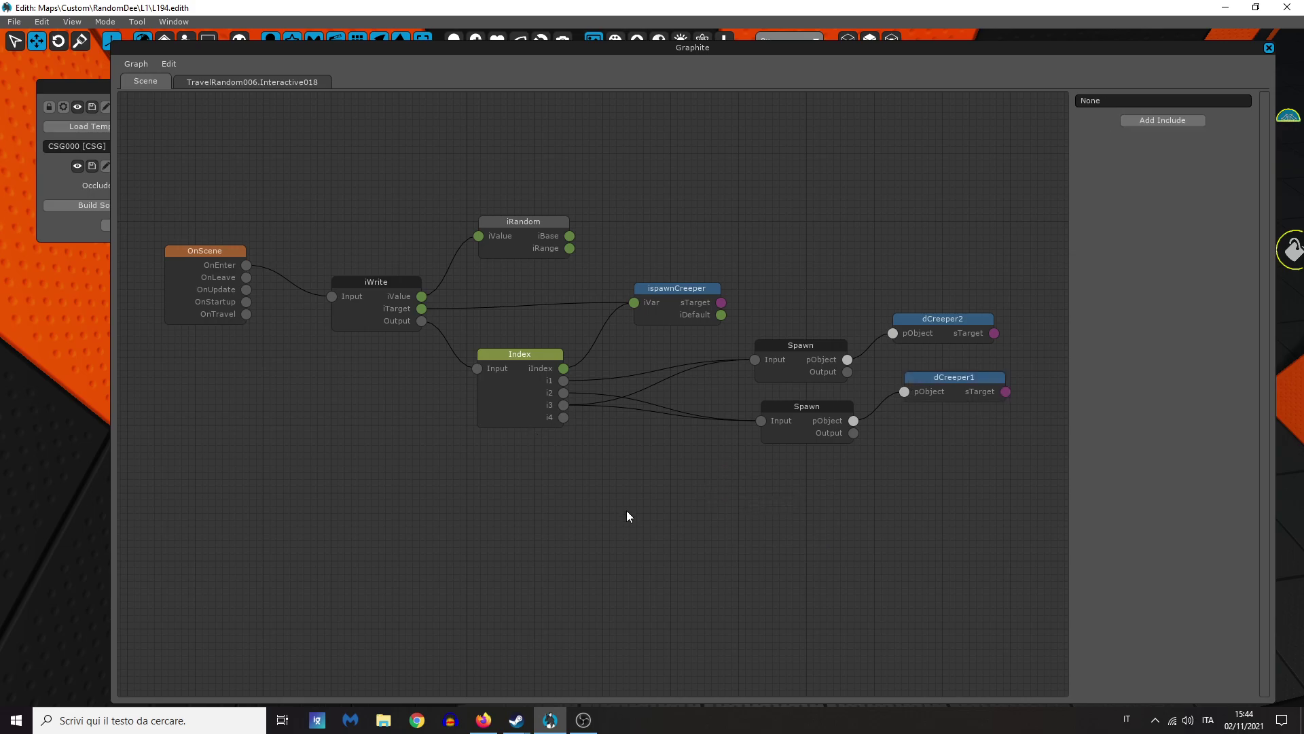
Step: Close the node graph and spawn a gameplay Area on the floor between the creeper alcoves and the mines
scroll(626, 511, "down", 3)
middle_click_drag(534, 498, 613, 516)
key("Escape")
right_click_drag(651, 509, 788, 578)
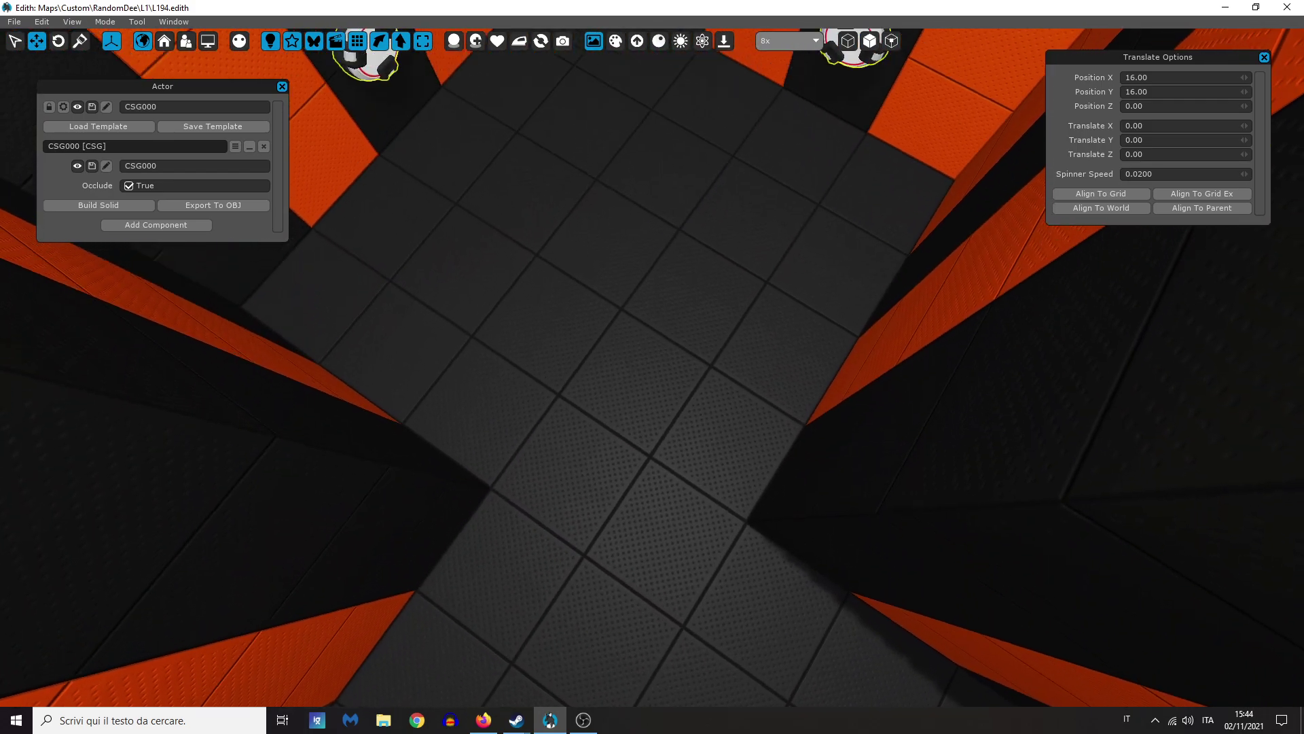
right_click_drag(578, 448, 582, 460)
right_click(583, 460)
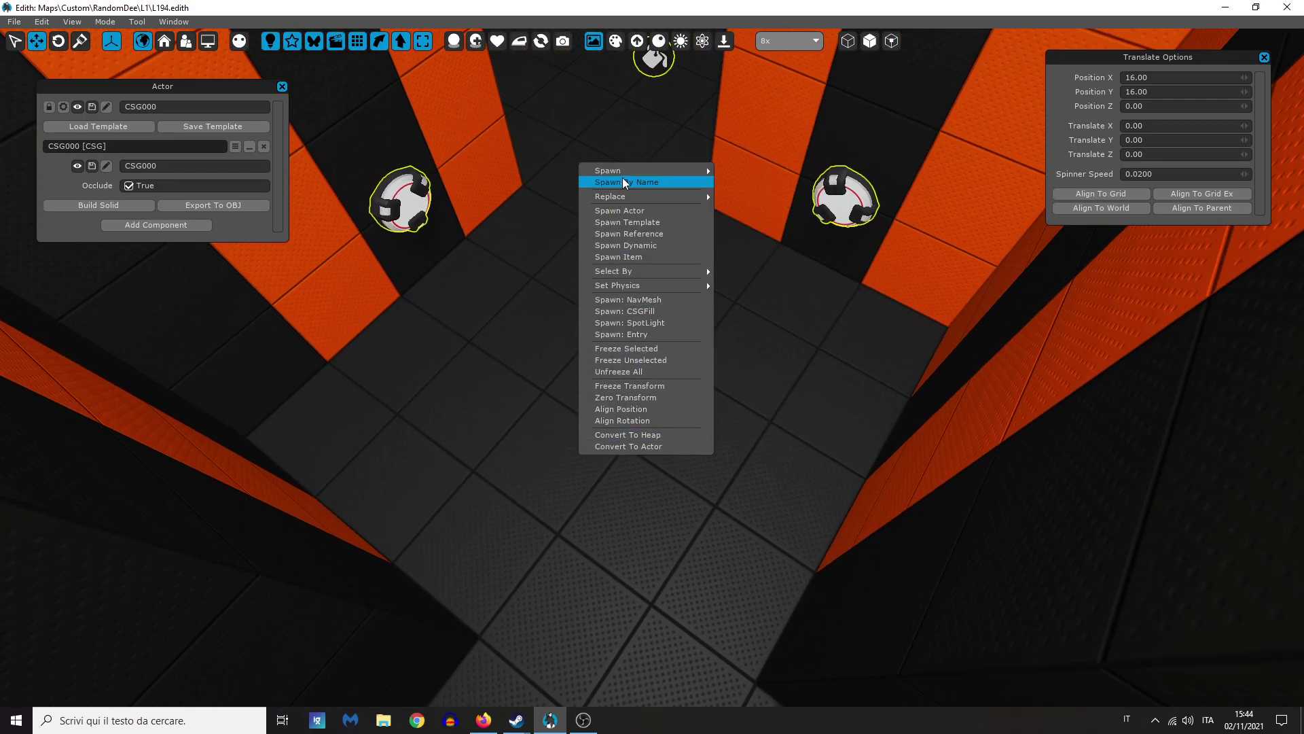
mouse_move(615, 171)
mouse_move(761, 194)
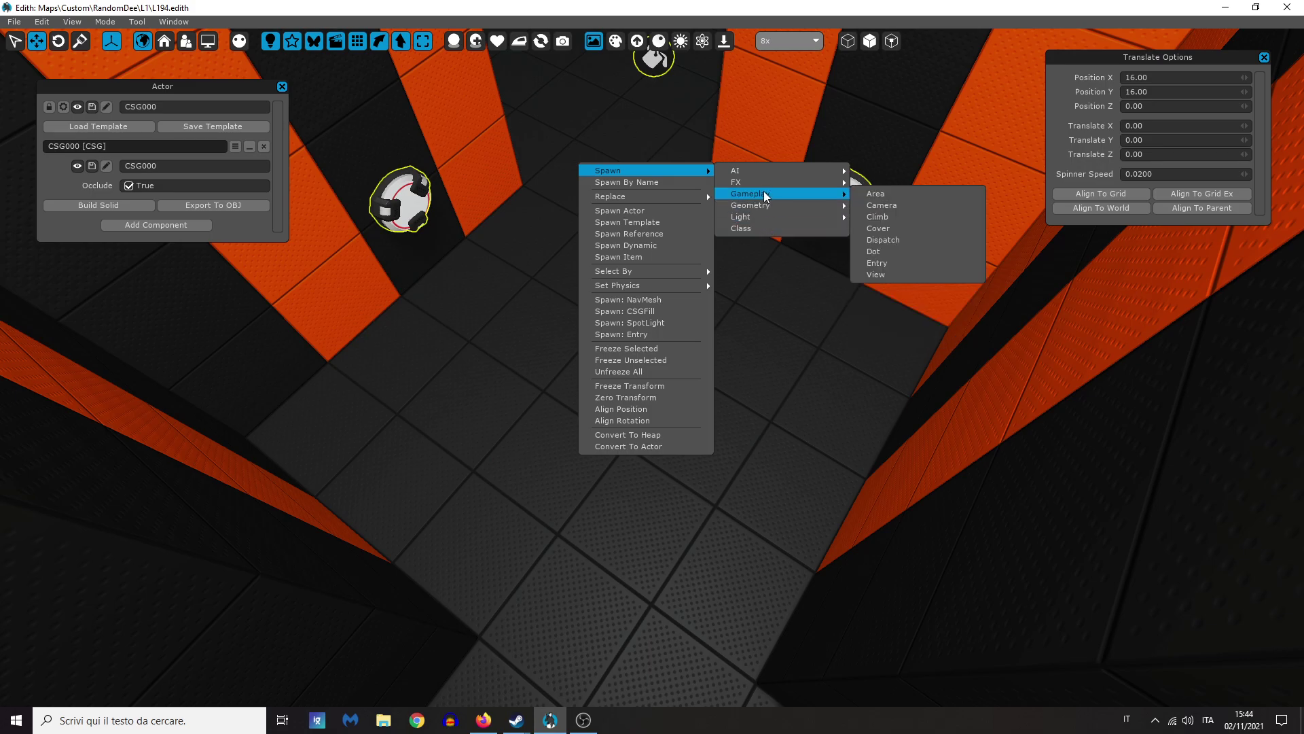
left_click(869, 196)
right_click_drag(569, 489, 584, 349)
key("s")
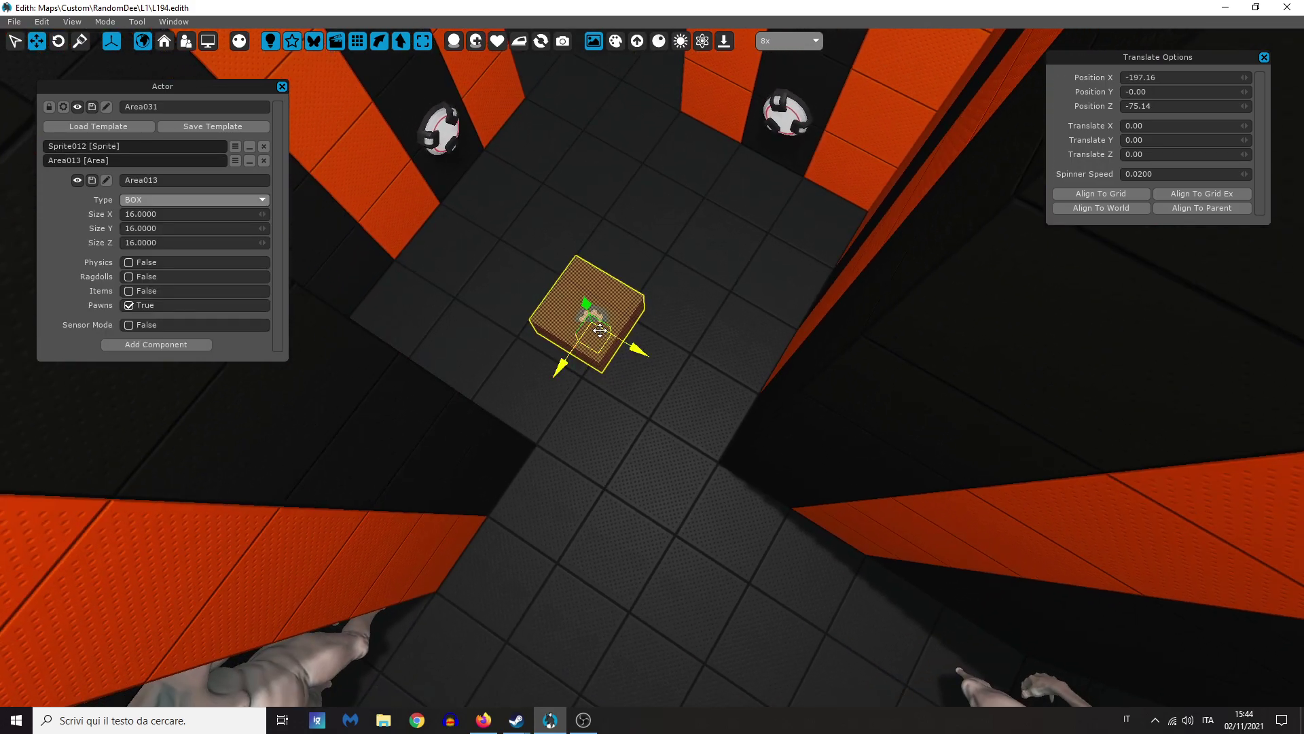
Step: Rotate the area diagonally to the floor tiles and set its size to about 19.44 by 39.34 by 107.06
left_click(60, 44)
left_click_drag(574, 384, 542, 322)
left_click(36, 42)
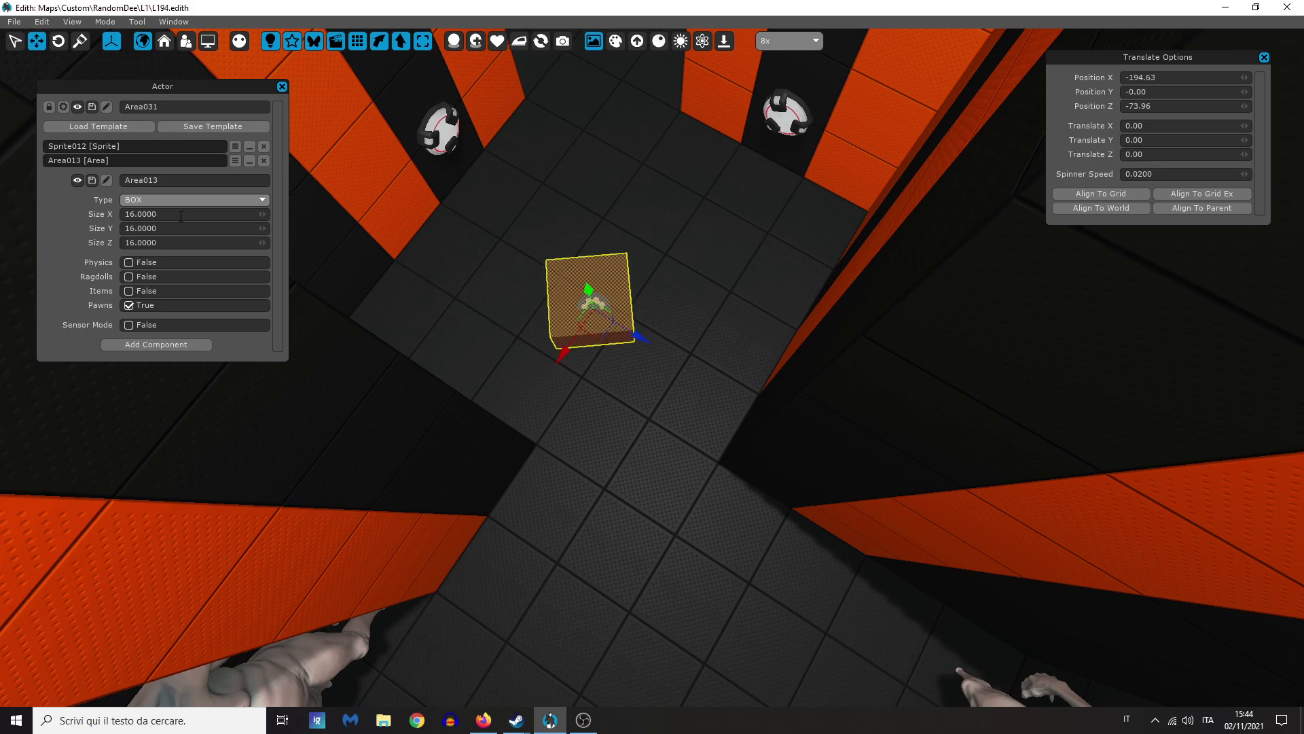
mouse_move(263, 214)
left_mouse_down()
mouse_move(296, 214)
mouse_move(261, 216)
left_mouse_up()
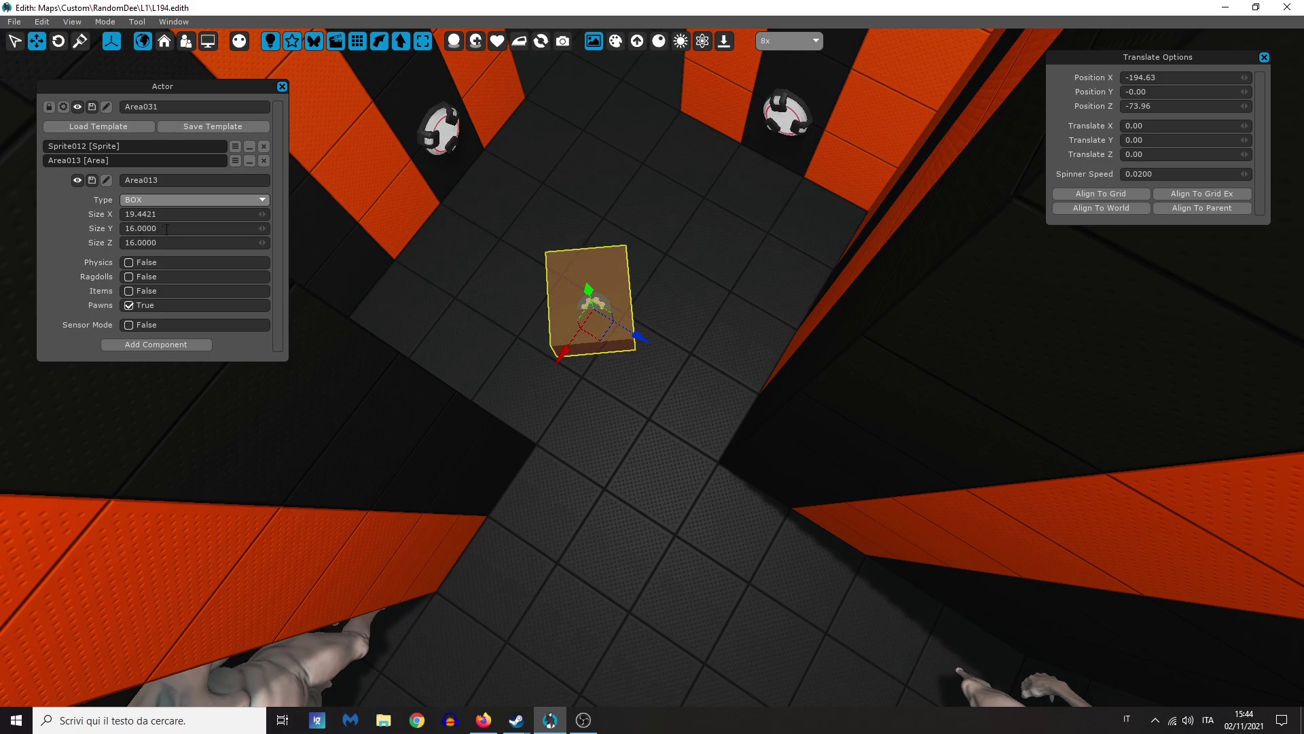
left_click_drag(261, 242, 262, 225)
Step: Rename the area AreaCreeper, copy that name and reopen the scene node graph
left_click(188, 107)
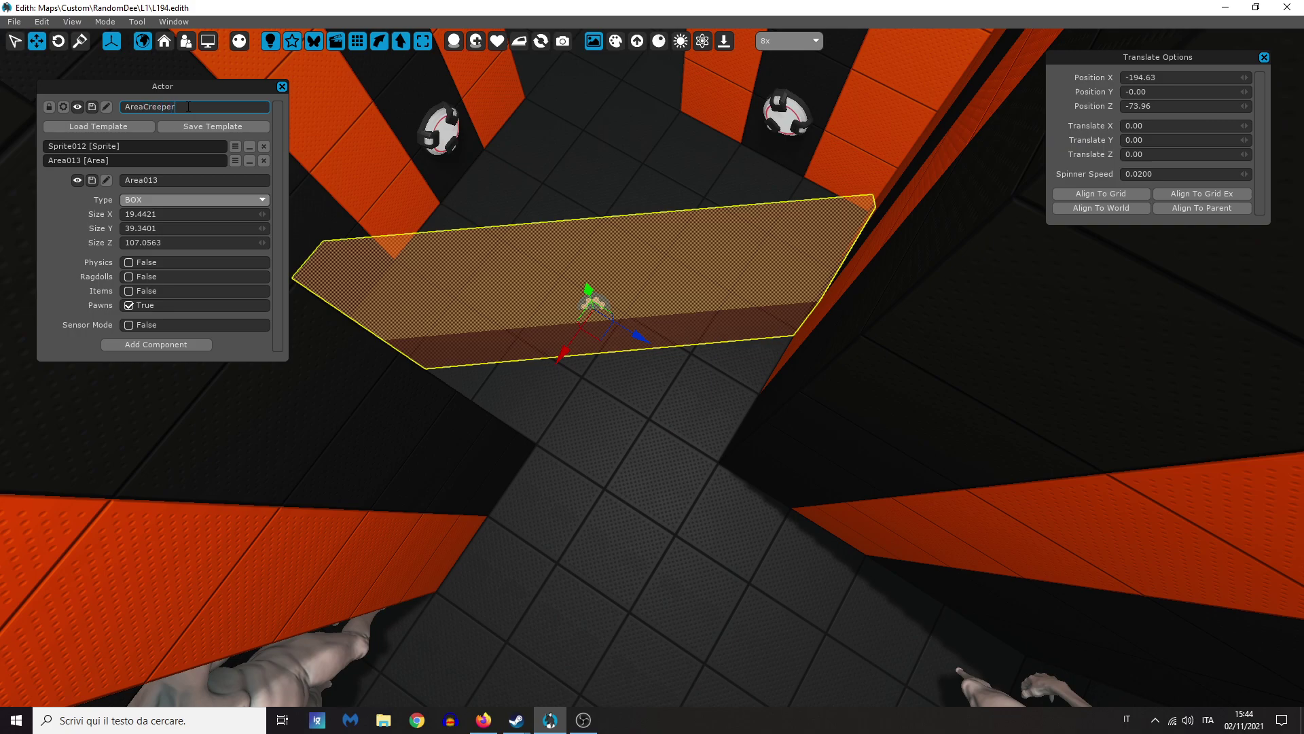
key("ctrl+a")
key("ctrl+c")
left_click(682, 534)
key("g")
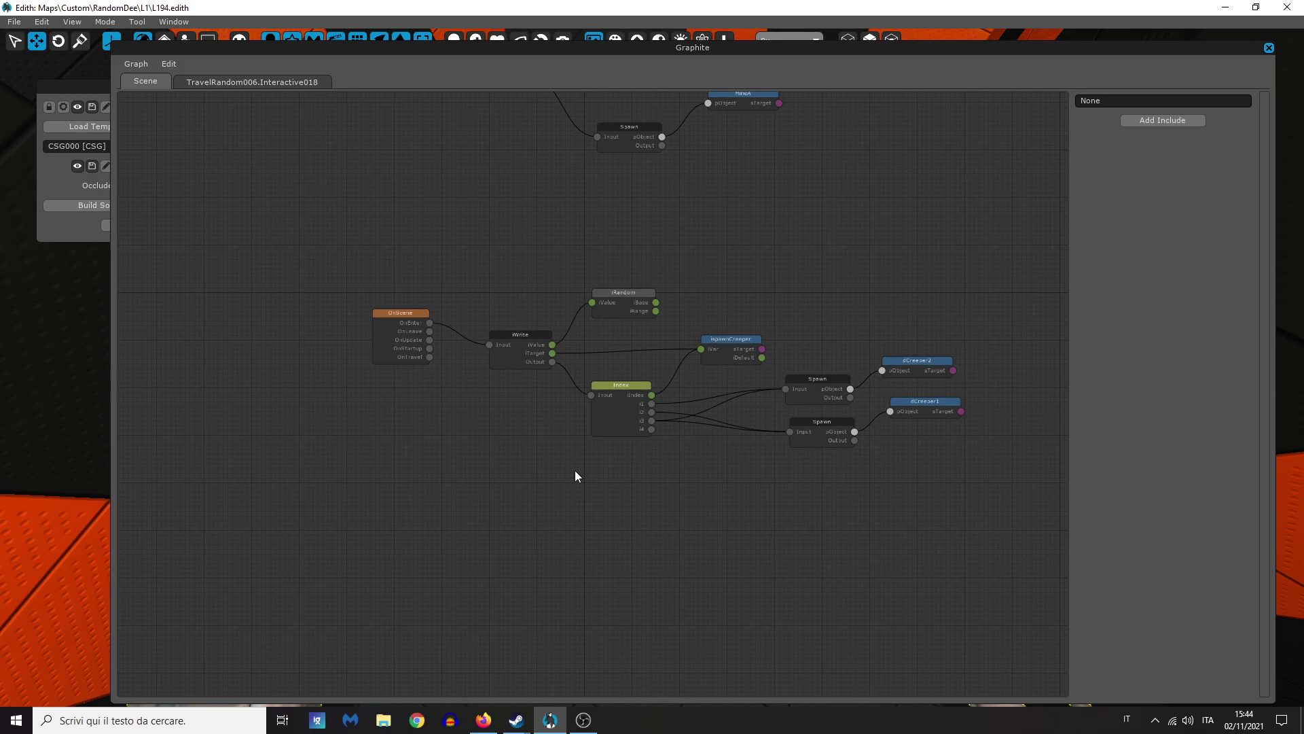
Step: Add a pLocate node below the creeper spawn logic and set both its name and target to AreaCreeper
scroll(544, 434, "up", 2)
right_click(490, 368)
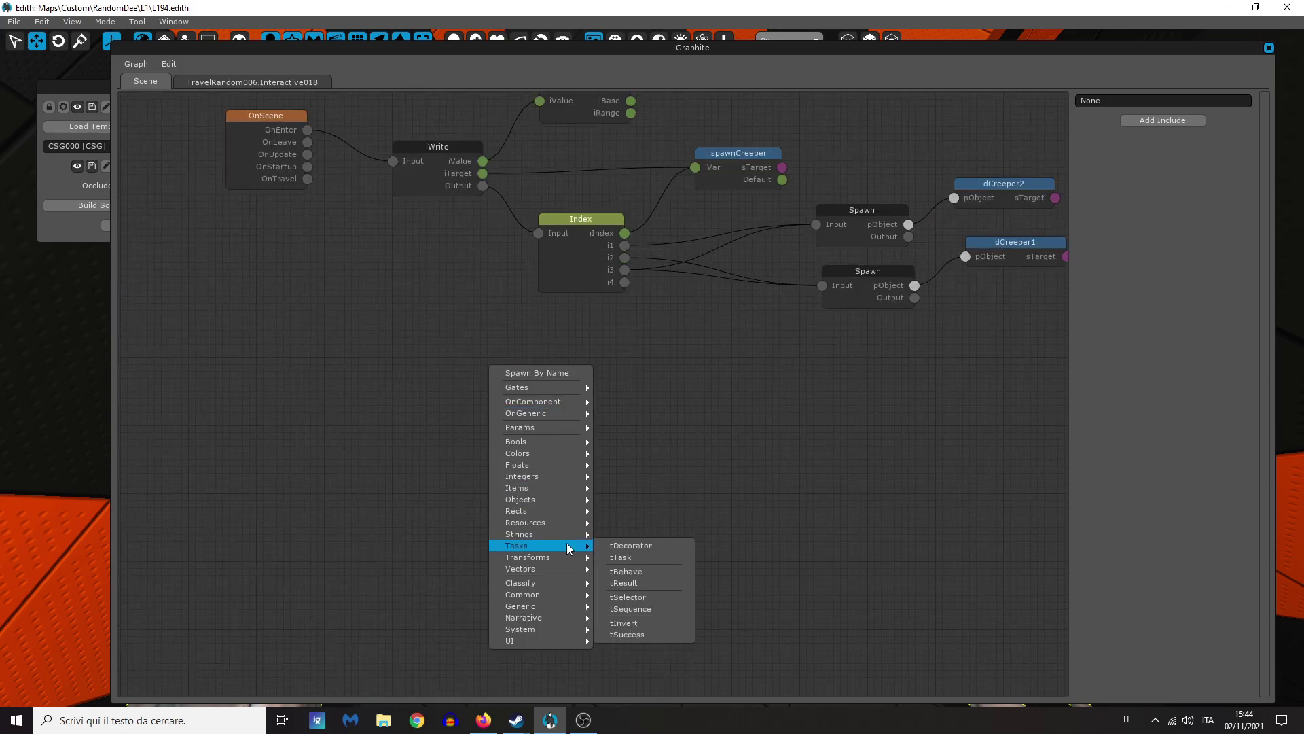
mouse_move(589, 489)
left_click(670, 196)
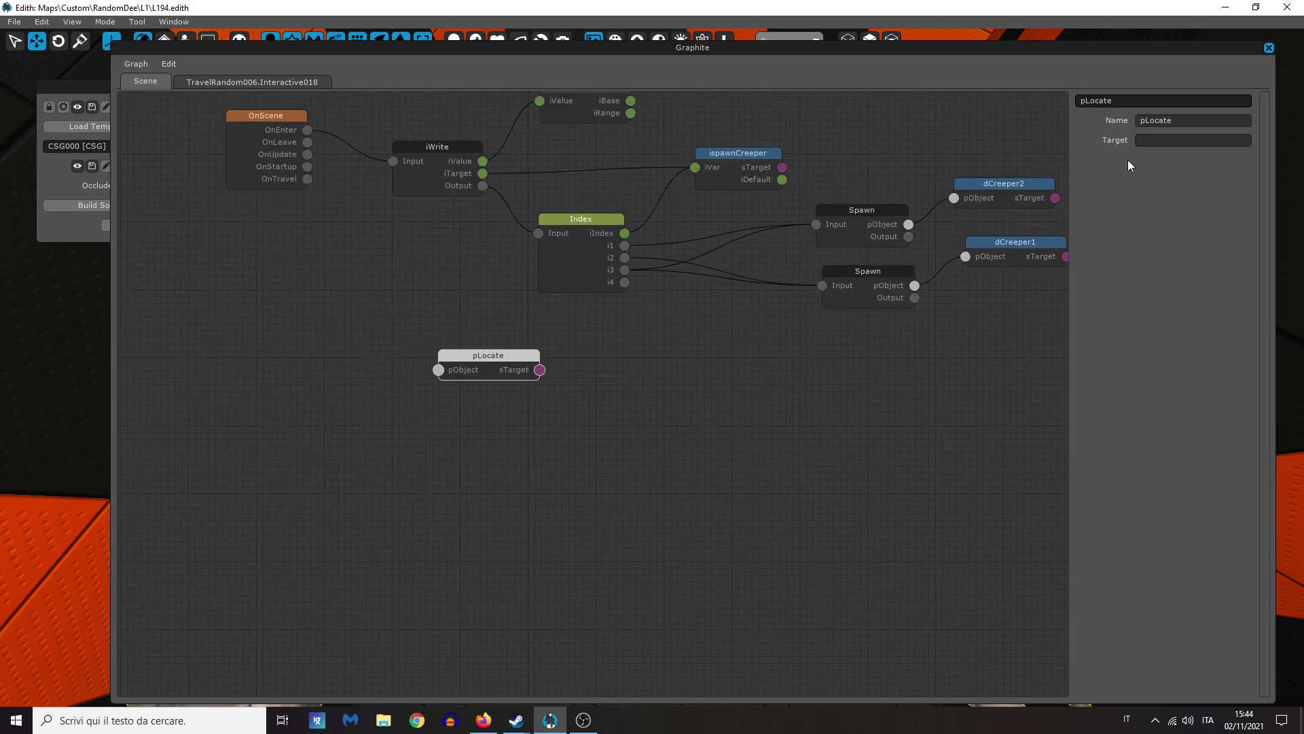
left_click(1191, 120)
key("ctrl+a")
key("ctrl+v")
left_click(1171, 142)
key("ctrl+v")
left_click(863, 336)
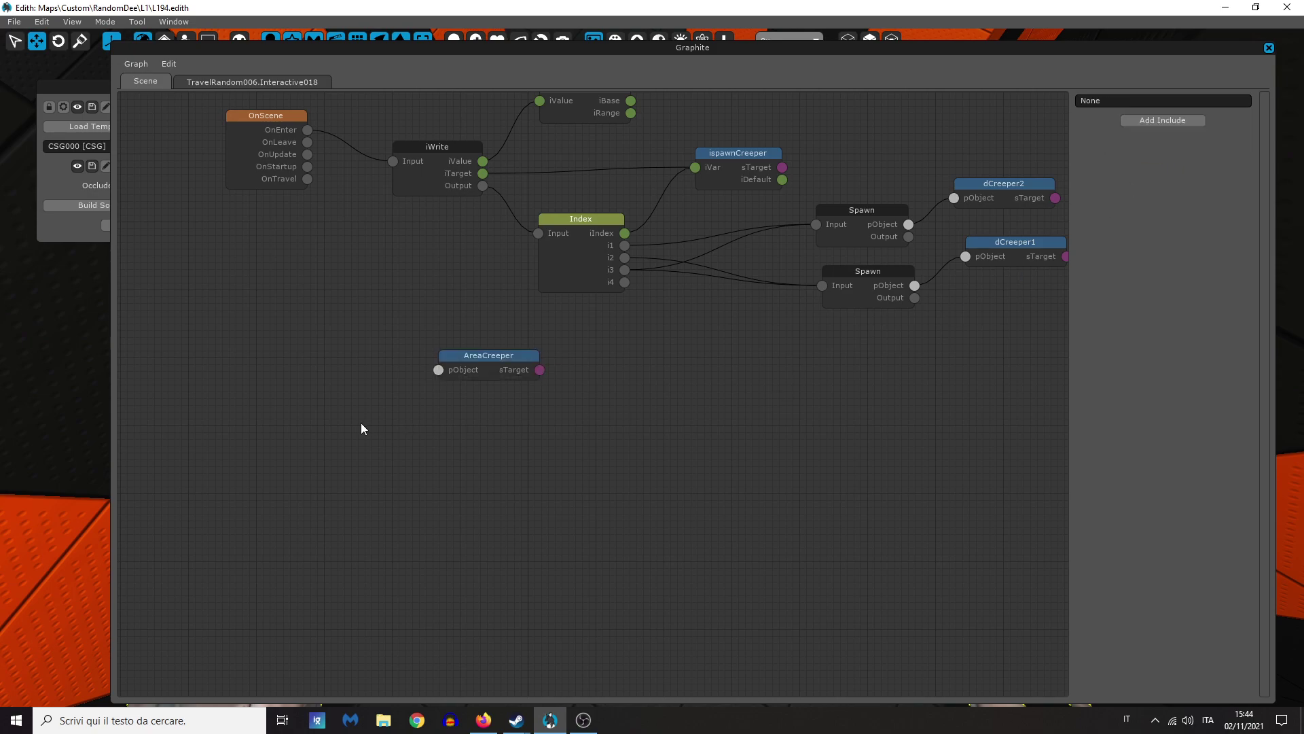
Step: Add an OnTouch event node and connect its pObject to AreaCreeper
right_click(312, 407)
mouse_move(375, 445)
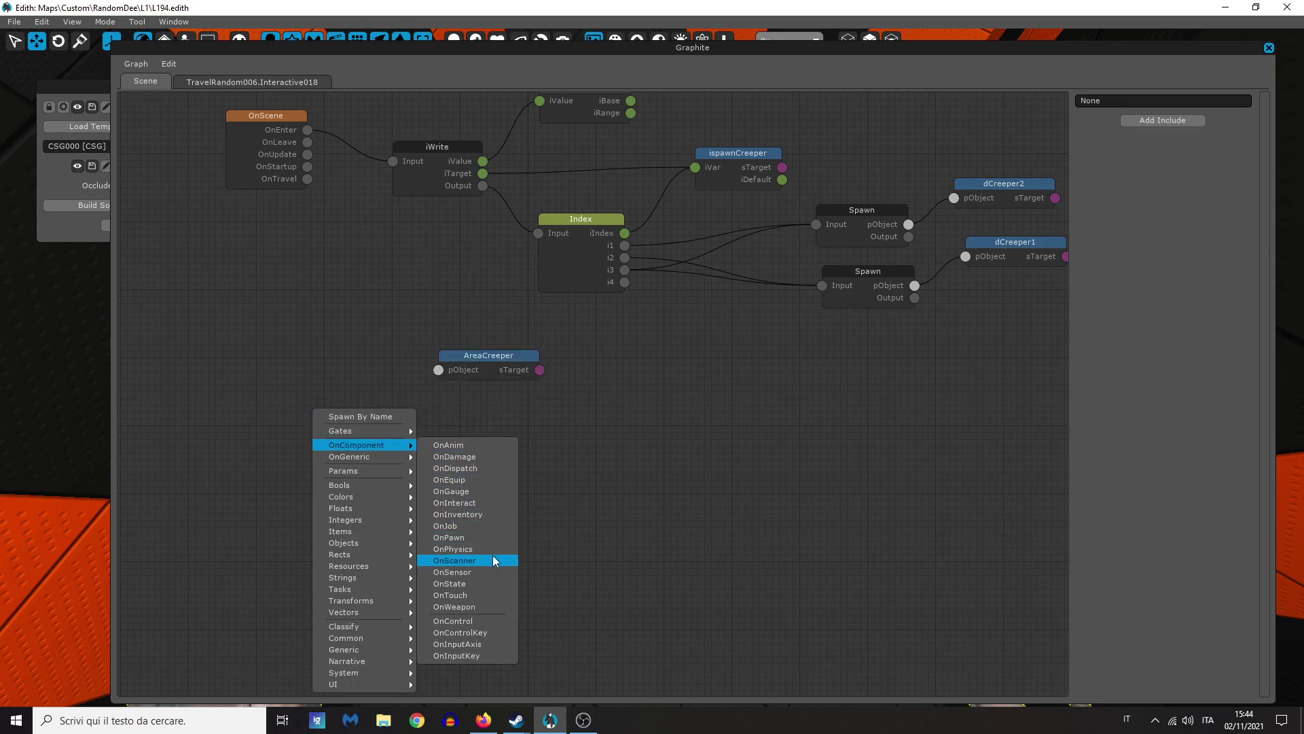
left_click(476, 595)
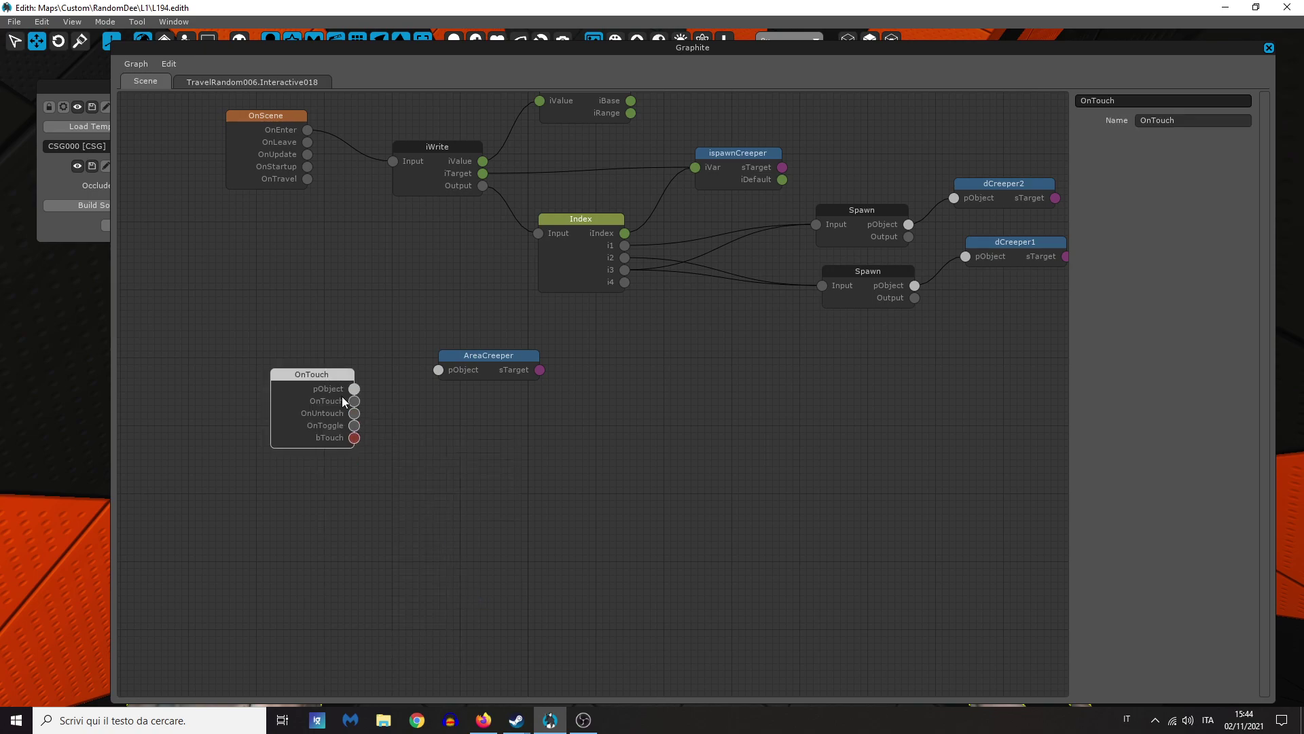
left_click_drag(422, 370, 438, 369)
left_click_drag(349, 381, 348, 435)
Step: Add a pEqual node and connect OnTouch's bTouch to its bEqual pin
right_click(443, 204)
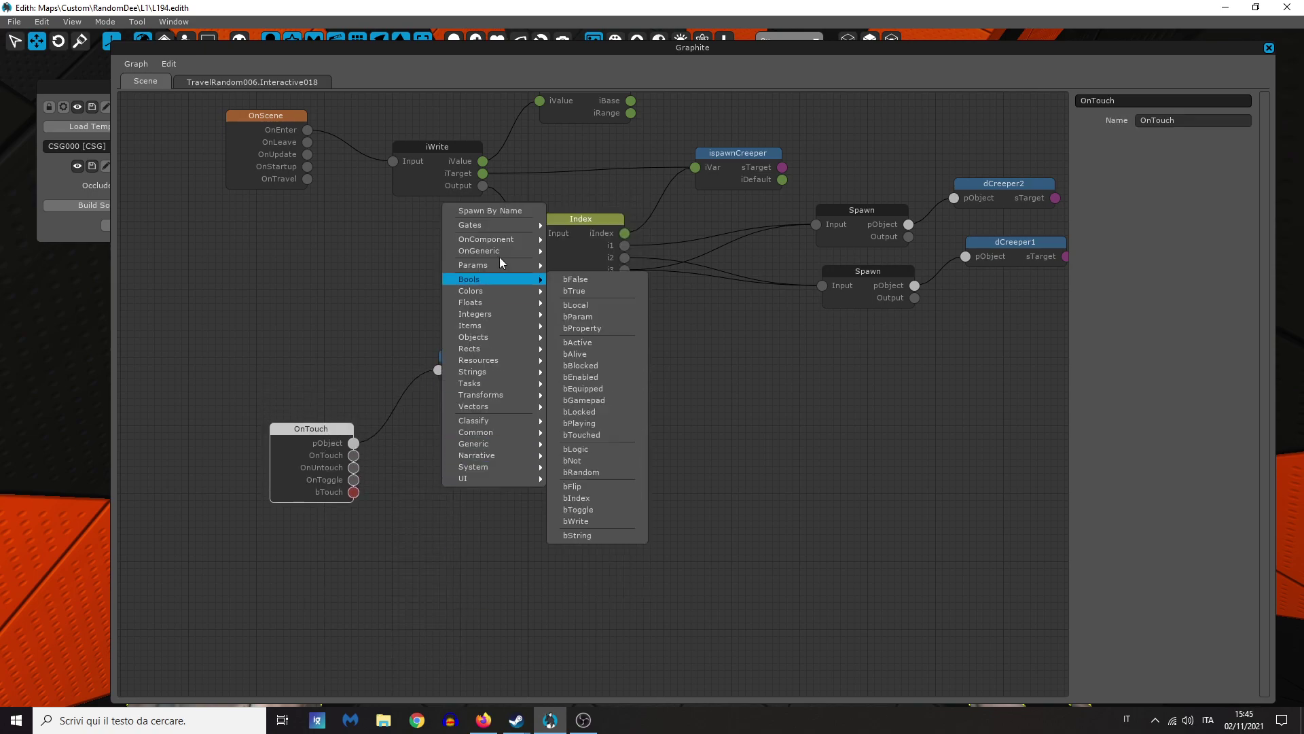
left_click(510, 213)
type("peq")
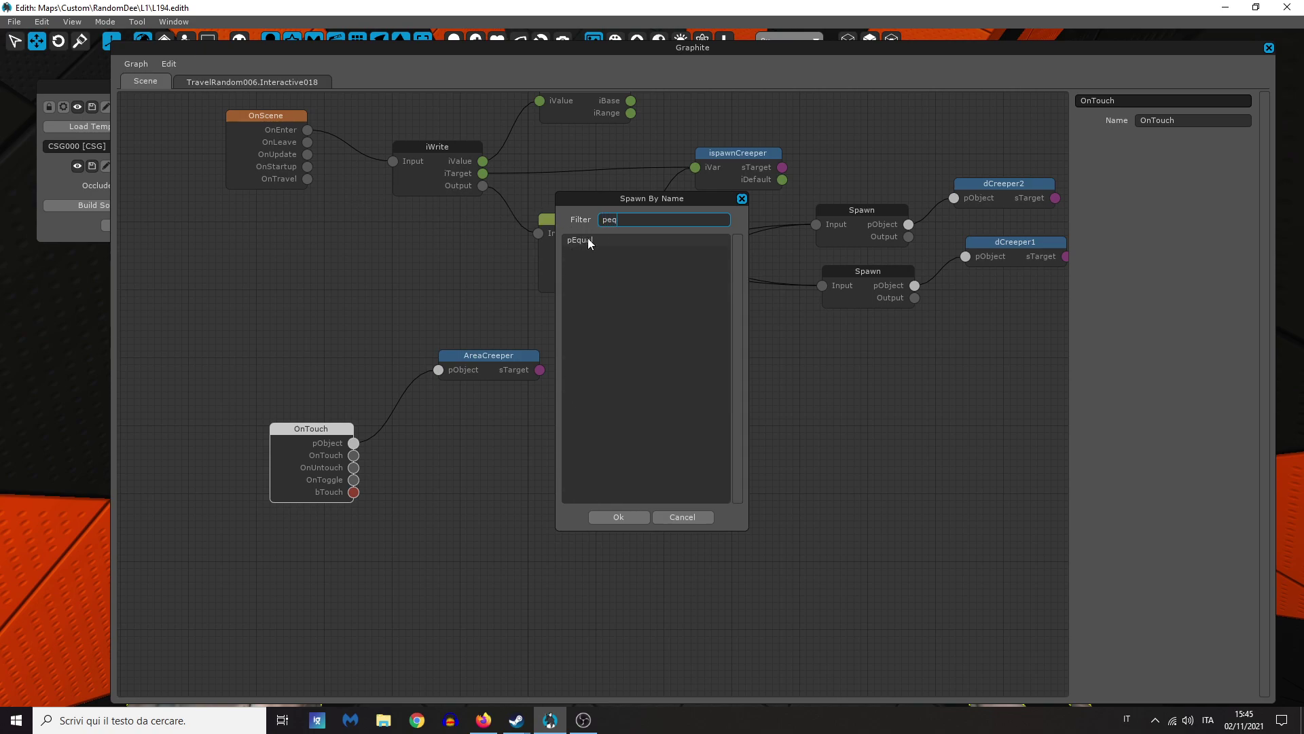
double_click(588, 240)
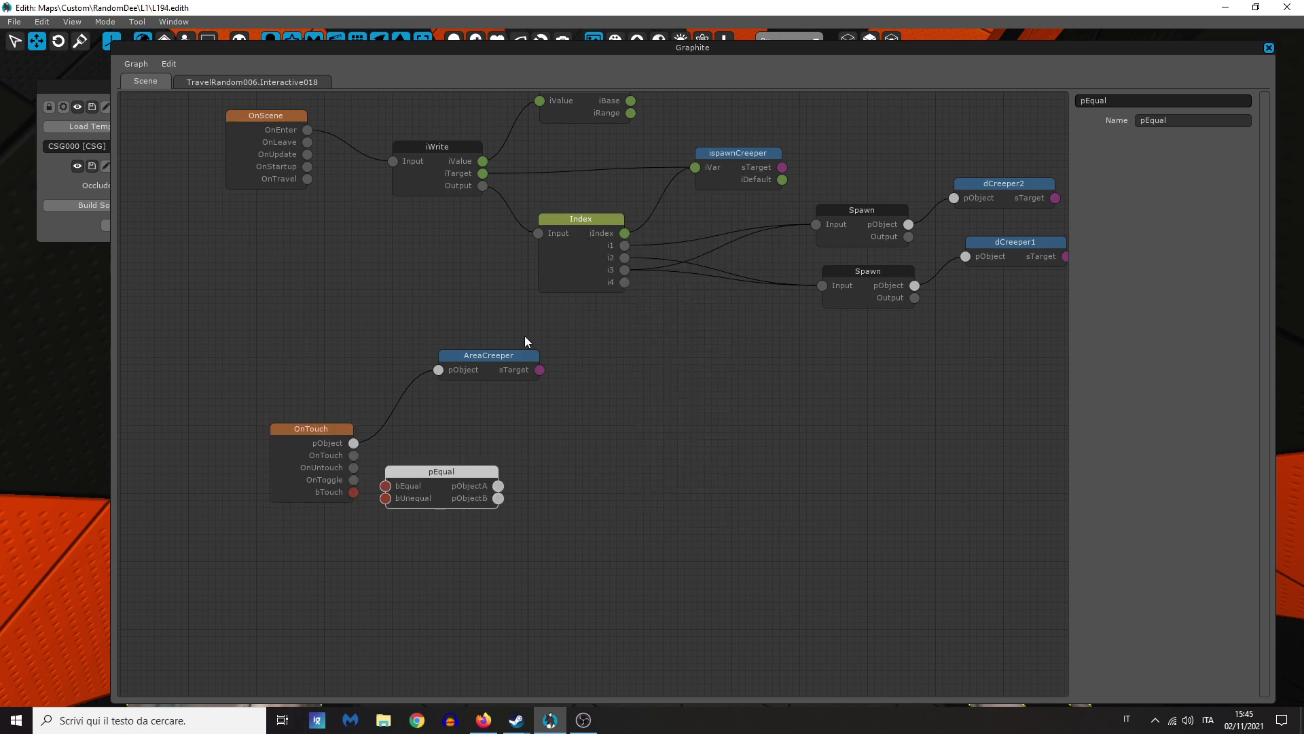
left_click_drag(440, 465, 354, 494)
Step: Add a pPlayer node and connect it to pObjectA of pEqual
right_click(573, 531)
mouse_move(630, 427)
mouse_move(638, 385)
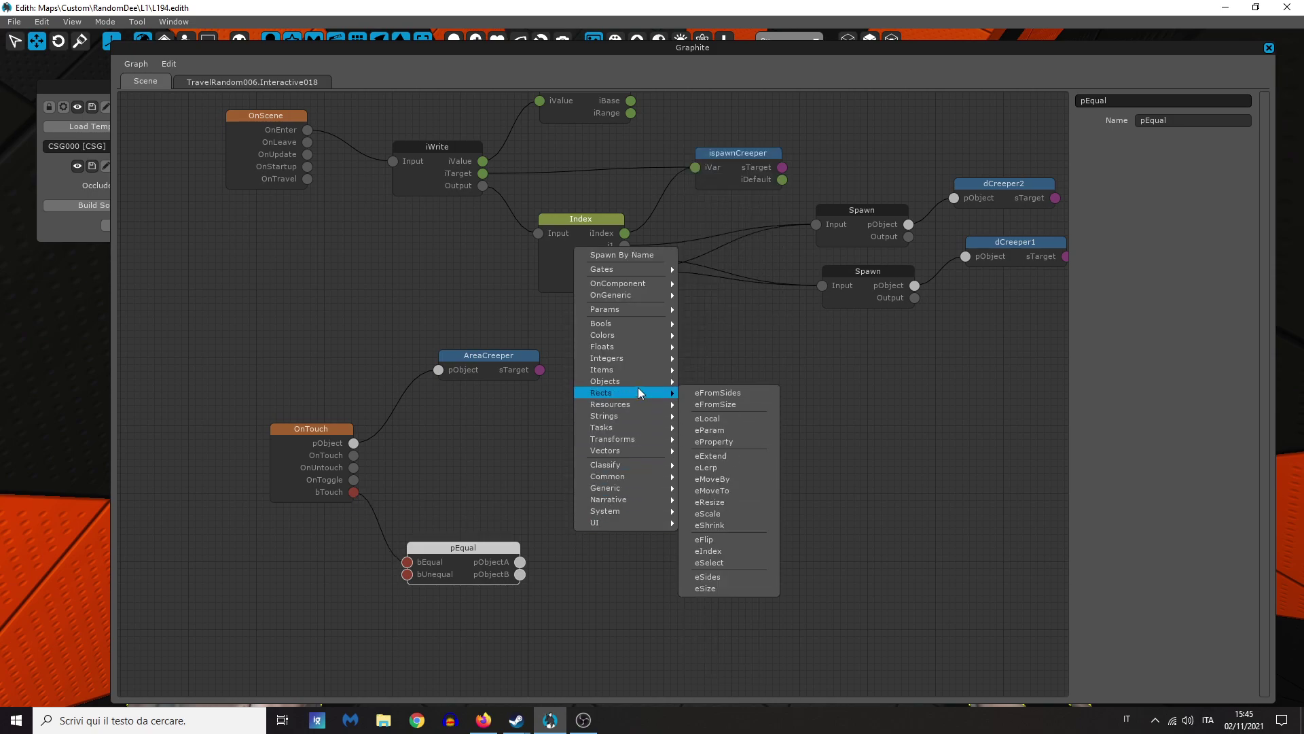
left_click(735, 491)
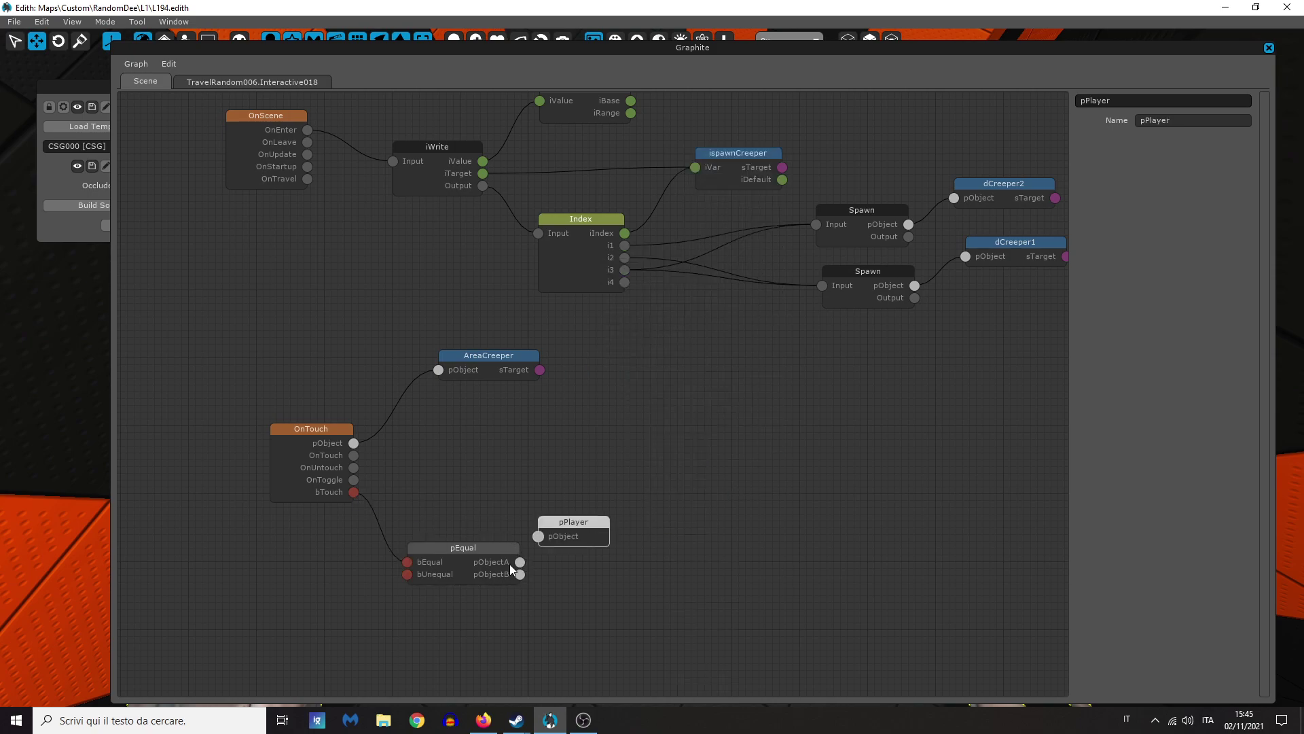
left_click_drag(561, 525, 621, 536)
Step: Add a pInvoker node, connect it to pObjectB of pEqual and close the node graph
right_click(490, 488)
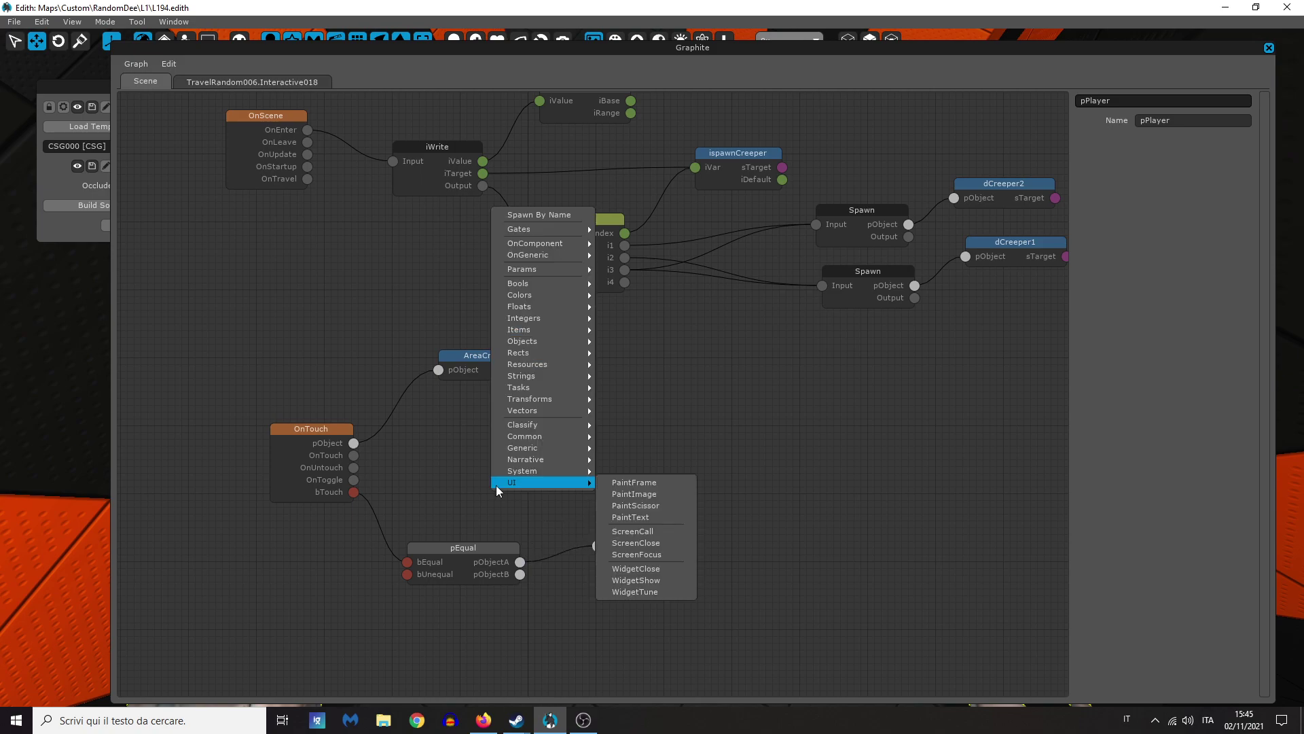
left_click(575, 214)
type("pinv")
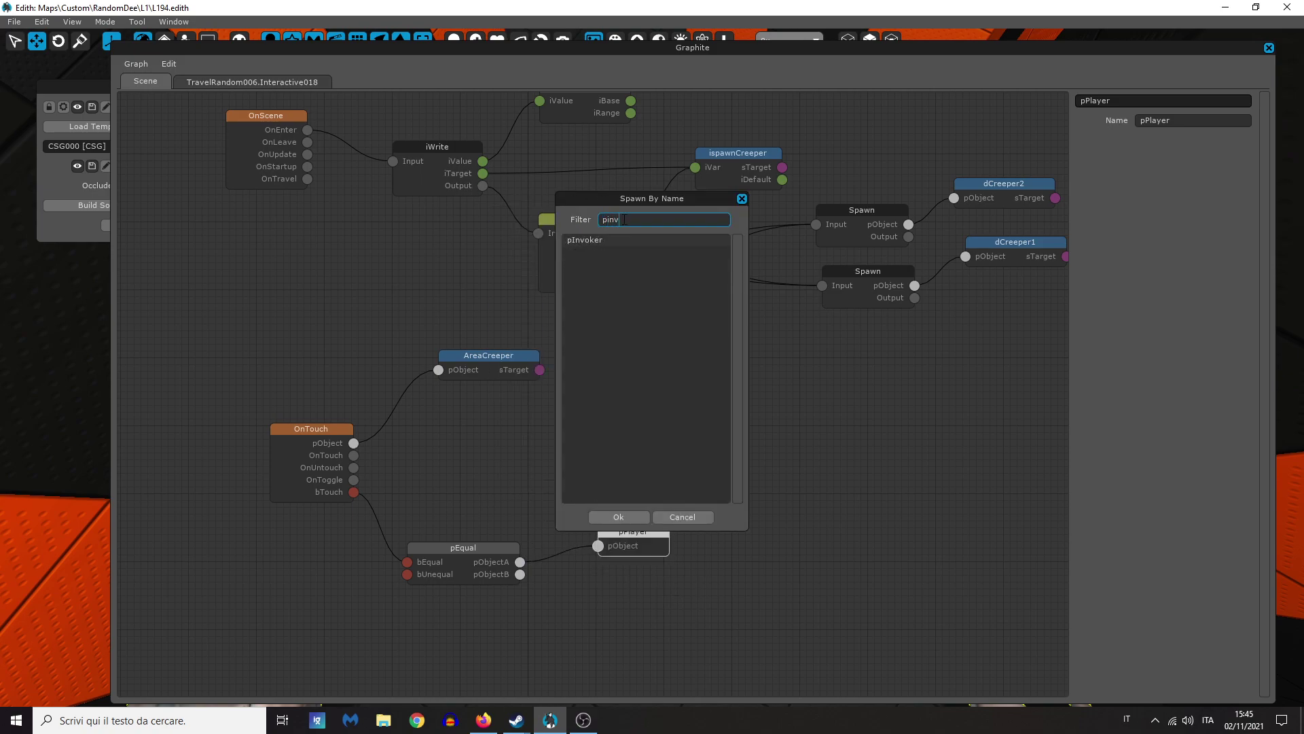
double_click(615, 246)
left_click_drag(479, 484, 617, 593)
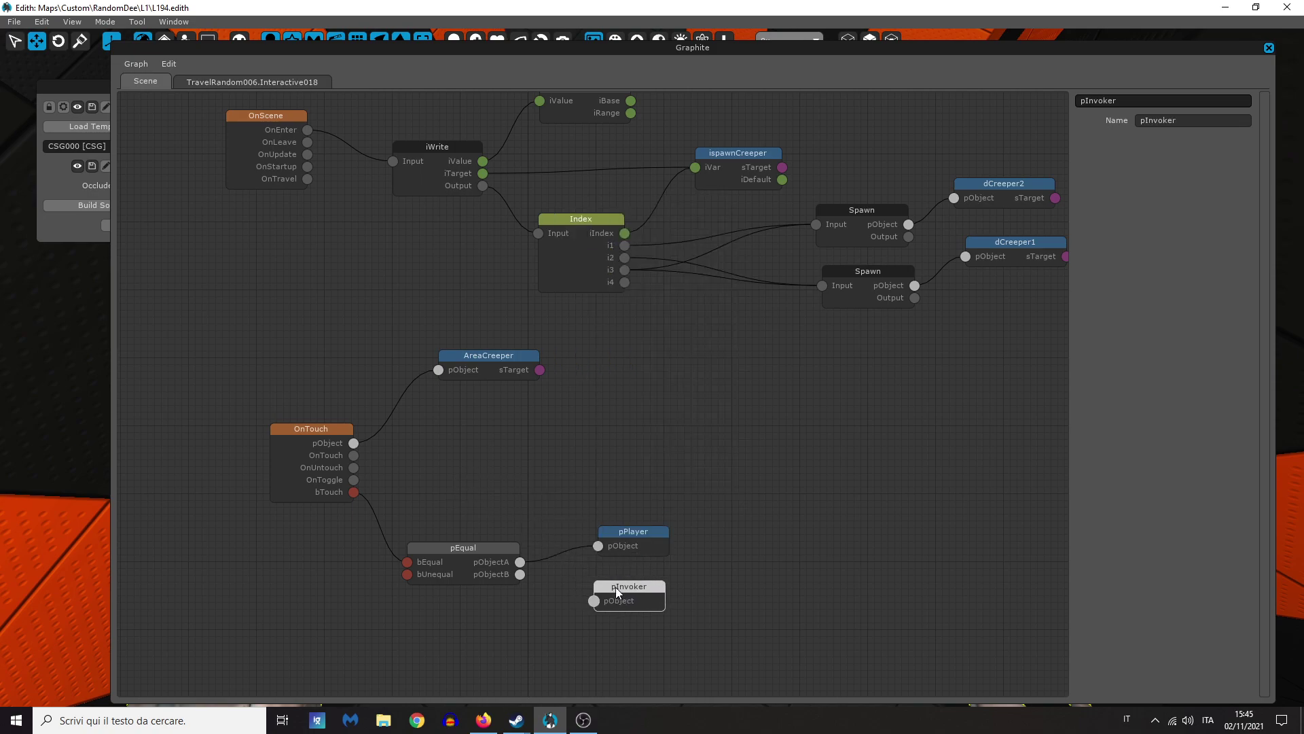
left_click_drag(526, 577, 519, 578)
left_click_drag(613, 593, 613, 591)
key("Escape")
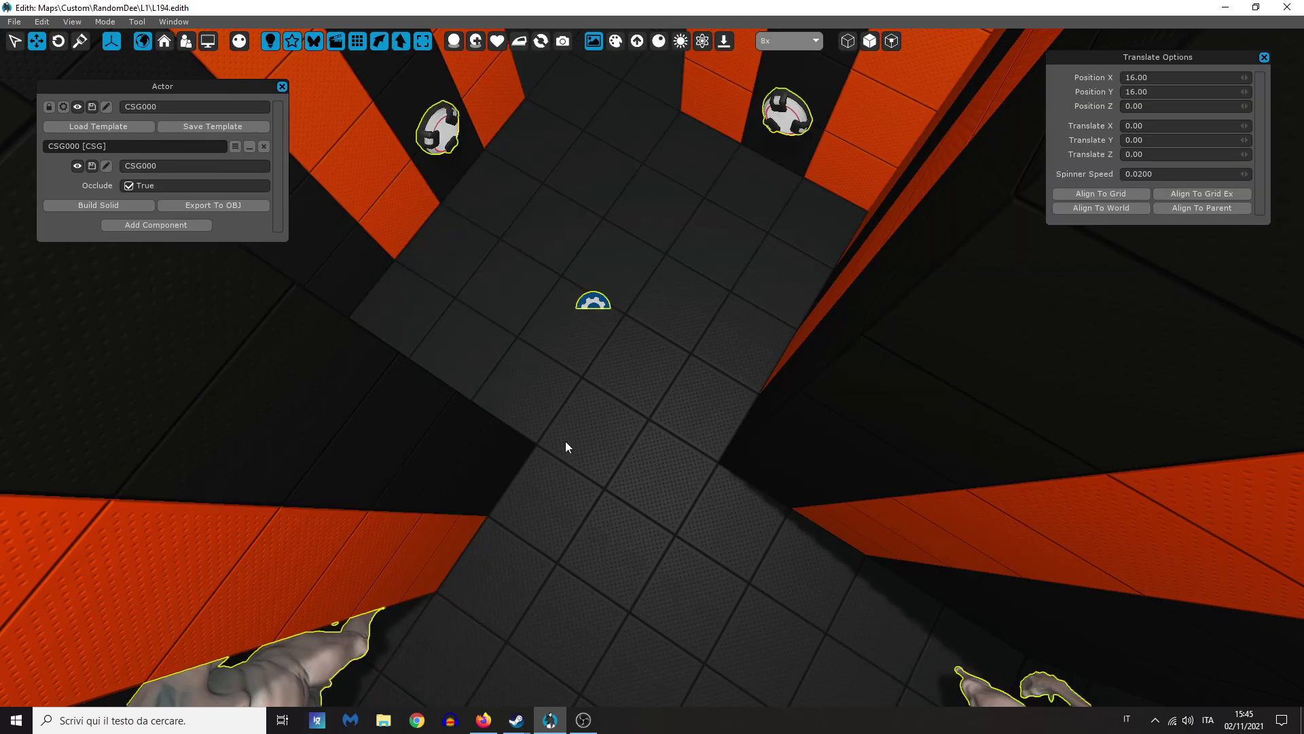
Step: Open the map N7_ADM_Personnel.edith from the NSola7 Administrative folder
left_click(14, 21)
left_click(28, 48)
double_click(181, 206)
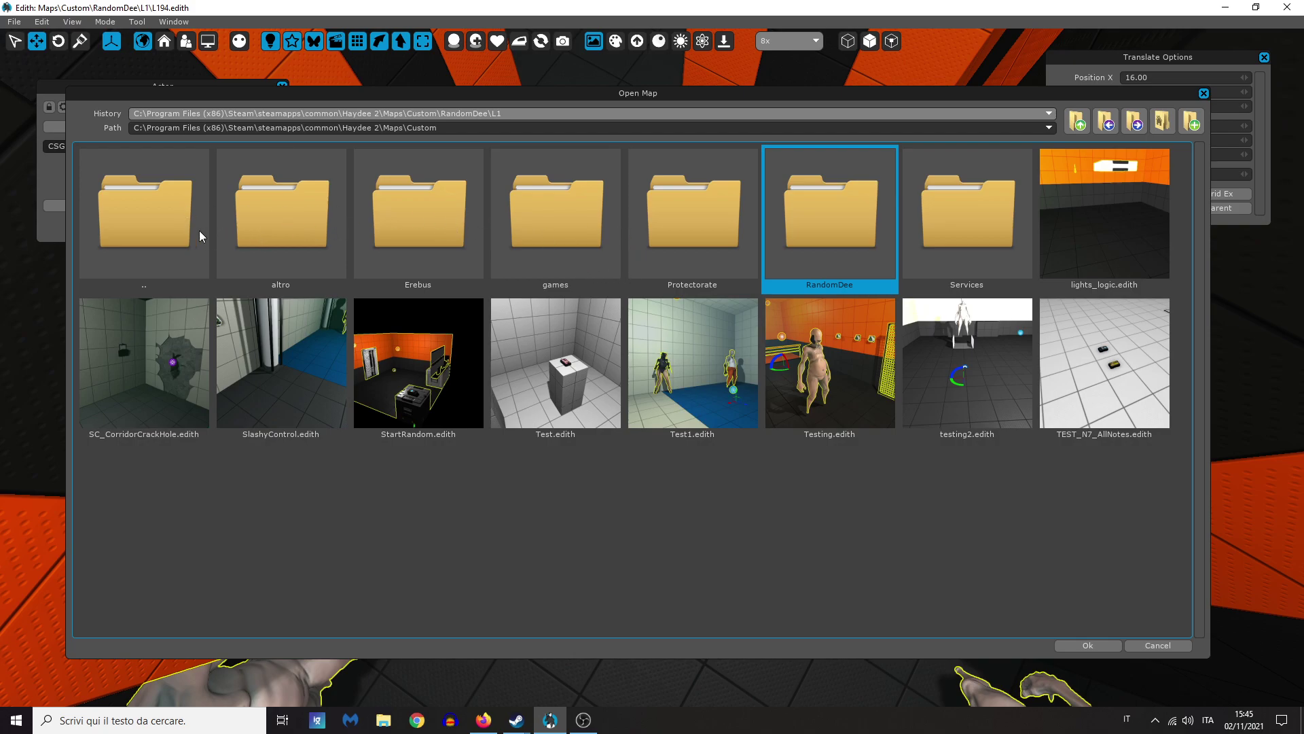
double_click(178, 230)
double_click(438, 238)
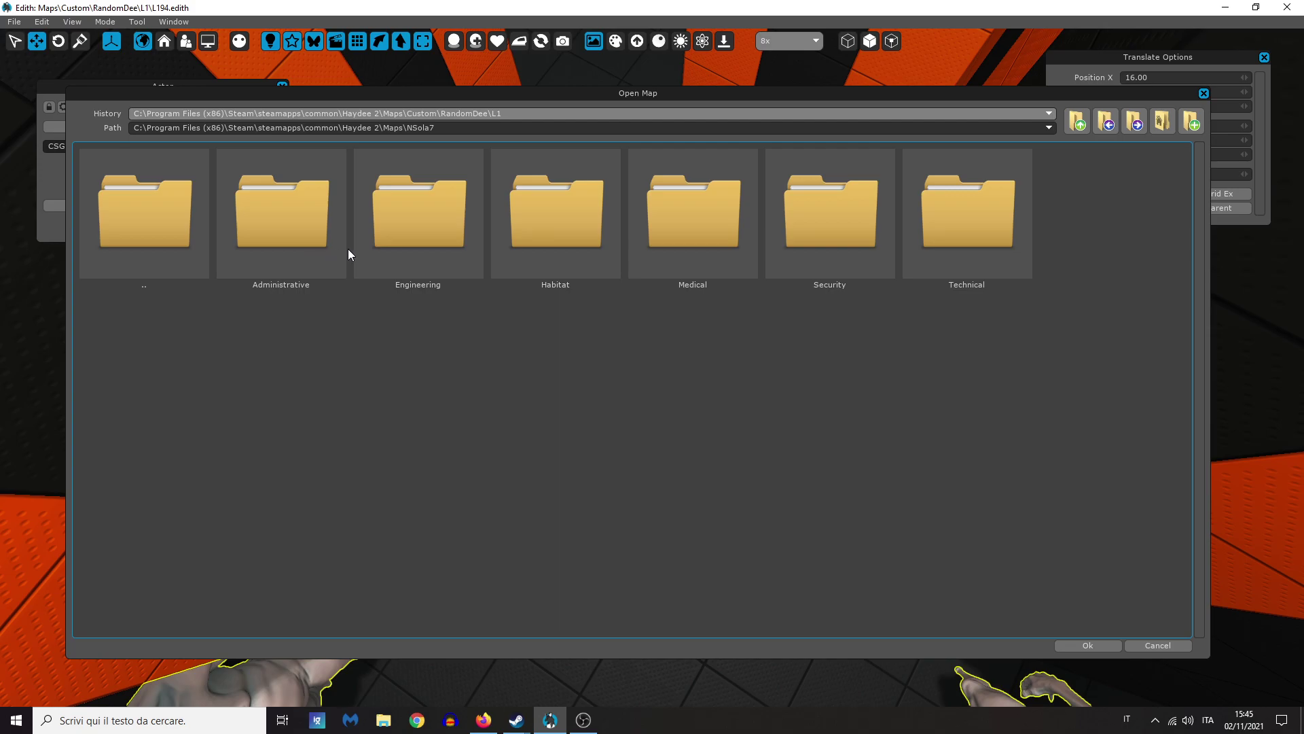
double_click(289, 233)
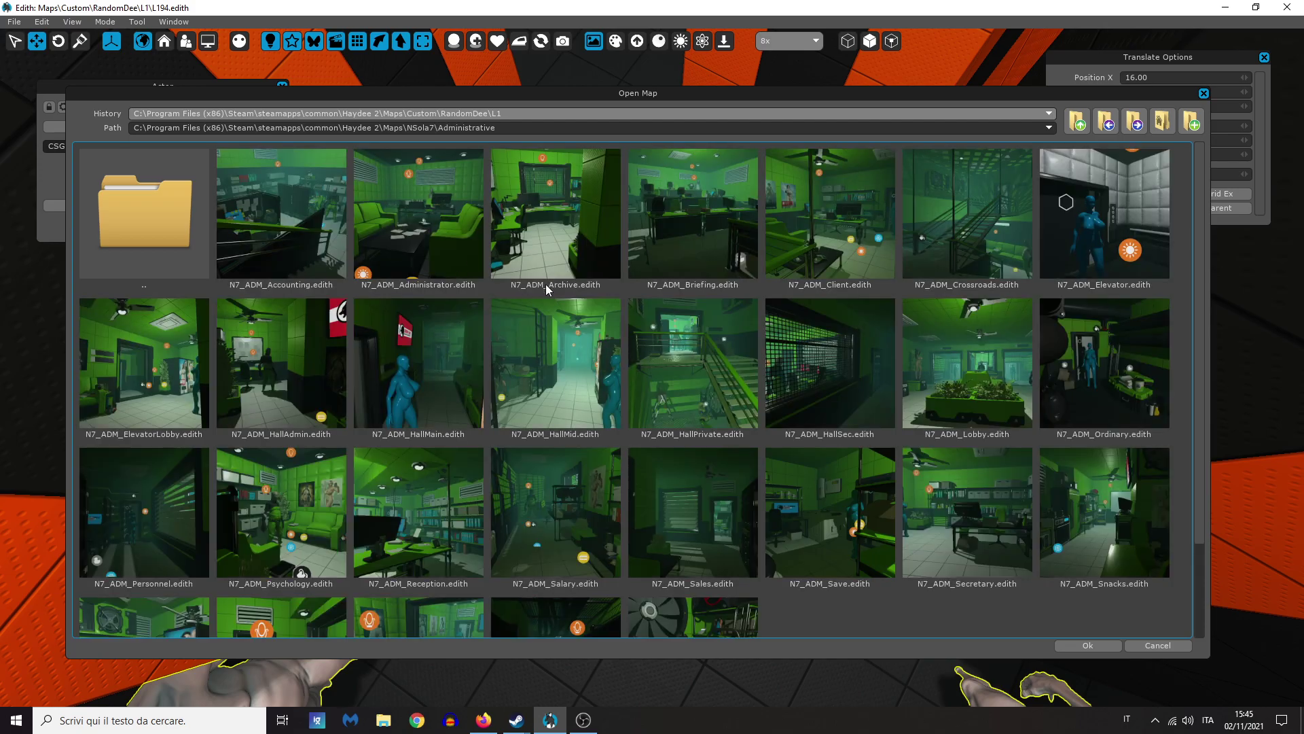
double_click(131, 481)
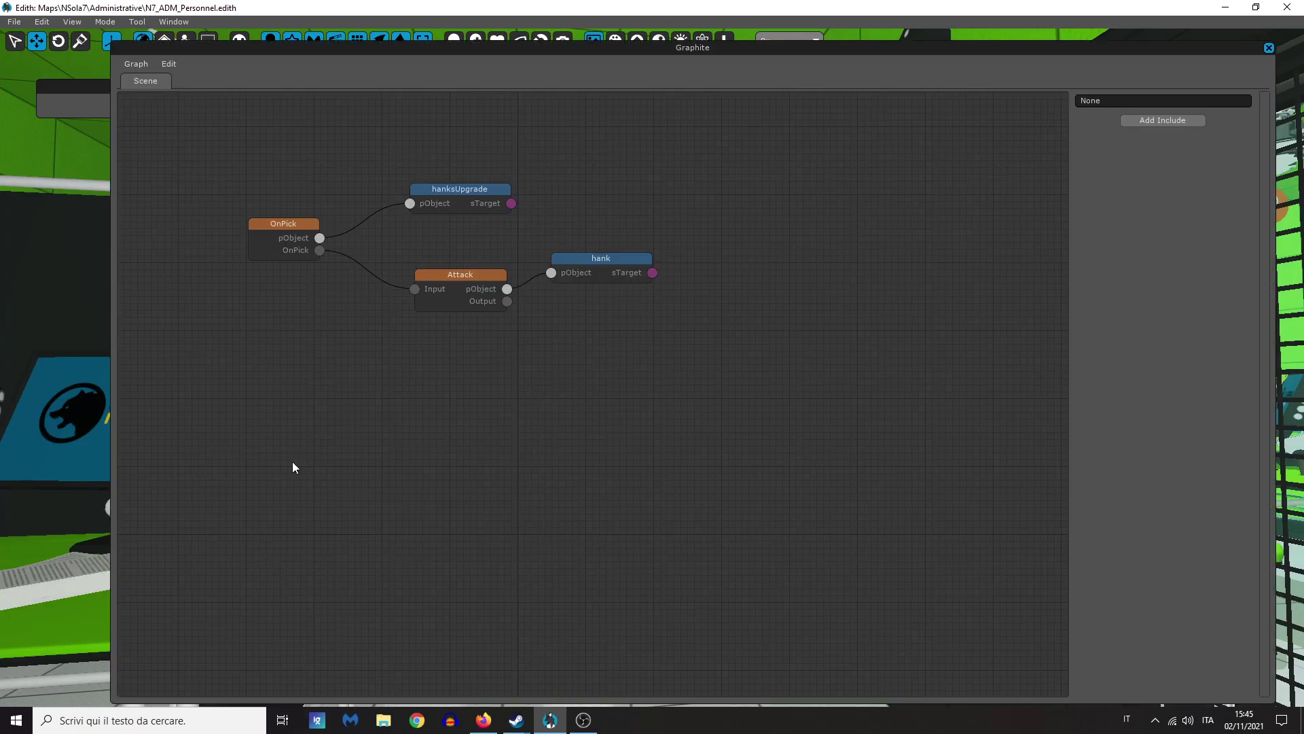
Step: Copy the Attack node from this map's graph, then reopen map L194 and its scene graph
left_click_drag(501, 338, 426, 246)
left_click(593, 229)
key("Escape")
left_click(12, 23)
mouse_move(38, 104)
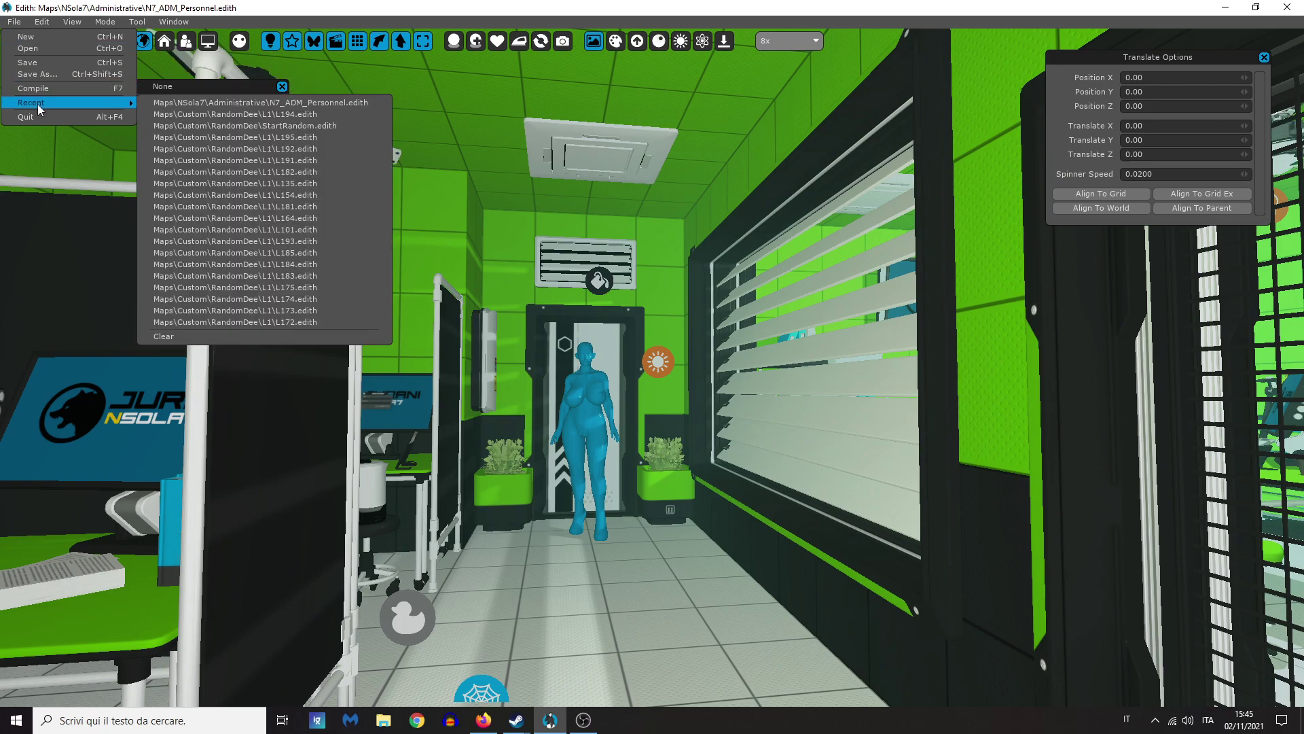
left_click(234, 114)
key("g")
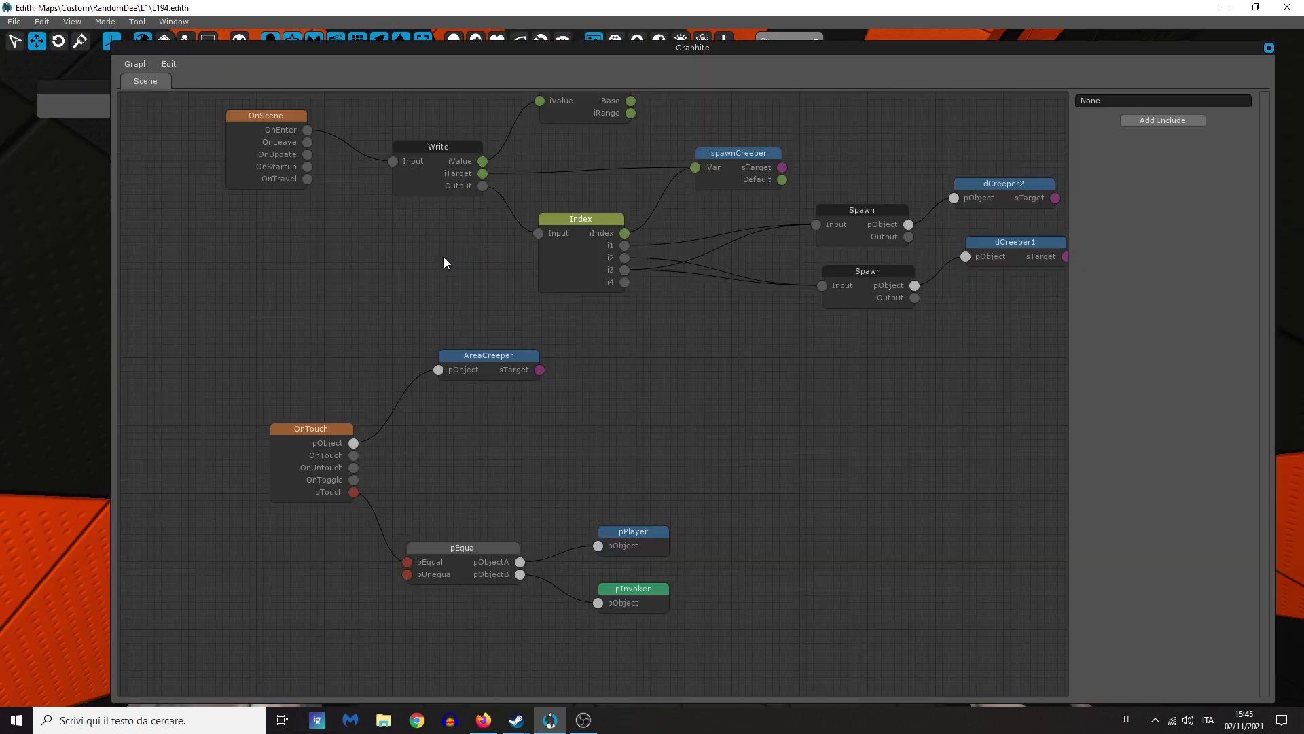
Step: Paste the Attack node, drive it from OnTouch, and chain a duplicate Attack node to its output
right_click(455, 421)
left_click(597, 410)
key("ctrl+v")
left_click_drag(602, 383, 353, 455)
left_click(479, 435)
left_click_drag(515, 429, 507, 428)
key("ctrl+c")
key("ctrl+v")
left_click_drag(576, 398, 649, 472)
left_click(637, 421)
Step: Close the graph and fill the alcove creeper spawns' Name field with their actor name, such as dCreeper2
middle_click_drag(698, 555, 554, 394)
scroll(666, 519, "down", 3)
key("Escape")
left_click(555, 394)
double_click(177, 107)
left_click(184, 158)
key("ctrl+v")
left_click(690, 446)
right_click_drag(690, 445, 699, 447)
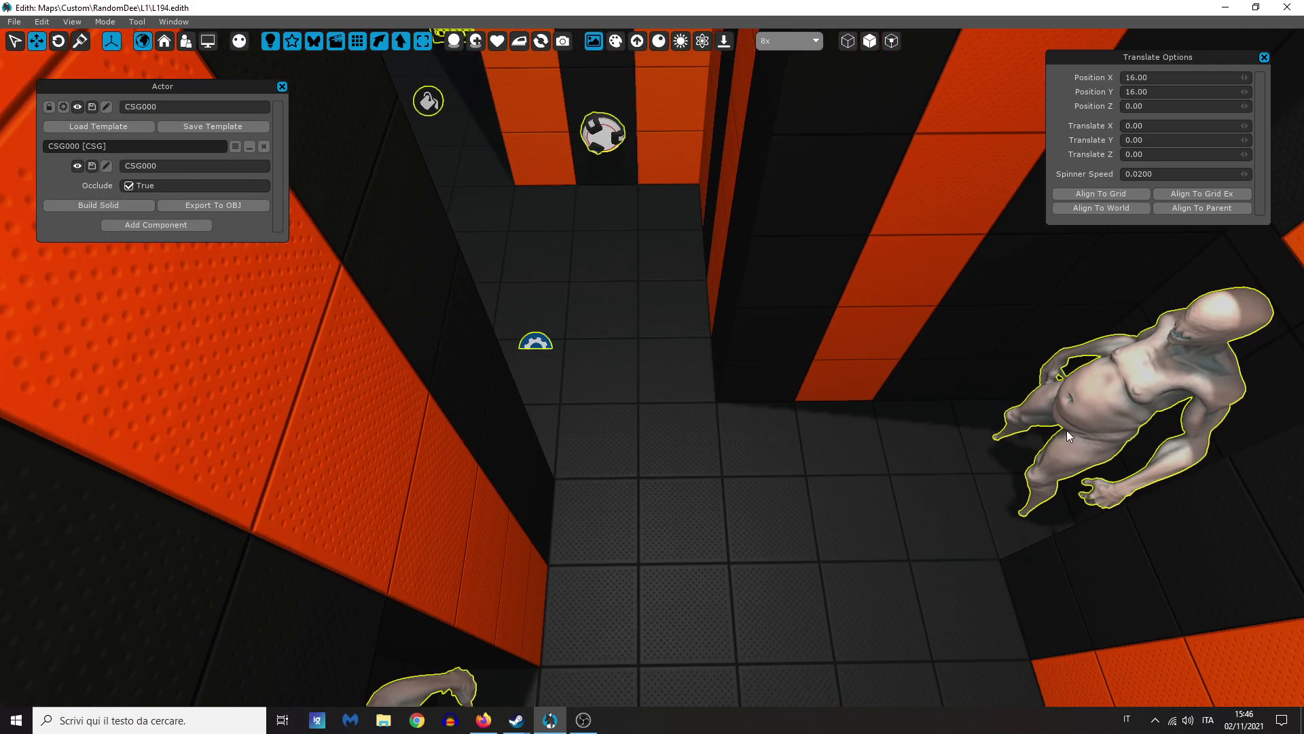
left_click(1066, 436)
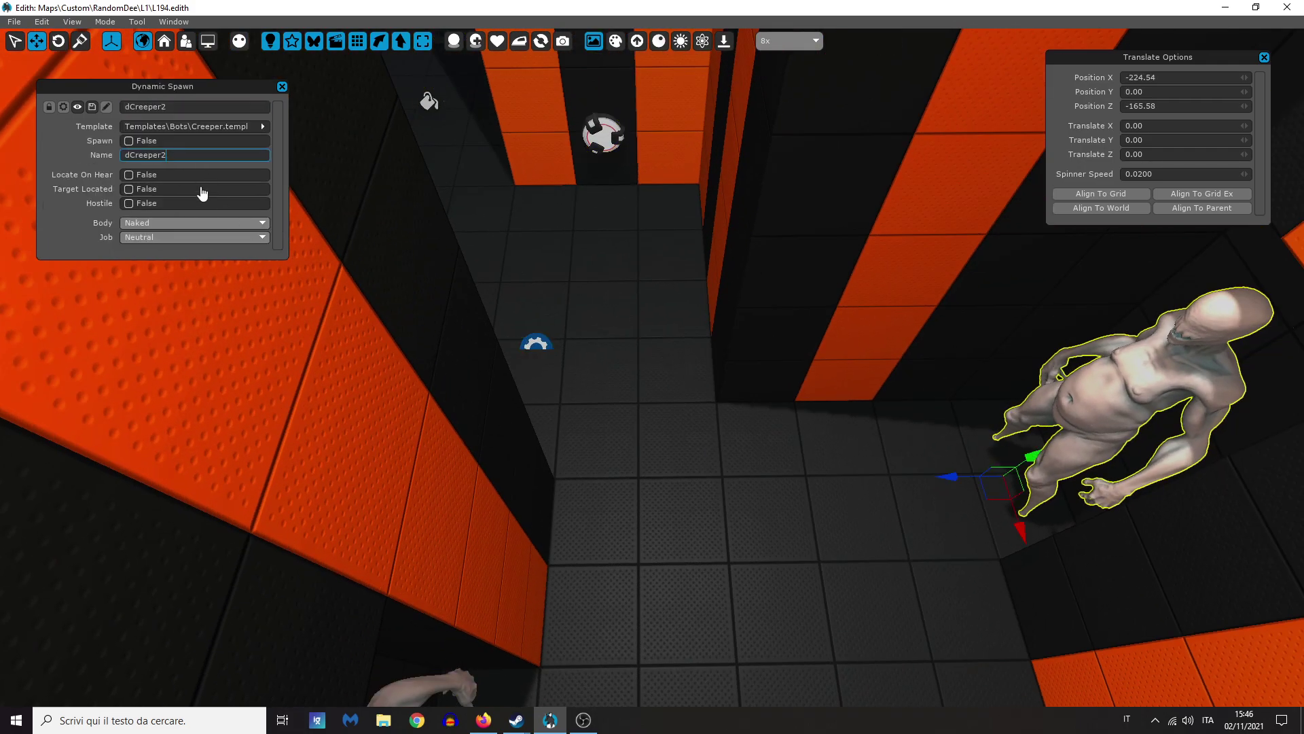
left_click(647, 437)
Step: Duplicate the dCreeper2 and dCreeper1 nodes, connect them to the first and second Attack nodes respectively, and close the graph
key("g")
scroll(600, 431, "up", 2)
middle_click_drag(598, 438, 541, 394)
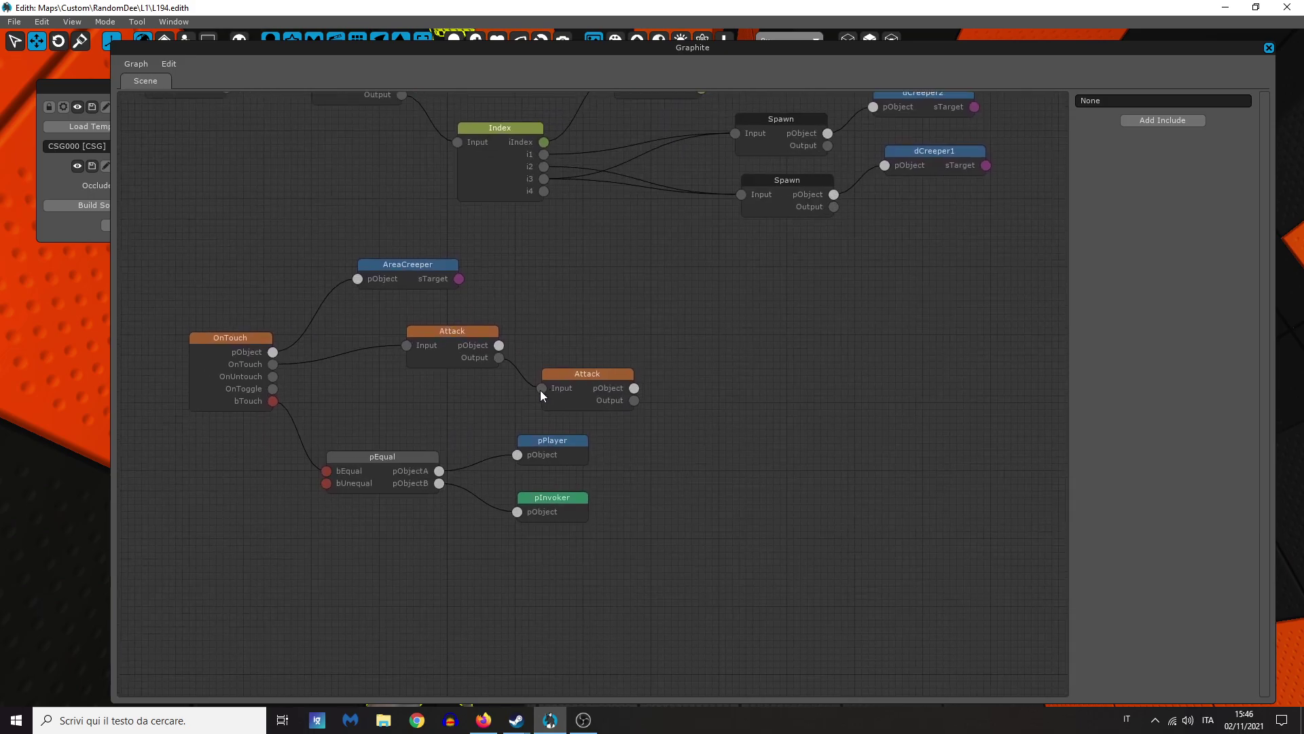
middle_click_drag(667, 301, 484, 428)
left_click_drag(813, 354, 730, 180)
key("ctrl+c")
key("ctrl+v")
left_click_drag(579, 362, 469, 410)
left_click(337, 480)
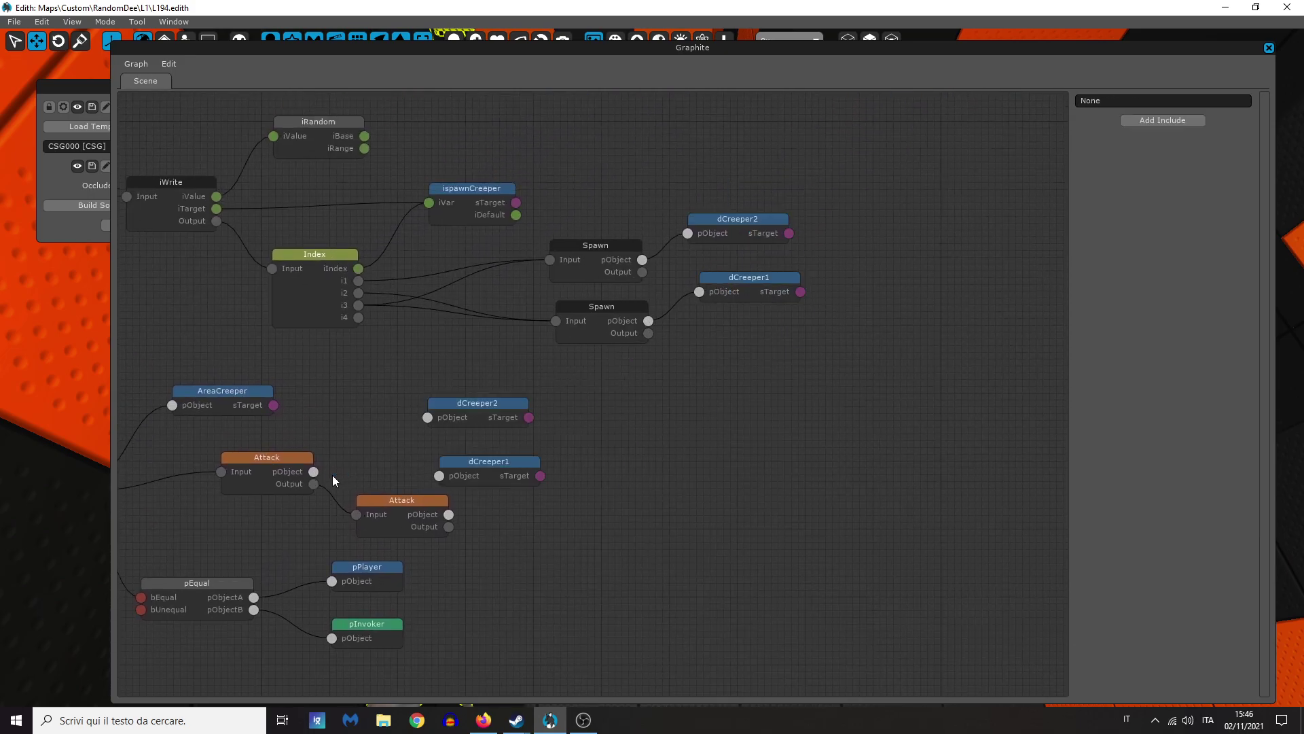
left_click_drag(364, 445, 426, 427)
left_click_drag(489, 470, 520, 479)
left_click_drag(438, 432, 427, 429)
left_click(401, 353)
key("Escape")
Step: Rename the first caged Slashy spawn dSlashy1, use the same text as its Name and disable Spawn
right_click_drag(401, 353, 299, 366)
left_click(858, 313)
double_click(189, 109)
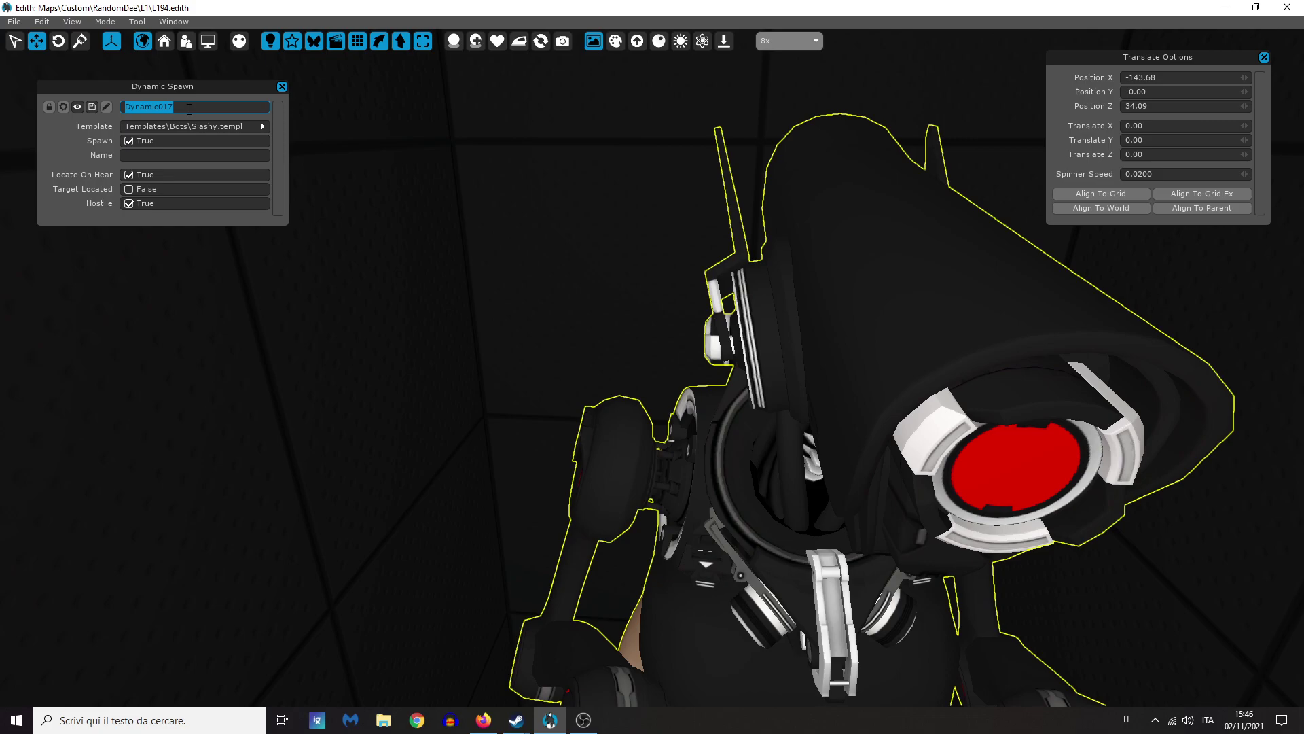
type("d")
key("s")
right_click_drag(386, 85, 222, 22)
key("w")
key("s")
key("w")
double_click(178, 105)
key("ctrl+c")
left_click(173, 156)
key("ctrl+v")
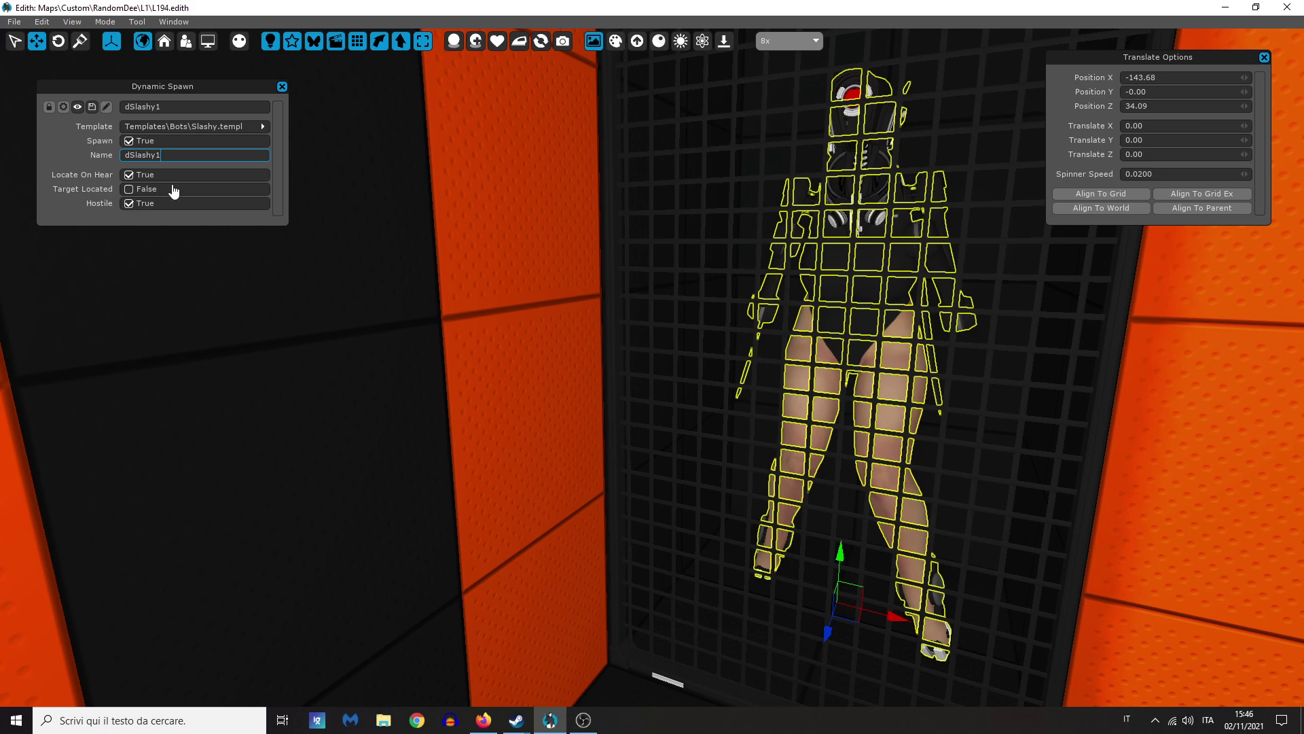
left_click(139, 143)
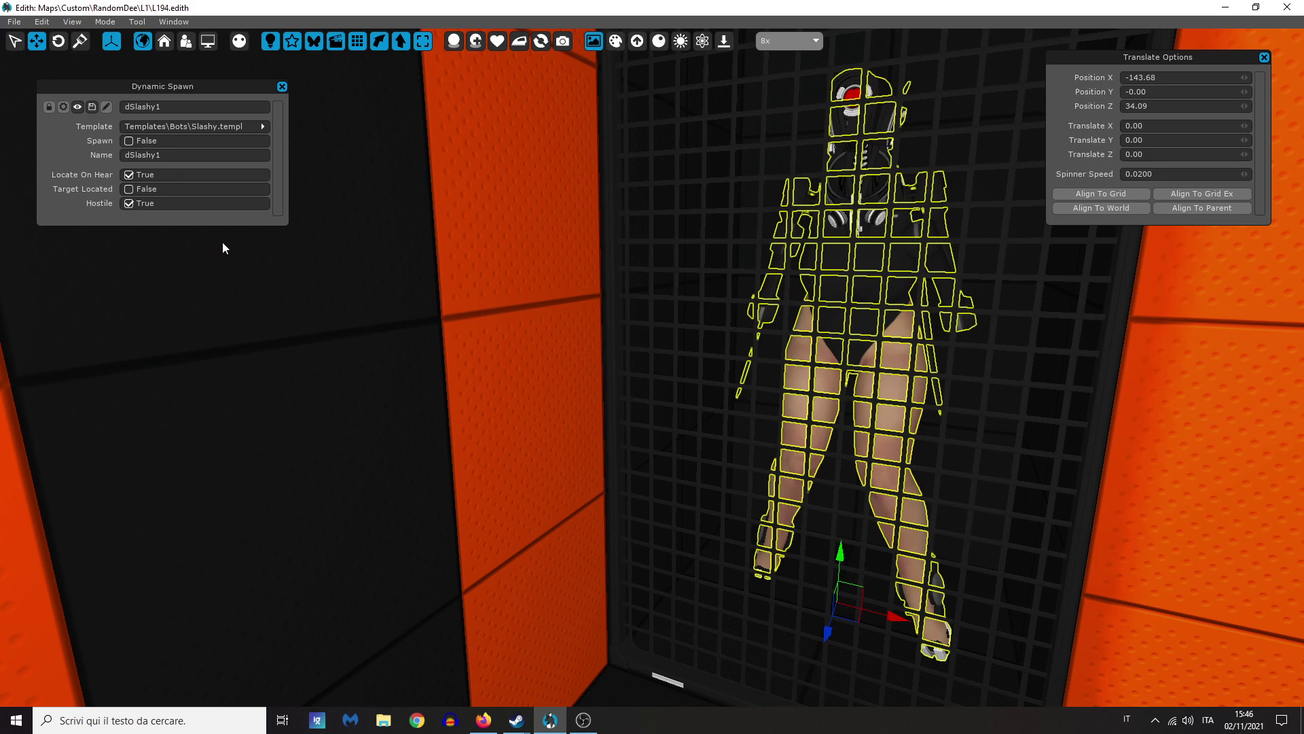
Step: Rename the second caged Slashy spawn dSlashy2, use the same text as its Name and disable Spawn
right_click_drag(223, 242, 210, 218)
key("w")
double_click(164, 110)
key("ctrl+c")
left_click(513, 311)
double_click(199, 109)
key("ctrl+v")
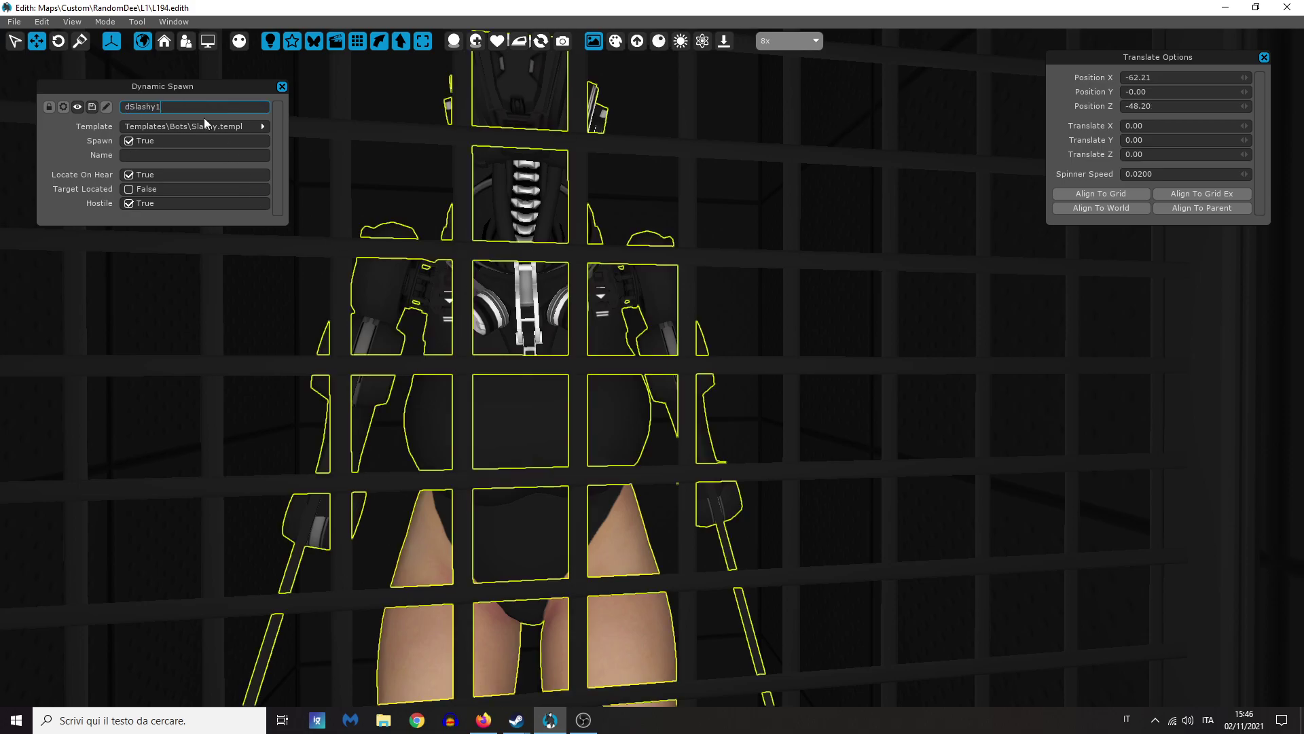
left_click(192, 156)
key("ctrl+v")
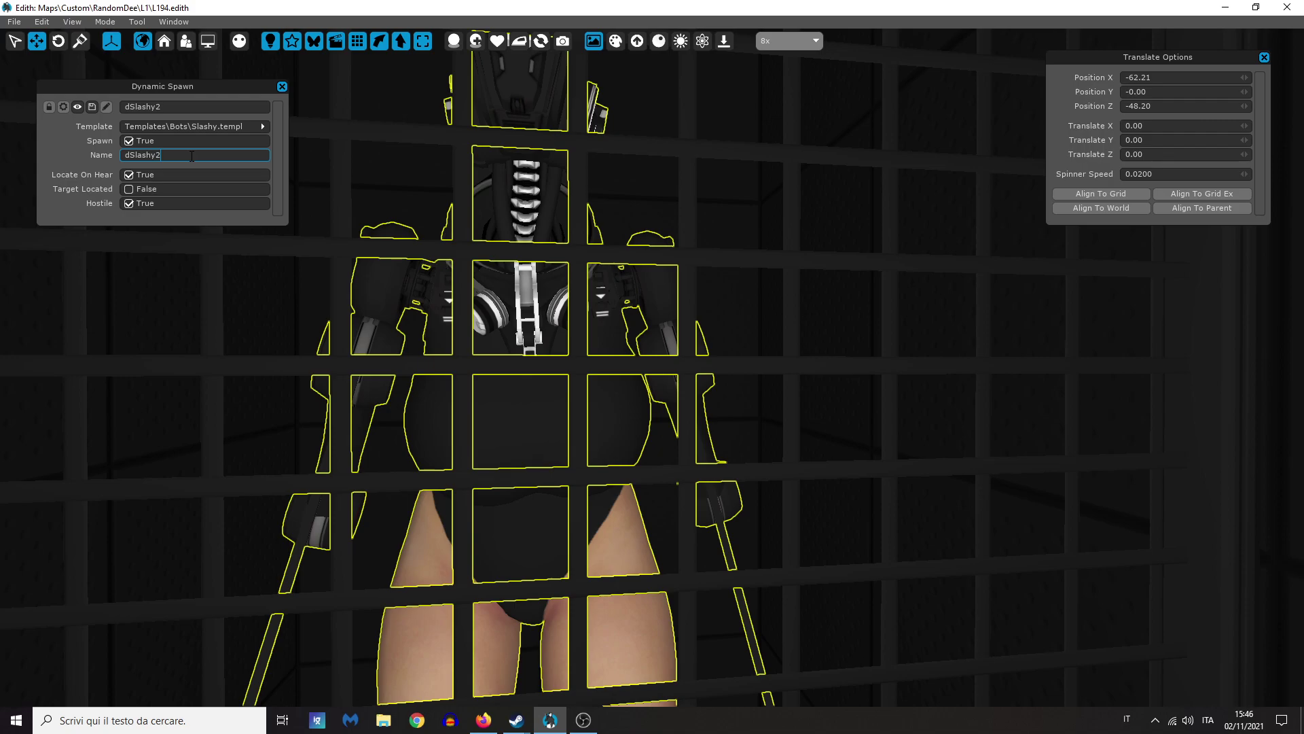
key("s")
right_click_drag(312, 295, 131, 264)
left_click(129, 139)
Step: Rename the third caged Slashy spawn dSlashy3, copy that into its Name field and disable Spawn
key("w")
right_click_drag(474, 257, 169, 267)
right_click_drag(513, 190, 510, 182)
left_click(514, 181)
left_click(202, 109)
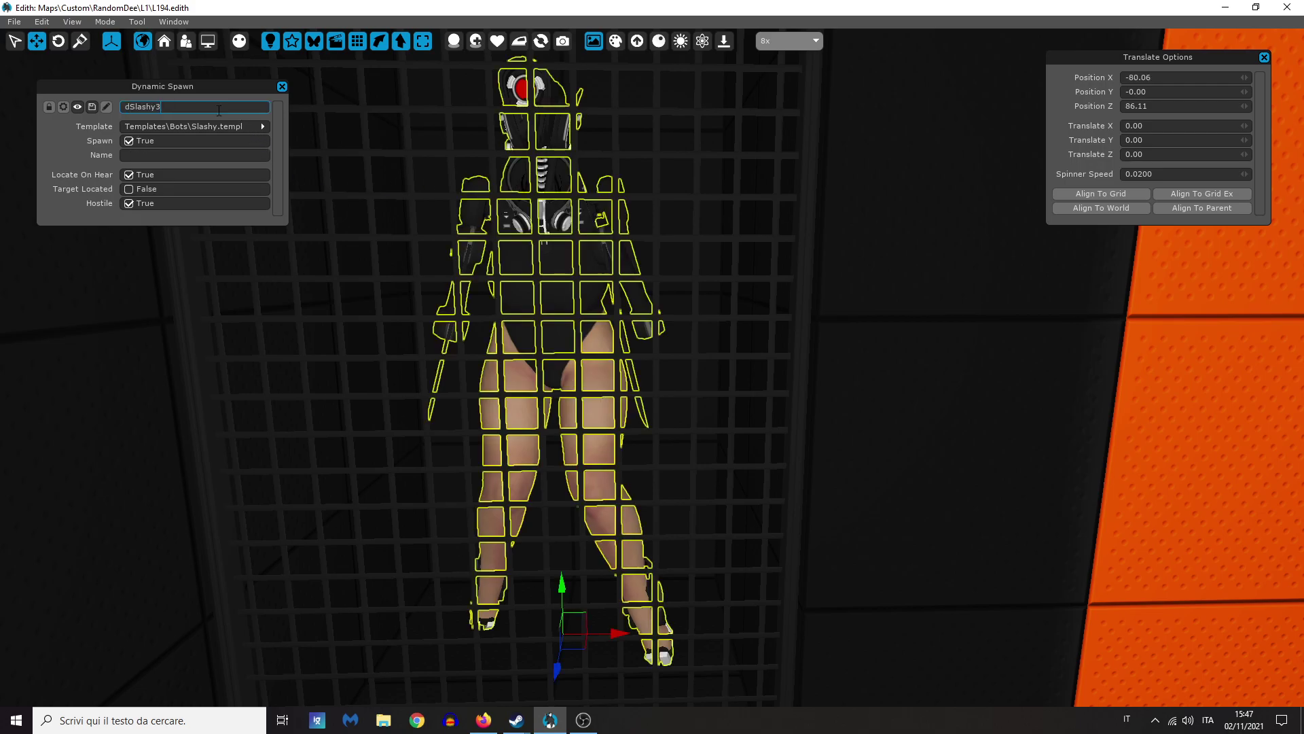
double_click(162, 106)
key("ctrl+v")
left_click_drag(165, 107, 1, 90)
key("ctrl+c")
left_click(174, 154)
key("ctrl+v")
left_click(128, 141)
Step: Rename the fourth caged Slashy spawn dSlashy4, fill in its Name field and disable Spawn
mouse_move(527, 231)
right_mouse_down()
mouse_move(434, 234)
mouse_move(540, 241)
right_mouse_up()
left_click(631, 300)
left_click(633, 284)
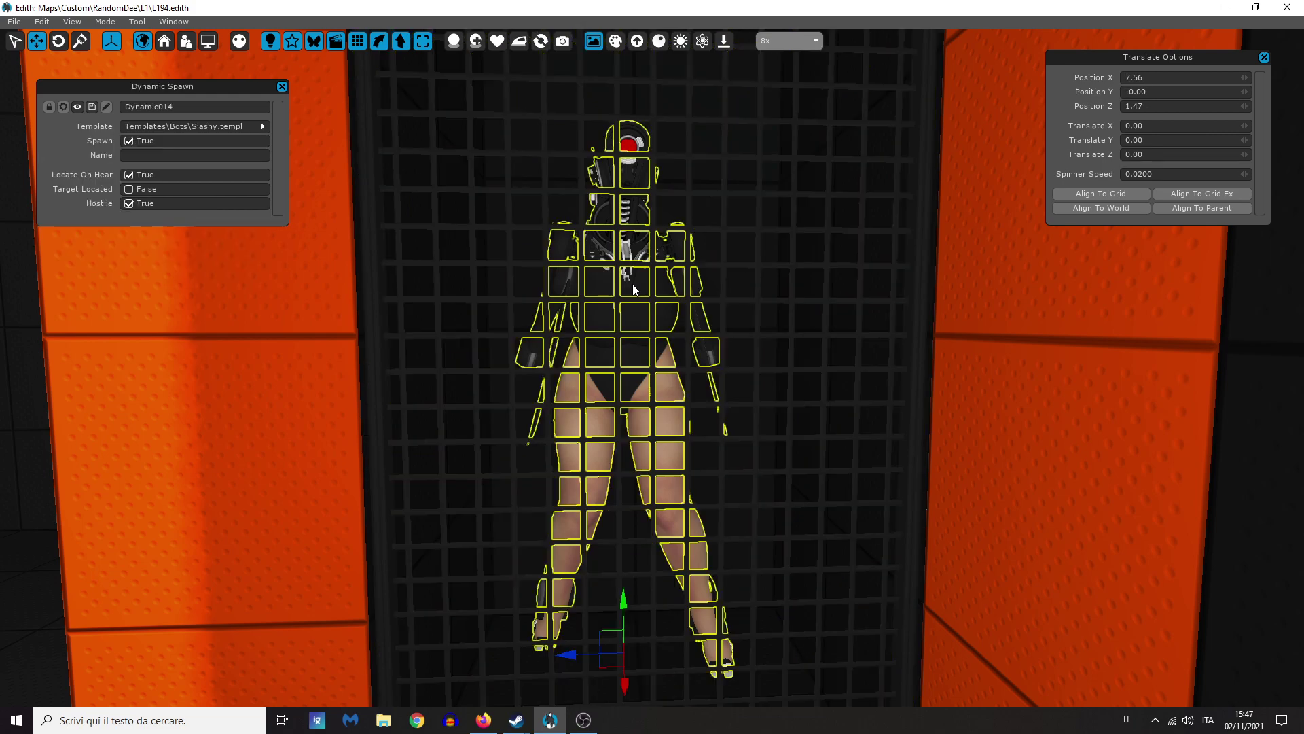
double_click(182, 108)
key("ctrl+v")
left_click(157, 155)
key("ctrl+v")
left_click(175, 107)
key("Tab")
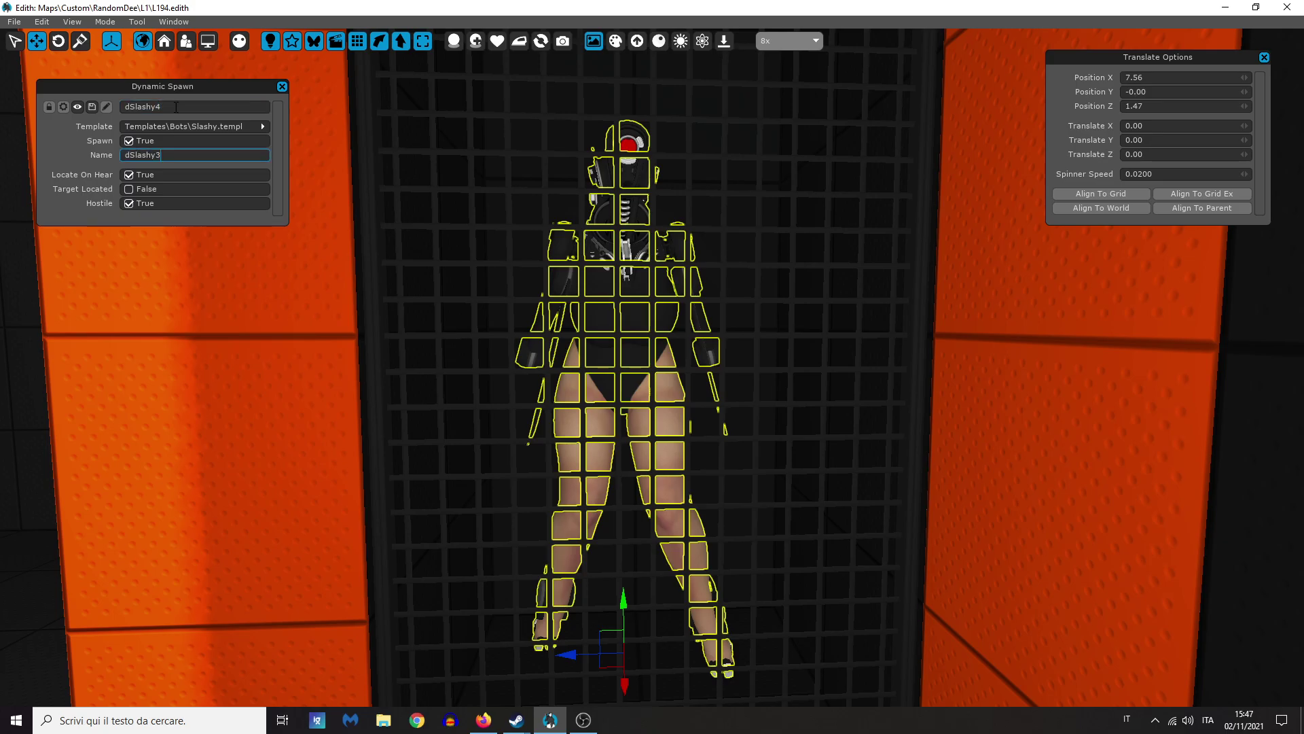
left_click(129, 142)
left_click(261, 288)
mouse_move(261, 288)
right_mouse_down()
mouse_move(652, 299)
mouse_move(279, 293)
right_mouse_up()
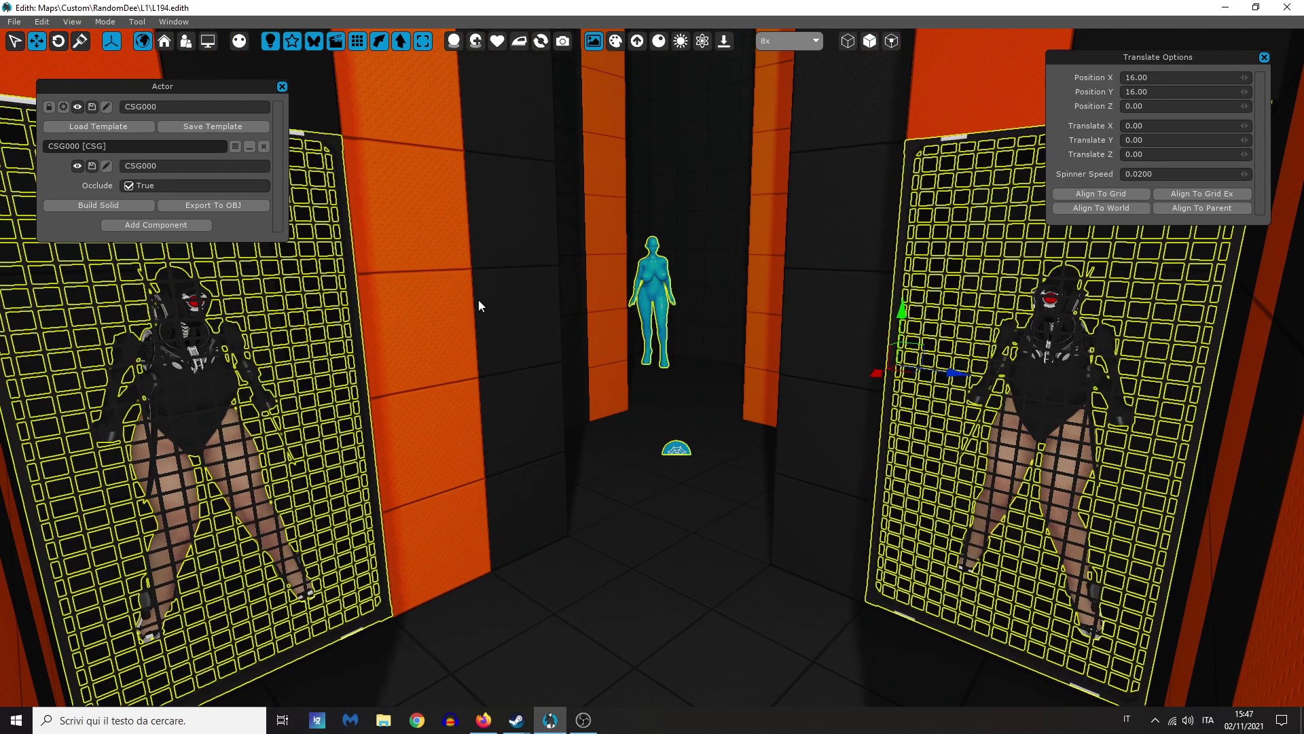
Step: Duplicate the whole random creeper spawn node group in the scene graph and place the copy beside the original
key("g")
scroll(526, 331, "down", 5)
scroll(524, 331, "up", 3)
left_click_drag(778, 379, 195, 192)
scroll(706, 310, "down", 3)
middle_click_drag(719, 315, 496, 320)
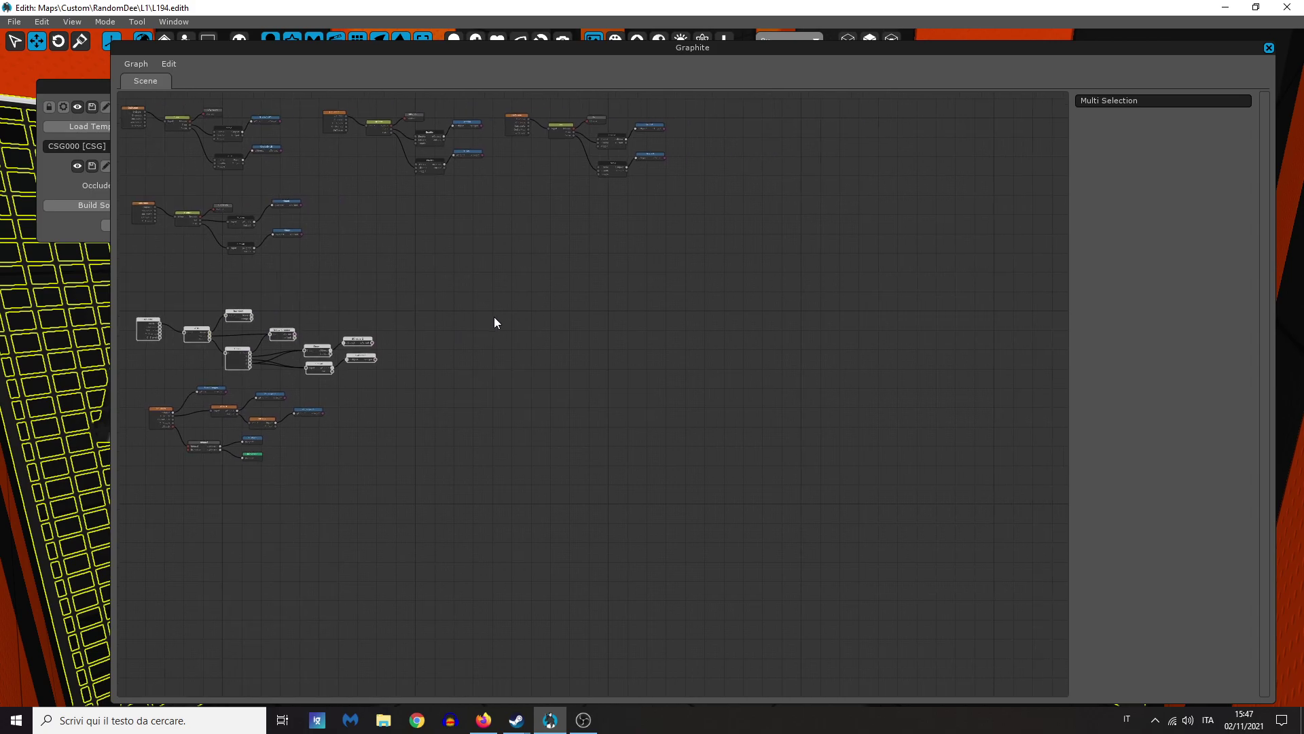
key("ctrl+v")
left_click_drag(464, 377, 433, 333)
scroll(662, 317, "up", 3)
left_click(511, 364)
middle_click_drag(510, 365, 352, 405)
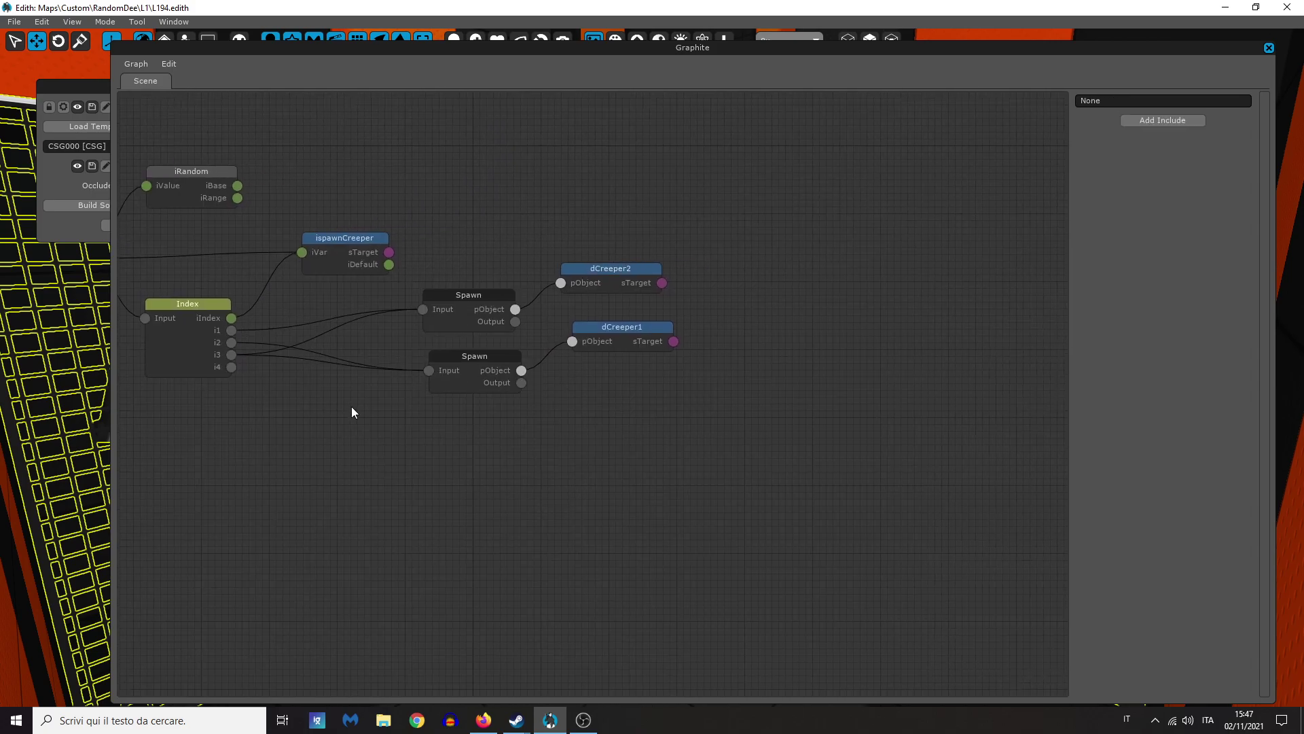
Step: In the copied node group, set the Name and Target of the dCreeper2 locate node to dSlashy3
left_click(619, 272)
left_click(1192, 126)
key("ctrl+v")
left_click(1193, 138)
key("ctrl+v")
left_click(962, 267)
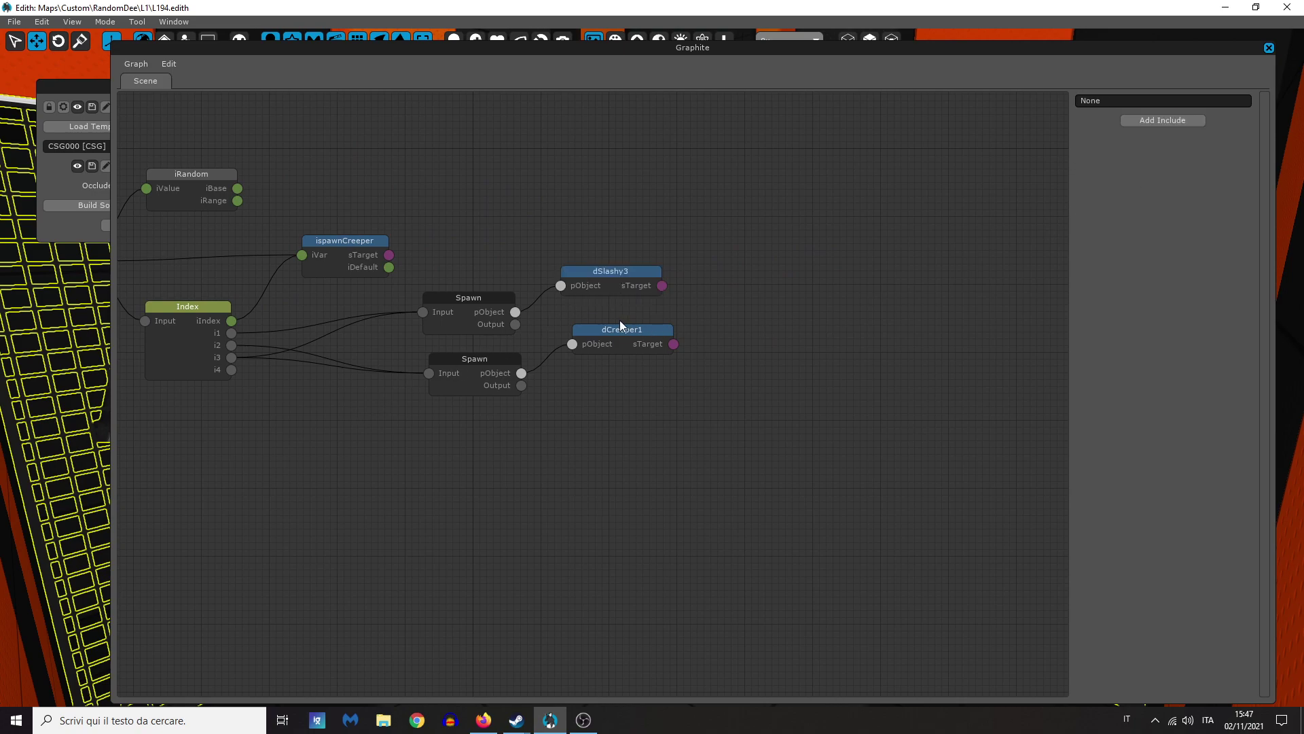
Step: Set the Name and Target of the copied group's dCreeper1 locate node to dSlashy4
left_click(620, 329)
double_click(1203, 124)
key("ctrl+v")
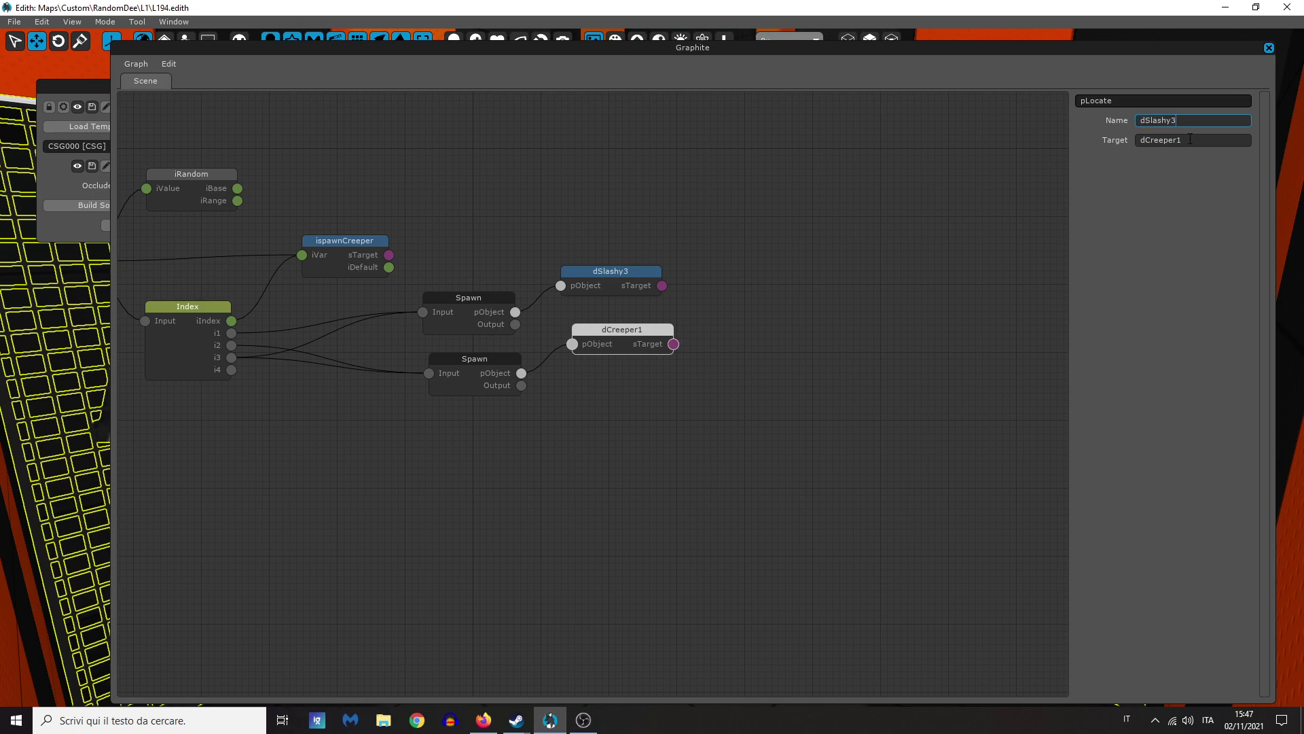
left_click(1191, 140)
type("4")
key("Return")
double_click(1190, 139)
key("ctrl+v")
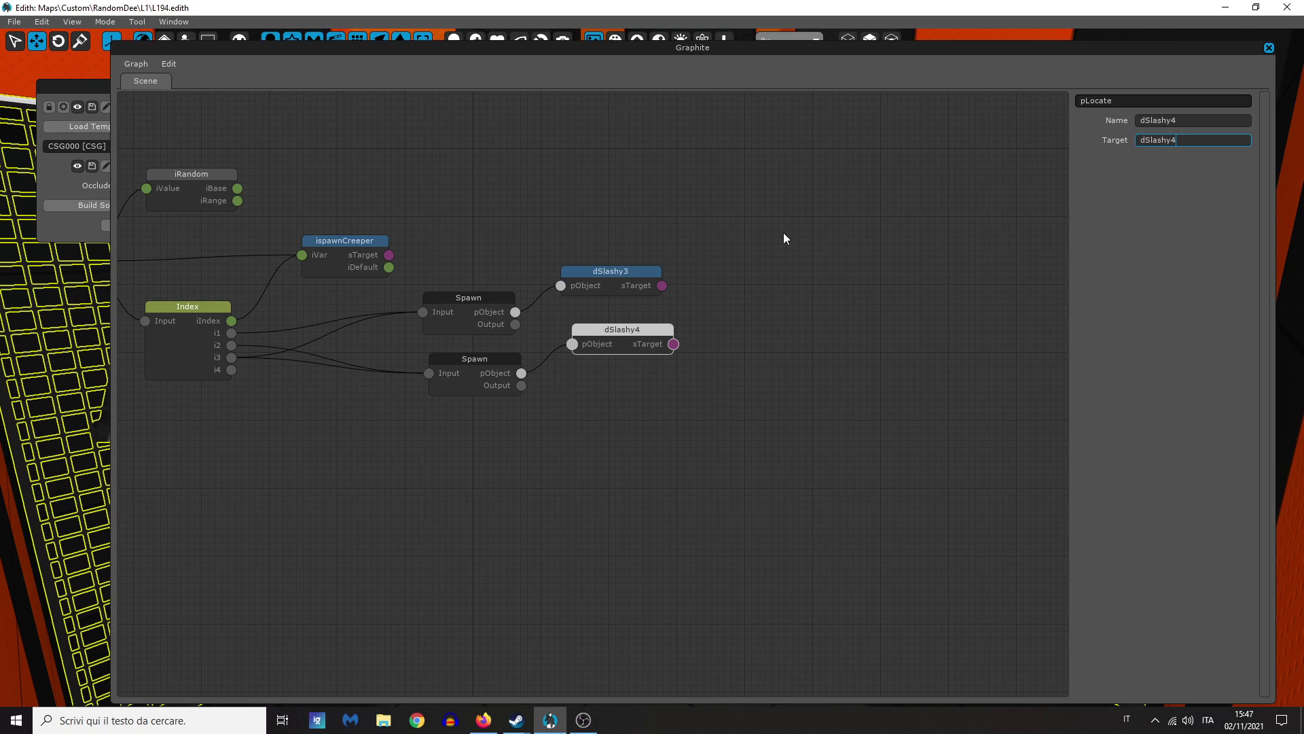
Step: Paste another copy of the random creeper spawn node group and place it below the dSlashy3 and dSlashy4 group
left_click(749, 298)
scroll(587, 296, "down", 5)
left_click_drag(667, 422, 361, 285)
key("ctrl+c")
key("ctrl+v")
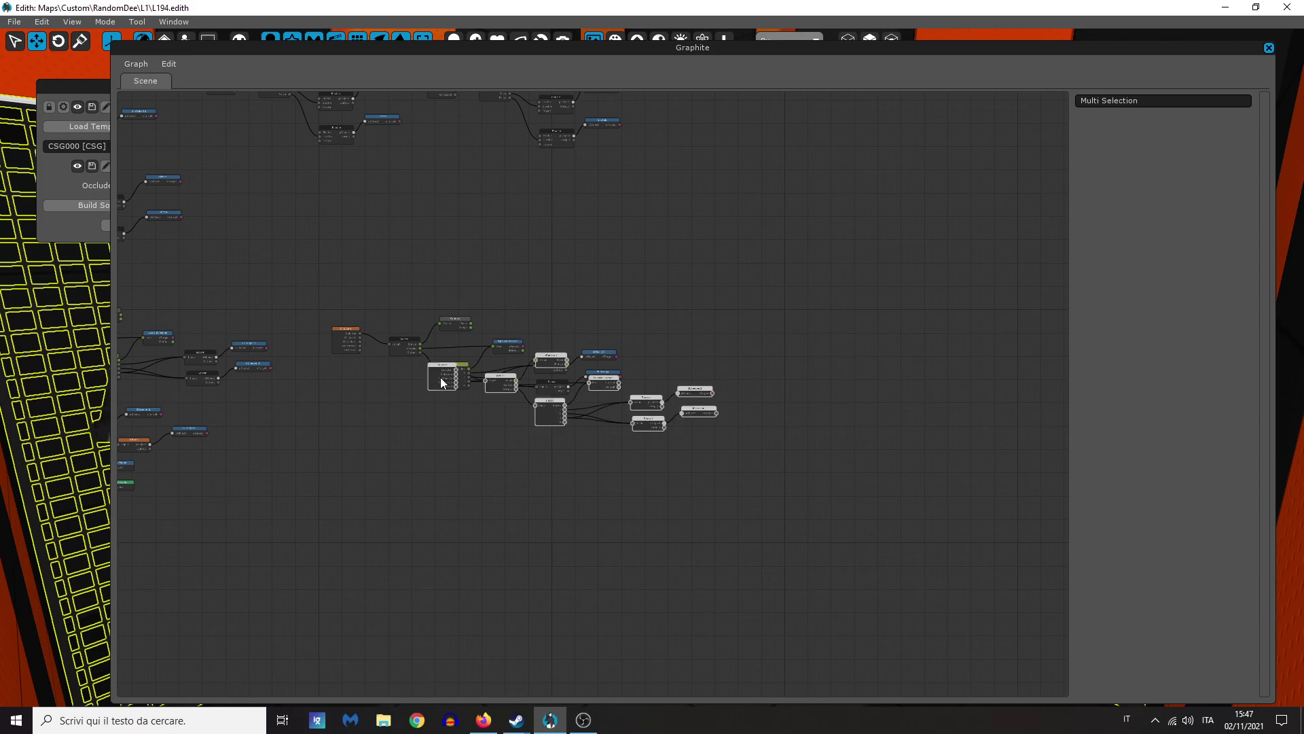
left_click_drag(439, 367, 344, 438)
left_click(352, 410)
Step: In the newly pasted group, set the Name and Target of the dCreeper2 locate node to dSlashy1
scroll(596, 397, "up", 5)
middle_click_drag(728, 529, 707, 328)
left_click(626, 379)
double_click(1196, 119)
type("dSlashy3")
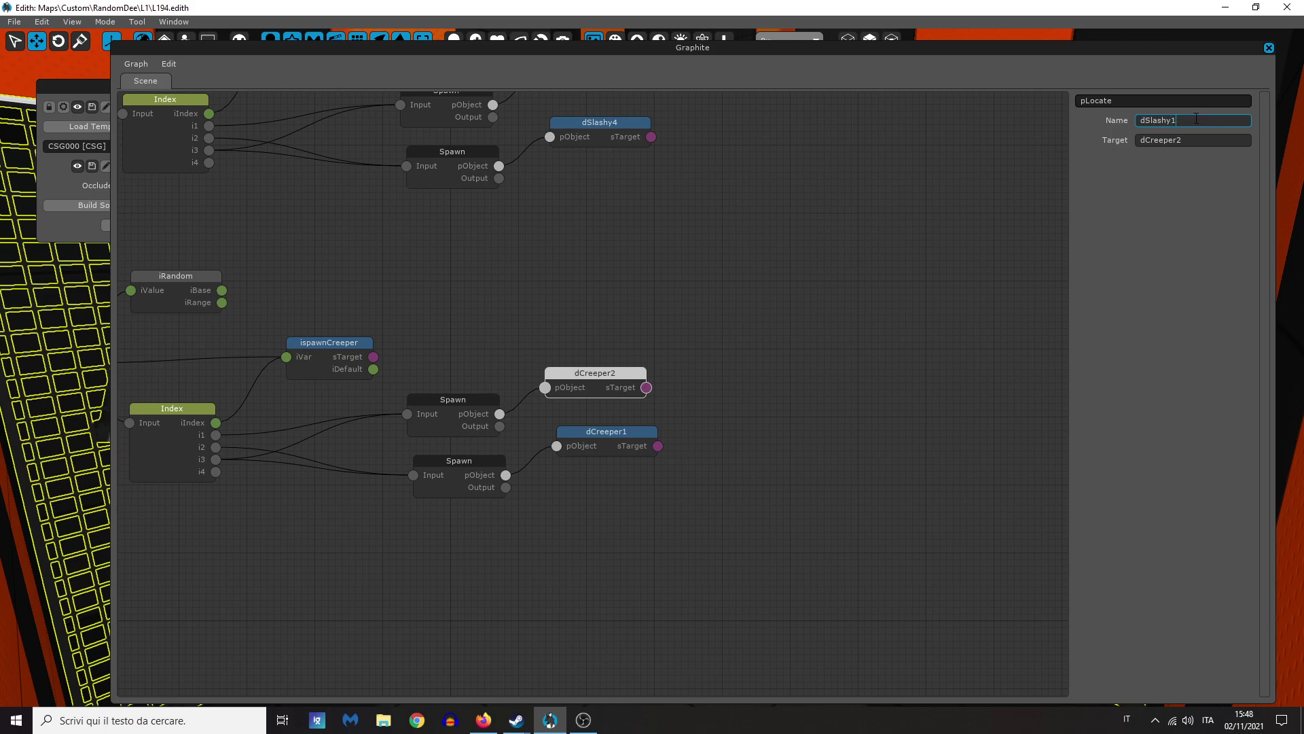
double_click(1187, 140)
key("ctrl+v")
left_click(913, 282)
Step: Rename the new group's dCreeper1 locate node dSlashy2 and fill in its Target to match
left_click(617, 443)
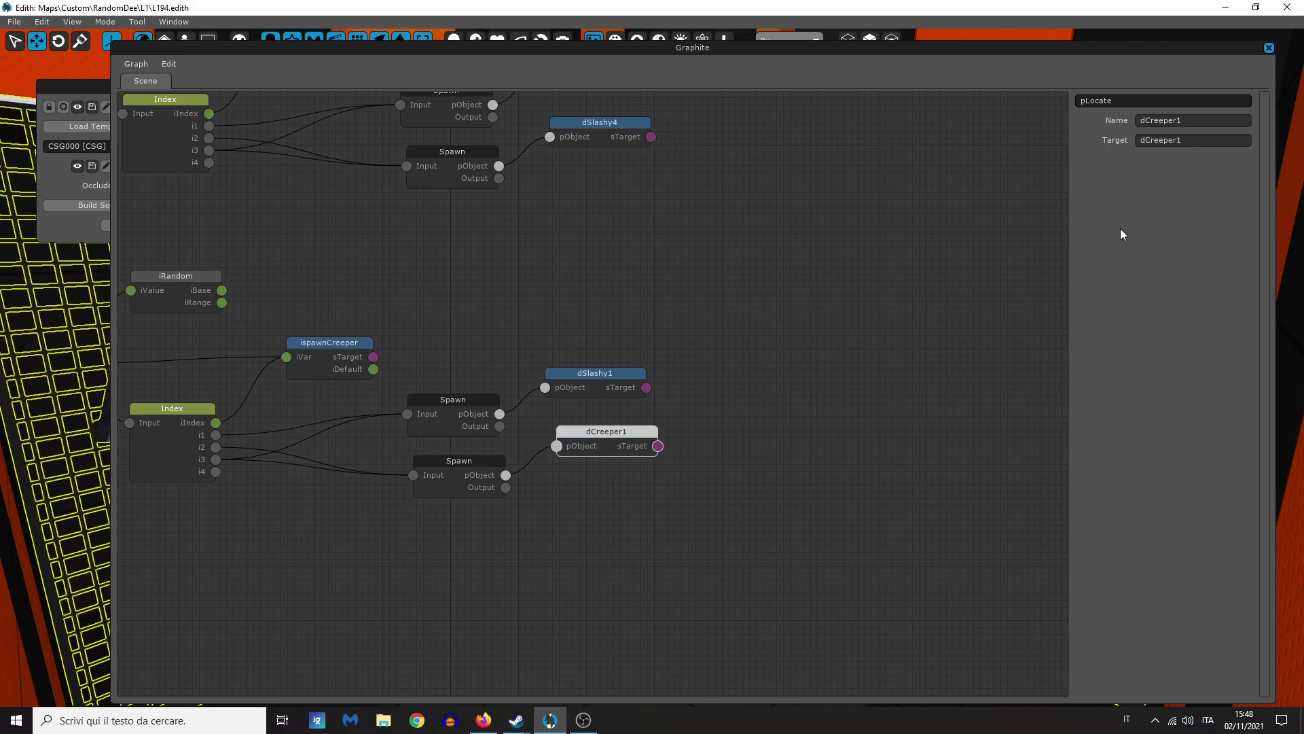
left_click(1197, 121)
key("ctrl+v")
left_click(1195, 140)
key("ctrl+v")
left_click(1195, 122)
left_click(1195, 122)
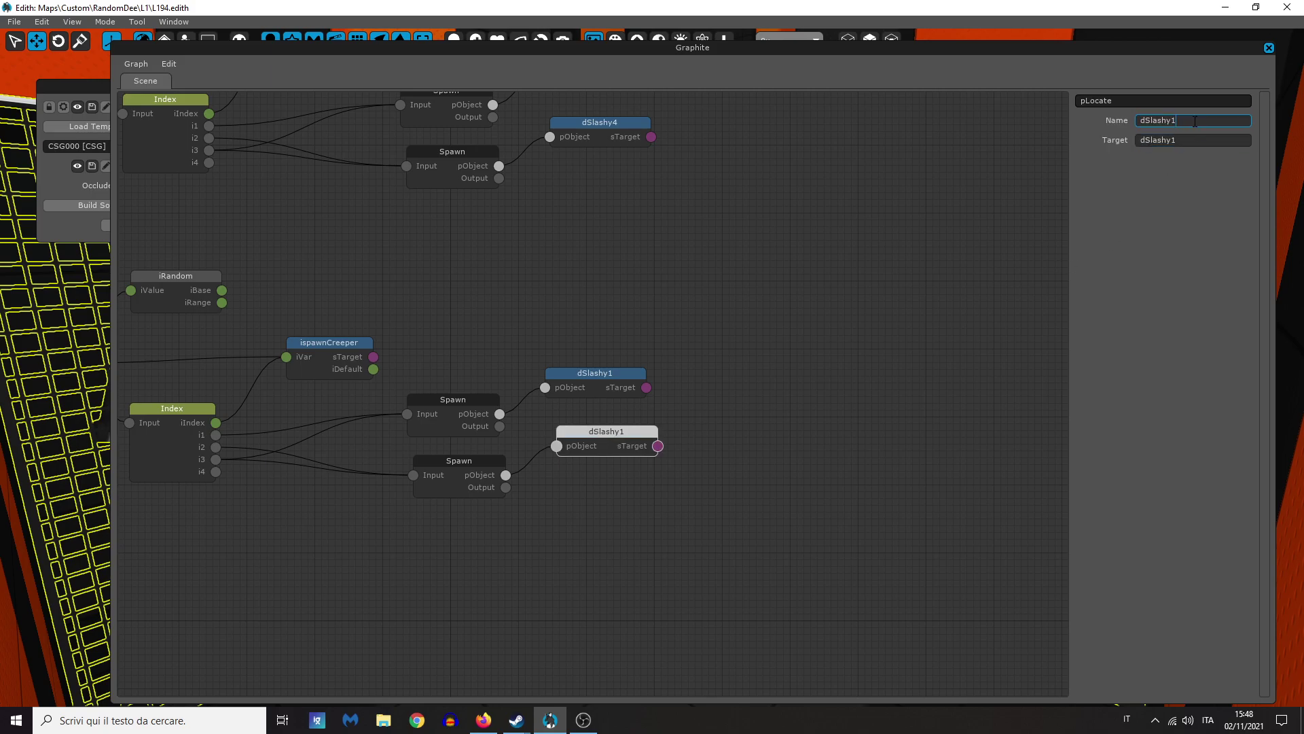
key("BackSpace")
type("2")
key("Tab")
key("Return")
Step: Leave the scene graph, select NavMesh011 near the caged enemies and switch to editing its vertices
left_click(708, 226)
scroll(708, 227, "down", 3)
middle_click_drag(632, 292, 598, 527)
key("Escape")
key("s")
mouse_move(593, 389)
right_mouse_down()
mouse_move(593, 462)
mouse_move(632, 469)
mouse_move(599, 384)
right_mouse_up()
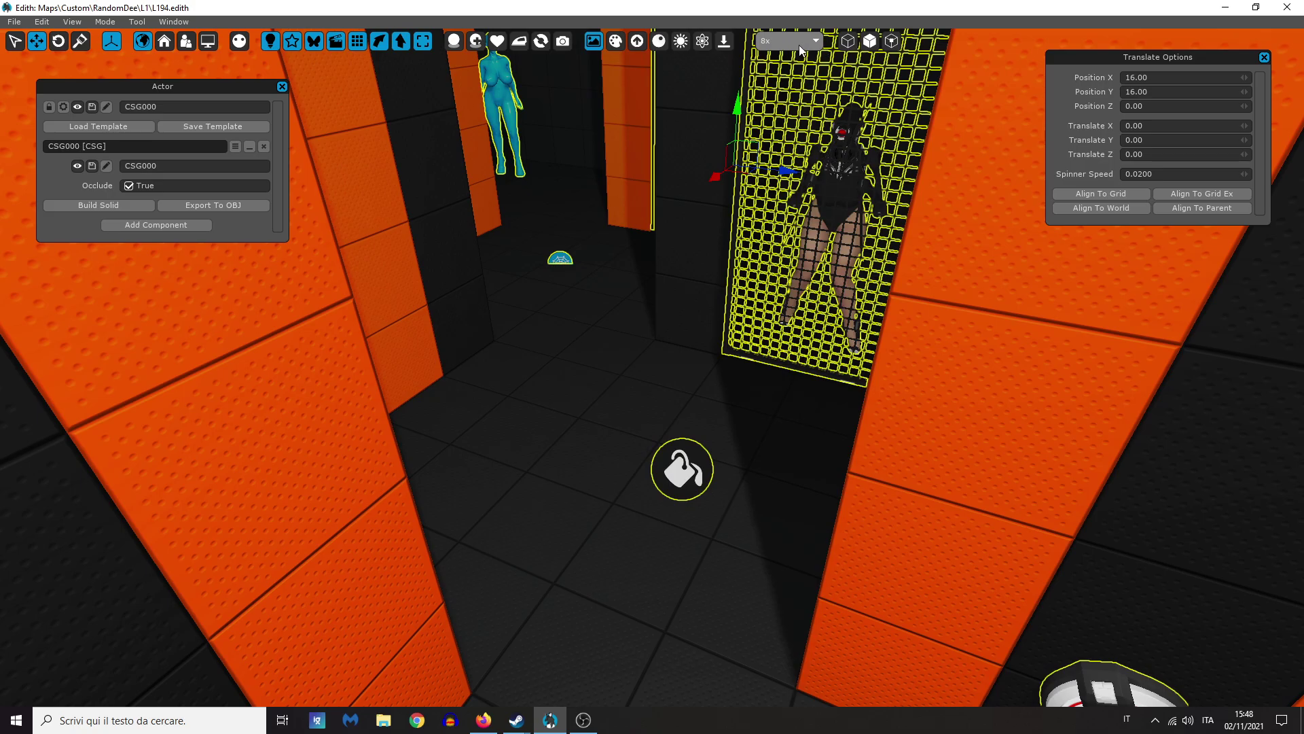
left_click(559, 261)
key("w")
right_click_drag(558, 261, 445, 380)
key("w")
key("s")
right_click_drag(656, 350, 603, 346)
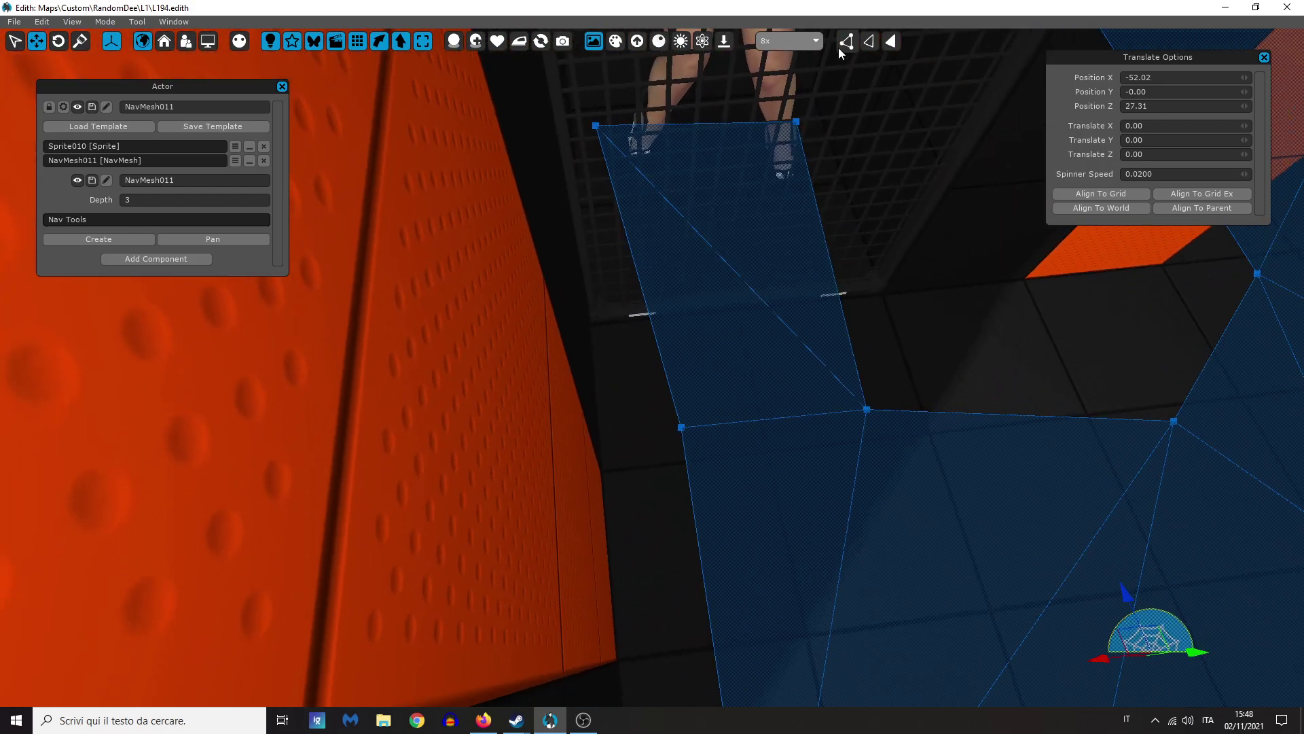
left_click(566, 109)
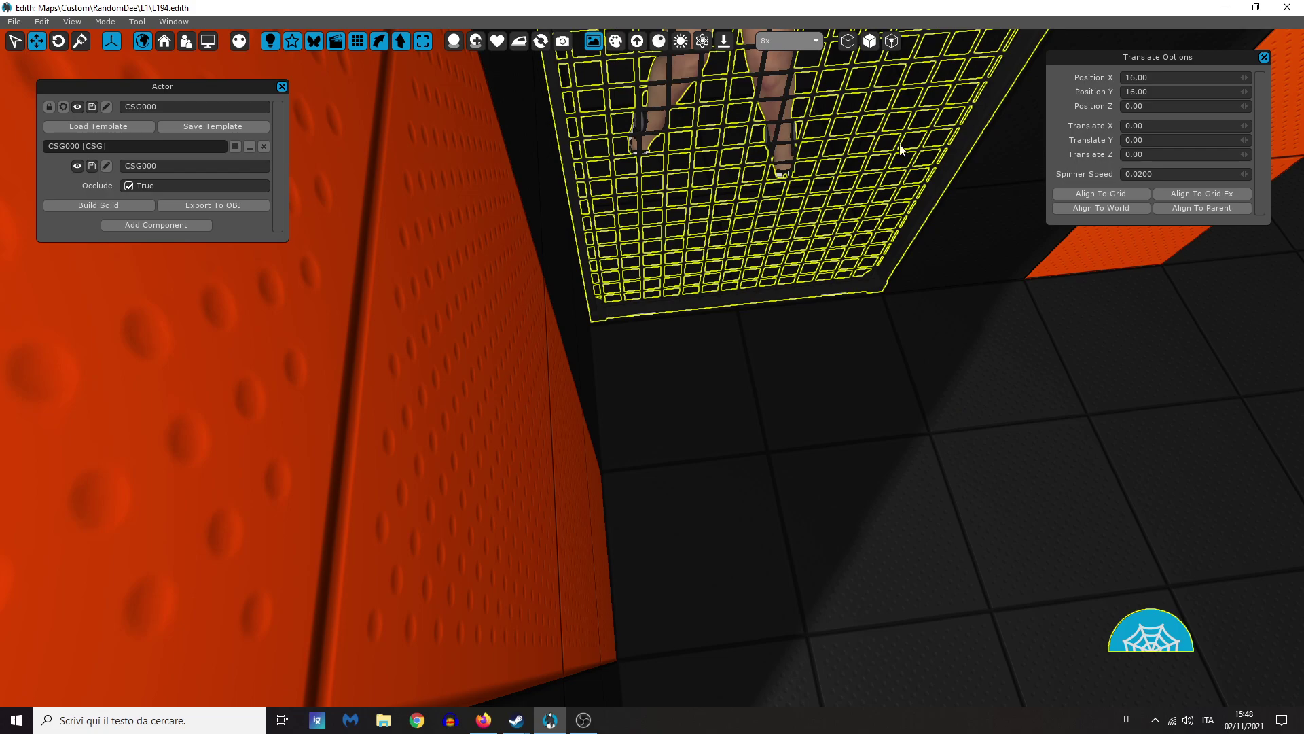
left_click(1155, 632)
left_click(845, 46)
Step: Pull the two navmesh end vertices out of the first cage to its grate and adjust each one's position
left_click_drag(855, 225, 548, 107)
left_click_drag(701, 166, 754, 415)
left_click(964, 356)
left_click_drag(922, 386, 831, 309)
left_click_drag(825, 358, 787, 364)
left_click(663, 409)
left_click_drag(678, 396, 625, 368)
Step: Extend the navmesh through the first cage's grate with two new vertices closed into two triangles
middle_click_drag(781, 313, 717, 250)
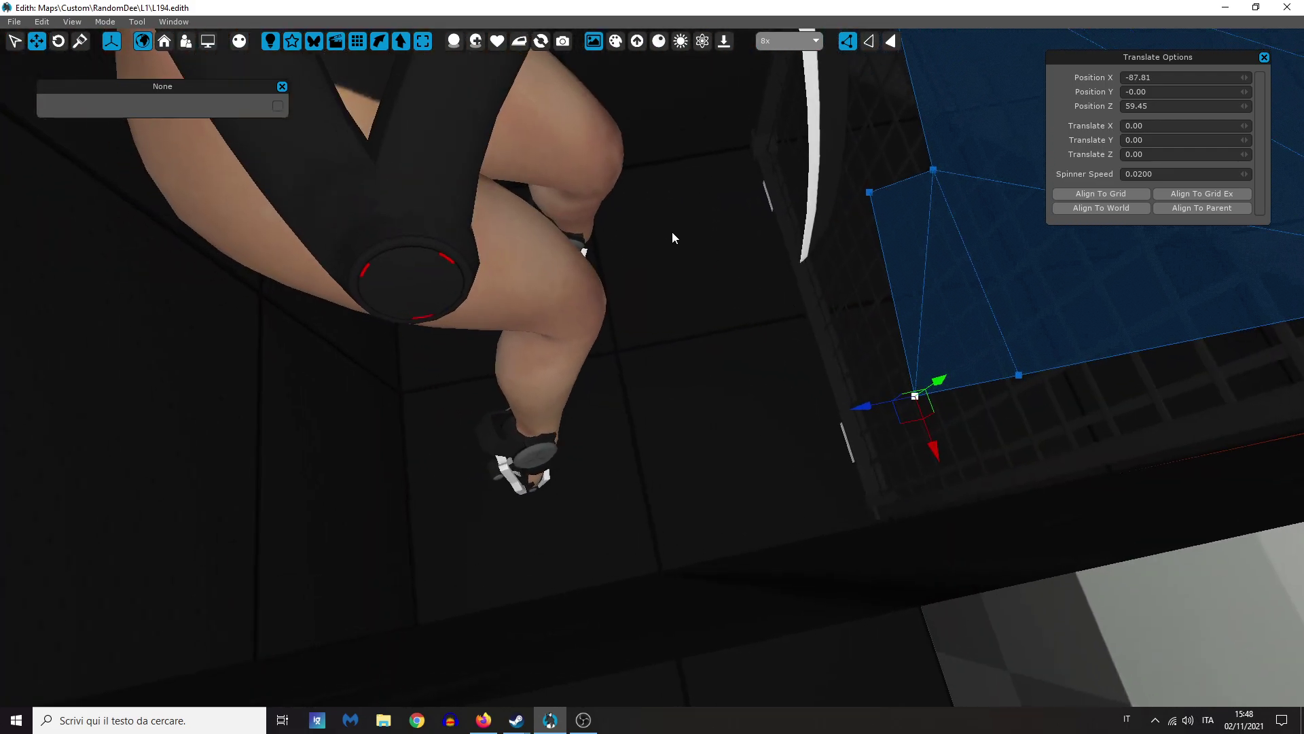
right_click(671, 233)
left_click(699, 243)
left_click(870, 192, "ctrl")
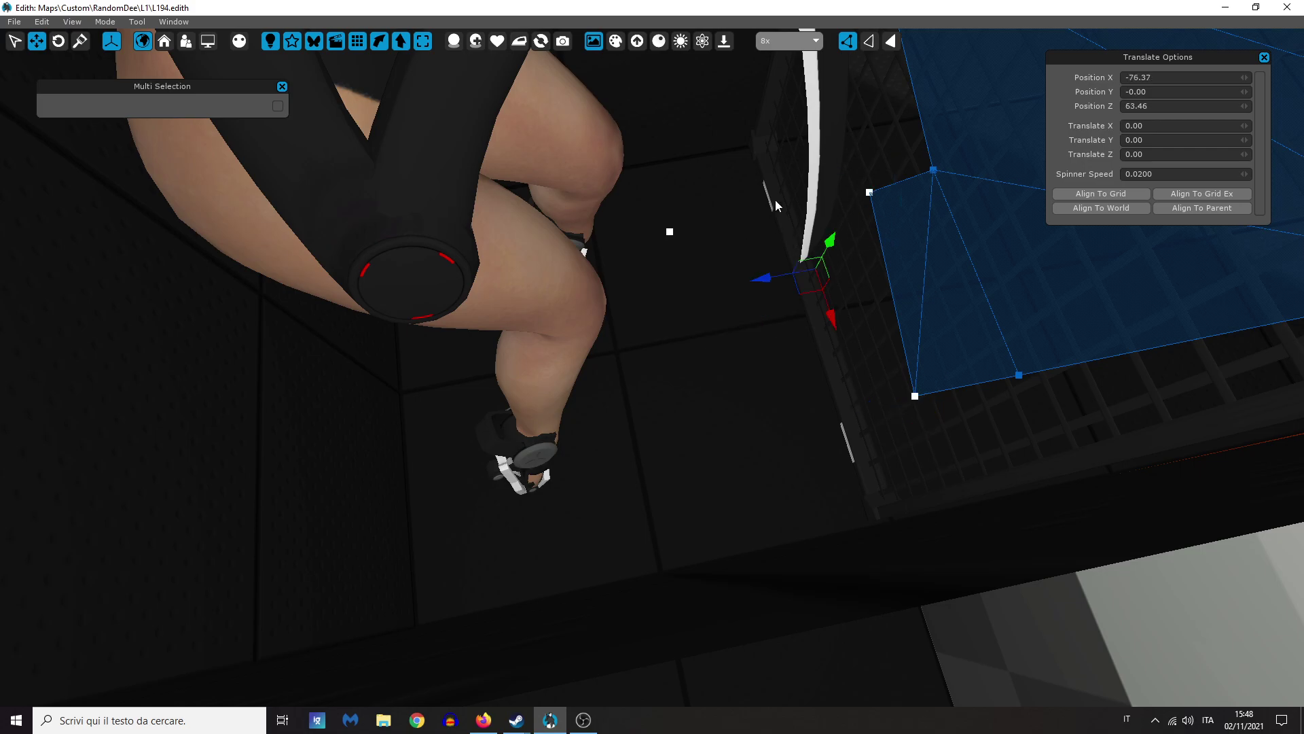
right_click(748, 197)
left_click(775, 220)
right_click(718, 446)
left_click(774, 455)
left_click(915, 396, "ctrl")
left_click(670, 232, "ctrl")
right_click(682, 284)
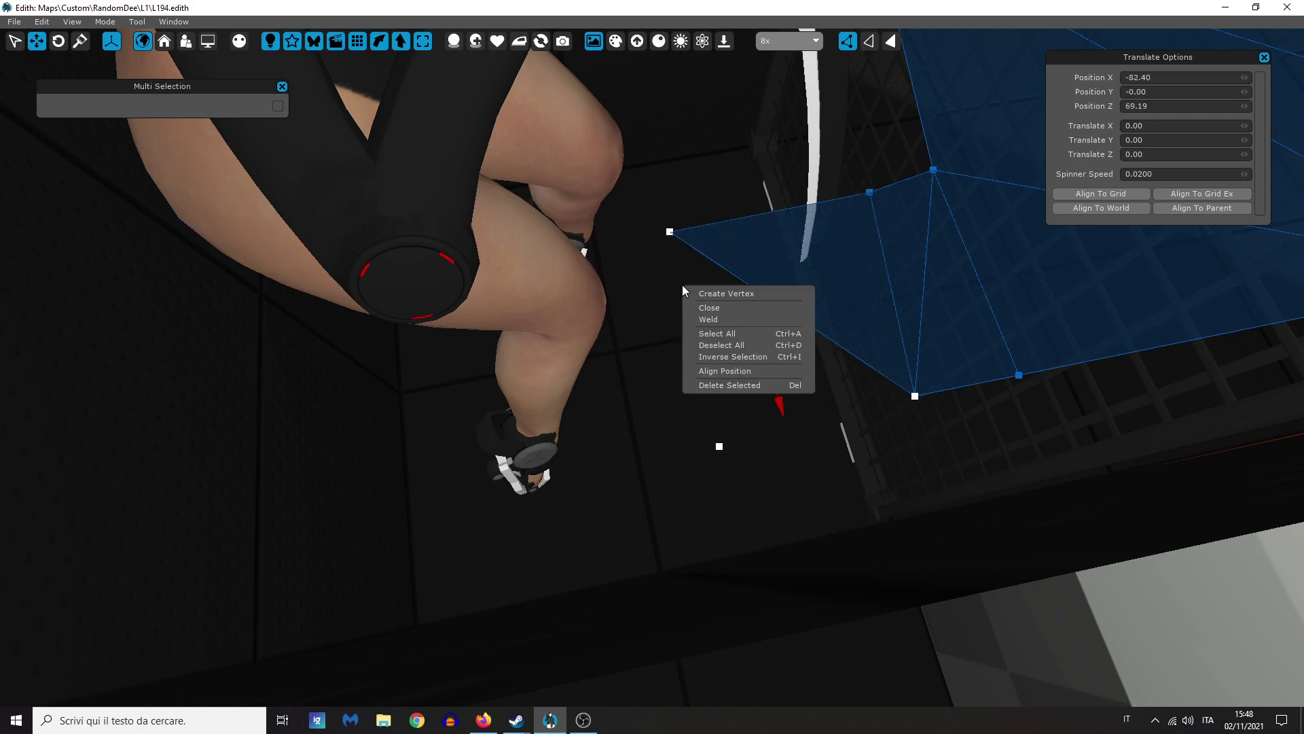
left_click(706, 310)
left_click(654, 348)
Step: Add two navmesh vertices at the rear of the first cage and close them into two triangles behind the enemy
middle_click_drag(654, 348, 829, 351)
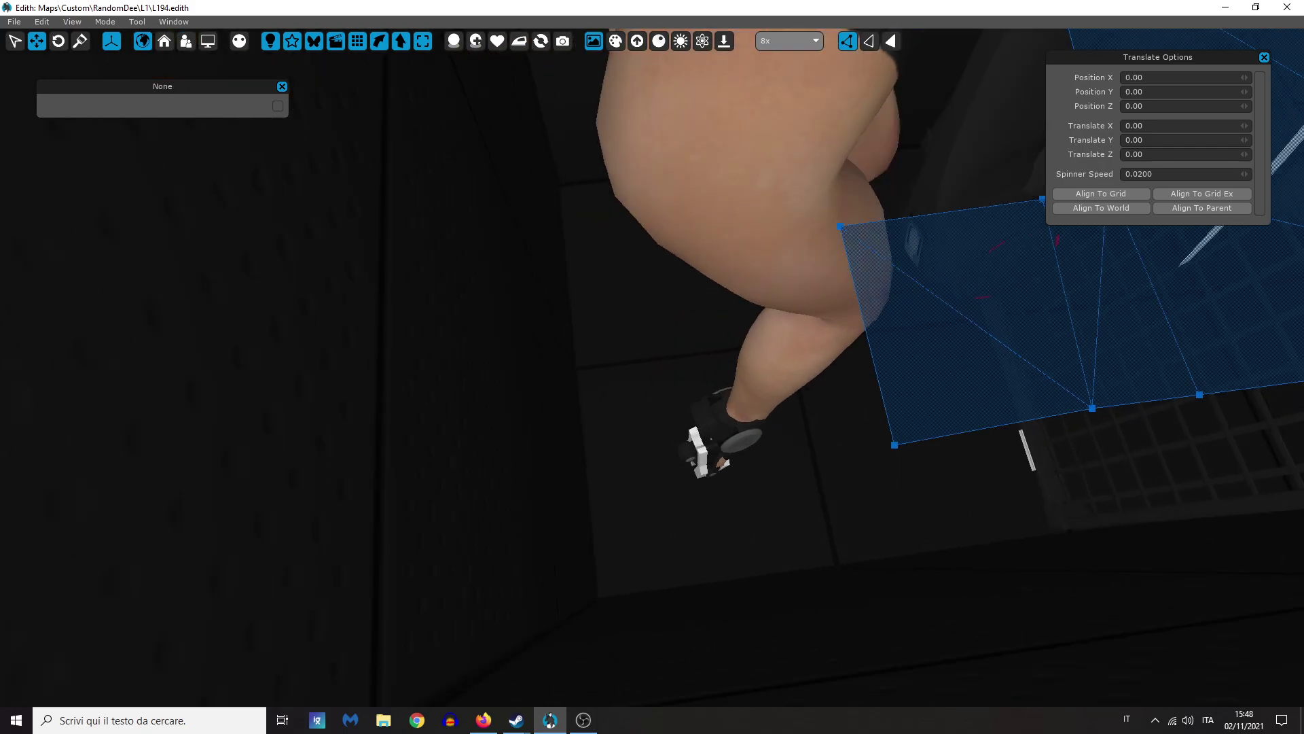
right_click(604, 250)
left_click(625, 262)
right_click(637, 490)
left_click(659, 498)
left_click(895, 445, "ctrl")
right_click(854, 409)
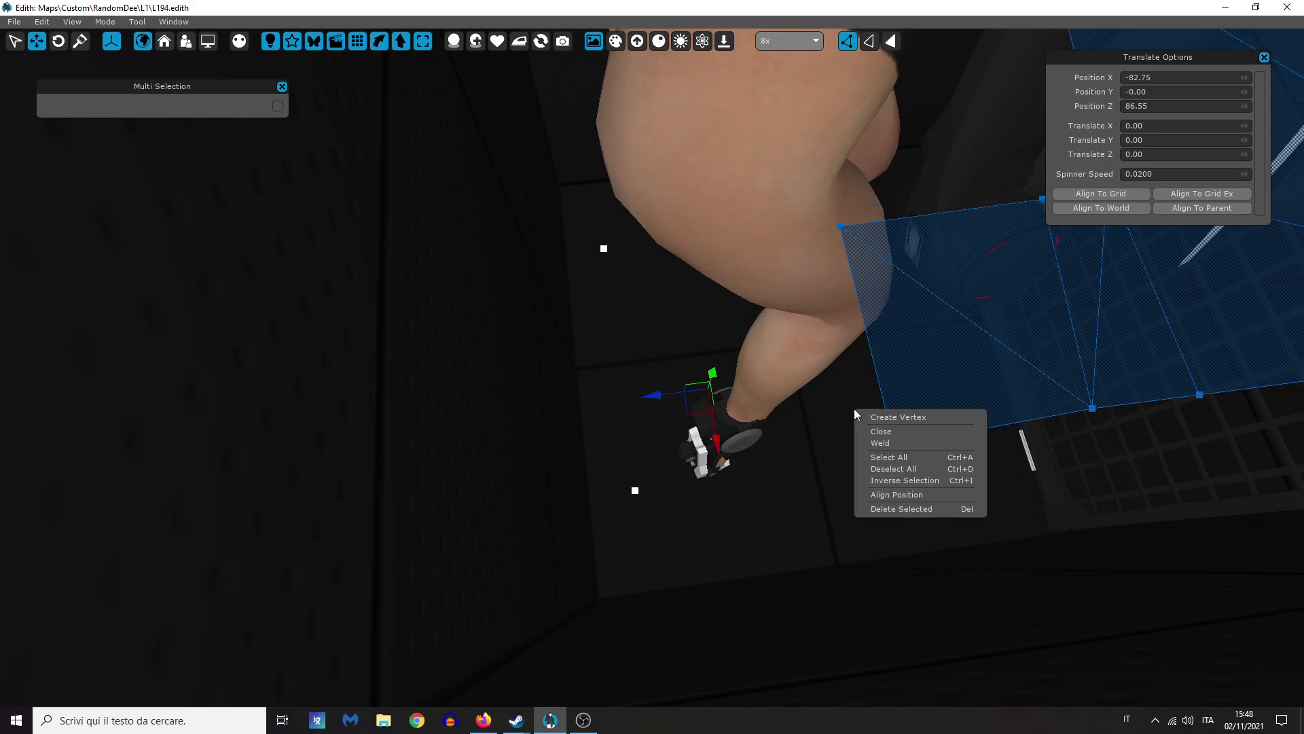
left_click(882, 432)
left_click_drag(803, 182, 802, 181)
left_click_drag(629, 277, 553, 210, "ctrl")
right_click(913, 378)
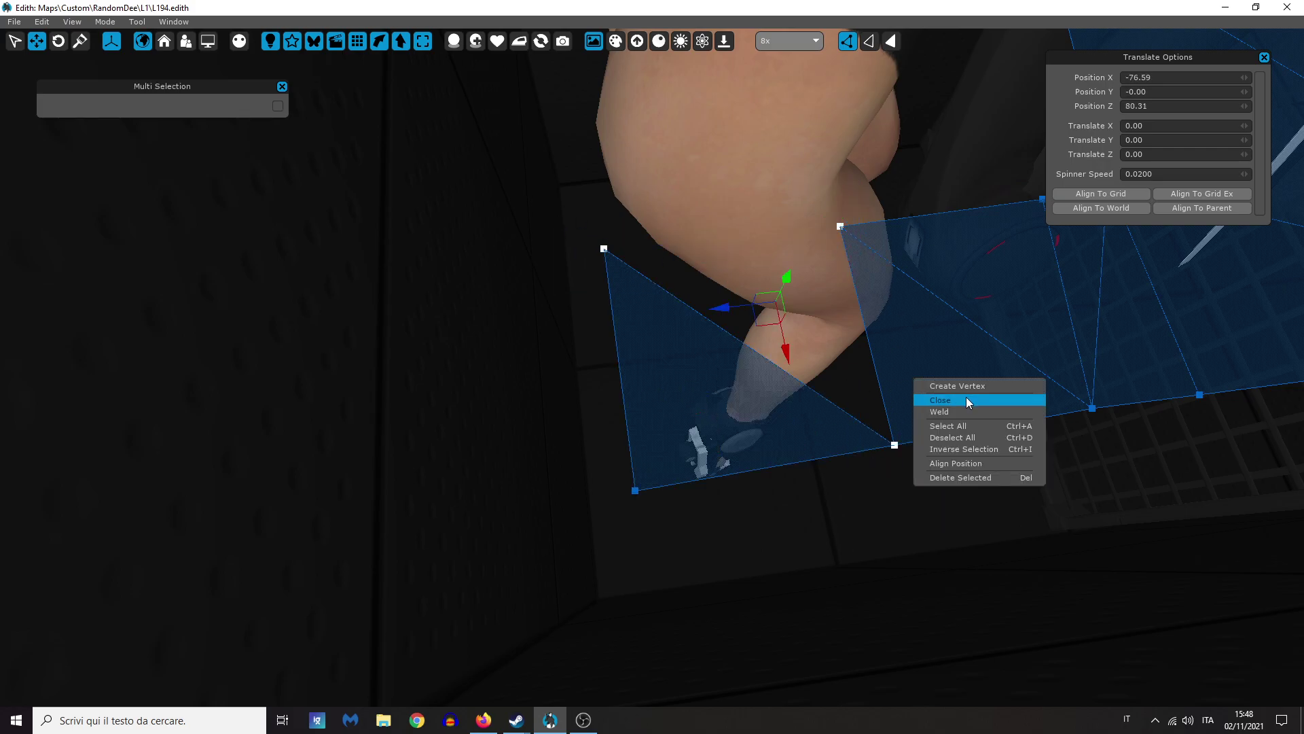
left_click(964, 399)
Step: Pull the two navmesh end vertices out of the second cage to its grate and adjust each one's position
right_click_drag(962, 398, 785, 319)
left_click_drag(807, 307, 486, 164)
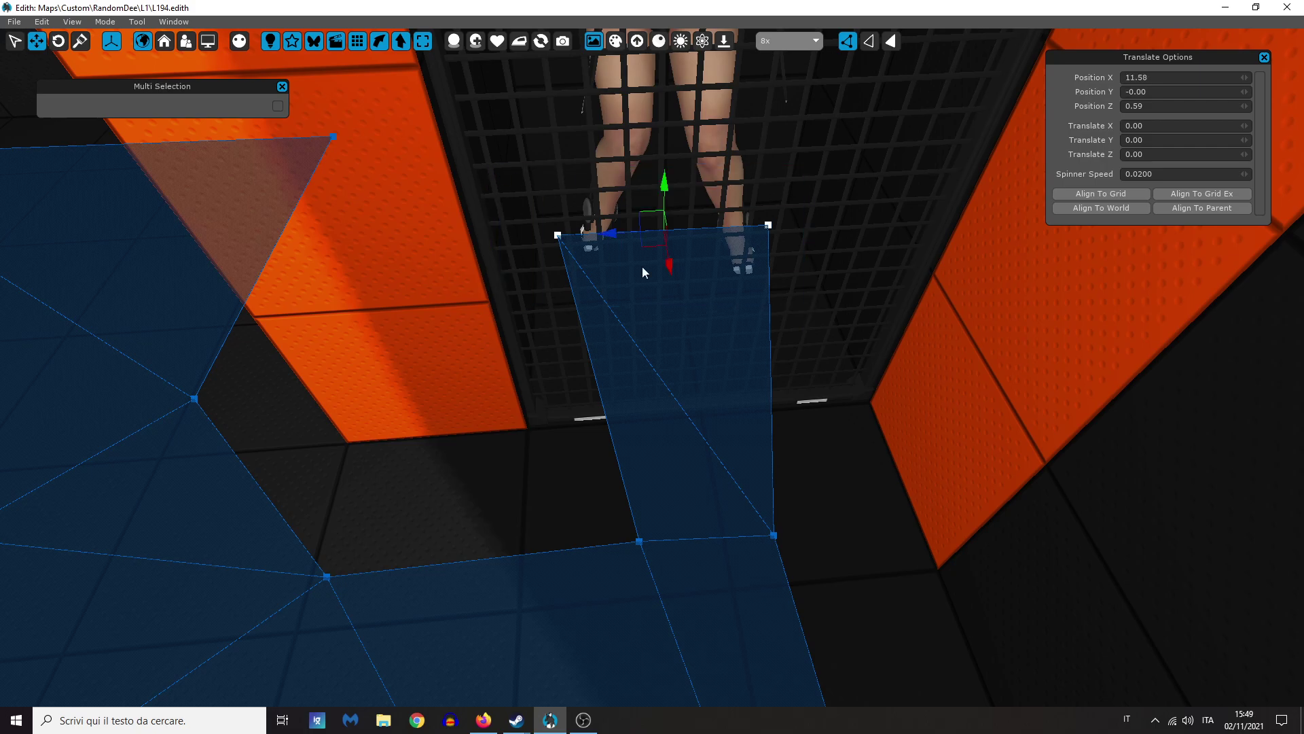
left_click_drag(665, 264, 731, 504)
left_click(555, 462)
left_click_drag(611, 460, 651, 458)
left_click_drag(812, 401, 881, 501)
left_click_drag(787, 450, 750, 455)
Step: Extend the navmesh through the second cage's grate with two new vertices closed into two triangles
middle_click_drag(774, 392, 564, 227)
right_click(590, 208)
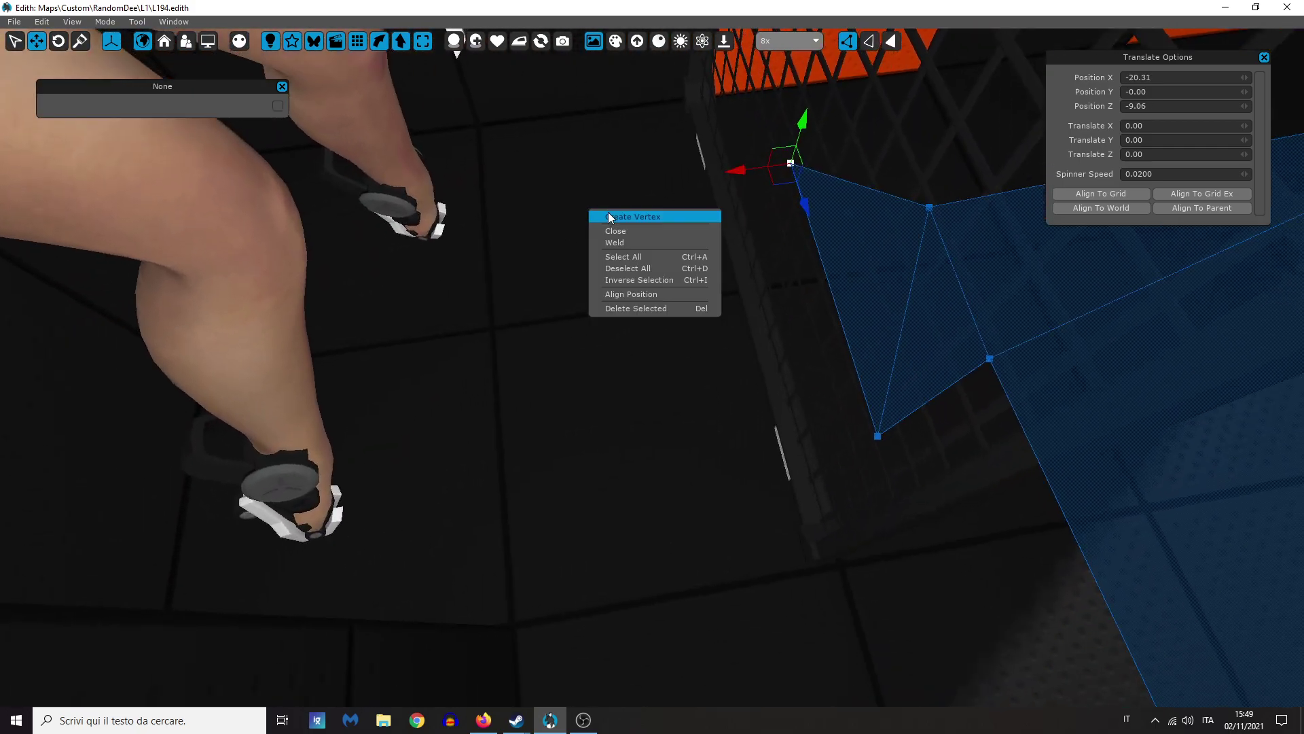
left_click(609, 211)
right_click(629, 483)
left_click(656, 489)
middle_click_drag(656, 484, 536, 383)
left_click(917, 396)
left_click_drag(844, 520, 598, 312)
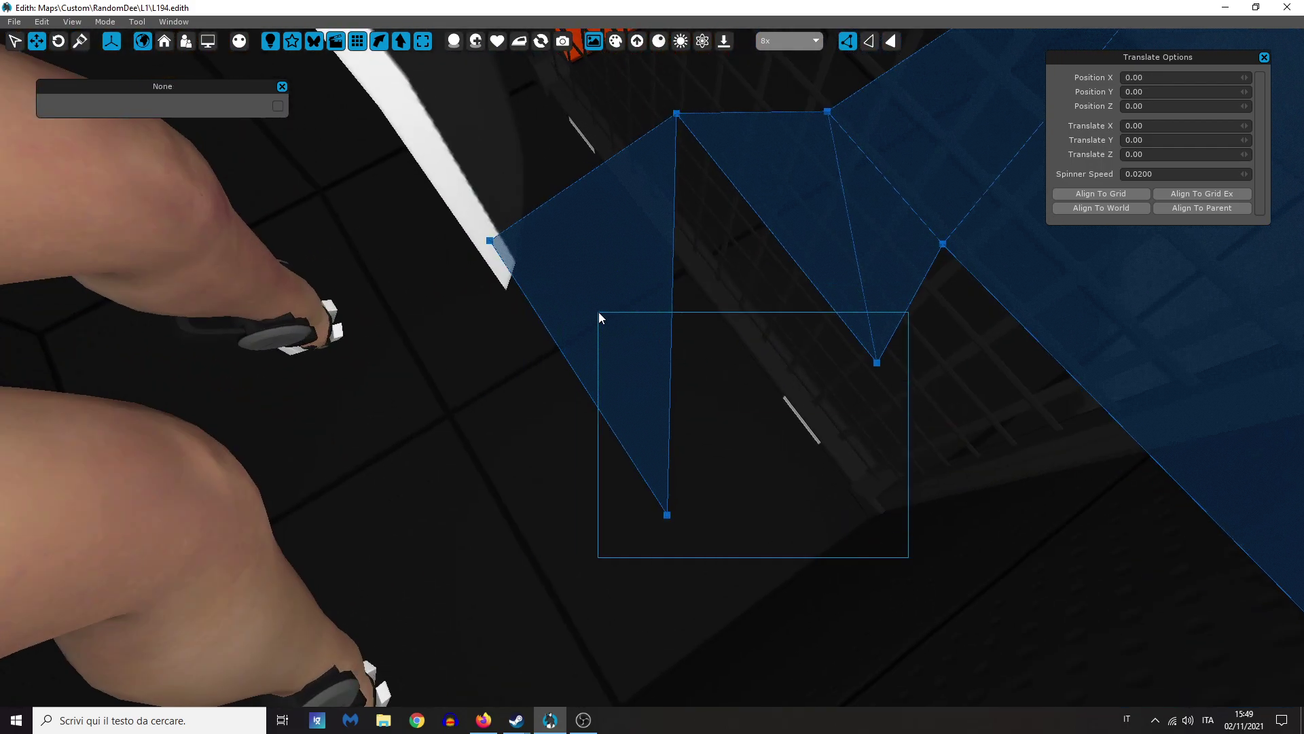
right_click(723, 220)
left_click(746, 243)
Step: Add two navmesh vertices along the second cage's back wall and close them into two triangles with the existing edge
right_click_drag(700, 314, 655, 262)
right_click(689, 208)
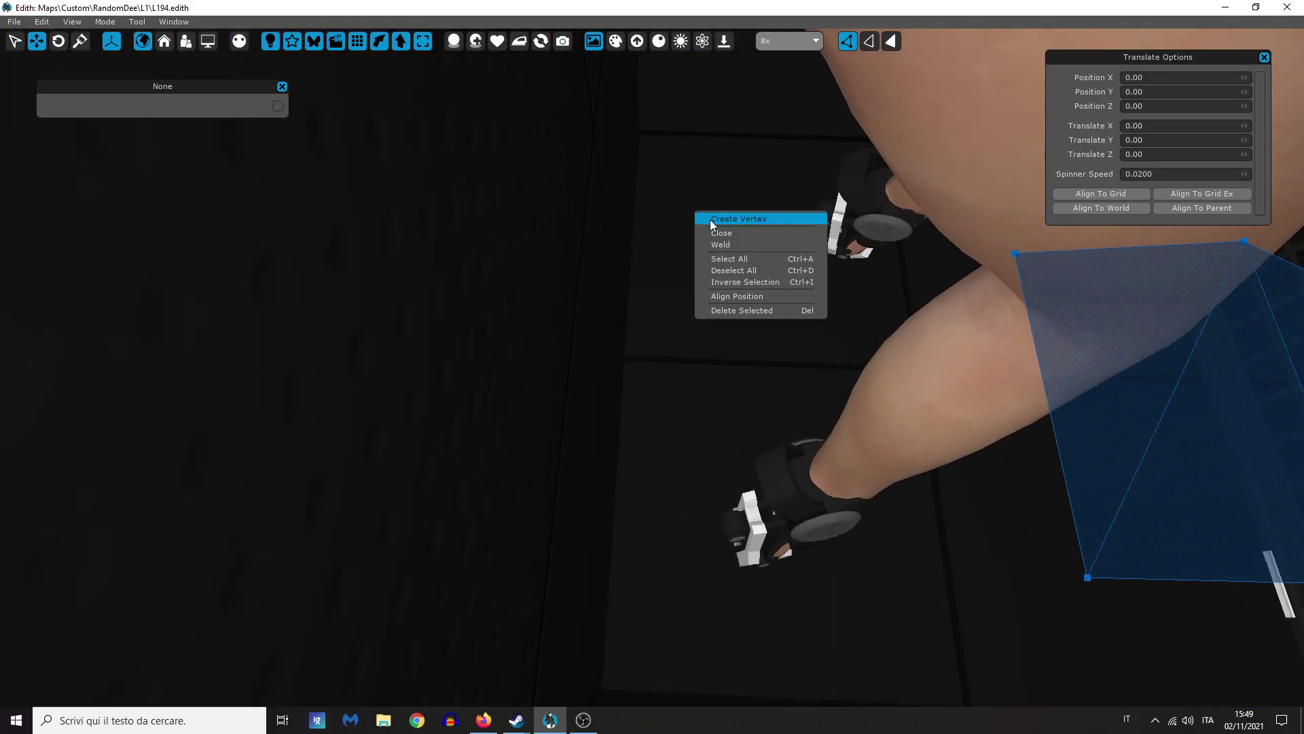
left_click(742, 221)
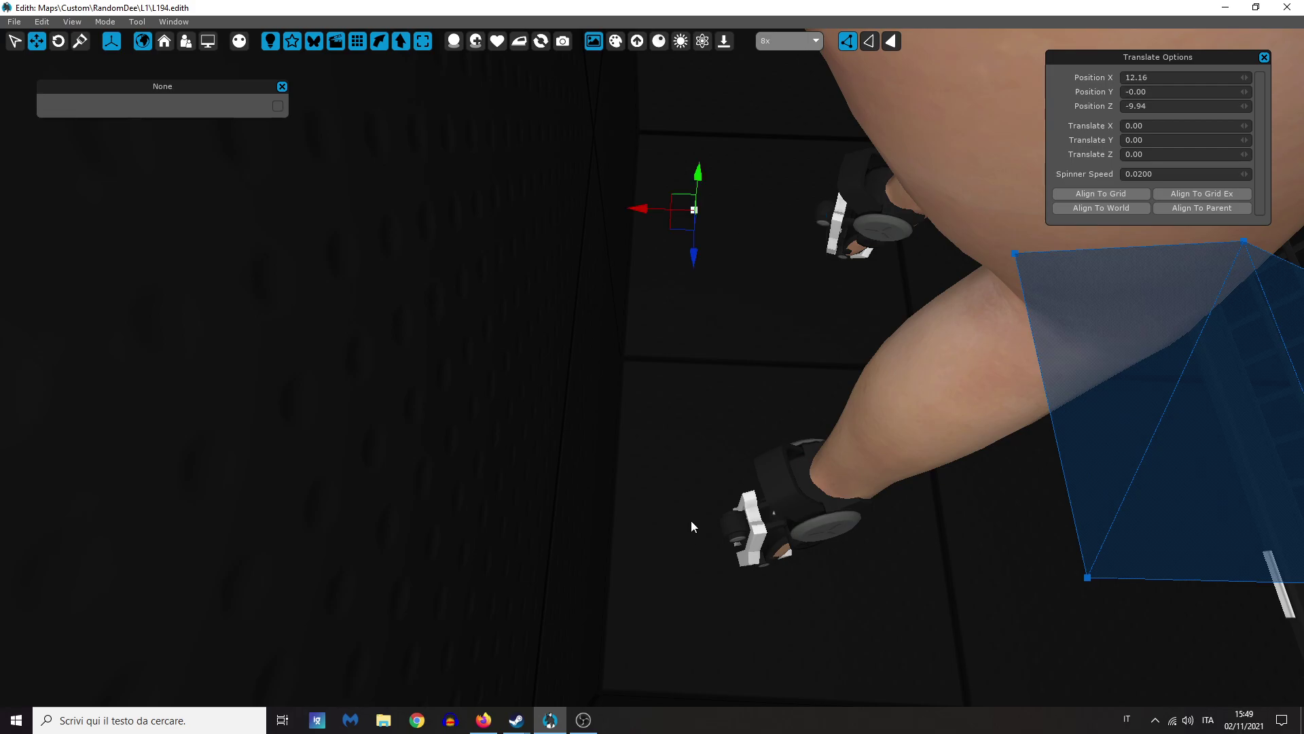
right_click(685, 536)
left_click(703, 543)
right_click(1020, 520)
left_click(1055, 543)
left_click_drag(582, 102, 570, 140)
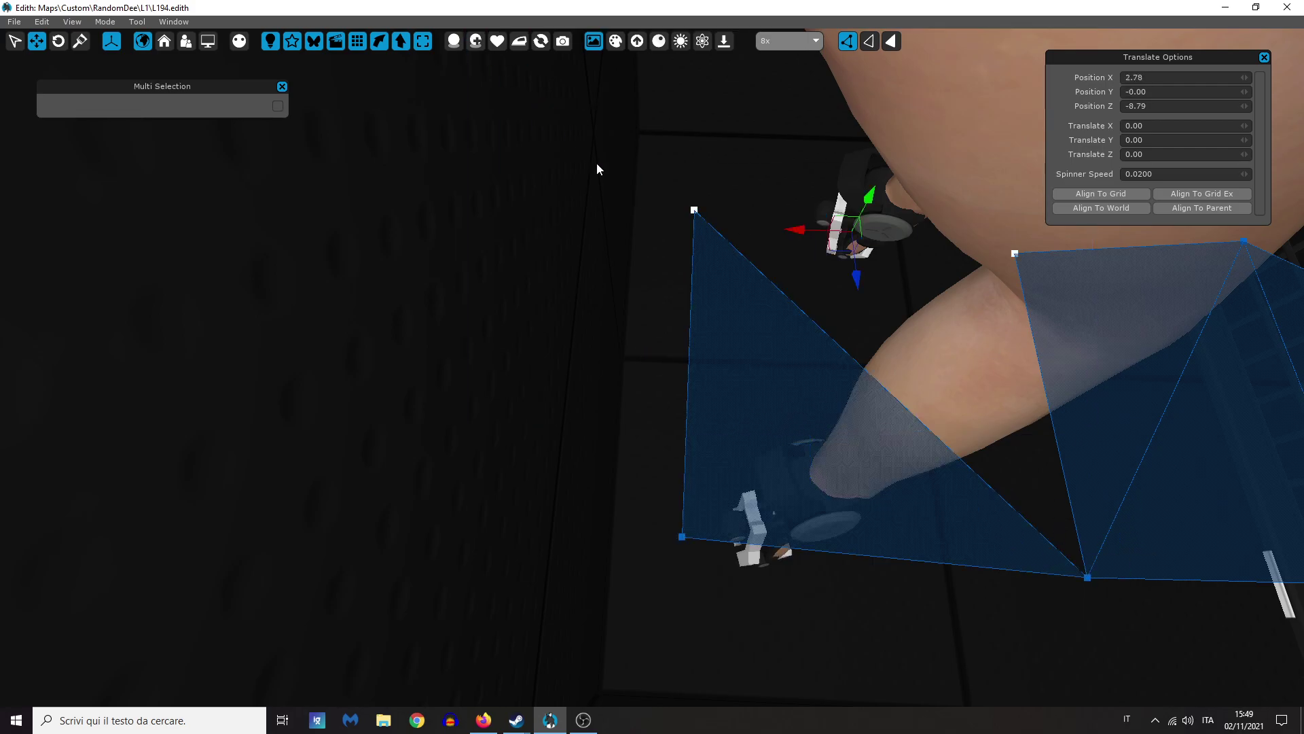
left_click_drag(1147, 610, 1050, 537, "shift")
right_click(1017, 443)
left_click(1060, 465)
left_click(925, 587)
Step: Extend the navmesh edge up to the third cage's grate with one new vertex closed into the surface
mouse_move(925, 587)
middle_mouse_down()
mouse_move(407, 587)
mouse_move(680, 516)
mouse_move(475, 557)
mouse_move(422, 490)
mouse_move(475, 611)
mouse_move(926, 572)
middle_mouse_up()
left_click_drag(700, 330, 530, 356)
right_click(748, 334)
left_click(760, 341)
middle_click_drag(759, 340, 824, 479)
left_click_drag(907, 576, 816, 420, "ctrl")
right_click(728, 327)
left_click(742, 349)
Step: Create three navmesh vertices on the third cage's floor and close them into a triangle
left_click(522, 174)
mouse_move(522, 174)
middle_mouse_down()
mouse_move(496, 204)
mouse_move(653, 367)
mouse_move(502, 190)
mouse_move(530, 178)
mouse_move(518, 170)
middle_mouse_up()
right_click(521, 270)
left_click(543, 274)
right_click(557, 447)
left_click(581, 471)
right_click(209, 484)
left_click(243, 487)
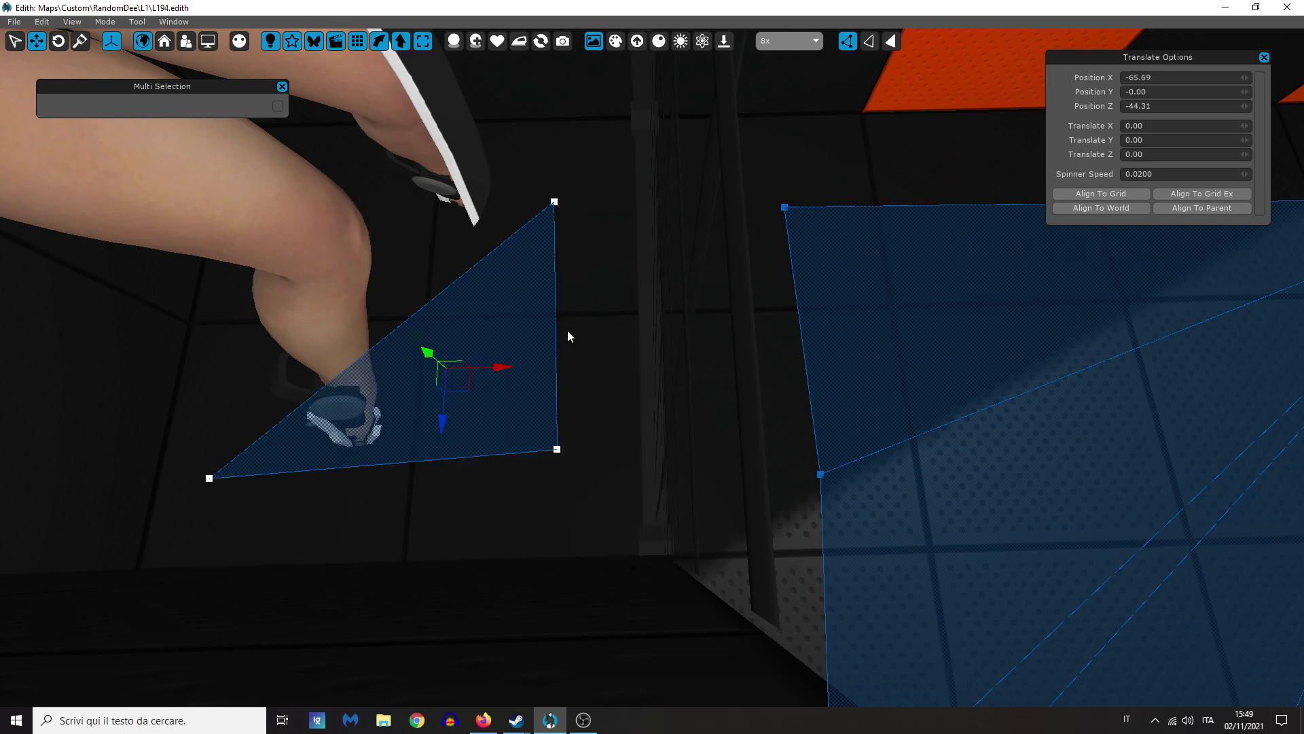
Step: Connect the triangle inside the third cage to the navmesh outside the grate with two closed triangles
left_click_drag(743, 477, 552, 389)
left_click_drag(590, 295, 527, 170, "ctrl")
right_click(590, 174)
left_click(626, 197)
left_click_drag(845, 280, 511, 142)
left_click_drag(892, 589, 768, 430, "ctrl")
right_click(717, 321)
left_click(758, 347)
Step: Create a navmesh vertex in the third cage's remaining back corner and close it into a triangle with its neighbours
key("a")
left_click(569, 201)
right_click(563, 197)
left_click(591, 203)
left_click_drag(634, 509, 533, 425, "ctrl")
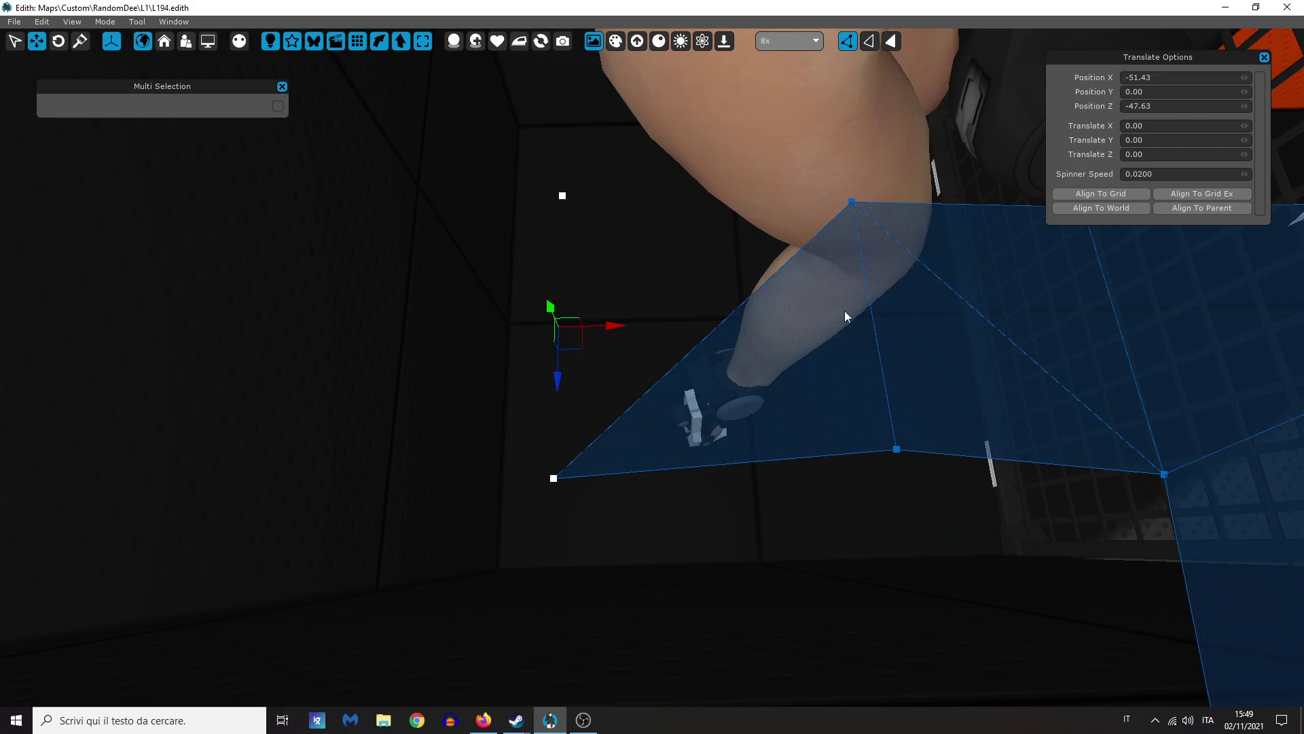
left_click_drag(816, 127, 819, 122, "ctrl")
right_click(915, 306)
left_click(951, 342)
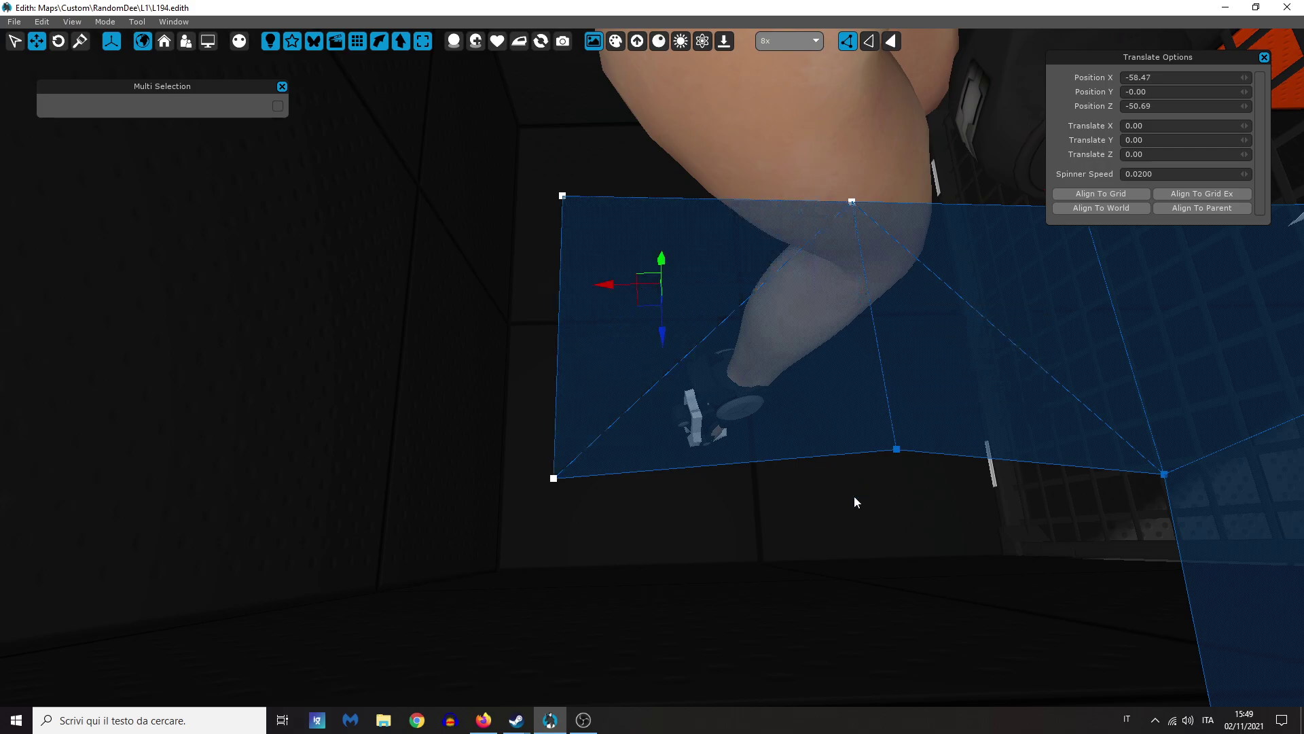
Step: Shift the navmesh corner vertex in front of the fourth cage's grate along the X axis
left_click(859, 479)
key("d")
key("s")
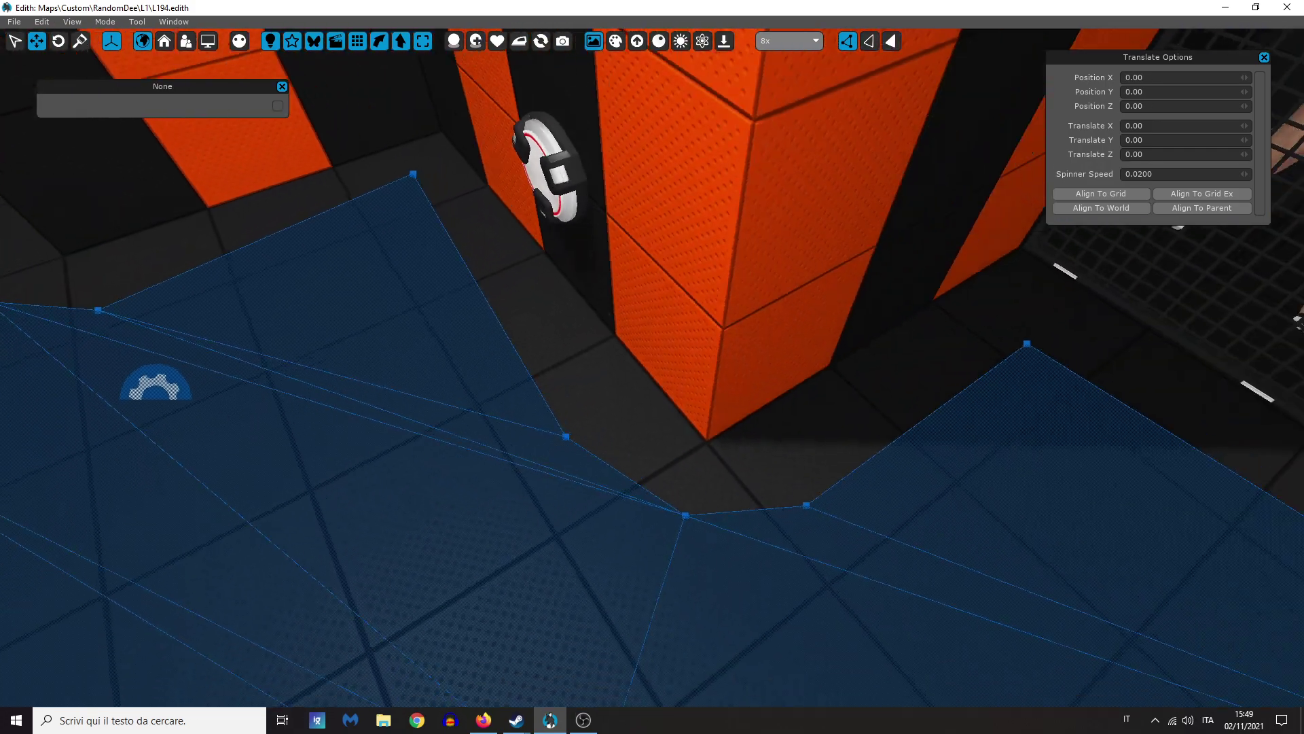
right_click_drag(530, 435, 554, 437)
left_click_drag(572, 399, 737, 418)
Step: Extend the navmesh toward the fourth cage's grate with one new vertex closed into a triangle with two existing edge vertices
right_click(499, 385)
left_click(528, 395)
right_click_drag(528, 396, 484, 483)
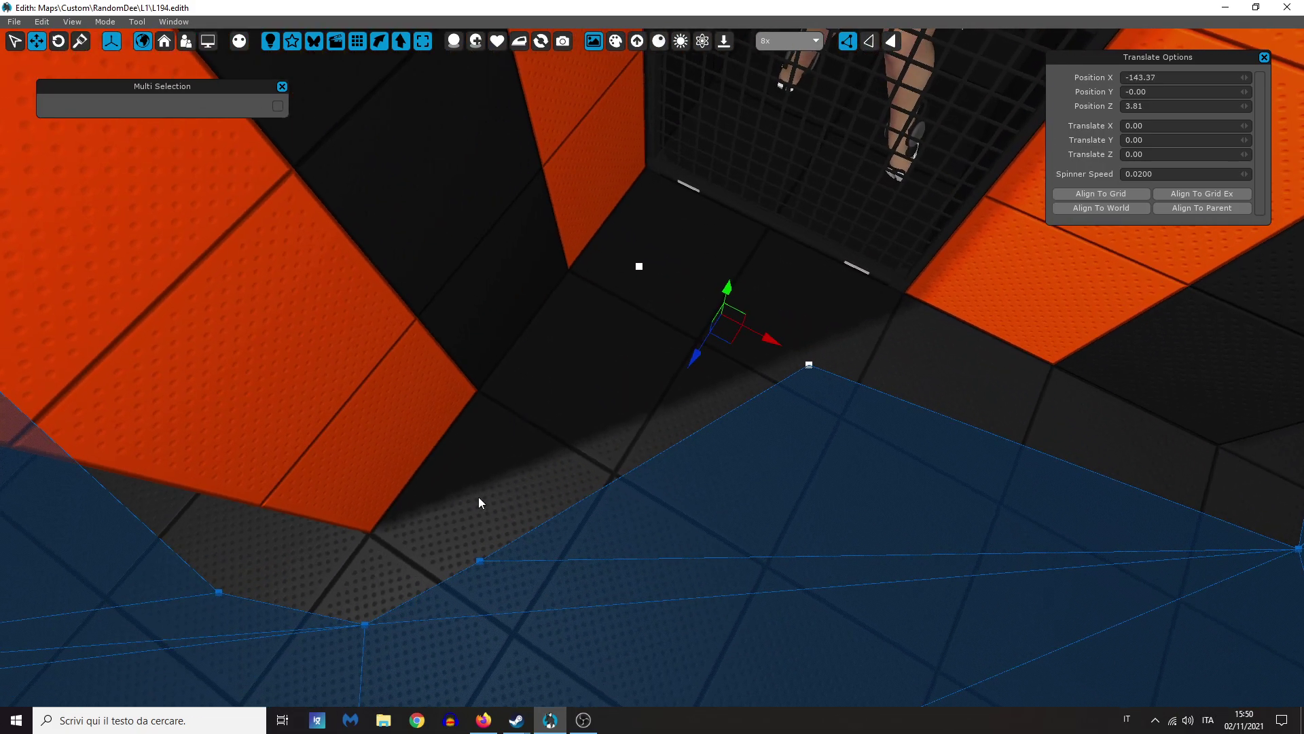
left_click_drag(455, 503, 454, 502, "ctrl")
right_click(505, 431)
left_click(532, 455)
Step: Create three navmesh vertices on the fourth cage's floor, two just behind the grate and one in a back corner, and close them into a triangle
left_click(699, 257)
right_click_drag(699, 257, 609, 209)
right_click(636, 165)
left_click(655, 178)
right_click(608, 483)
left_click(638, 502)
right_click(643, 452)
left_click(655, 460)
right_click(221, 478)
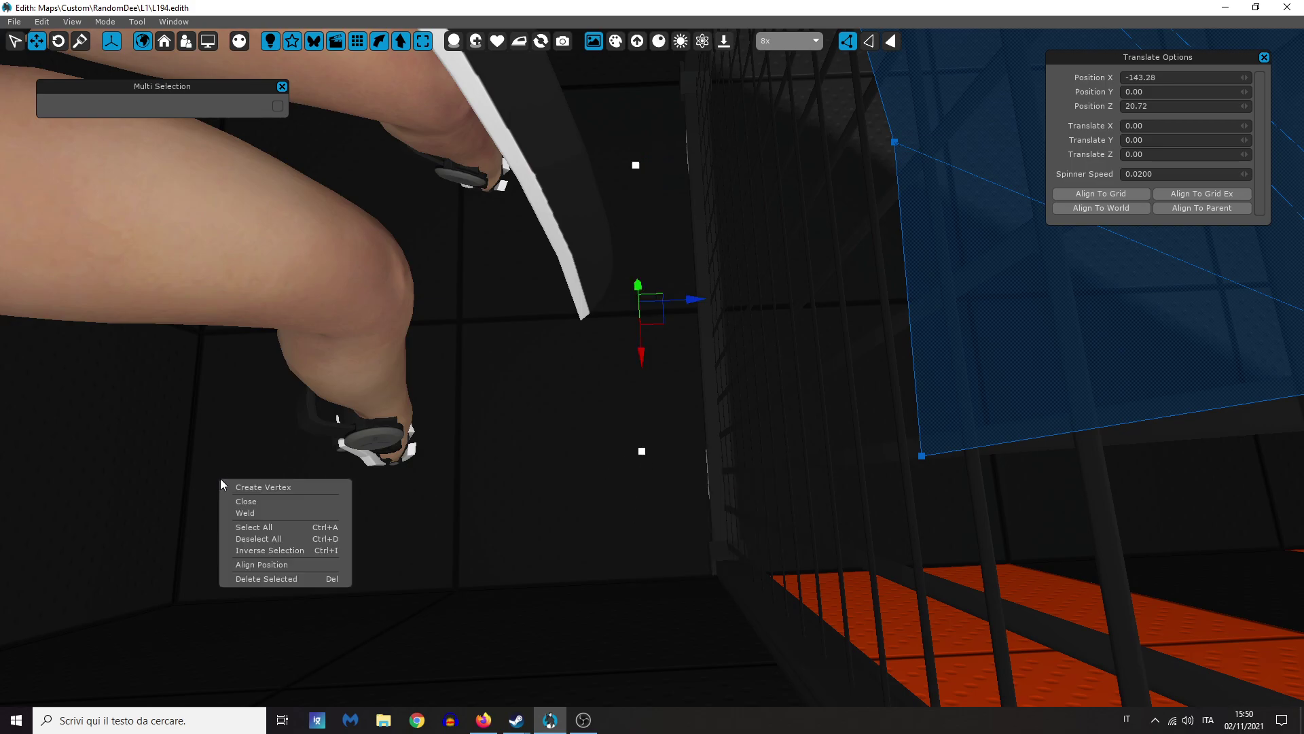
left_click(260, 487)
left_click(701, 497)
Step: Connect the triangle inside the fourth cage to the navmesh outside the grate with two closed triangles
left_click_drag(972, 505, 589, 308)
left_click_drag(669, 220, 581, 72, "ctrl")
right_click(719, 173)
left_click(741, 198)
left_click(808, 197)
left_click_drag(943, 242, 590, 100)
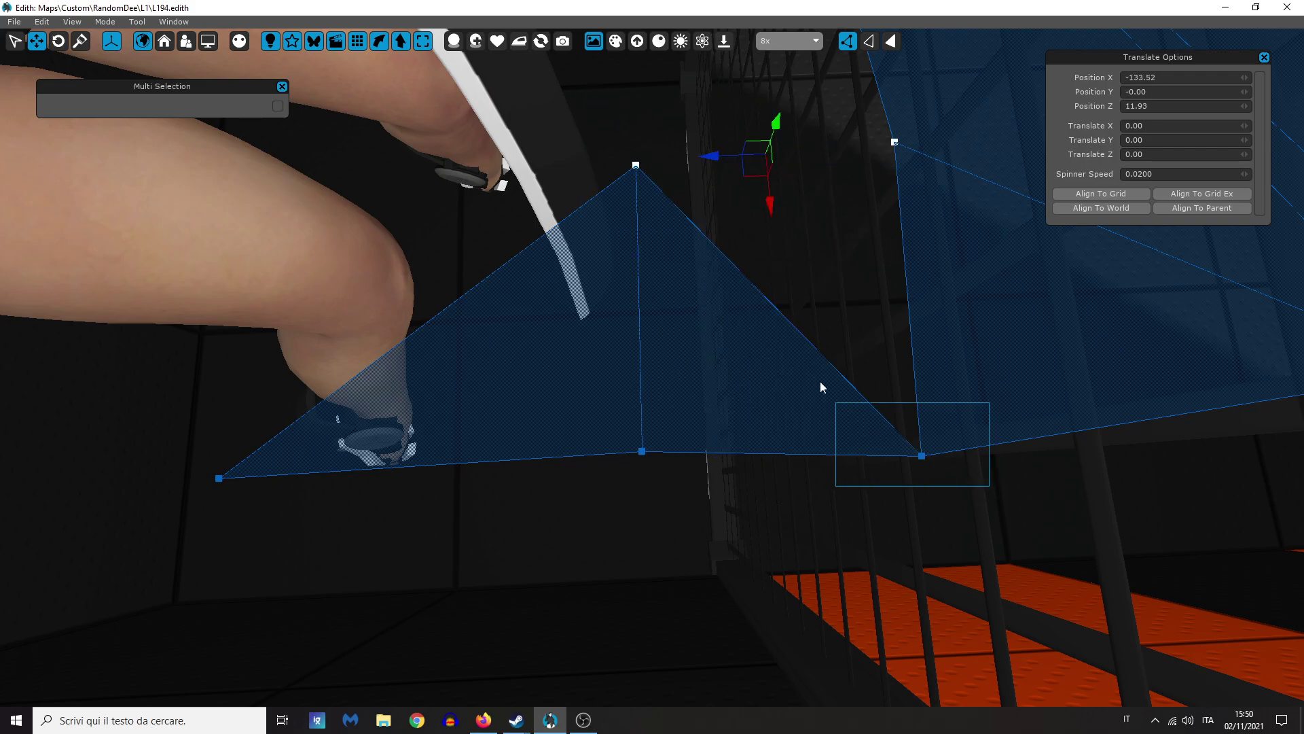
right_click(796, 339)
left_click(825, 367)
Step: Create a navmesh vertex in the fourth cage's remaining back corner and close it into a triangle with its neighbours
left_click(700, 222)
left_click_drag(662, 195, 619, 149)
middle_click_drag(620, 149, 657, 155)
right_click(656, 139)
left_click(677, 149)
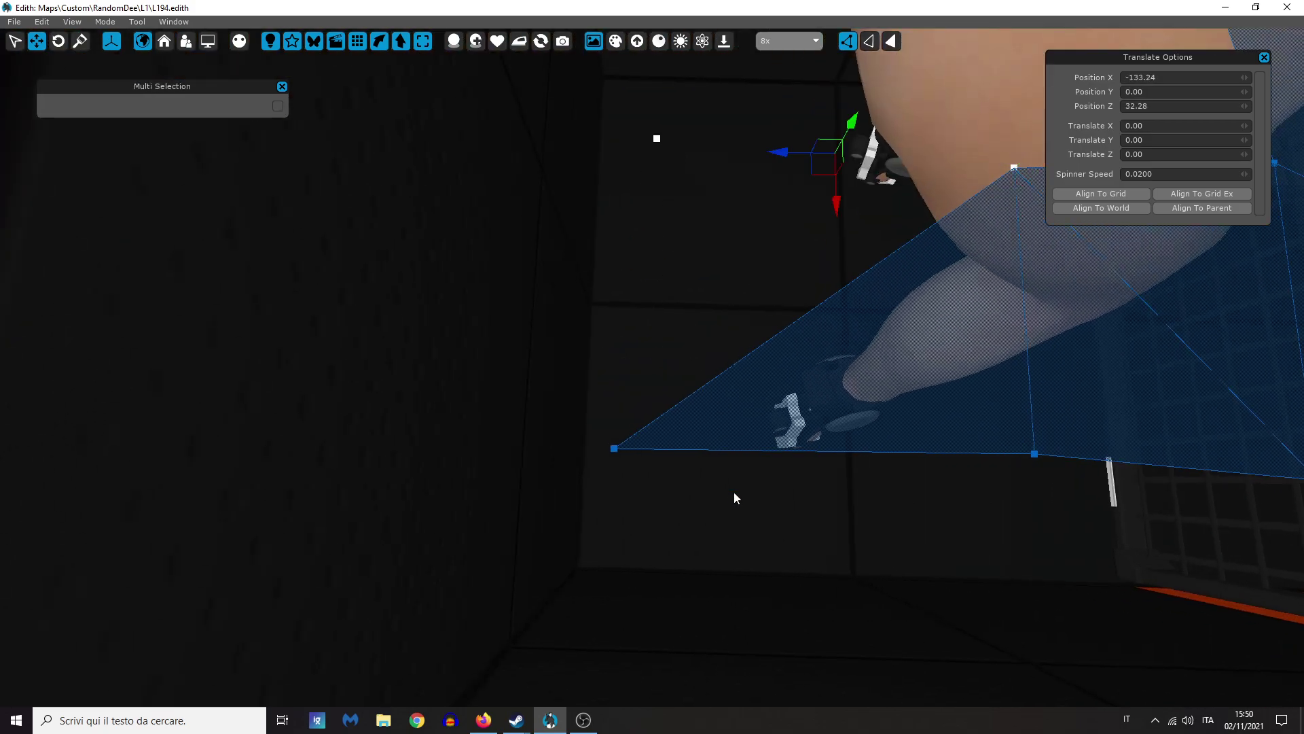
right_click(641, 314)
left_click(670, 342)
Step: Move the navmesh corner vertex in front of the pale creeper's alcove along the X axis to about X -234
left_click(690, 545)
middle_click_drag(690, 545, 700, 441)
left_click_drag(699, 440, 418, 290)
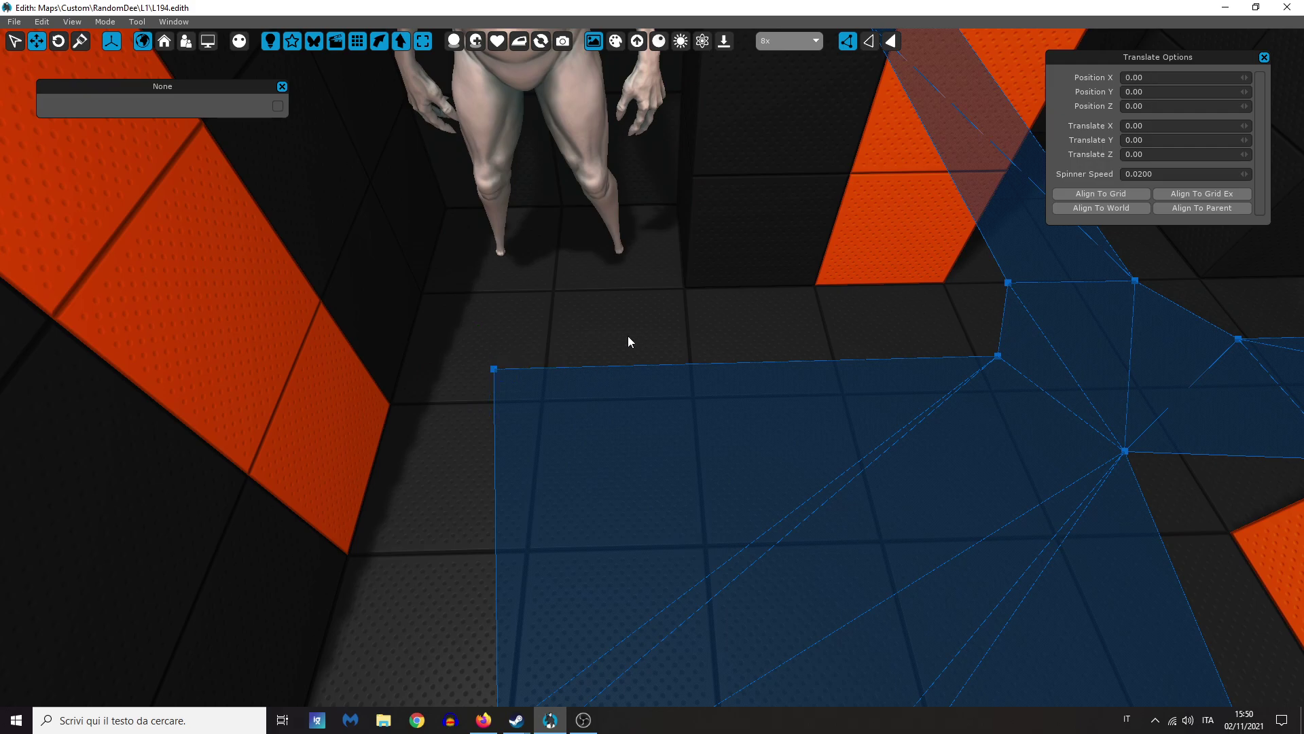
left_click_drag(548, 368, 691, 366)
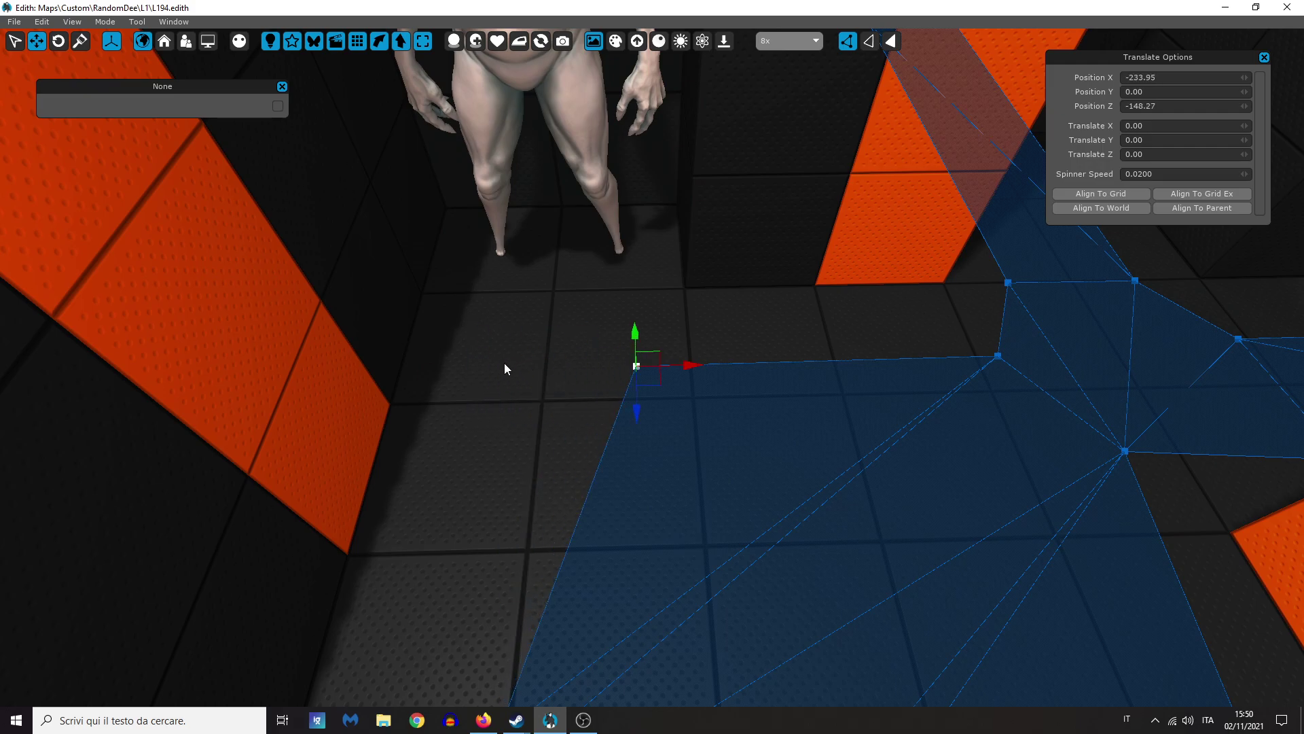
Step: Create two navmesh vertices along one side wall of the creeper's alcove and close them into a triangle with the shifted corner vertex
right_click(474, 372)
left_click(496, 380)
right_click(464, 231)
left_click(488, 239)
left_click(612, 269)
Step: Create a navmesh vertex in the alcove's other back corner and close it with the shifted vertex and the opposite back corner
right_click(648, 237)
left_click(666, 244)
left_click_drag(667, 405, 621, 334, "ctrl")
left_click_drag(560, 288, 431, 190, "ctrl")
right_click(551, 290)
left_click(579, 310)
Step: Close a triangle filling the gap between the creeper alcove's navmesh and the main floor's navmesh edge
left_click(710, 347)
middle_click_drag(711, 346, 638, 448)
left_click(595, 440)
left_click_drag(774, 285, 663, 132, "ctrl")
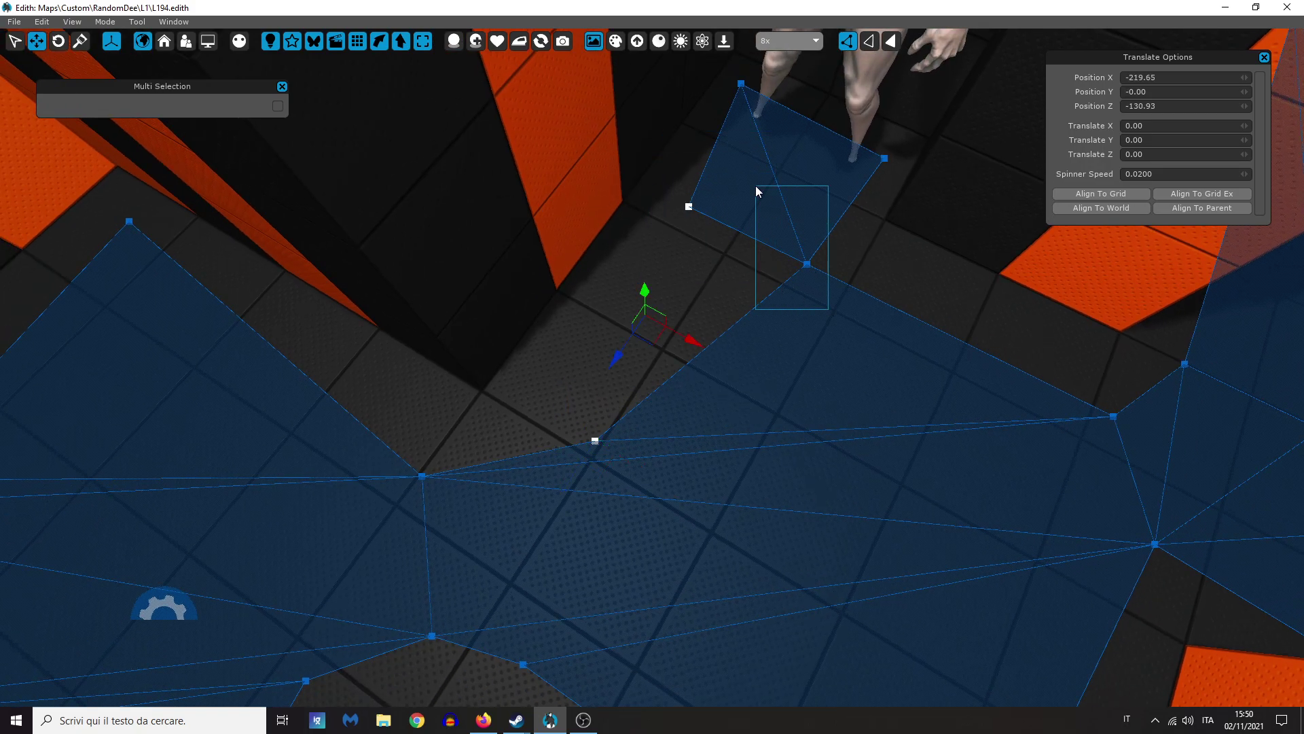
right_click(734, 280)
left_click(764, 308)
Step: Select the navmesh corner vertex in front of the next creeper's alcove
middle_click_drag(898, 295, 728, 465)
left_click(558, 408)
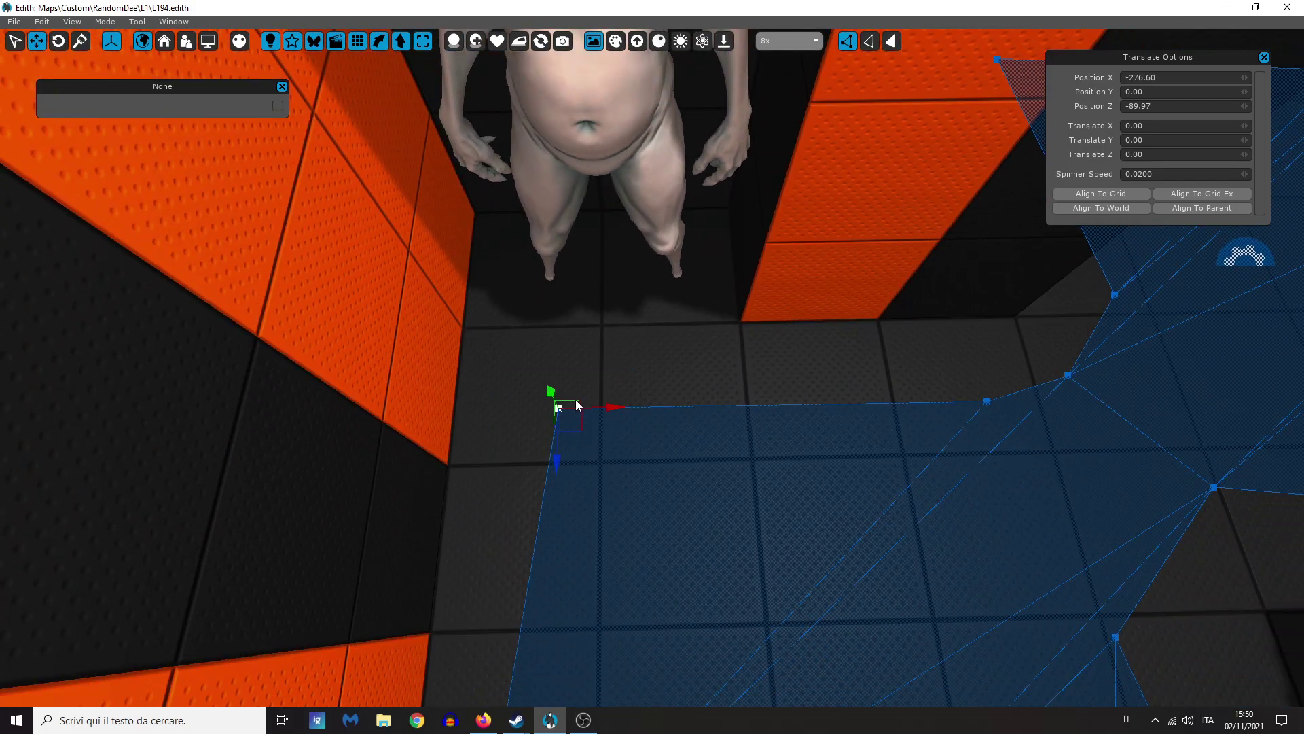
Step: Shift the navigation mesh's corner vertex inward along X and create two vertices extending toward the alcove with the standing figure
left_click_drag(604, 407, 735, 412)
right_click(515, 412)
left_click(534, 420)
right_click(519, 254)
left_click(535, 260)
Step: Create a vertex at the alcove's other side and close a polygon between it and the two neighbouring mesh vertices
right_click(705, 252)
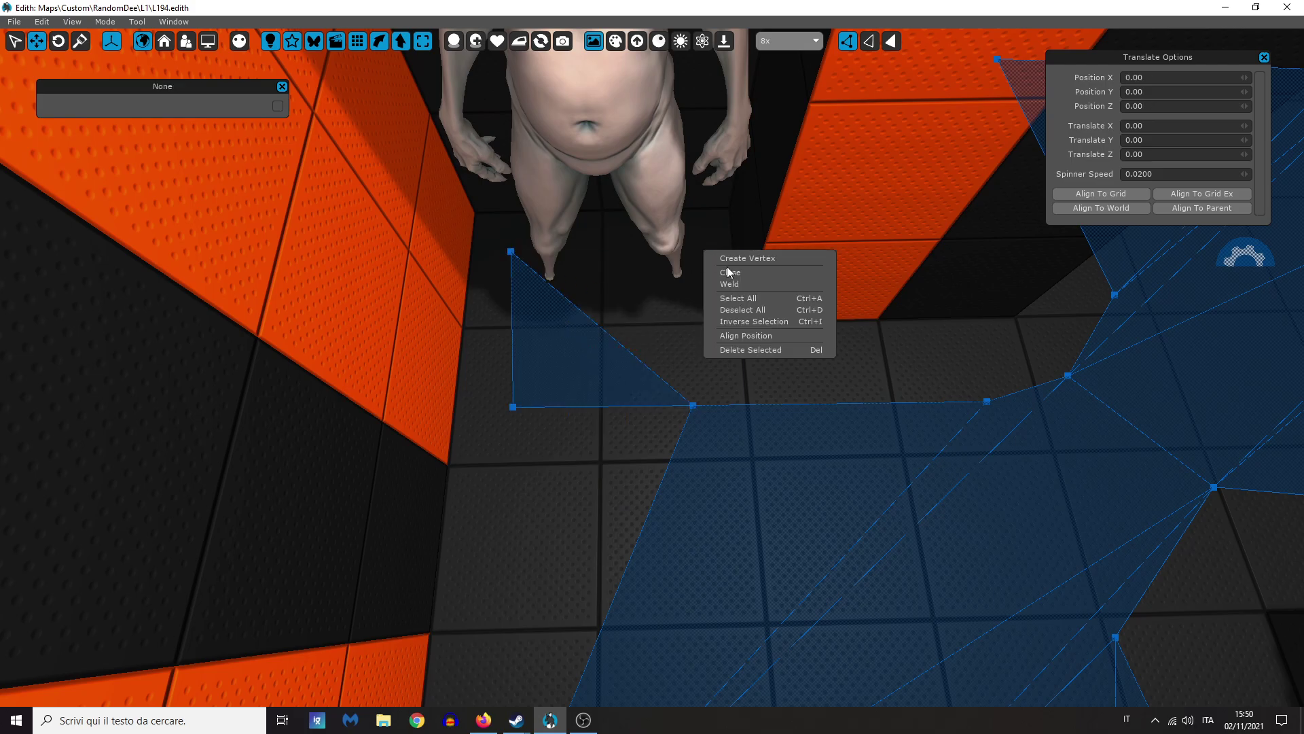
left_click(733, 259)
left_click(693, 405, "ctrl")
left_click(510, 252, "ctrl")
right_click(528, 317)
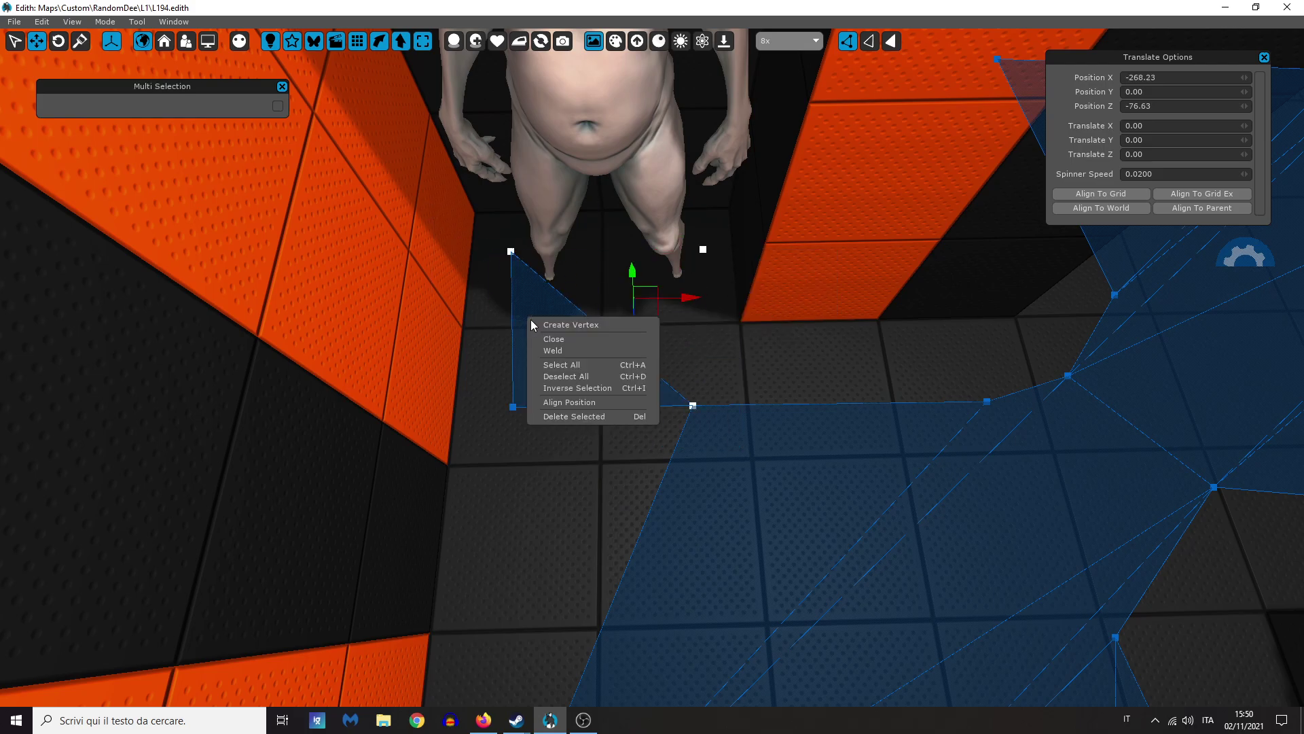
left_click(547, 339)
Step: Select three more navigation mesh vertices and close them into a polygon
left_click(758, 483)
middle_click_drag(759, 483, 699, 498)
left_click(425, 506)
left_click(783, 334, "ctrl")
left_click(669, 239, "ctrl")
right_click(648, 292)
left_click(651, 315)
Step: Select the grate door actor GrateC and examine the node groups in the scene graph
right_click_drag(694, 370, 708, 341)
left_click(717, 259)
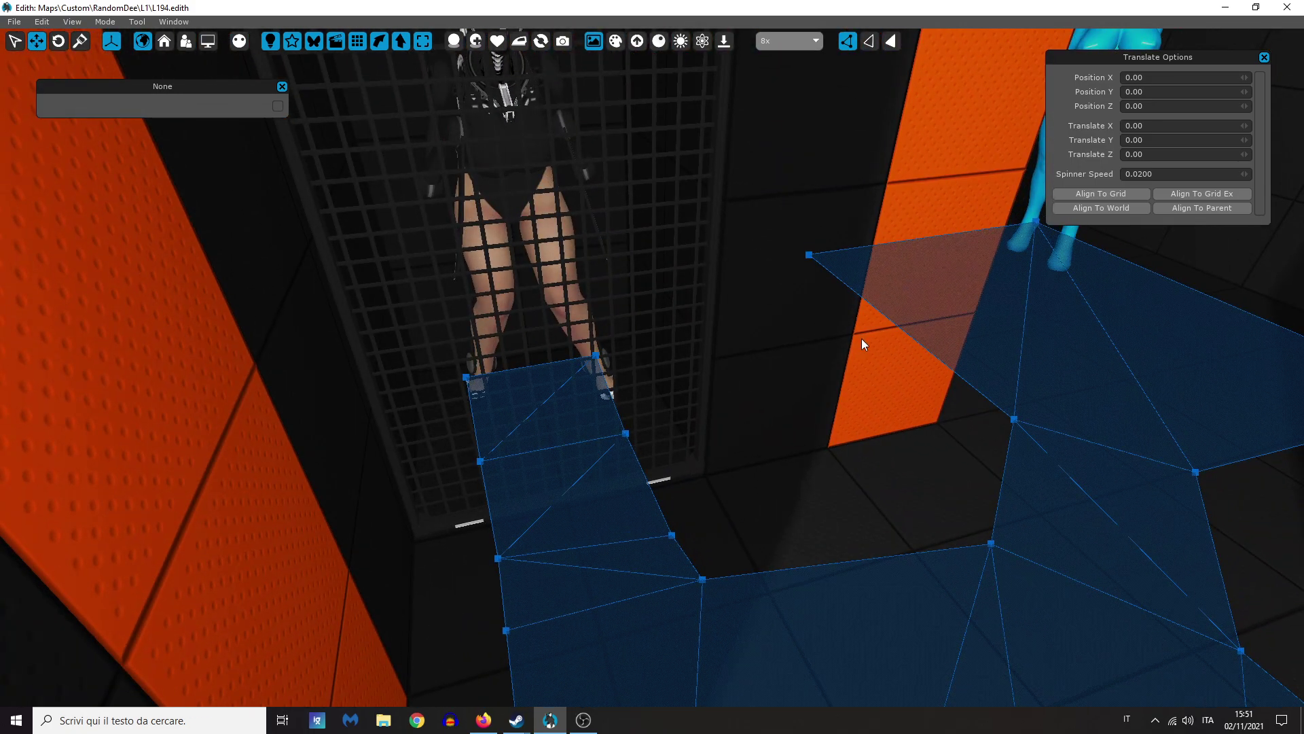
left_click(706, 323)
right_click_drag(706, 324, 700, 364)
scroll(681, 284, "down", 2)
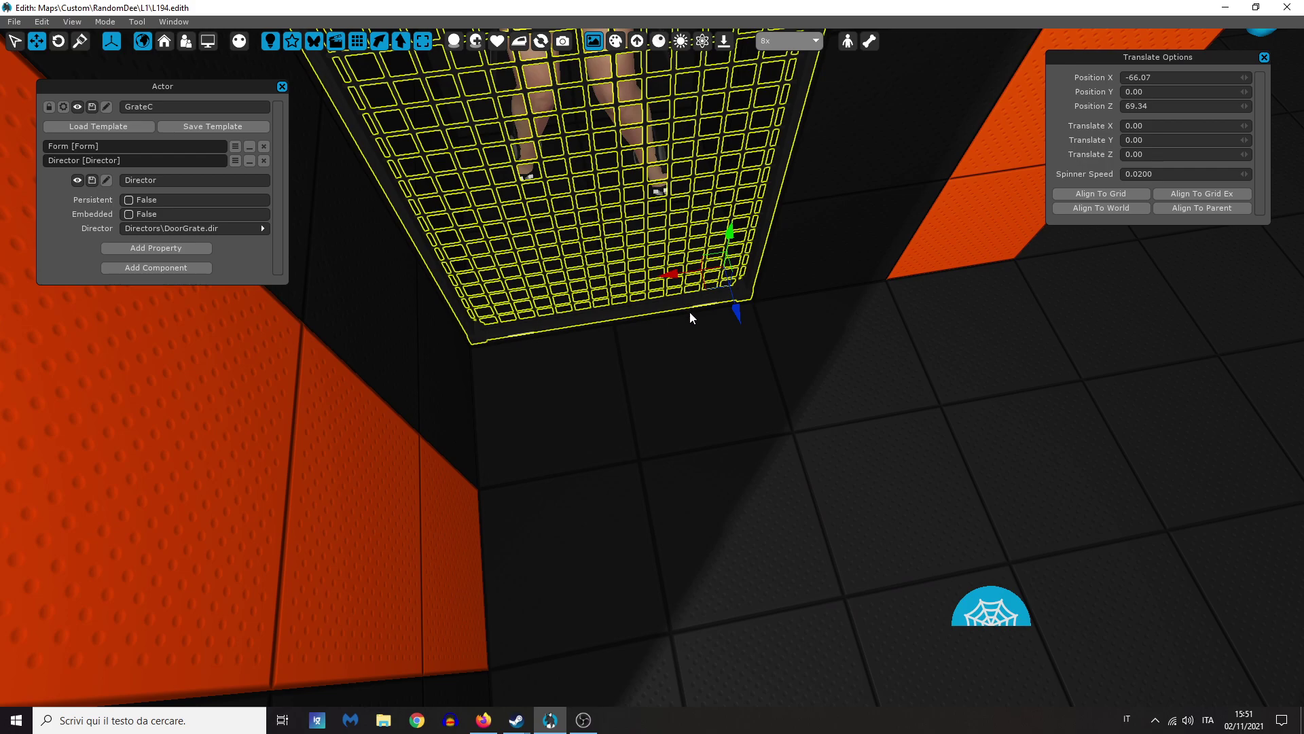
key("g")
scroll(690, 312, "down", 5)
middle_click_drag(626, 330, 632, 470)
scroll(645, 308, "up", 6)
scroll(646, 307, "down", 2)
scroll(632, 470, "up", 6)
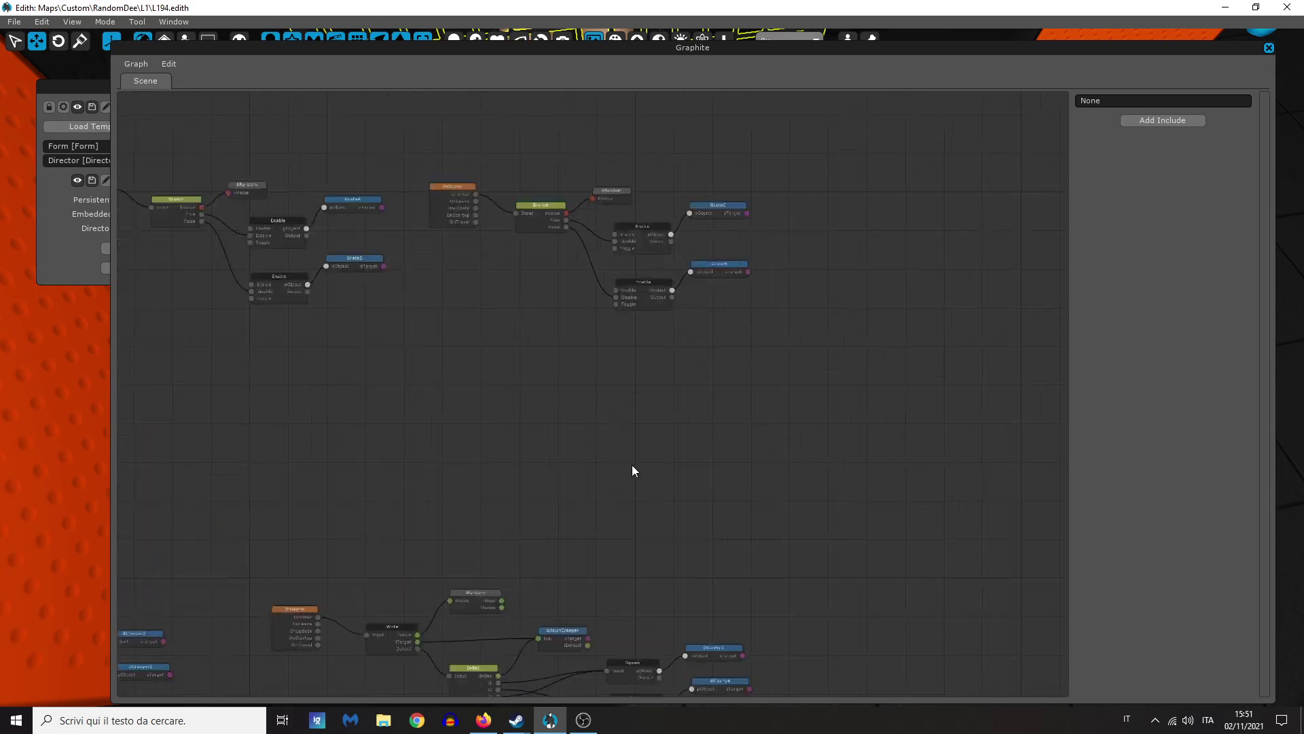
middle_click_drag(560, 295, 836, 560)
scroll(452, 390, "down", 3)
middle_click_drag(451, 390, 578, 393)
scroll(579, 398, "down", 4)
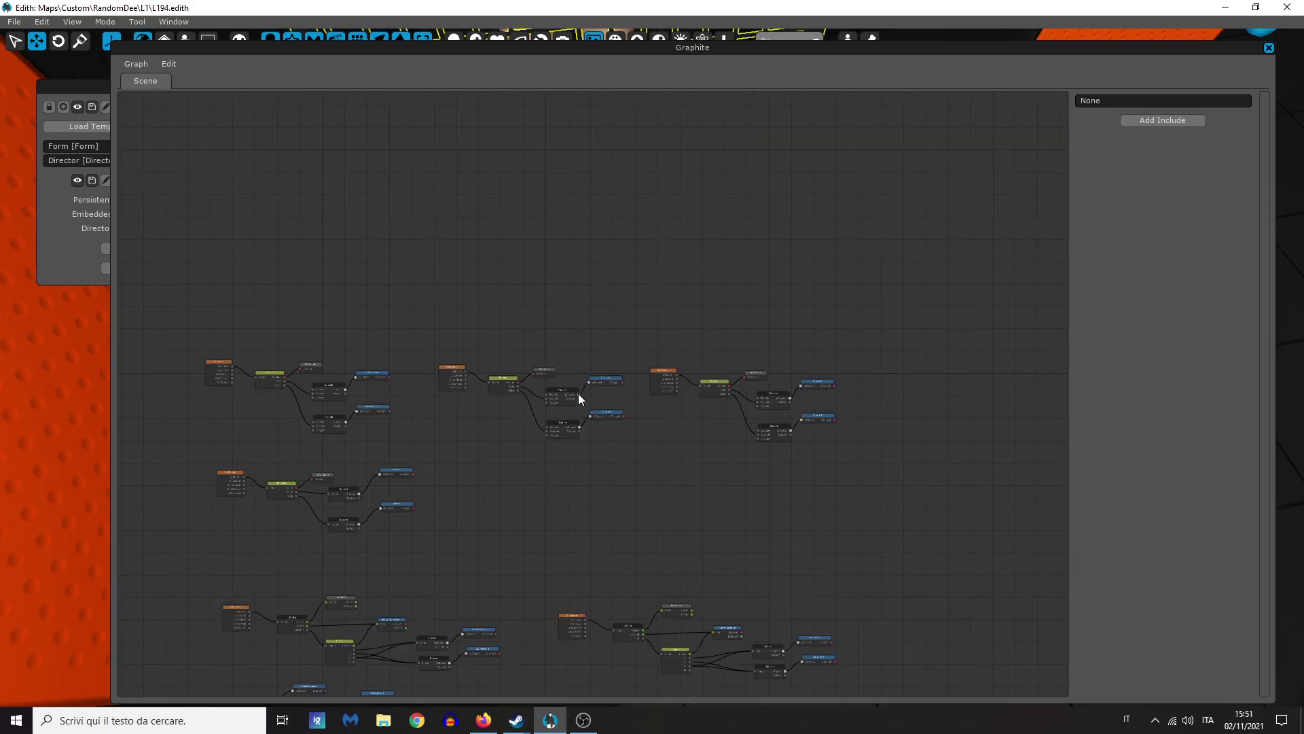
Step: Delete a block of nodes from the upper part of the scene graph and close the graph
left_click_drag(791, 559, 470, 291)
key("Delete")
middle_click_drag(476, 292, 467, 435)
scroll(501, 380, "up", 3)
key("Escape")
Step: Enable Spawn for the caged bots dSlashy1 and dSlashy3
right_click_drag(502, 381, 516, 315)
left_click(524, 309)
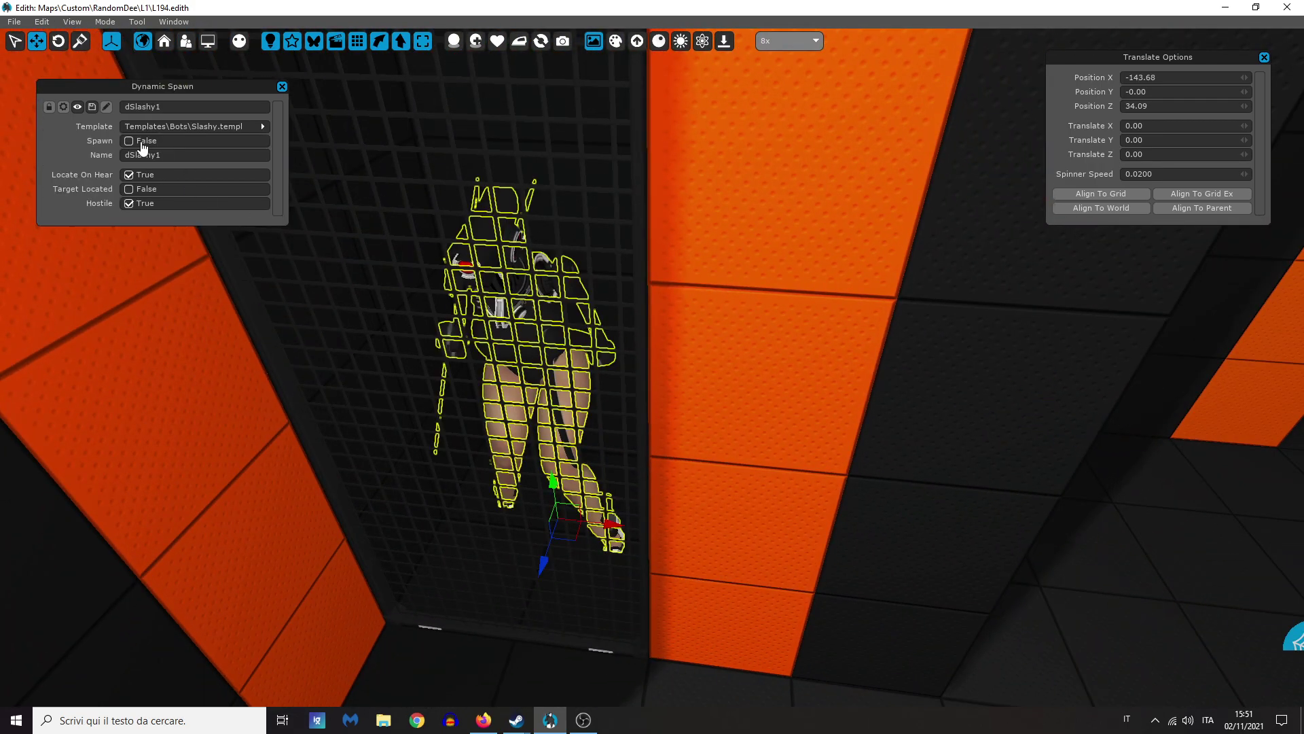
mouse_move(533, 241)
right_mouse_down()
mouse_move(598, 245)
mouse_move(532, 242)
right_mouse_up()
key("w")
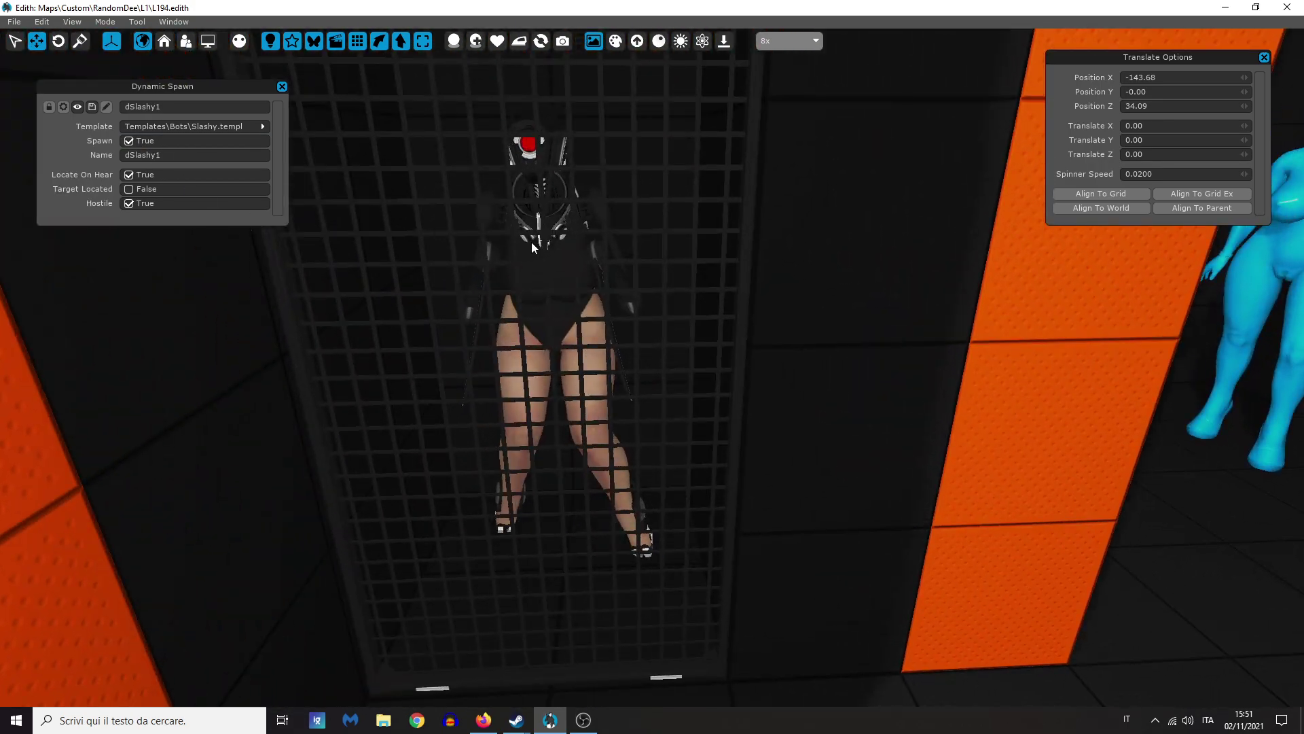
left_click(558, 281)
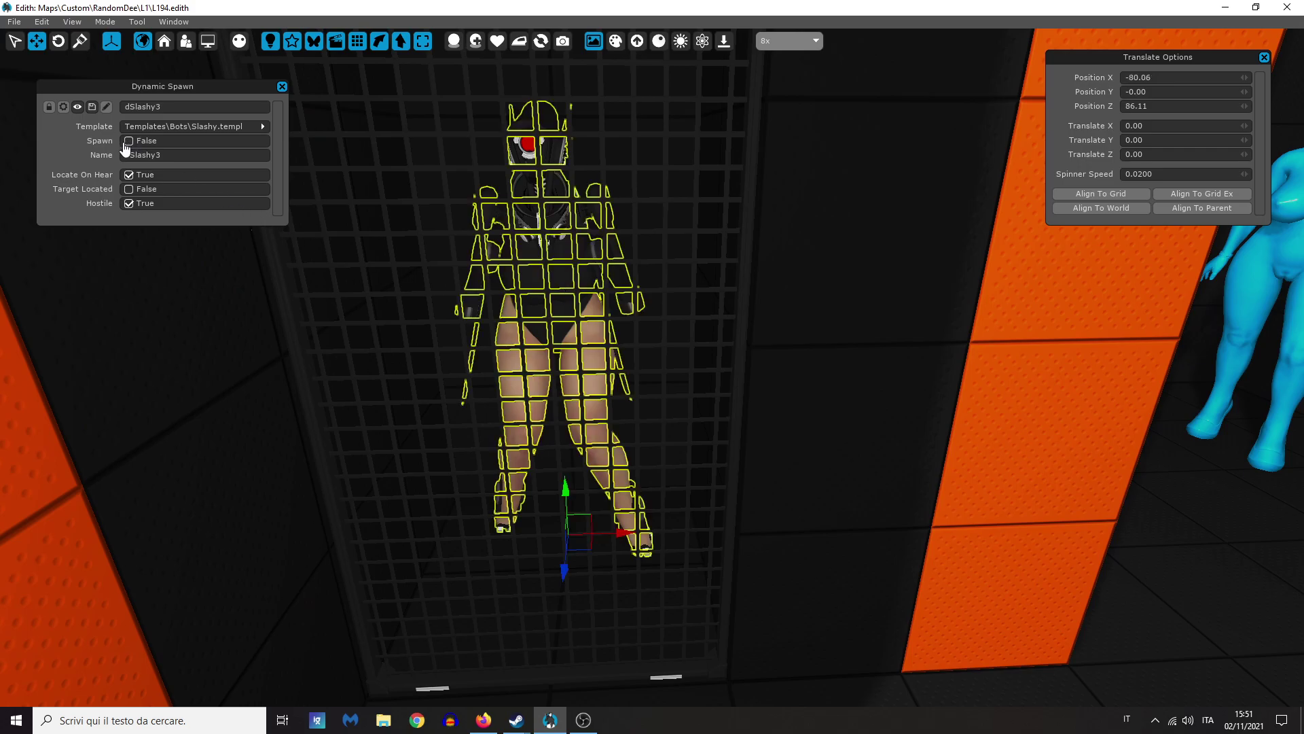
right_click_drag(536, 303, 623, 376)
Step: Enable Spawn for the caged bots dSlashy4 and dSlashy2
left_click(608, 396)
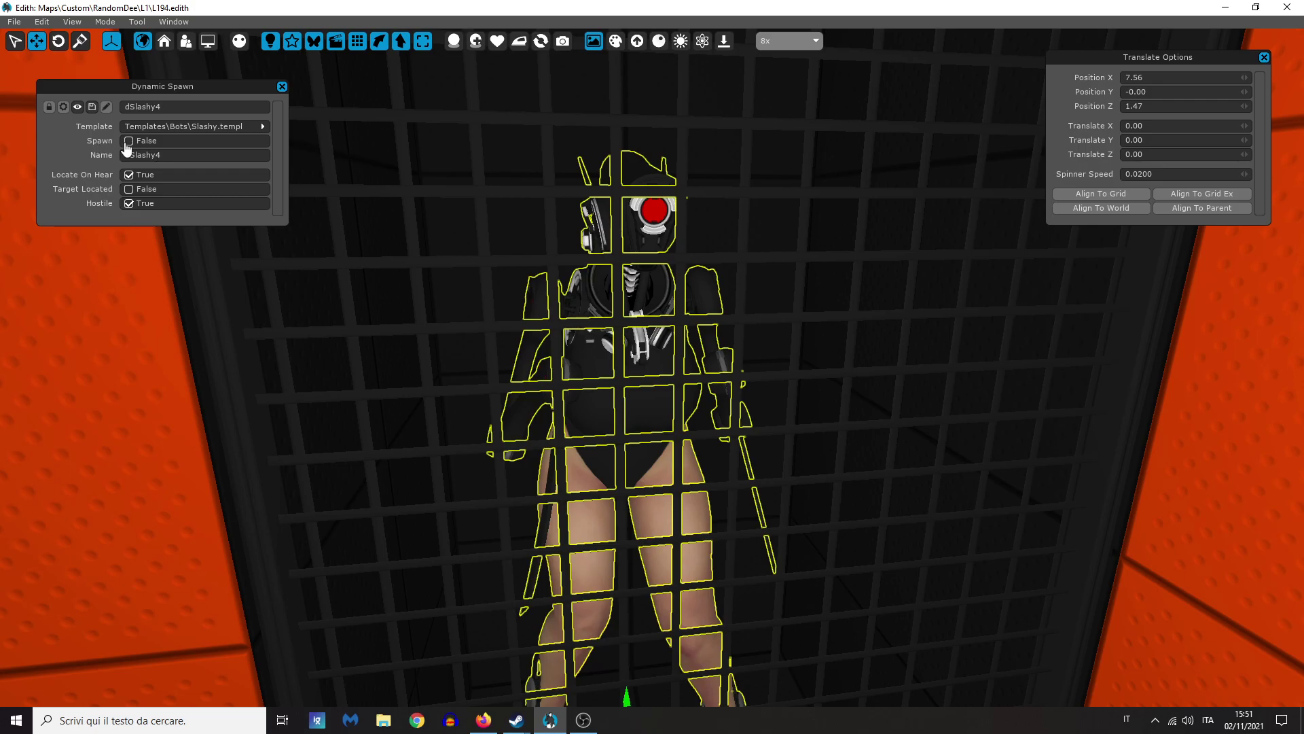
left_click(1112, 495)
right_click_drag(1112, 494, 1110, 491)
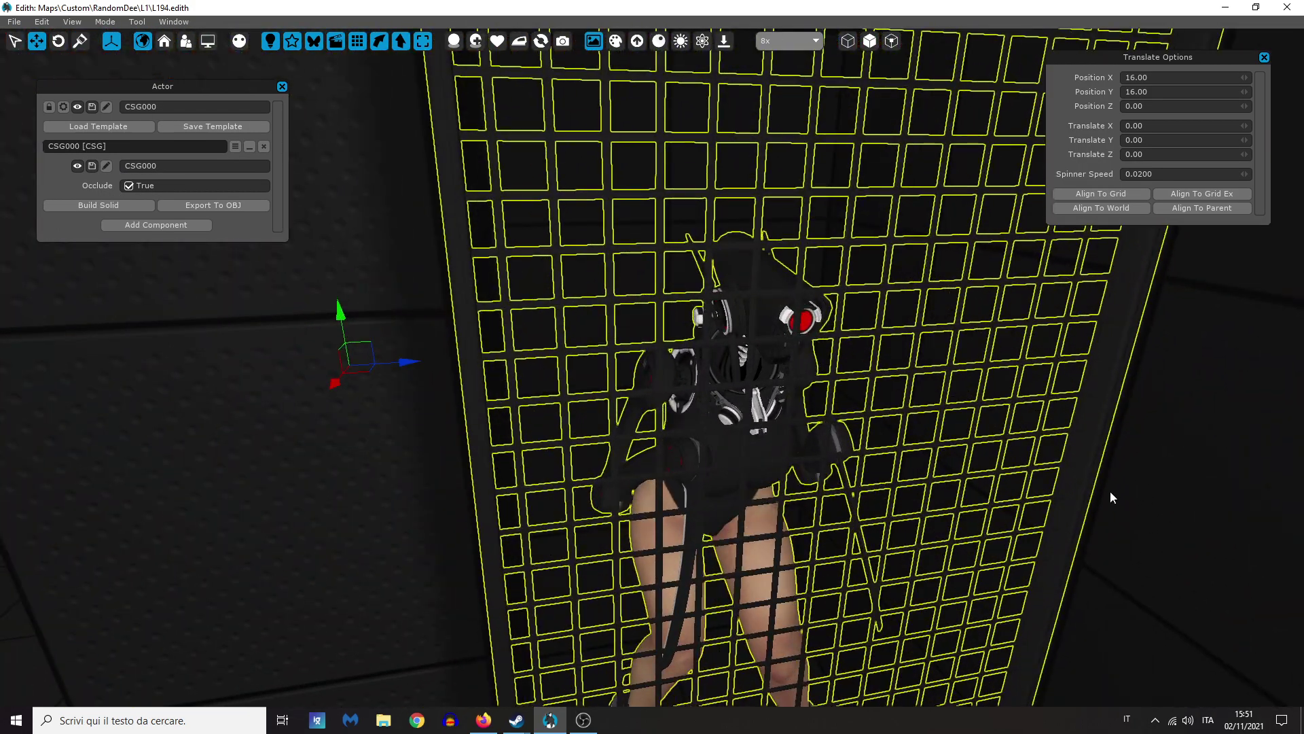
left_click(754, 447)
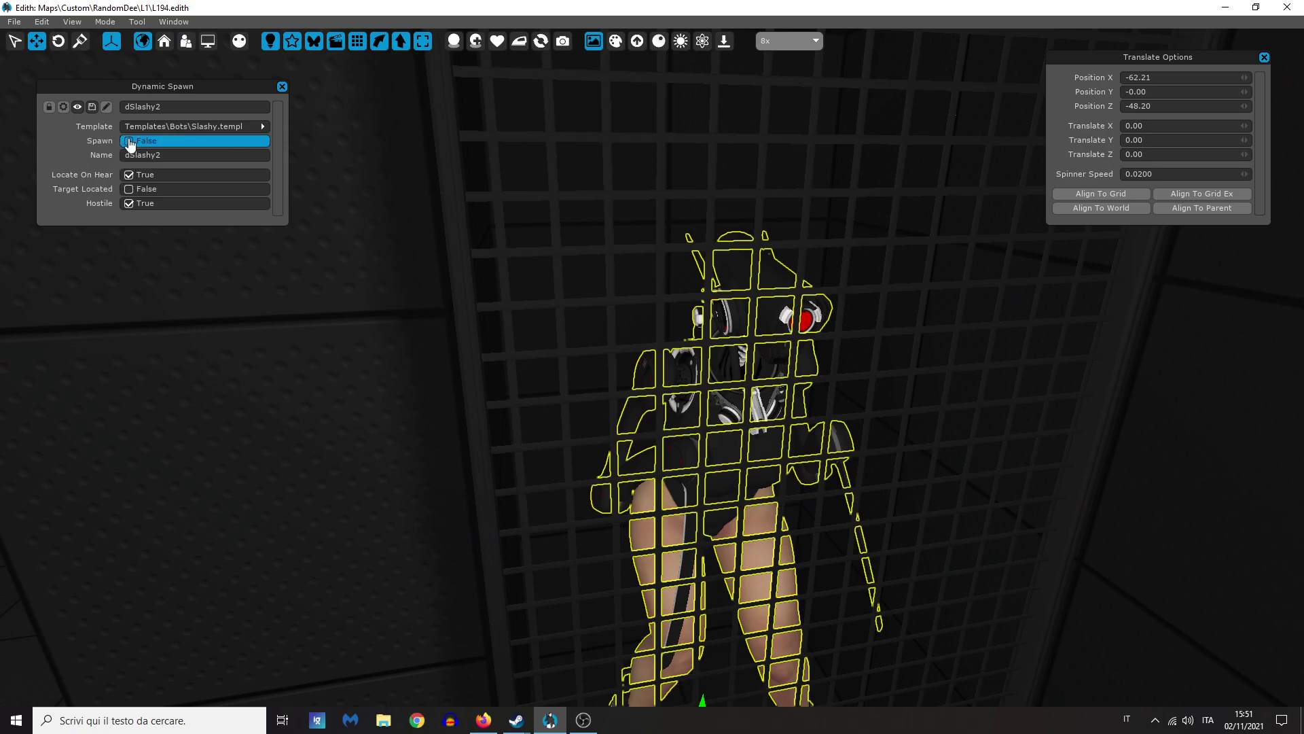
Step: Go round the cages and check the dynamic spawn settings of the Slashy bots
left_click(349, 401)
right_click_drag(348, 400, 347, 401)
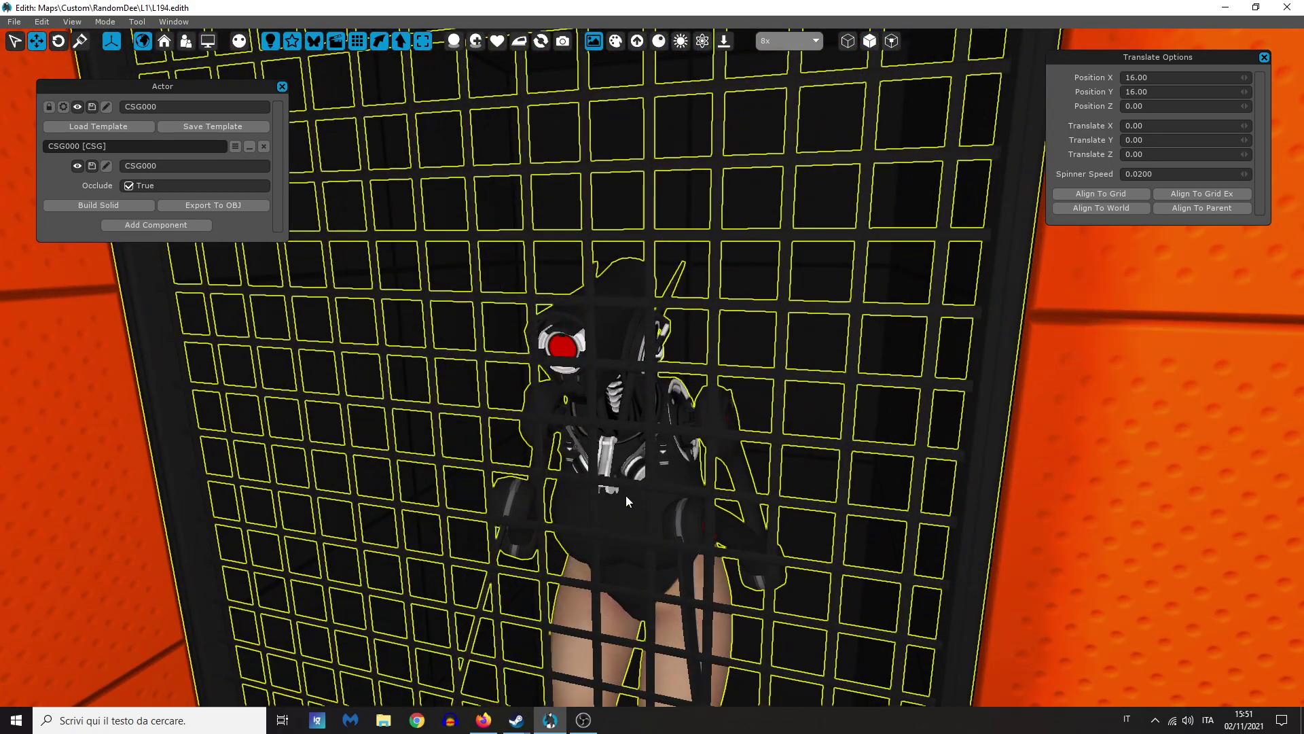
left_click(625, 500)
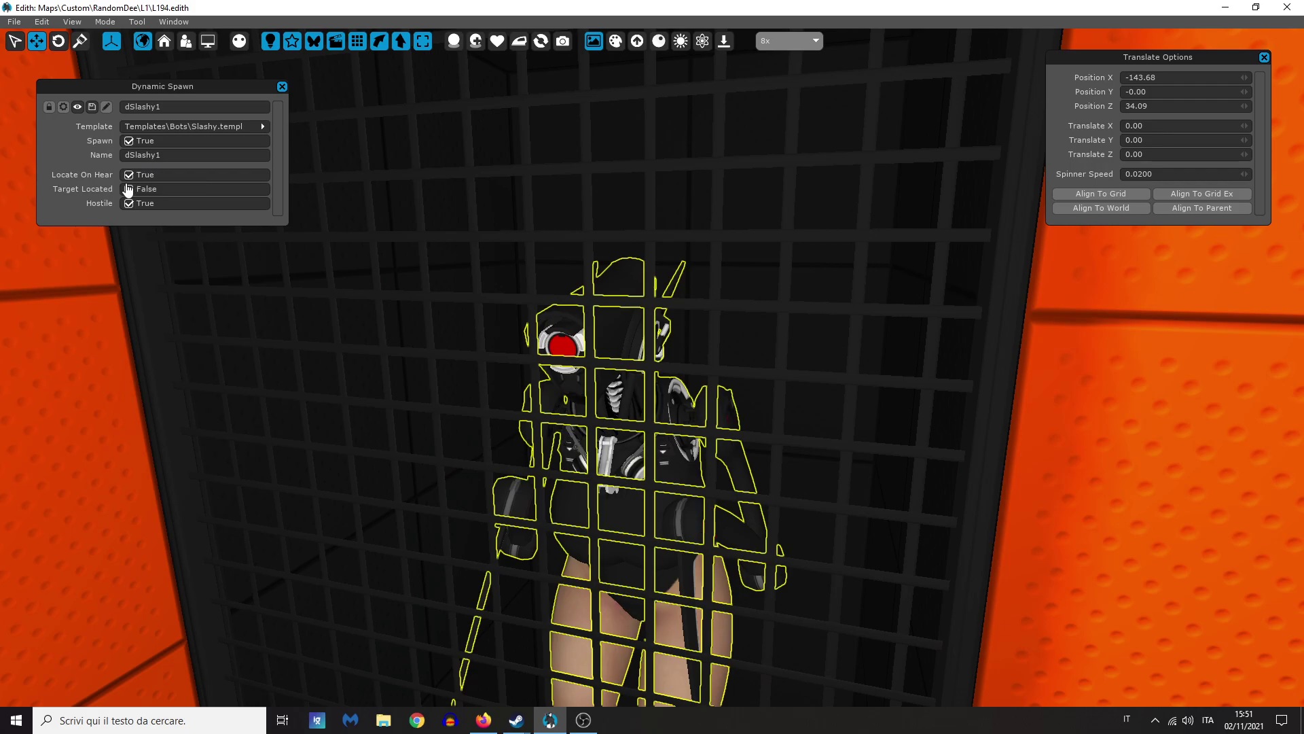
right_click_drag(287, 252, 286, 253)
left_click(647, 343)
right_click_drag(647, 343, 646, 343)
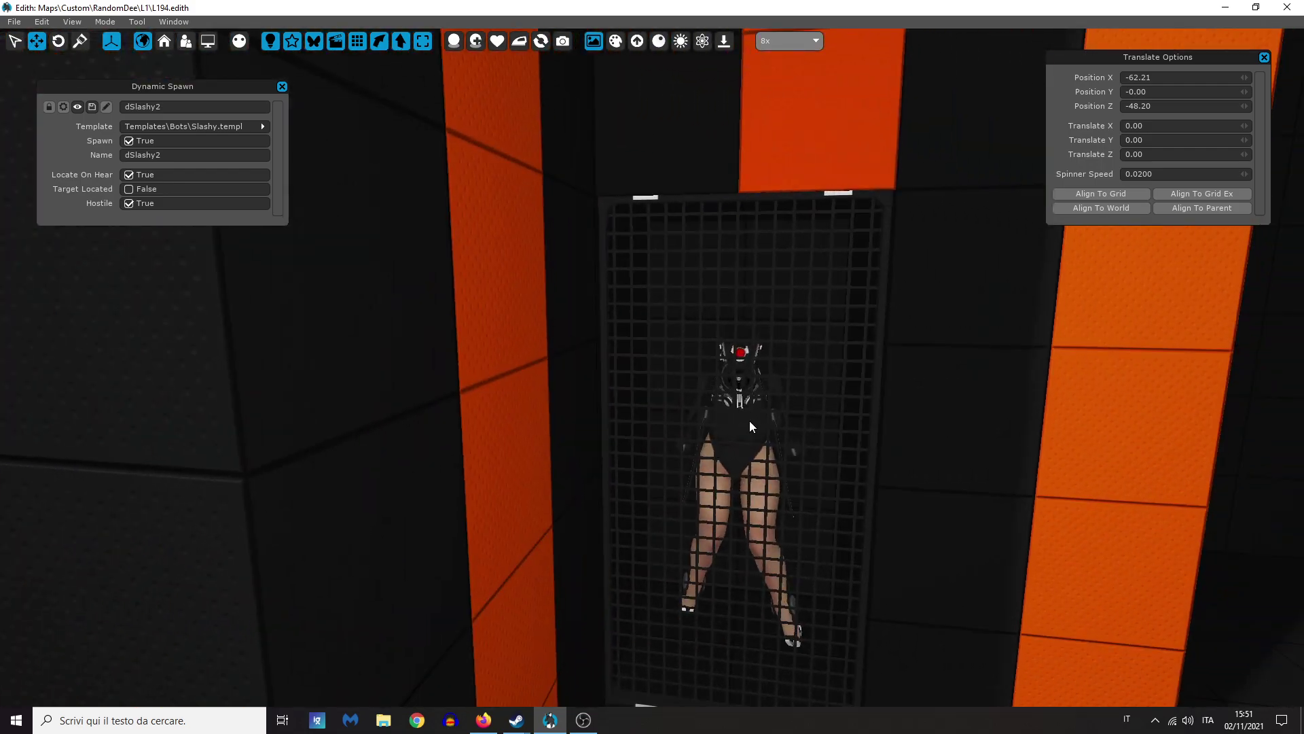
left_click(742, 416)
right_click_drag(742, 415, 733, 413)
left_click(637, 338)
Step: Put NavMesh011 into polygon editing and add two new states named StopA and StopB
right_click_drag(637, 338, 572, 375)
left_click(604, 368)
left_click(605, 395)
left_click(573, 375)
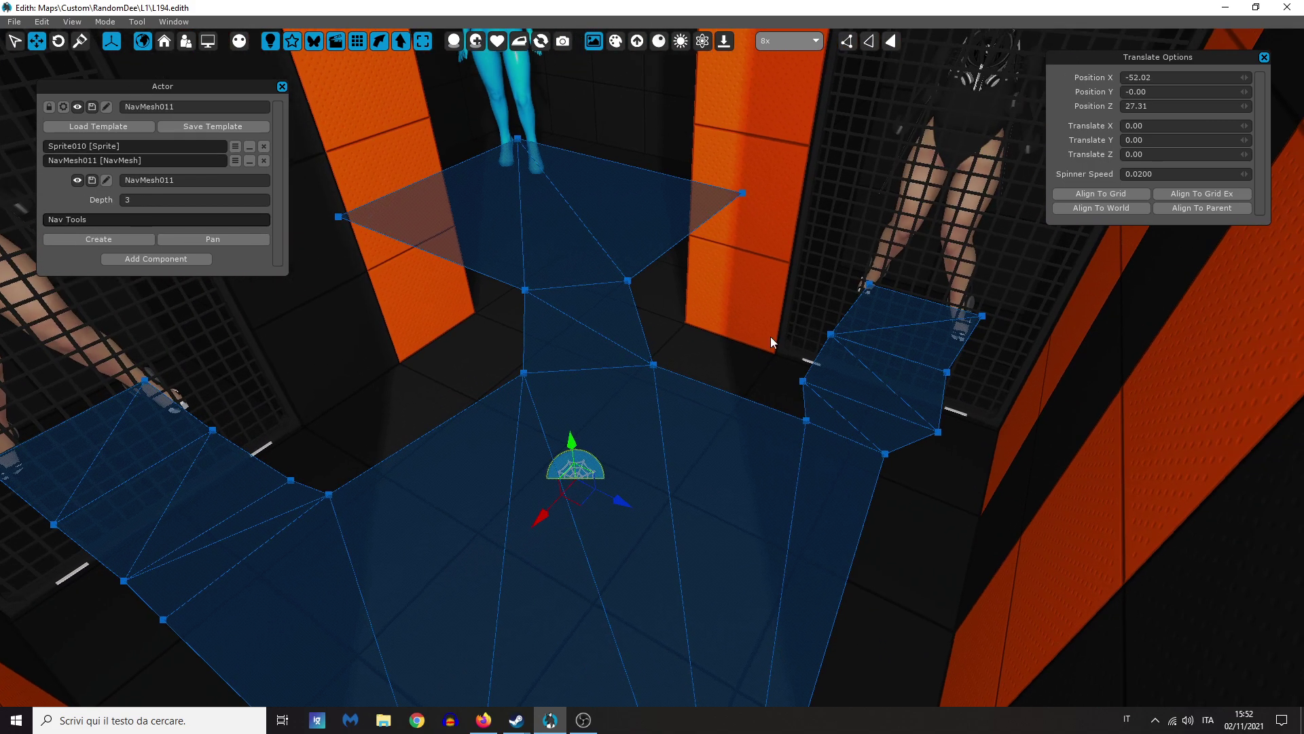
left_click(786, 319)
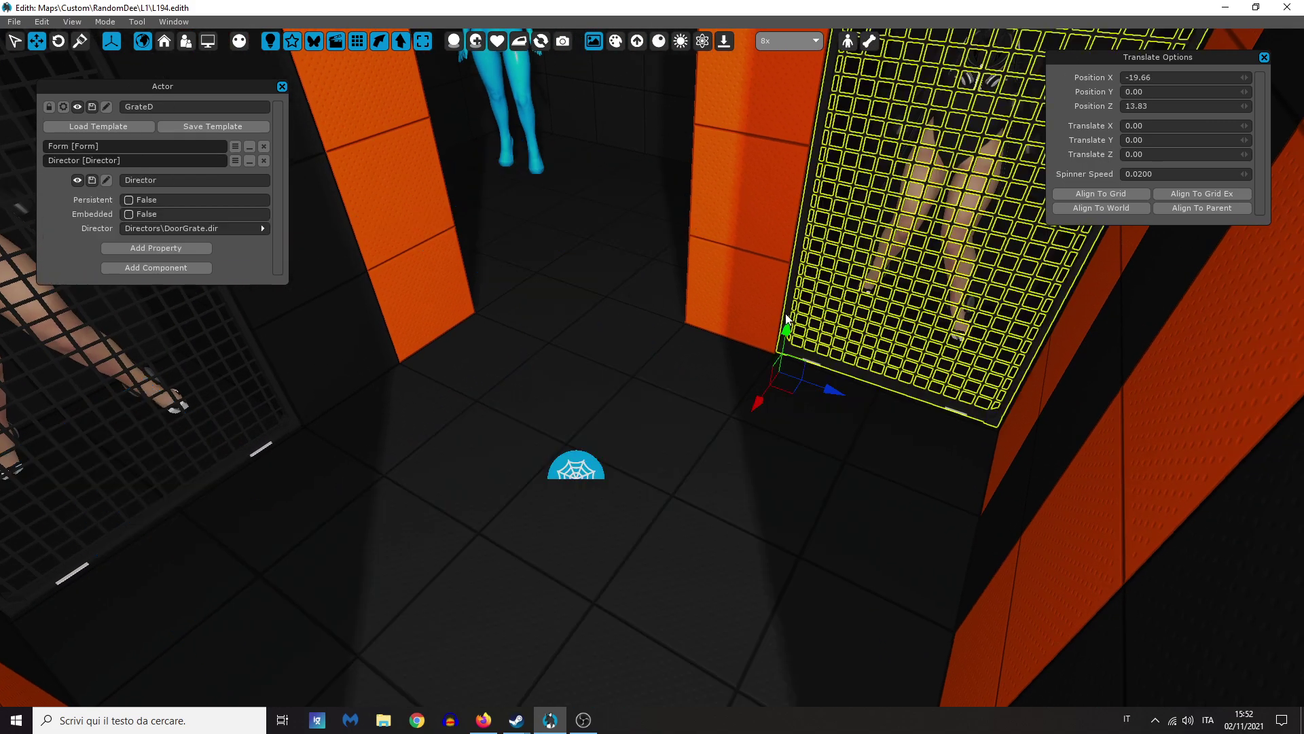
left_click(591, 468)
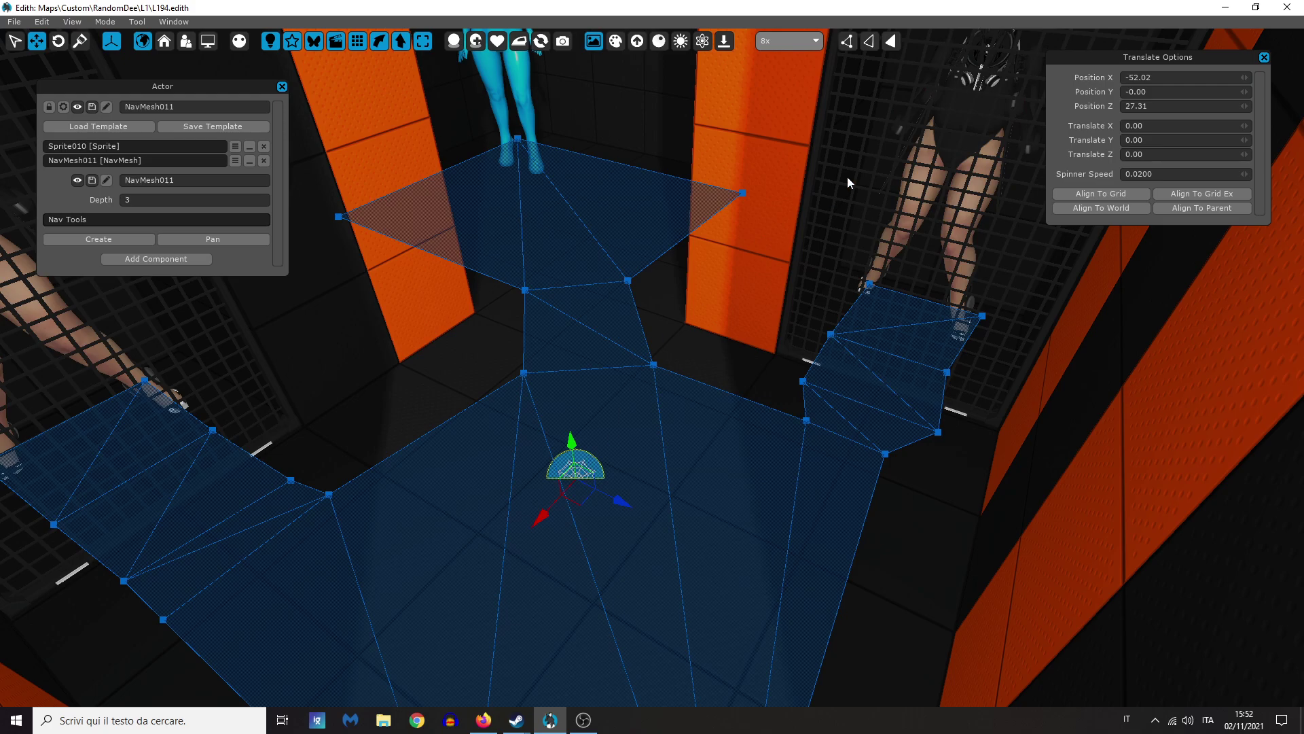
left_click(890, 44)
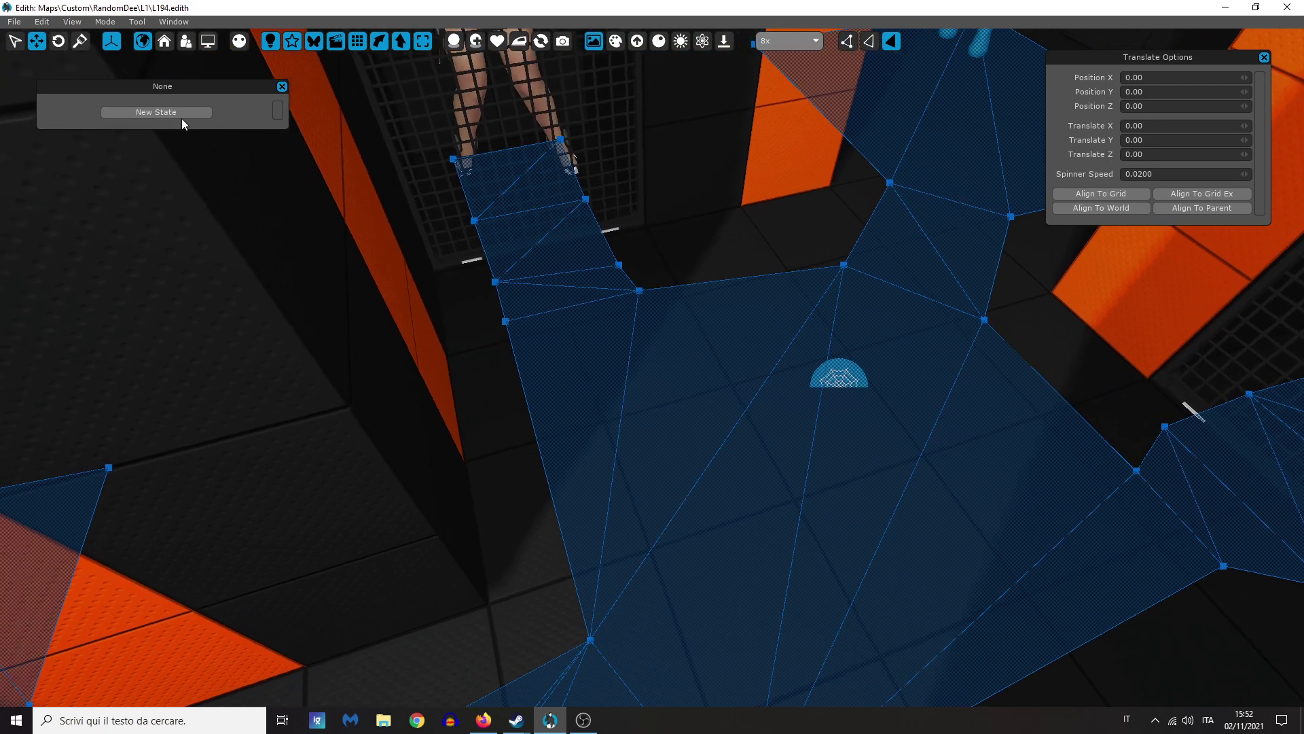
left_click(182, 112)
double_click(174, 129)
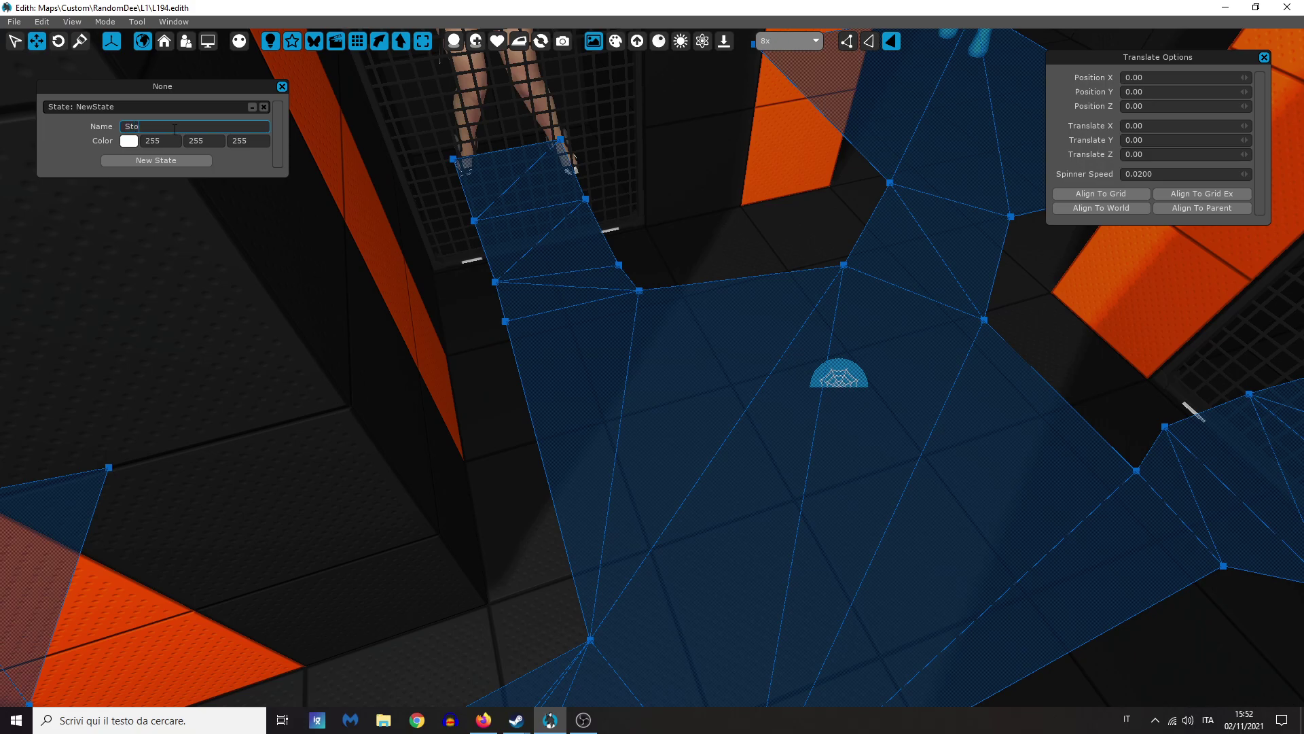
left_click(156, 158)
double_click(172, 180)
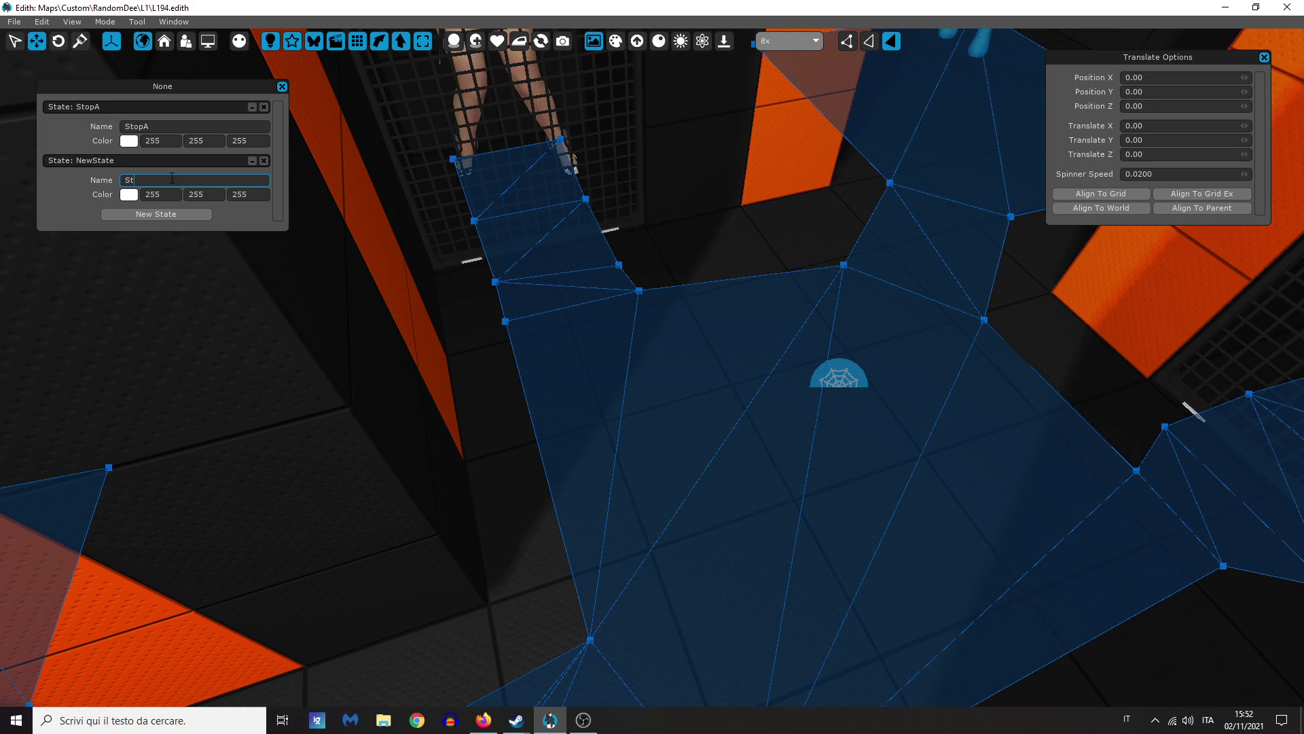
Step: Add two more polygon states to the navigation mesh, named StopC and StopD
left_click(164, 215)
left_click(179, 232)
type("StopC")
key("Return")
left_click(208, 268)
left_click(192, 287)
type("StopD")
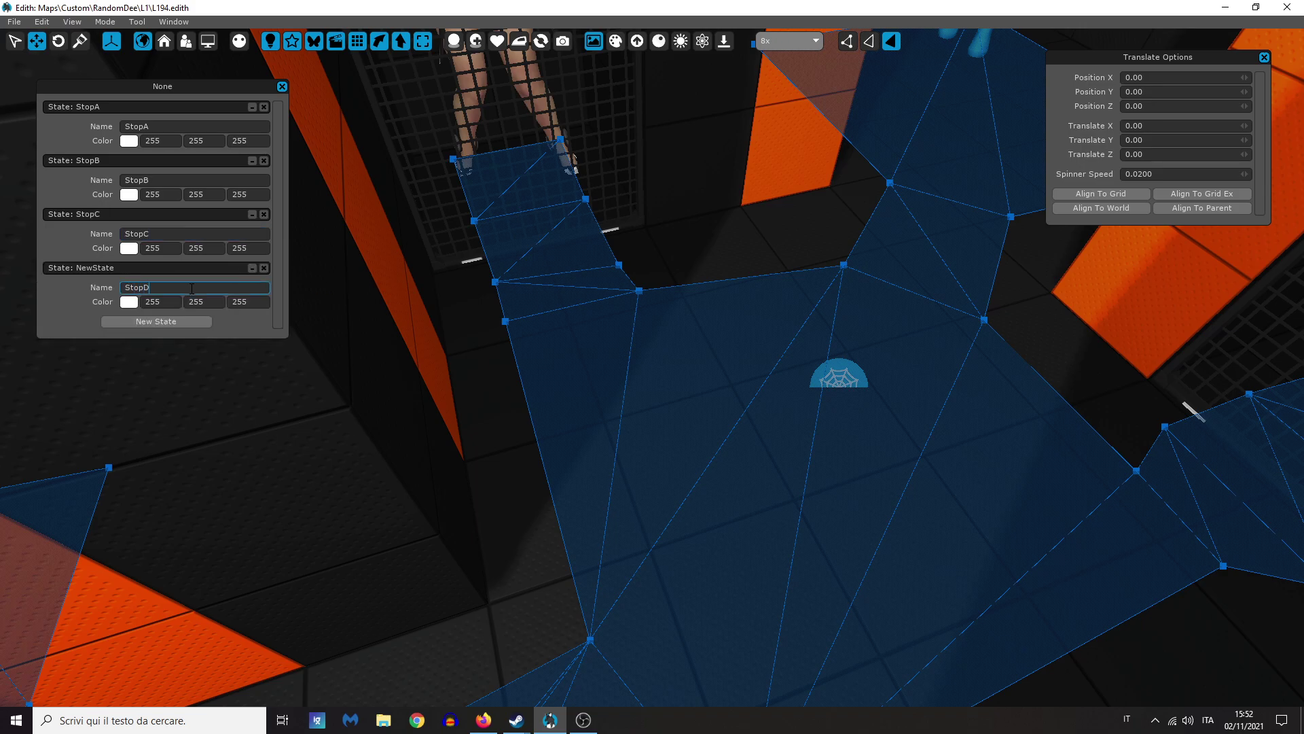
Step: Set the StopA state's color to red (208, 5, 19) and StopB's to green (63, 255, 0)
left_click(129, 142)
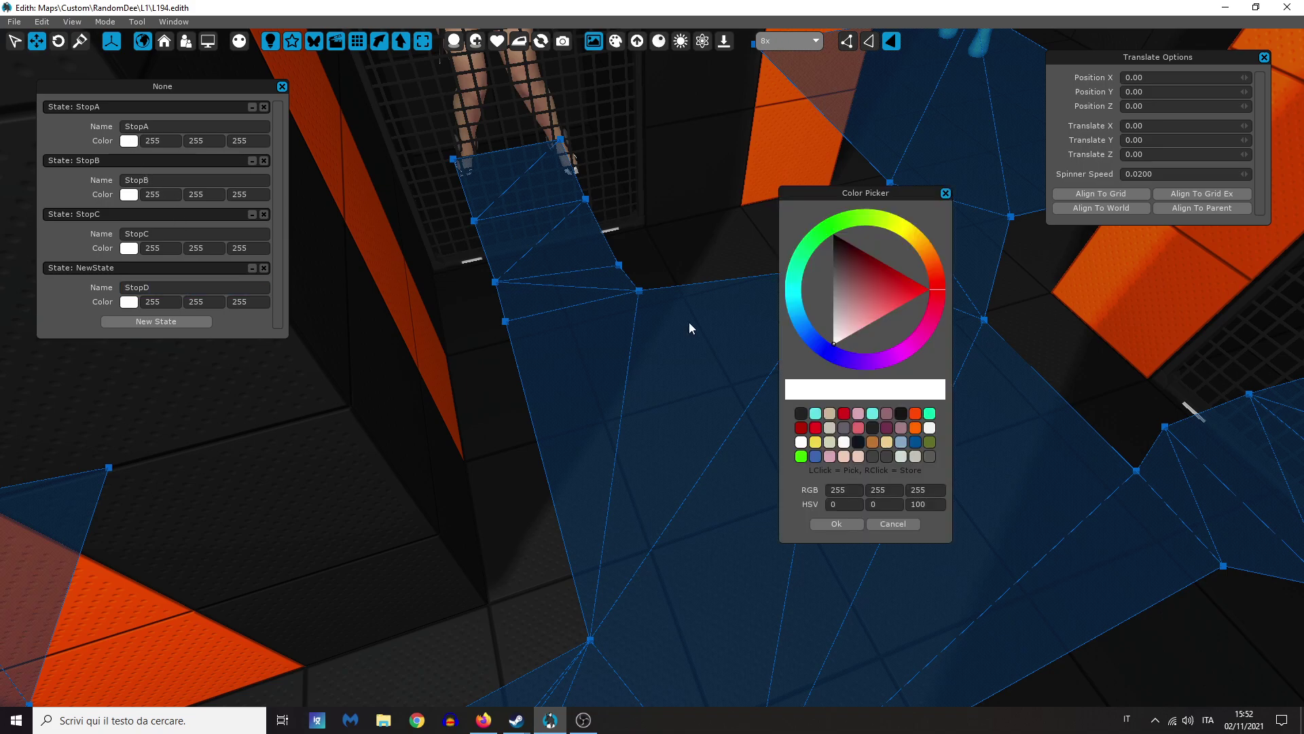
left_click(844, 413)
left_click(831, 523)
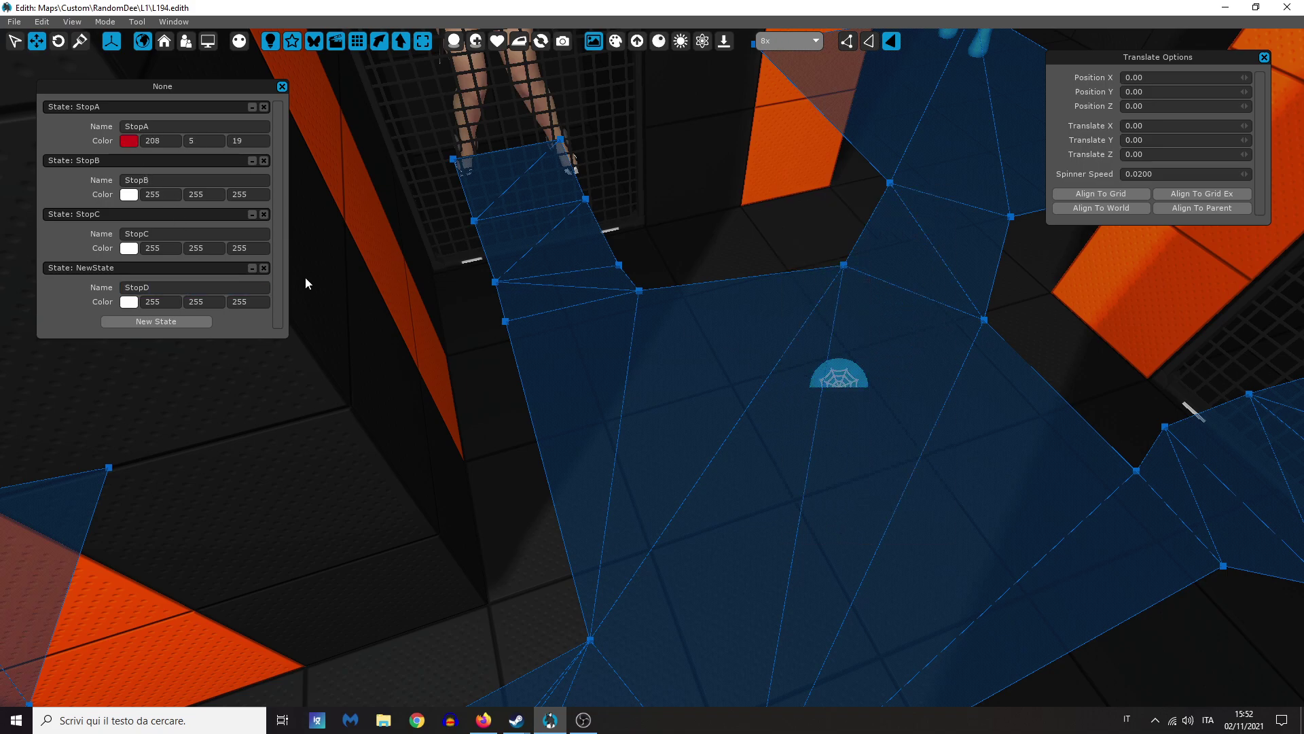
left_click(129, 194)
left_click(801, 456)
left_click(826, 521)
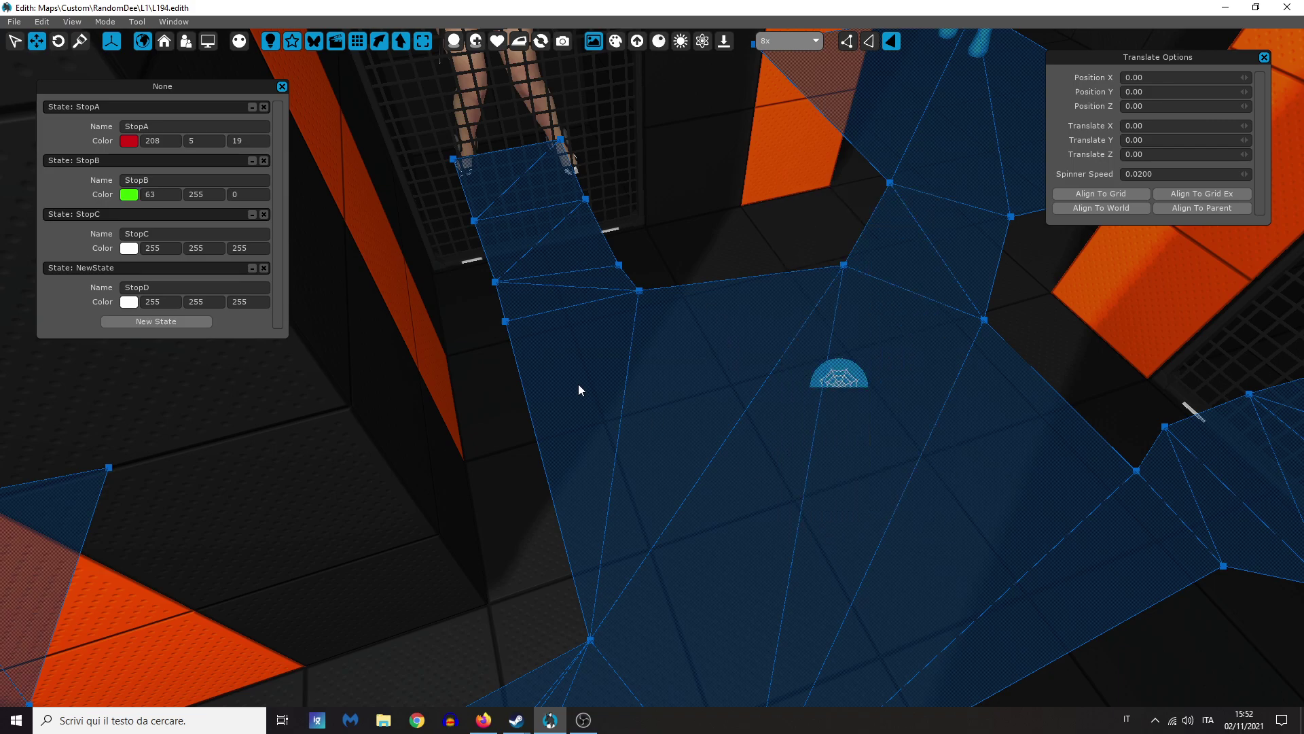
Step: Set the StopC state's color to orange (255, 106, 0) and StopD's to turquoise (11, 246, 175)
left_click(129, 248)
left_click(917, 427)
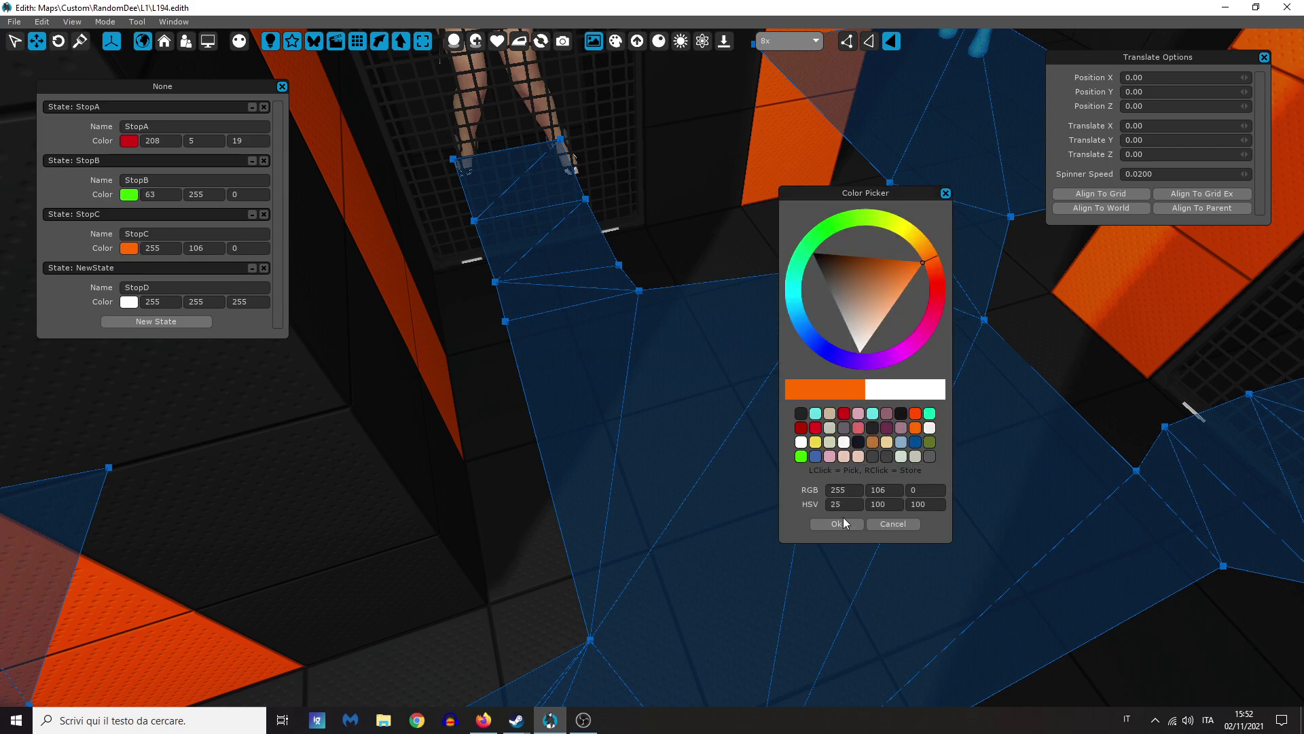
left_click(845, 524)
left_click(129, 302)
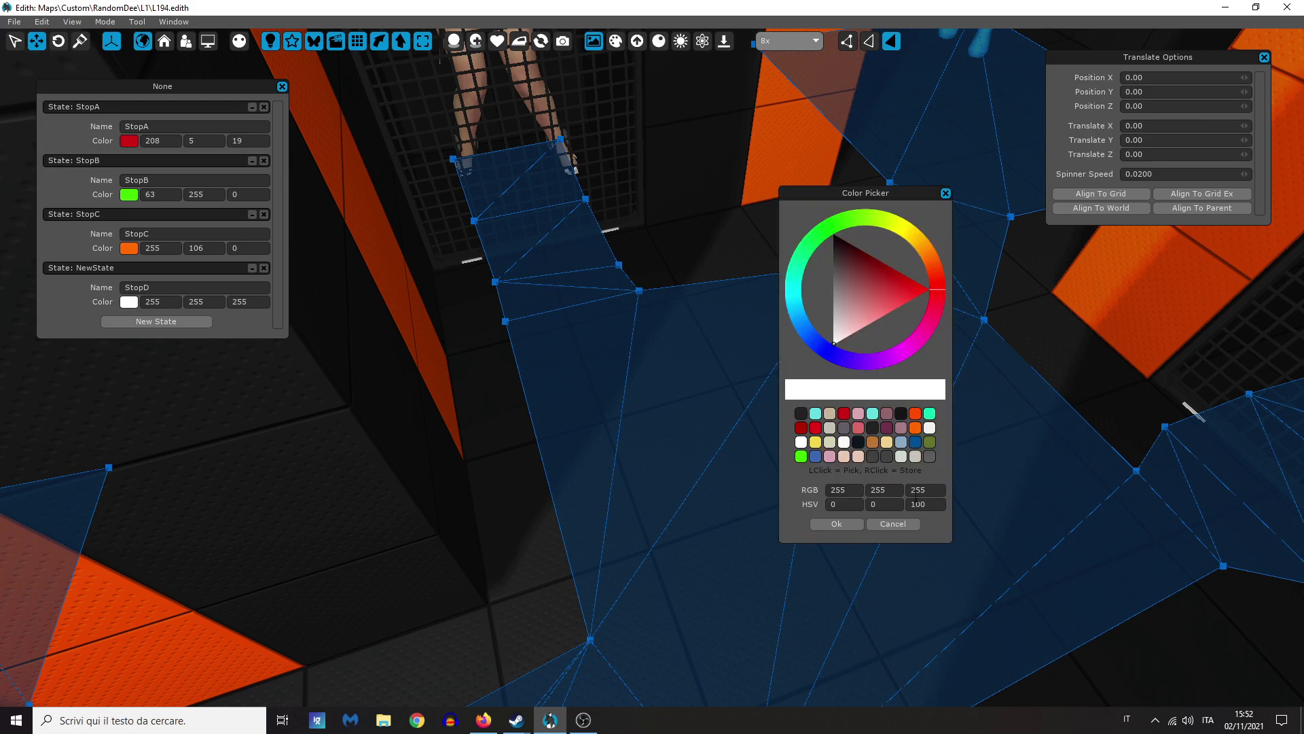
left_click(929, 415)
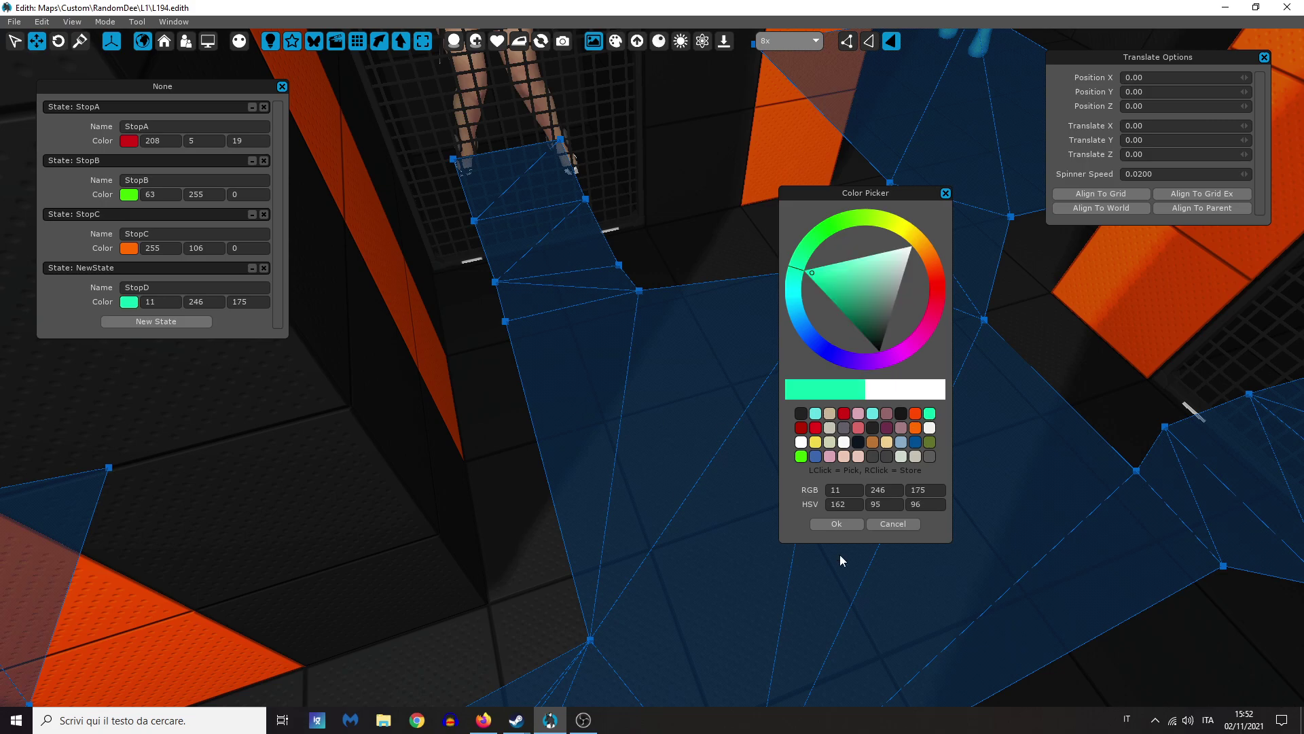
left_click(843, 527)
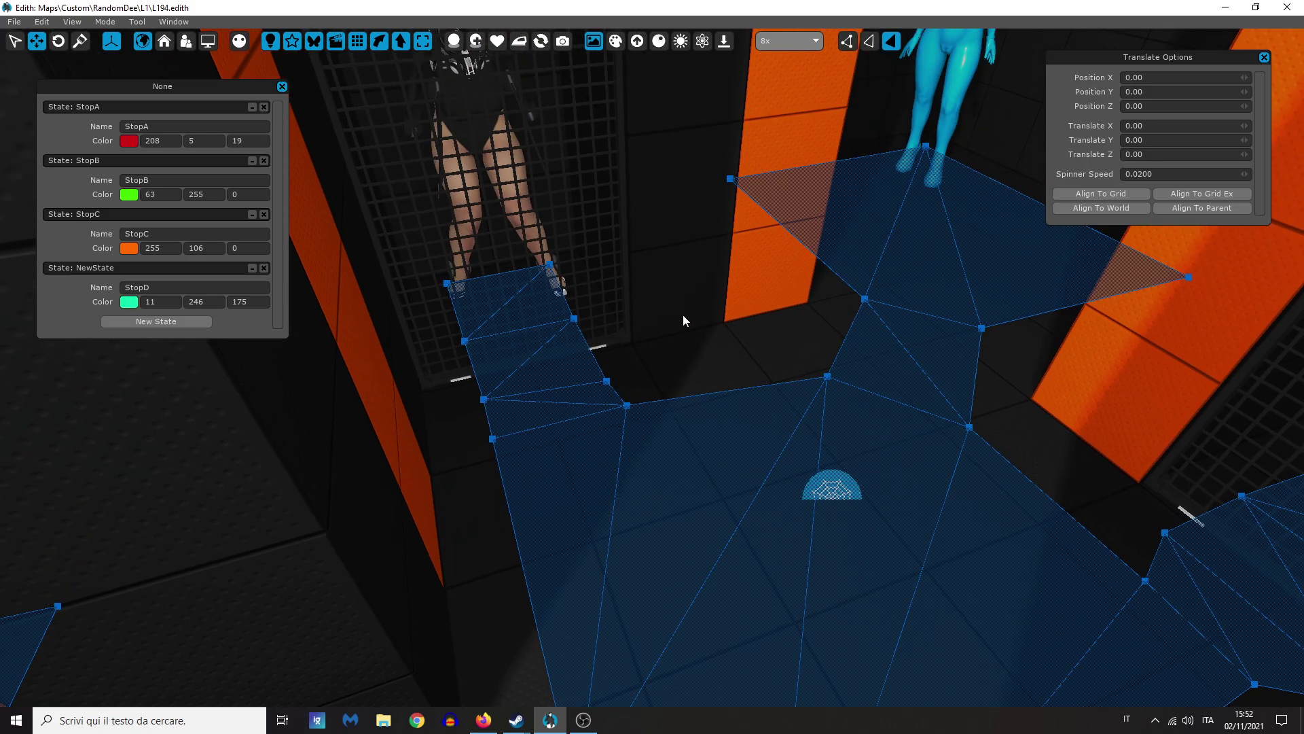
Step: Check the name of the grate in front of the caged bot, then return NavMesh011 to polygon editing
left_click(672, 344)
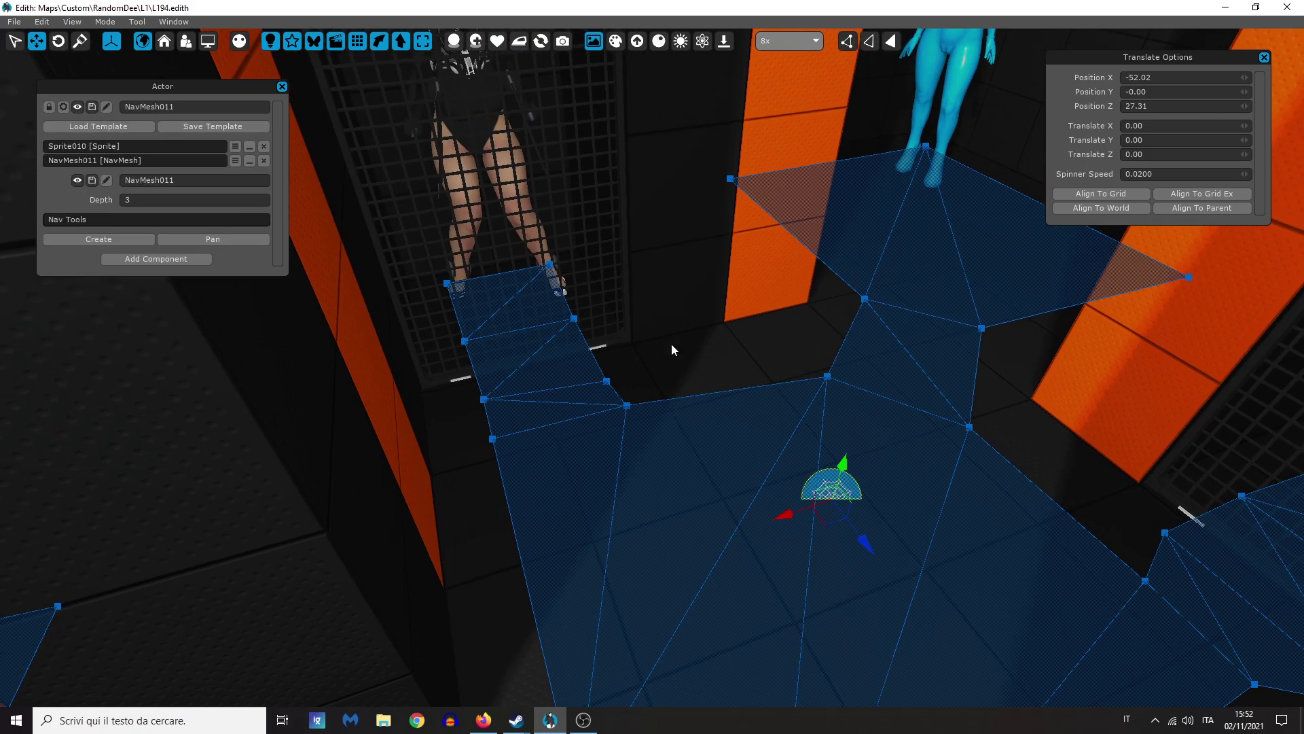
left_click(625, 270)
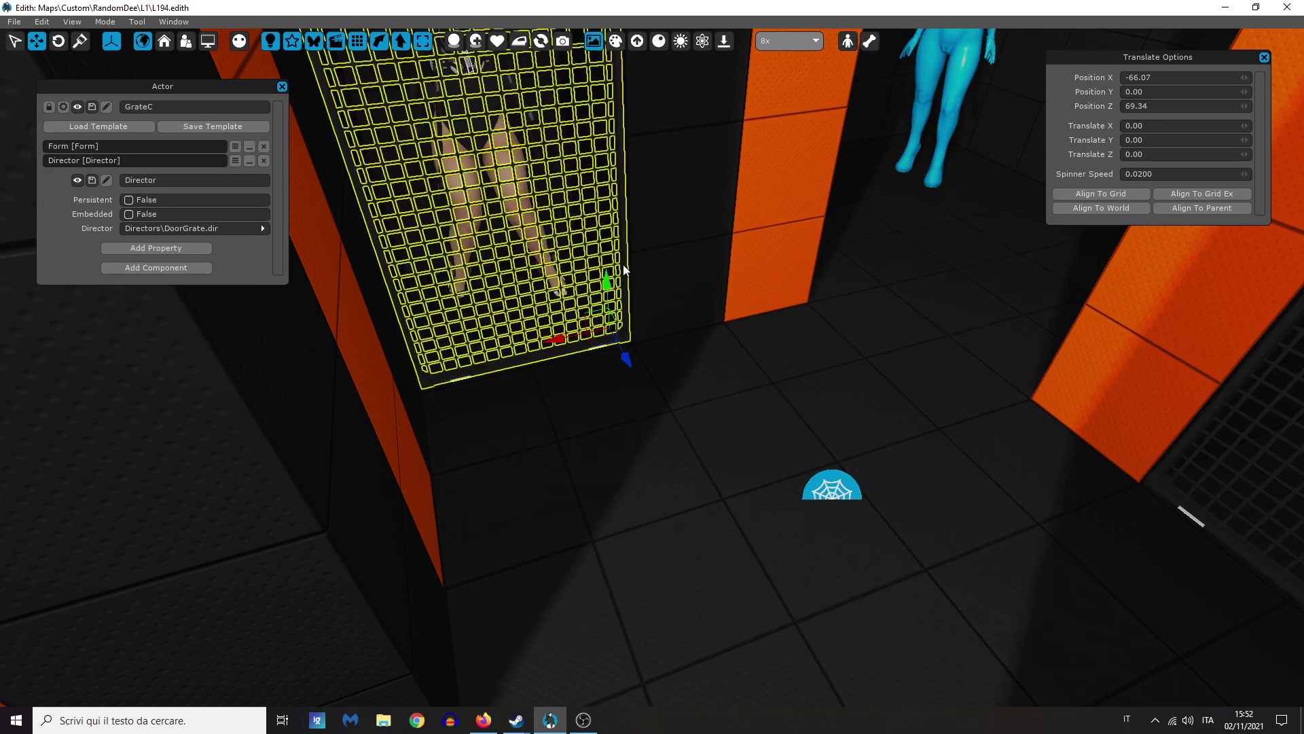
left_click(840, 491)
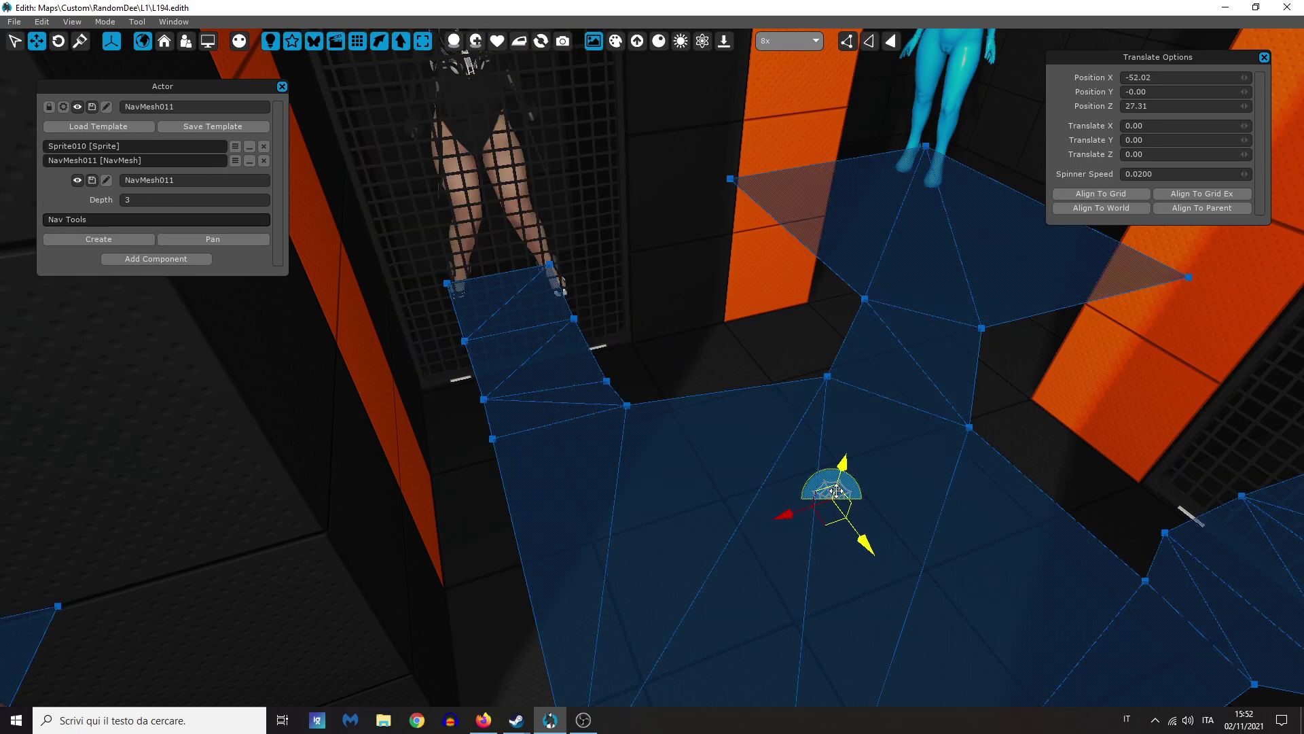
left_click(891, 42)
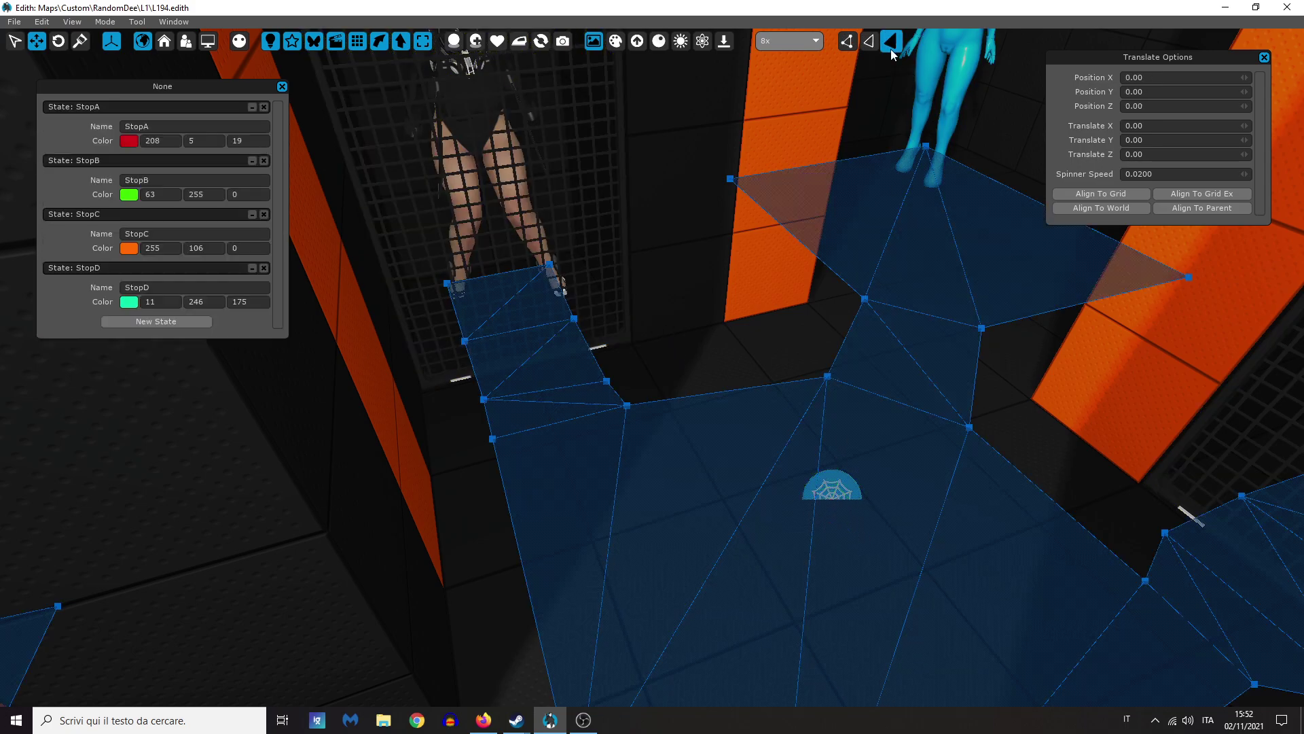
Step: Assign the StopC state to both navigation mesh triangles at the threshold of GrateC
right_click(503, 368)
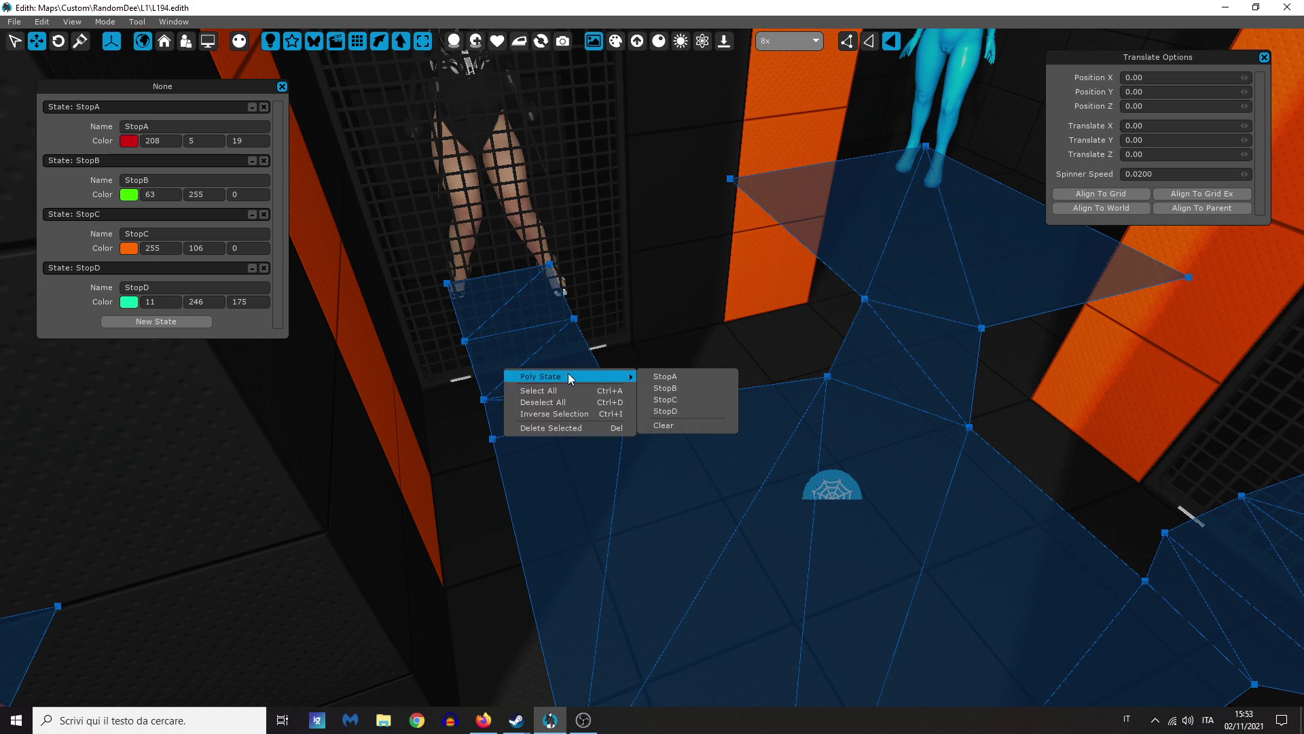
mouse_move(621, 376)
left_click(680, 394)
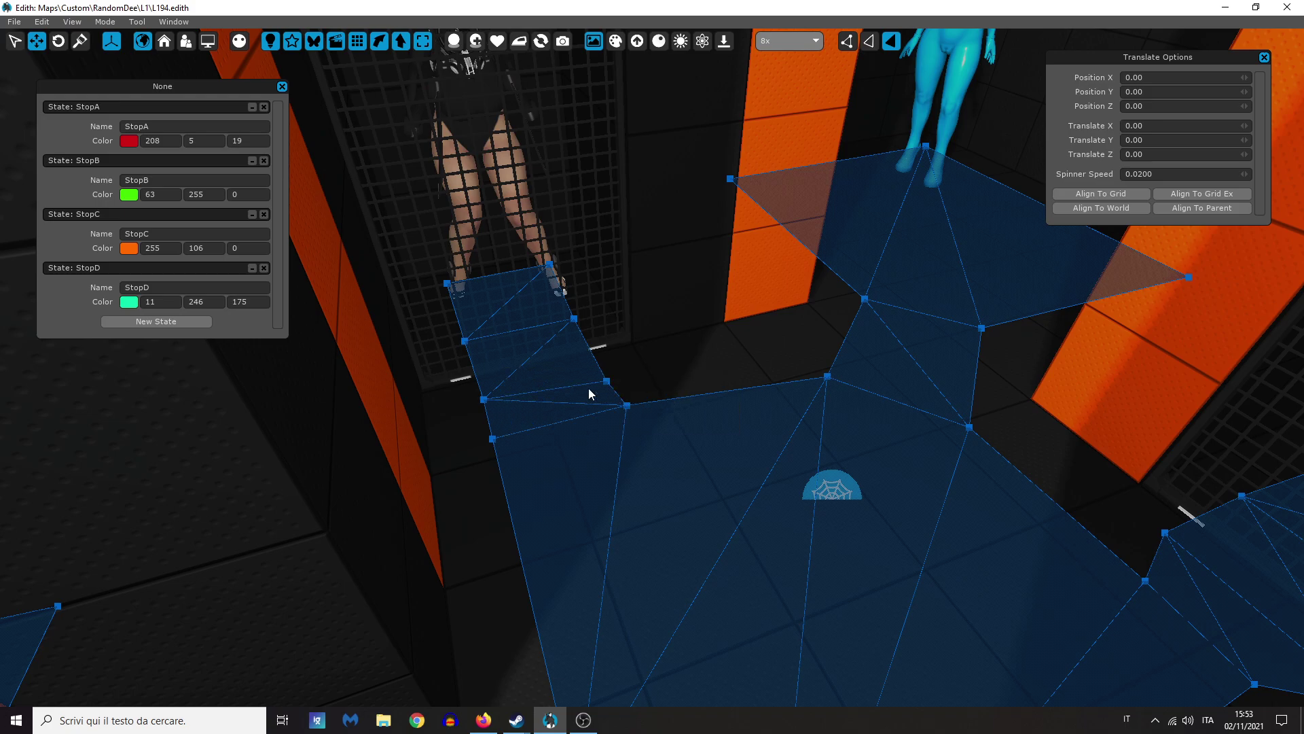
left_click(494, 370)
right_click(498, 371)
mouse_move(612, 376)
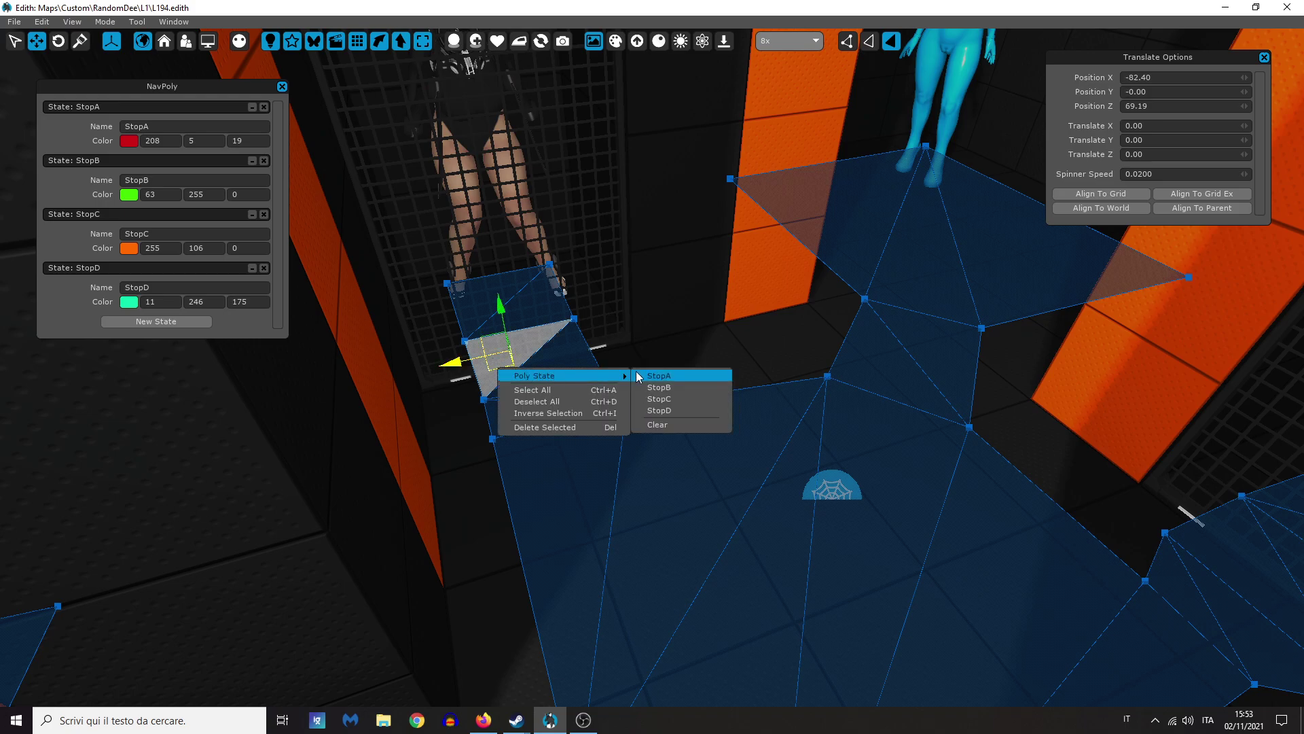
left_click(681, 396)
left_click(568, 364)
right_click(570, 365)
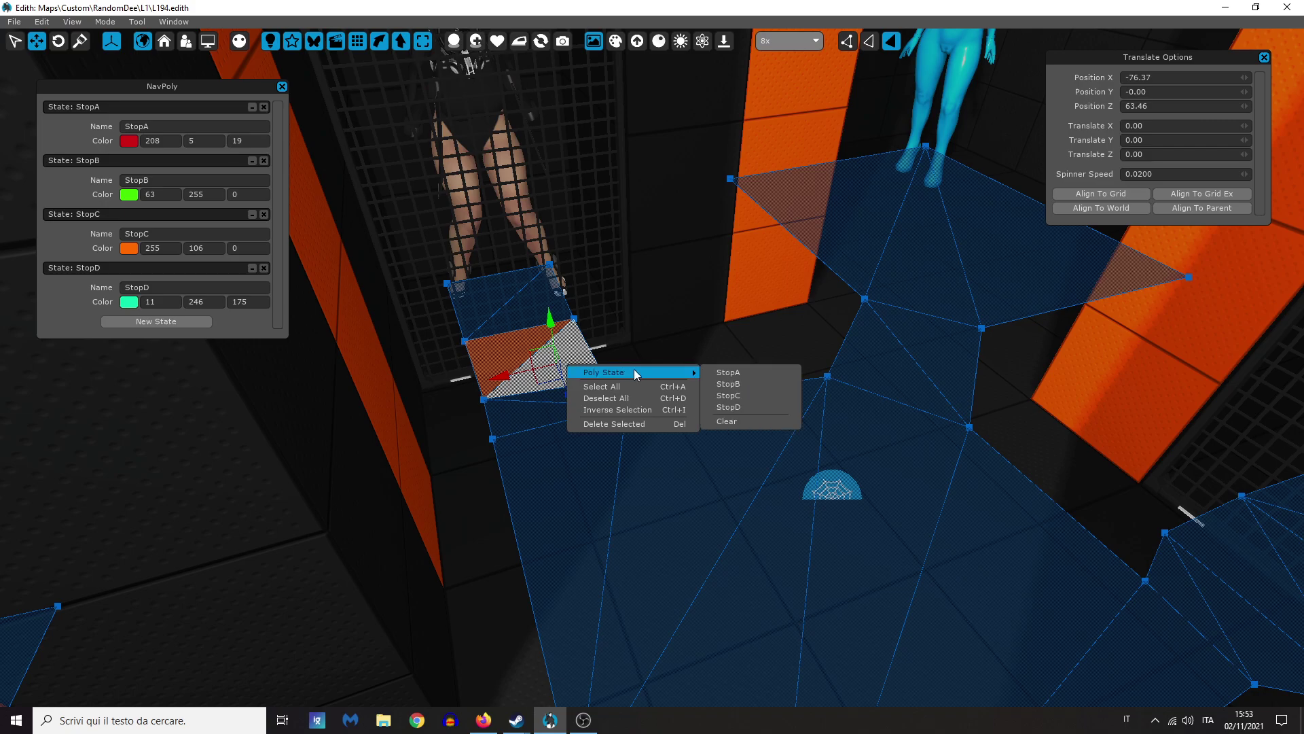
left_click(759, 394)
left_click(744, 377)
Step: Assign the StopD state to both navigation mesh triangles at the threshold of the grate opposite GrateC
right_click_drag(623, 349, 689, 387)
left_click(699, 402)
right_click(701, 404)
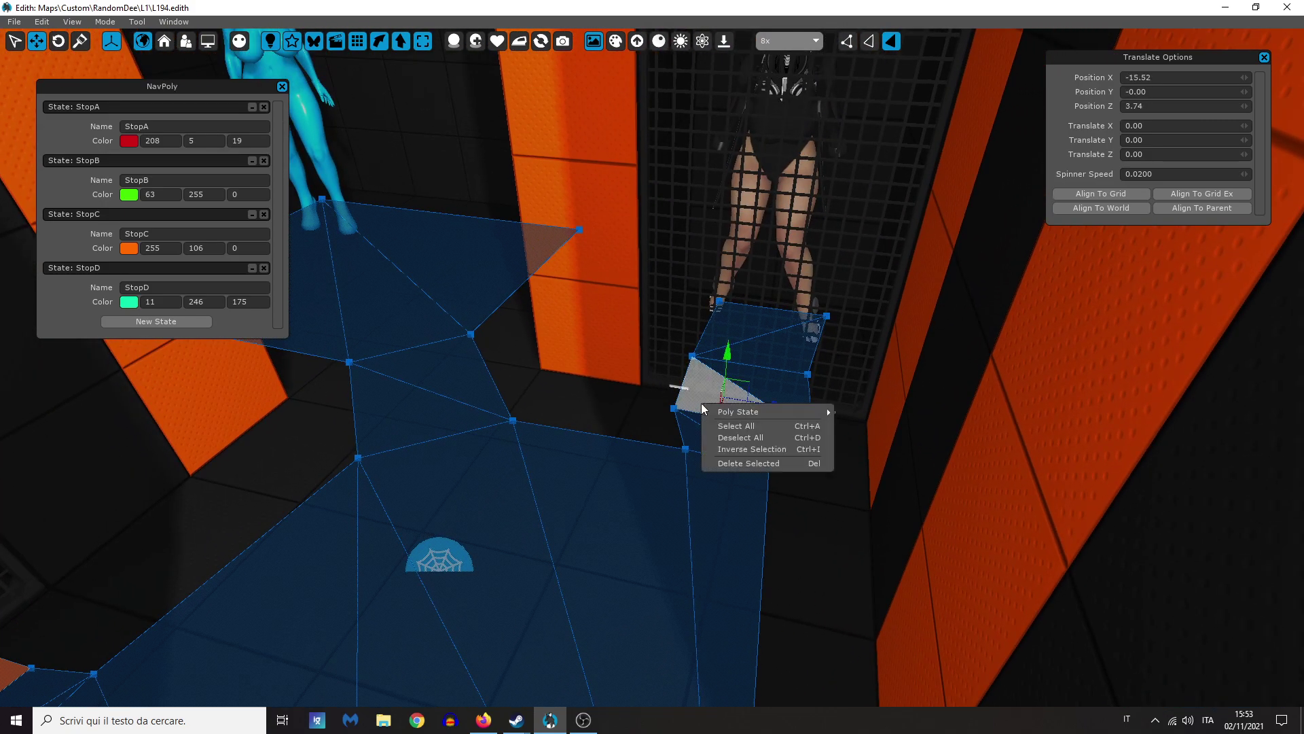
mouse_move(732, 409)
left_click(905, 445)
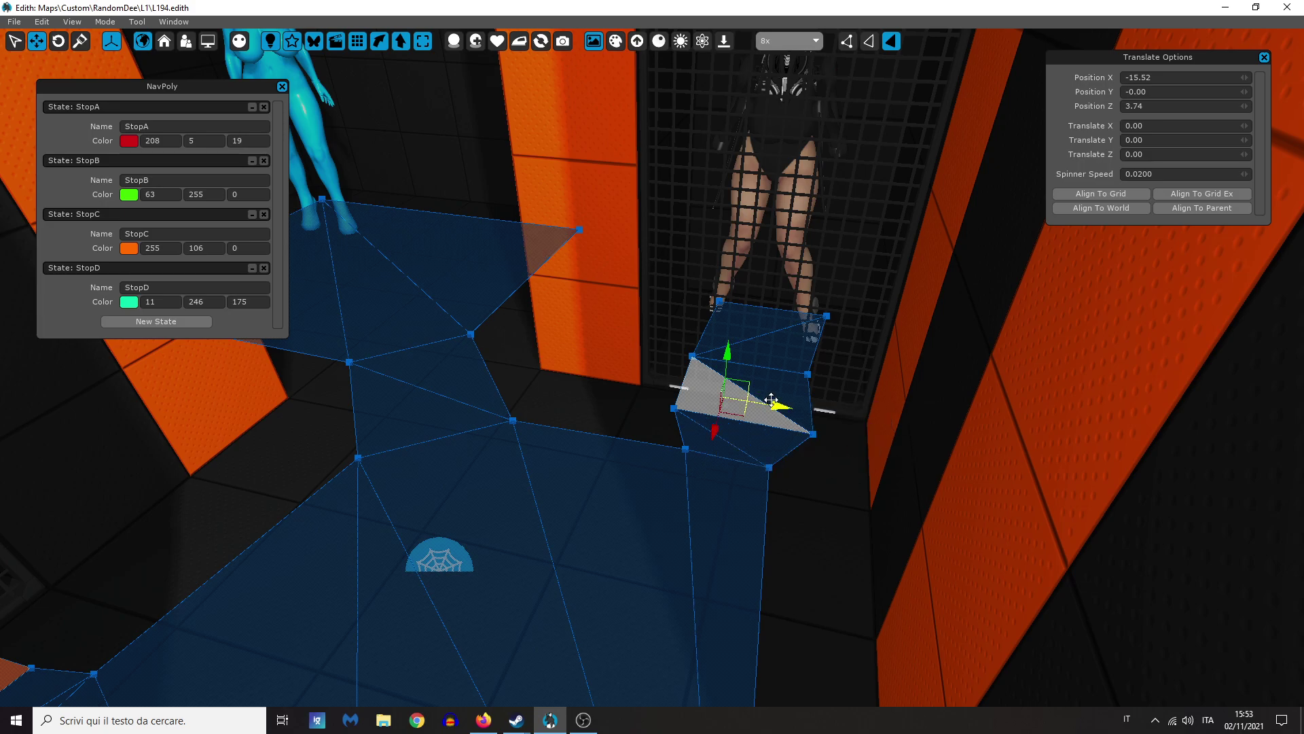
left_click(769, 398)
right_click(773, 394)
mouse_move(823, 397)
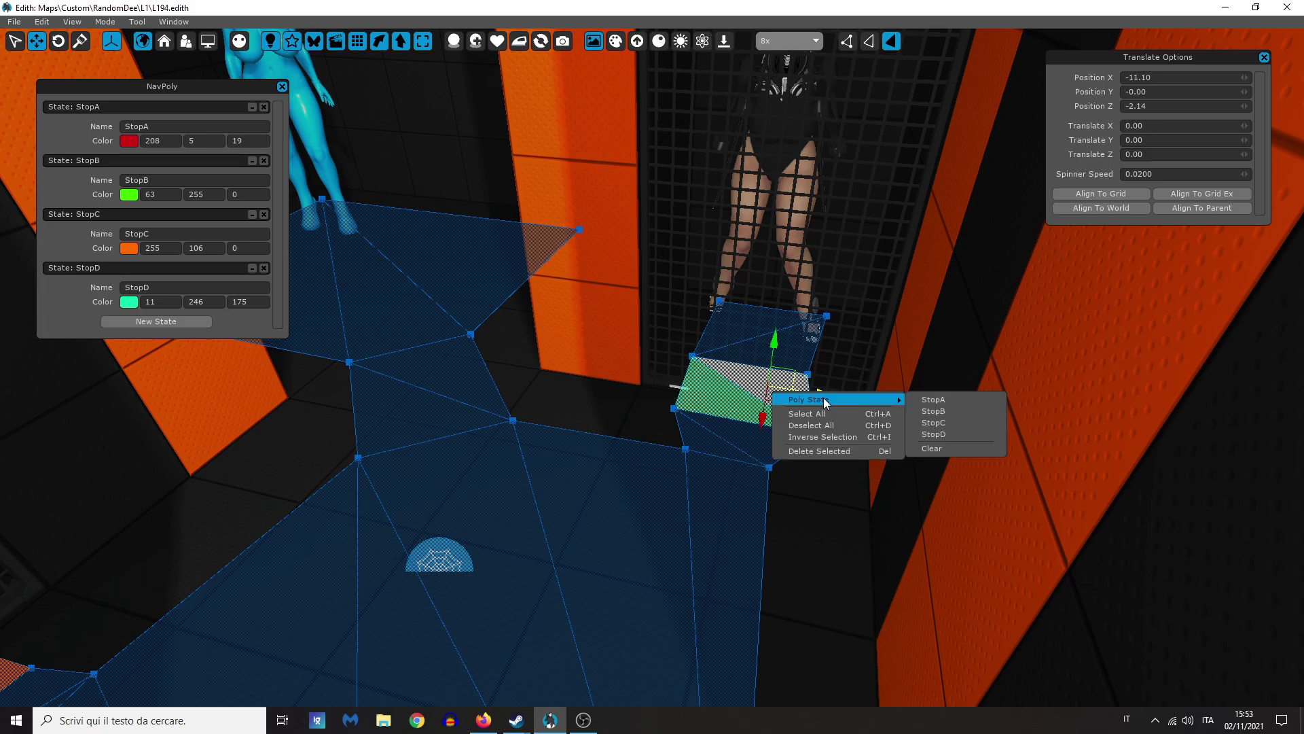
left_click(960, 435)
left_click(842, 475)
Step: Check the name of the next unmarked cage's grate, then put NavMesh011 back into polygon editing
right_click_drag(843, 476, 597, 510)
middle_click_drag(720, 503, 777, 467)
left_click(763, 397)
scroll(754, 393, "up", 3)
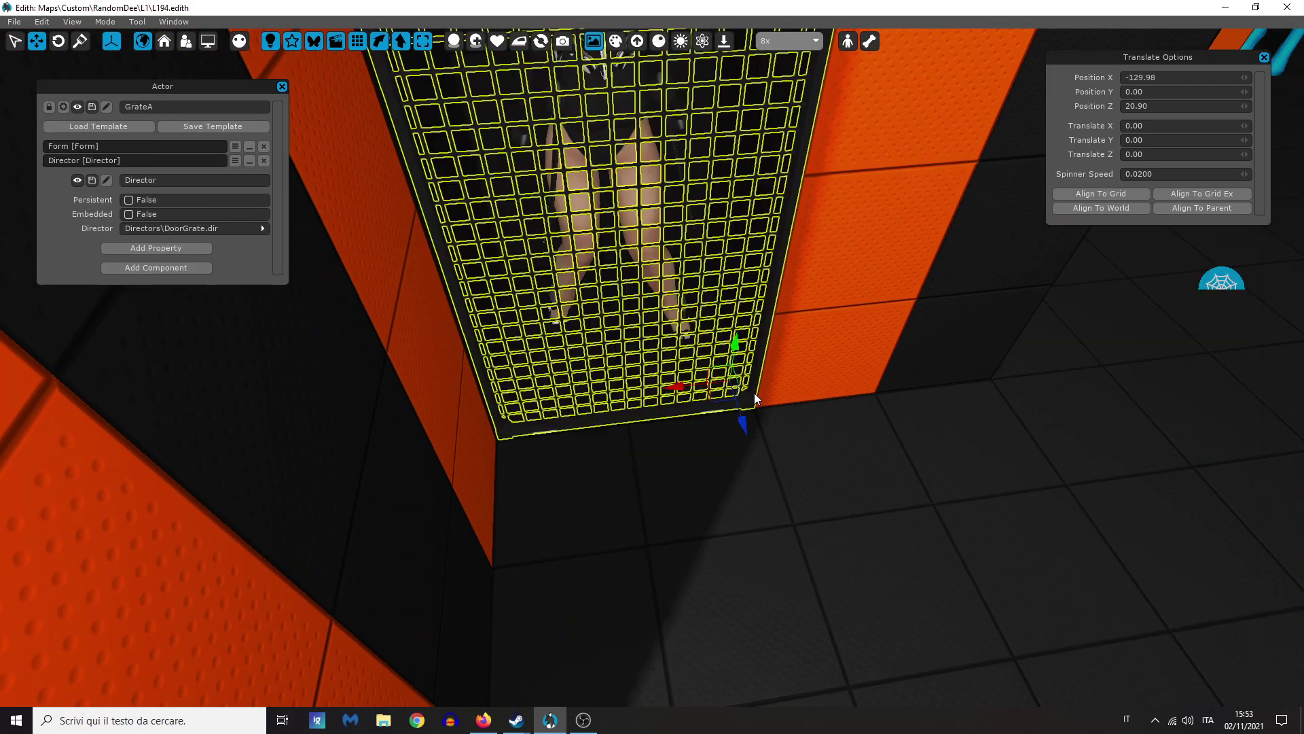
middle_click_drag(760, 392, 801, 399)
left_click(864, 296)
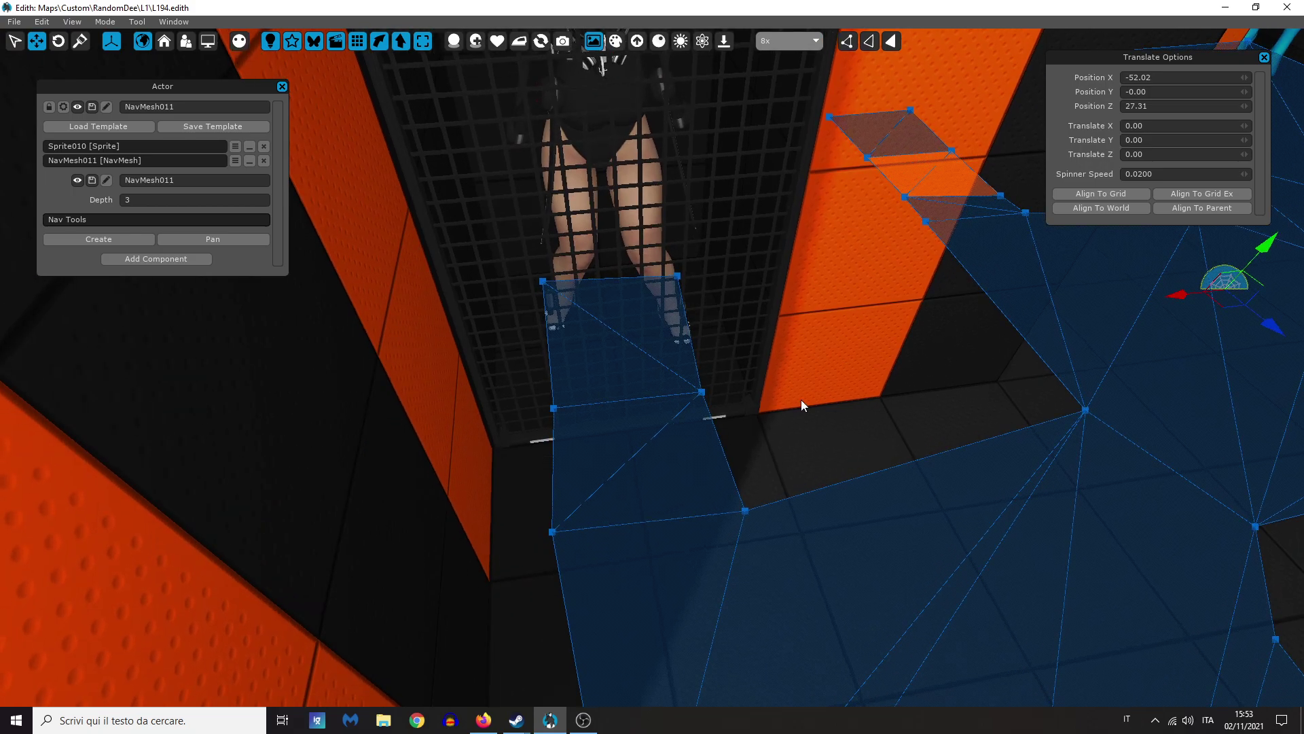
left_click(891, 48)
Step: Assign the StopA state to both navigation mesh triangles at the threshold of GrateA
left_click(574, 468)
middle_click_drag(605, 462, 605, 467)
right_click(592, 469)
mouse_move(635, 475)
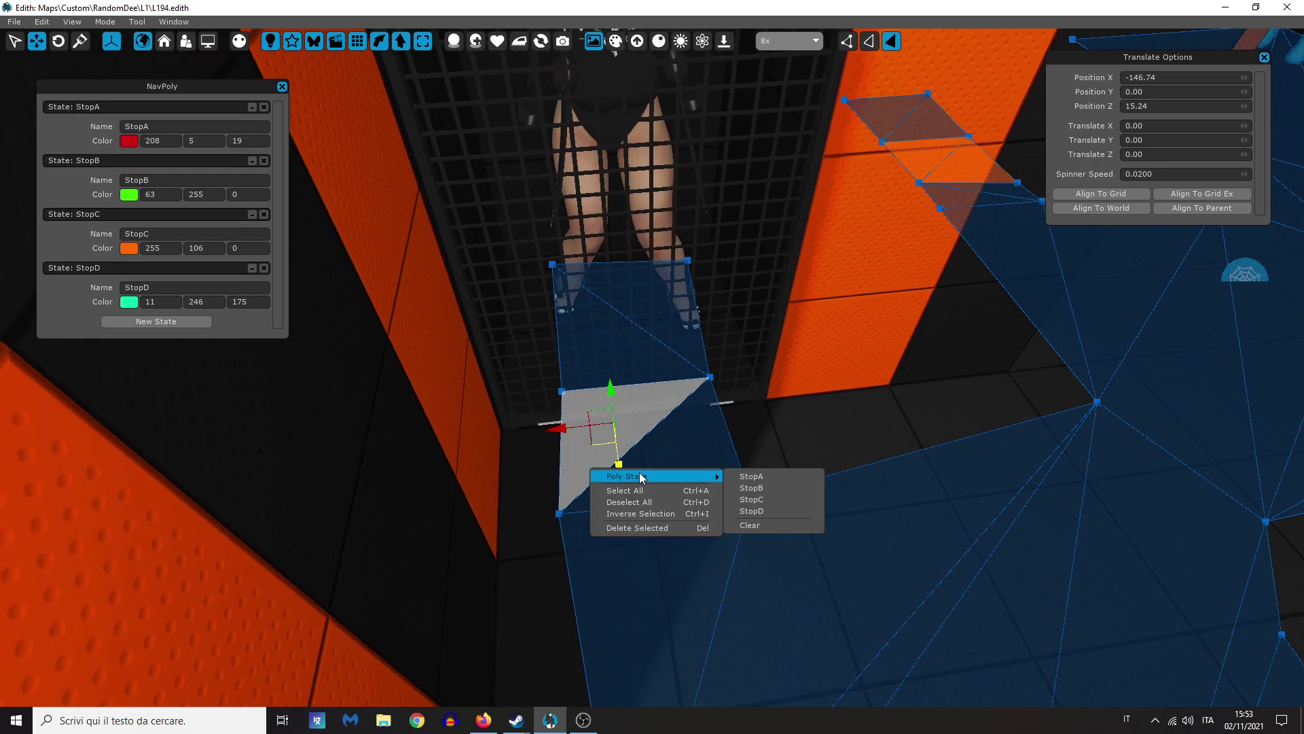
left_click(782, 478)
left_click(676, 457)
right_click(691, 456)
mouse_move(719, 464)
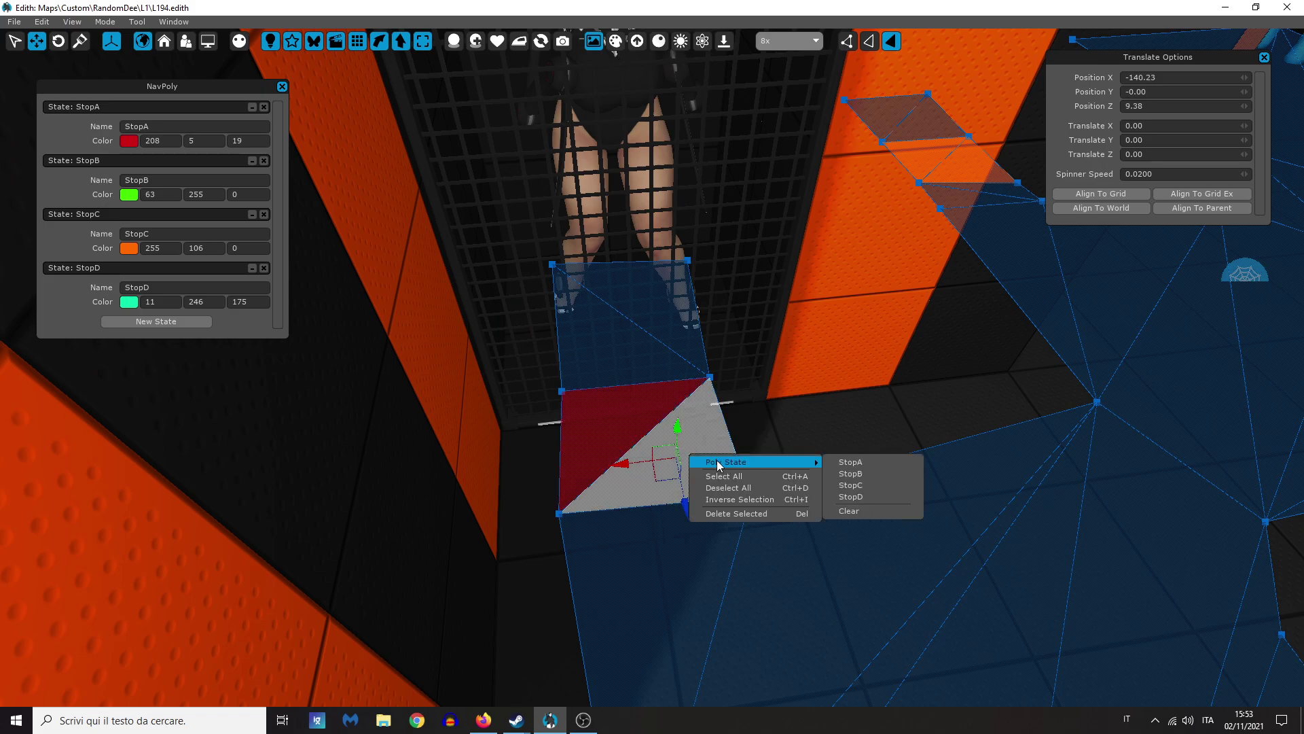
left_click(886, 465)
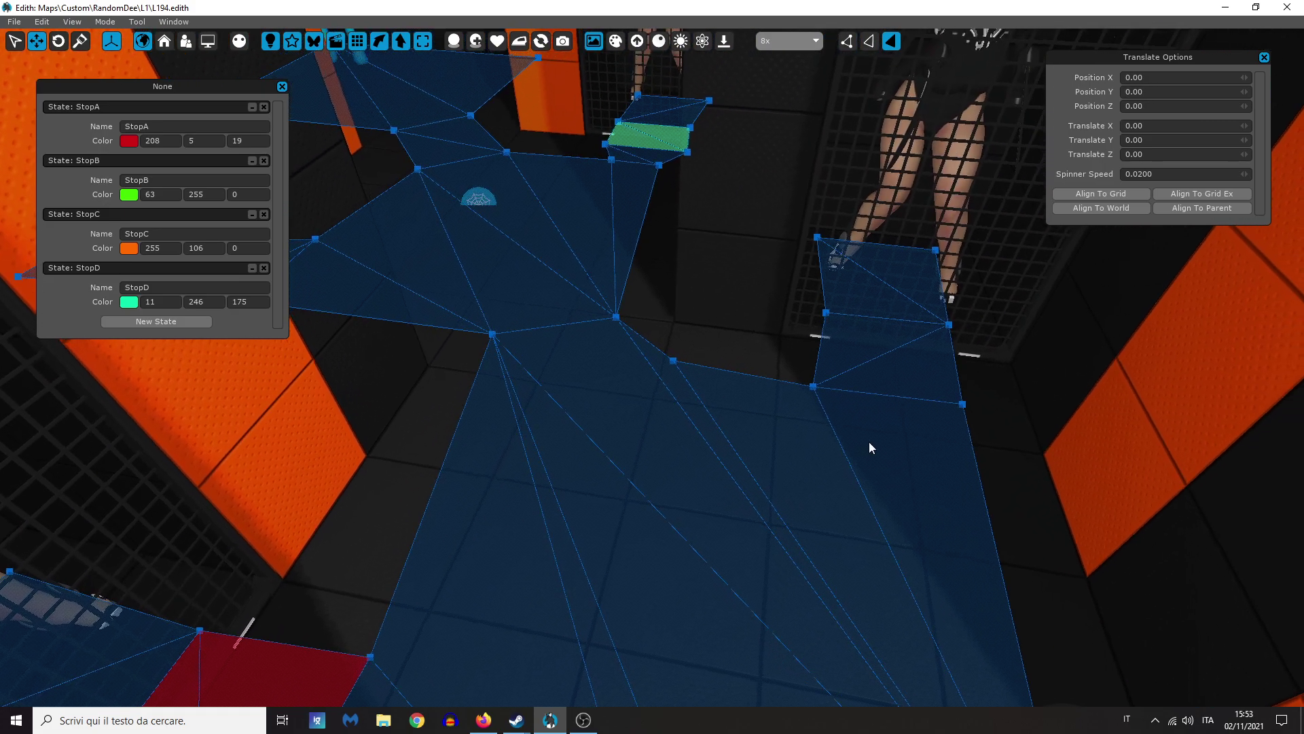
Step: Assign the StopB state to both triangles at the threshold of the last unmarked grate, opposite GrateA
left_click(830, 359)
right_click(831, 359)
mouse_move(951, 364)
left_click(1003, 399)
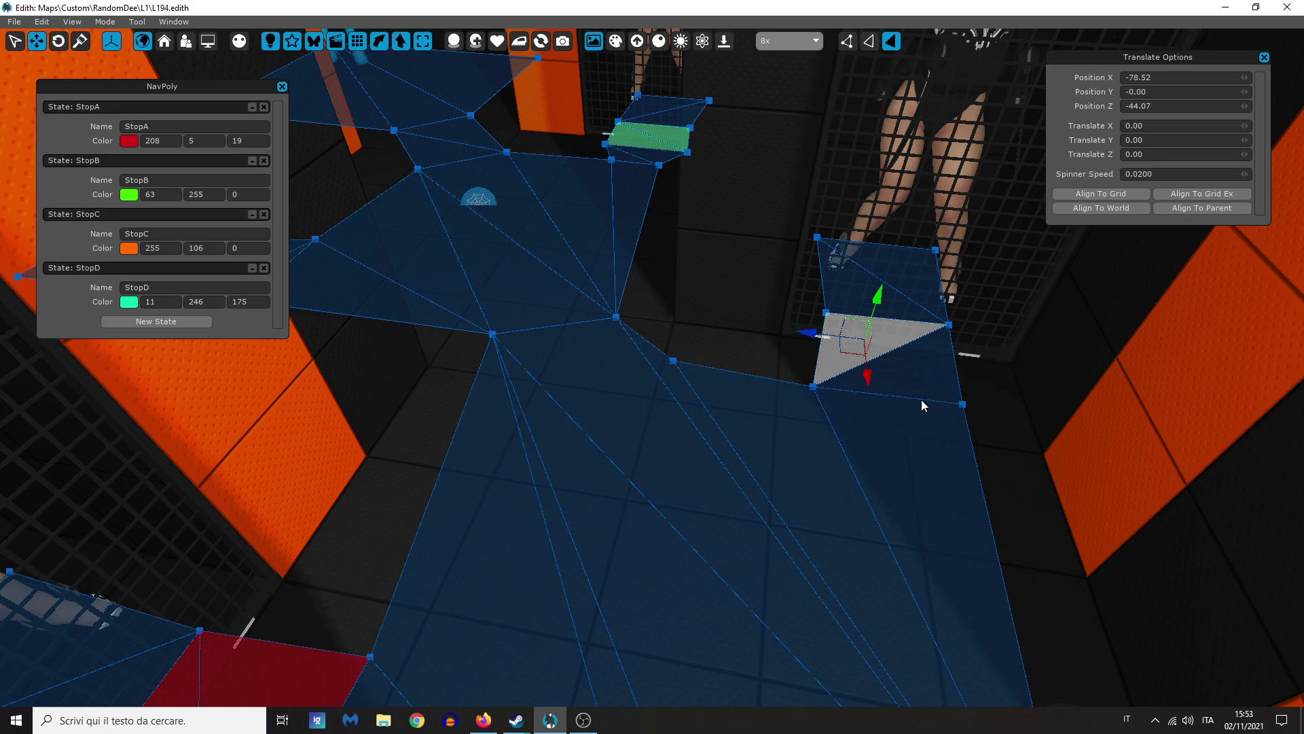
right_click(894, 347)
mouse_move(952, 348)
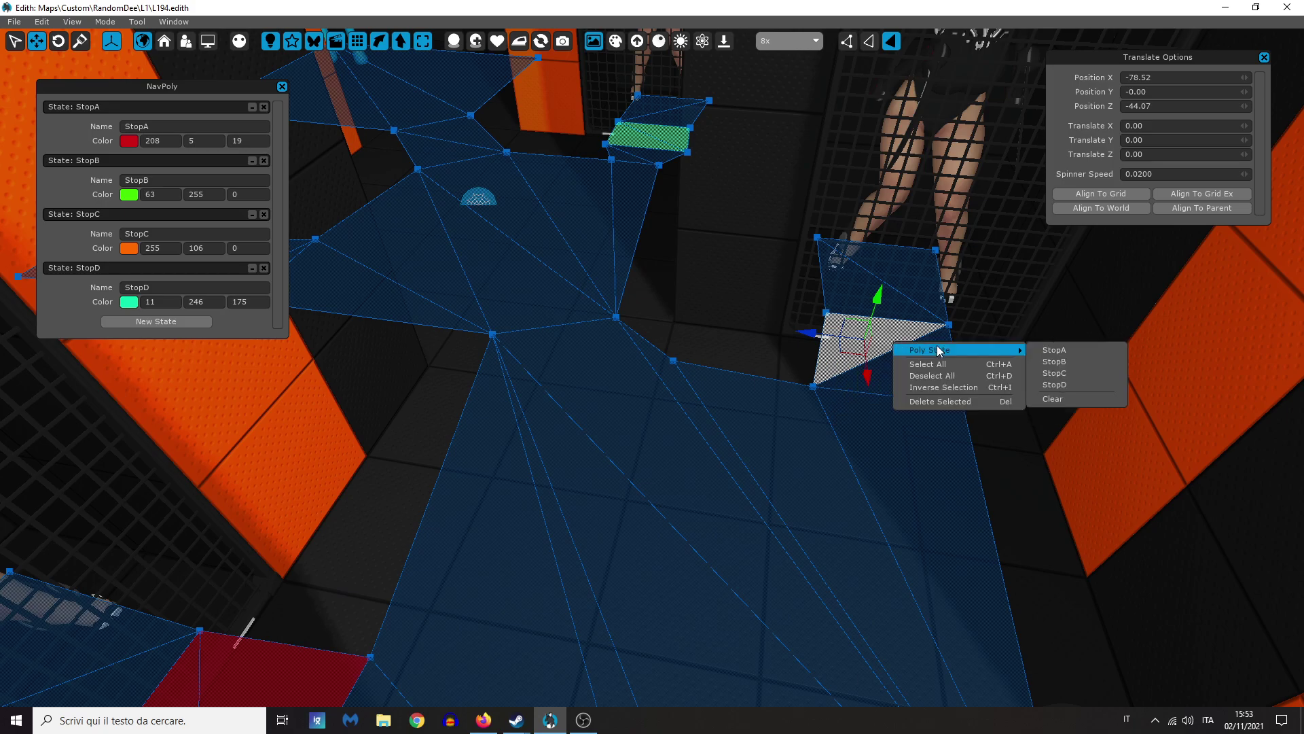
left_click(1094, 349)
left_click(927, 385)
right_click(927, 385)
mouse_move(987, 387)
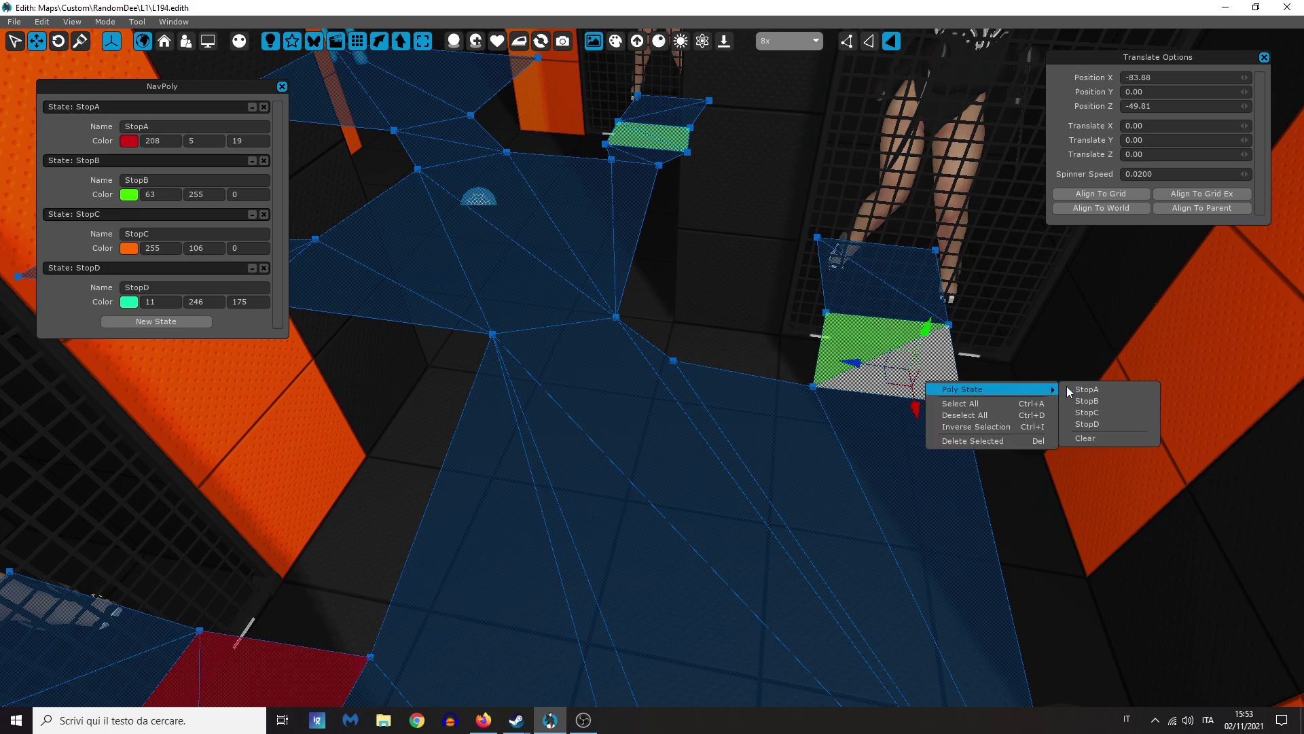
left_click(1094, 401)
left_click(1030, 496)
Step: Leave polygon editing of the navigation mesh and open the level's scene graph
right_click_drag(1030, 496, 993, 505)
key("Escape")
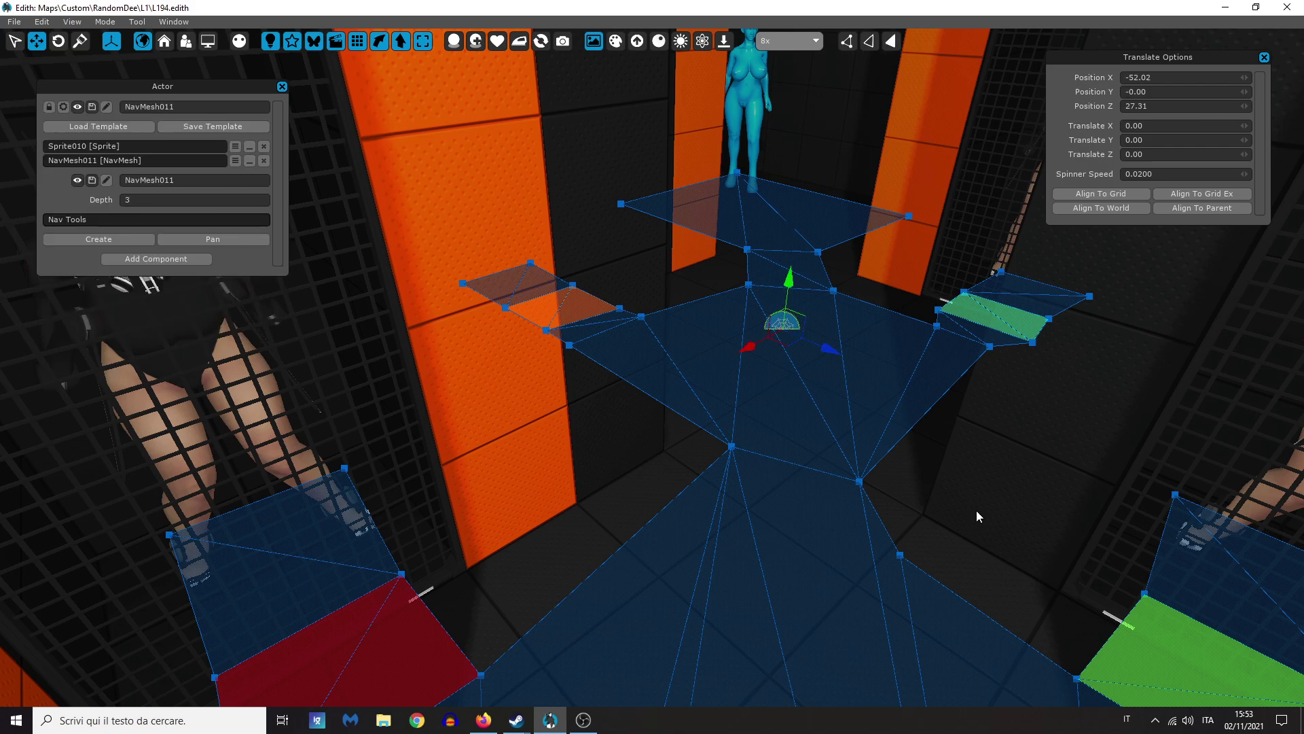
left_click(653, 489)
key("g")
scroll(654, 489, "down", 3)
middle_click_drag(534, 426, 764, 284)
scroll(765, 284, "up", 4)
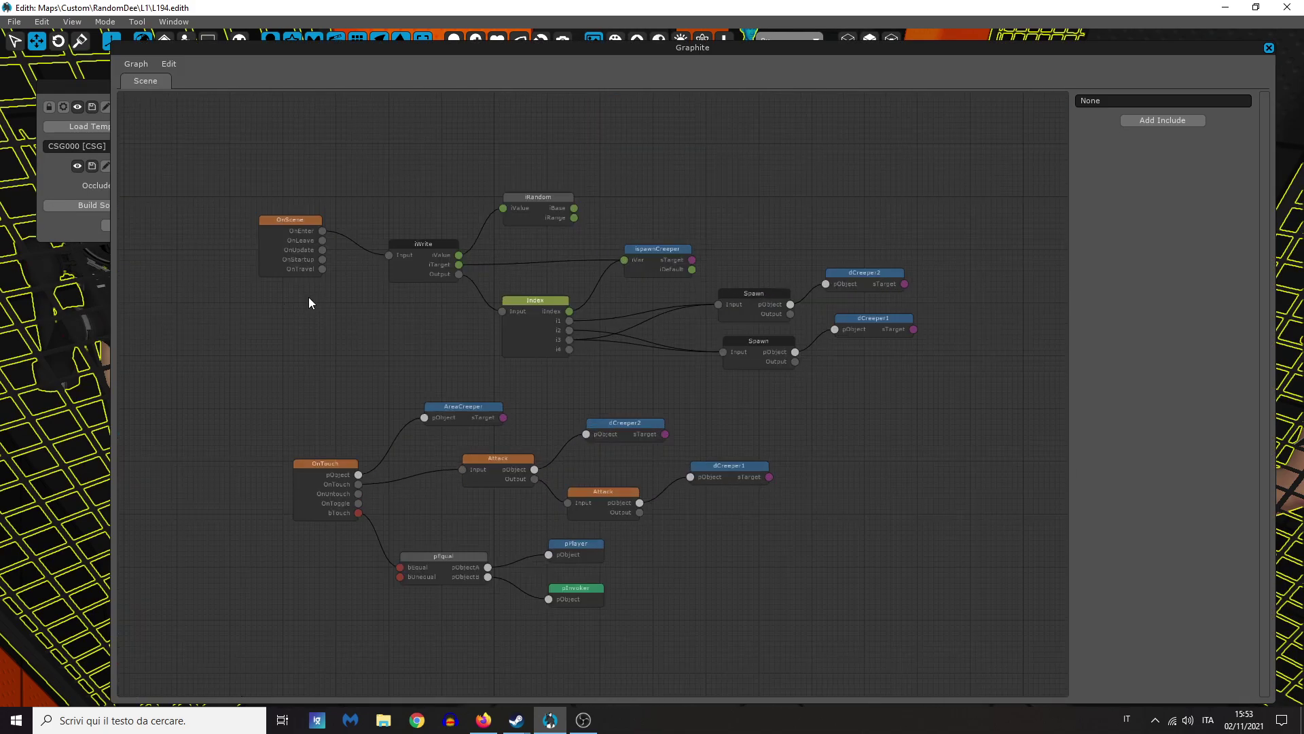
Step: Duplicate the existing OnScene node and place the copy in an empty area of the graph
left_click_drag(308, 296, 264, 182)
scroll(533, 212, "down", 4)
middle_click_drag(591, 183, 299, 369)
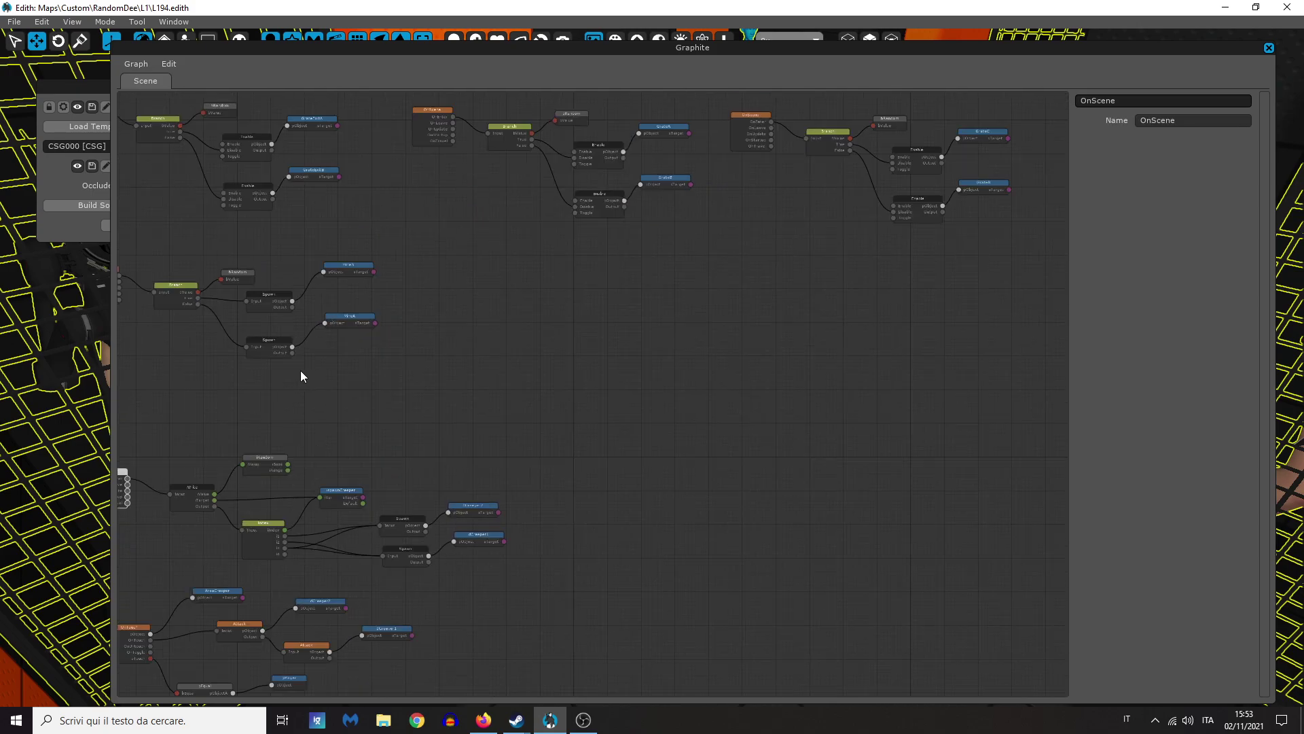
scroll(497, 346, "up", 3)
key("ctrl+v")
left_click_drag(598, 365, 498, 284)
left_click(524, 284)
scroll(524, 284, "up", 1)
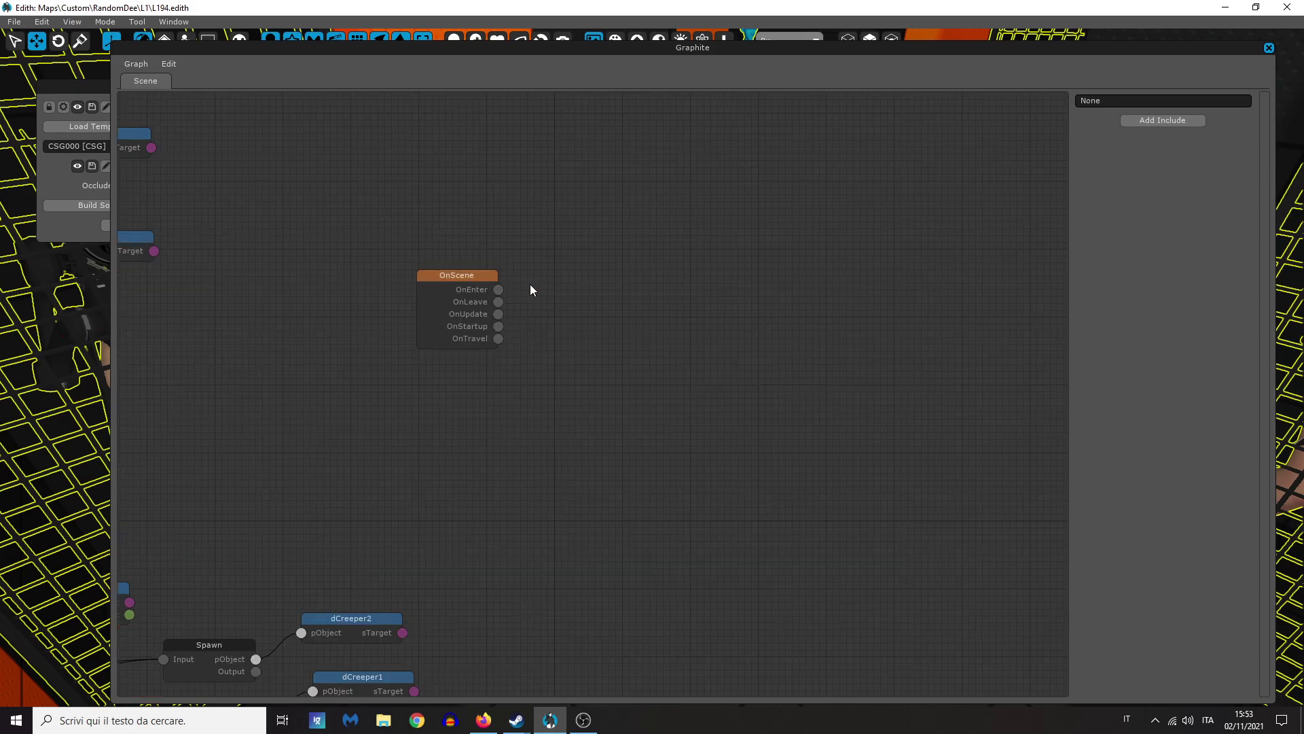
Step: Try adding a generic Lock node beside the copied OnScene node
right_click(525, 284)
mouse_move(614, 529)
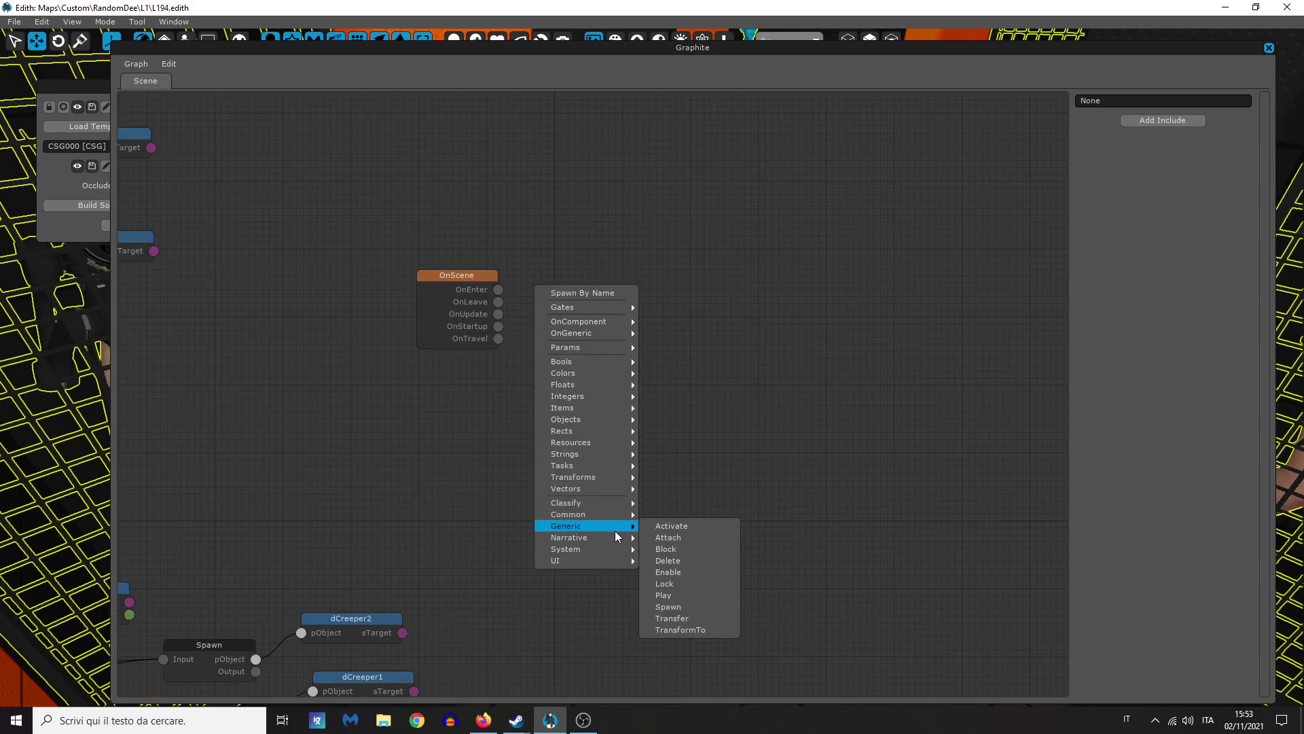
left_click(711, 586)
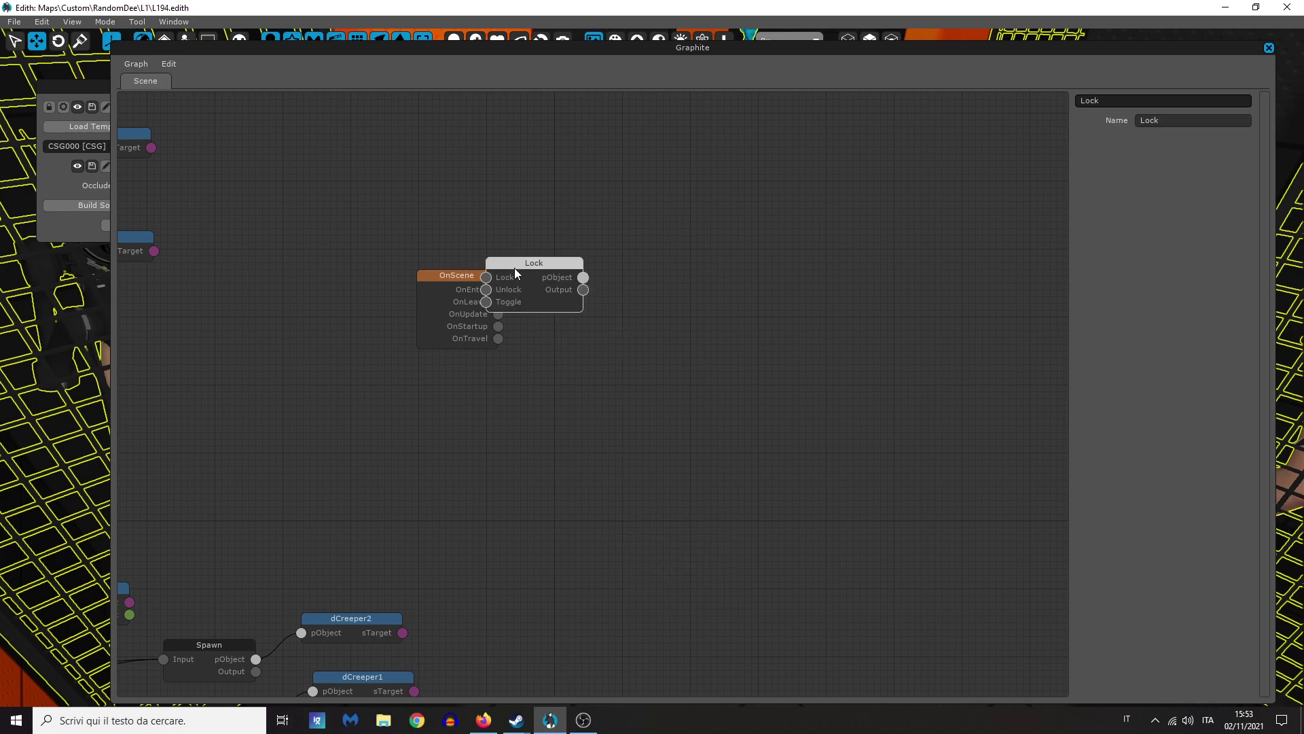
left_click_drag(515, 268, 613, 314)
Step: Replace the Lock node with a generic Block node and connect OnScene's OnEnter to its Block input
right_click(600, 279)
mouse_move(653, 503)
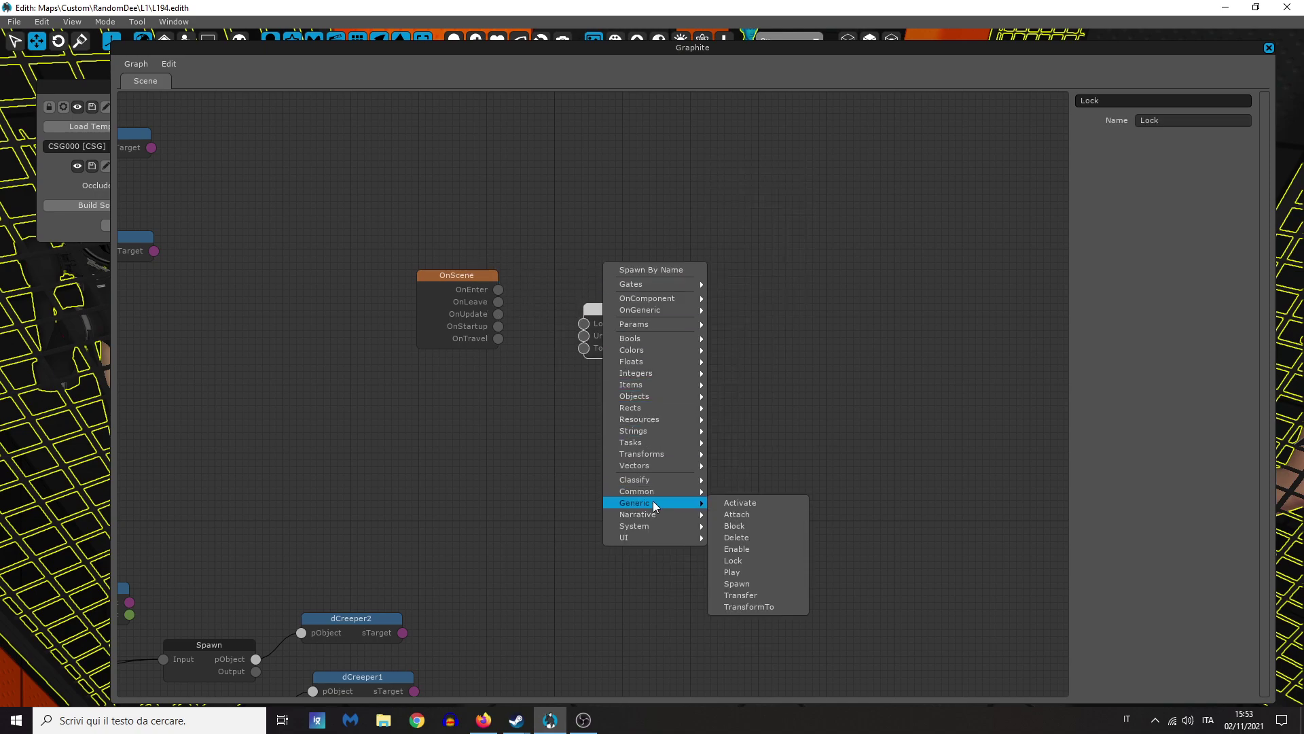
left_click(732, 525)
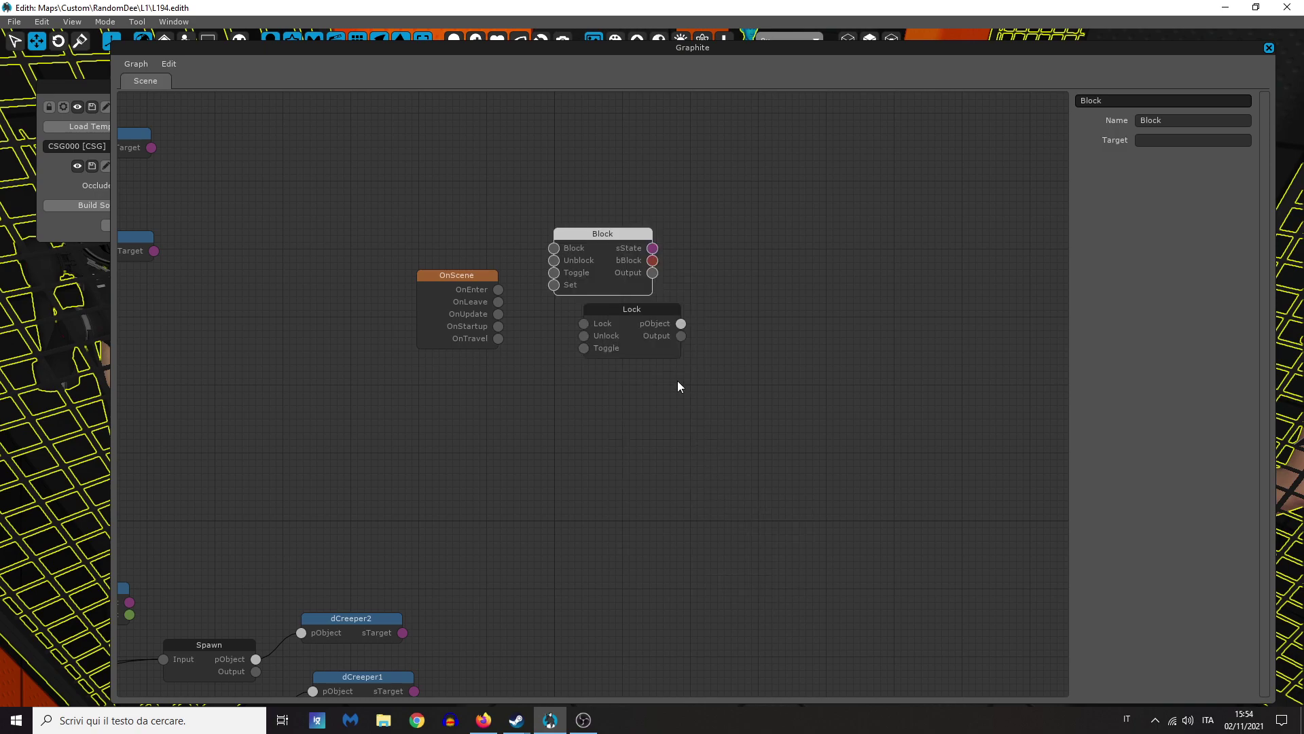
left_click(654, 329)
key("Delete")
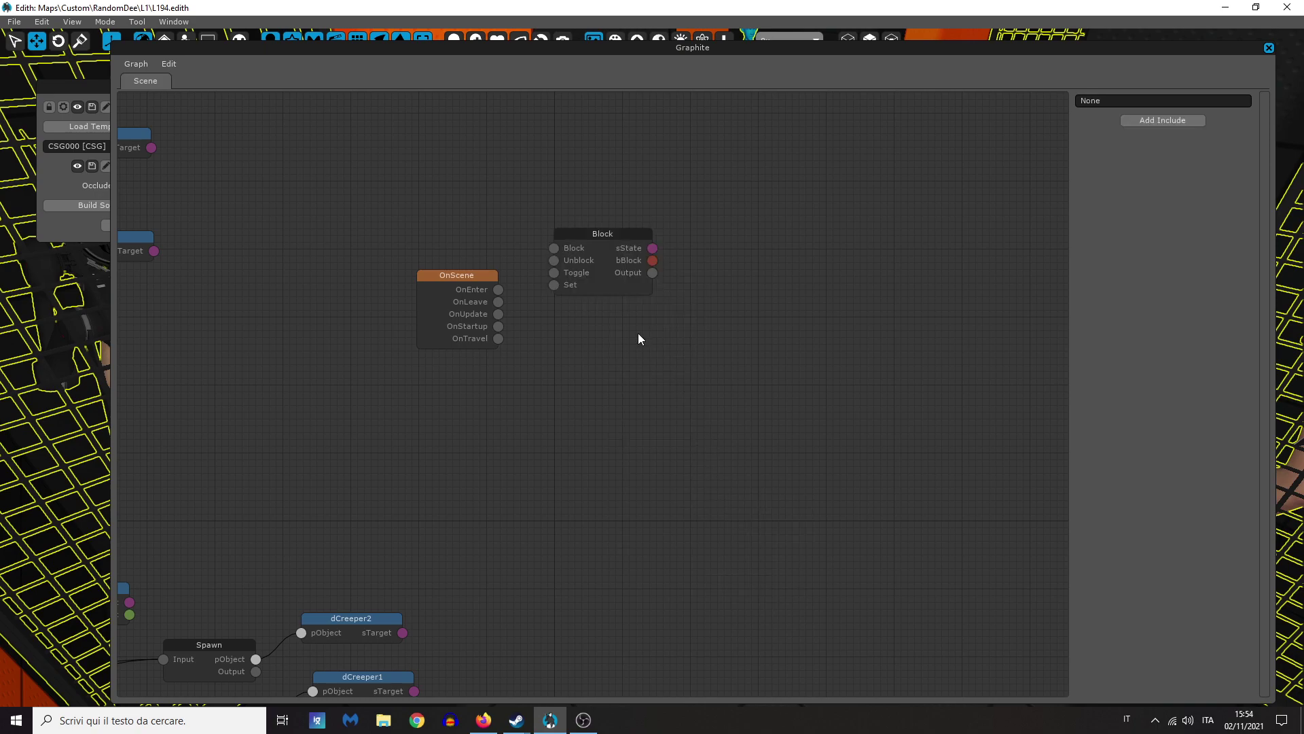
left_click_drag(593, 238, 614, 318)
left_click_drag(500, 290, 572, 329)
left_click_drag(651, 319, 650, 332)
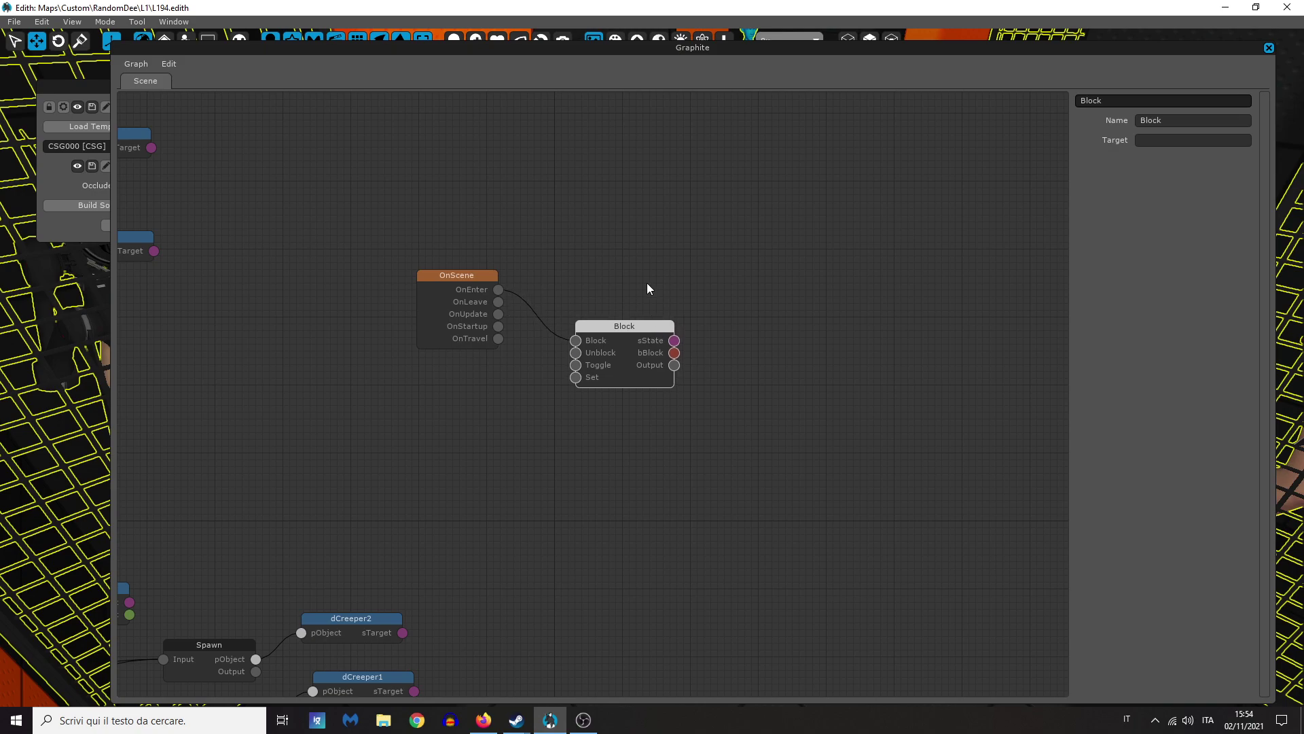
Step: Paste a second Block node and connect the first one's Output to its Block input
key("ctrl+v")
left_click_drag(583, 366, 674, 364)
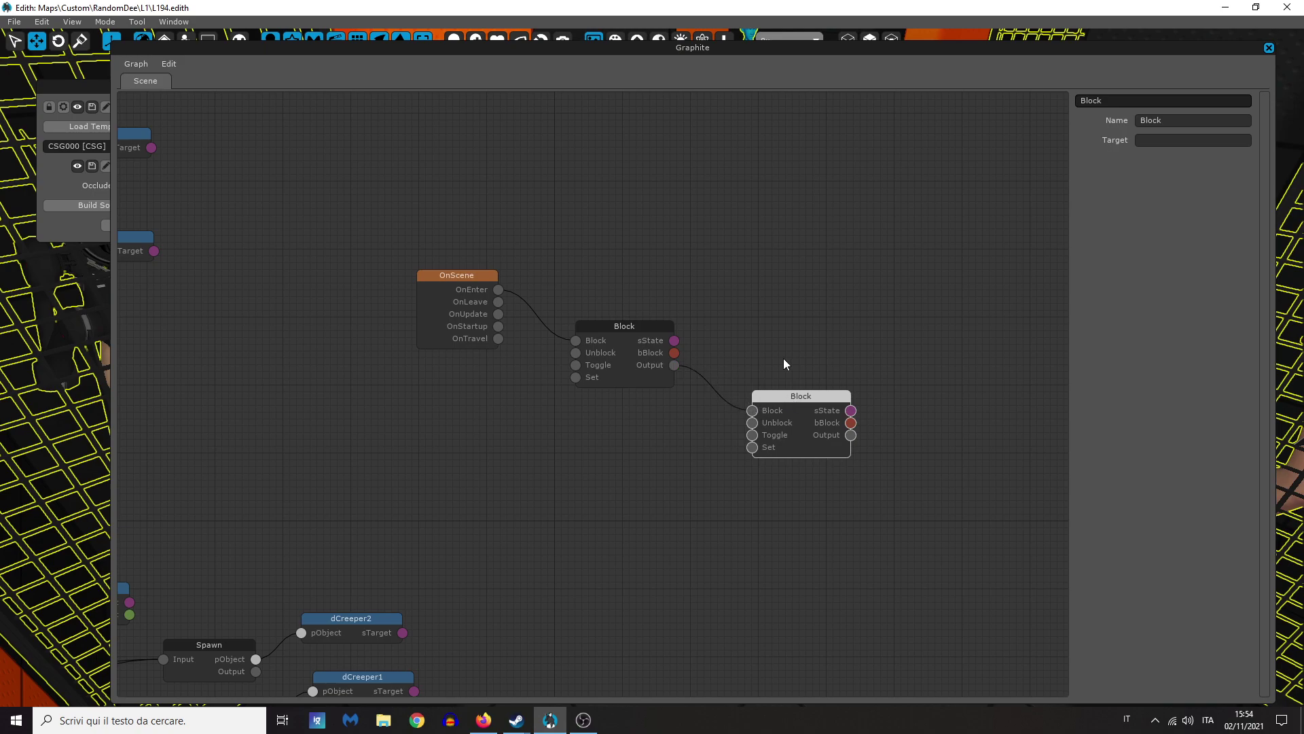
left_click(783, 329)
middle_click_drag(783, 329, 606, 312)
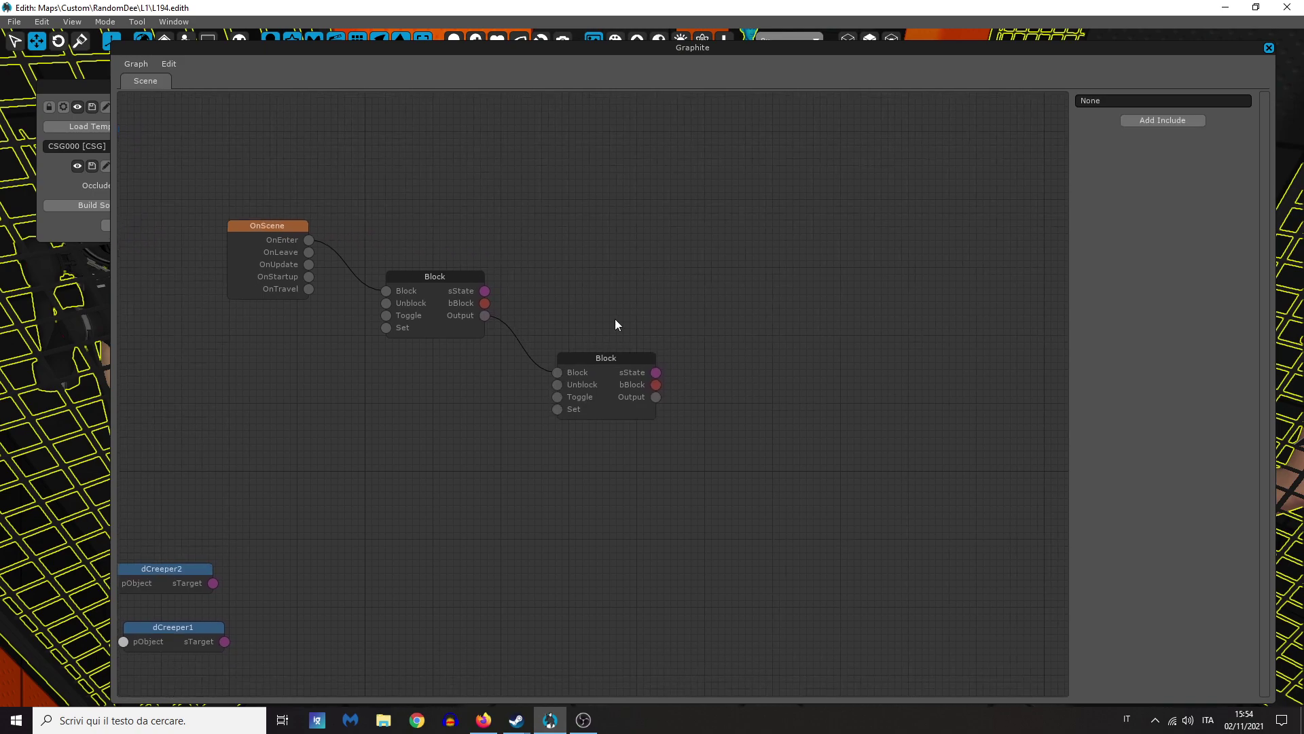
Step: Duplicate the second Block node as a third and chain the second's Output to its Block input
left_click(623, 358)
key("ctrl+c")
key("ctrl+v")
left_click_drag(628, 367, 814, 421)
left_click_drag(737, 436, 657, 397)
left_click(744, 409)
left_click_drag(752, 422, 750, 422)
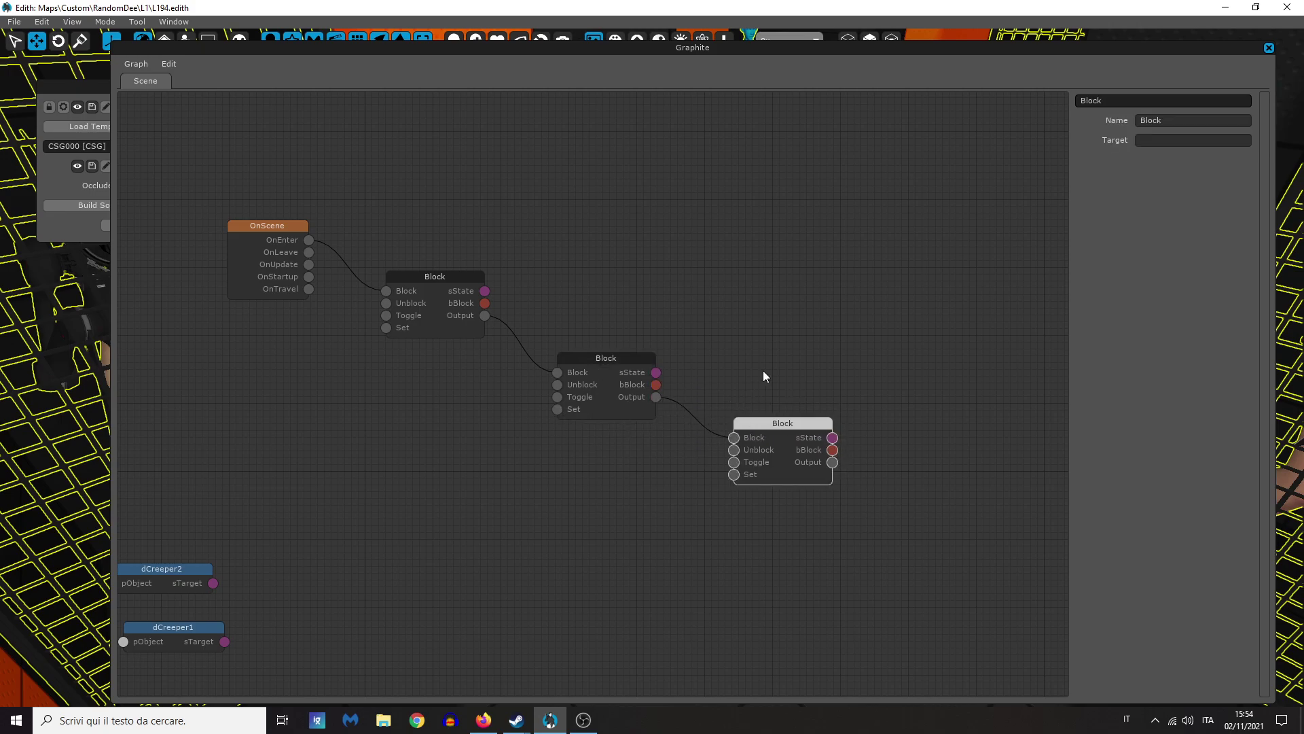
Step: Paste a fourth Block node at the end of the chain and connect the third's Output to its Block input
middle_click_drag(831, 380, 695, 360)
key("ctrl+v")
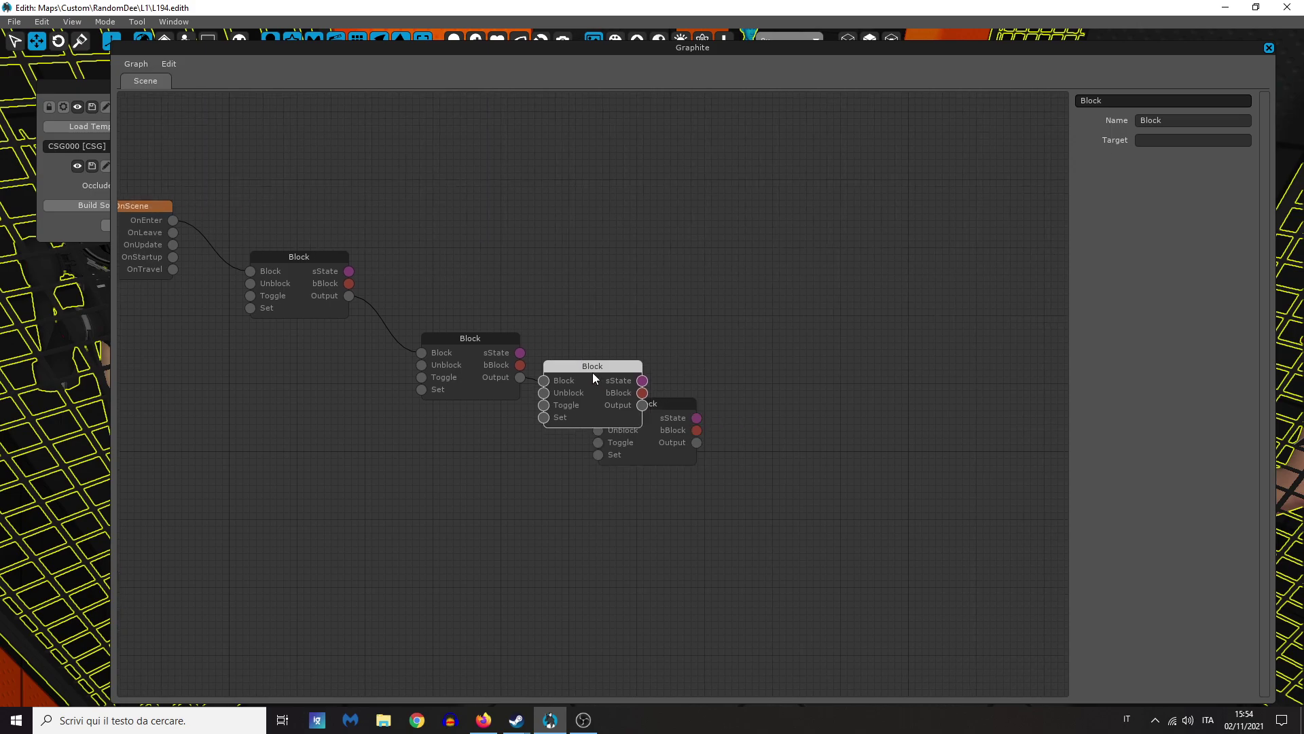
left_click_drag(593, 366, 814, 487)
left_click_drag(713, 461, 696, 444)
left_click(583, 301)
Step: Set the first Block node's Target to StopA and the second's to StopB
left_click(329, 258)
left_click(1149, 140)
type("StopA")
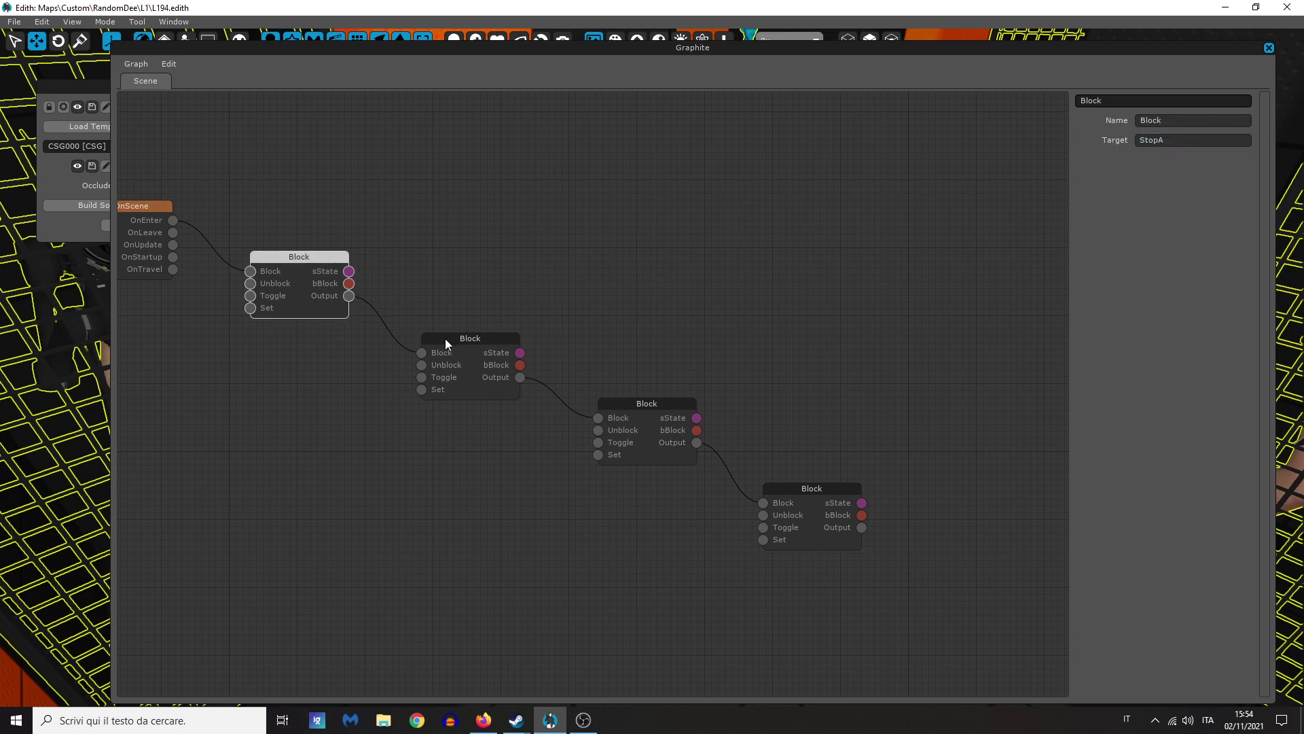
left_click(446, 339)
left_click(1173, 140)
type("StopB")
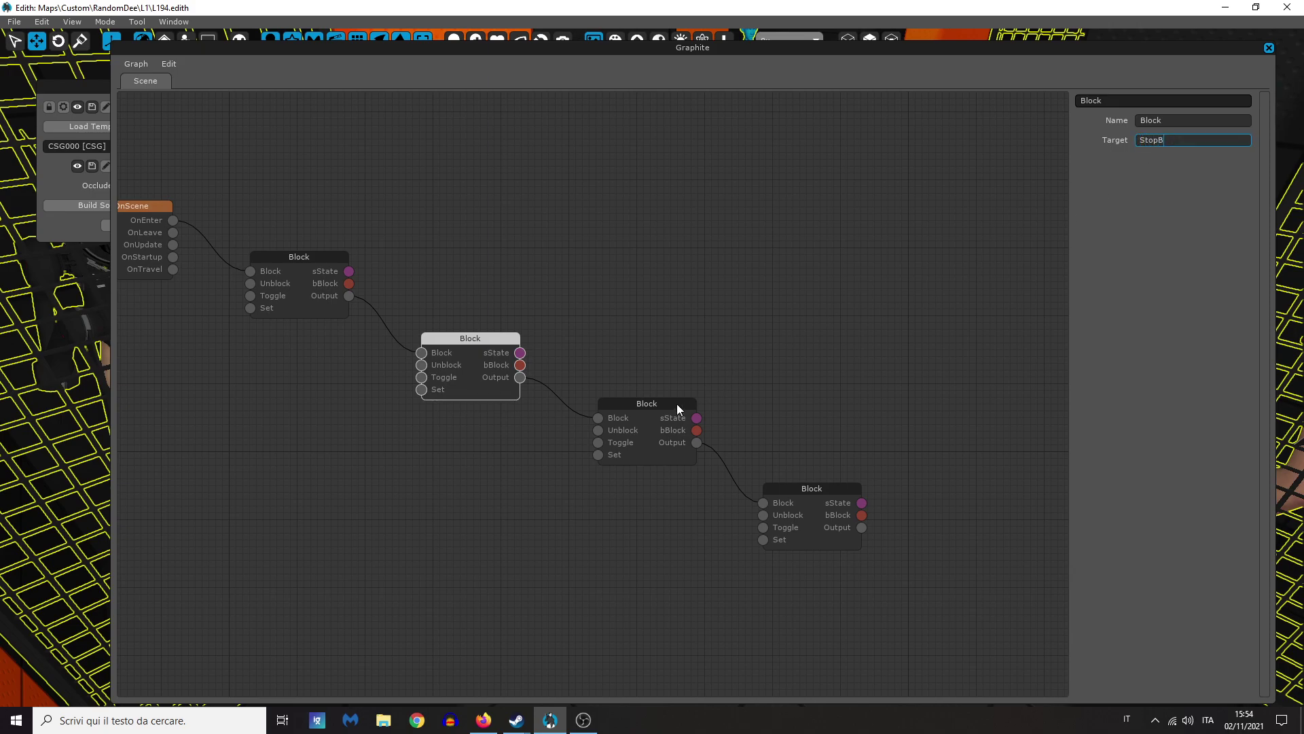
Step: Set the third Block node's Target to StopC and the fourth's to StopD
left_click(684, 403)
left_click(1192, 138)
type("StopC")
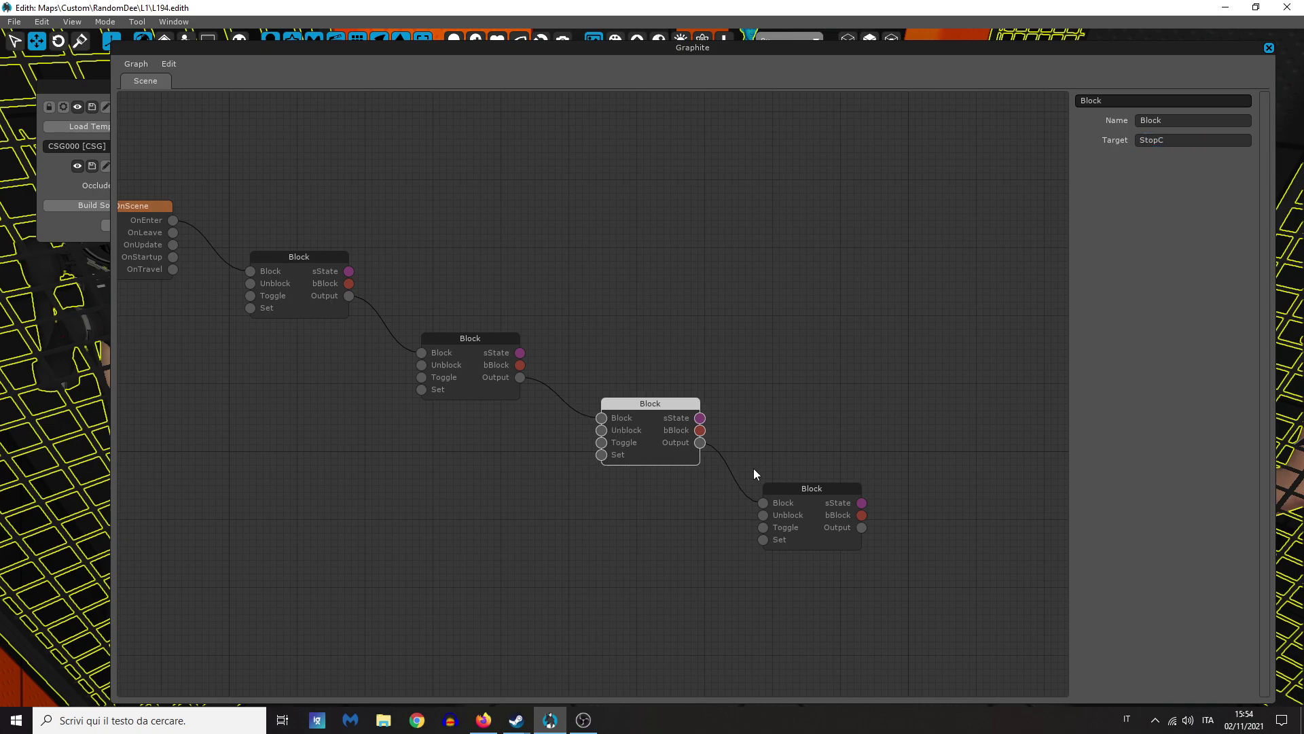
left_click(806, 504)
left_click(1200, 141)
type("StopD")
key("Return")
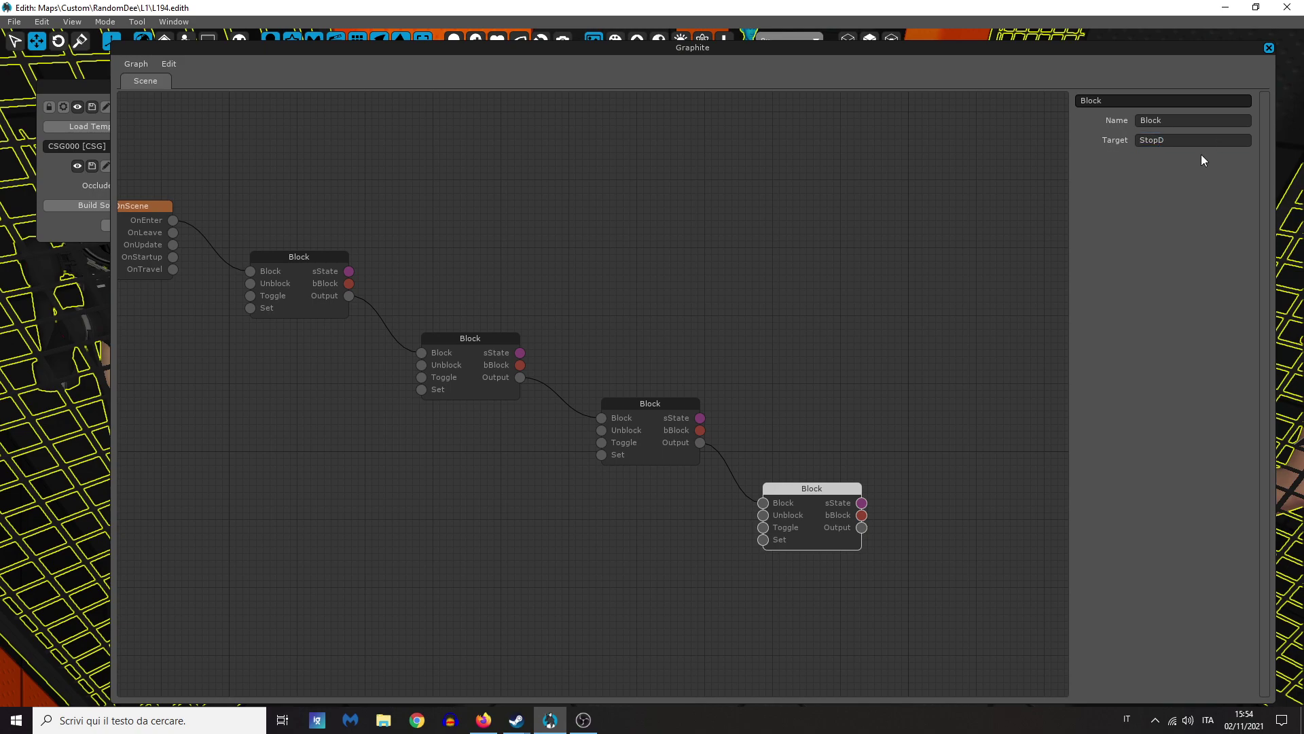
Step: Duplicate the four-Block chain below the grate branches and disconnect the copied first Block from the second
left_click(756, 238)
scroll(685, 265, "down", 2)
left_click_drag(739, 516, 364, 251)
middle_click_drag(590, 220, 401, 499)
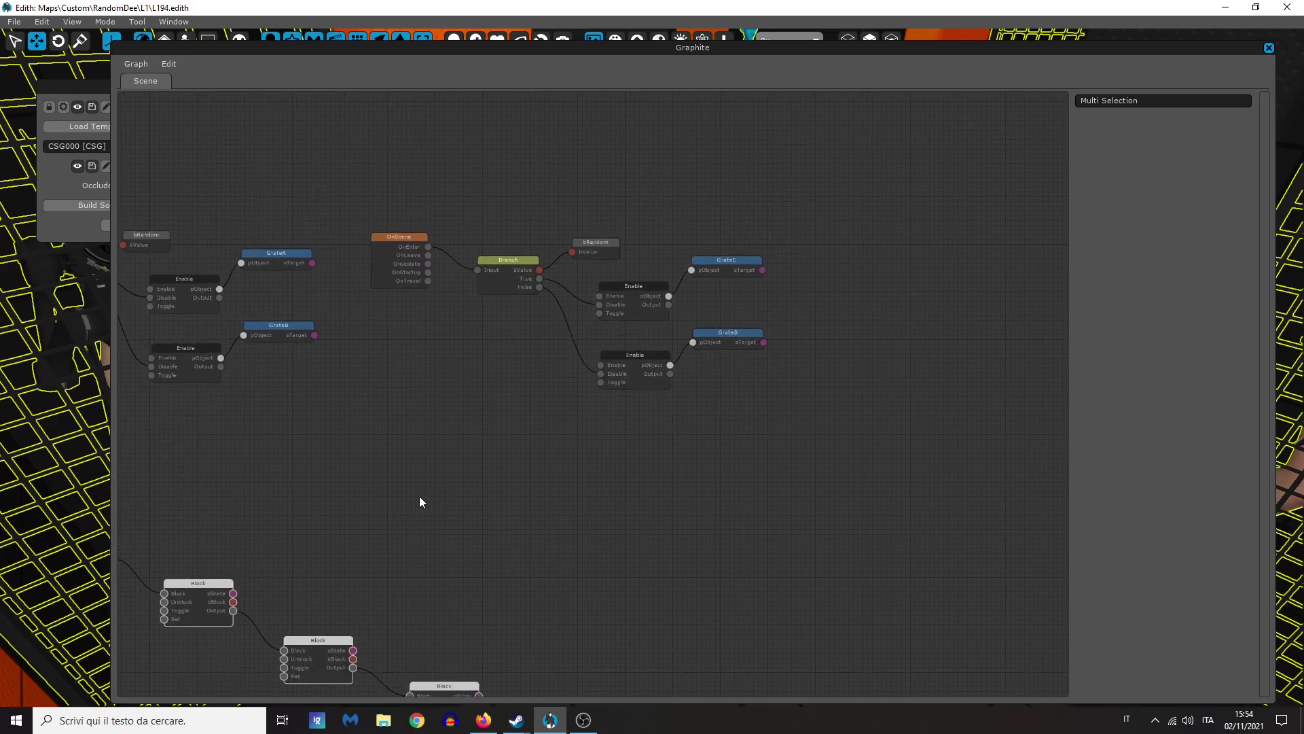
key("ctrl+v")
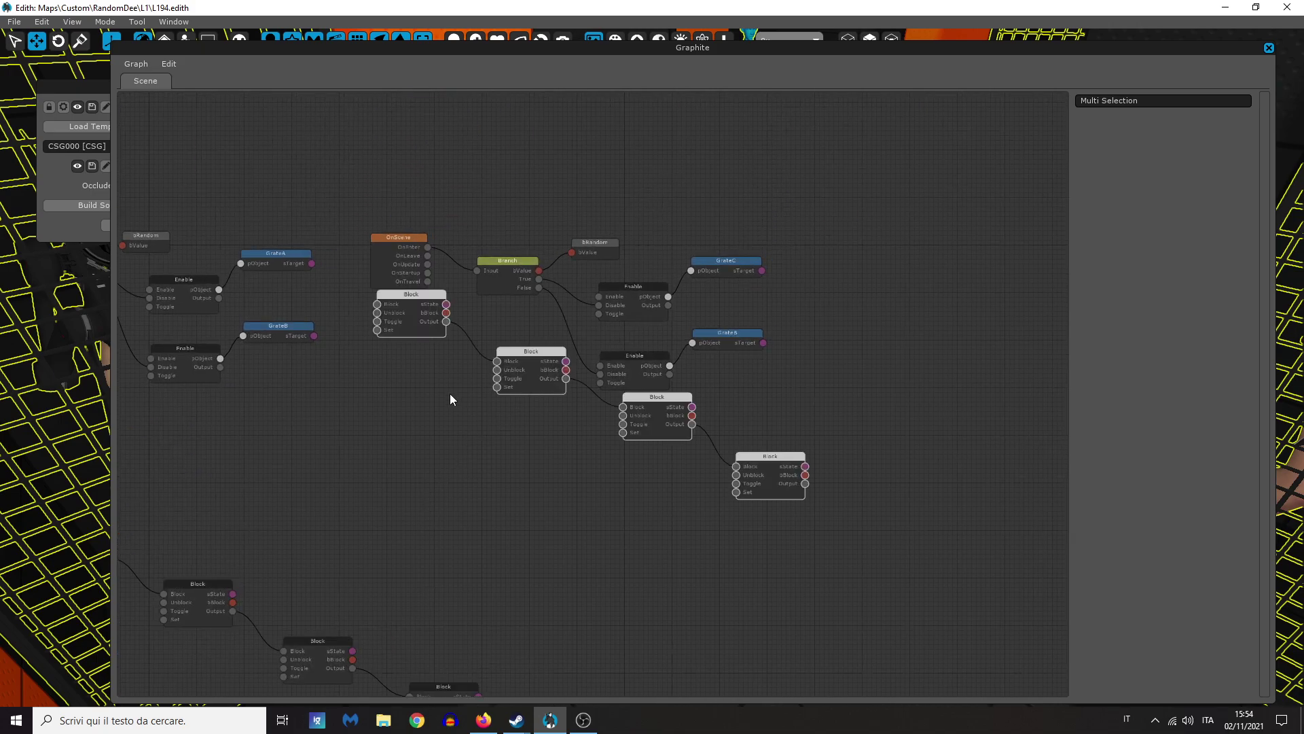
left_click_drag(428, 300, 427, 373)
left_click(425, 319)
middle_click_drag(425, 320, 614, 333)
scroll(614, 333, "up", 1)
scroll(614, 333, "up", 1)
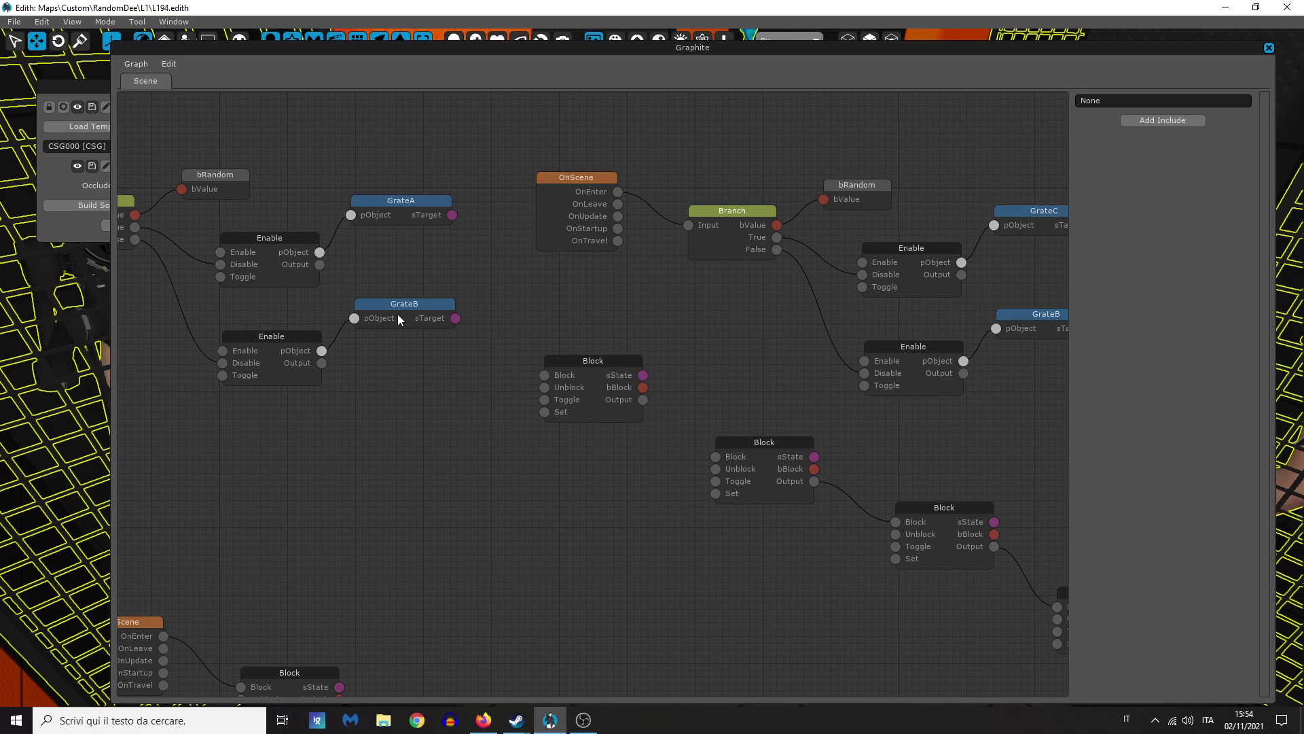
Step: Spread out the GrateB nodes, place the copied StopA Block beside GrateA's Enable, and connect the Enable's Output to its Unblock input
left_click_drag(379, 320, 390, 458)
left_click_drag(290, 346, 290, 391)
left_click_drag(550, 376, 373, 290)
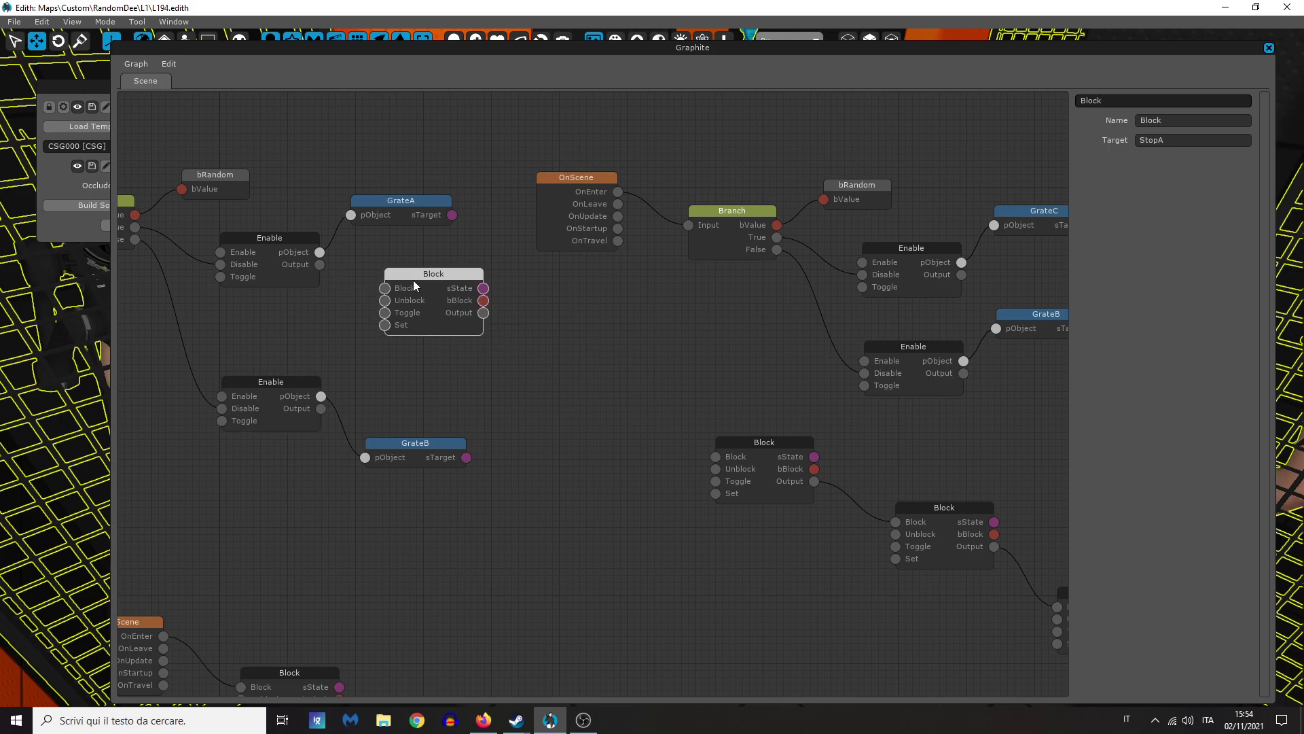
left_click(320, 271)
left_click_drag(361, 299, 448, 297)
left_click(470, 333)
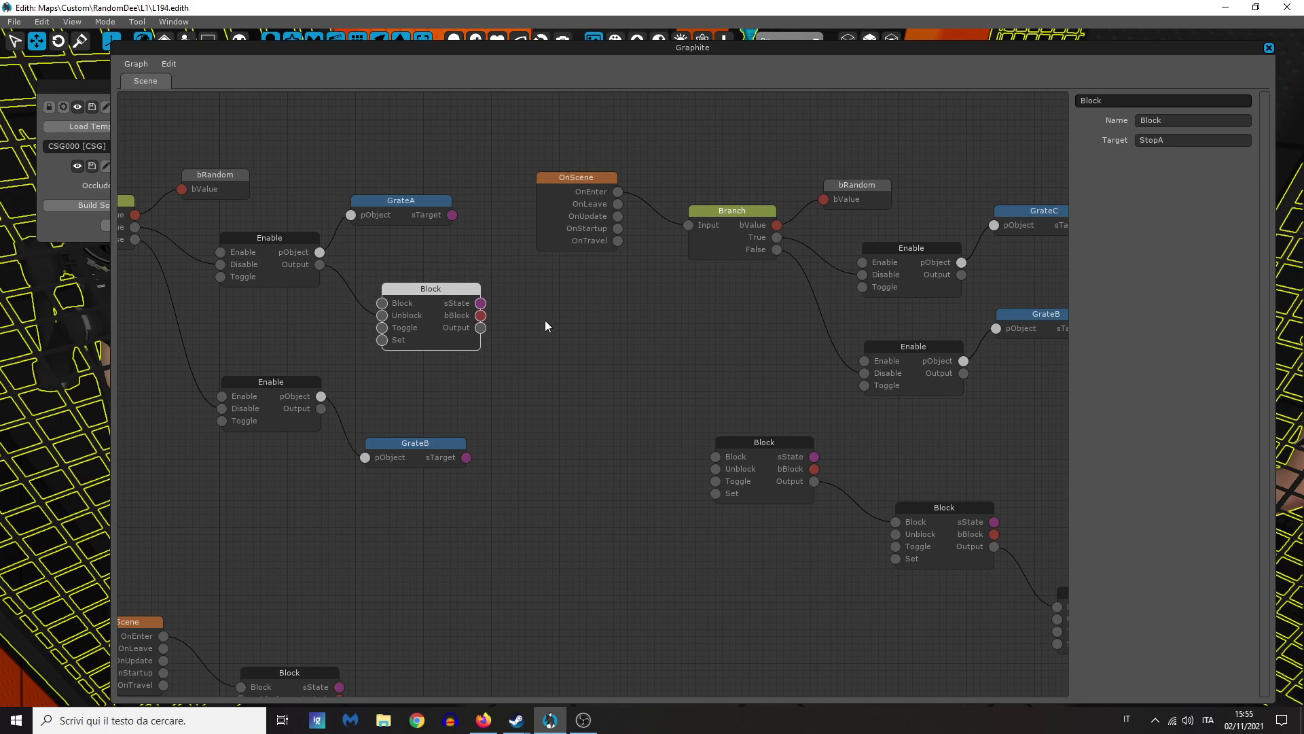
Step: Add a bFalse node and connect it to the bBlock of the StopA Block beside GrateA's Enable
right_click(521, 330)
mouse_move(598, 394)
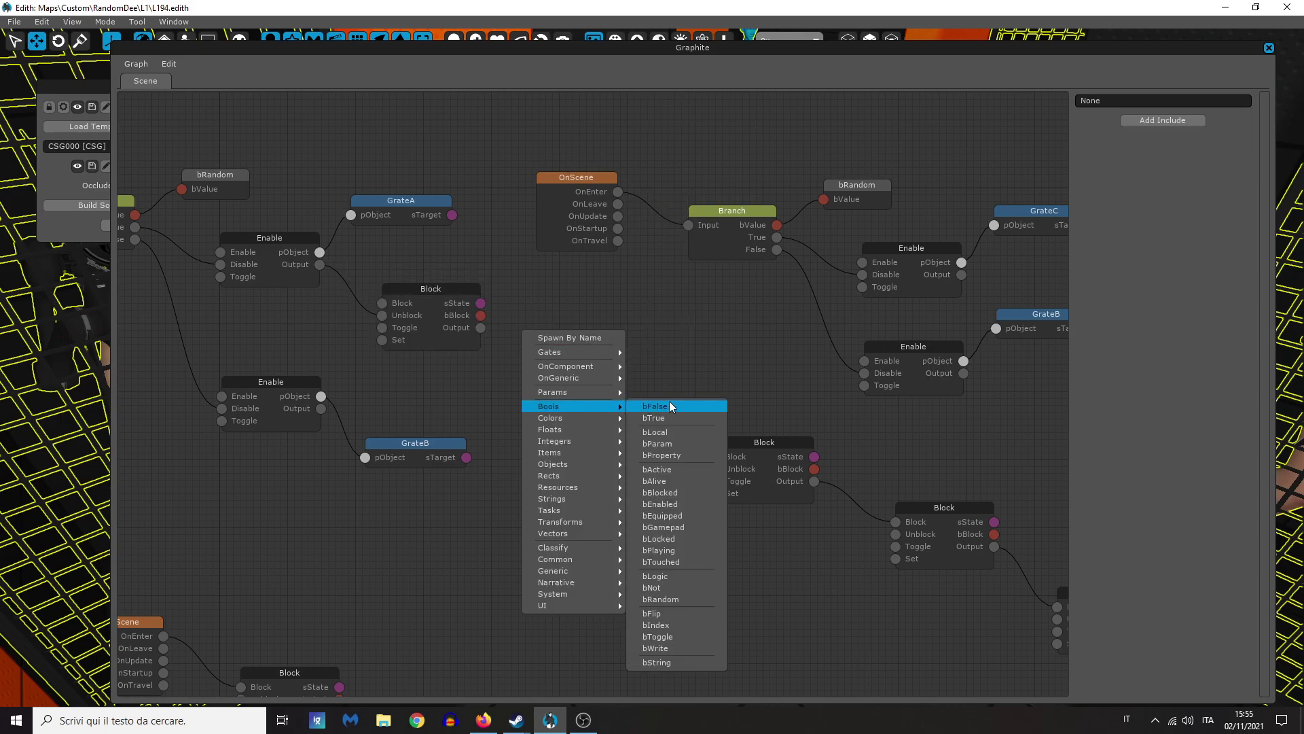
left_click(670, 401)
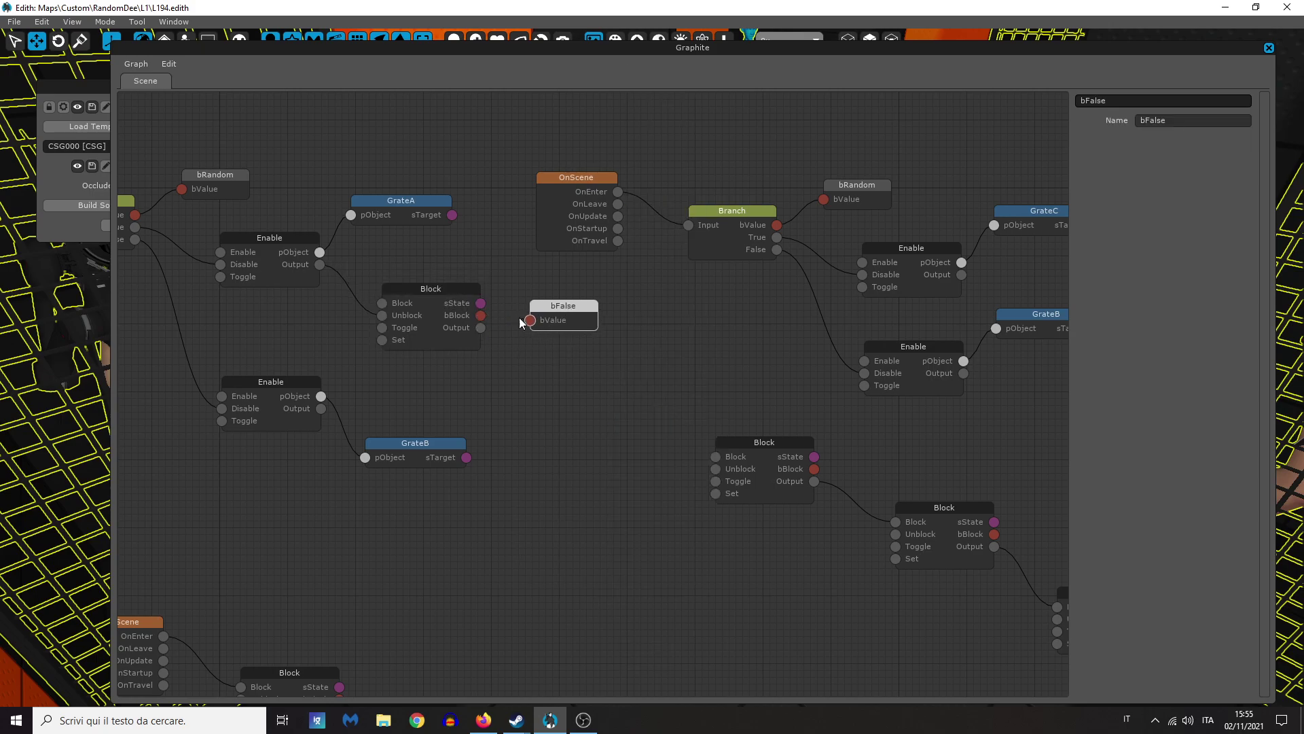
left_click_drag(553, 317, 543, 332)
left_click_drag(591, 430, 595, 410)
Step: Detach the copied StopB Block, place it above GrateB, and connect the adjacent Enable's Output to its Unblock input
left_click(789, 421)
left_click(837, 468)
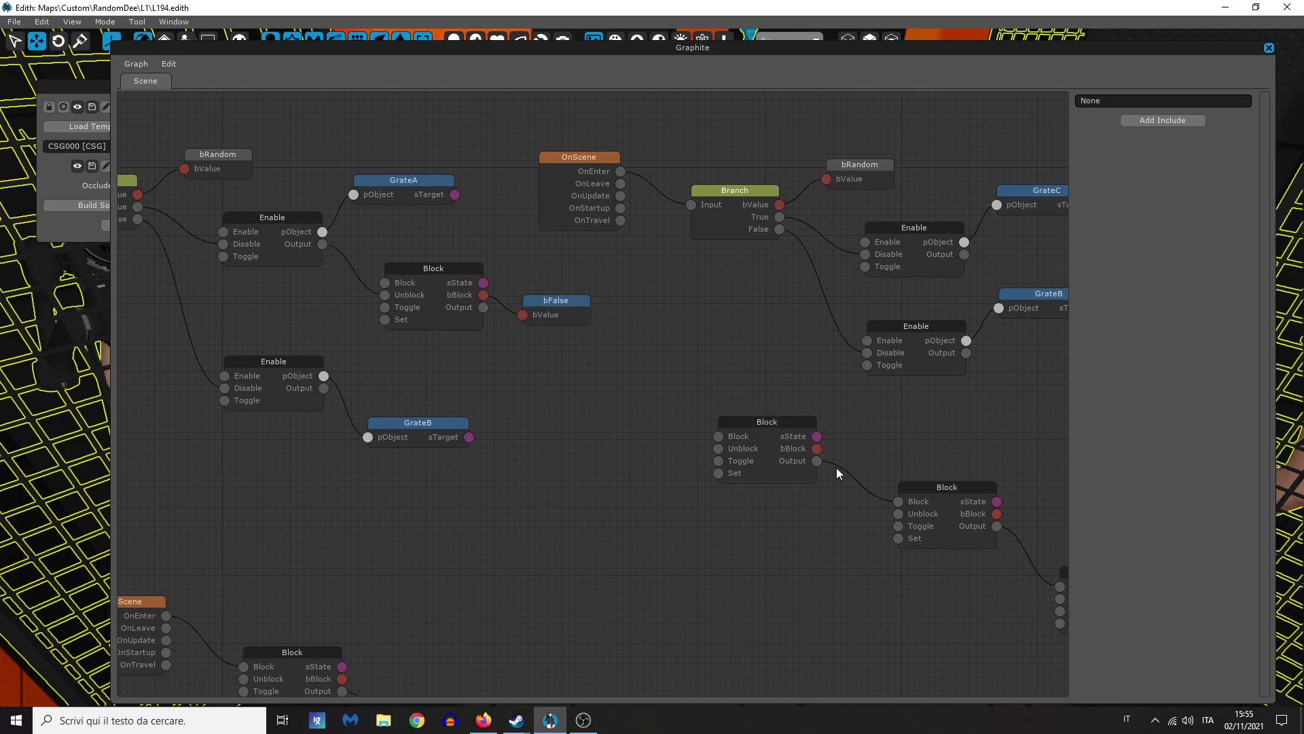
left_click_drag(773, 426, 445, 353)
left_click_drag(409, 425, 423, 449)
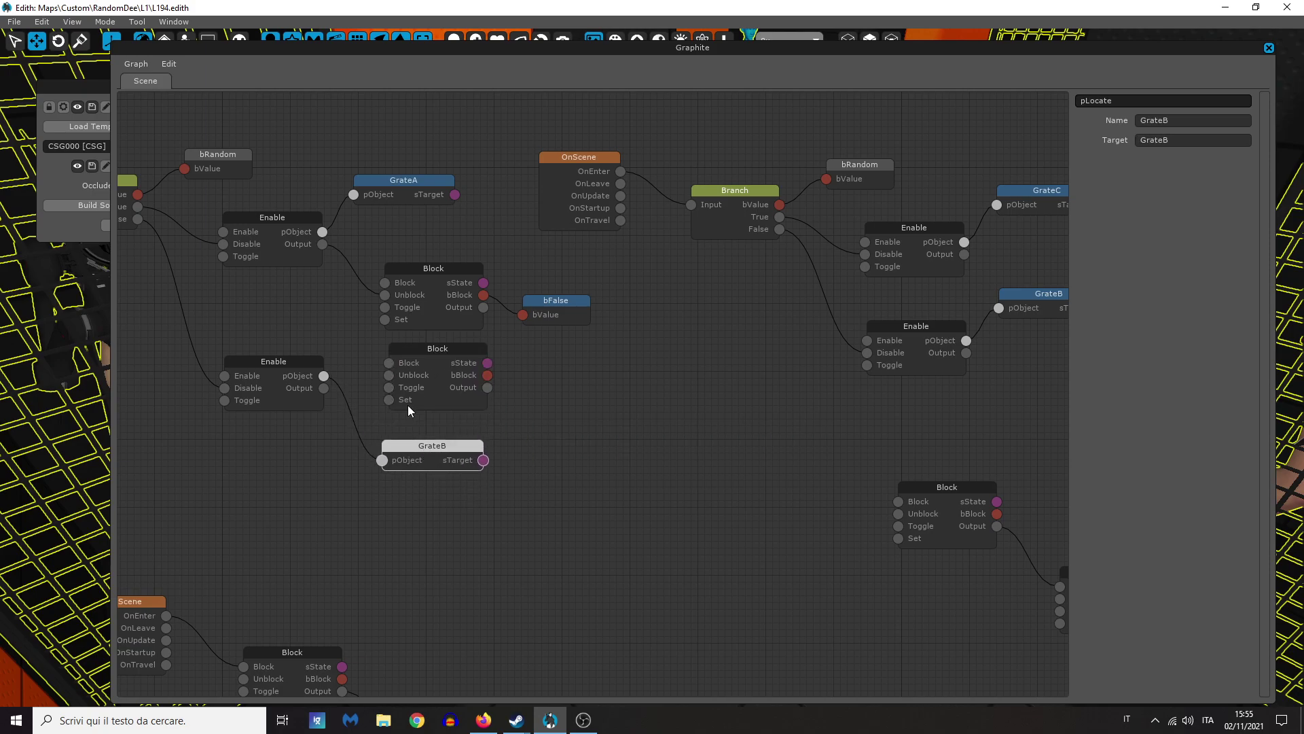
left_click(532, 390)
Step: Duplicate the bFalse node and connect the copy to the StopB Block's bBlock
left_click(546, 309)
key("ctrl+v")
left_click_drag(584, 386, 551, 339)
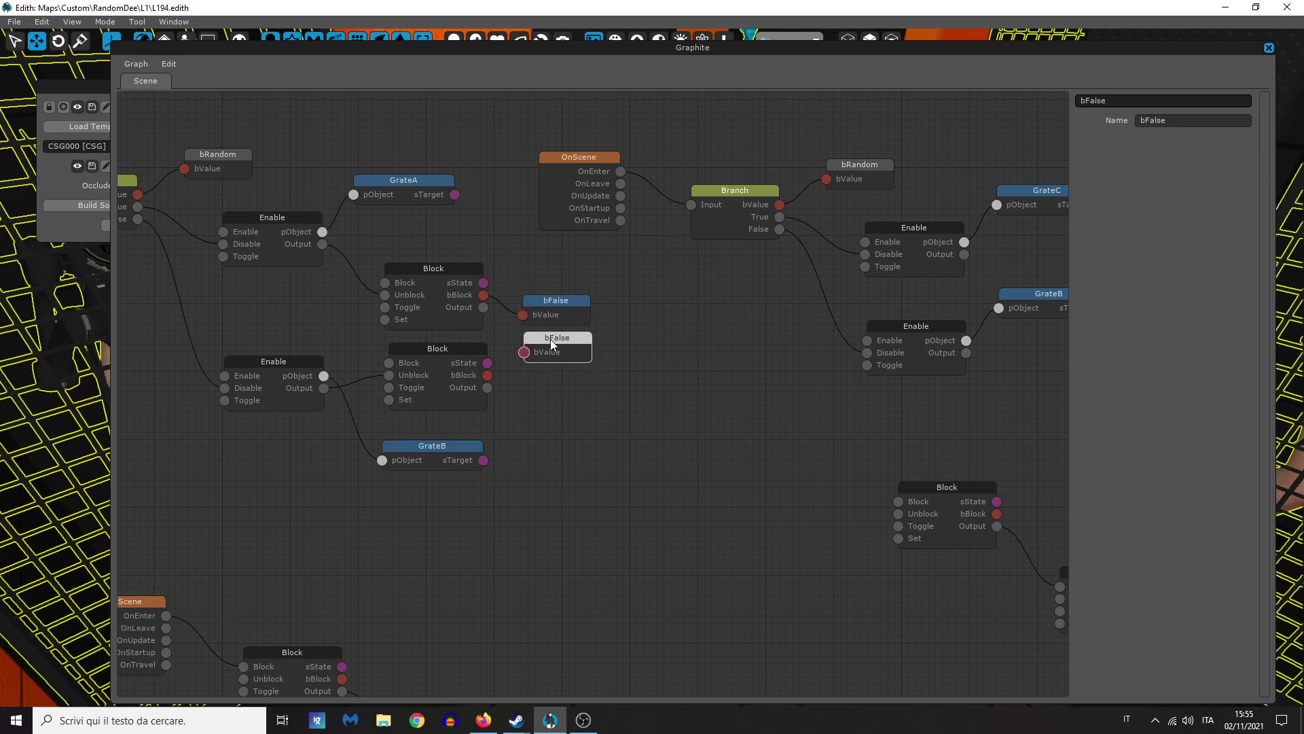
left_click(522, 404)
Step: Place the copied StopC and StopD Blocks beside the second grate branch's Enable nodes and connect each Enable's Output to its Block's Unblock
scroll(417, 422, "down", 2)
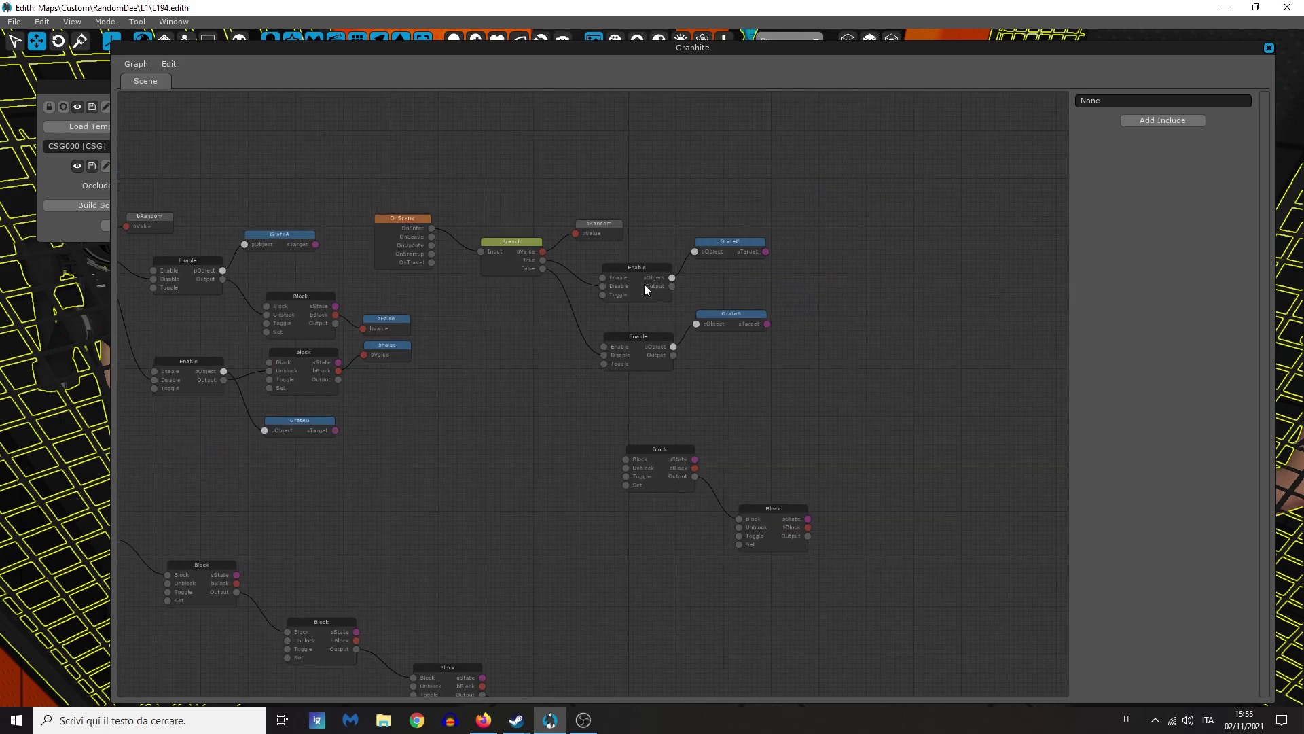
left_click_drag(587, 233, 590, 229)
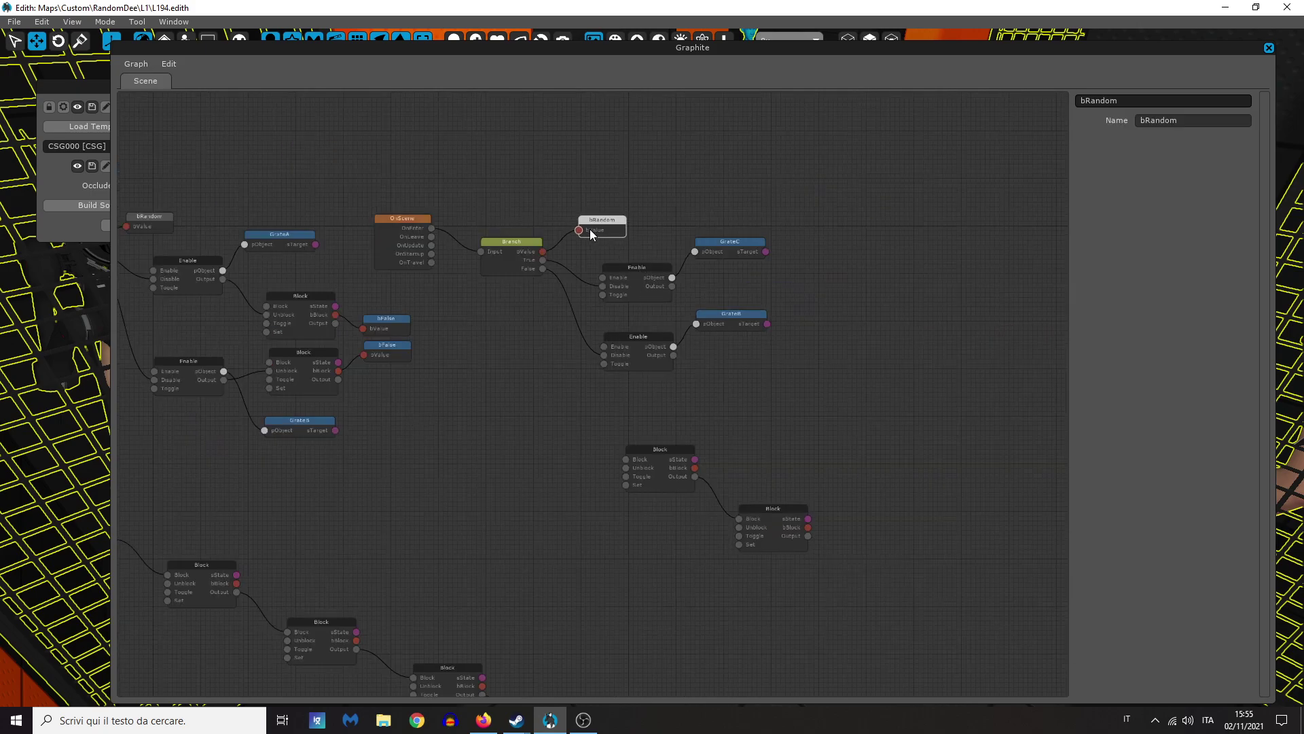
left_click_drag(716, 322, 719, 408)
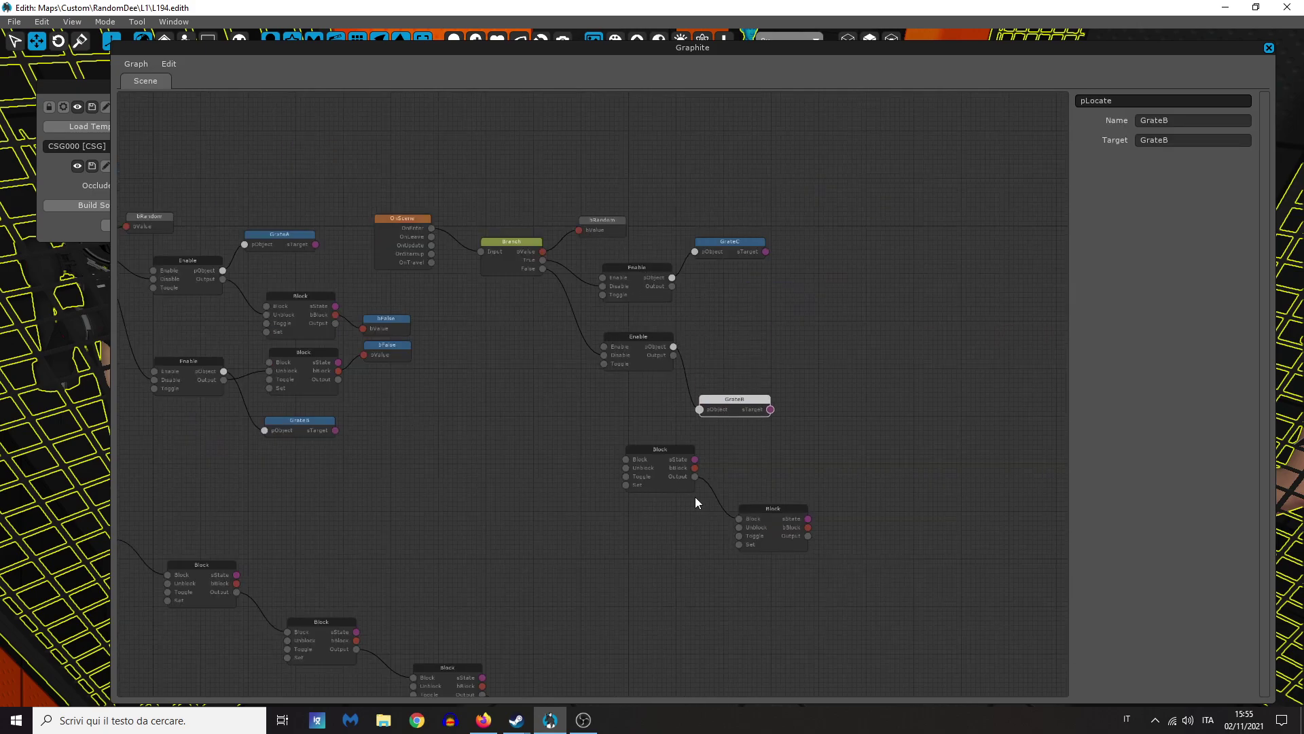
scroll(723, 474, "up", 2)
left_click_drag(605, 475, 715, 235)
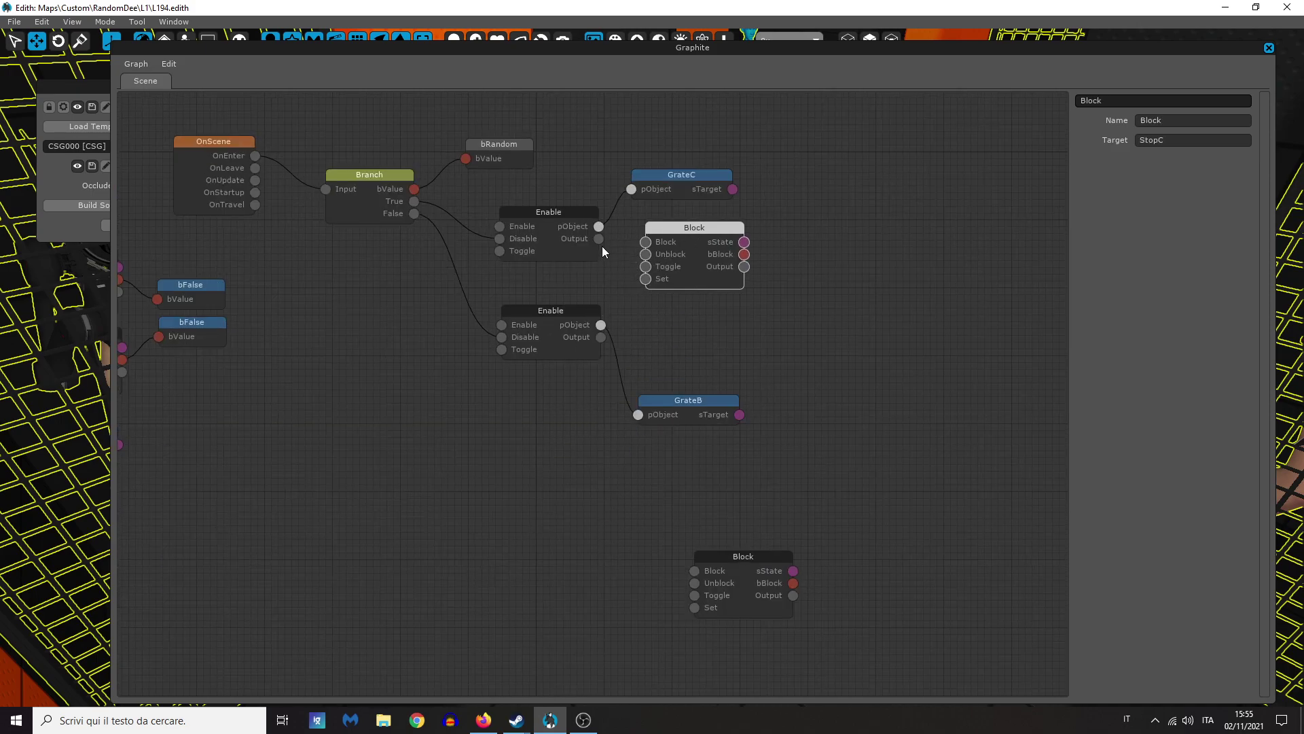
left_click(710, 297)
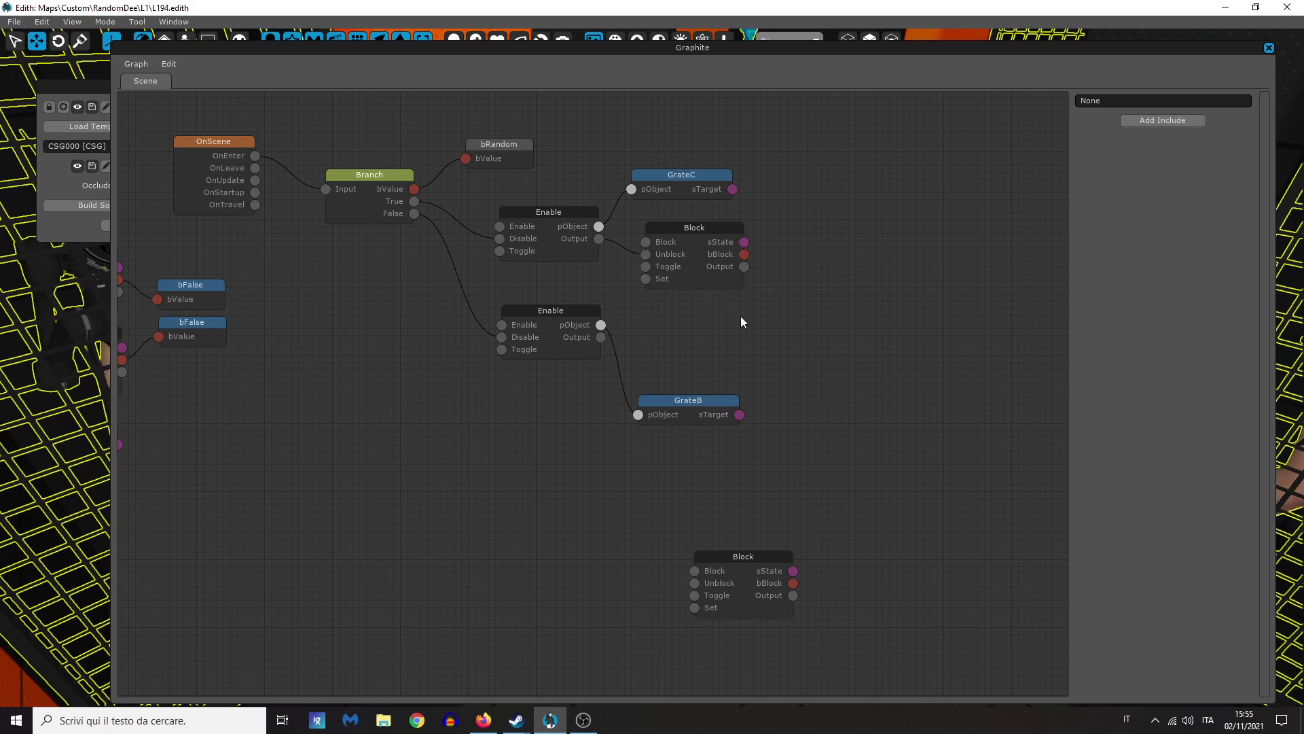
left_click_drag(680, 400, 685, 406)
left_click_drag(742, 563, 695, 320)
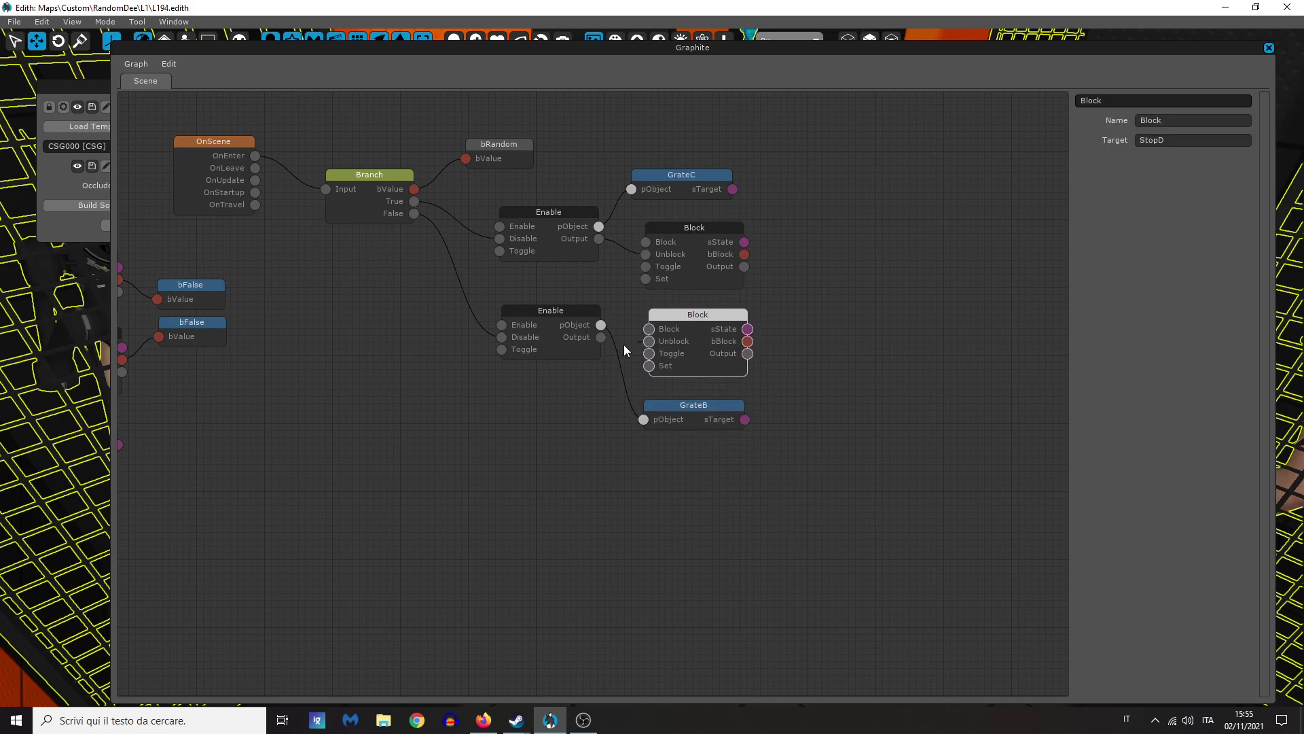
Step: Duplicate both bFalse nodes and connect them to the bBlock of the StopC and StopD Blocks in the second branch
left_click_drag(293, 379, 198, 266)
key("ctrl+c")
key("ctrl+v")
left_click_drag(600, 373, 828, 271)
left_click(785, 273)
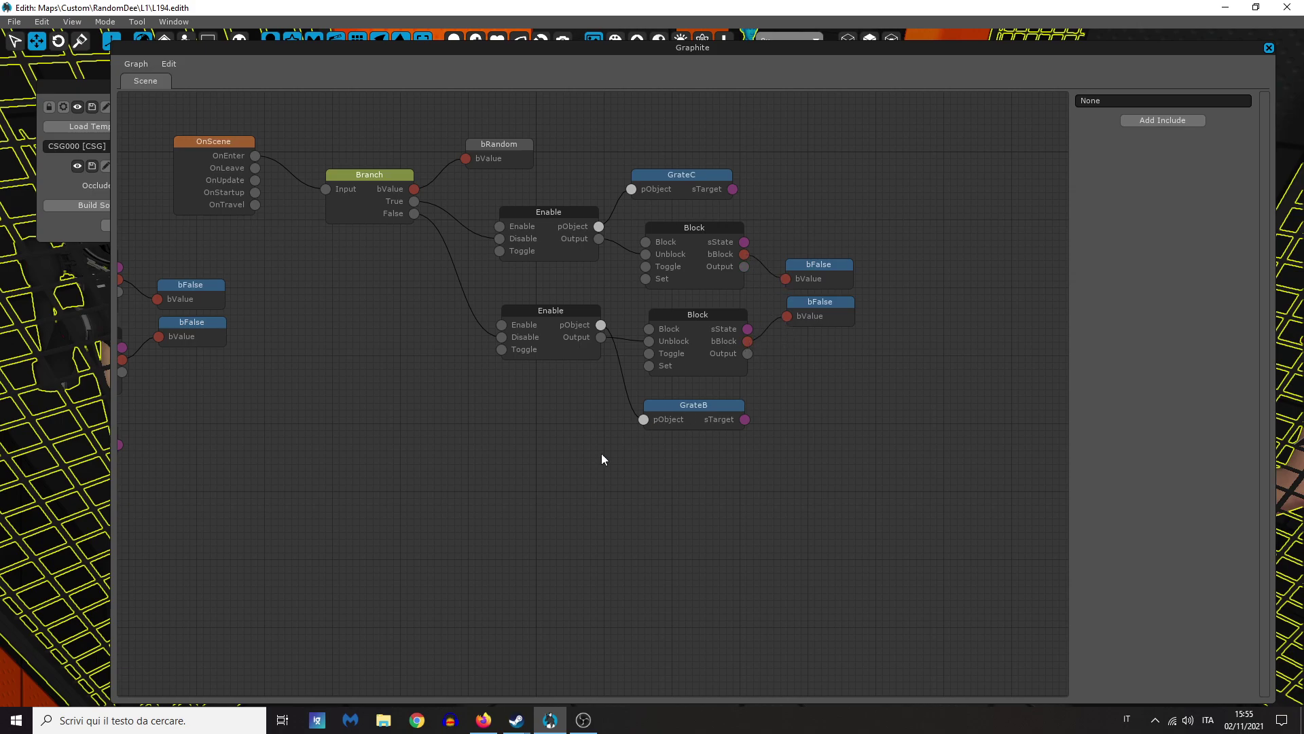
Step: Add a bTrue node and connect it to the bBlock of the first Block in the original OnScene chain
scroll(630, 440, "down", 3)
middle_click_drag(398, 484, 591, 273)
scroll(644, 297, "up", 2)
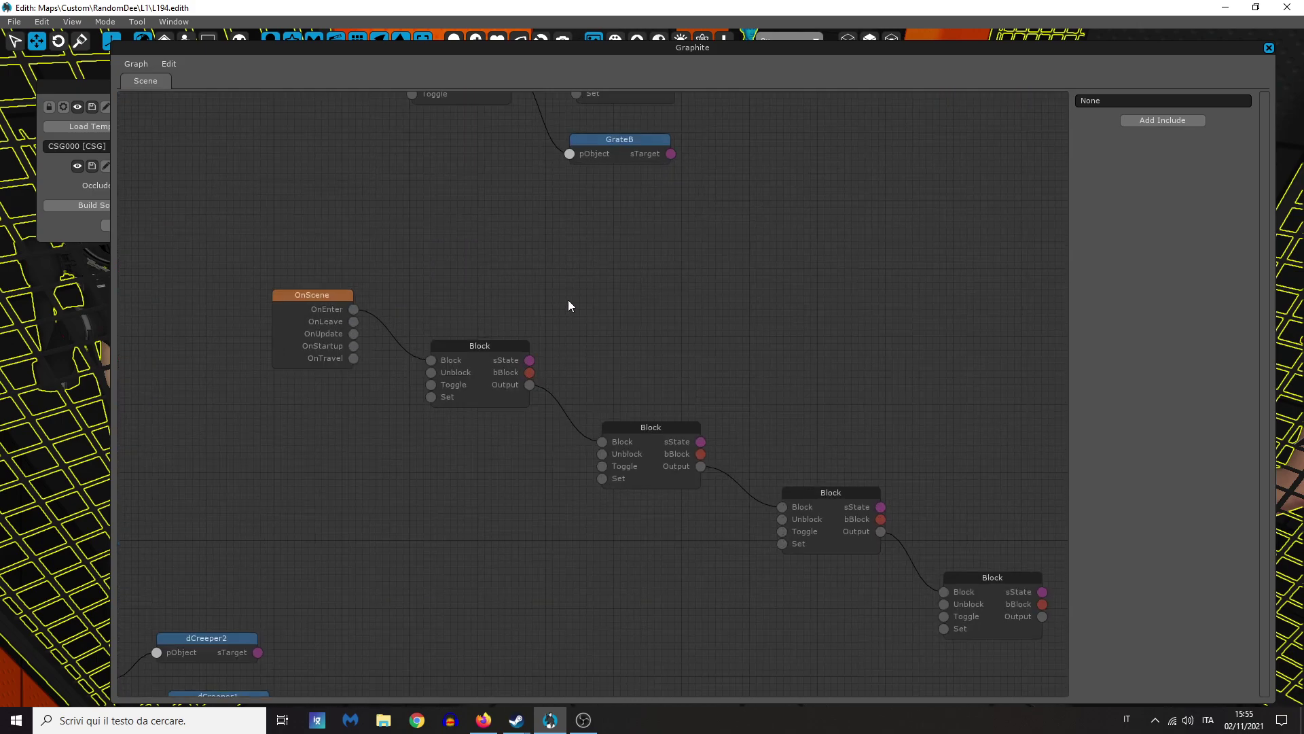
right_click(569, 302)
left_click(693, 391)
left_click_drag(566, 343, 586, 335)
Step: Duplicate the bTrue node and connect the copy to the second chained Block's bBlock
key("ctrl+d")
middle_click_drag(698, 339, 601, 328)
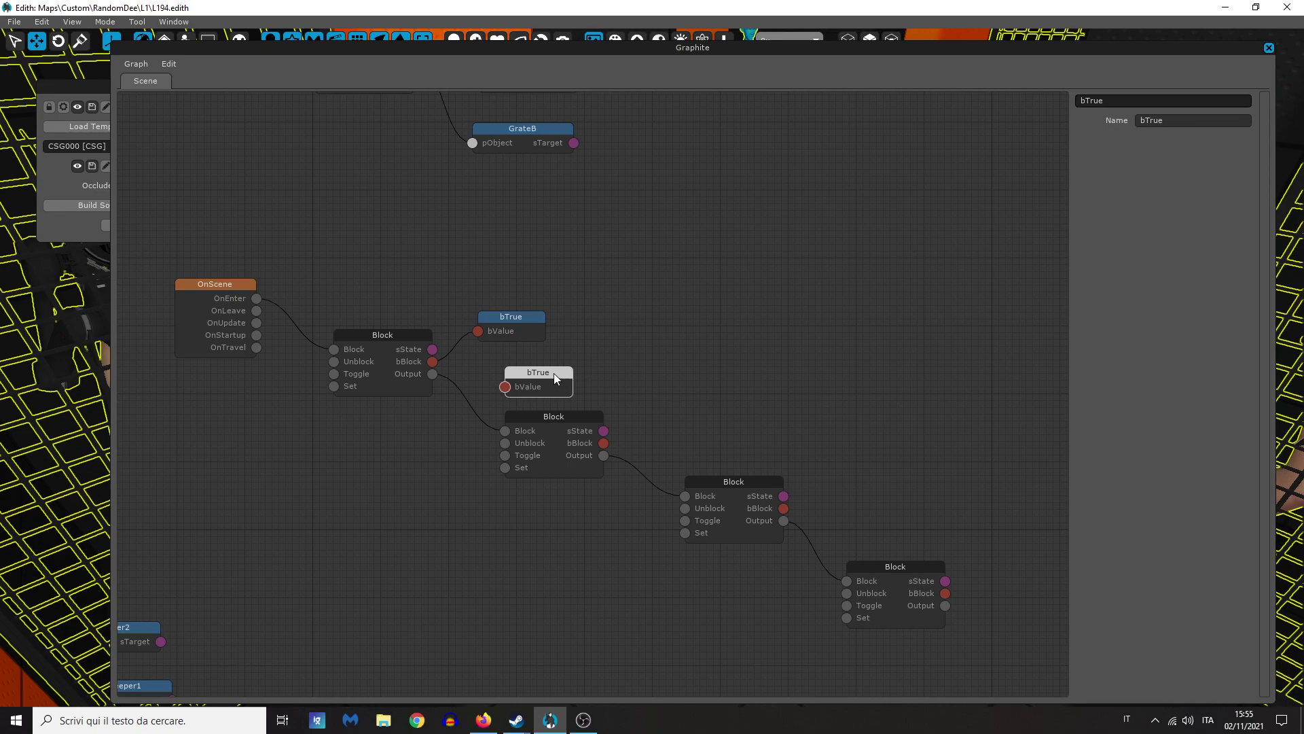
left_click_drag(554, 374, 692, 403)
left_click_drag(605, 443, 643, 417)
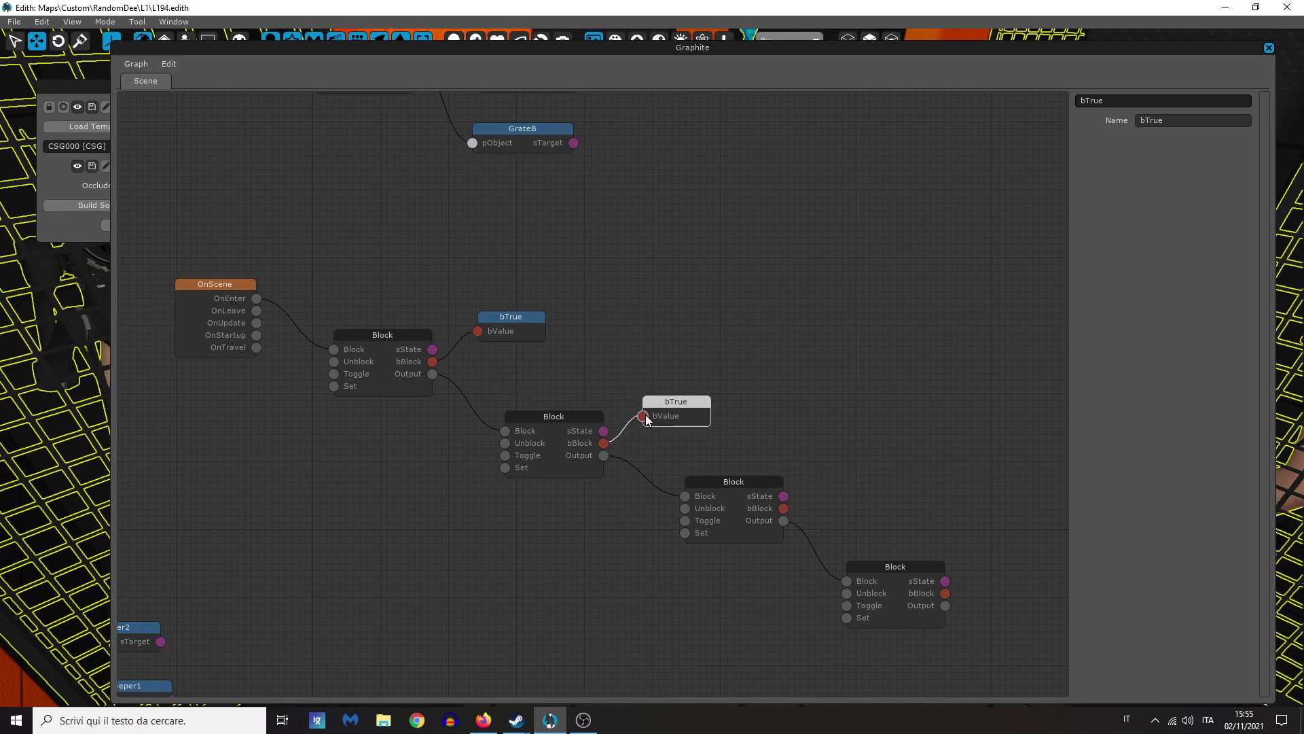
Step: Duplicate bTrue twice more and connect the copies to the bBlock of the third and fourth chained Blocks
key("ctrl+d")
middle_click_drag(646, 419, 460, 335)
left_click_drag(526, 335, 682, 386)
left_click_drag(600, 425, 640, 401)
key("ctrl+d")
middle_click_drag(713, 435, 598, 394)
left_click_drag(599, 394, 712, 425)
left_click(672, 346)
Step: Delete the OnScene nodes that trigger the two grate branches
scroll(594, 267, "down", 3)
scroll(604, 342, "up", 3)
middle_click_drag(537, 241, 864, 541)
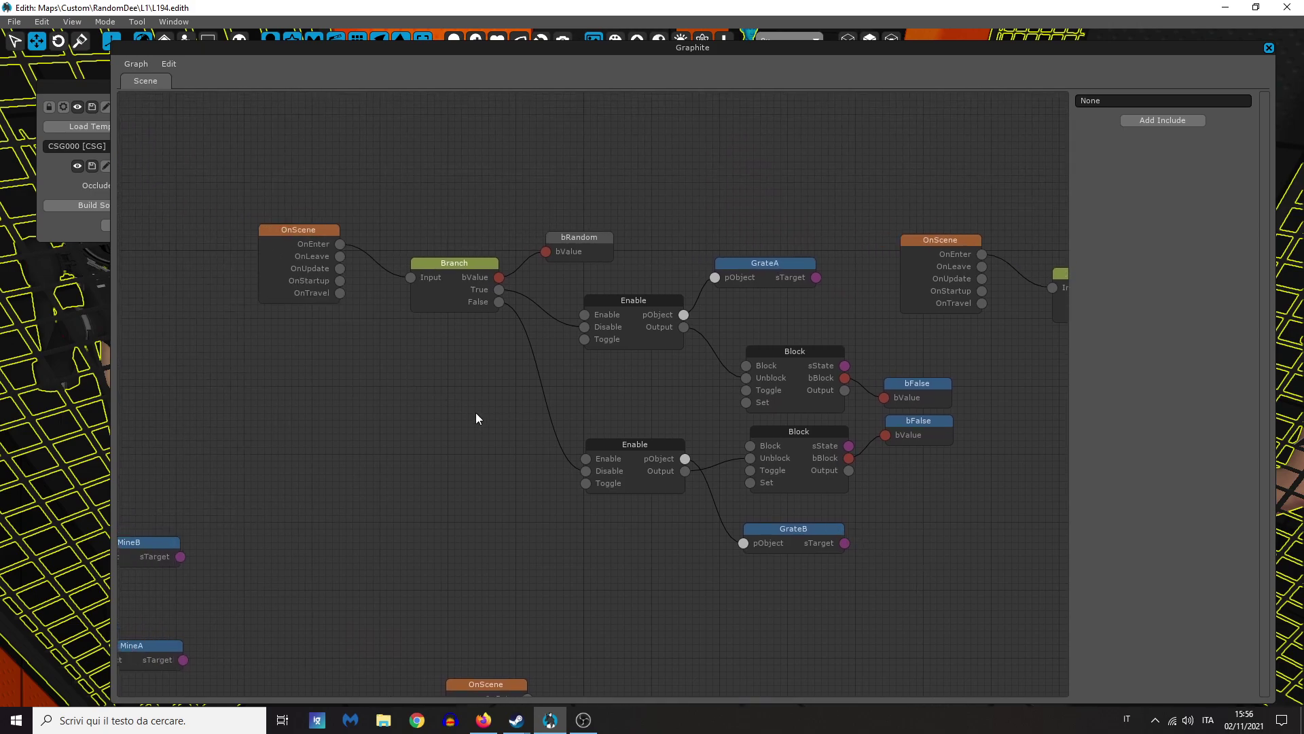
scroll(476, 413, "down", 2)
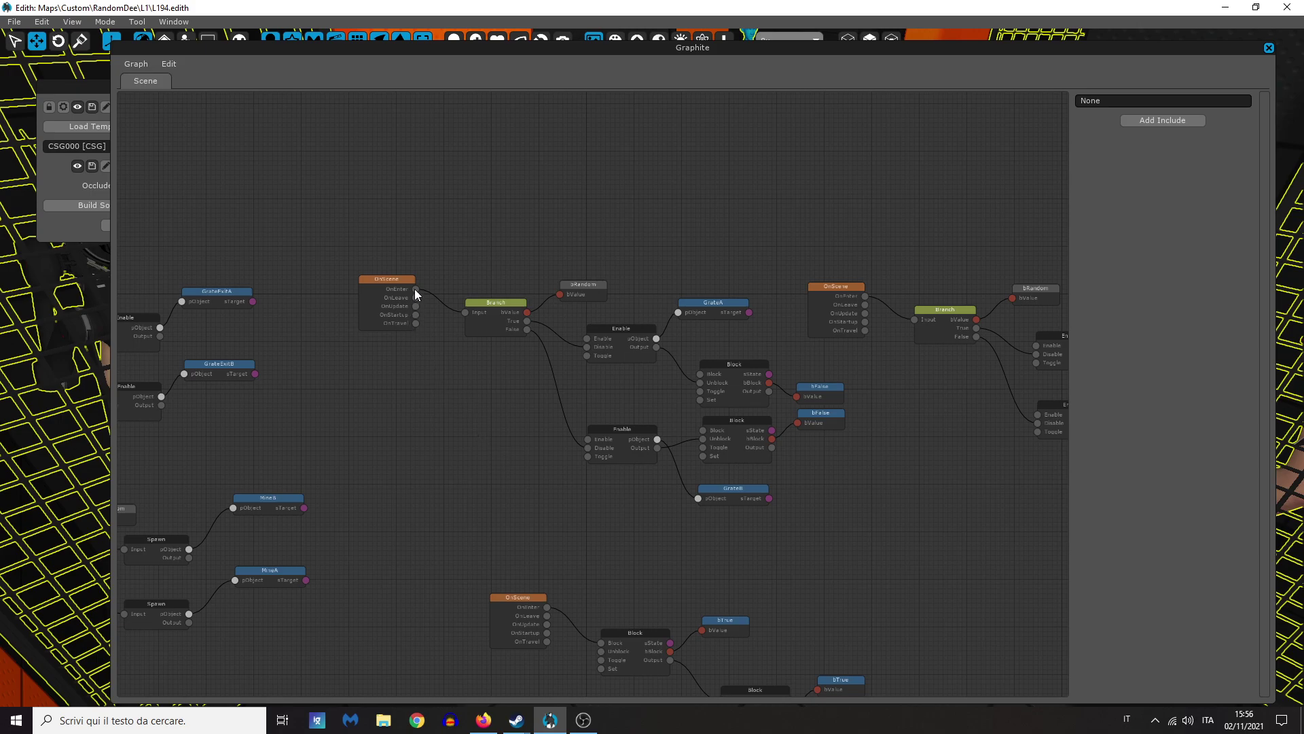
left_click_drag(394, 292, 392, 272)
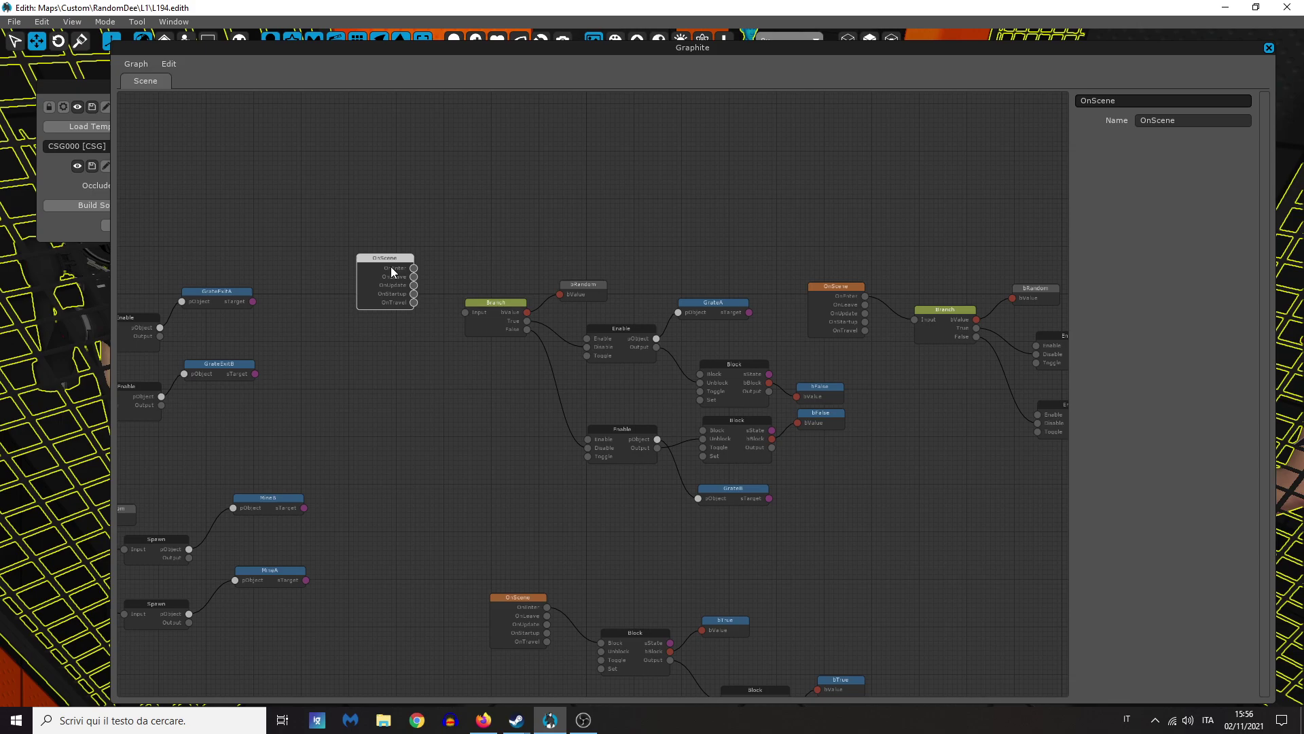
key("Delete")
scroll(432, 309, "down", 6)
scroll(758, 444, "up", 1)
scroll(747, 382, "up", 2)
left_click(732, 331)
key("Delete")
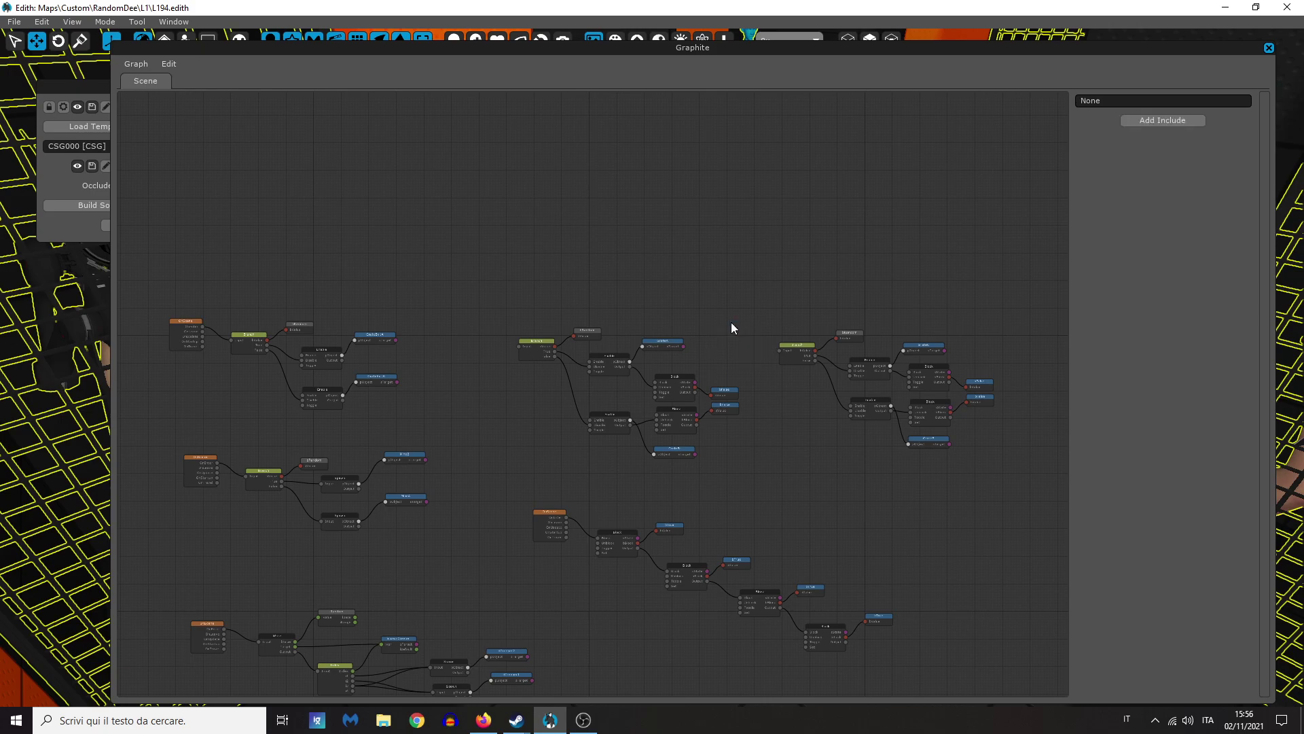
Step: Move both grate branch groups past the end of the Block chain and connect the fourth Block's Output to the first Branch's Input
left_click_drag(979, 491, 510, 268)
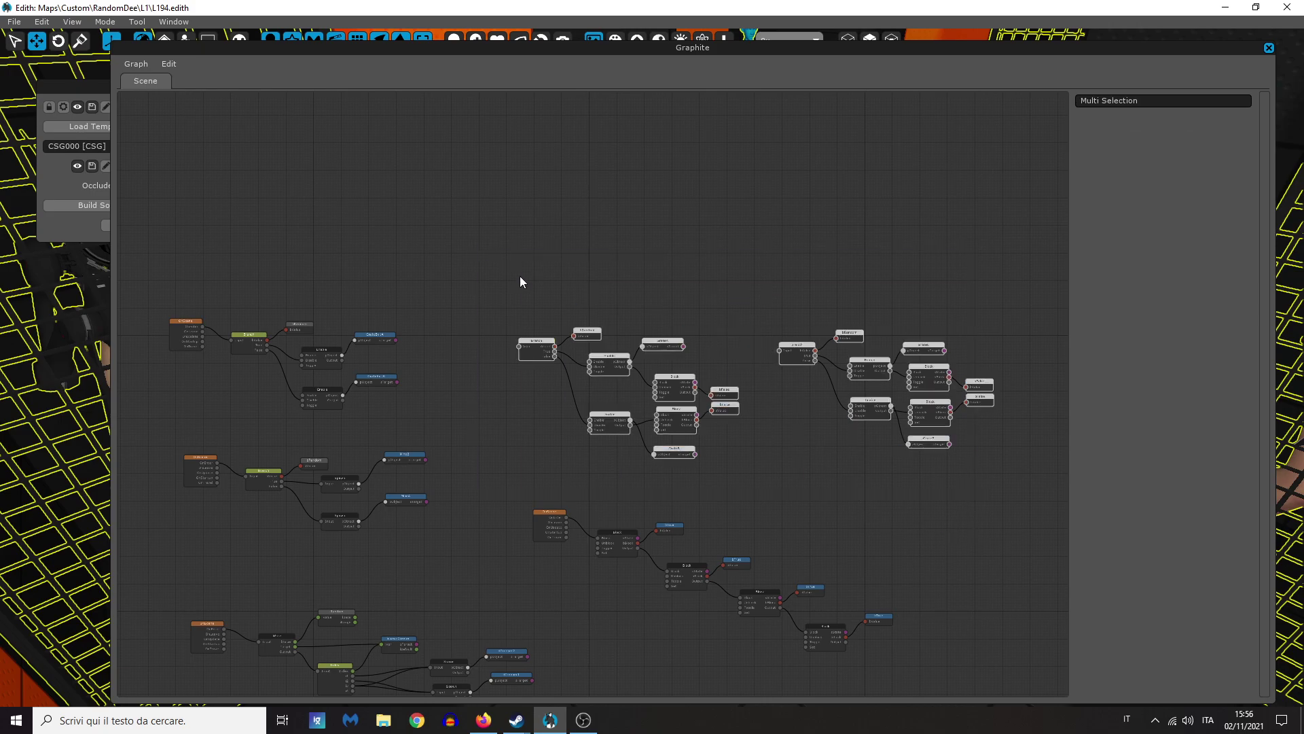
left_click_drag(544, 350, 957, 661)
left_click(968, 588)
middle_click_drag(968, 587, 699, 345)
scroll(675, 360, "up", 5)
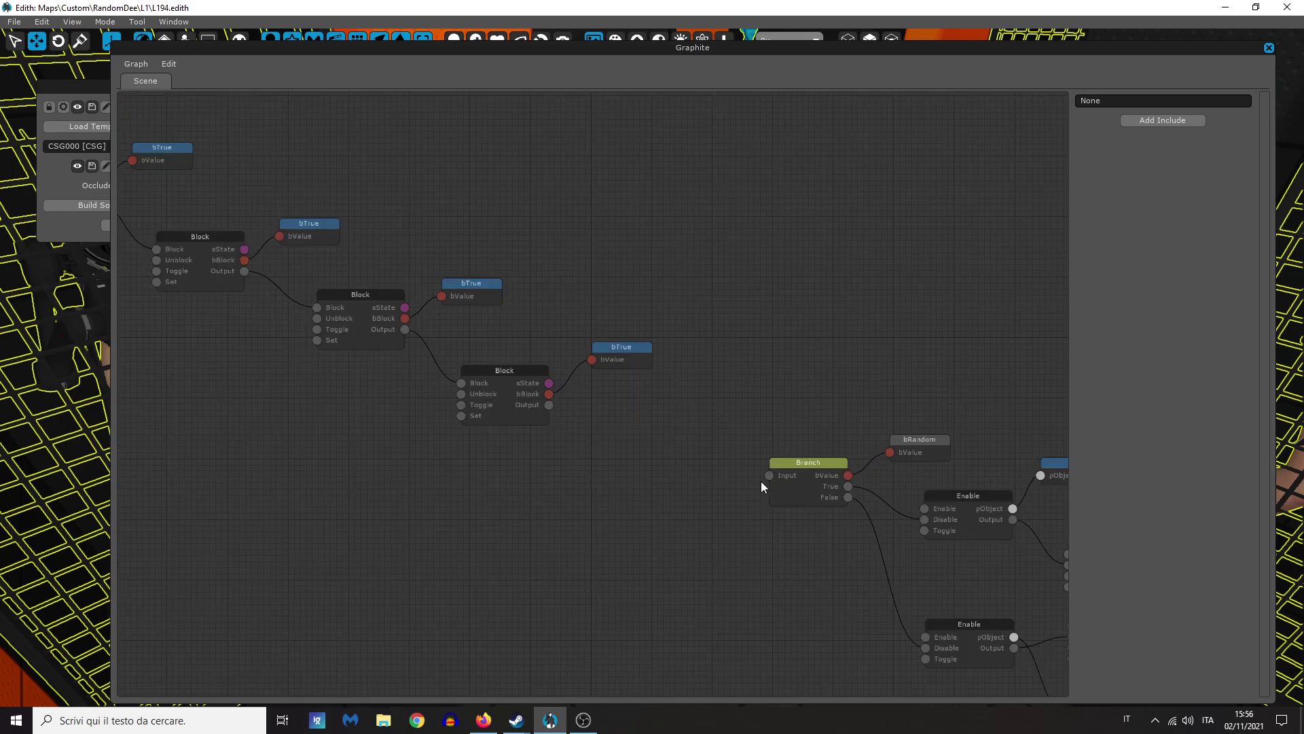
left_click_drag(770, 475, 549, 405)
Step: Move the second grate branch group above the first and connect its Branch Input to the fourth Block's Output
scroll(821, 373, "down", 4)
middle_click_drag(822, 379, 730, 365)
left_click_drag(1001, 511, 803, 333)
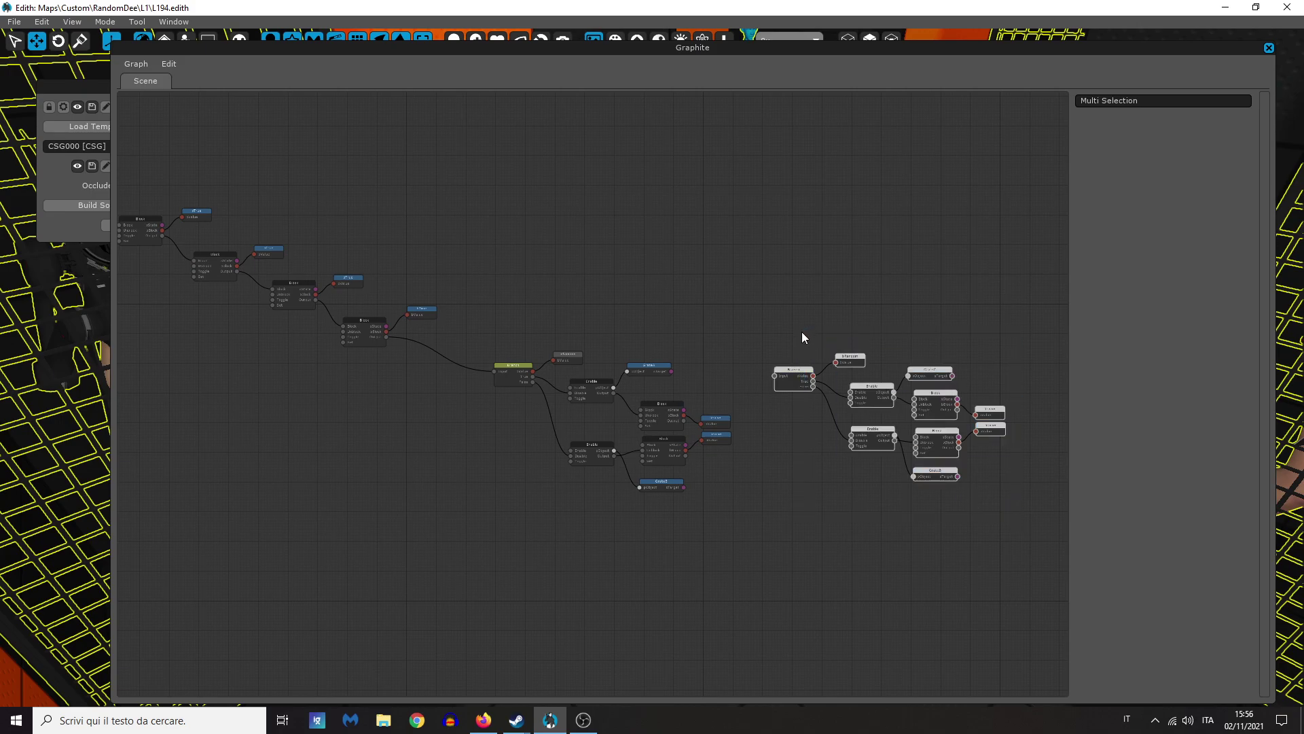
left_click_drag(801, 381, 545, 222)
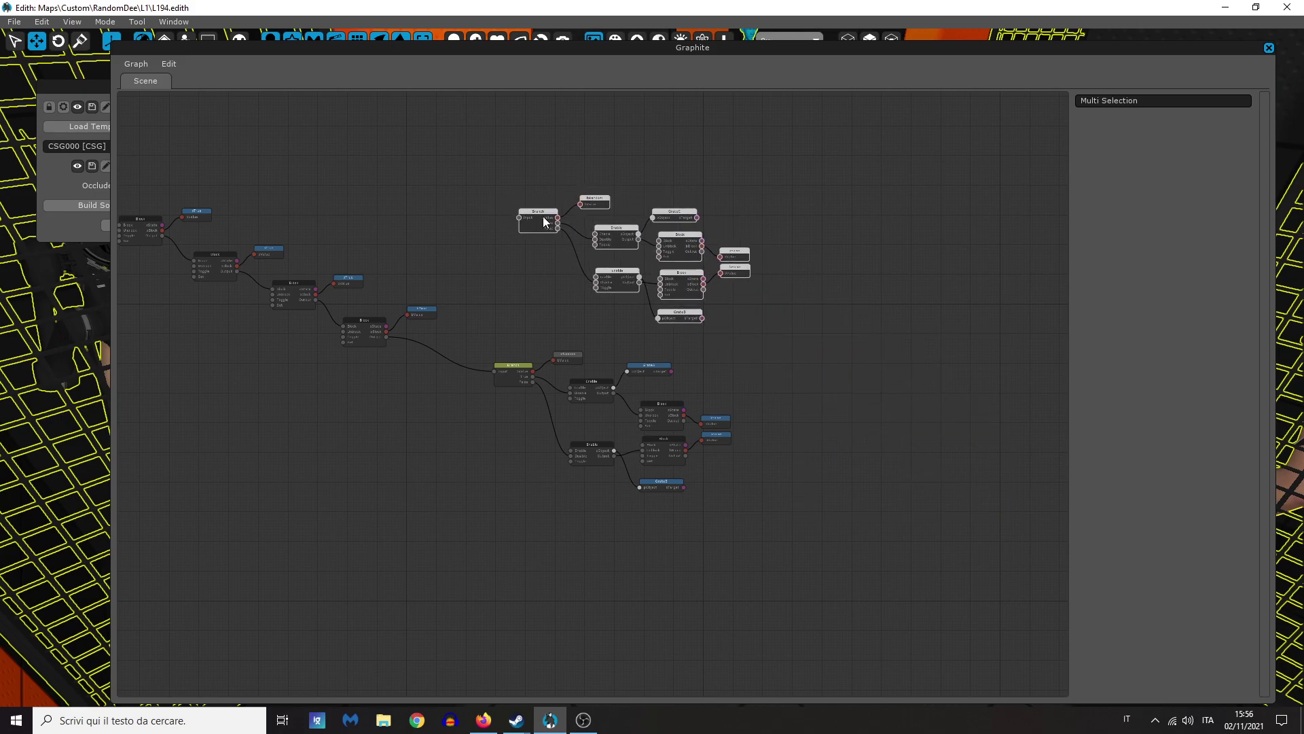
left_click(465, 300)
middle_click_drag(473, 310, 518, 369)
scroll(530, 360, "up", 4)
left_click_drag(577, 168, 271, 441)
scroll(515, 405, "down", 4)
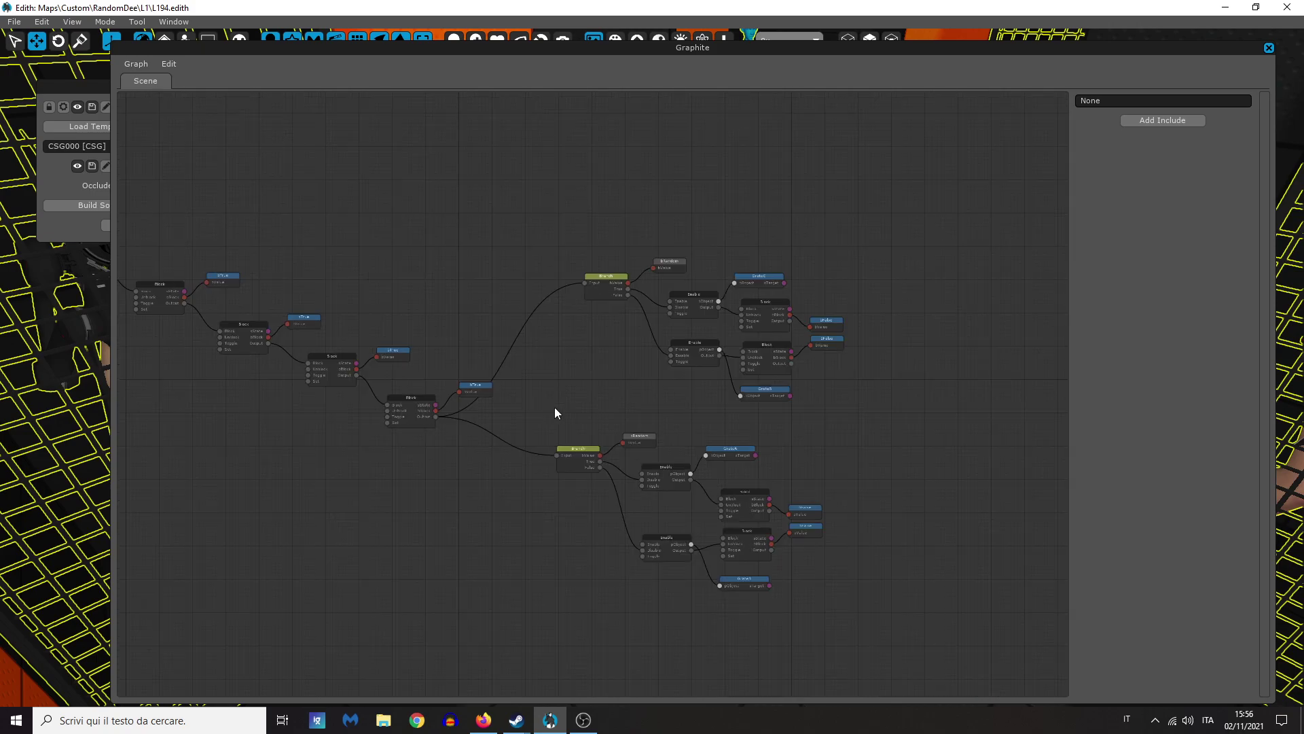
Step: Save the map from the scene view and start a playtest with the inventory open
scroll(460, 532, "down", 4)
middle_click_drag(356, 496, 488, 519)
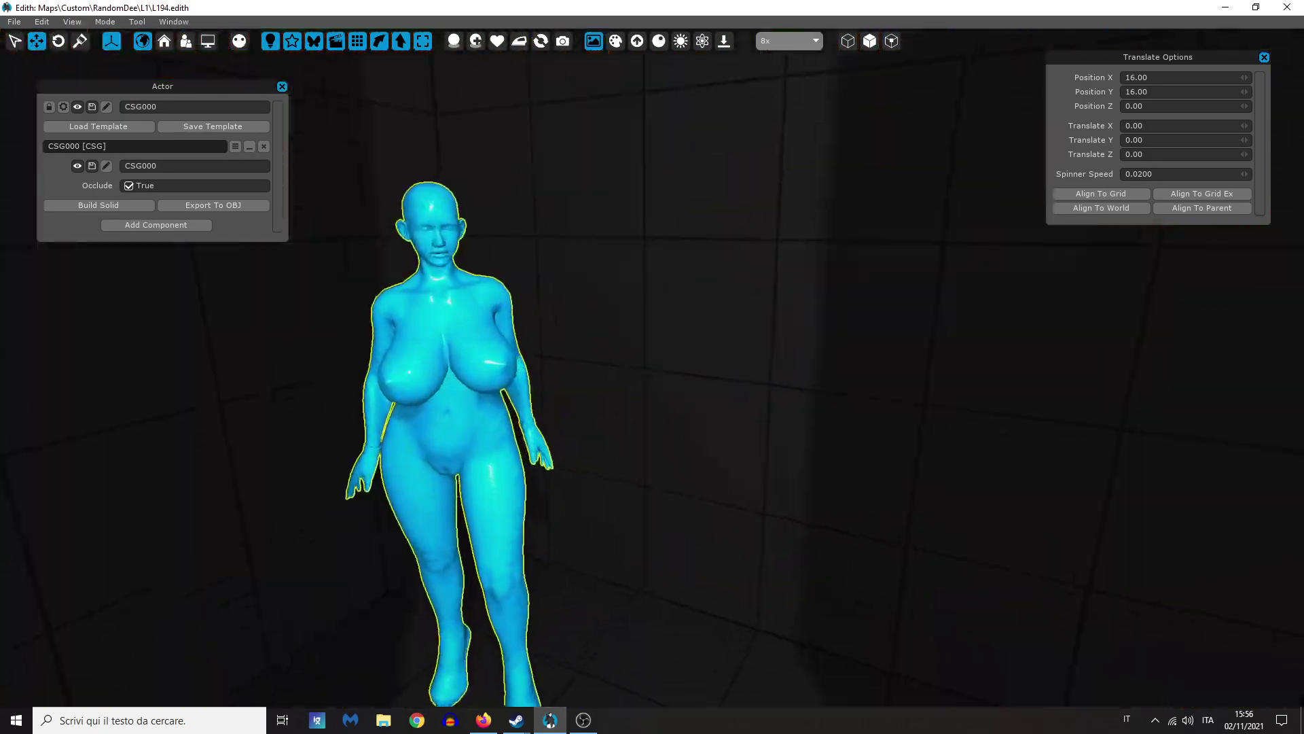
right_click_drag(489, 491, 548, 488)
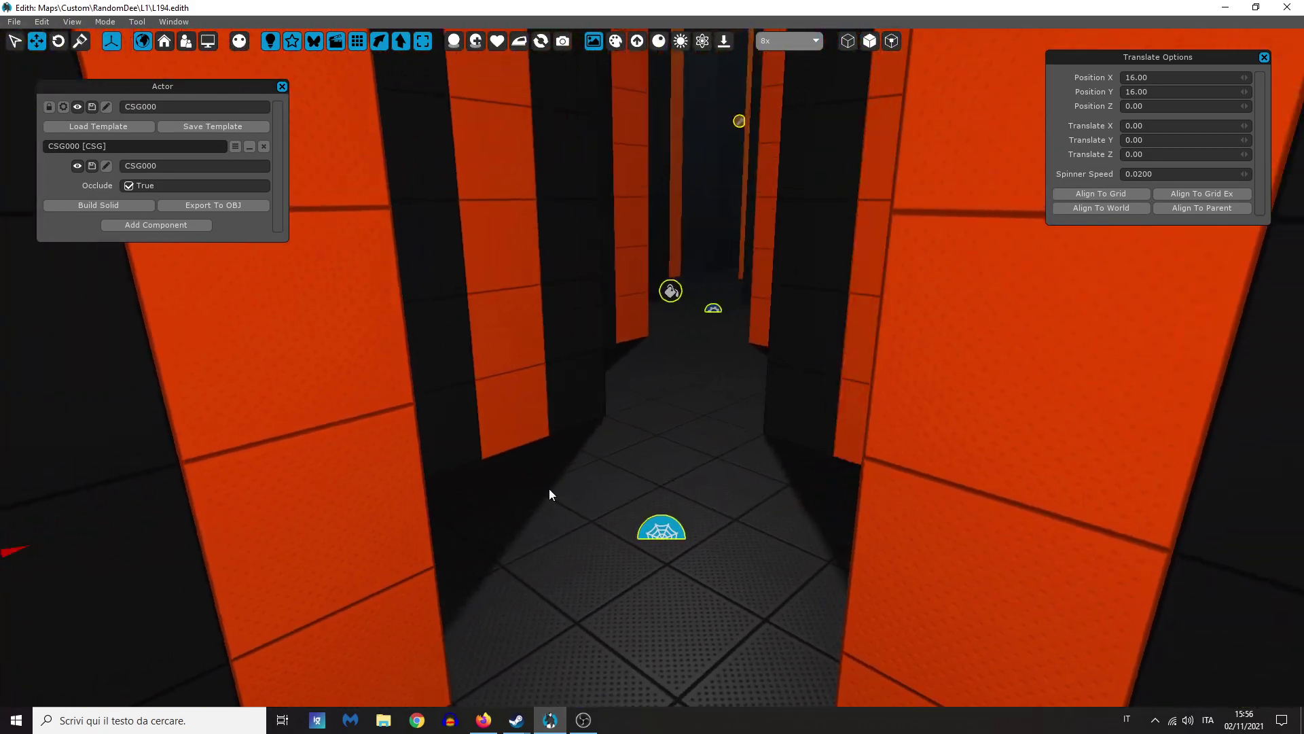
key("ctrl+s")
key("Return")
key("F5")
key("Return")
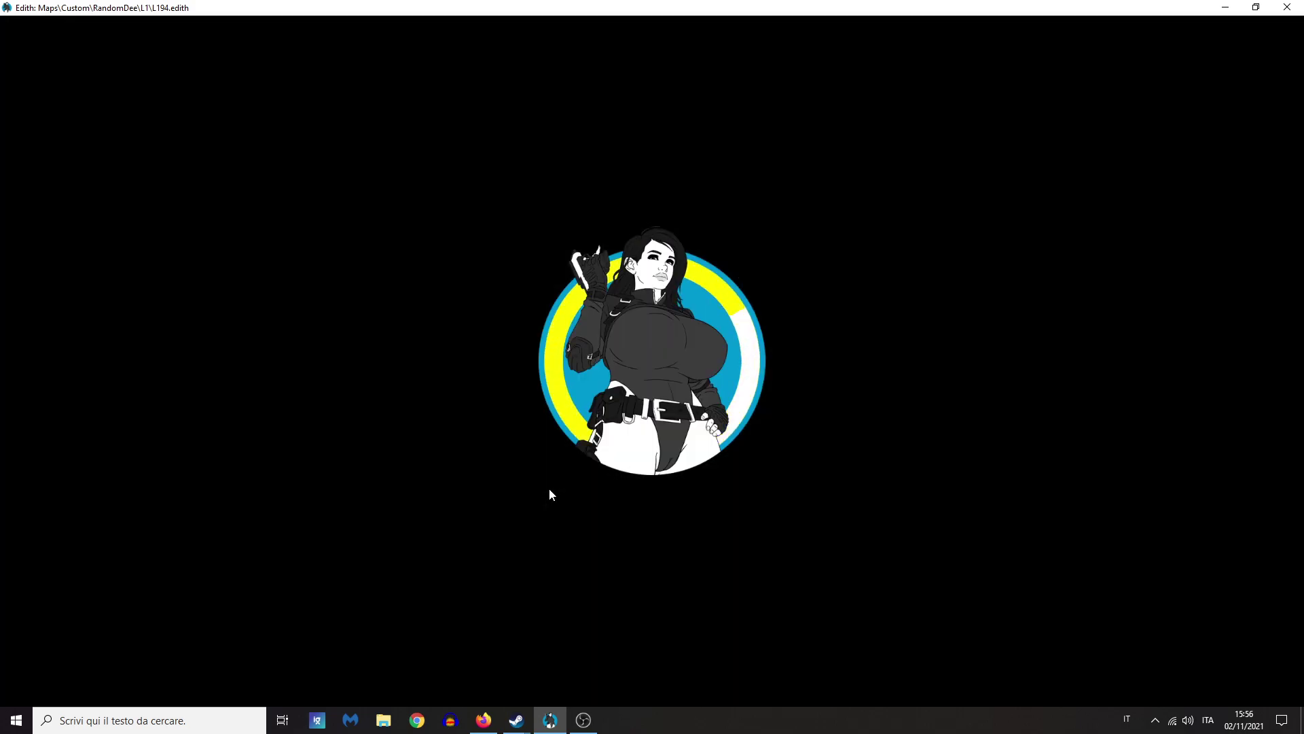
key("Tab")
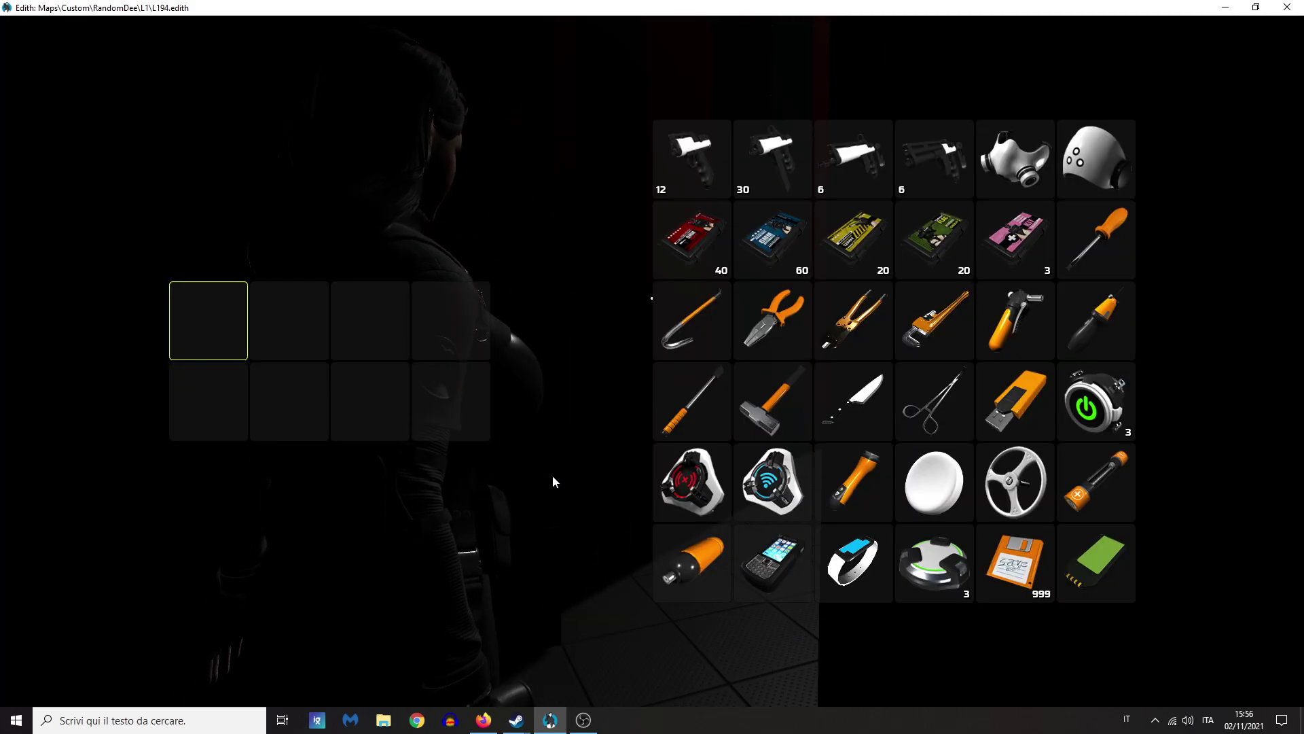
Step: Take the fourth gun and the green ammo pack from the playtest inventory and ready the gun
left_click(961, 175)
left_click(938, 234)
key("Tab")
key("1")
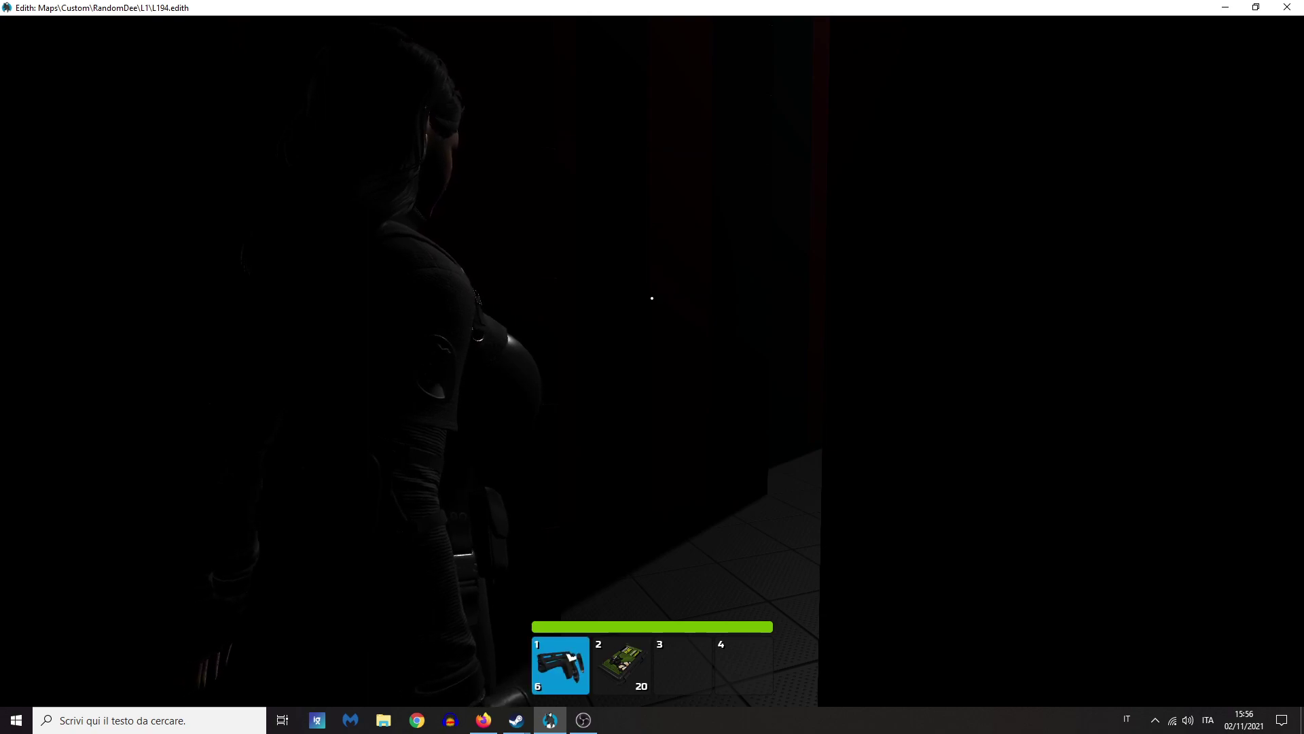
Step: Walk the character through the dark corridor past the grates and shoot at the approaching Slashy bot
key("w")
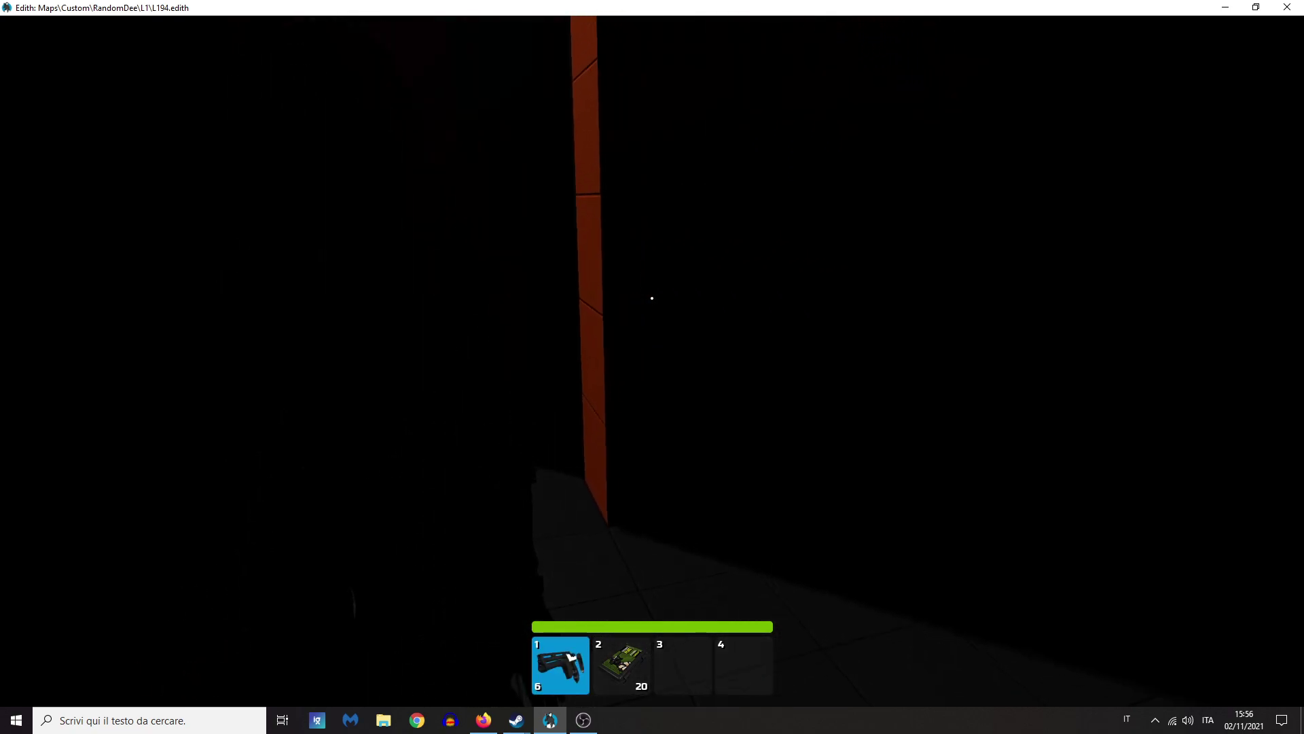
key("w")
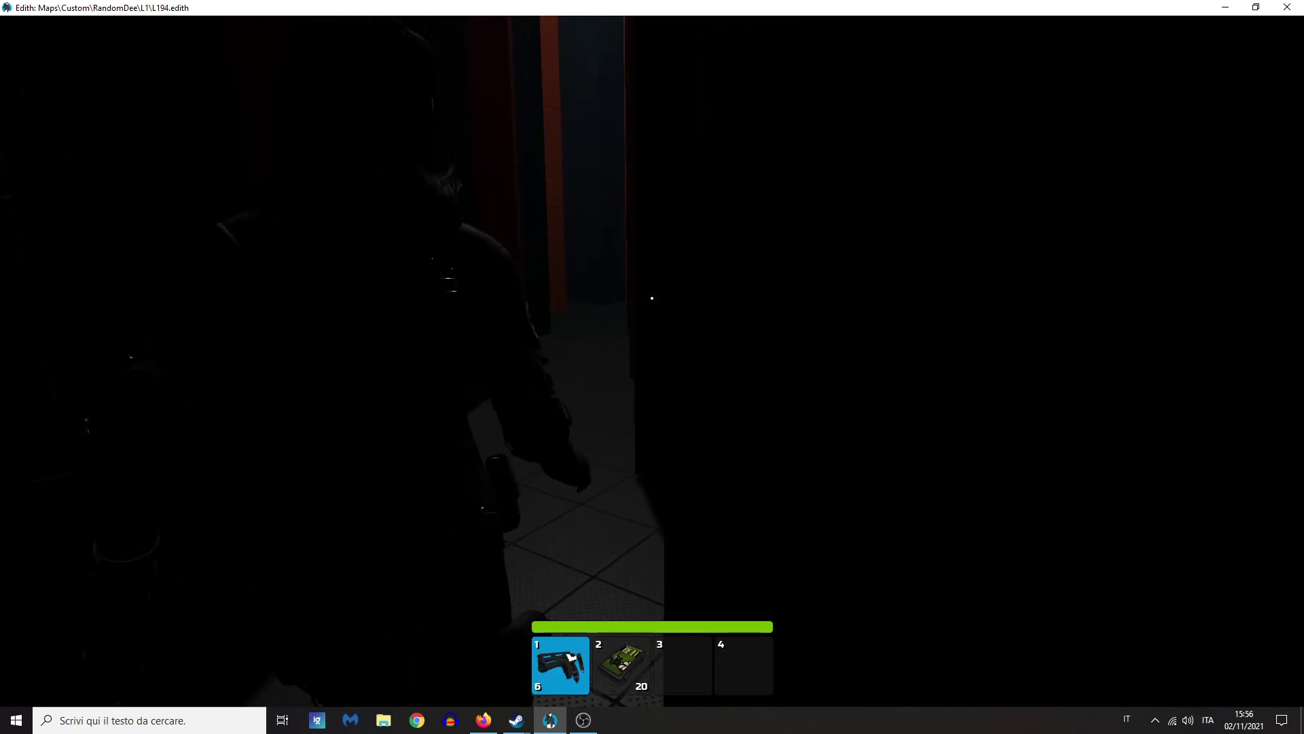
key("w")
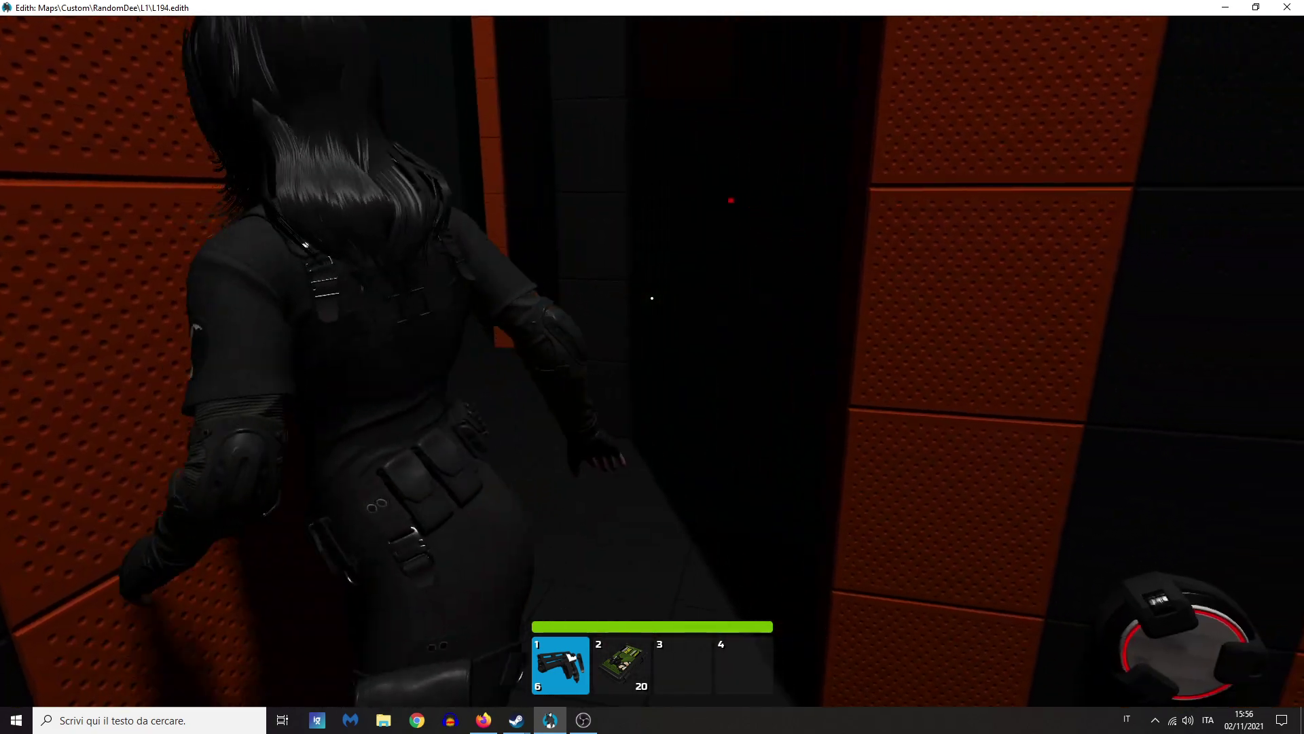
key("w")
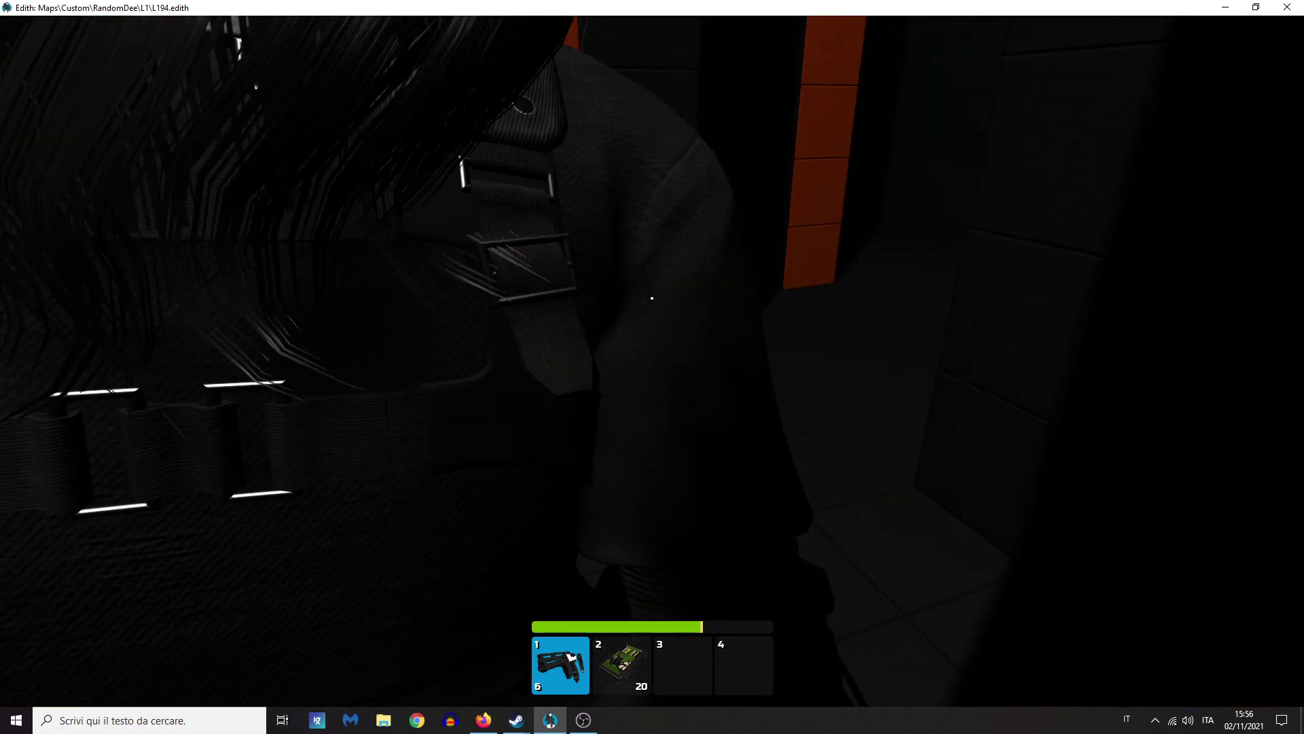
key("w")
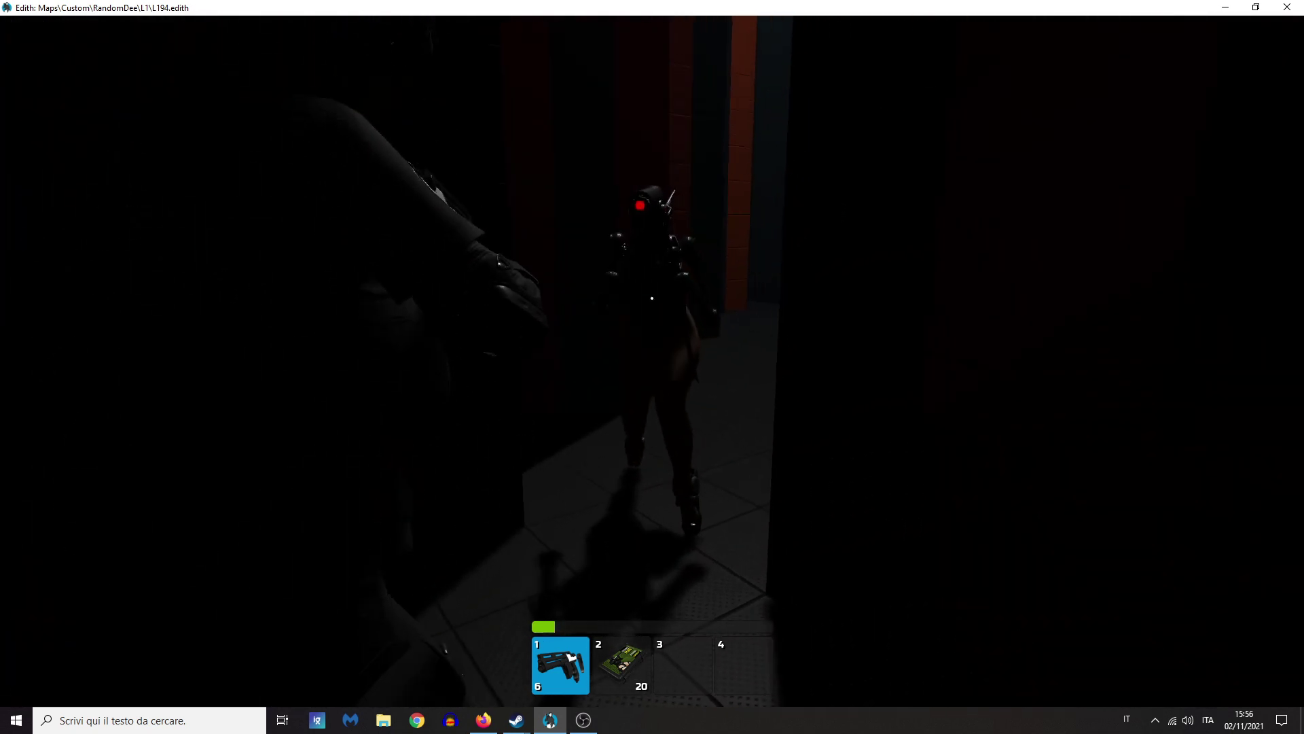
left_click(652, 297)
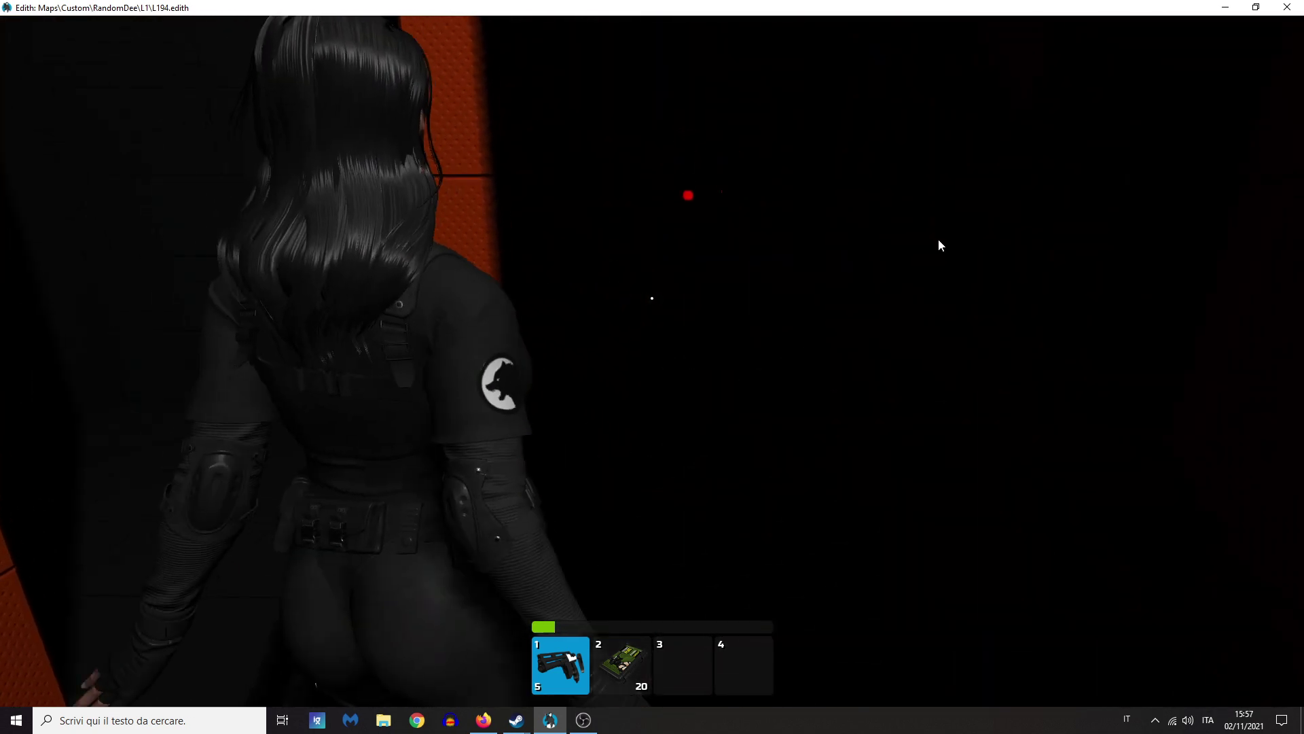
Step: Equip the night-vision helmet, approach the caged bot to test its grate, and end the playtest
key("Tab")
left_click(1087, 155)
key("Tab")
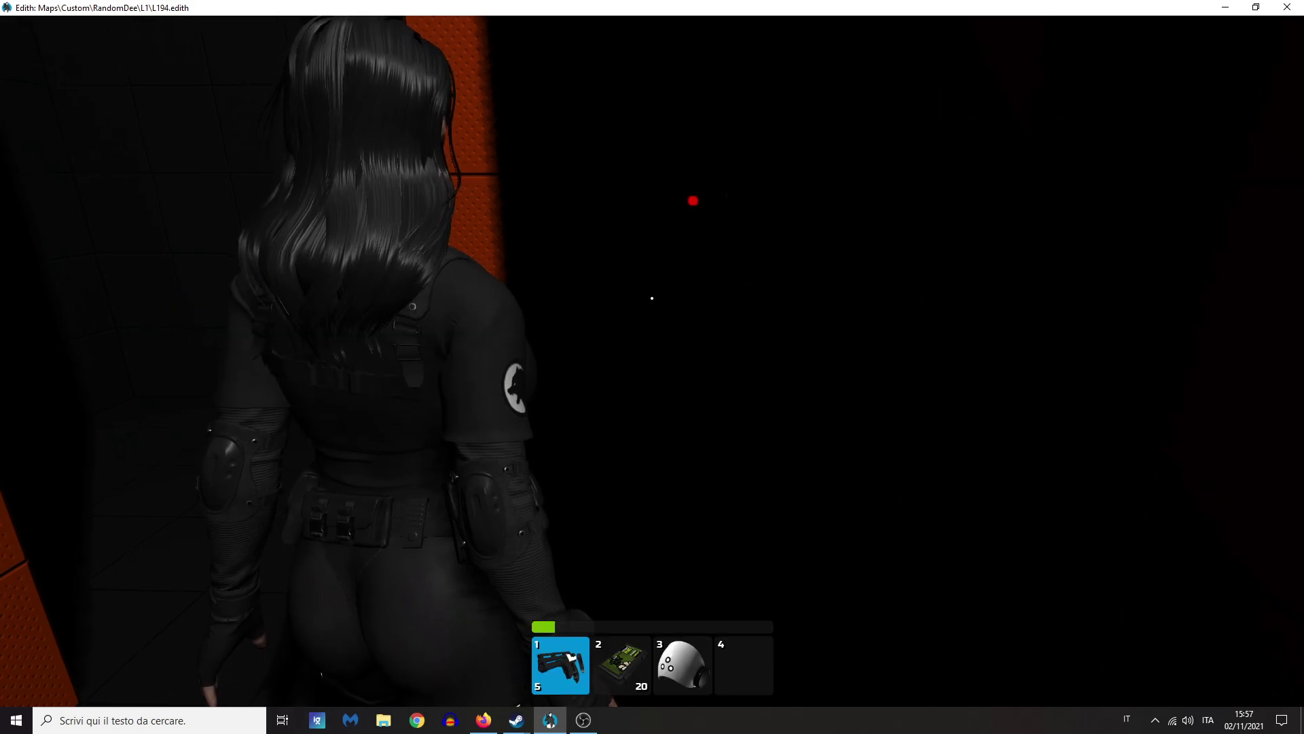
key("3")
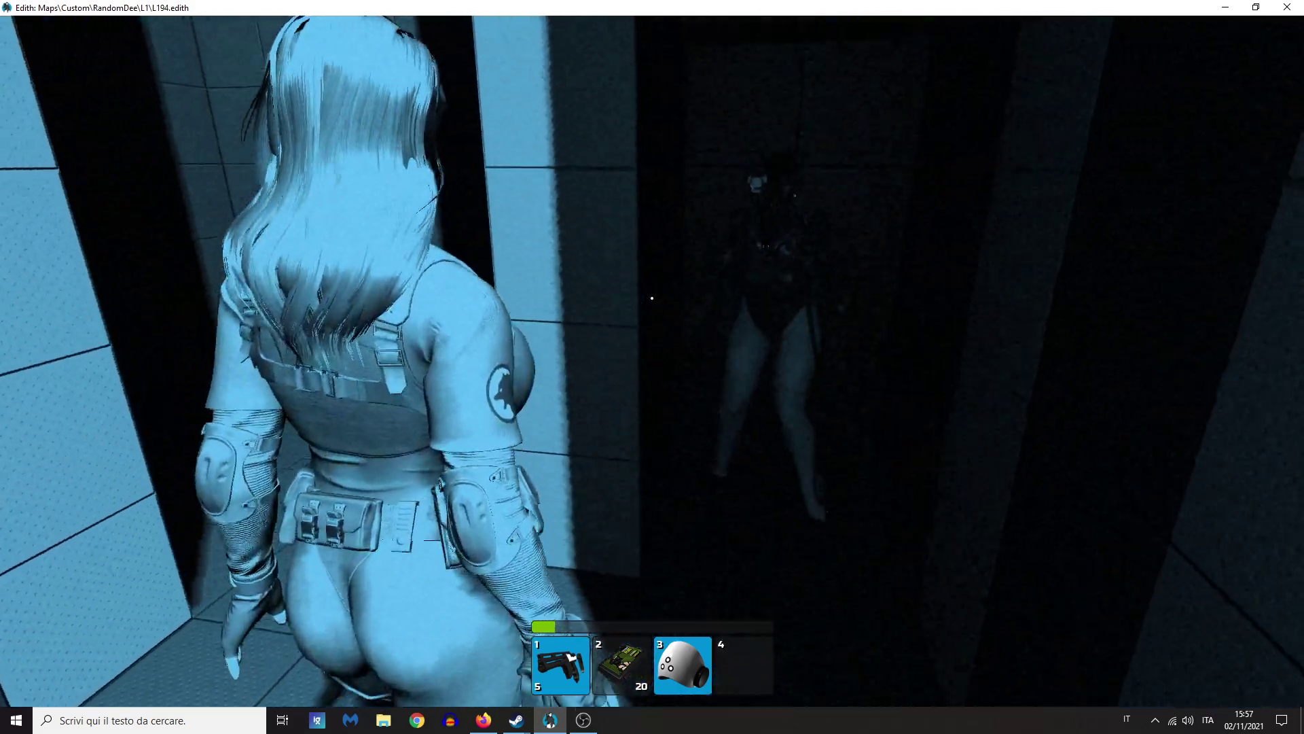
key("d")
key("w")
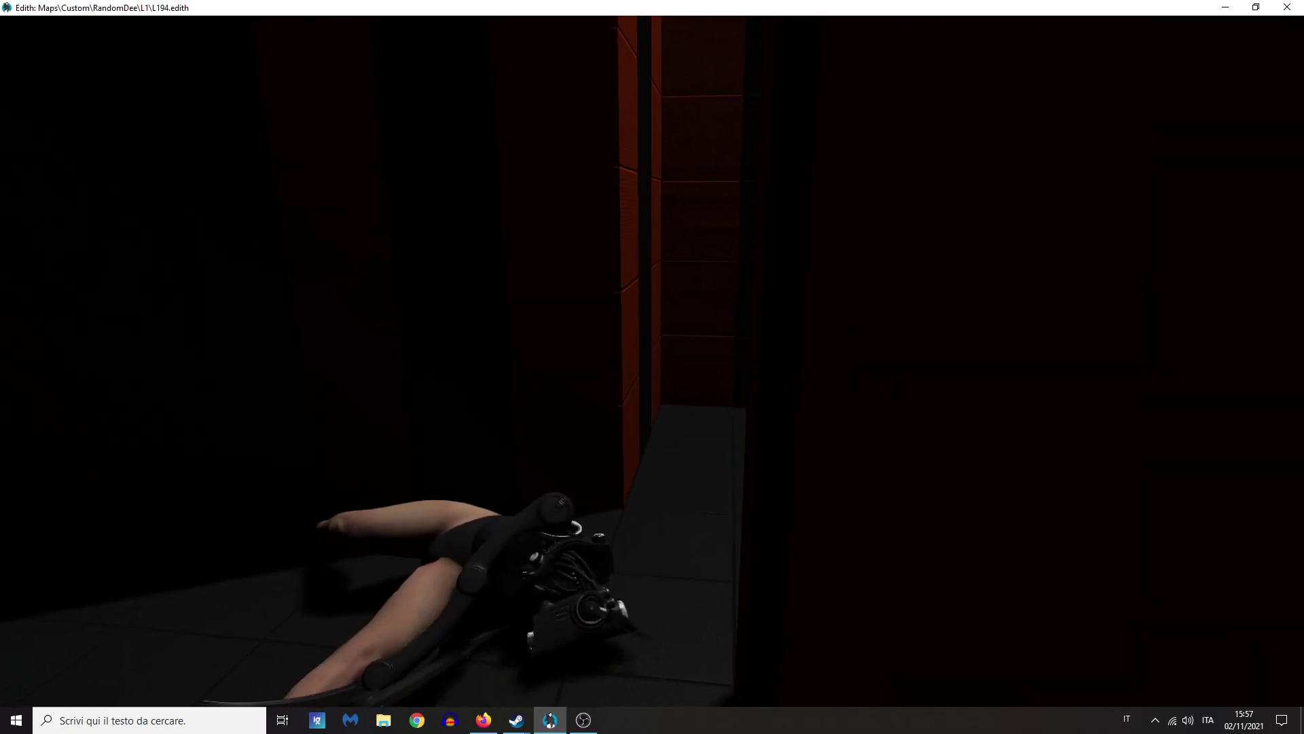
left_click(378, 333)
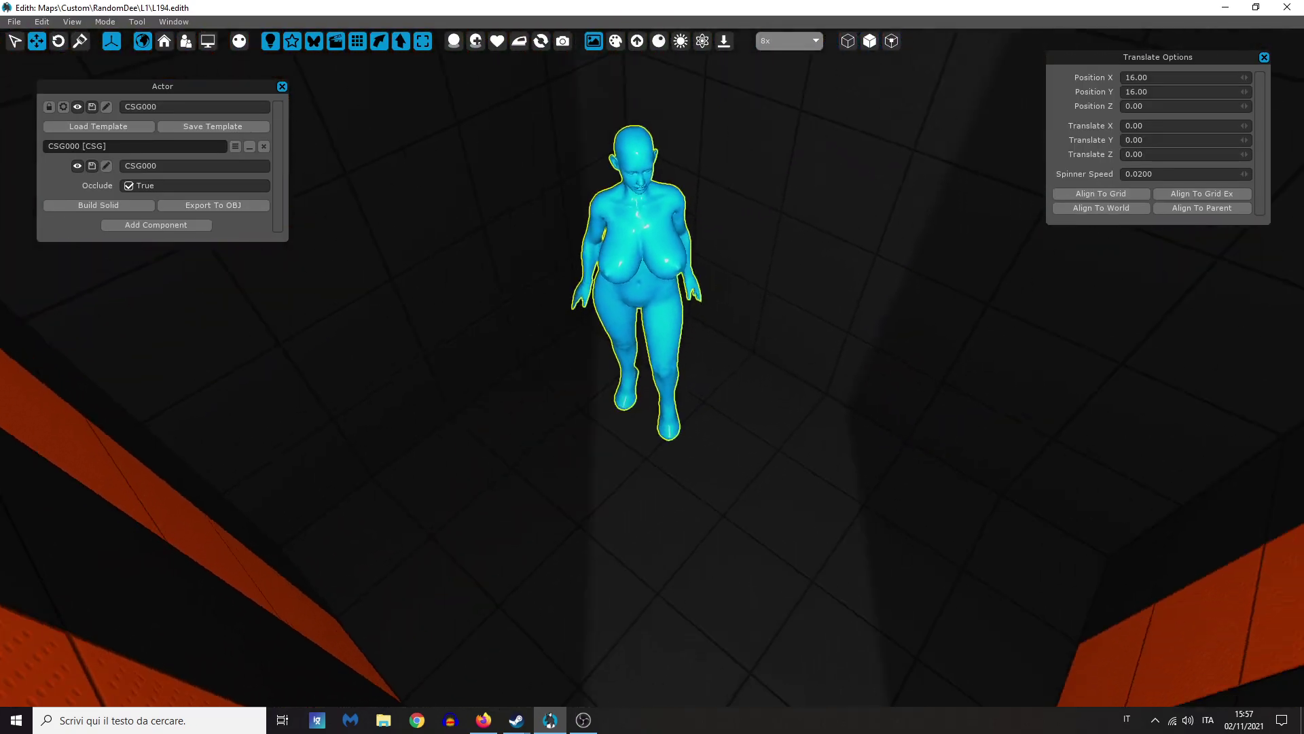
Step: Compare NavMesh011's coloured Stop areas with the grates standing over them, checking the name of the grate at the red area
right_click_drag(652, 366, 910, 458)
left_click(810, 500)
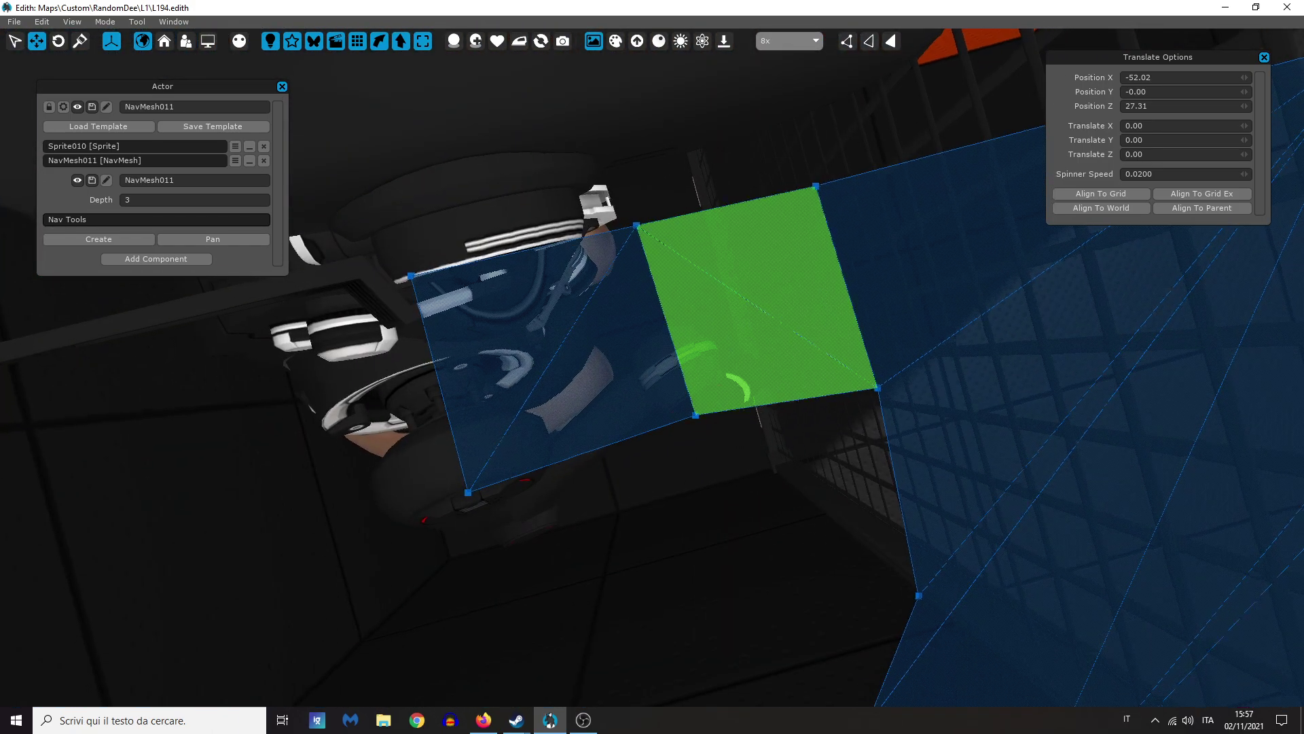
left_click(577, 541)
right_click_drag(722, 428, 1005, 462)
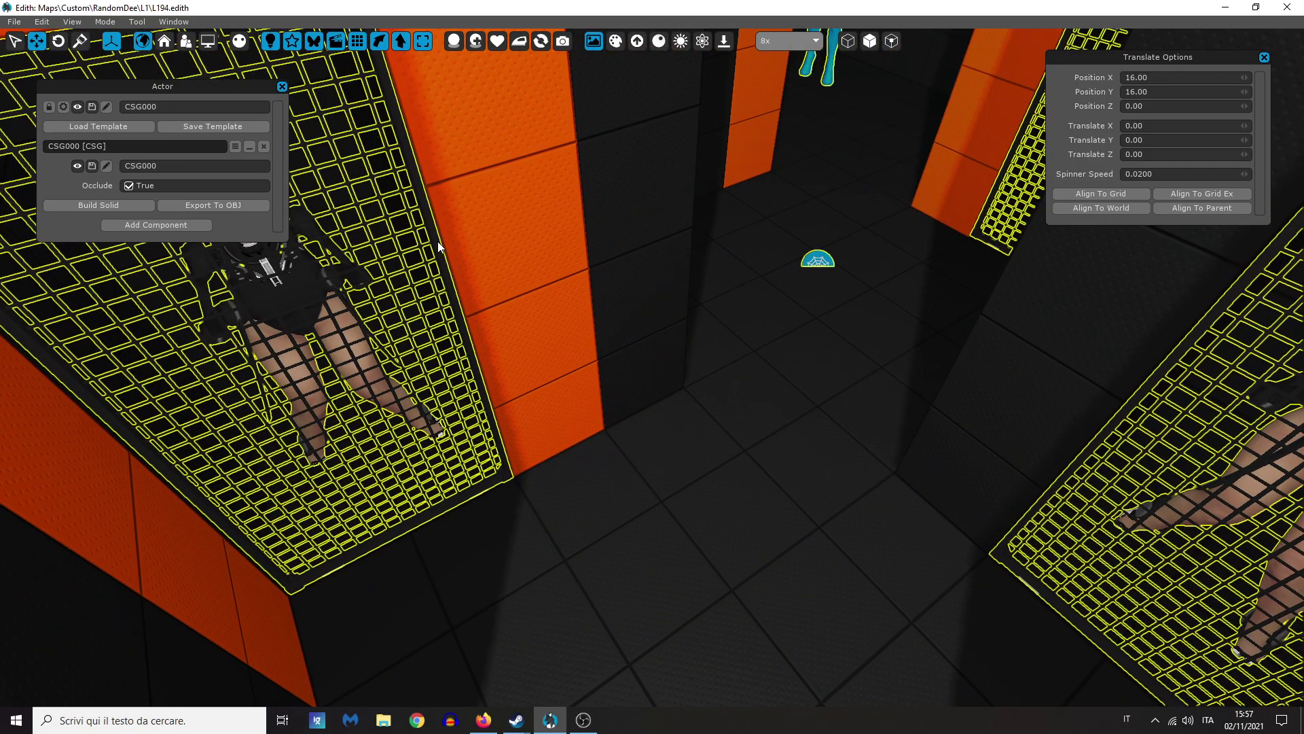
left_click(440, 245)
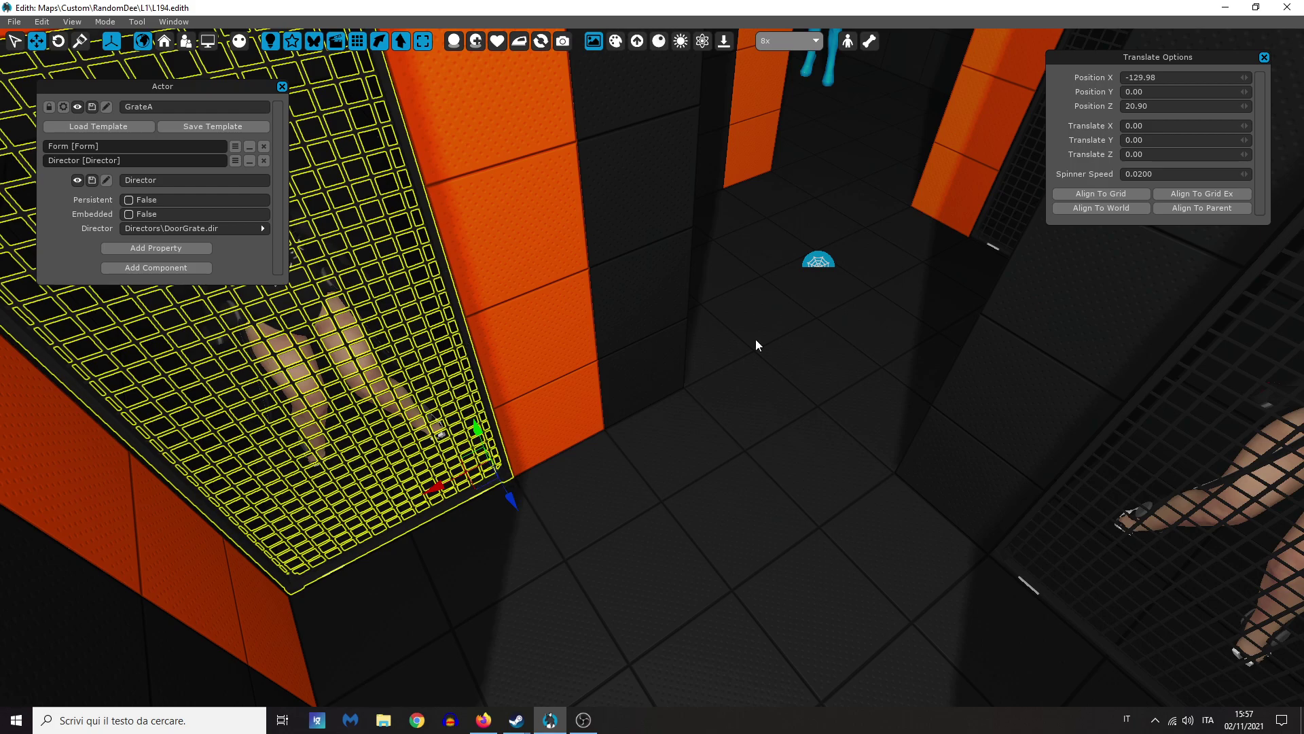
right_click_drag(711, 369, 935, 417)
left_click(939, 403)
left_click(746, 155)
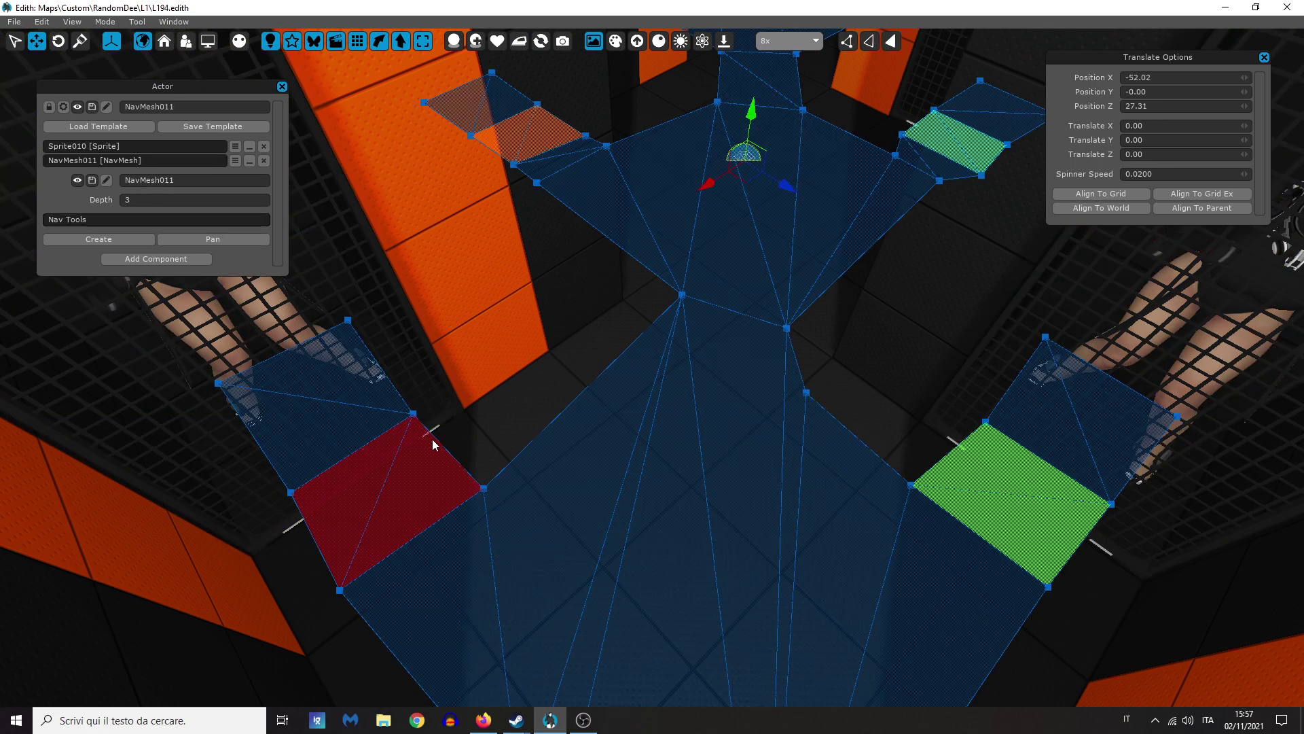
Step: Review NavMesh011's Stop state names and colours against the orange and teal areas by the far cages
right_click_drag(442, 373, 657, 187)
key("w")
key("s")
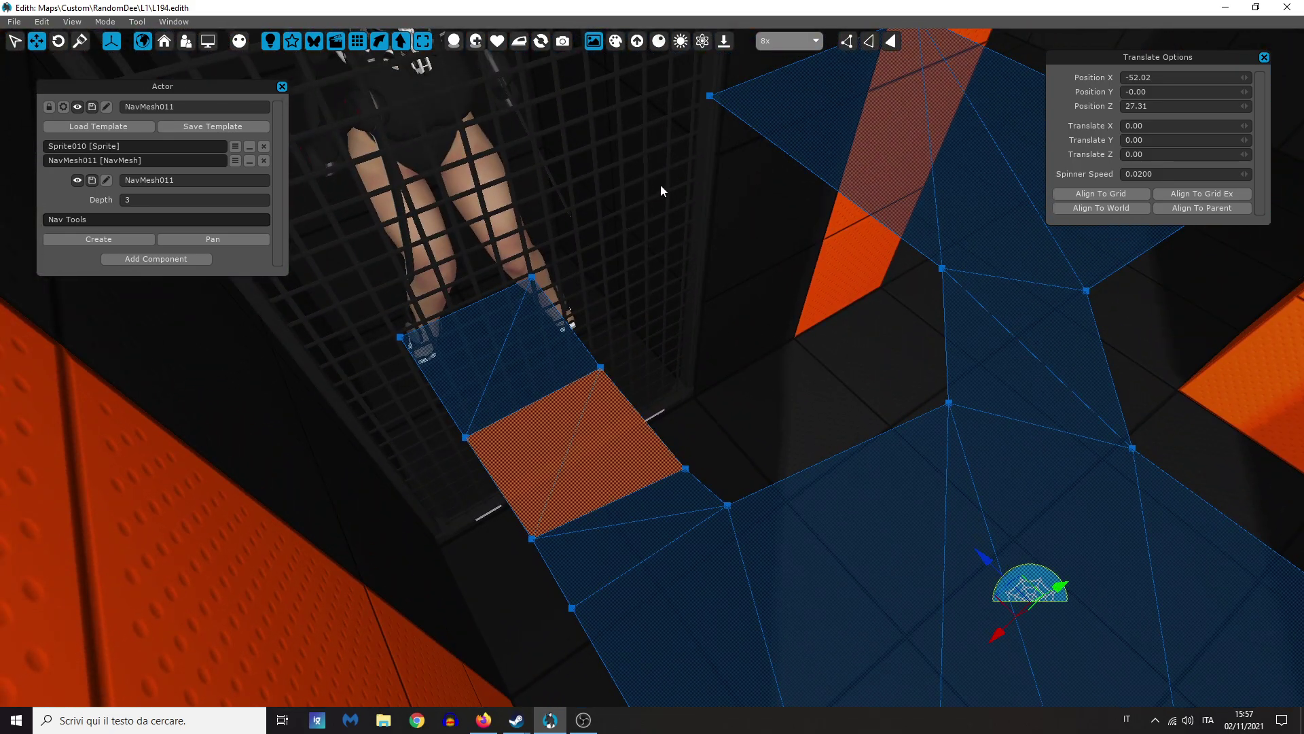
left_click(613, 442)
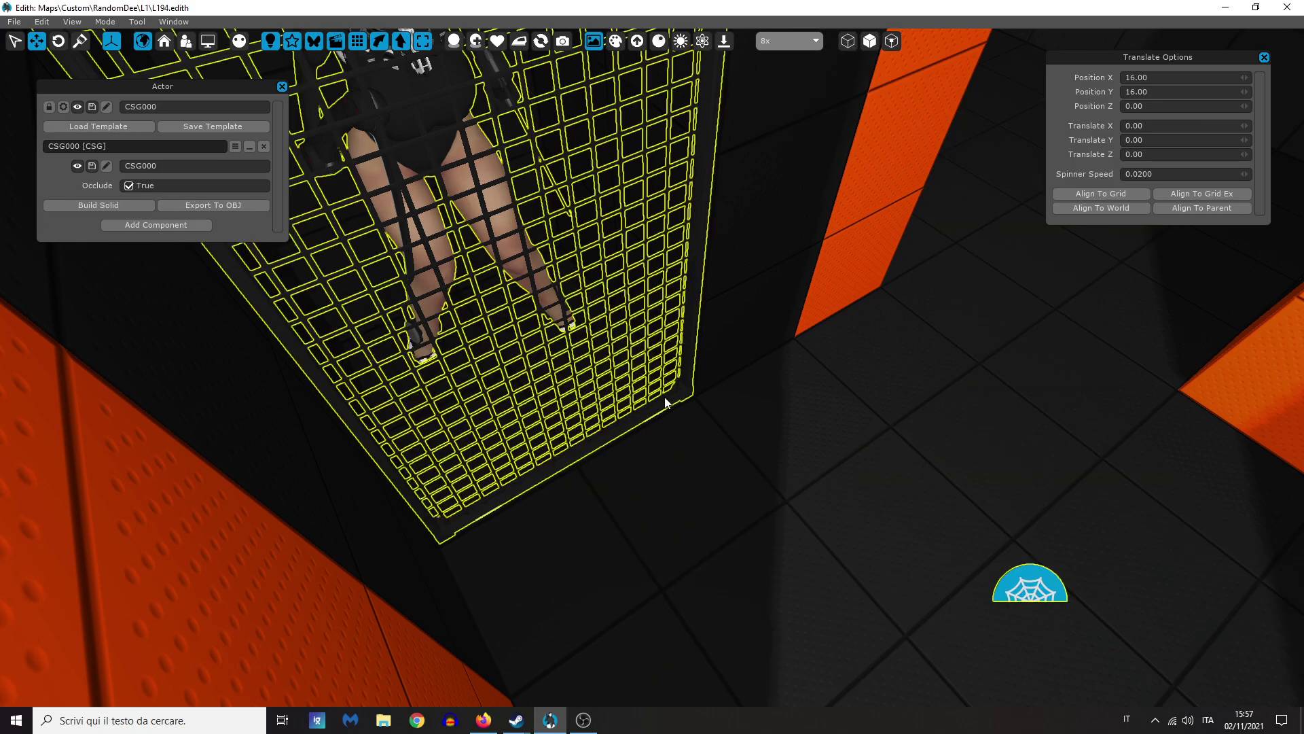
left_click(1072, 601)
left_click(892, 41)
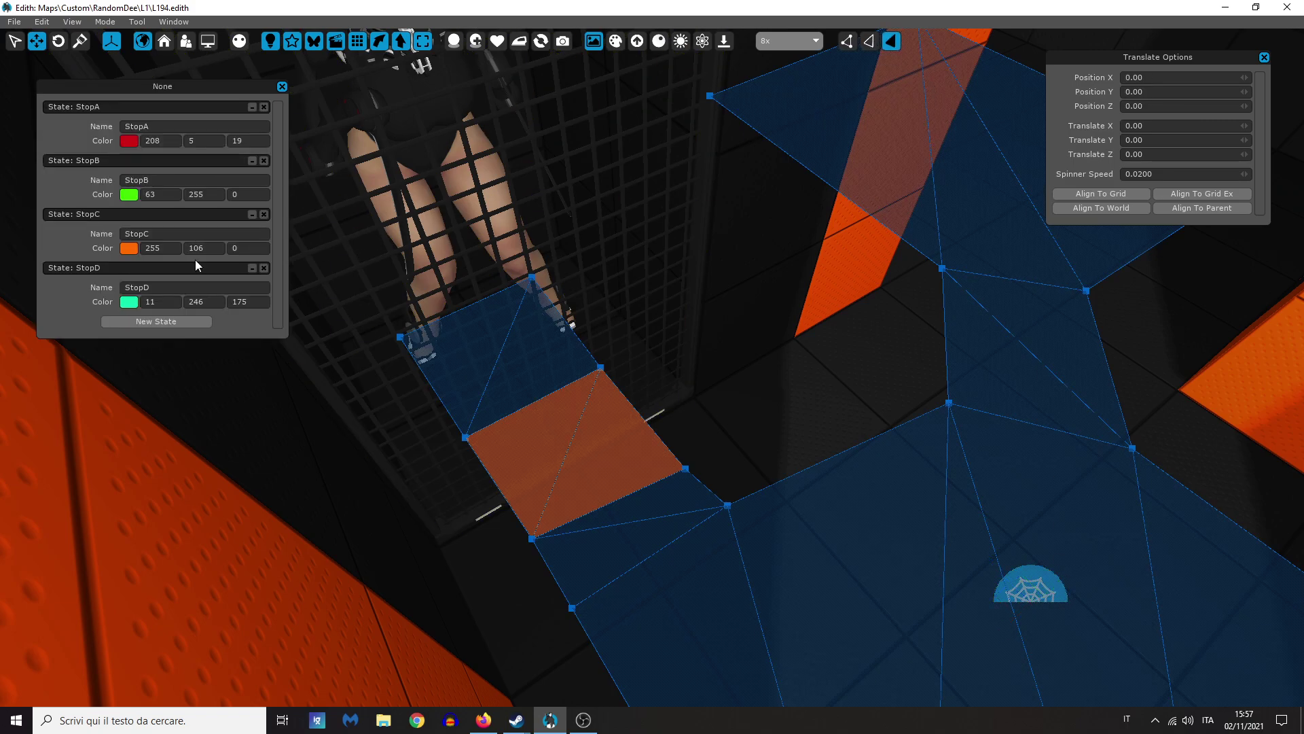
right_click_drag(381, 321, 782, 375)
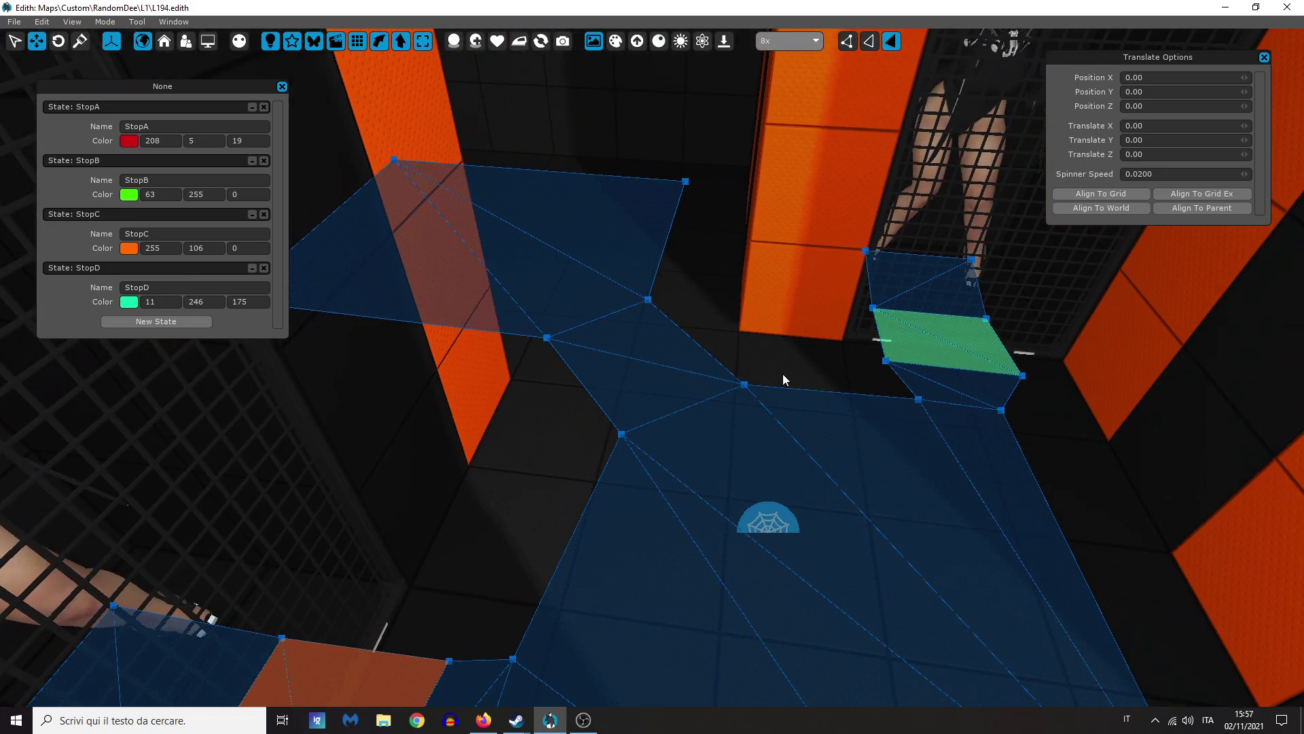
key("Escape")
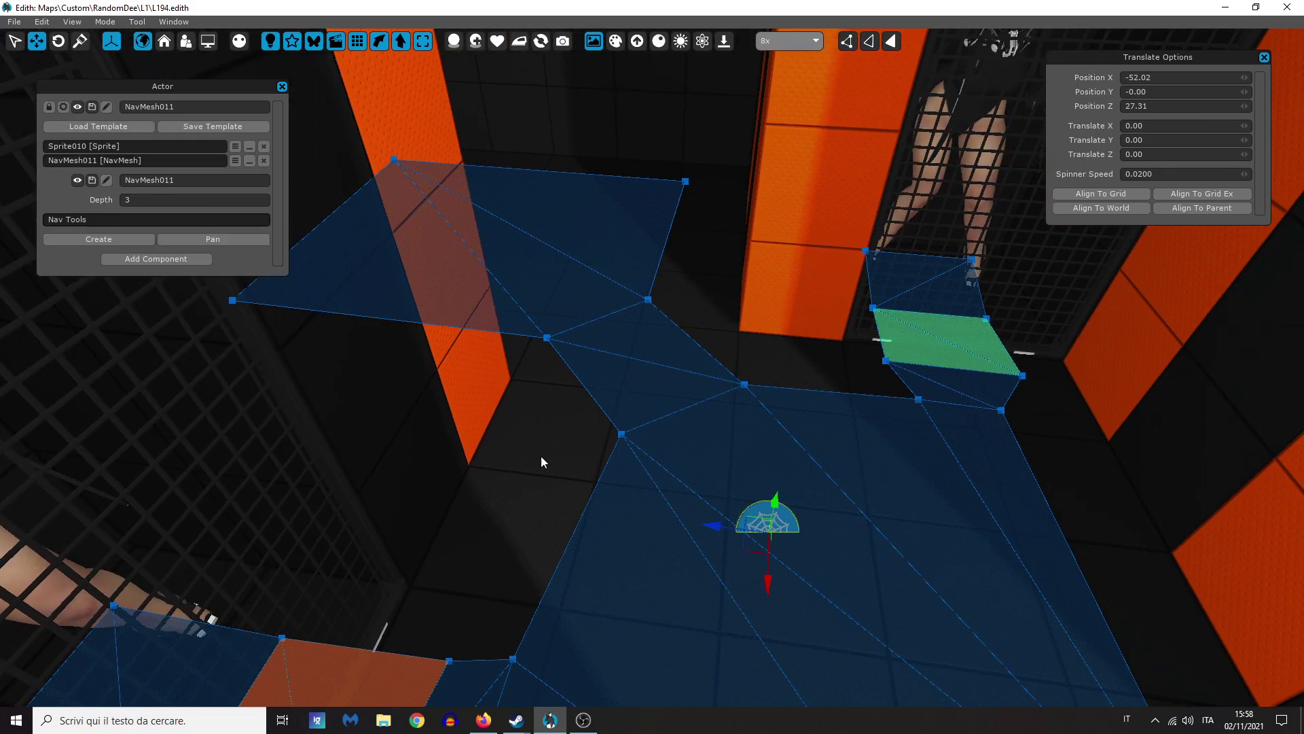
Step: Check the names of the grate actors at the orange and teal Stop areas
left_click(502, 479)
right_click_drag(503, 479, 492, 472)
left_click(472, 456)
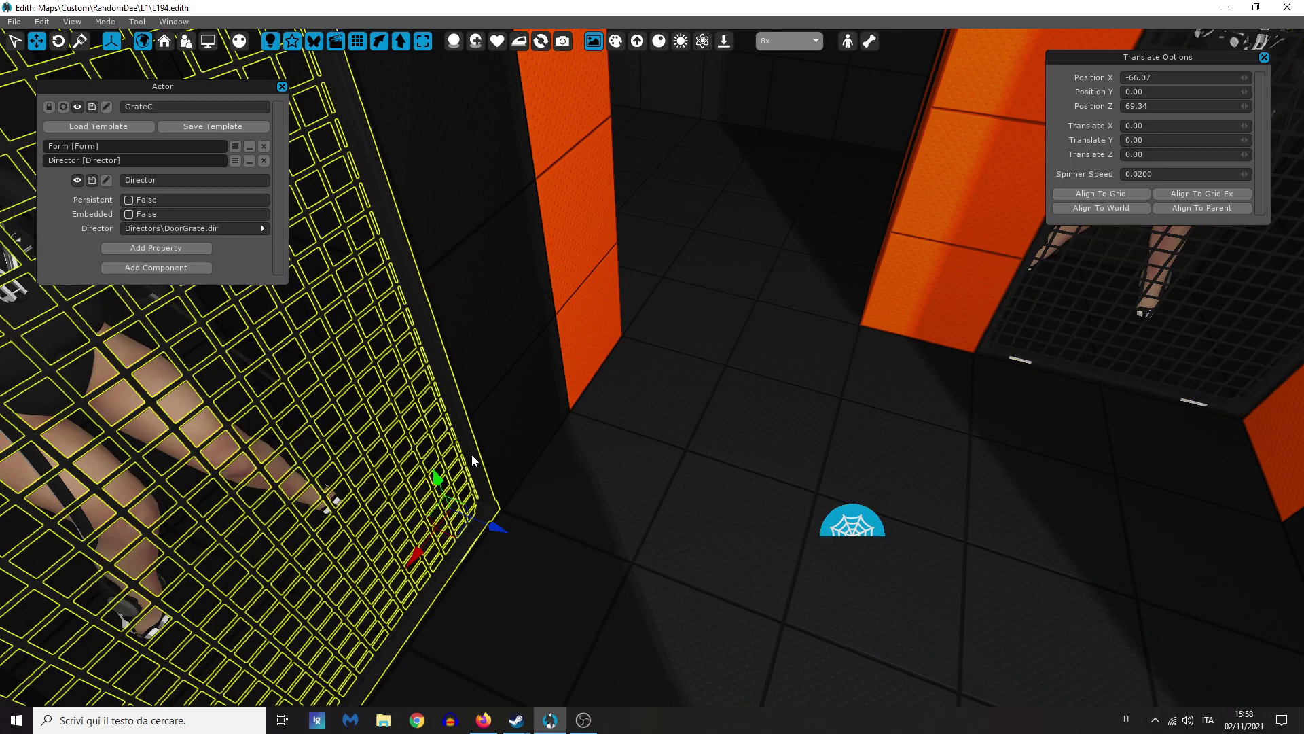
right_click_drag(473, 438, 474, 436)
left_click(709, 356)
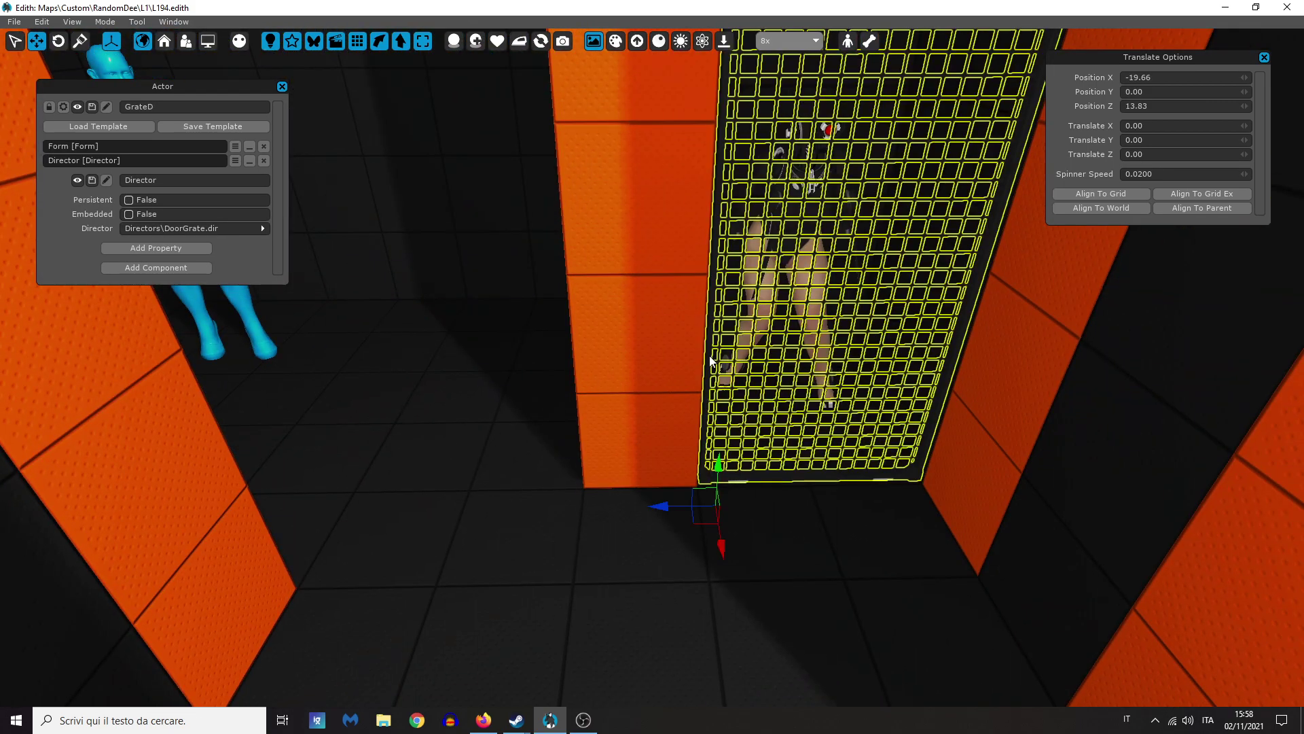
Step: Open the scene graph and move the fourth Block's bTrue node slightly closer to its Block
right_click_drag(467, 503, 462, 512)
key("g")
scroll(622, 488, "up", 5)
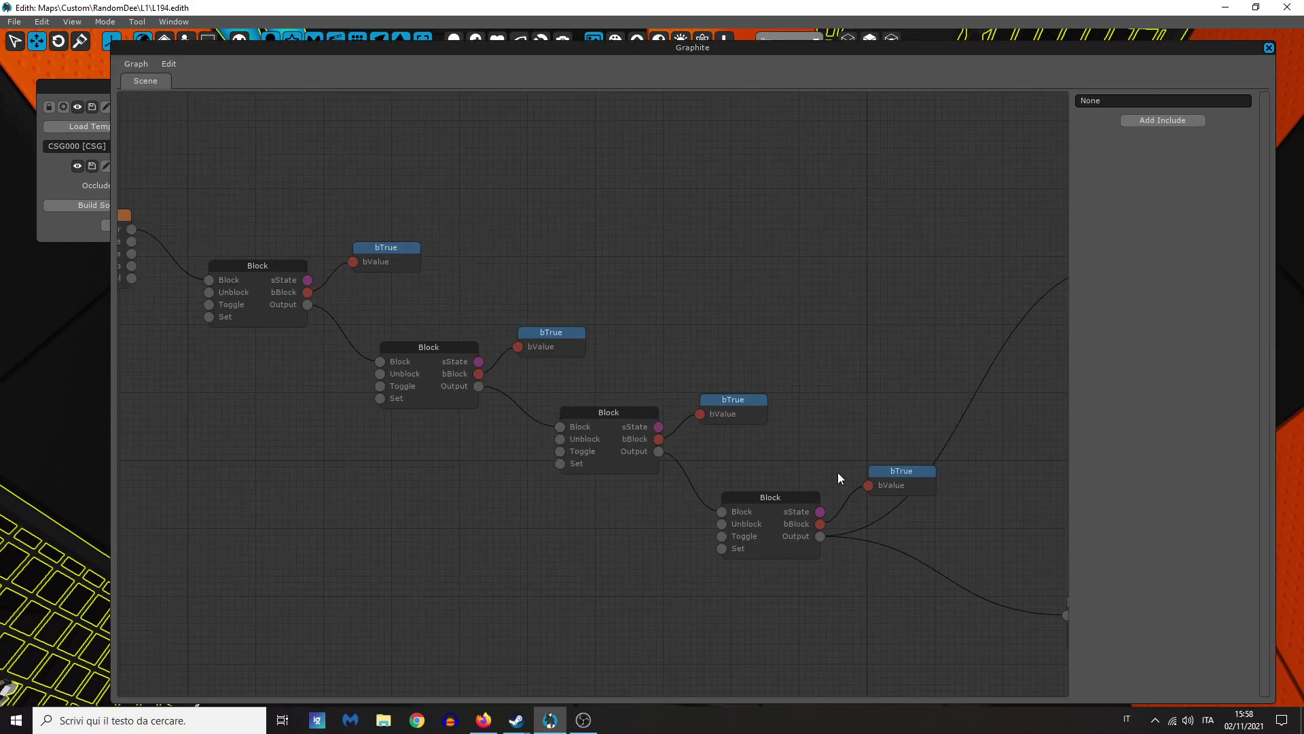
left_click_drag(891, 486, 878, 493)
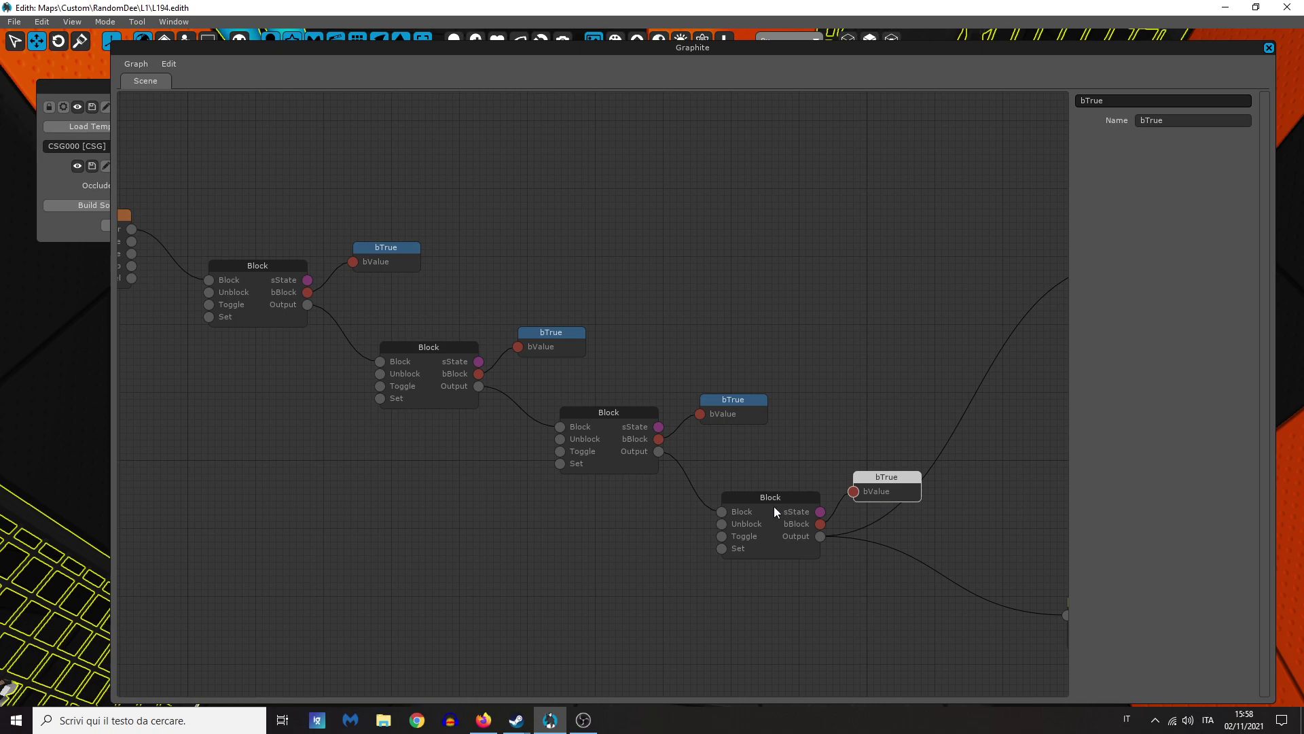
Step: Correct the Target of the GrateC locator in the upper branch to match its name and the StopC Block
scroll(748, 509, "down", 2)
middle_click_drag(721, 516, 329, 510)
scroll(700, 437, "up", 2)
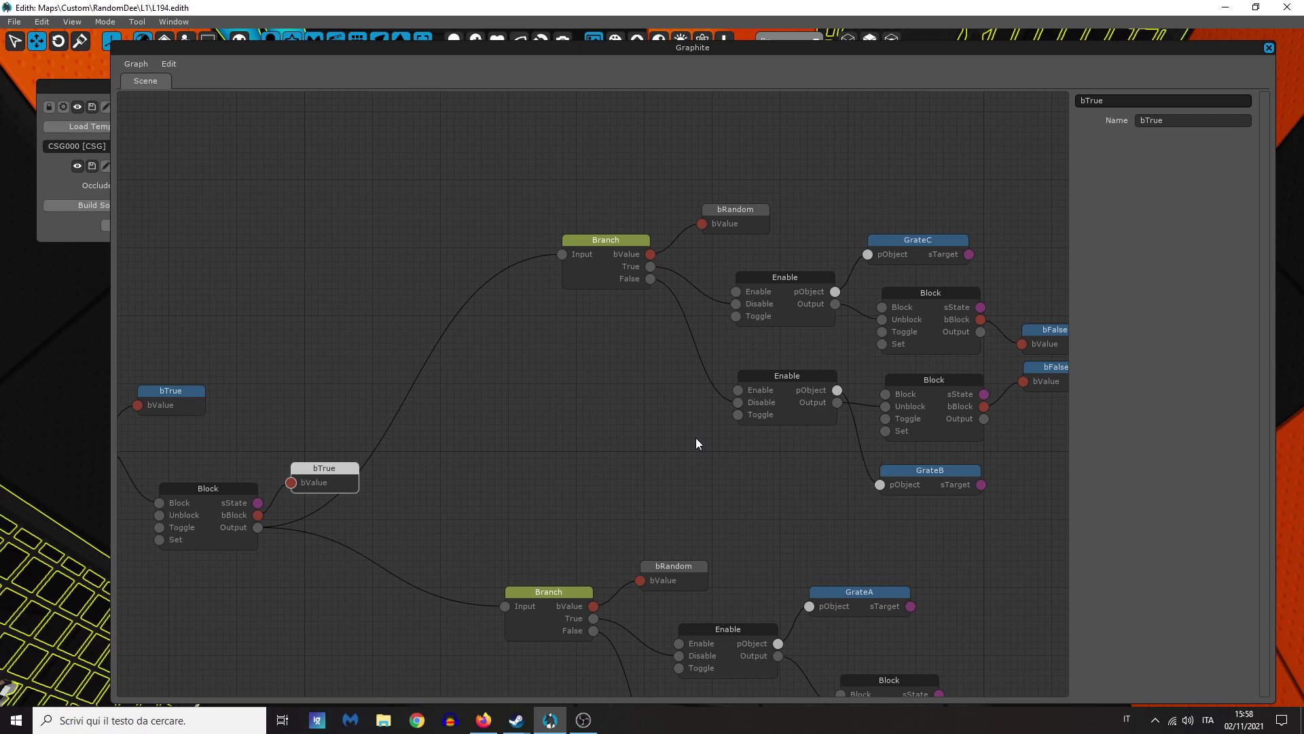
middle_click_drag(696, 444, 537, 420)
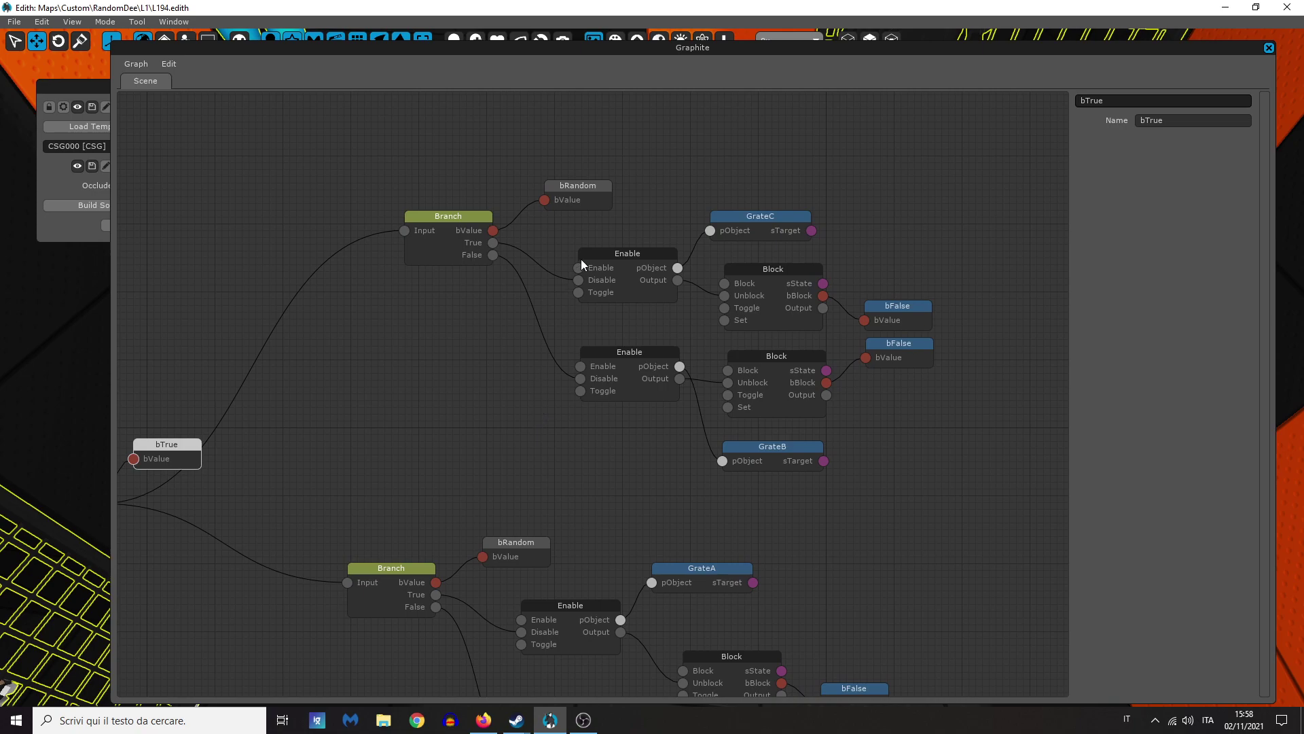
left_click(792, 270)
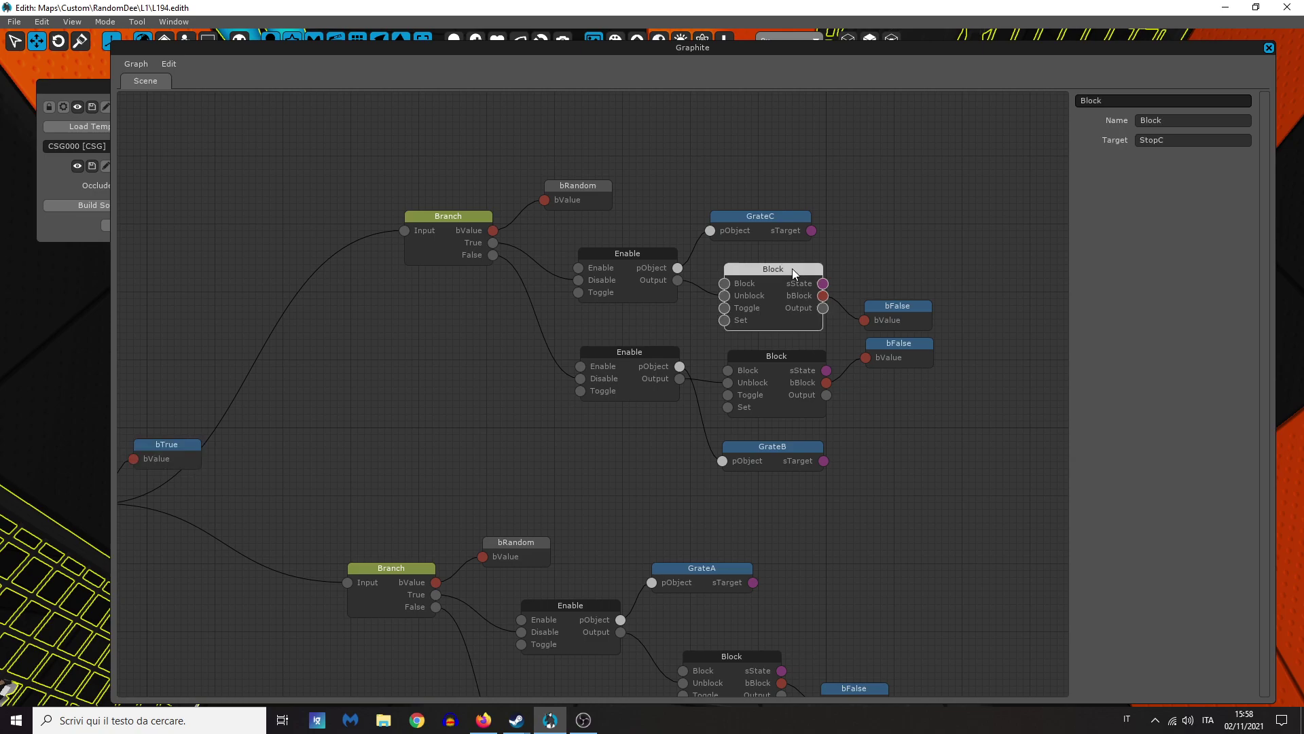
left_click(763, 221)
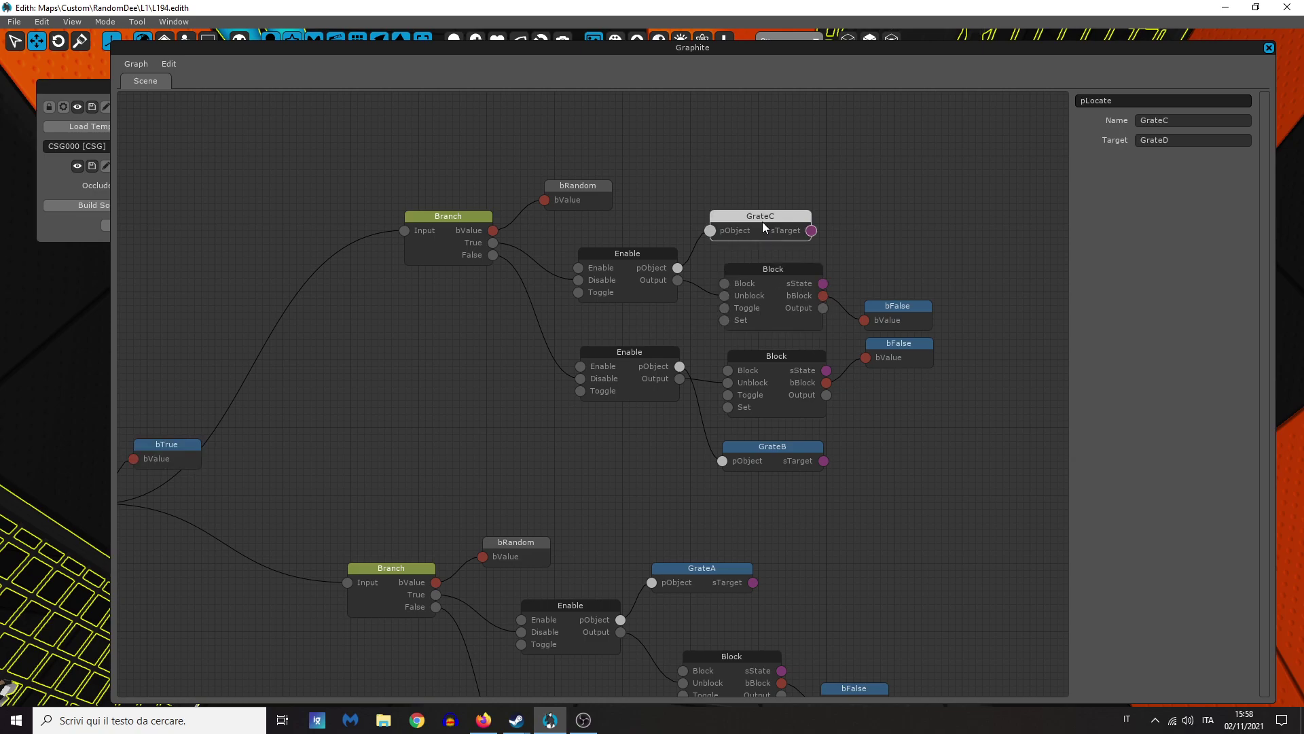
left_click(1192, 140)
left_click(997, 331)
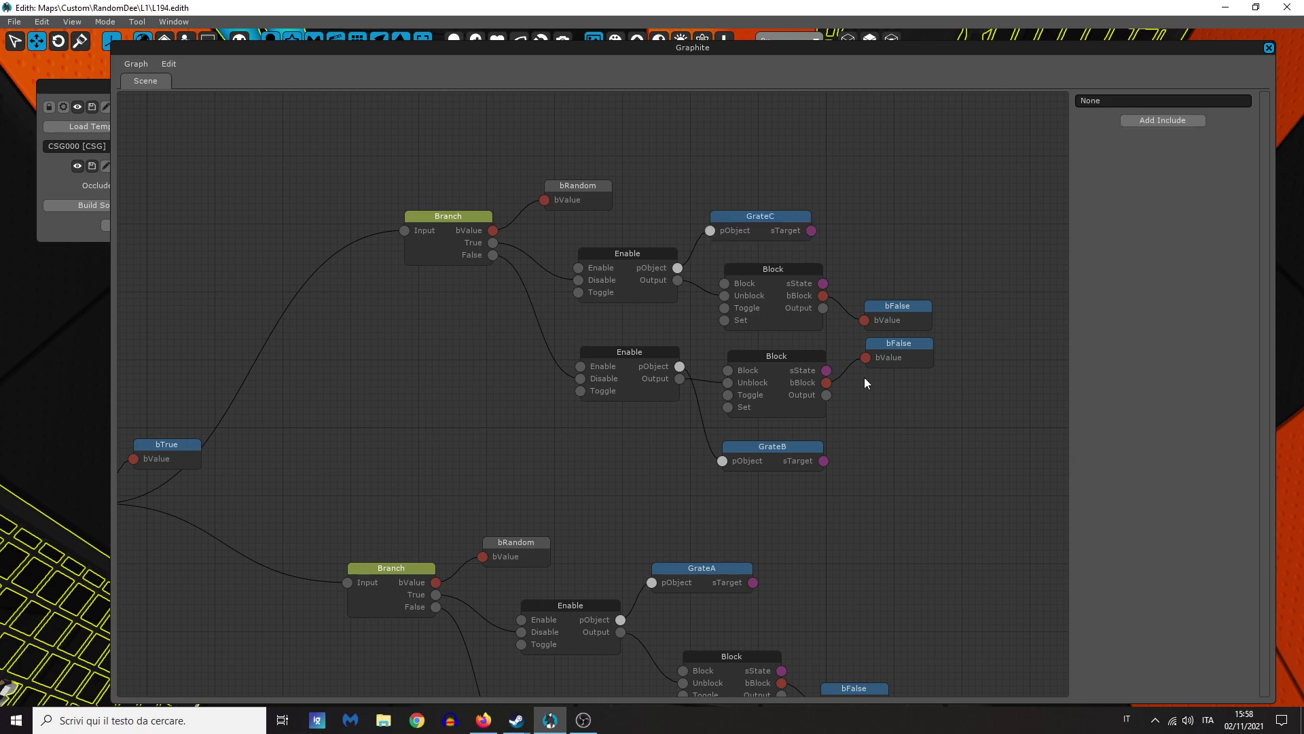
Step: Rename the locator paired with the StopD Block to GrateD and set its Target to match
left_click(805, 357)
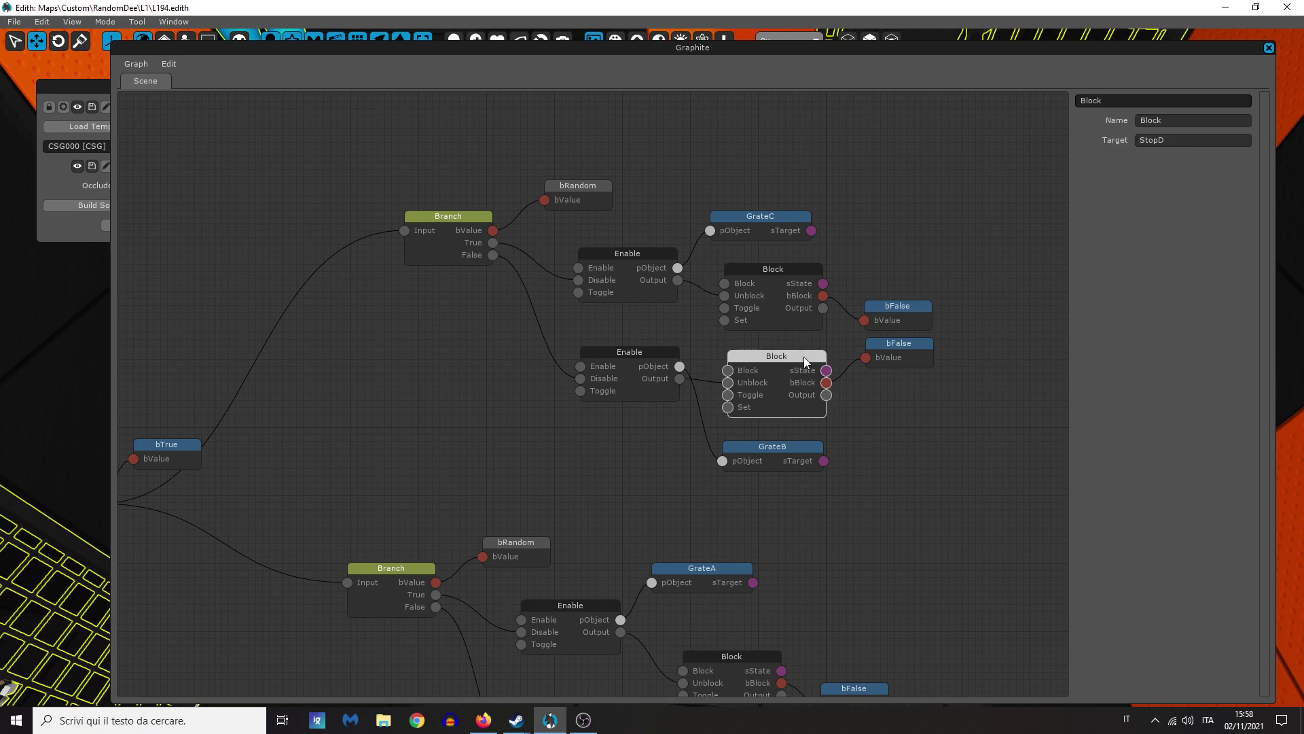
left_click(787, 447)
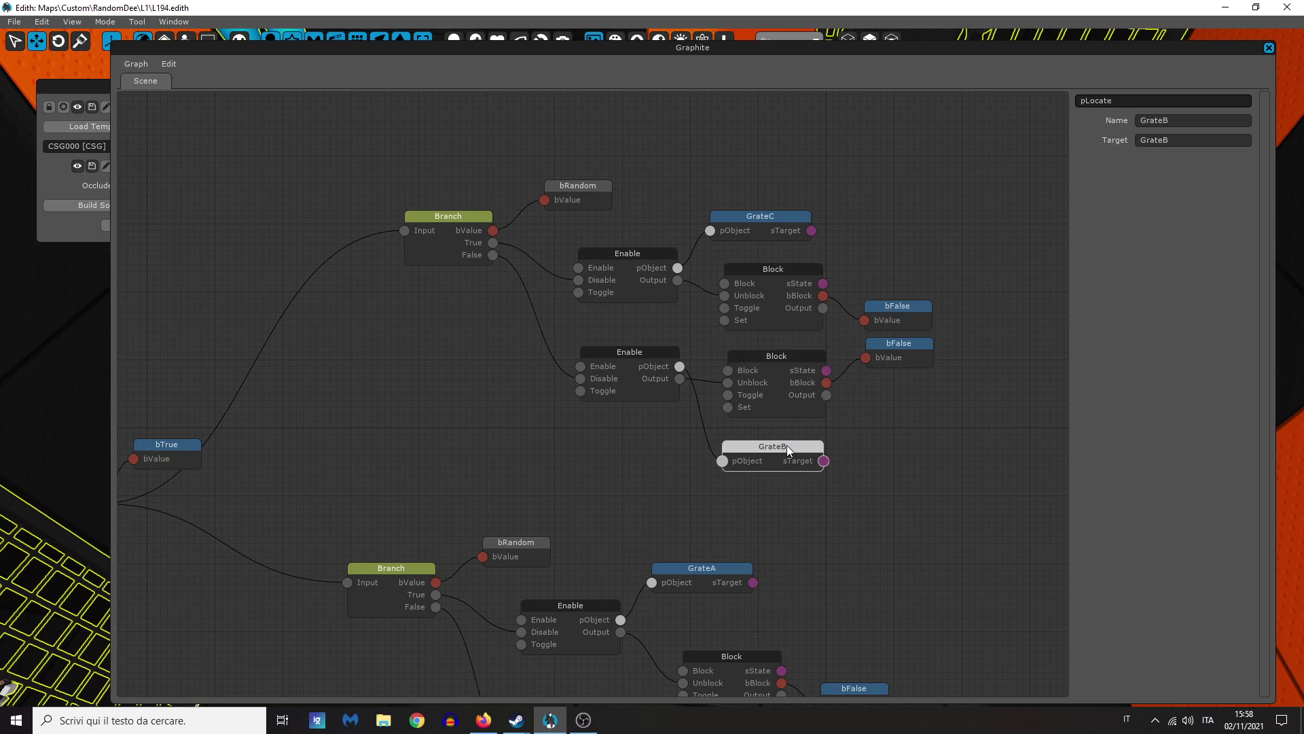
left_click(1183, 123)
key("Tab")
left_click(877, 442)
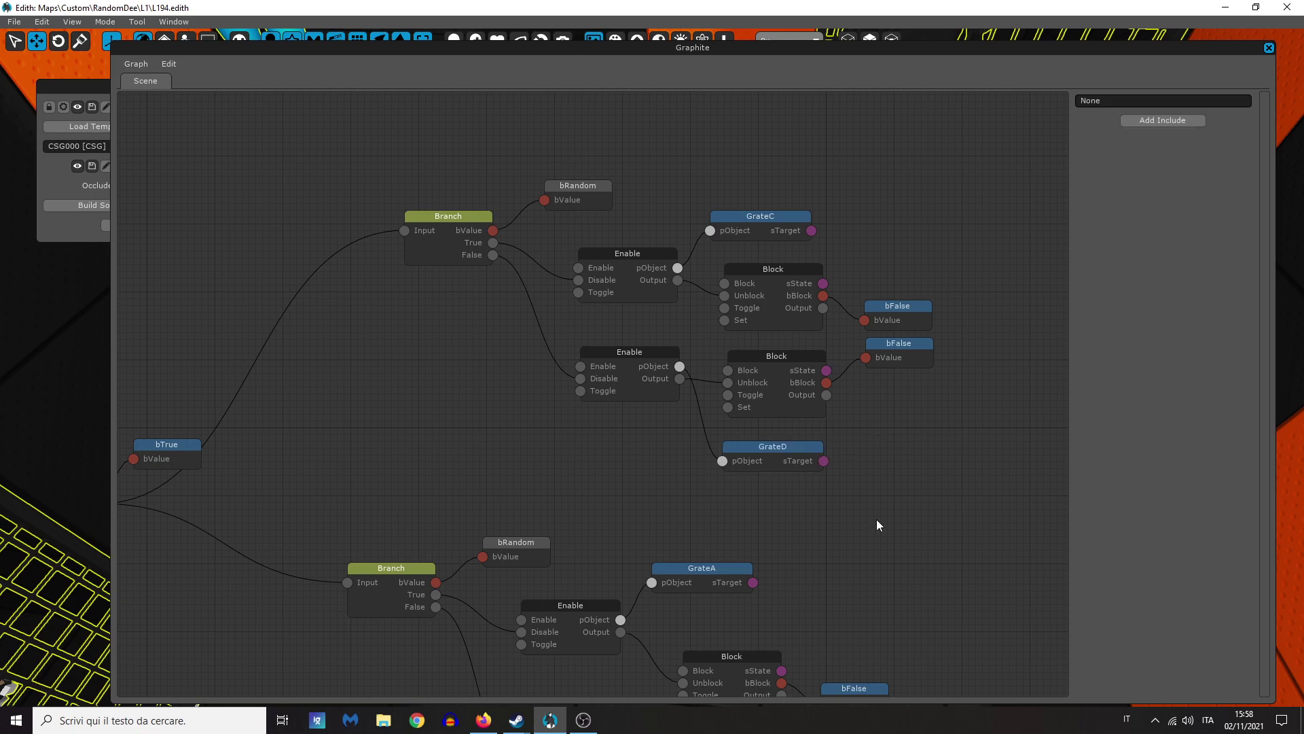
Step: Check the Stop targets of the two Blocks in the GrateA and GrateB branch and return to the scene view
middle_click_drag(877, 519, 830, 244)
middle_click_drag(724, 262, 700, 311)
left_click(681, 413)
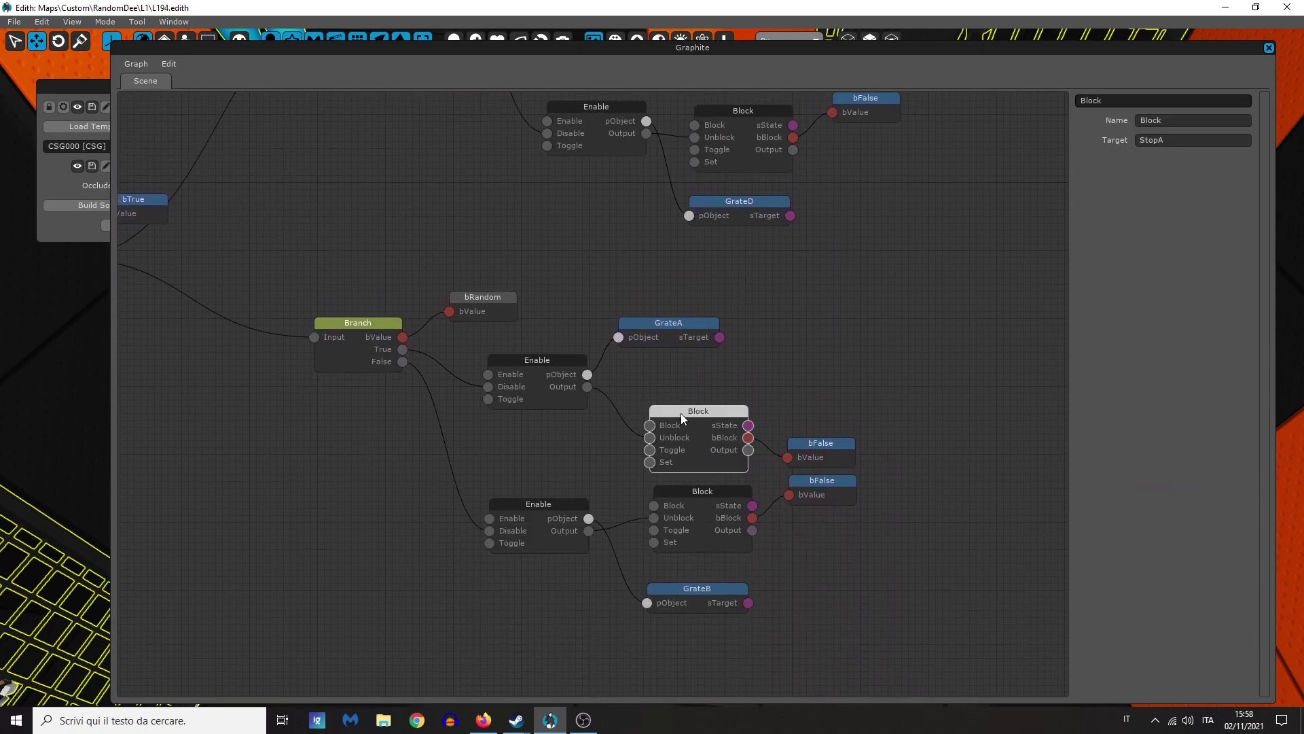
left_click(708, 501)
left_click(711, 430)
left_click(713, 508)
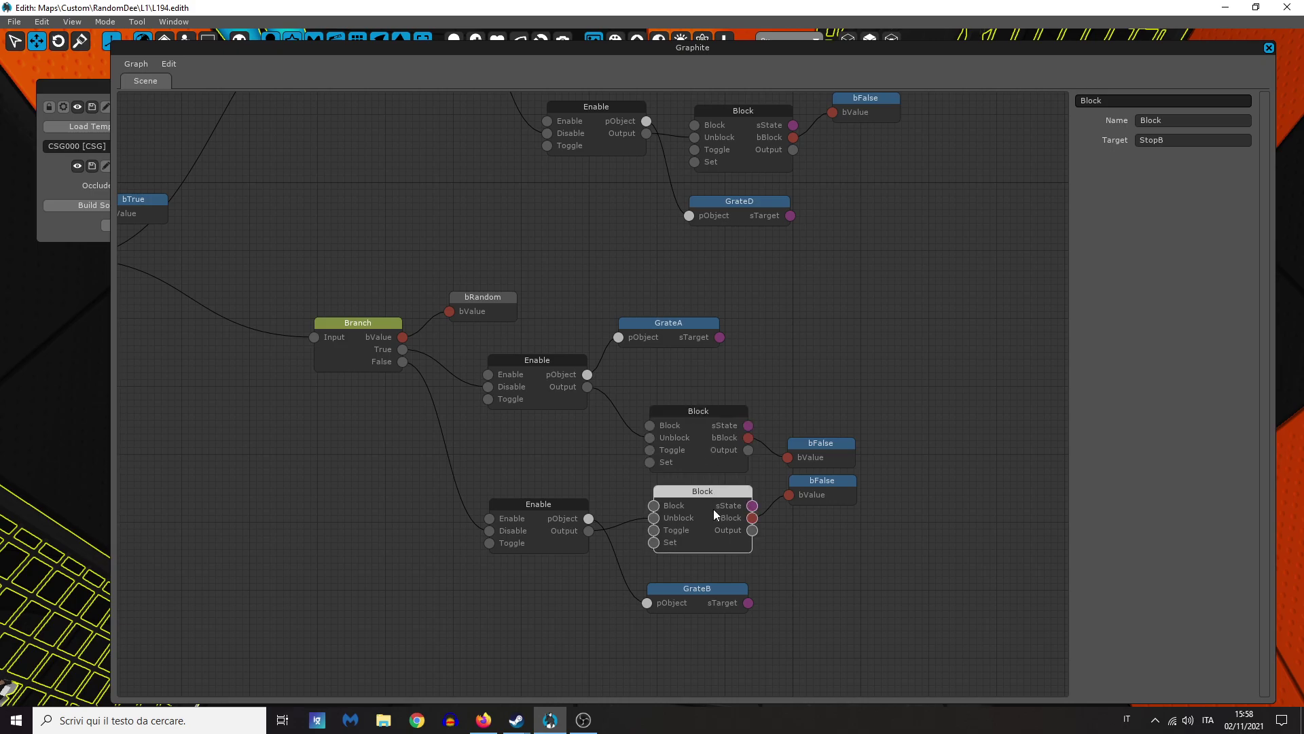
left_click(774, 340)
scroll(669, 343, "down", 3)
middle_click_drag(533, 315, 752, 350)
key("Escape")
right_click_drag(606, 294, 781, 278)
key("w")
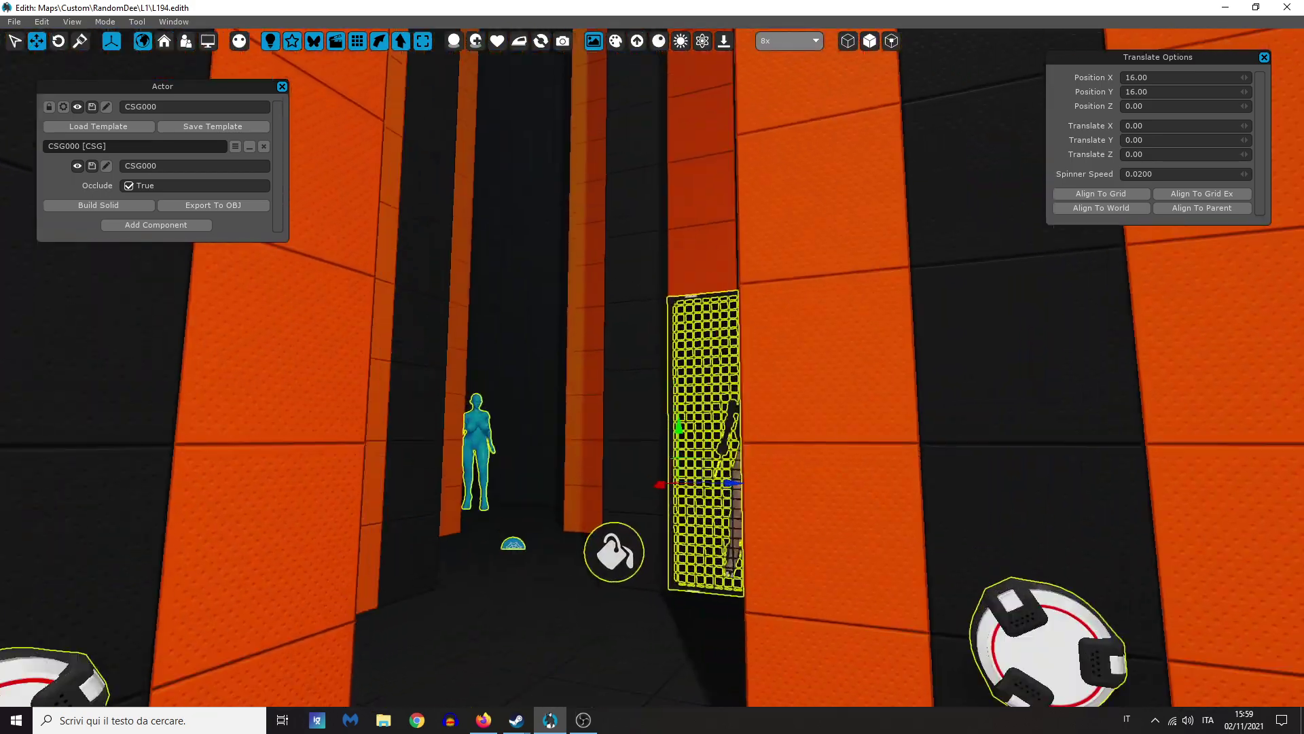
Step: Save the map and launch a playtest of it
key("w")
right_click_drag(606, 297, 606, 298)
key("ctrl+s")
key("Return")
key("F5")
key("Return")
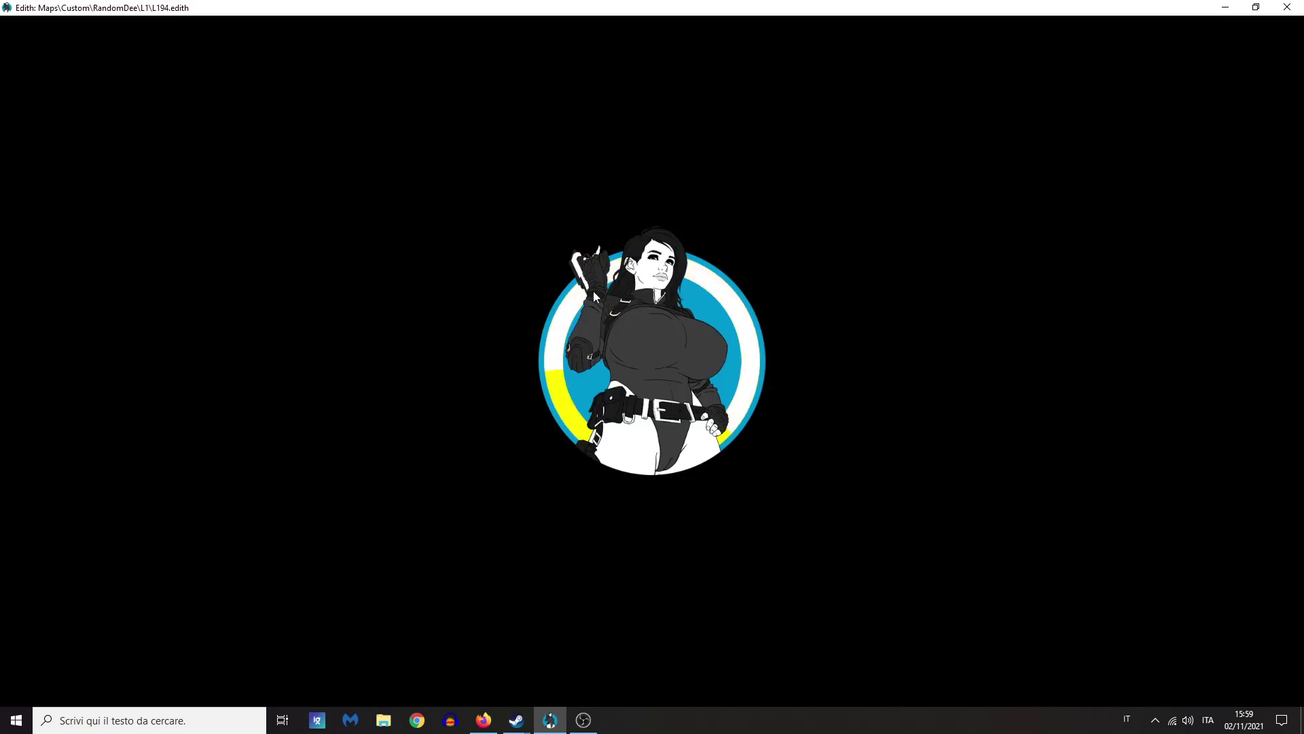
Step: Equip the six-round four-barrelled gun and take the green ammo from the inventory
key("Tab")
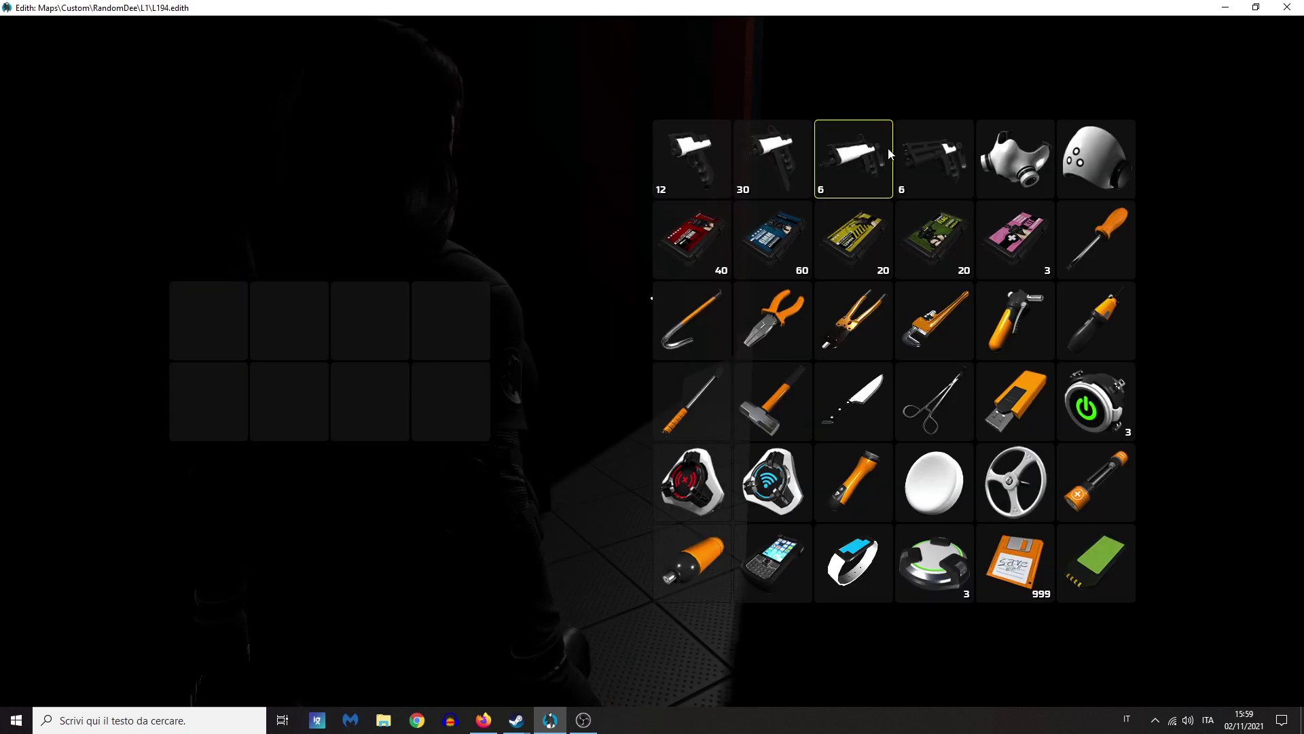
left_click(929, 166)
left_click(936, 233)
key("Tab")
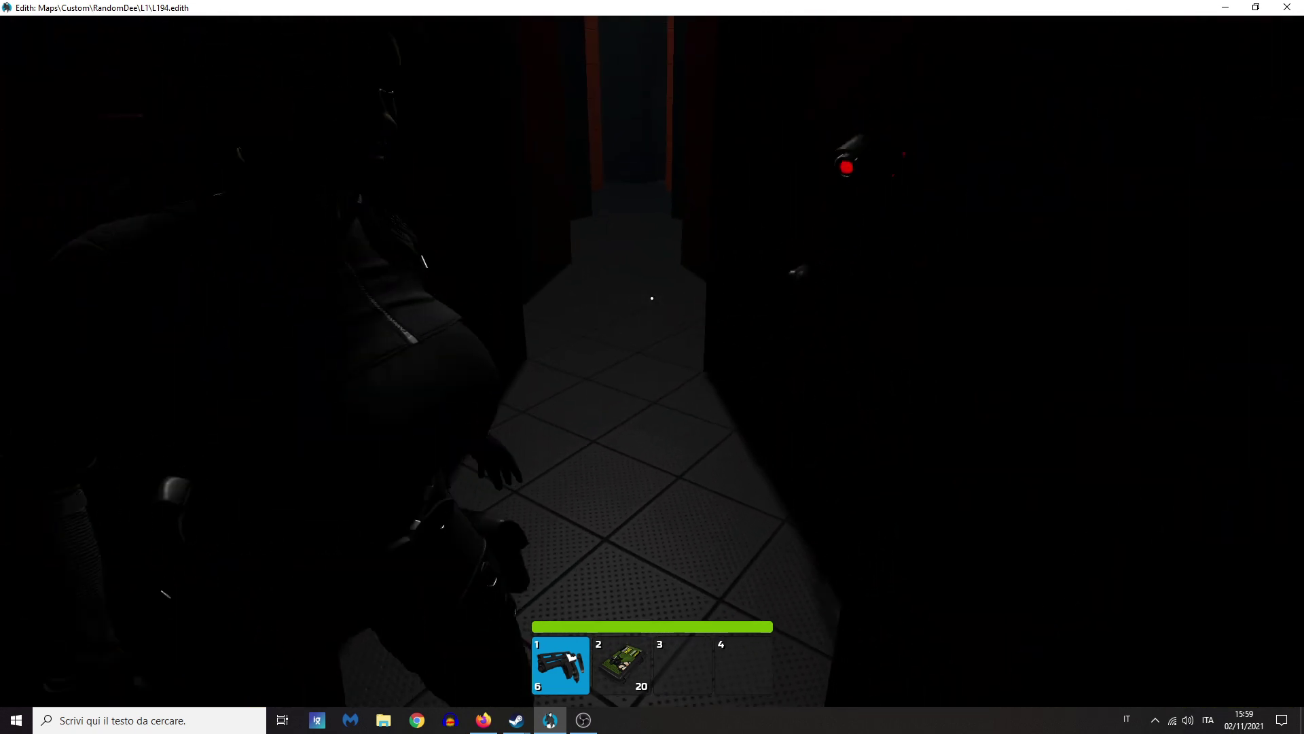
Step: Test the released Slashy bots by fighting them along the dark corridor, reloading the gun between fights
left_click(652, 298)
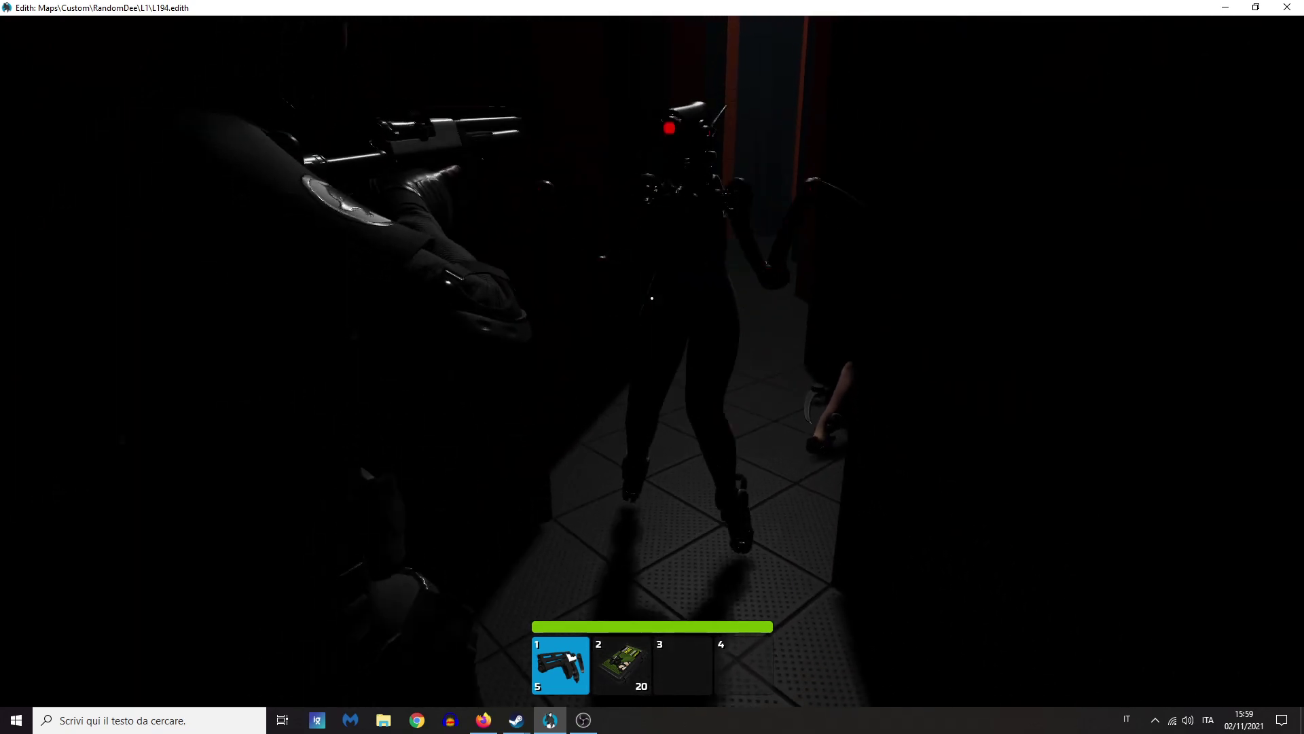
left_click(652, 298)
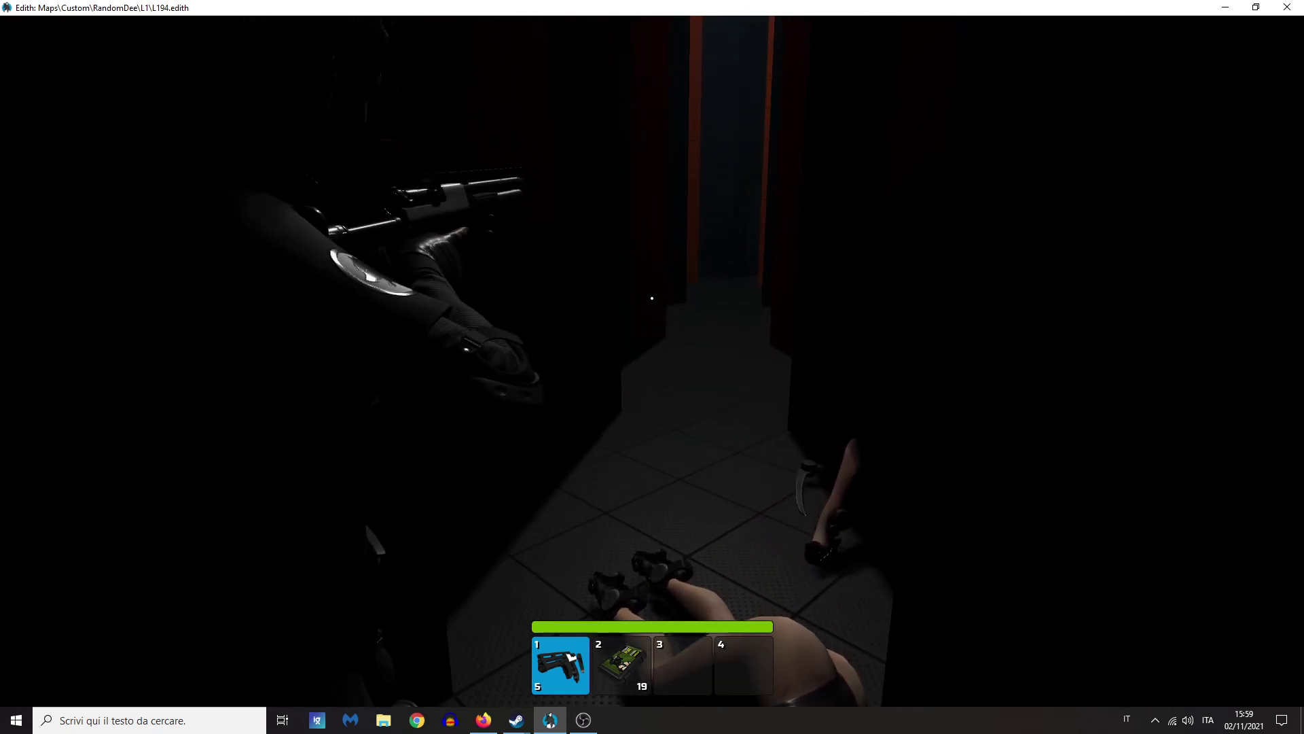
key("w")
key("r")
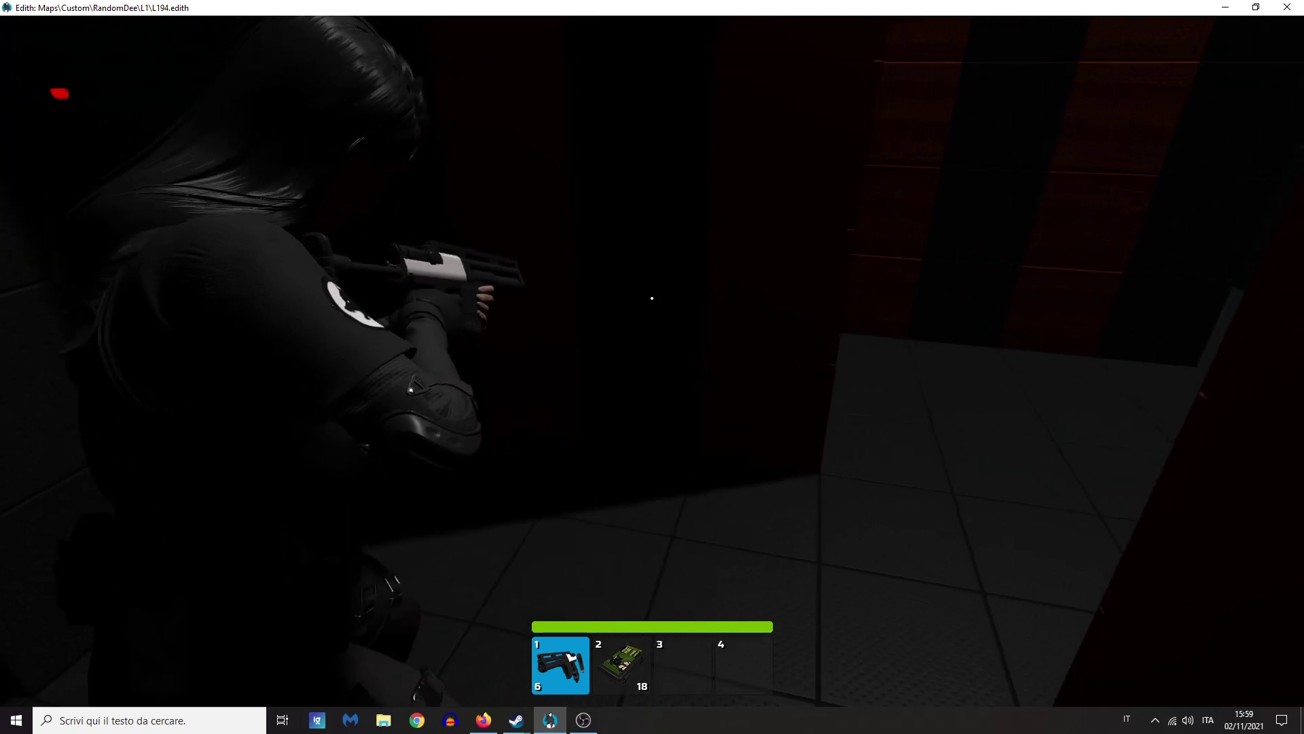
key("w")
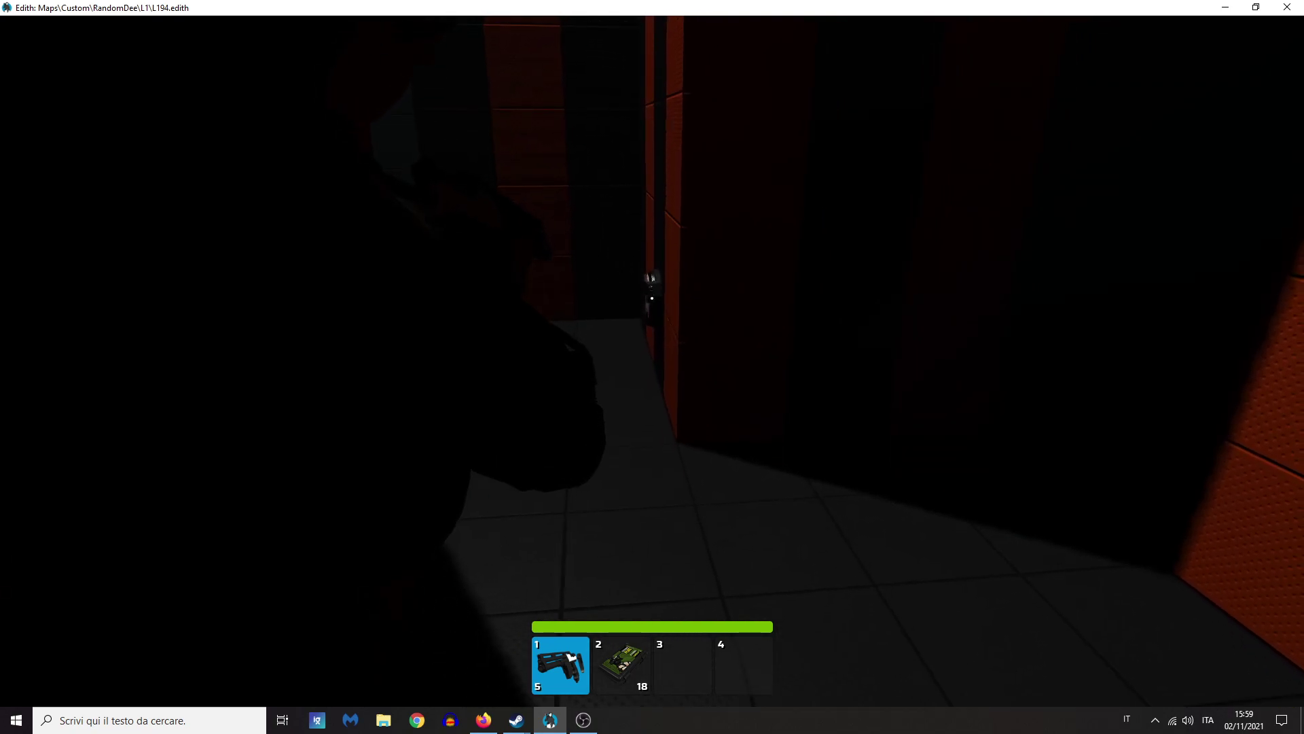
left_click(652, 298)
left_click(652, 297)
left_click(652, 299)
left_click(653, 298)
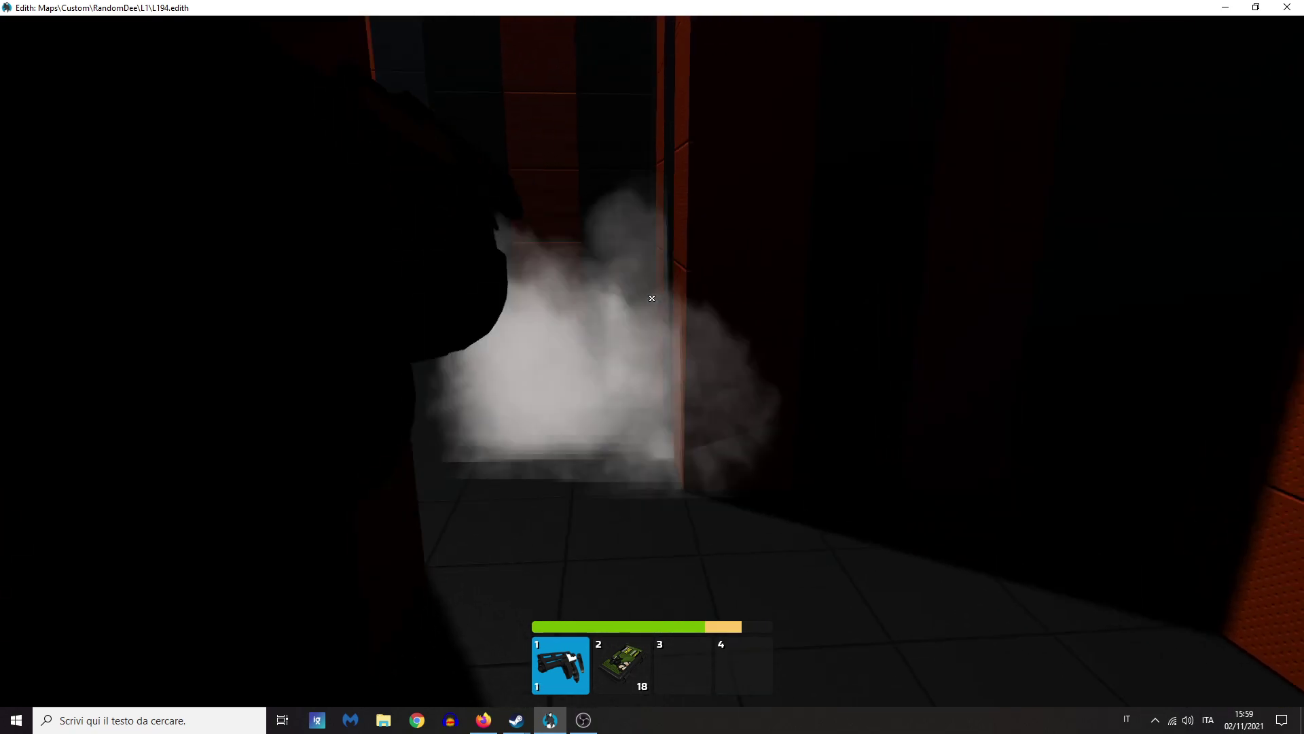
key("r")
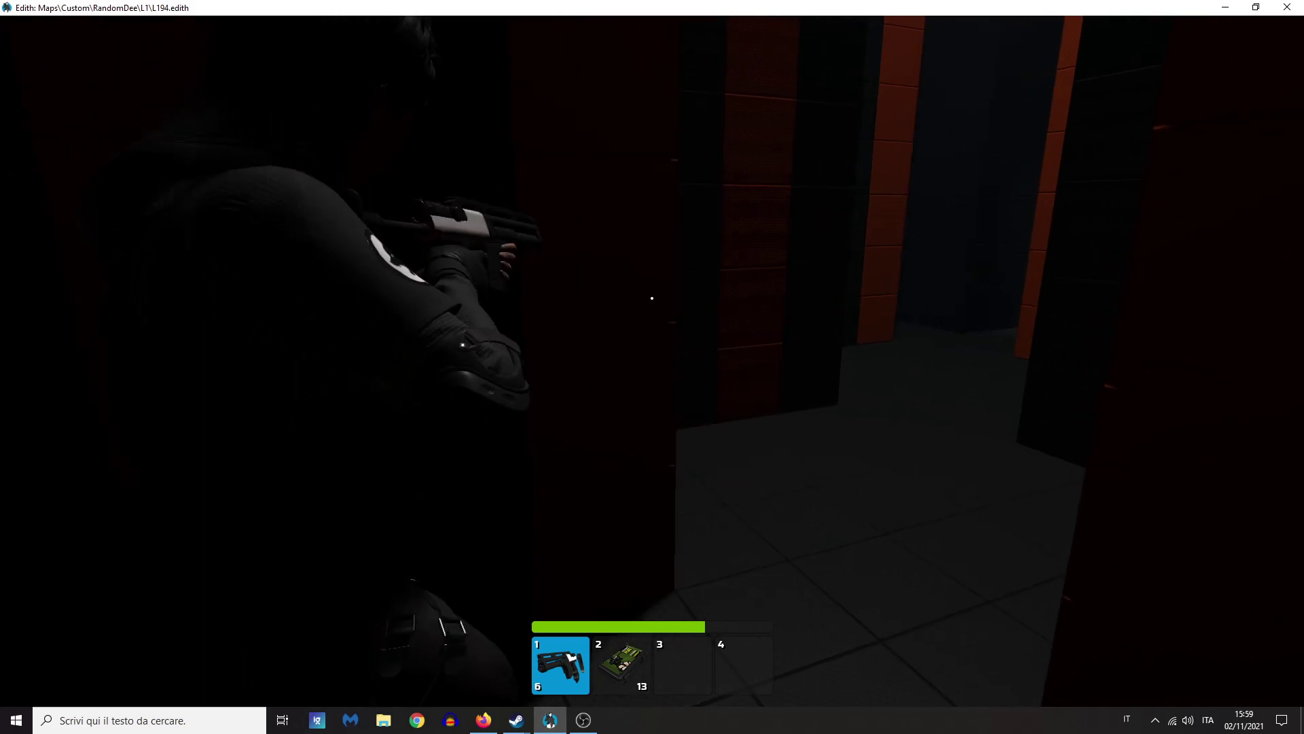
Step: Explore further, shoot the creeper bot at the wall niches and quit the playtest
key("w")
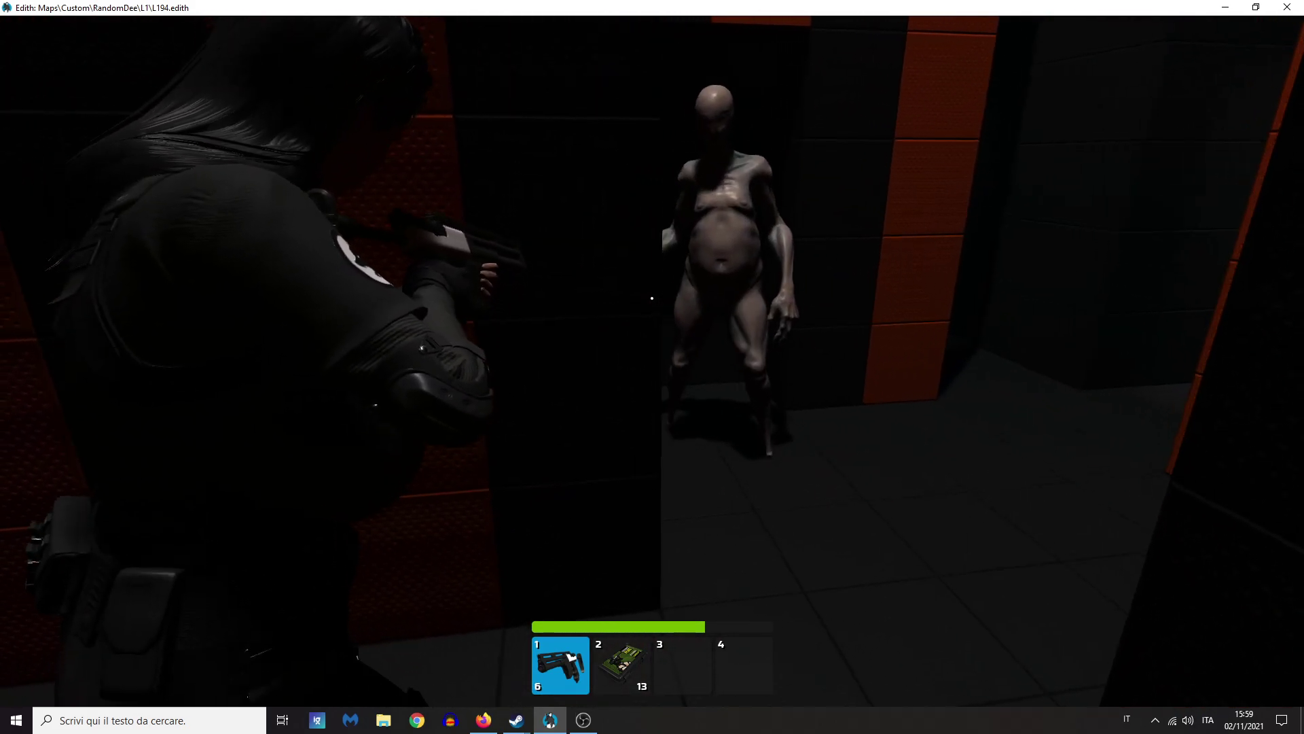
left_click(652, 297)
left_click(652, 297)
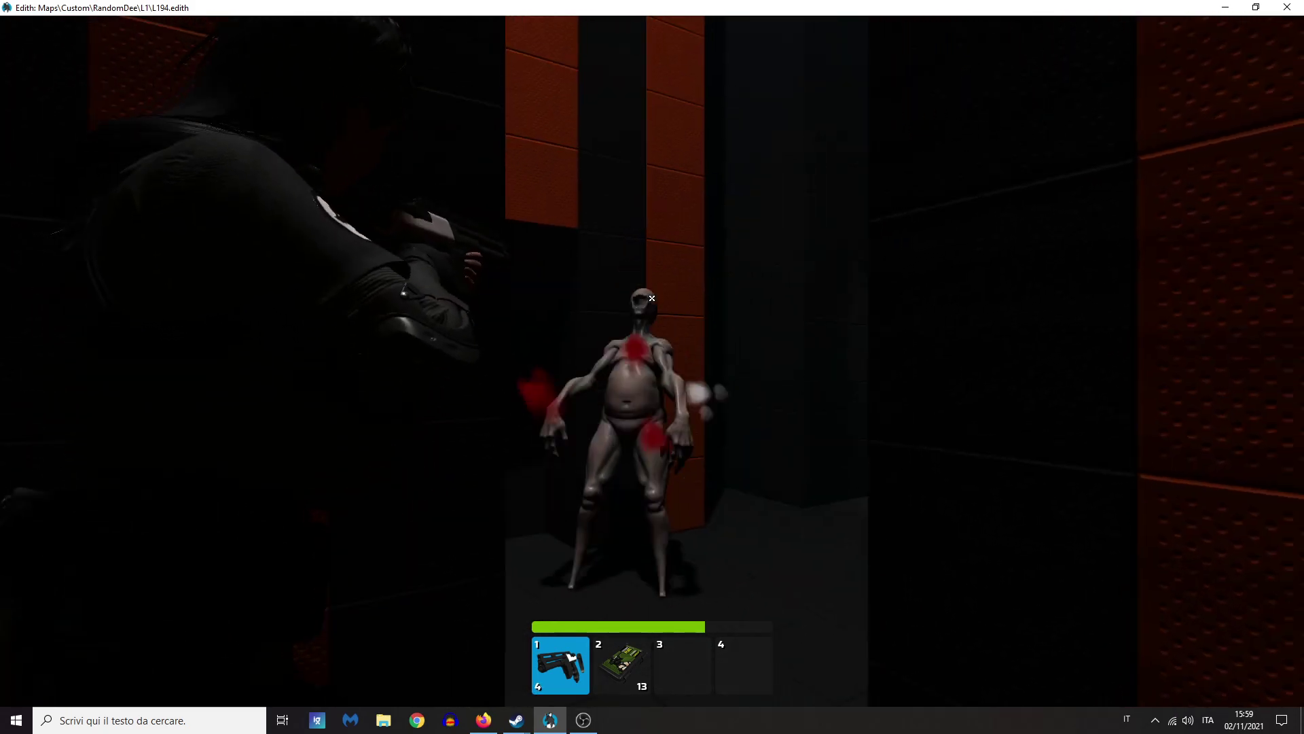
left_click(653, 298)
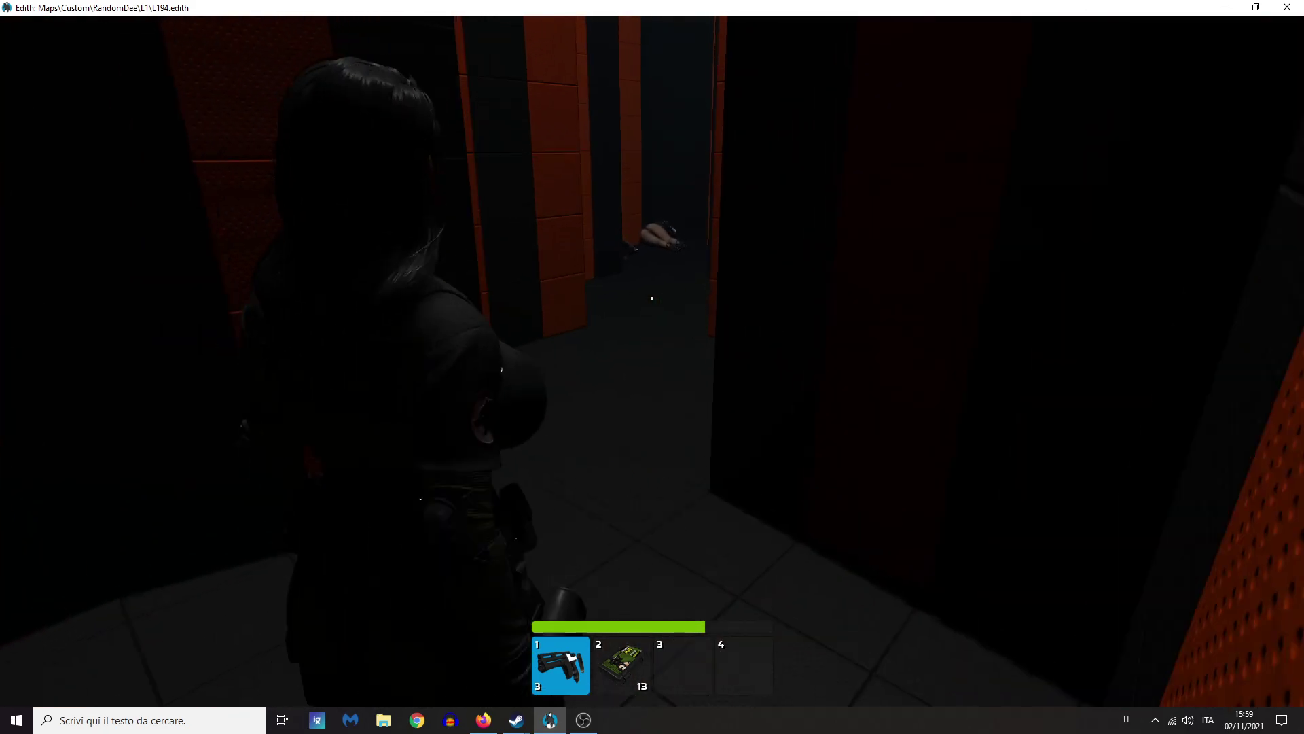
key("Escape")
left_click(178, 333)
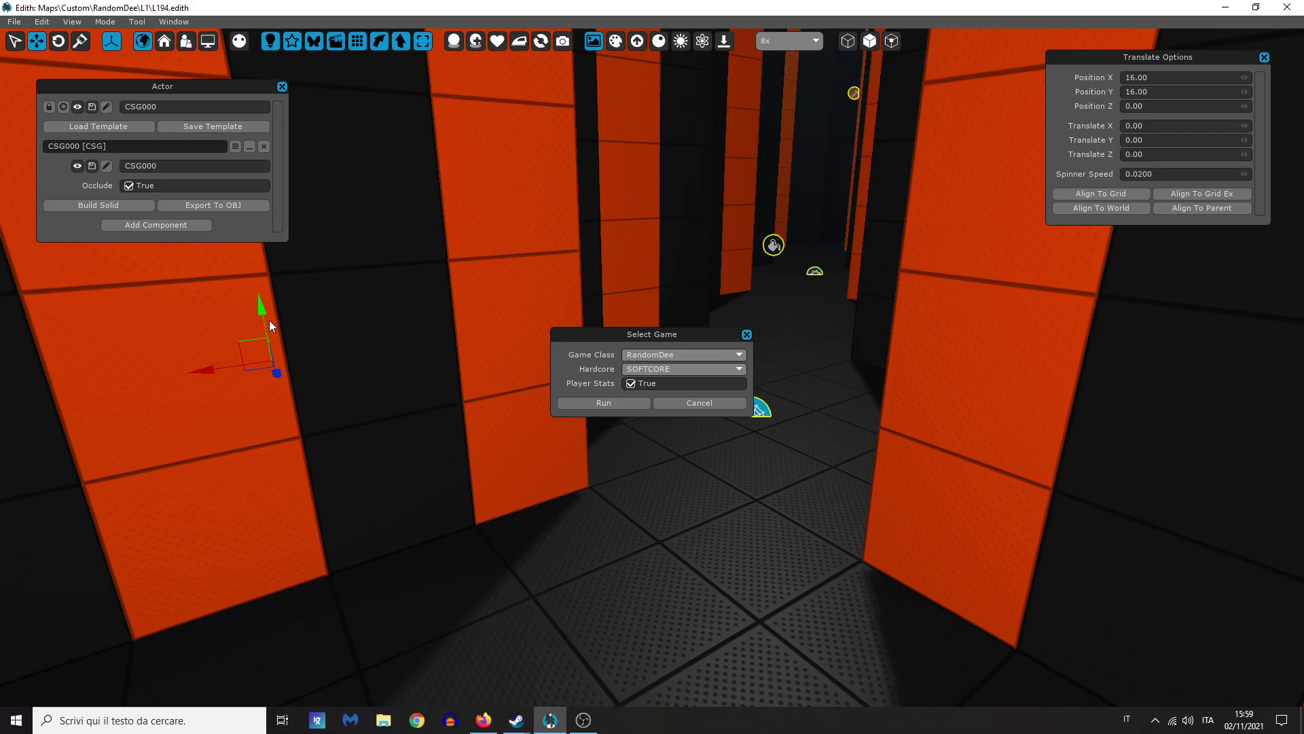
Step: Run a second playtest with the 30-round gun and blue ammo, shooting the bots in the corridor and reloading
left_click(594, 406)
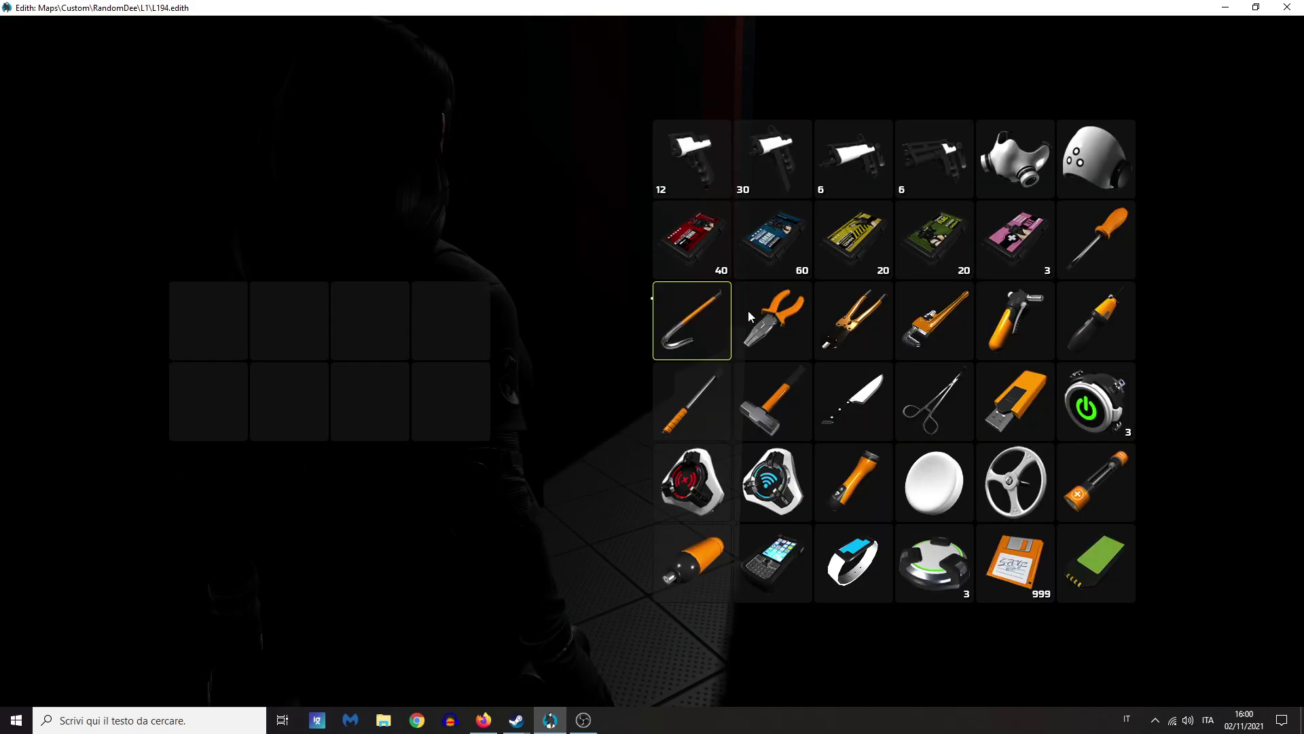
key("Tab")
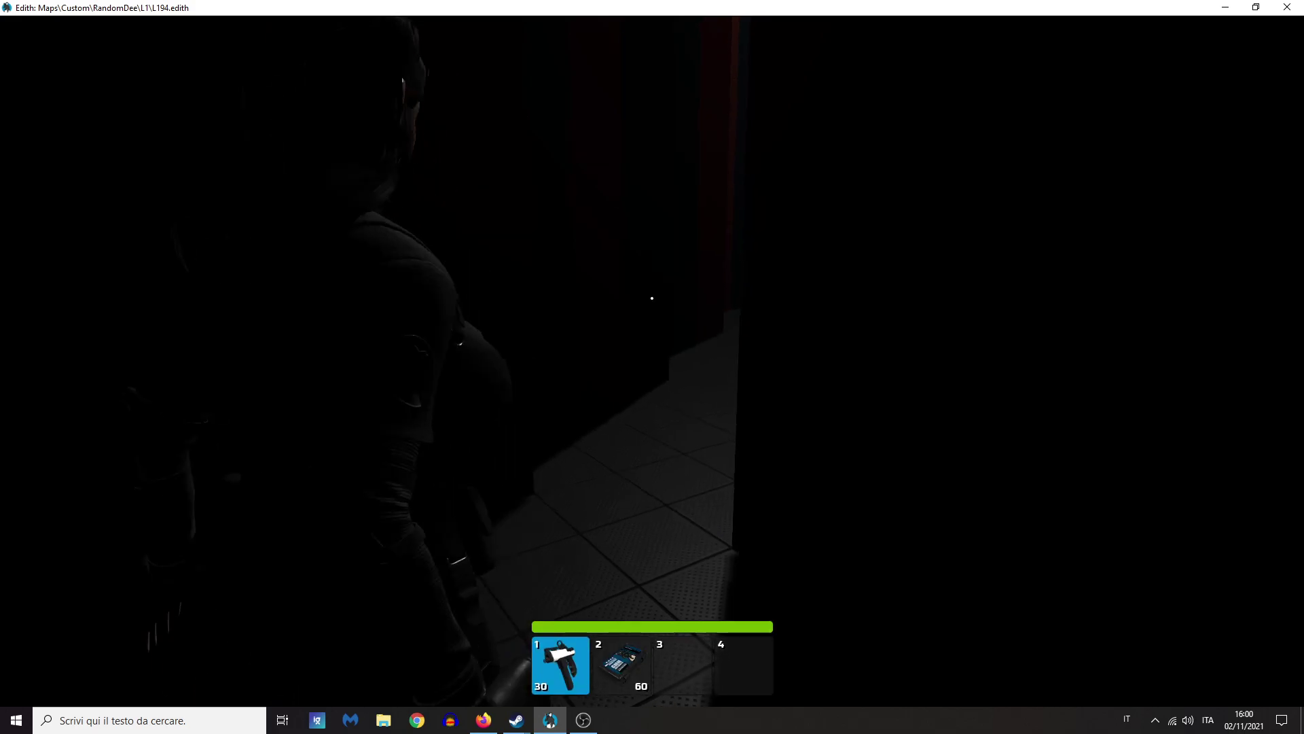
key("w")
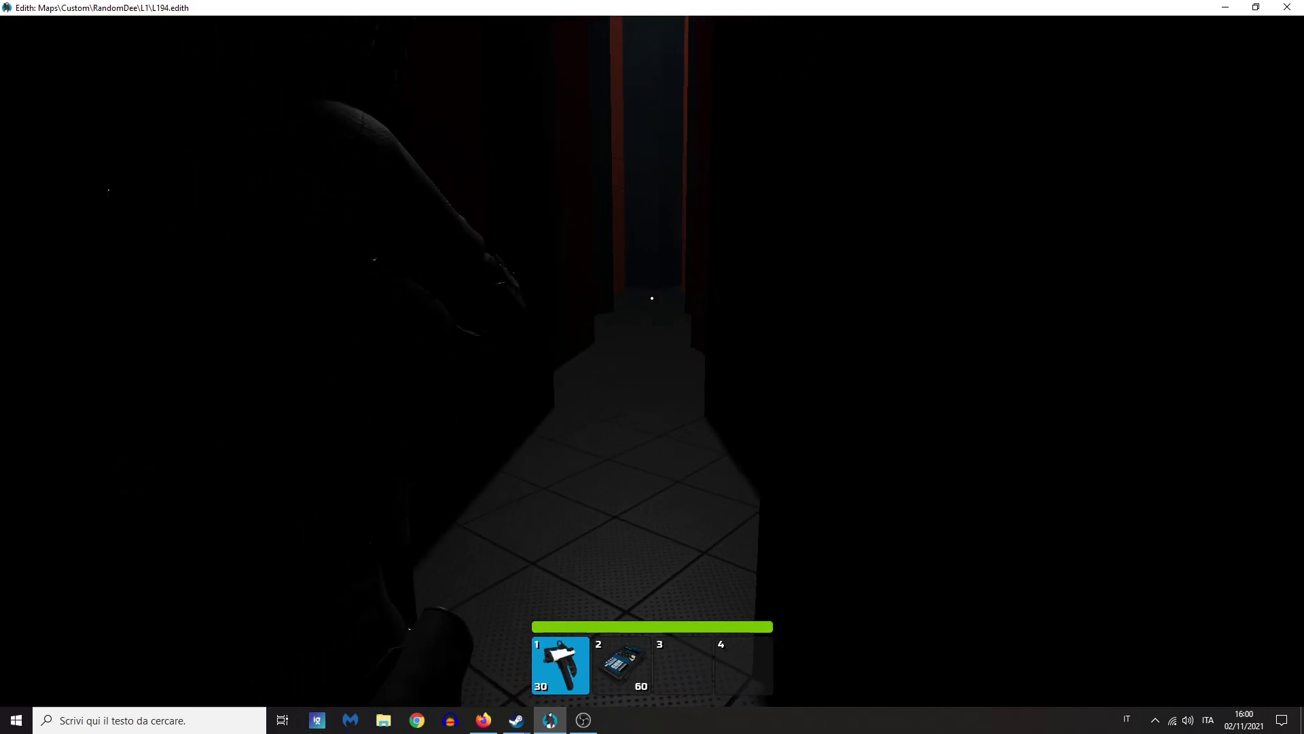
left_click(653, 299)
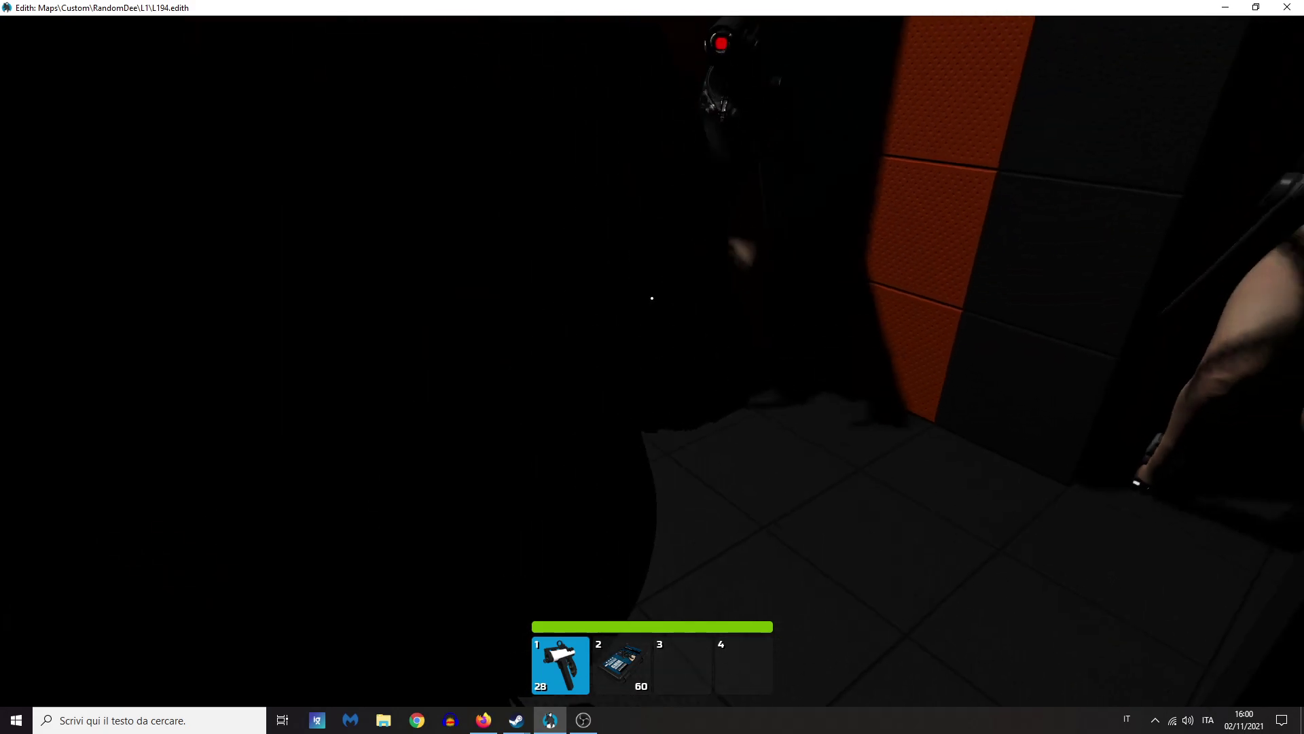
left_click(652, 298)
left_click(652, 298)
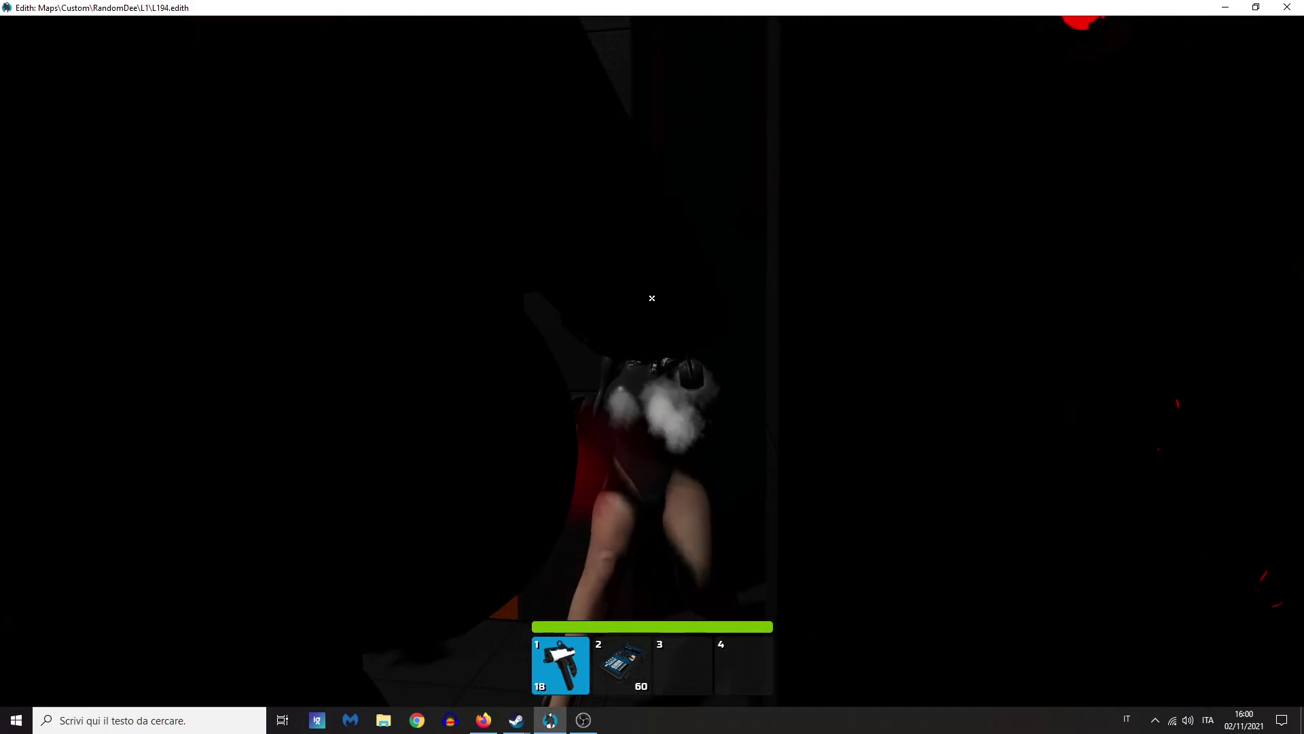
left_click(653, 299)
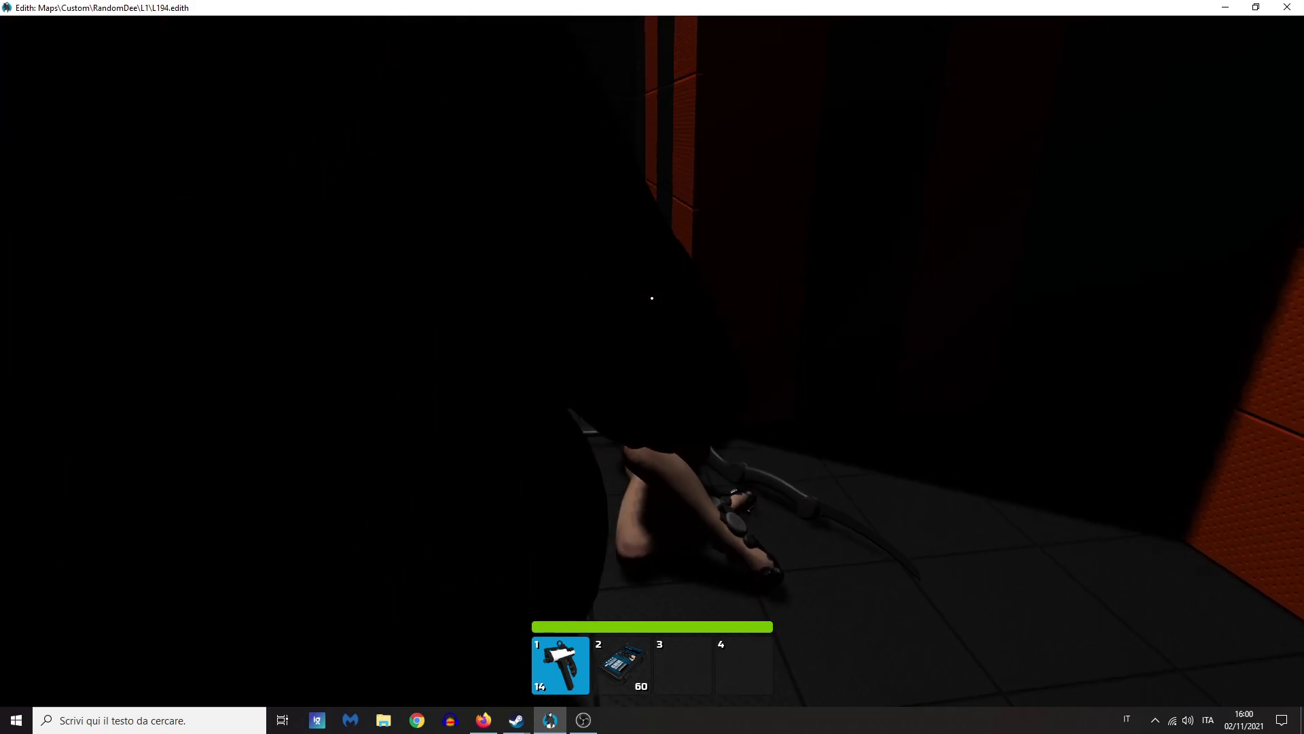
left_click(653, 298)
key("w")
key("r")
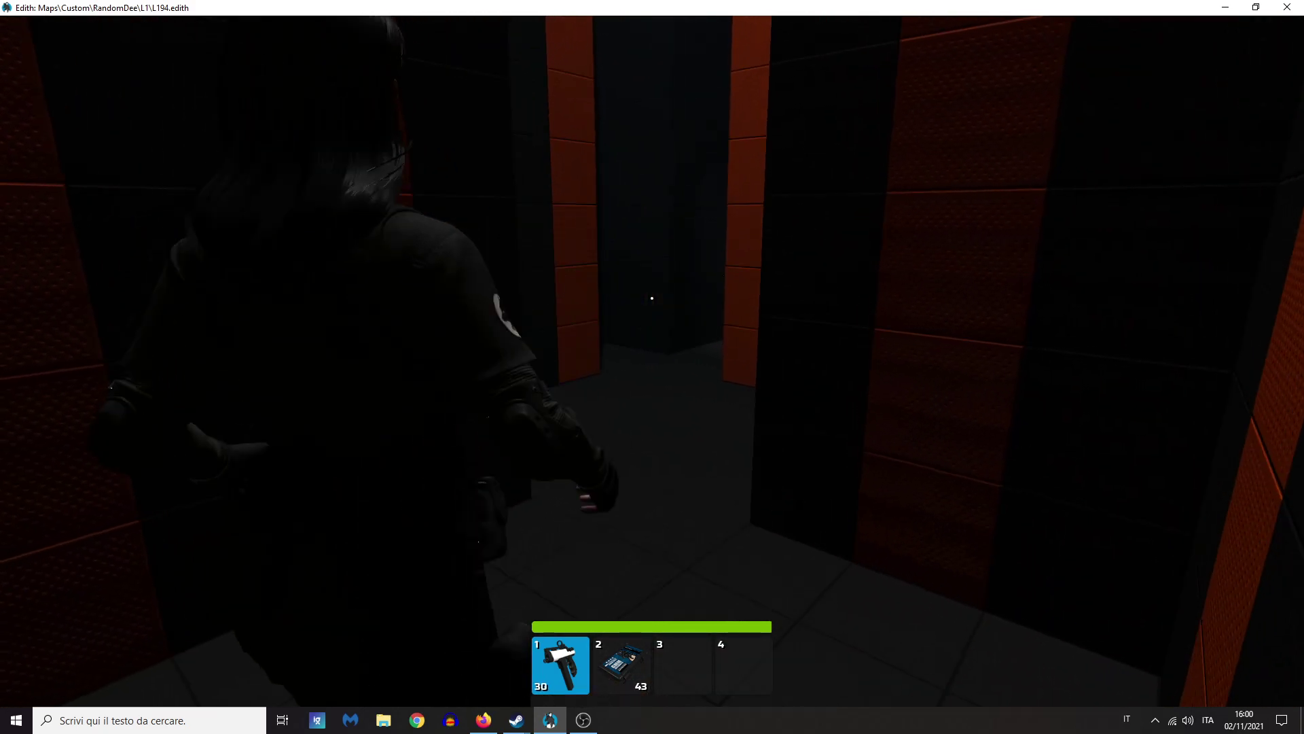
Step: Check the rest of the corridor for bots and quit the playtest
key("w")
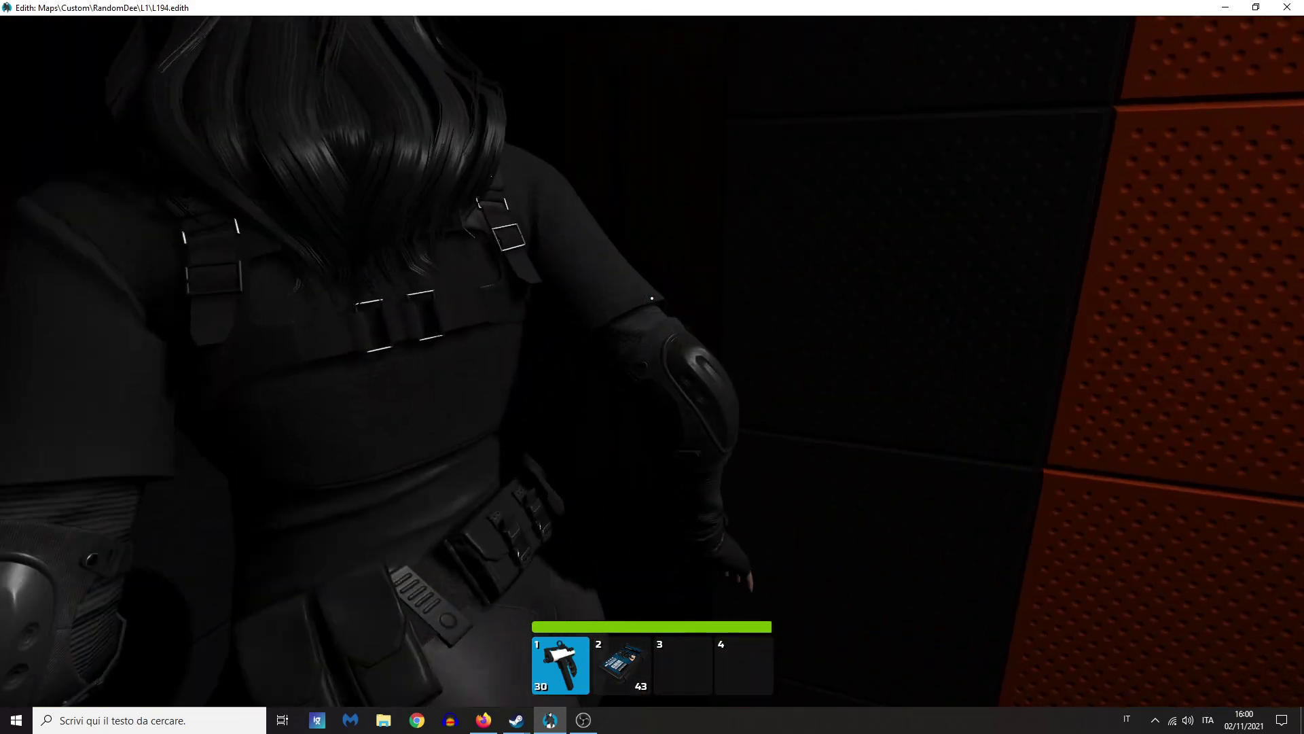
key("e")
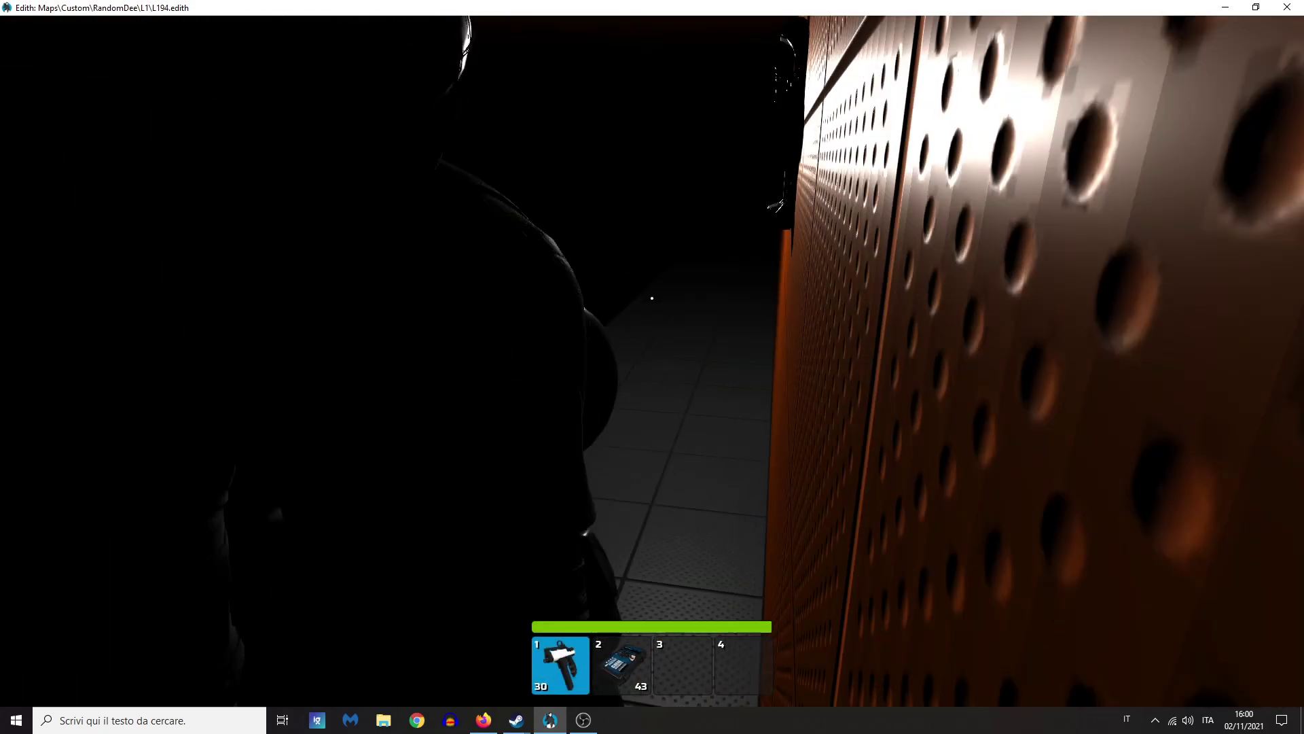
key("Escape")
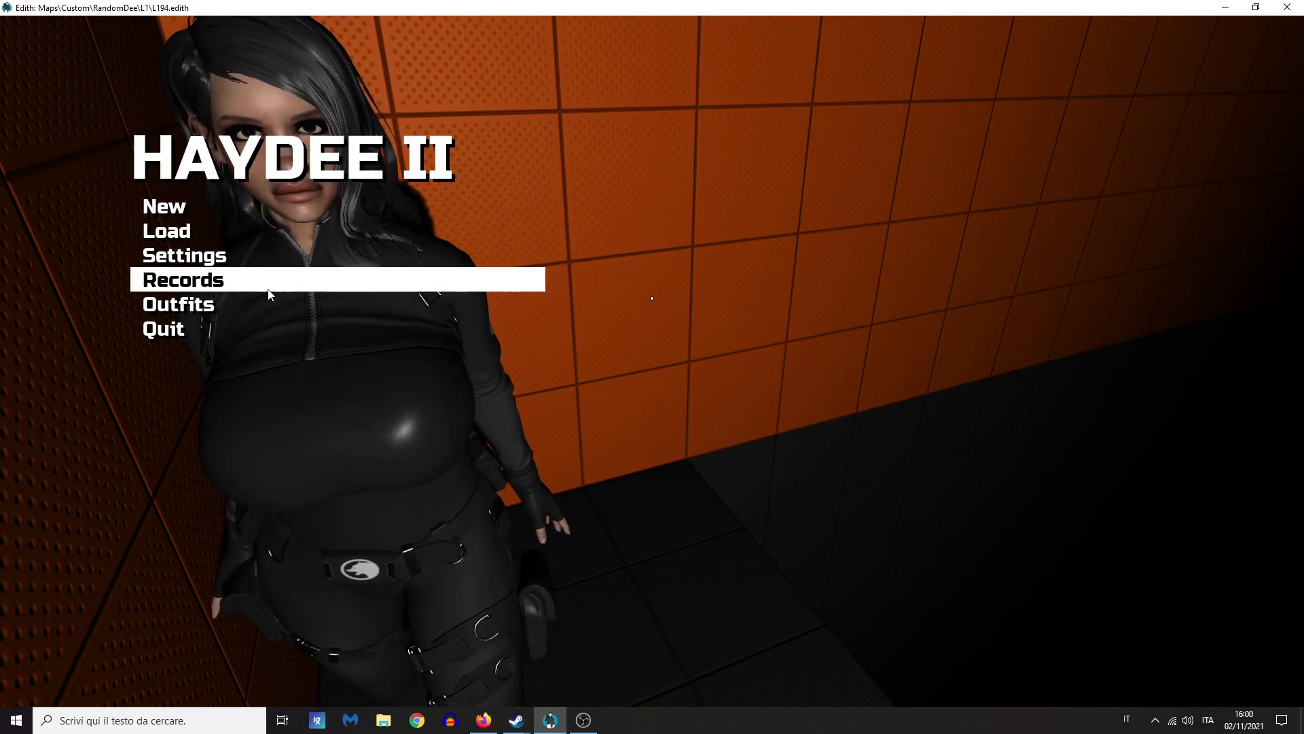
left_click(263, 328)
Step: Run a third playtest with the 30-round gun and blue ammo through the corridor, and return to the editor
left_click(613, 403)
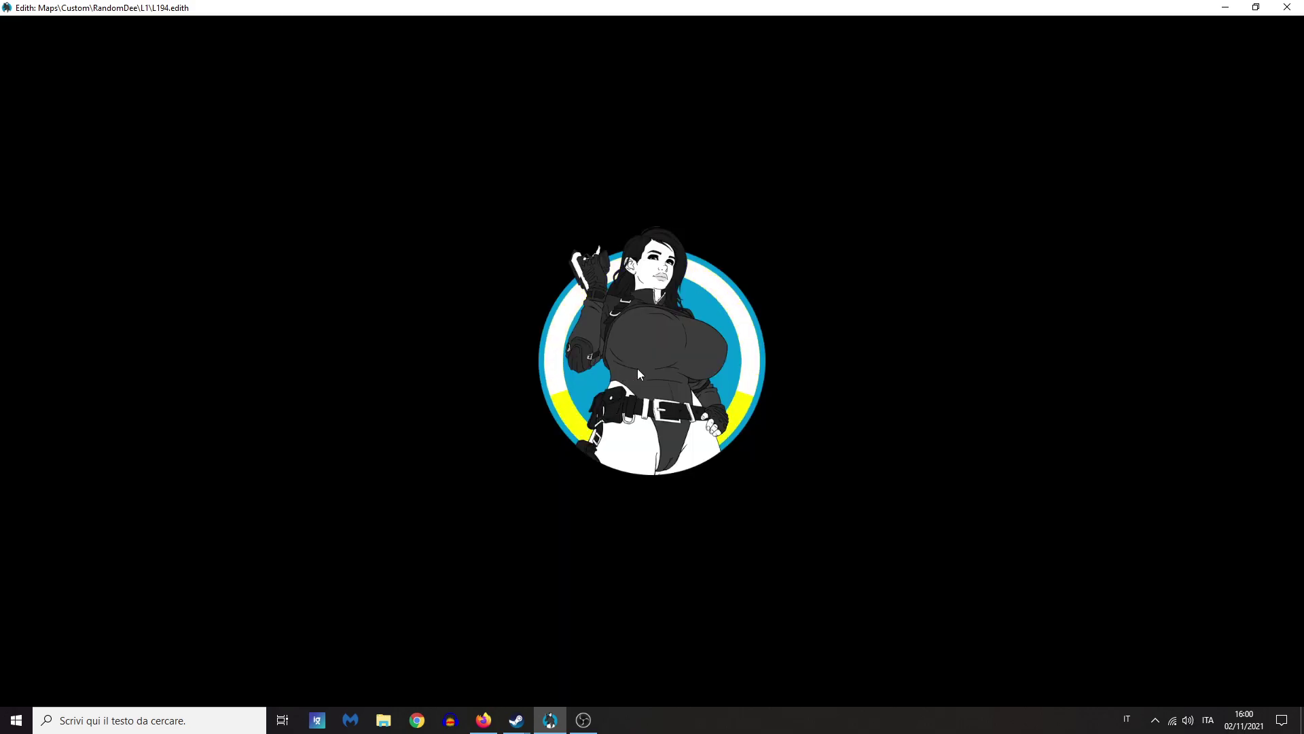
key("Tab")
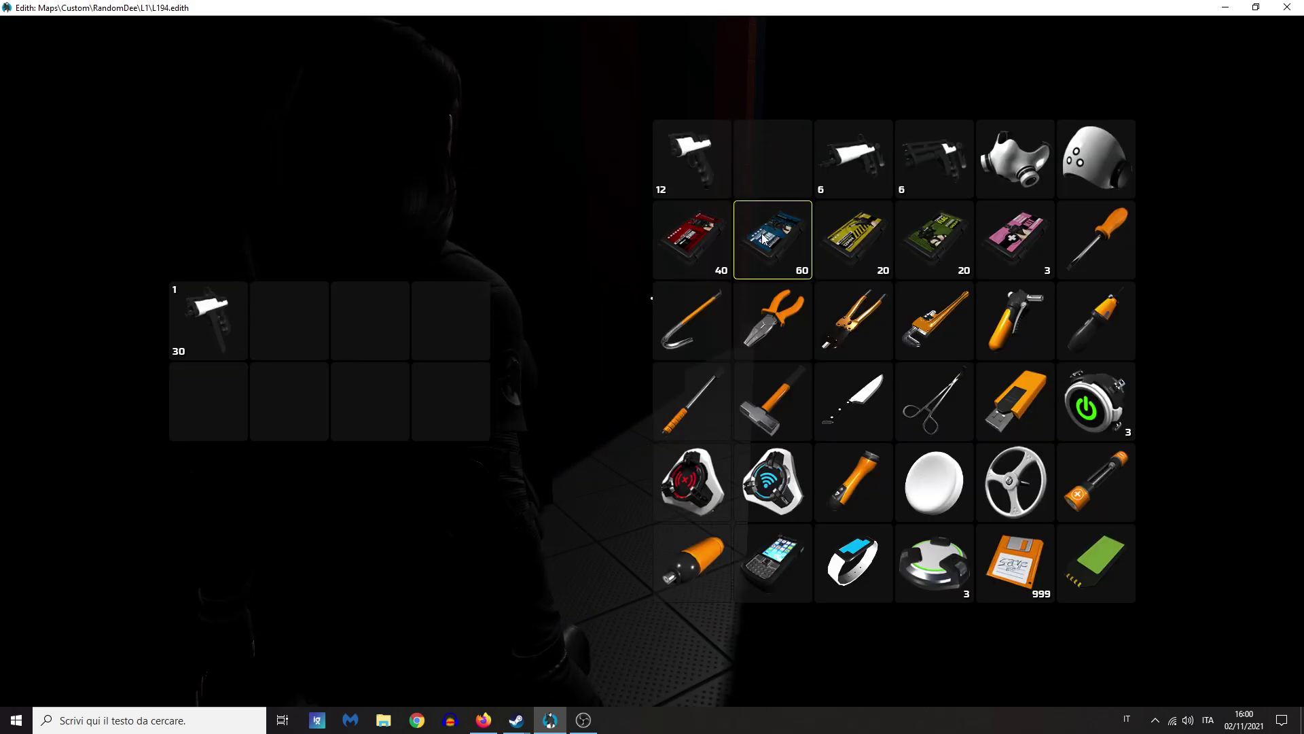
left_click(762, 238)
key("Tab")
key("1")
key("w")
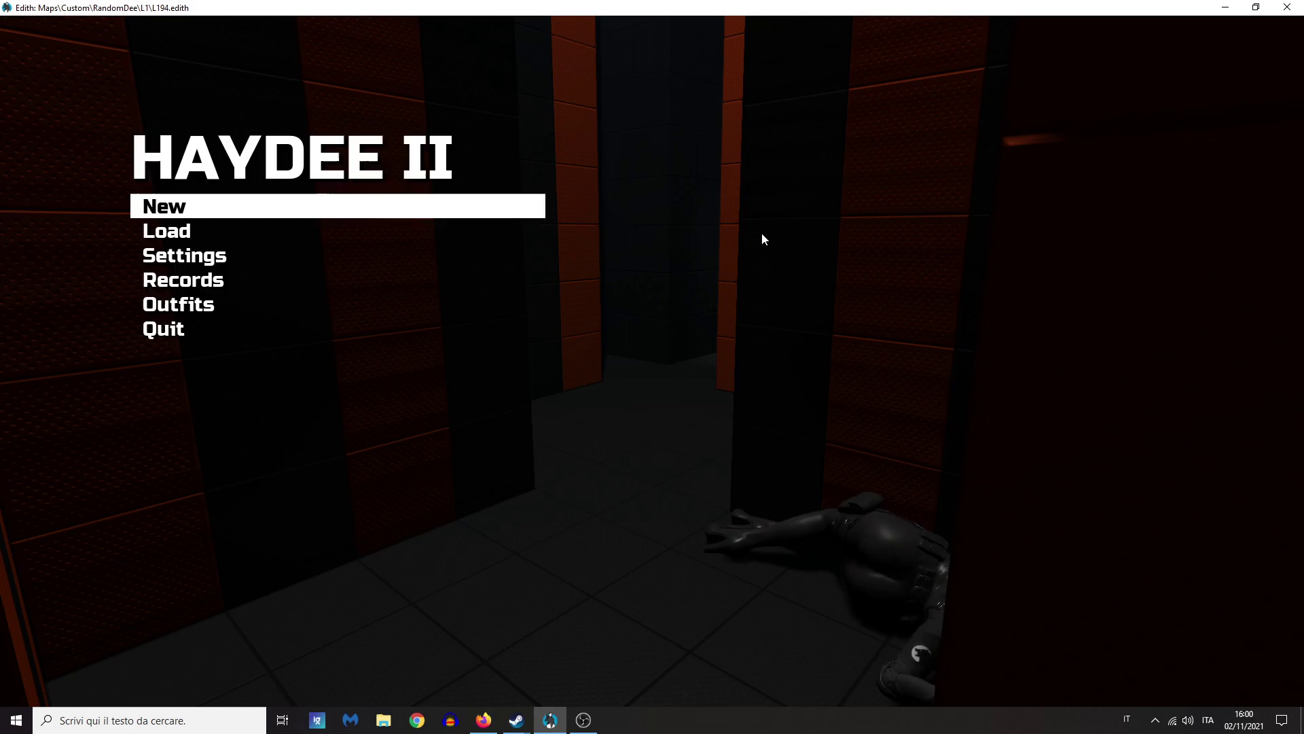
left_click(152, 332)
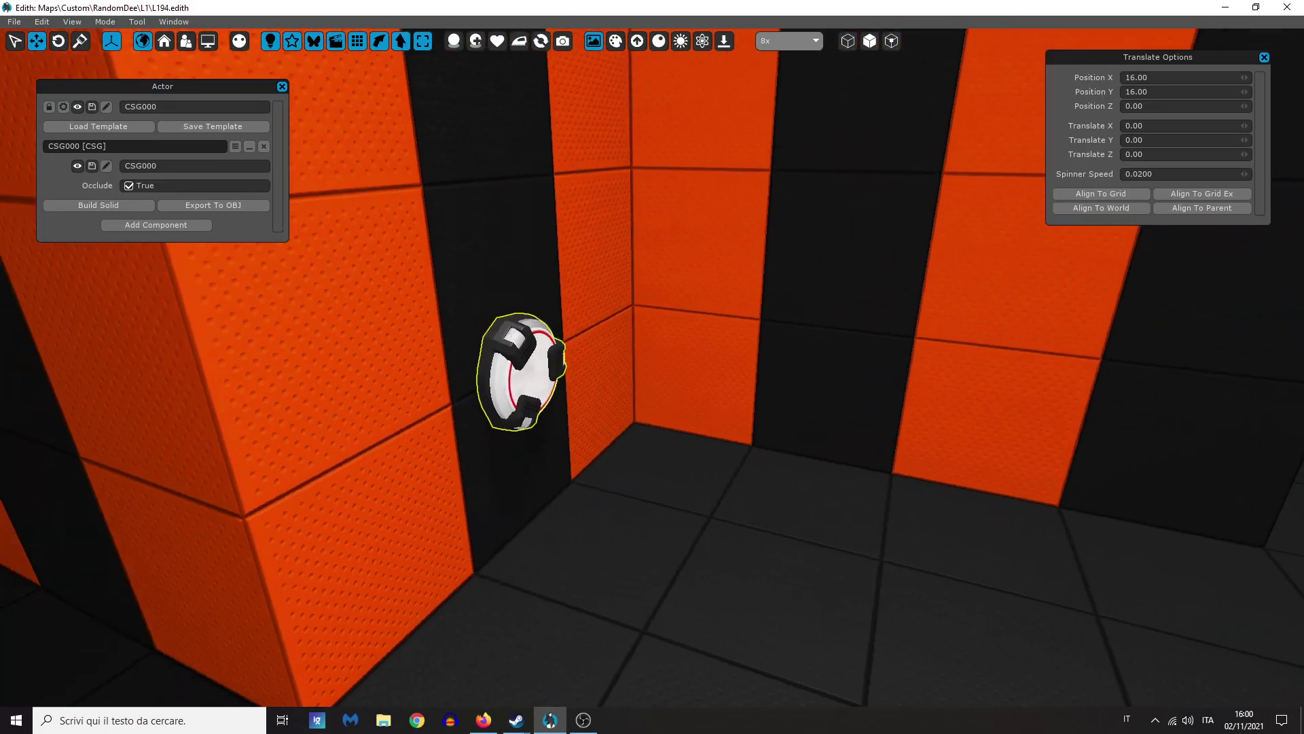
Step: Move the dCreeper2 spawn out of its wall niche into the corridor
right_click_drag(516, 339, 768, 333)
left_click(763, 273)
right_click_drag(764, 273, 759, 314)
left_click_drag(774, 327, 685, 356)
right_click_drag(685, 356, 560, 354)
right_click_drag(601, 405, 579, 390)
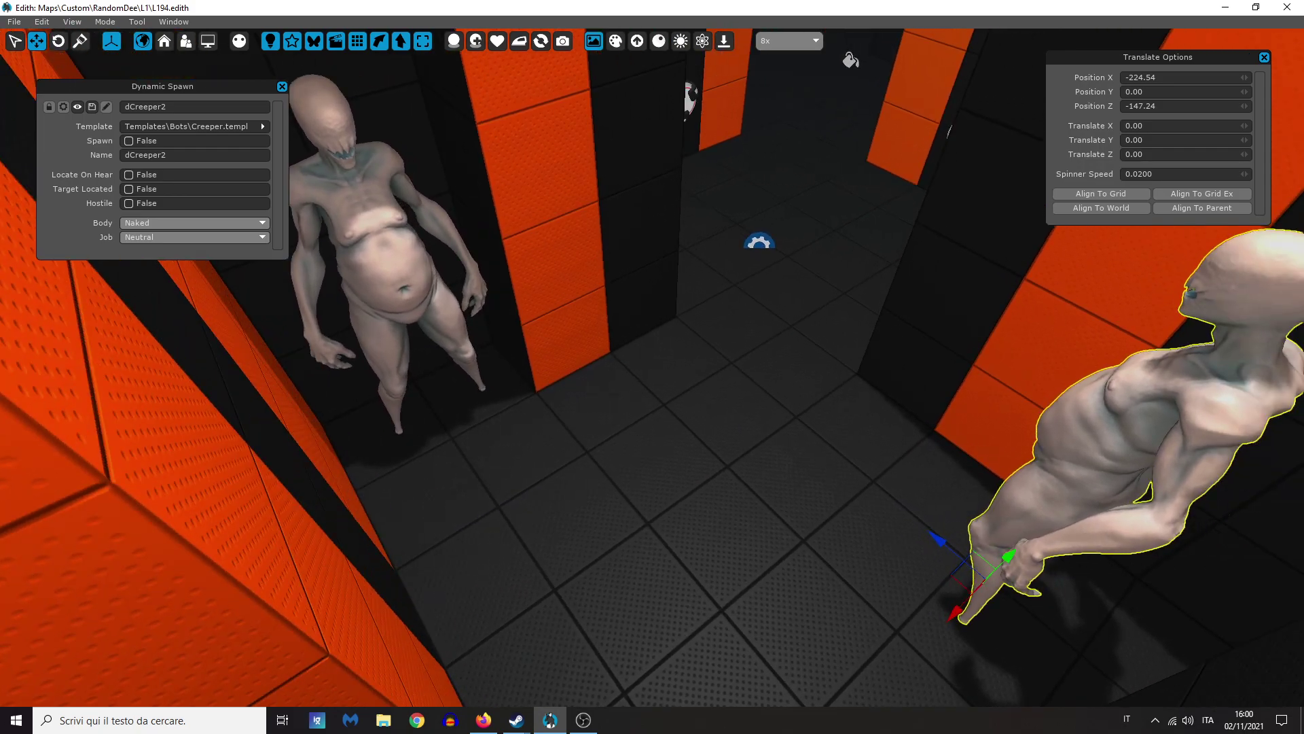
Step: Move the dCreeper1 spawn out of its wall niche and turn it toward the opposite creeper
left_click(401, 290)
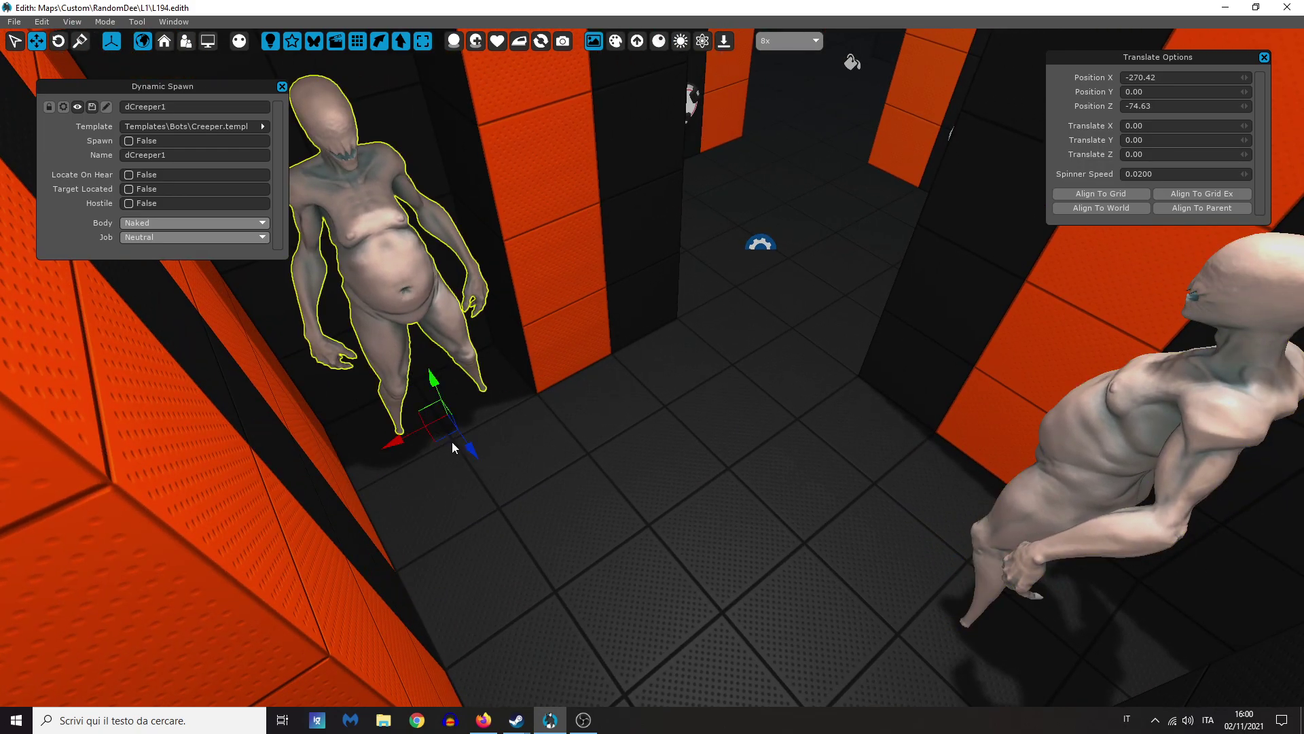
left_click_drag(454, 433, 505, 522)
left_click(634, 402)
right_click_drag(633, 402, 538, 342)
Step: Apply an edge Cut to the wall geometry around the niche behind dCreeper1
left_click(861, 36)
left_click(705, 300)
right_click_drag(704, 300, 724, 343)
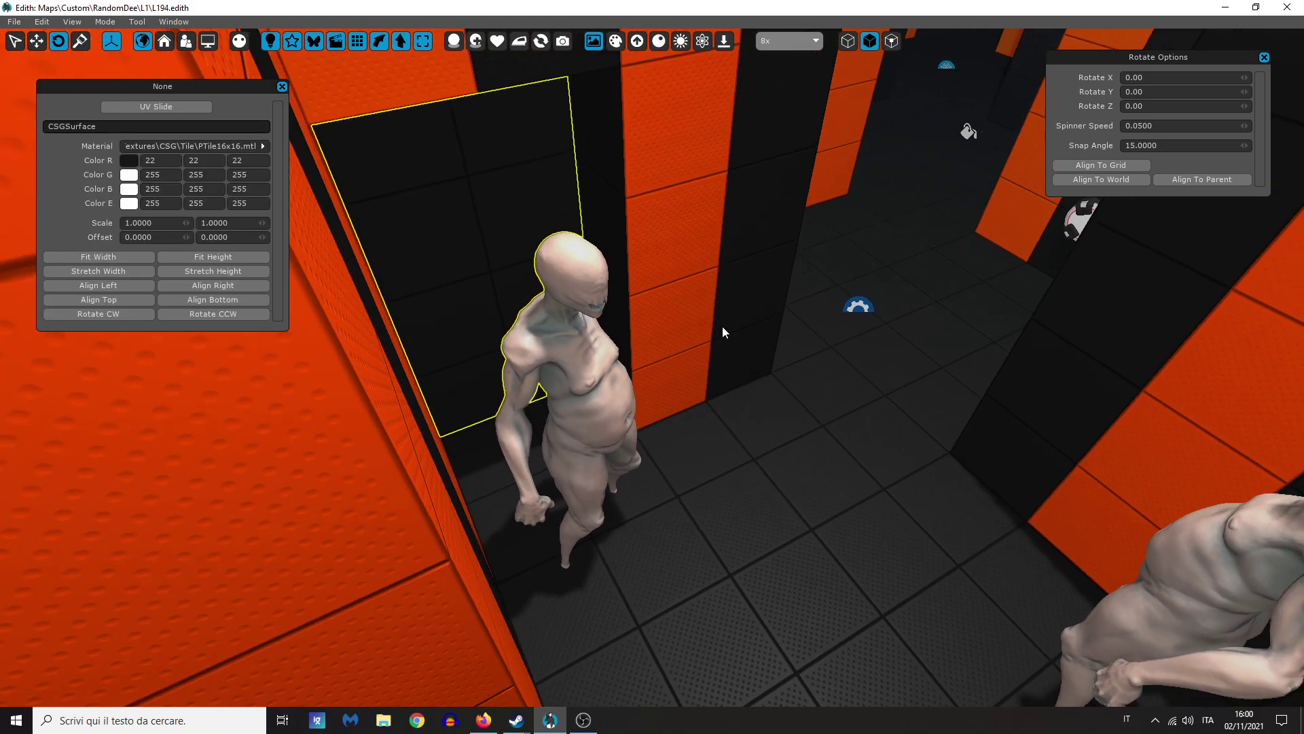
right_click_drag(533, 372, 509, 387)
right_click_drag(531, 344, 533, 221)
left_click(849, 41)
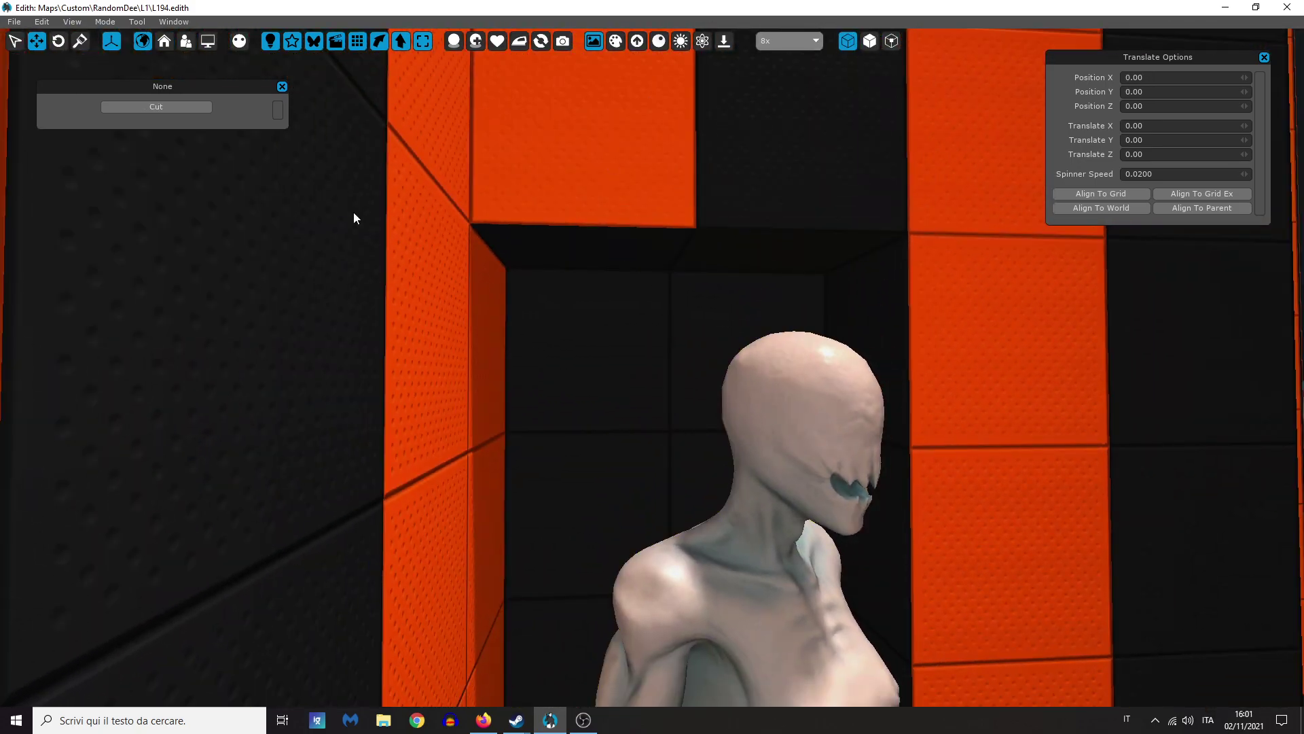
left_click(159, 107)
right_click_drag(620, 282, 598, 378)
right_click_drag(686, 257, 599, 265)
key("Escape")
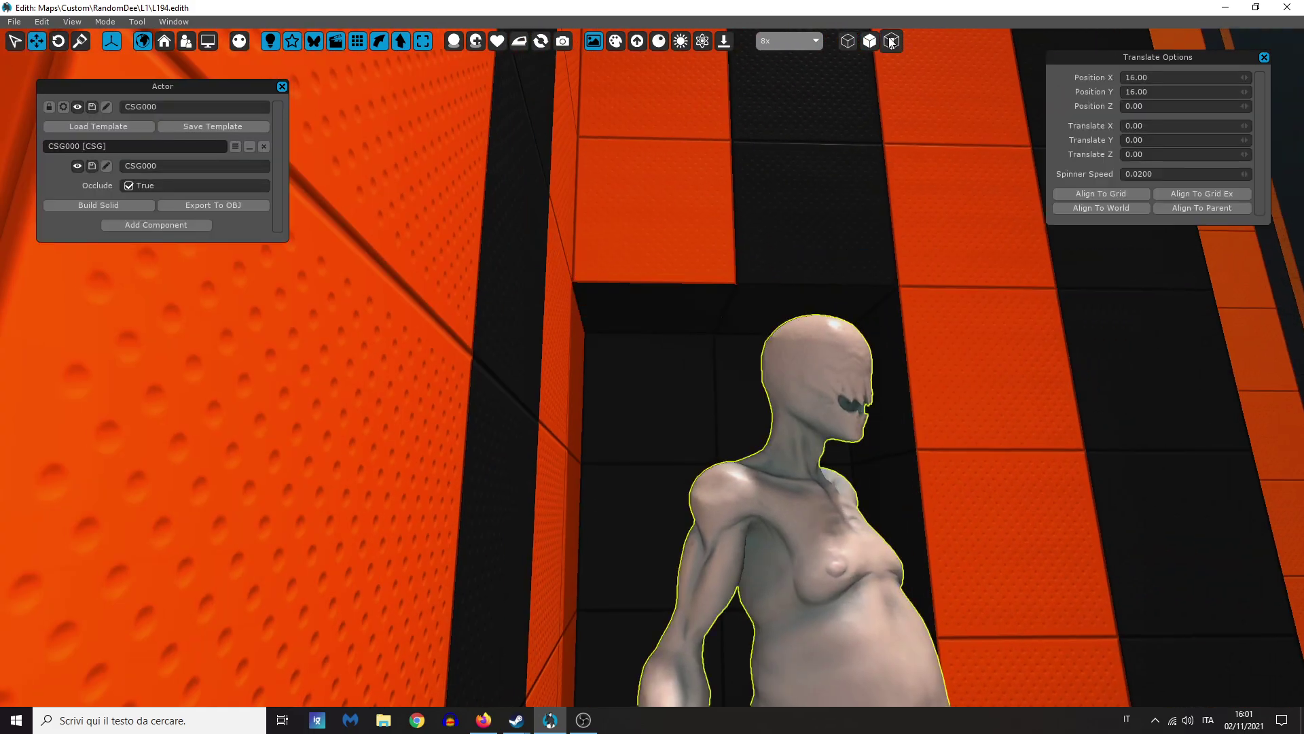
Step: Close the niche behind dCreeper1 by lowering its two ceiling faces to floor level
left_click(870, 41)
left_click(702, 305)
left_click(761, 305, "ctrl")
right_click_drag(761, 306, 749, 312)
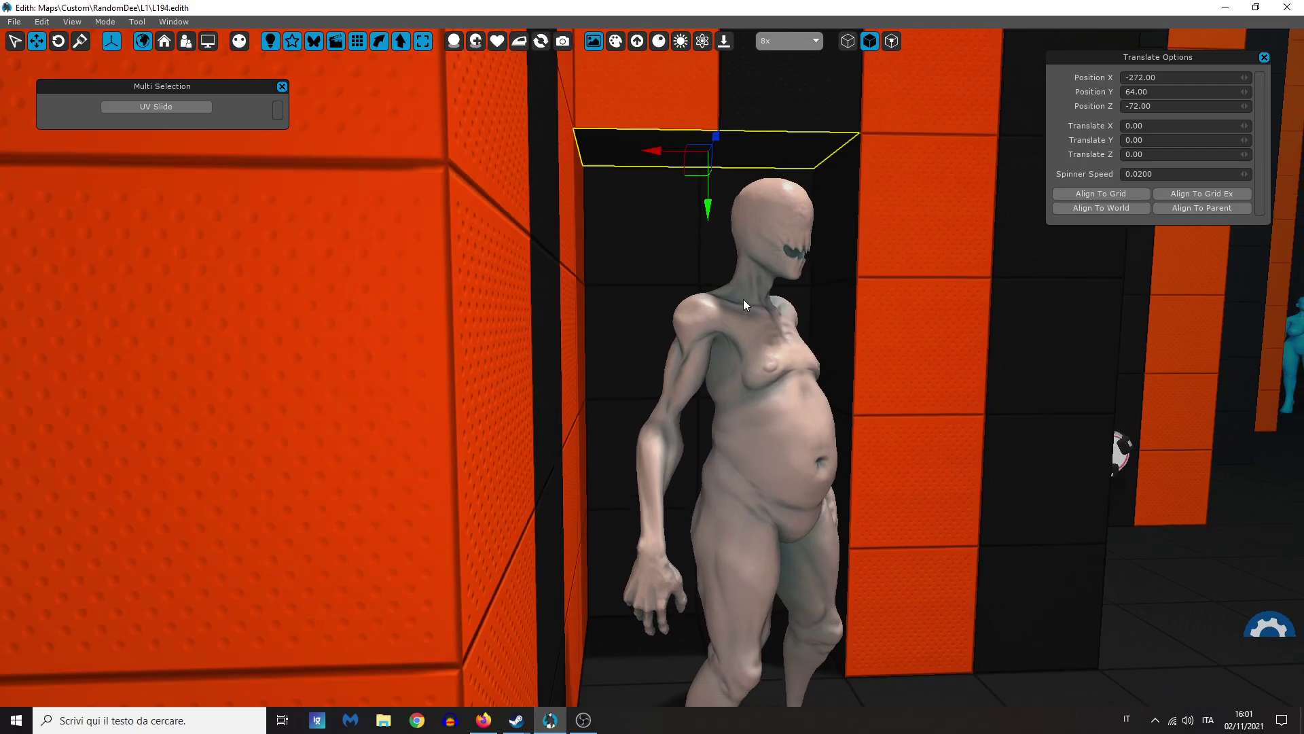
left_click_drag(708, 204, 700, 595)
Step: Close the niche behind dCreeper2 by lowering its two ceiling faces to Position Y 0.00, and clear the selection
right_click_drag(701, 615, 802, 546)
left_click(809, 203)
left_click(885, 193, "ctrl")
left_click_drag(874, 319, 900, 727)
right_click_drag(903, 683, 760, 386)
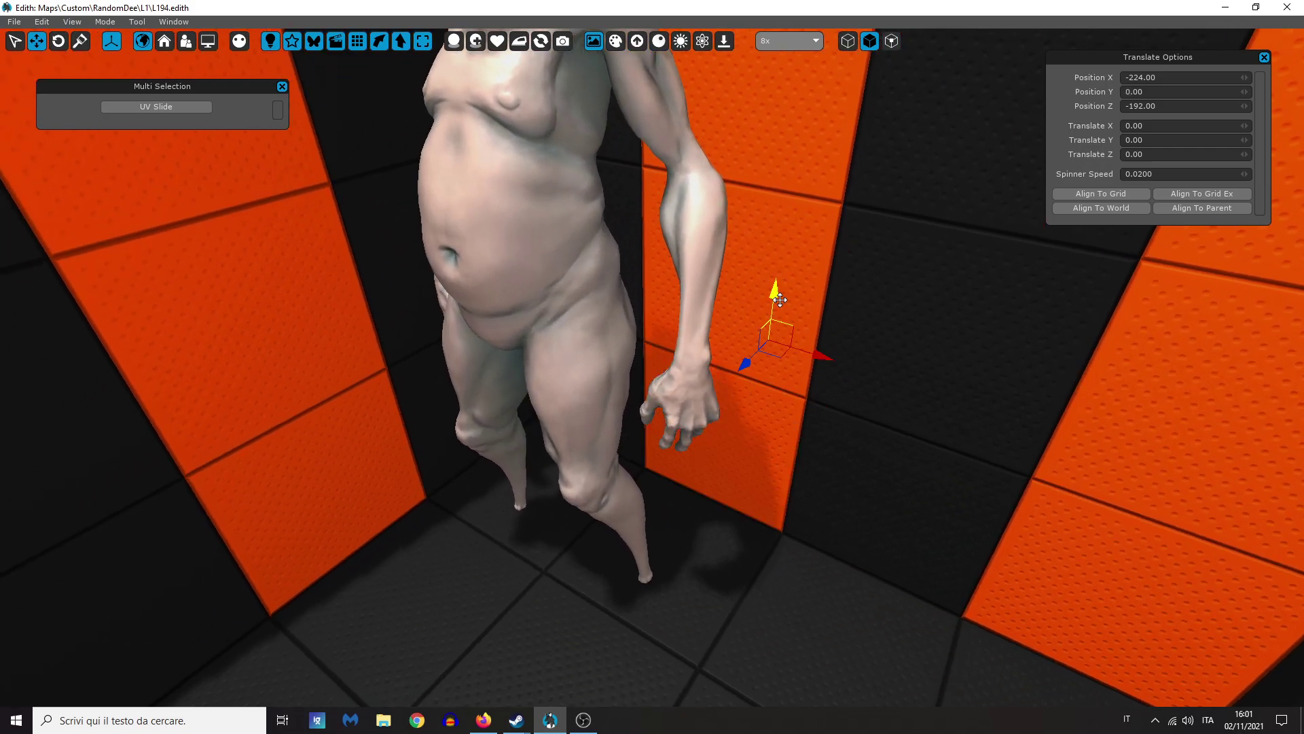
key("Escape")
right_click_drag(781, 299, 870, 382)
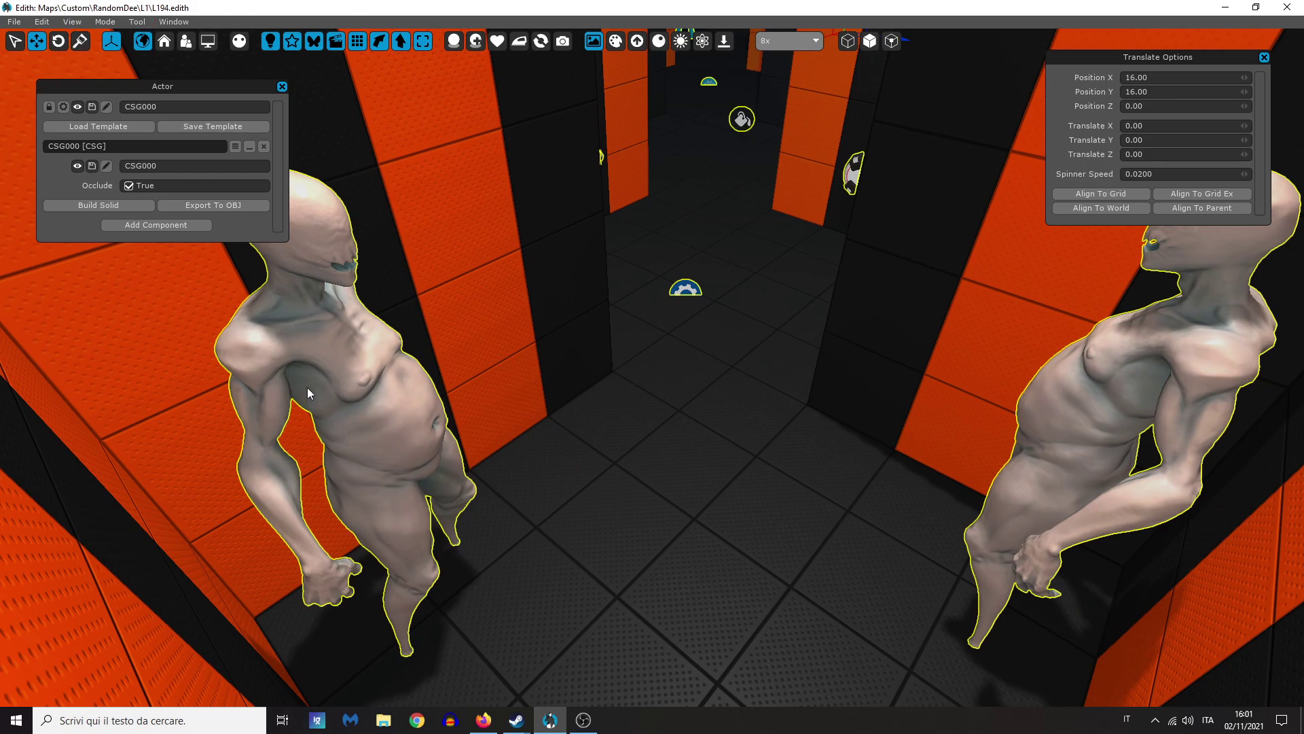
Step: Rotate the dCreeper2 spawn away from the wall toward the corridor, and slightly adjust the dCreeper1 spawn's rotation
left_click(1060, 388)
right_click_drag(1060, 389, 561, 109)
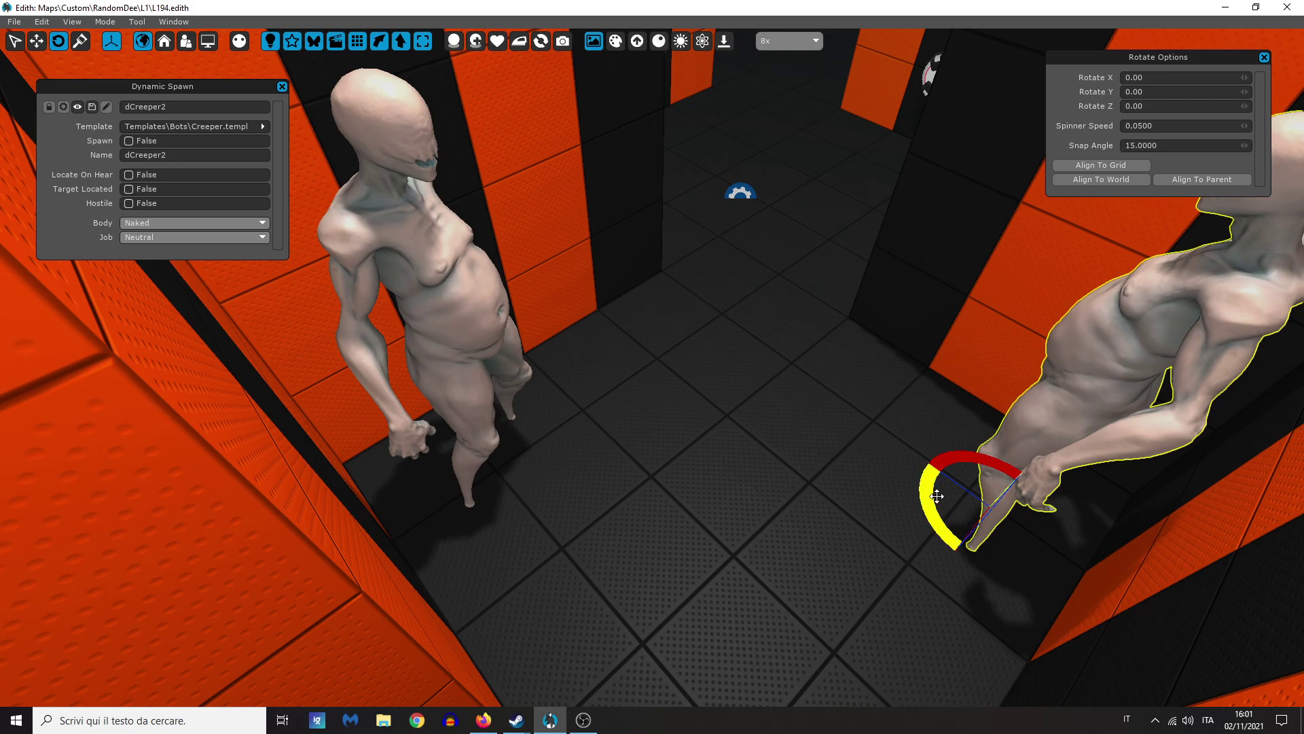
left_click_drag(937, 497, 959, 540)
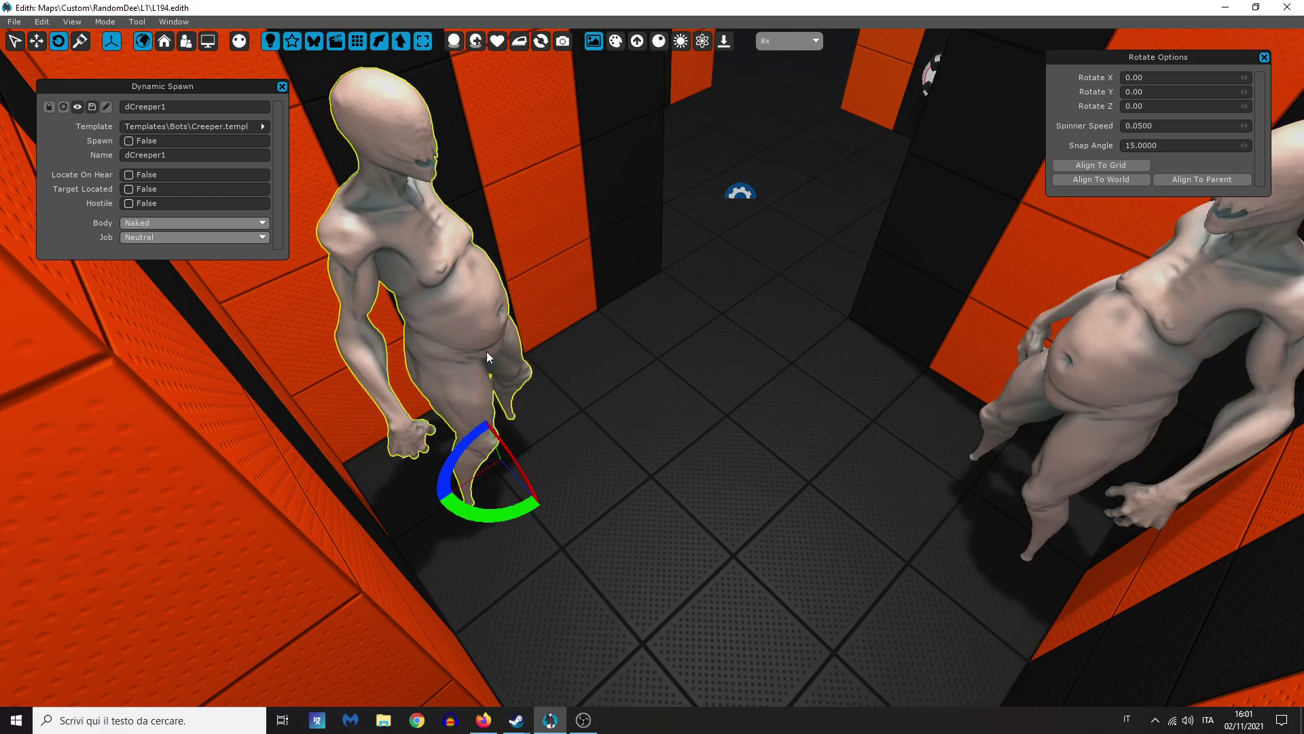
left_click_drag(480, 520, 485, 523)
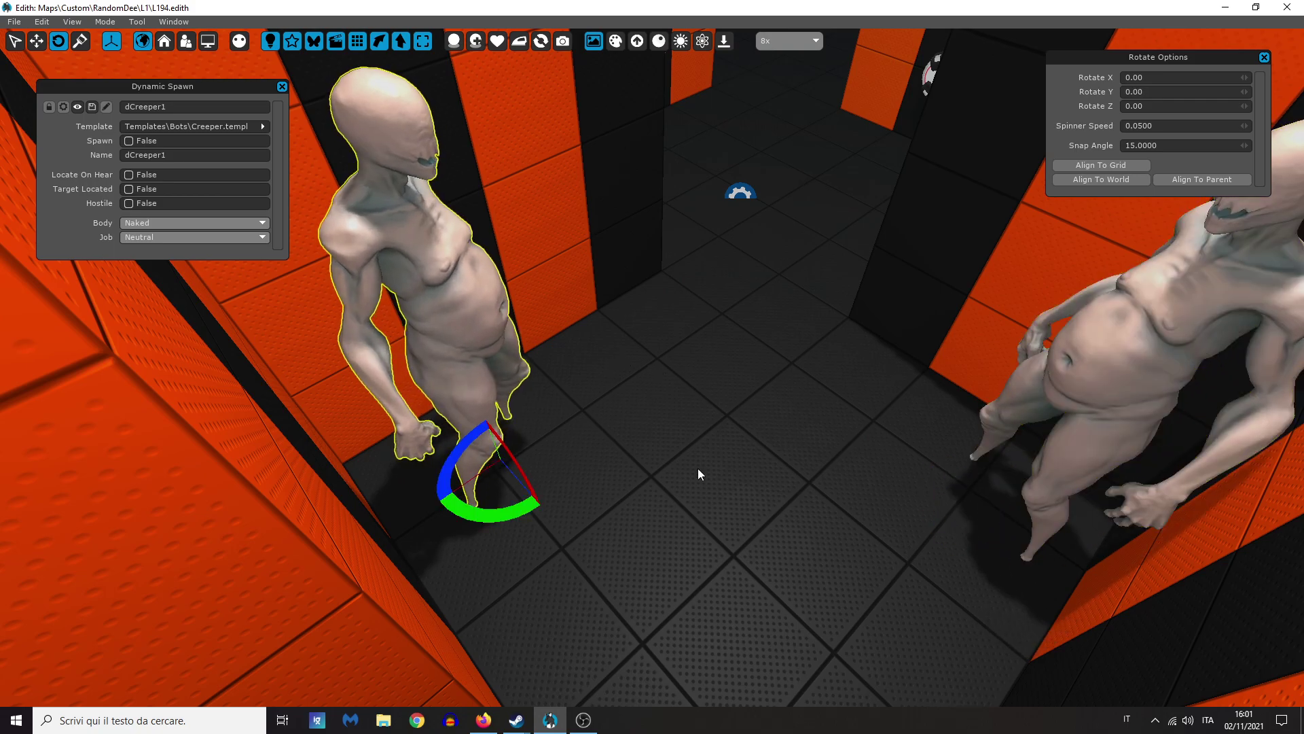
left_click(786, 468)
Step: Move the dCreeper2 spawn across the floor to about Position X -224.95 and Position Z -141.13
left_click(1083, 374)
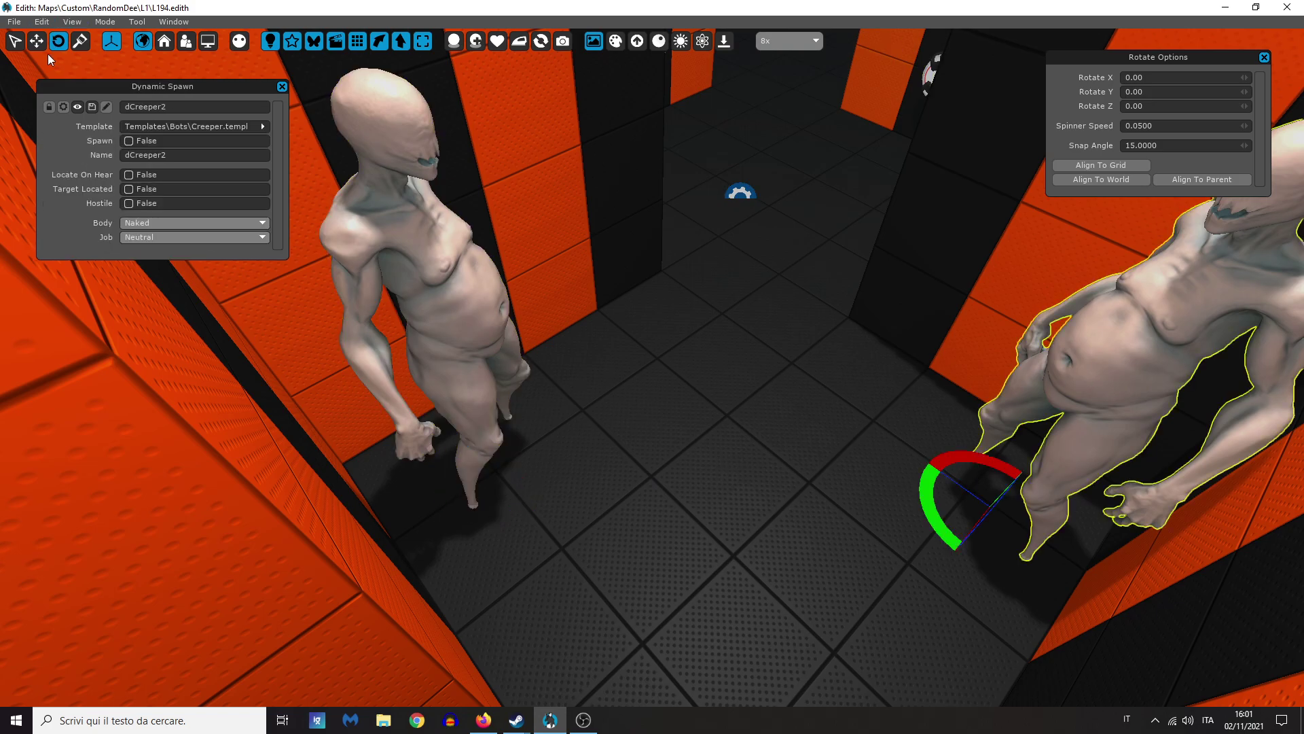
left_click_drag(974, 509, 933, 481)
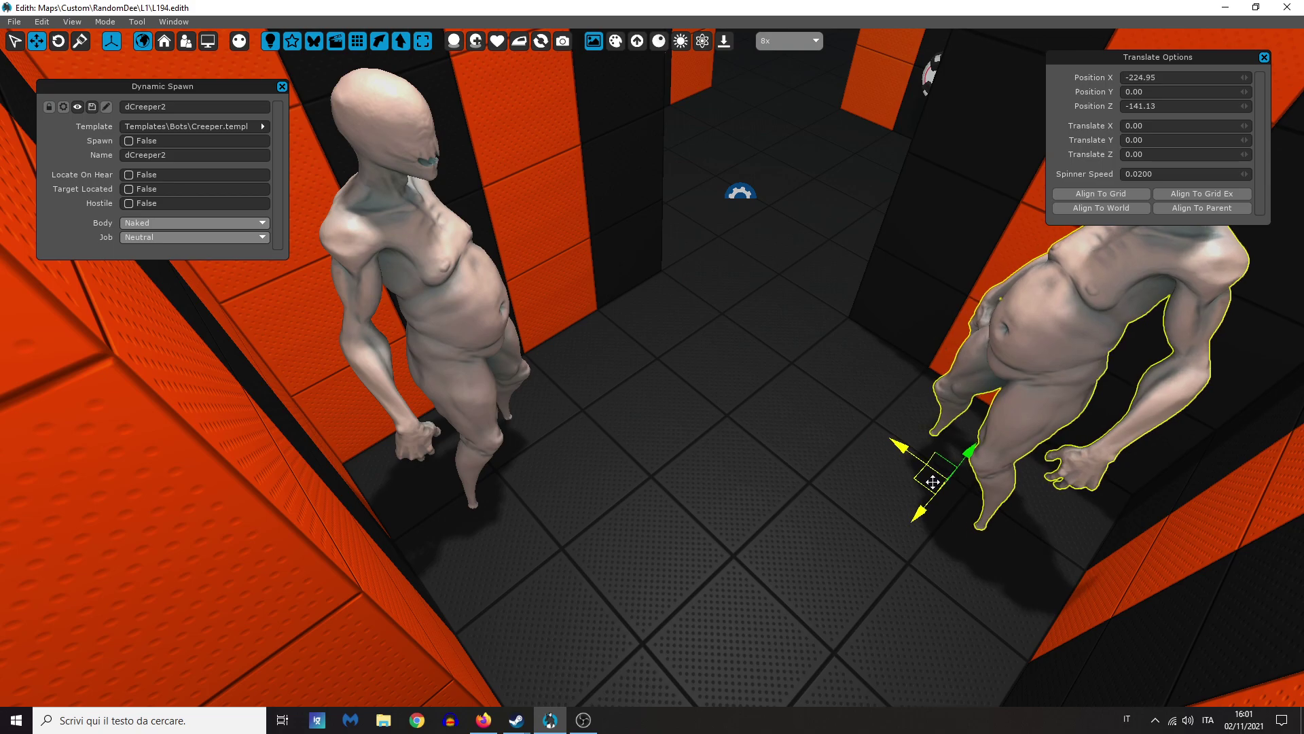
left_click(797, 381)
Step: Examine the scene graph, comparing the mine spawn logic with the creeper spawn logic and its ispawnCreeper variable
right_click_drag(765, 185, 737, 81)
key("w")
key("g")
scroll(575, 356, "down", 6)
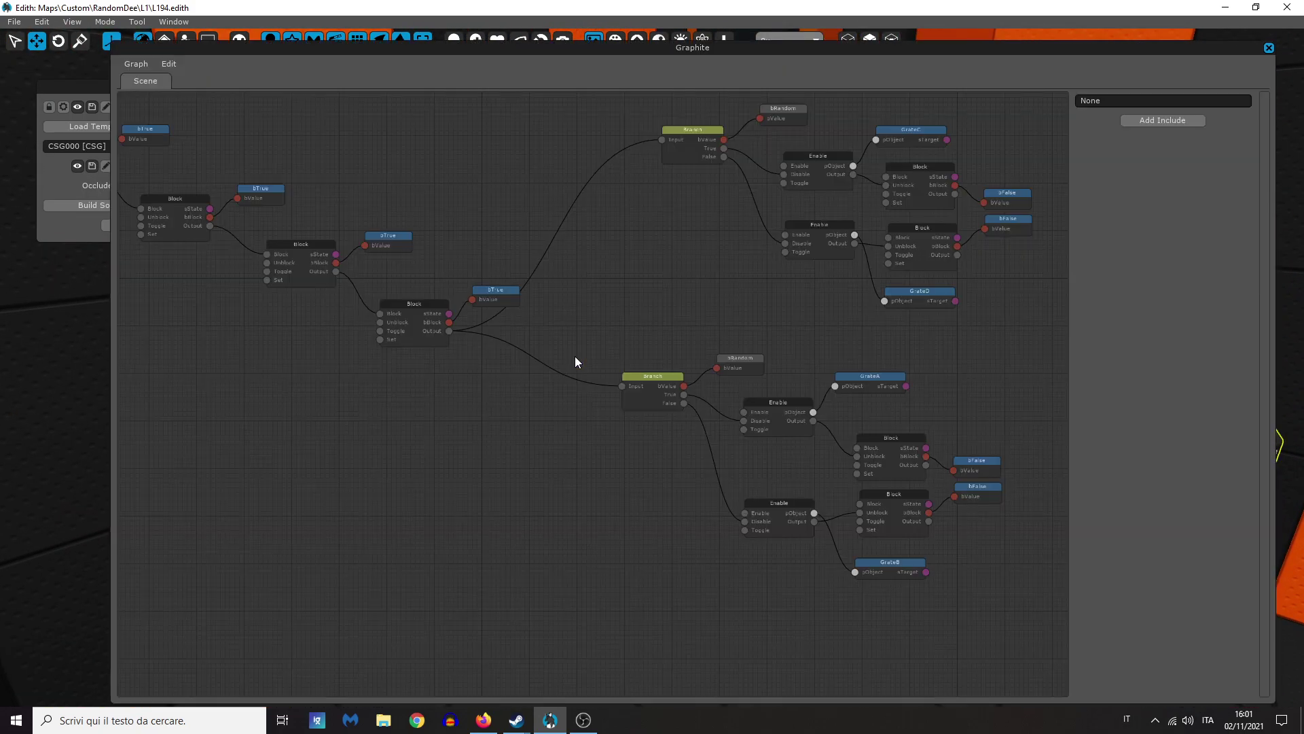
scroll(629, 446, "up", 6)
middle_click_drag(706, 452, 132, 226)
scroll(127, 212, "up", 3)
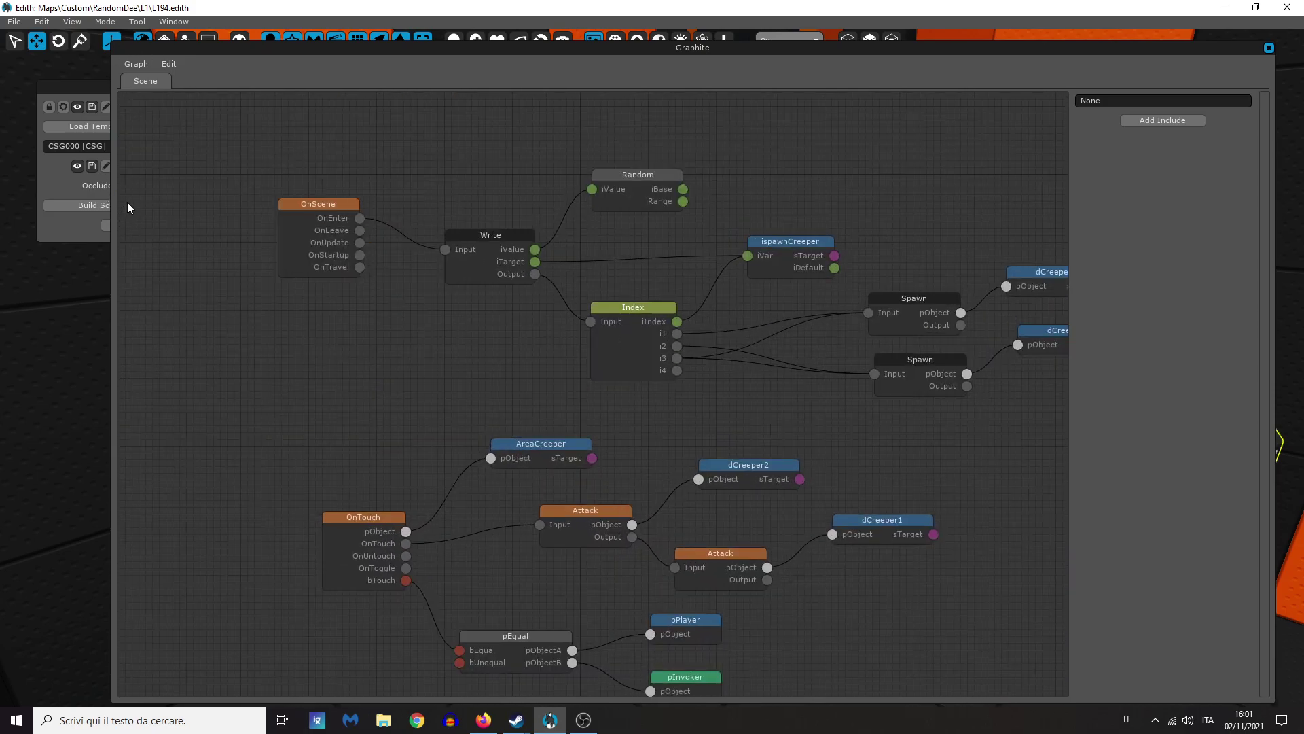
middle_click_drag(353, 180, 284, 471)
middle_click_drag(389, 292, 409, 425)
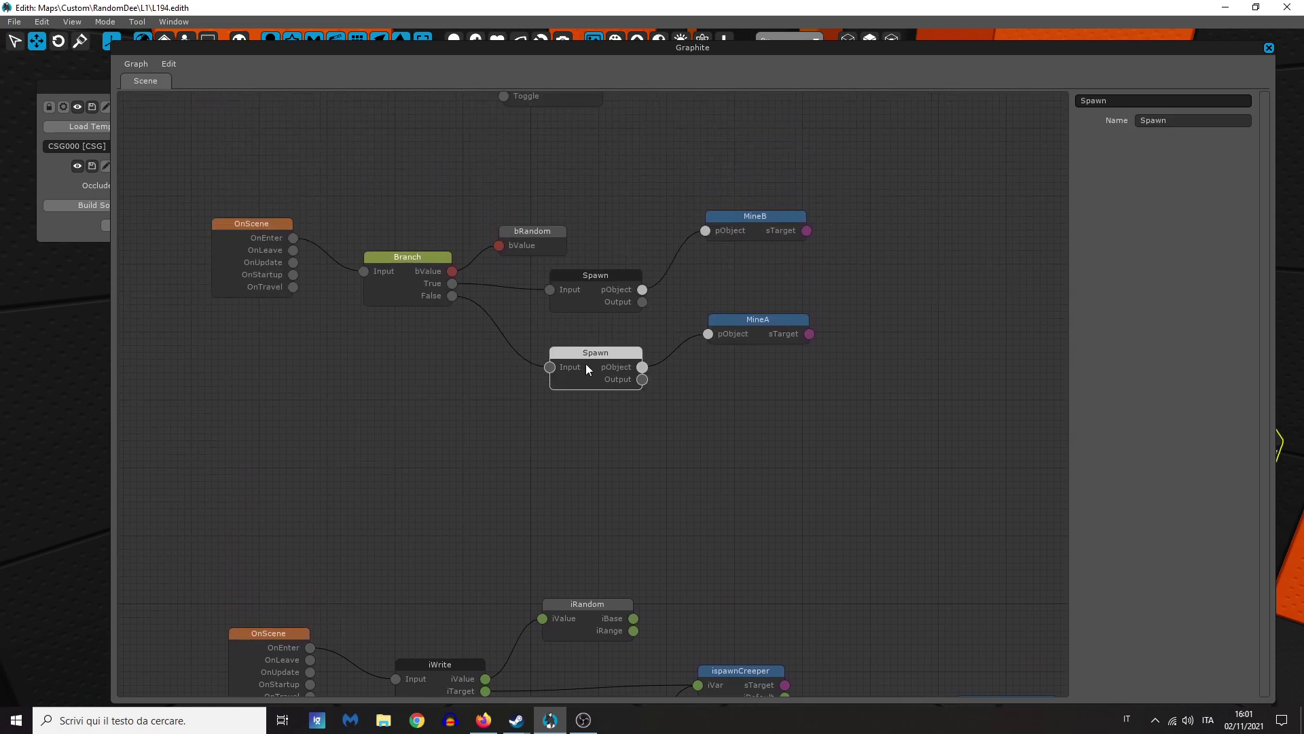
scroll(579, 373, "down", 2)
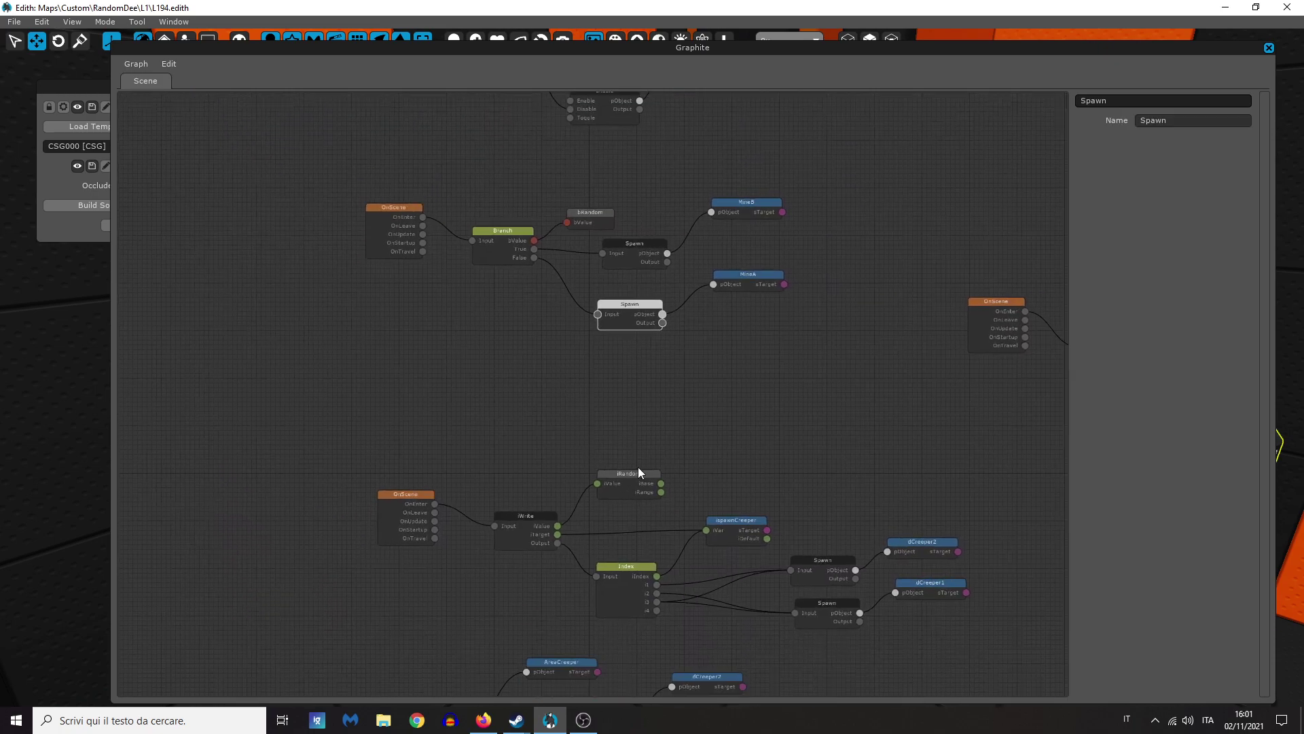
middle_click_drag(642, 490, 594, 278)
scroll(593, 278, "up", 3)
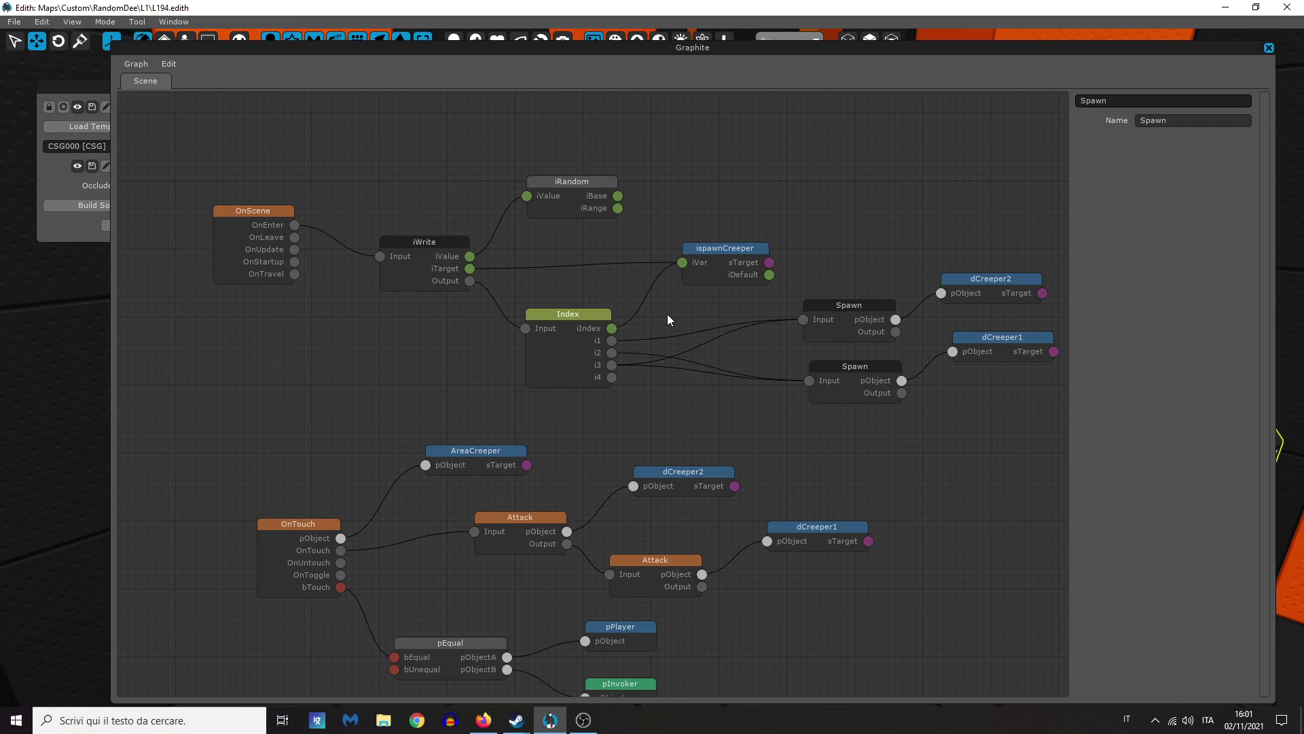
scroll(686, 316, "down", 3)
scroll(603, 335, "up", 3)
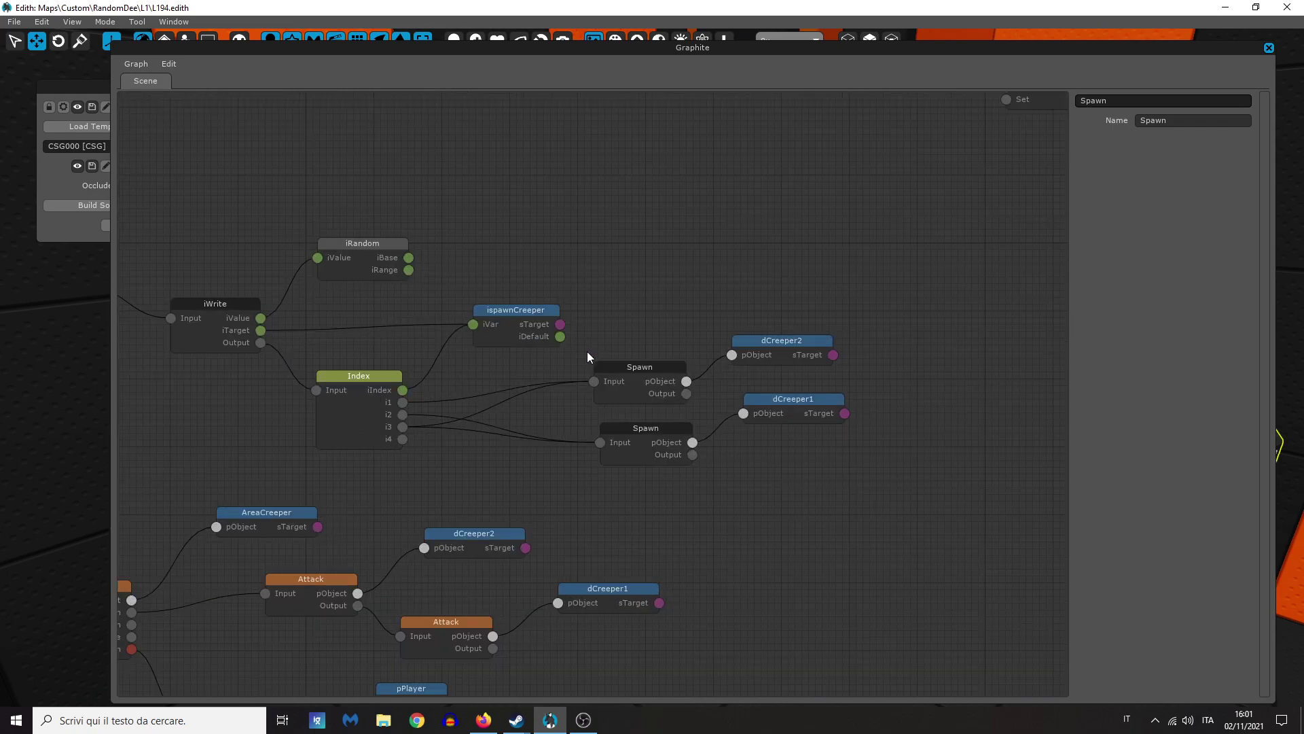
left_click(536, 316)
scroll(365, 449, "down", 5)
scroll(317, 513, "down", 1)
scroll(365, 480, "up", 9)
middle_click_drag(540, 483, 750, 508)
scroll(405, 367, "down", 4)
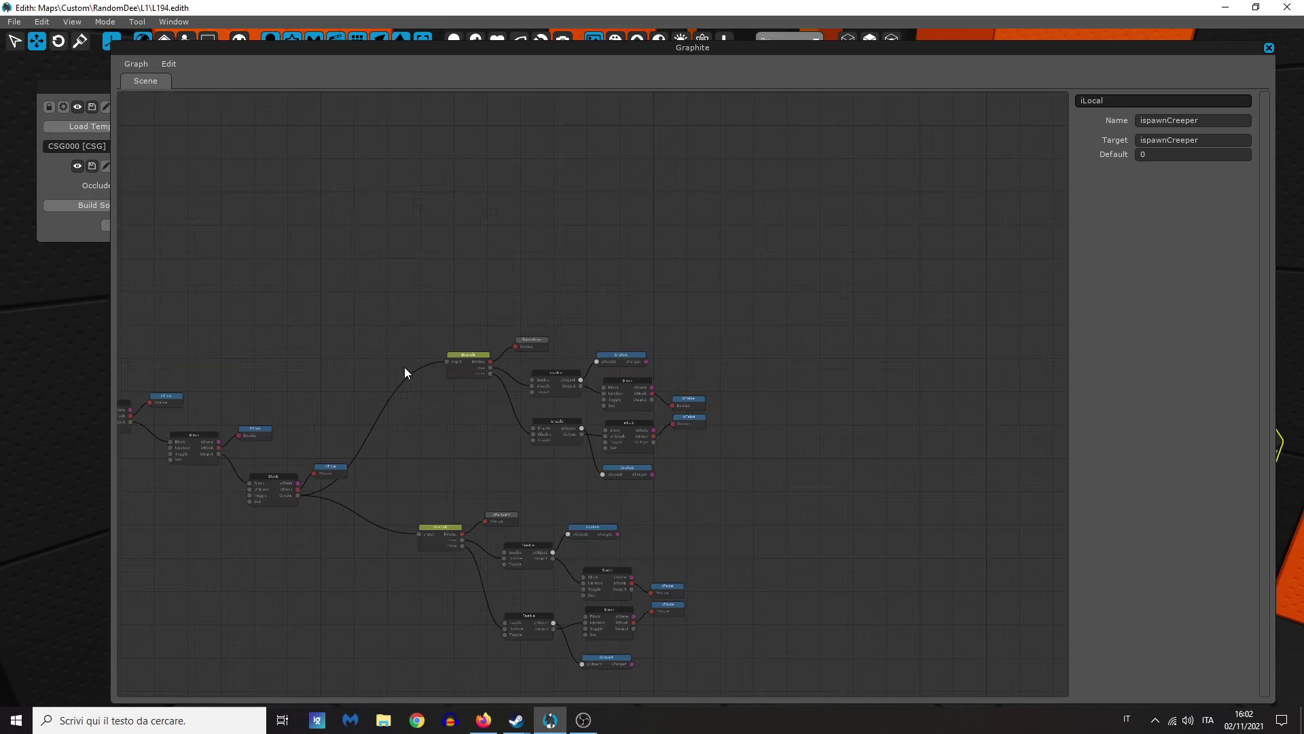
scroll(459, 349, "up", 3)
middle_click_drag(501, 469, 719, 376)
scroll(620, 403, "down", 4)
middle_click_drag(431, 454, 718, 410)
scroll(720, 417, "up", 2)
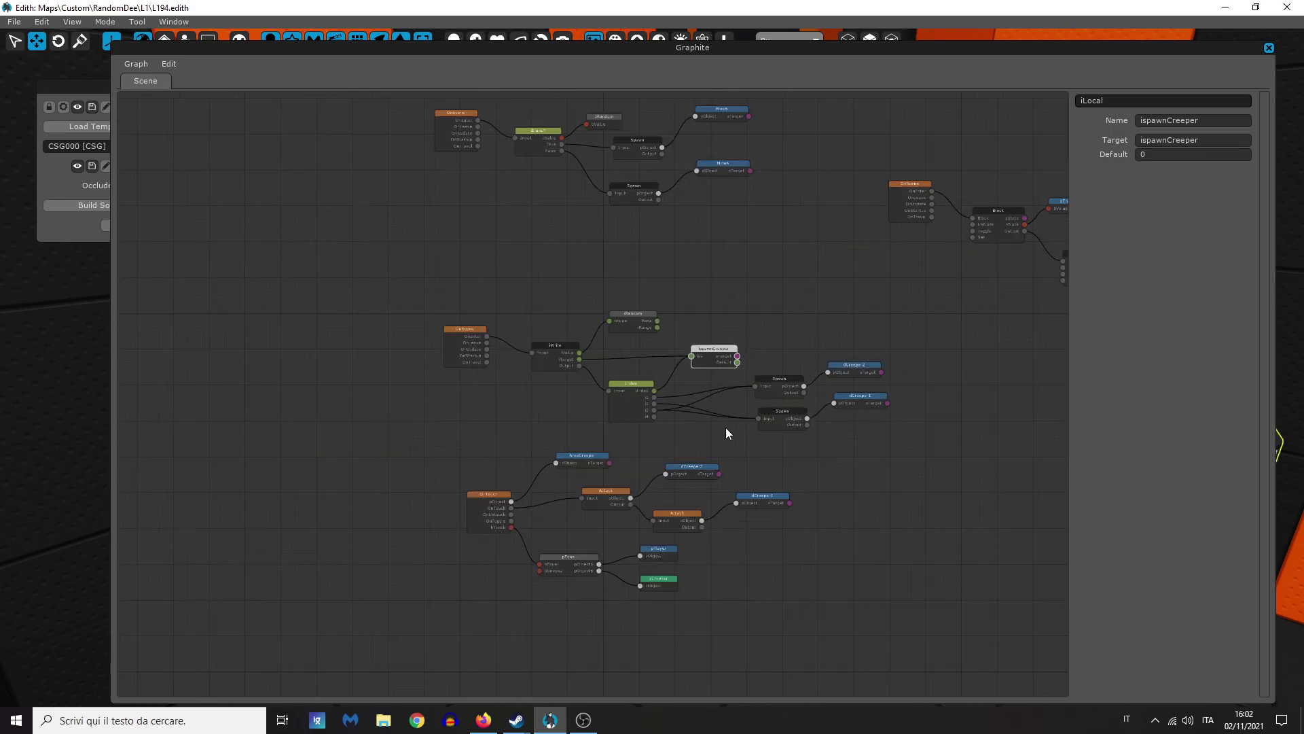
scroll(667, 368, "up", 2)
Step: Duplicate the creeper logic's OnScene, iWrite, iRandom, Index and ispawnCreeper nodes and place the copies beside the mine spawn nodes
left_click(778, 360)
left_click_drag(782, 388, 393, 220)
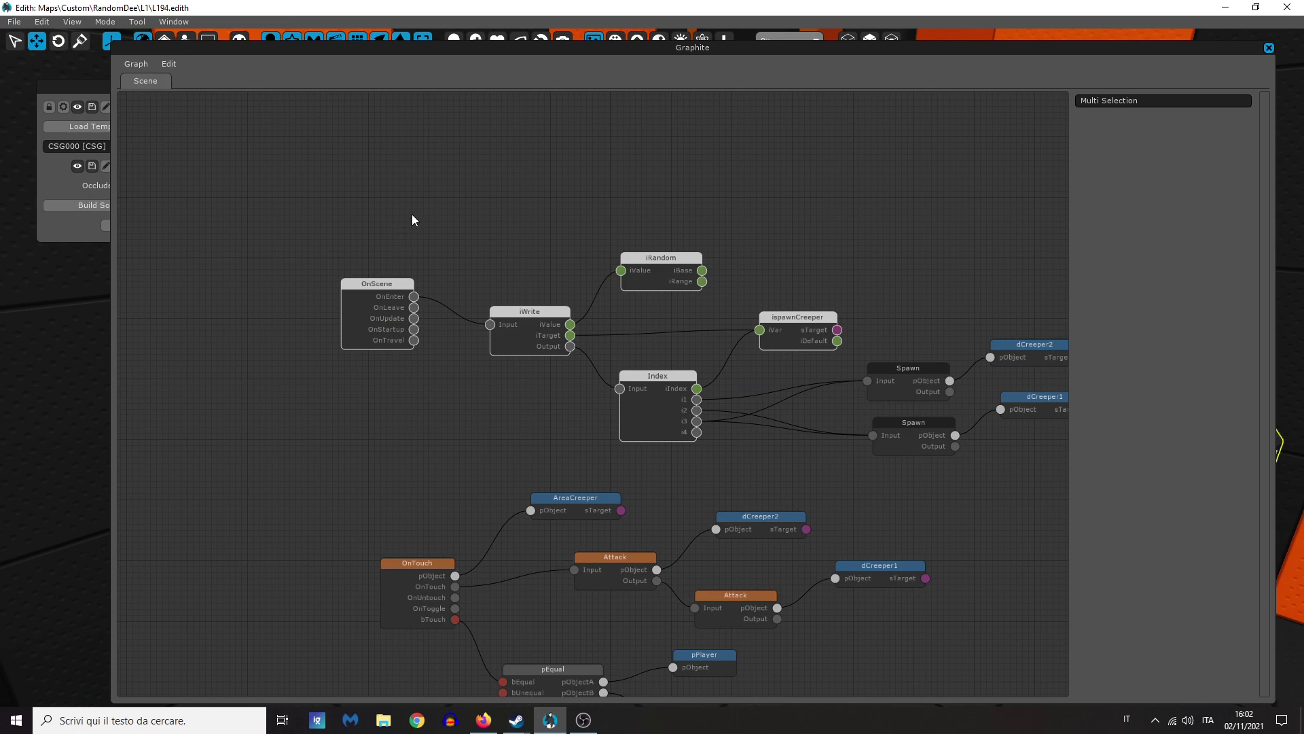
middle_click_drag(414, 215, 556, 515)
scroll(556, 515, "down", 2)
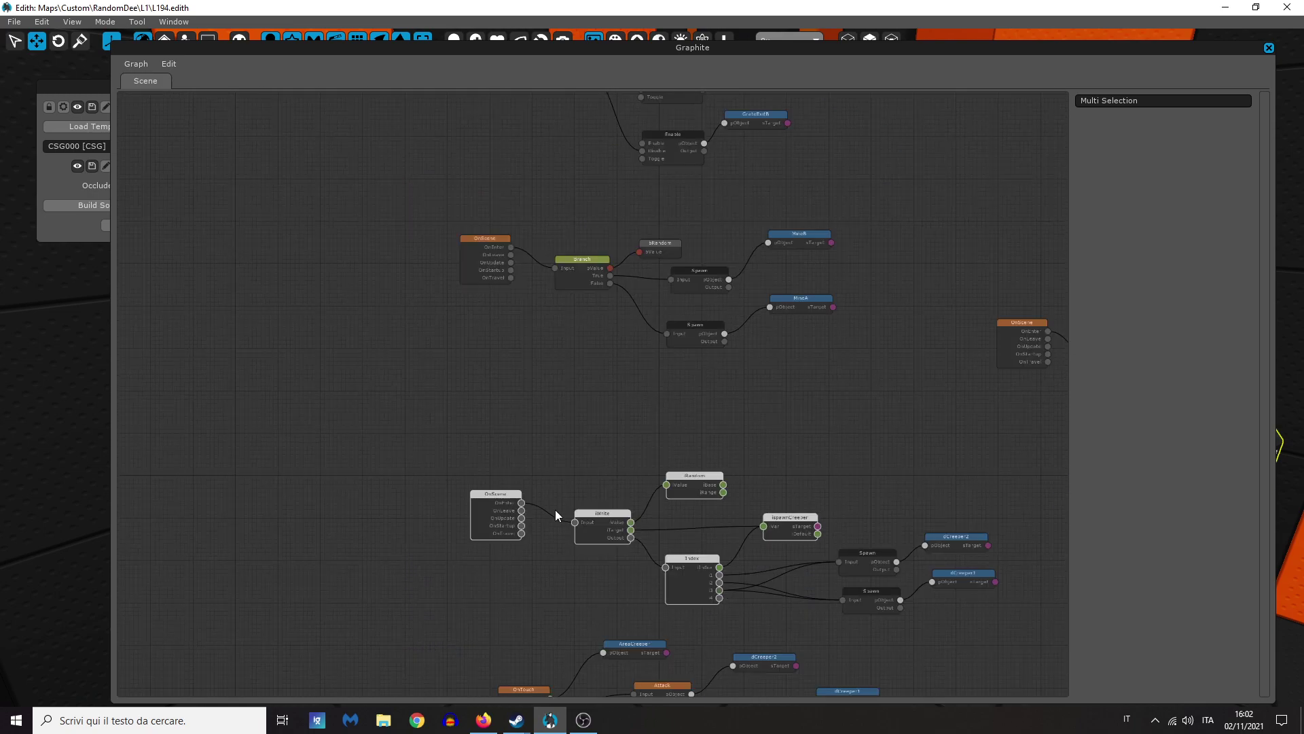
key("ctrl+v")
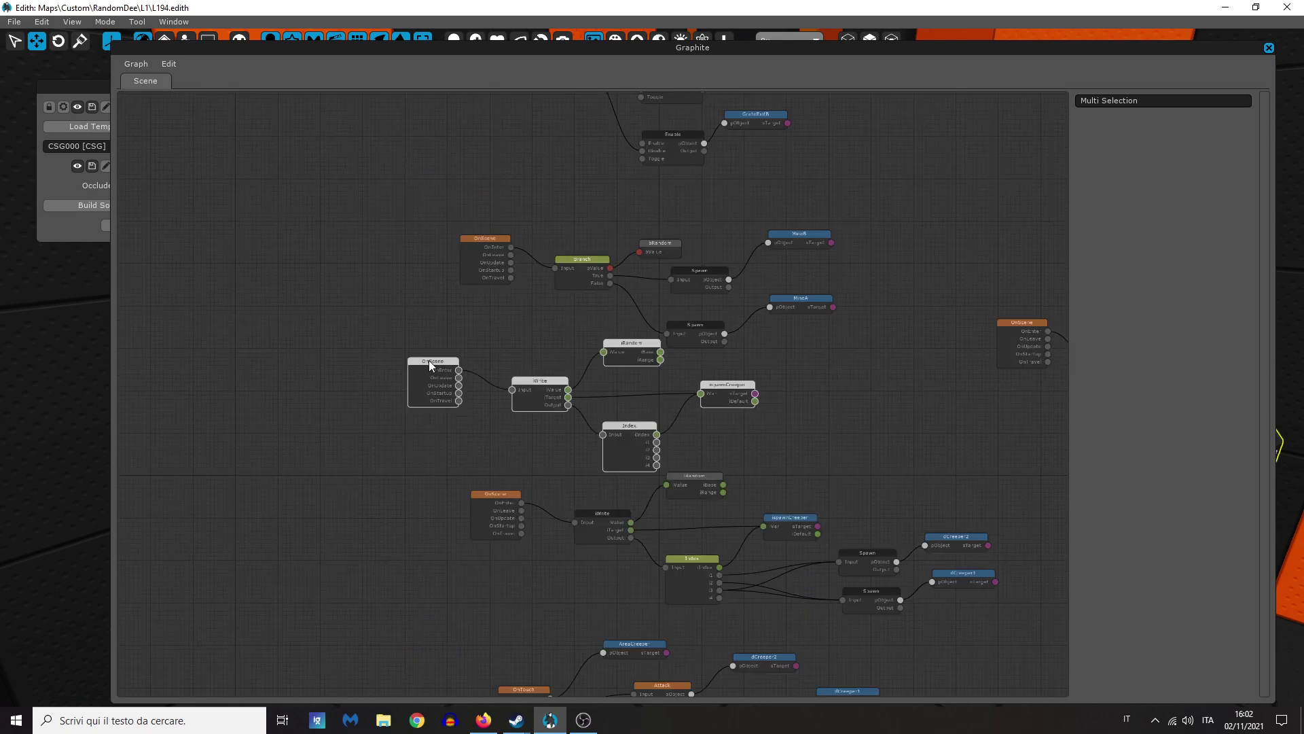
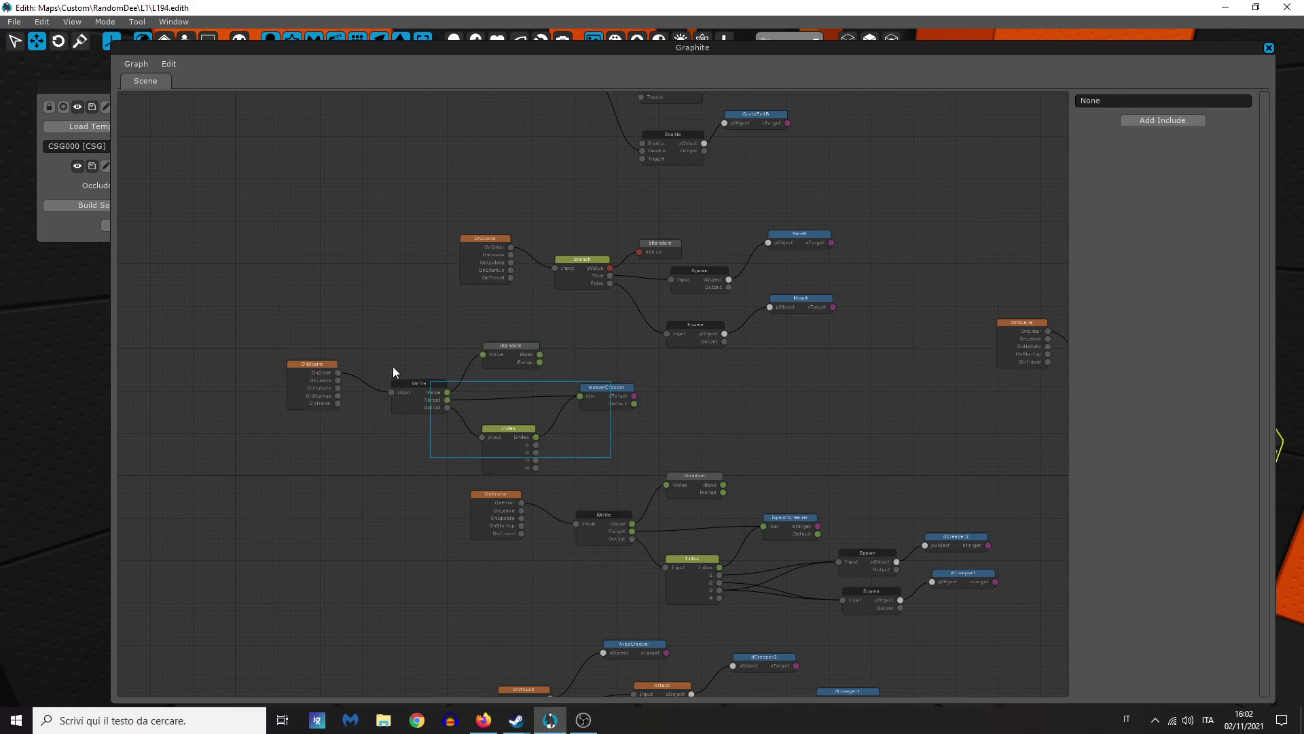
left_click_drag(202, 264, 94, 229)
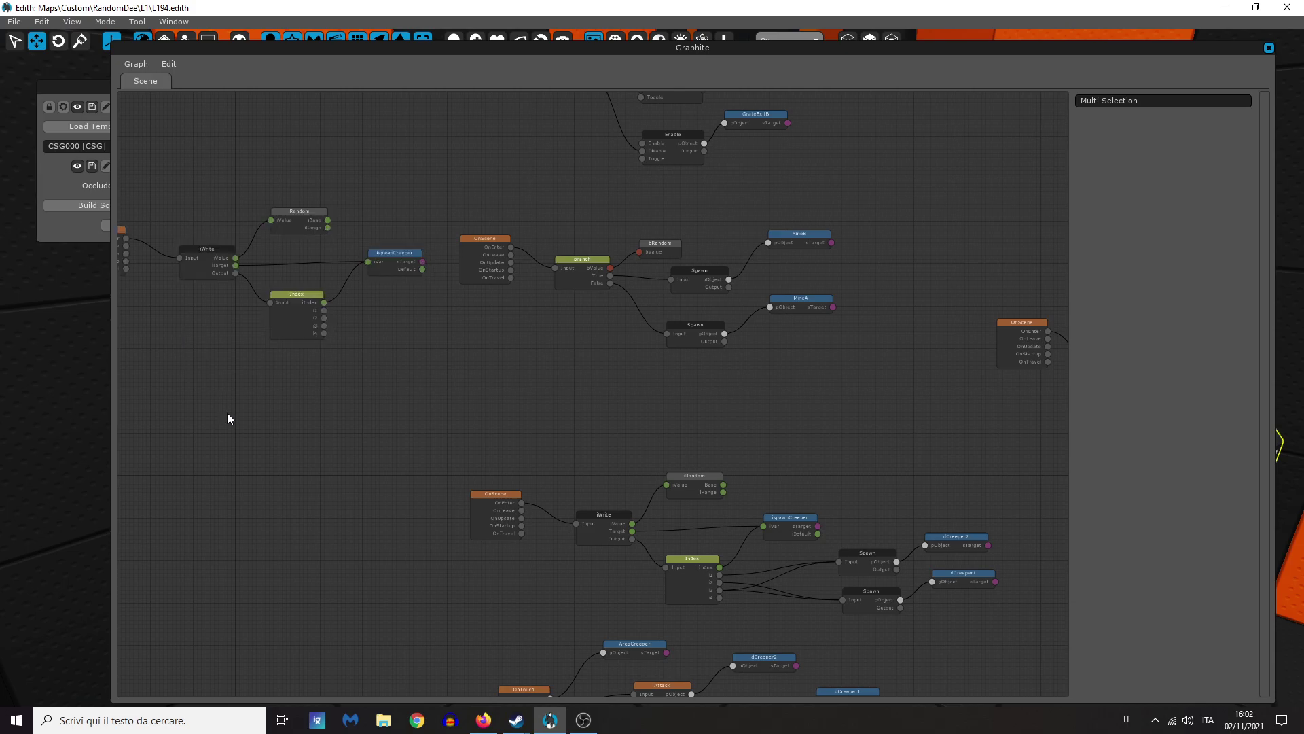
Step: Remove output i4 from the duplicated Index node, and open the duplicated iRandom node's Range for editing
left_click(271, 412)
middle_click_drag(303, 412, 501, 464)
scroll(720, 382, "up", 3)
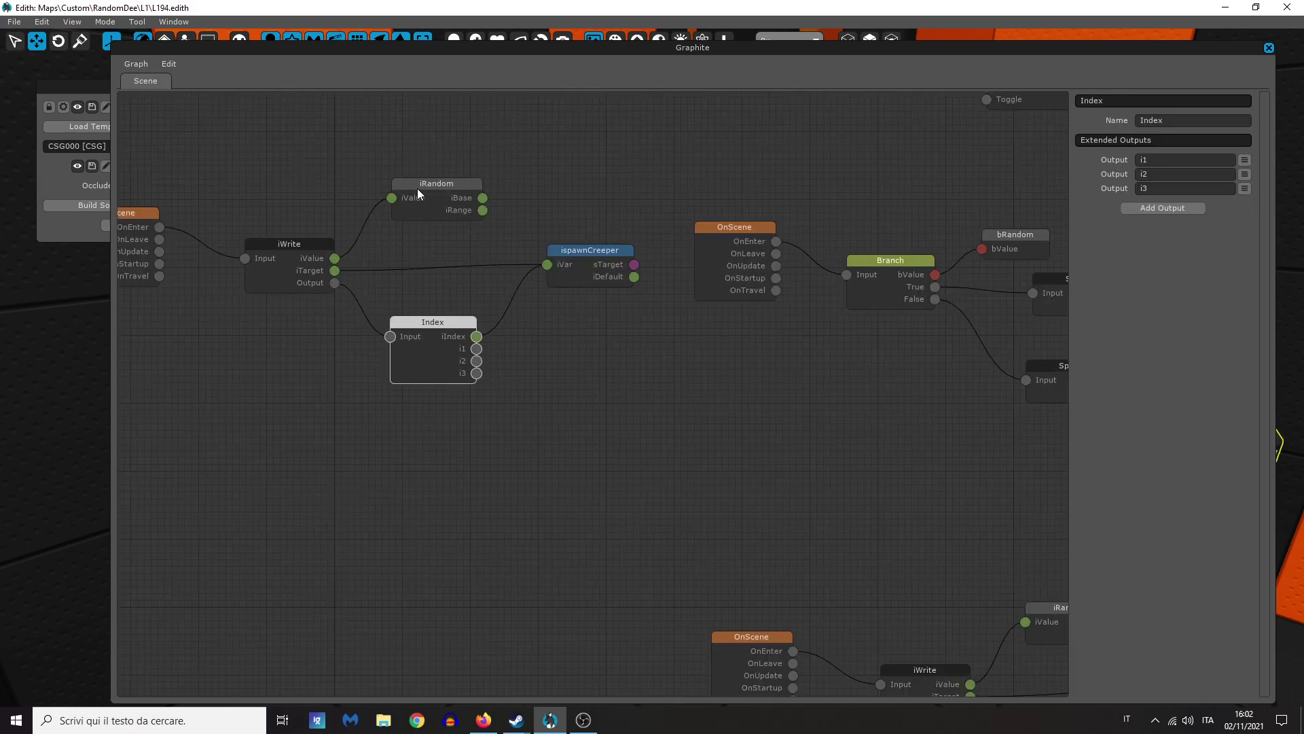
left_click(435, 194)
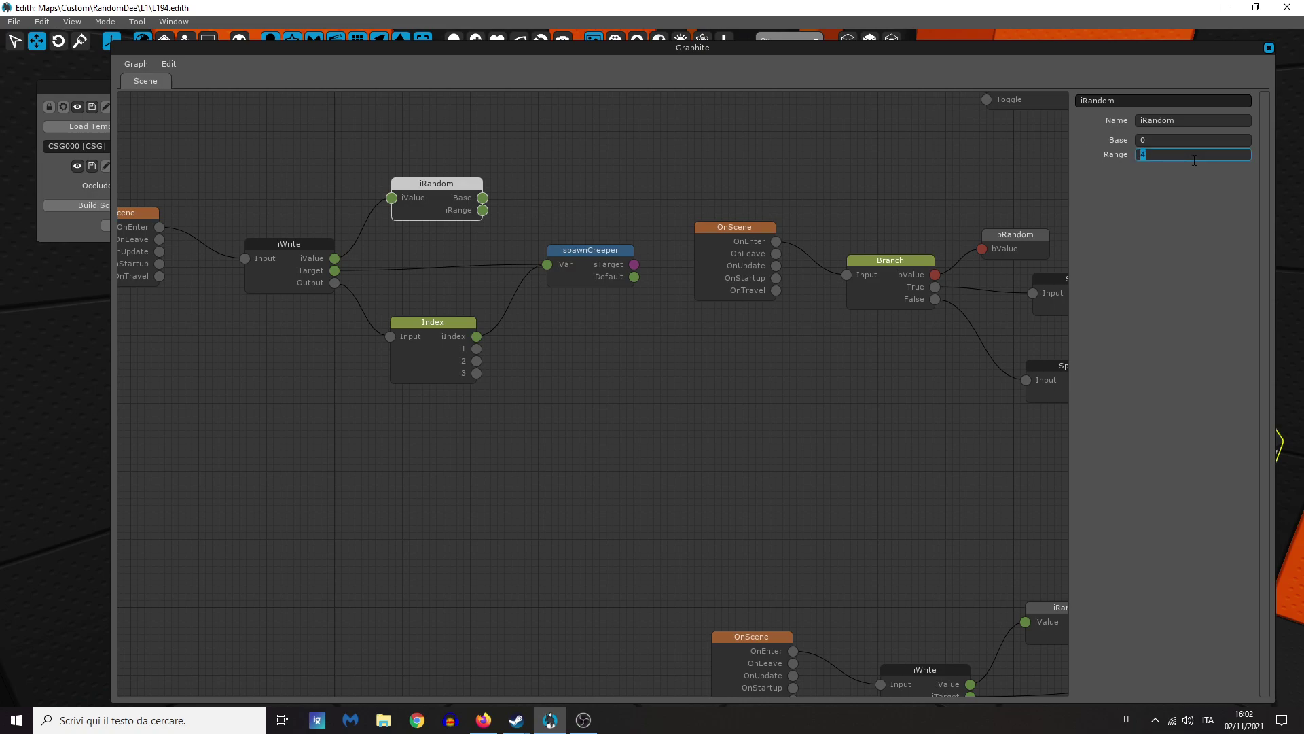
left_click(786, 394)
Step: Delete the OnScene, Branch and bRandom nodes that drive the mine spawns
middle_click_drag(886, 331, 750, 335)
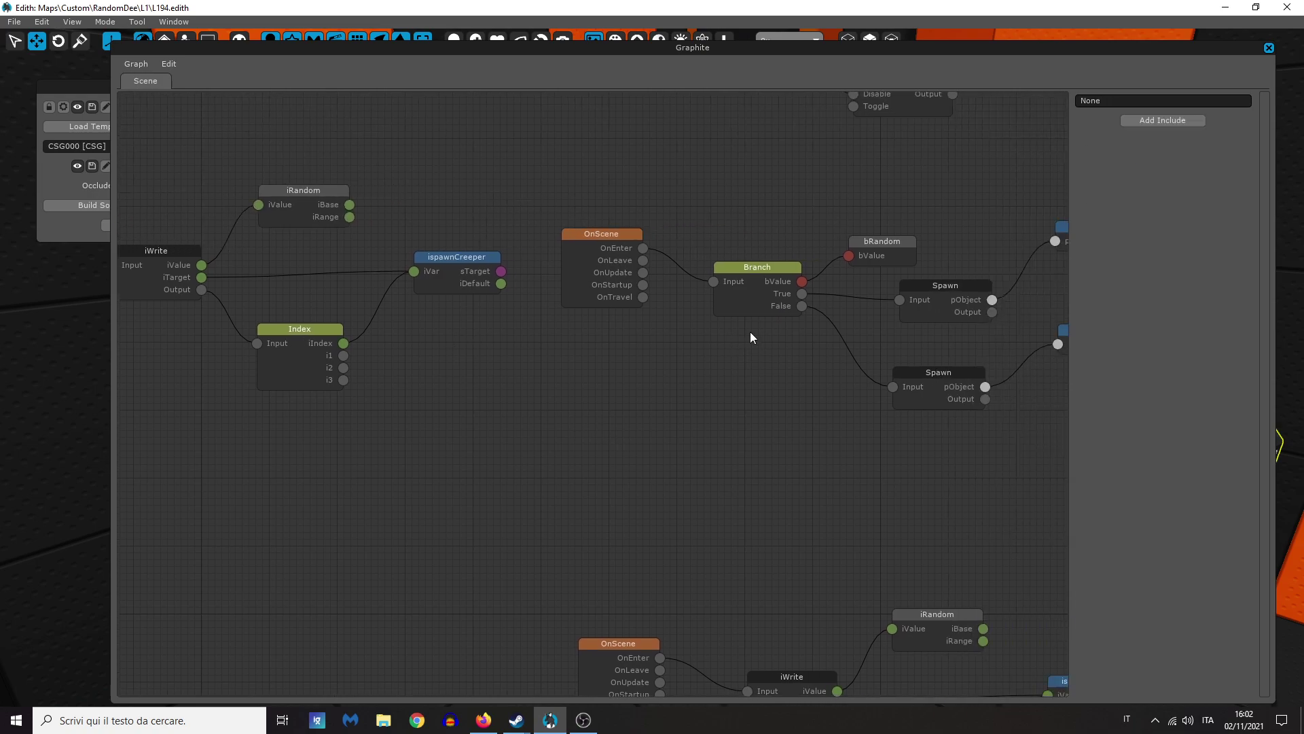
left_click_drag(615, 187, 615, 187)
key("Delete")
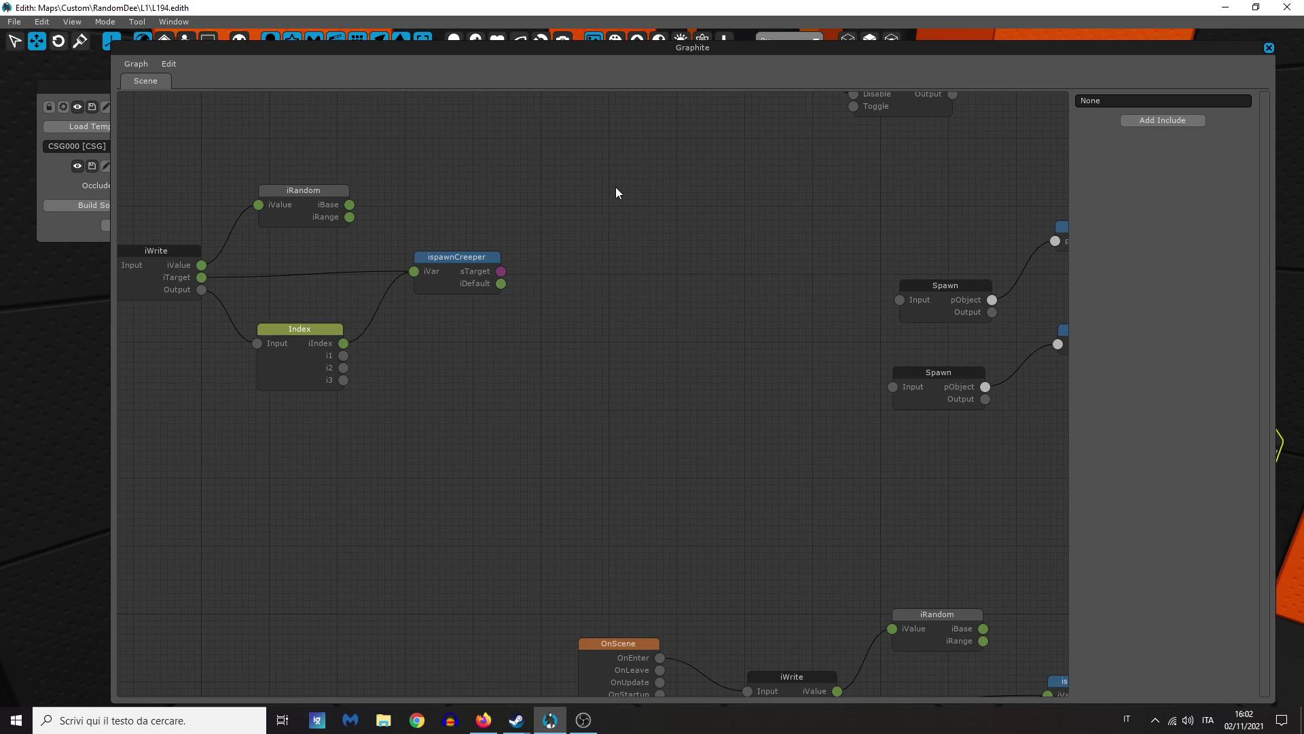
Step: Move the two mine Spawn nodes with their MineB and MineA objects next to the duplicated Index node
scroll(682, 287, "down", 2)
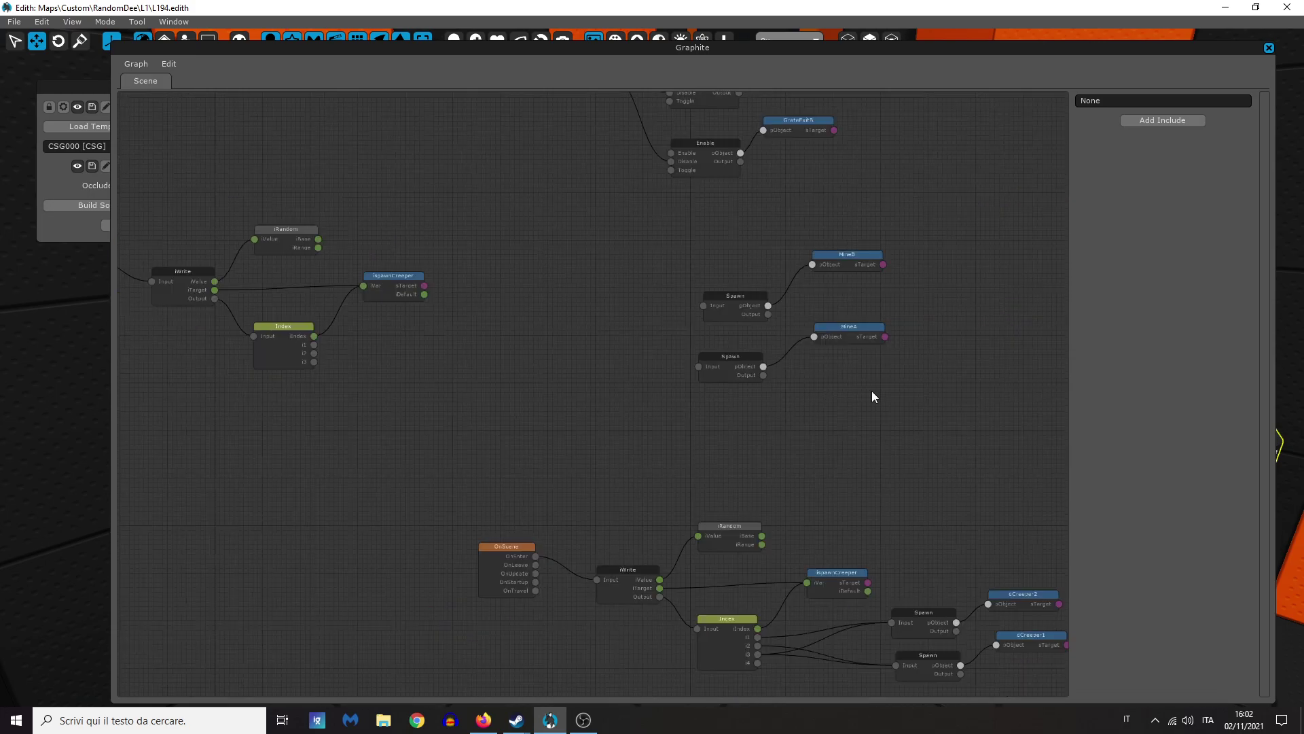
left_click_drag(873, 397, 693, 246)
left_click_drag(747, 291, 446, 323)
left_click(451, 260)
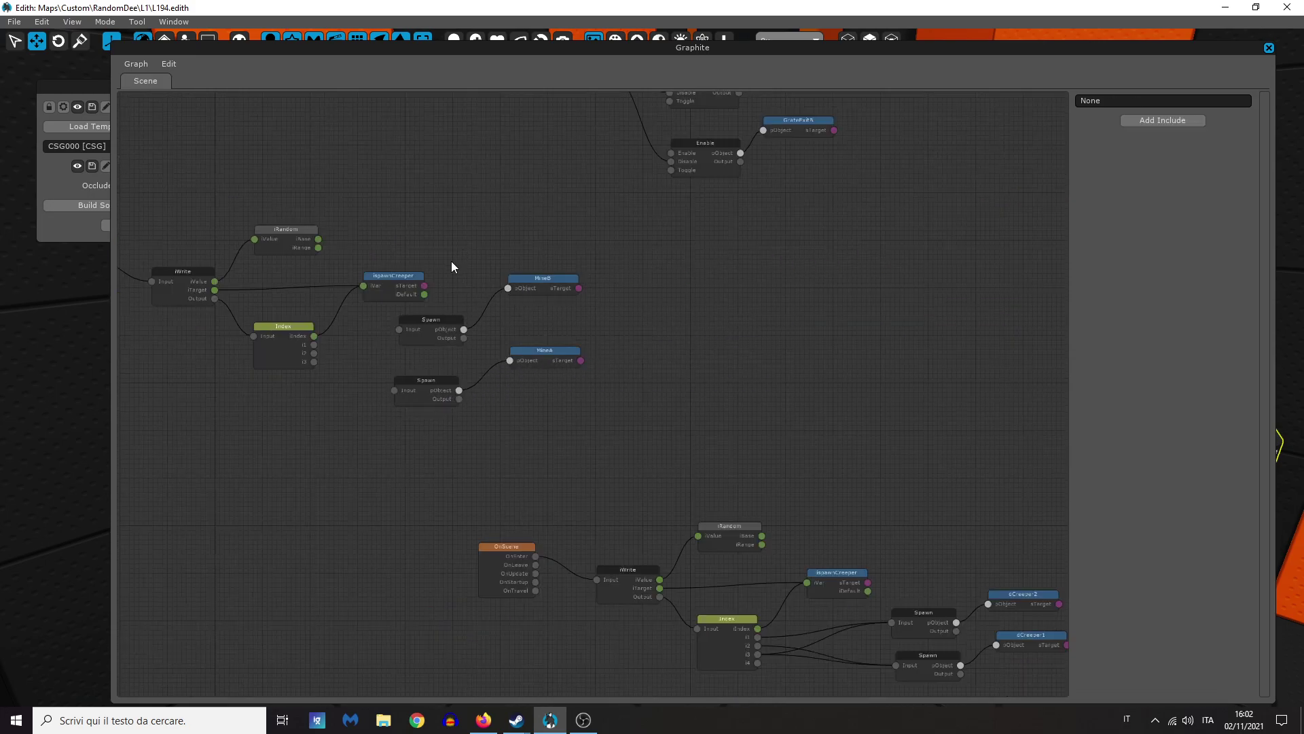
Step: Connect Index output i1 to MineB's Spawn and i2 to MineA's Spawn, and tidy the MineA nodes' layout
middle_click_drag(451, 260, 650, 293)
scroll(646, 296, "up", 3)
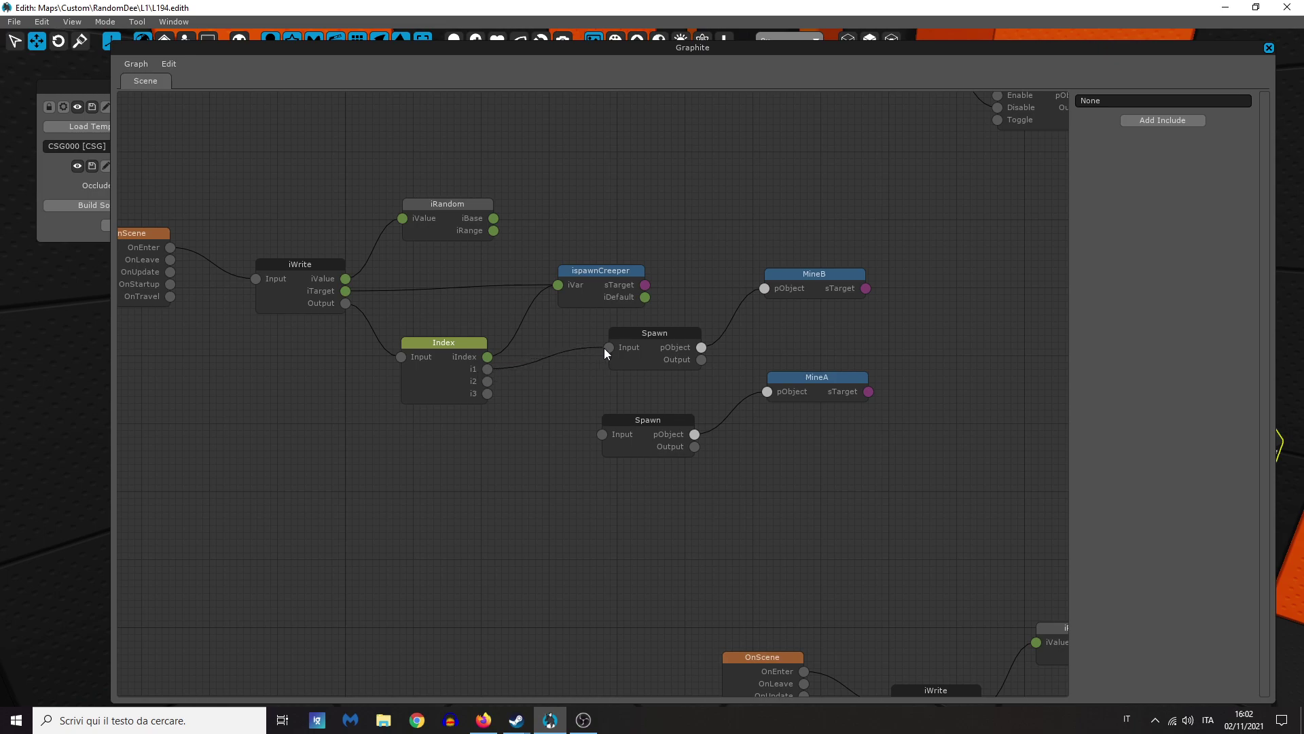
left_click_drag(601, 434, 488, 381)
left_click_drag(662, 436, 678, 413)
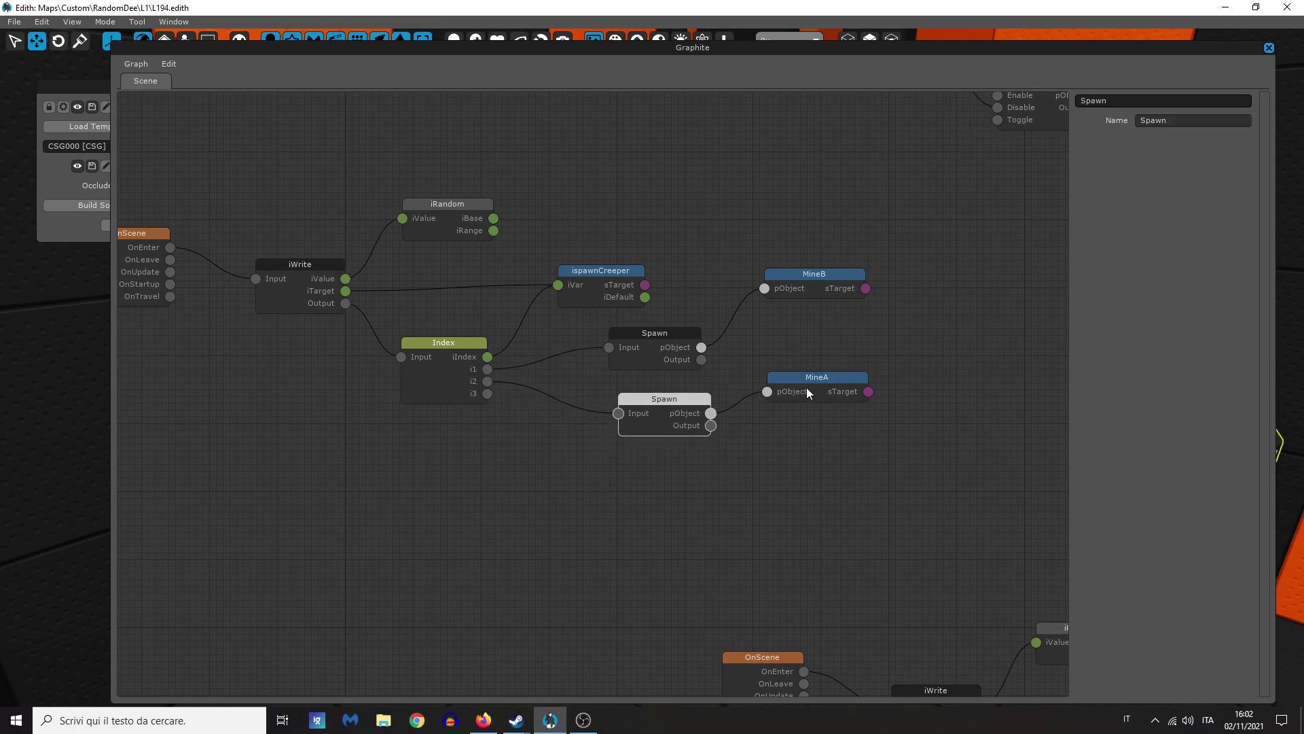
left_click_drag(806, 382, 815, 356)
Step: Rename the duplicated ispawnCreeper variable node as ispawnMine, check the neighbouring nodes, and close the graph
left_click(680, 275)
left_click(624, 271)
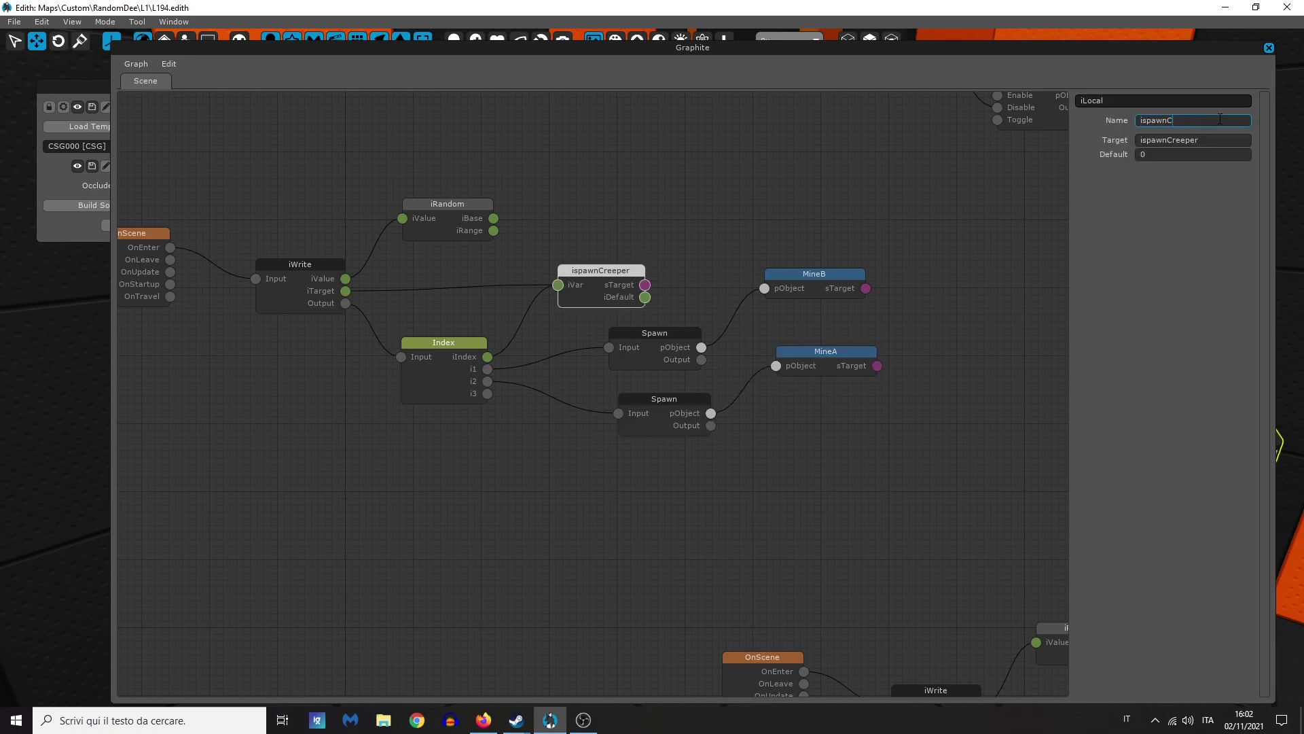
left_click(1220, 119)
type("ispawnMine")
key("Tab")
left_click(227, 368)
left_click(281, 269)
left_click(535, 203)
left_click(446, 224)
left_click(589, 135)
key("Escape")
Step: Start a playtest of the level and equip the 30-round gun and the 60 blue ammo from the storage
key("w")
right_click_drag(616, 150, 985, 151)
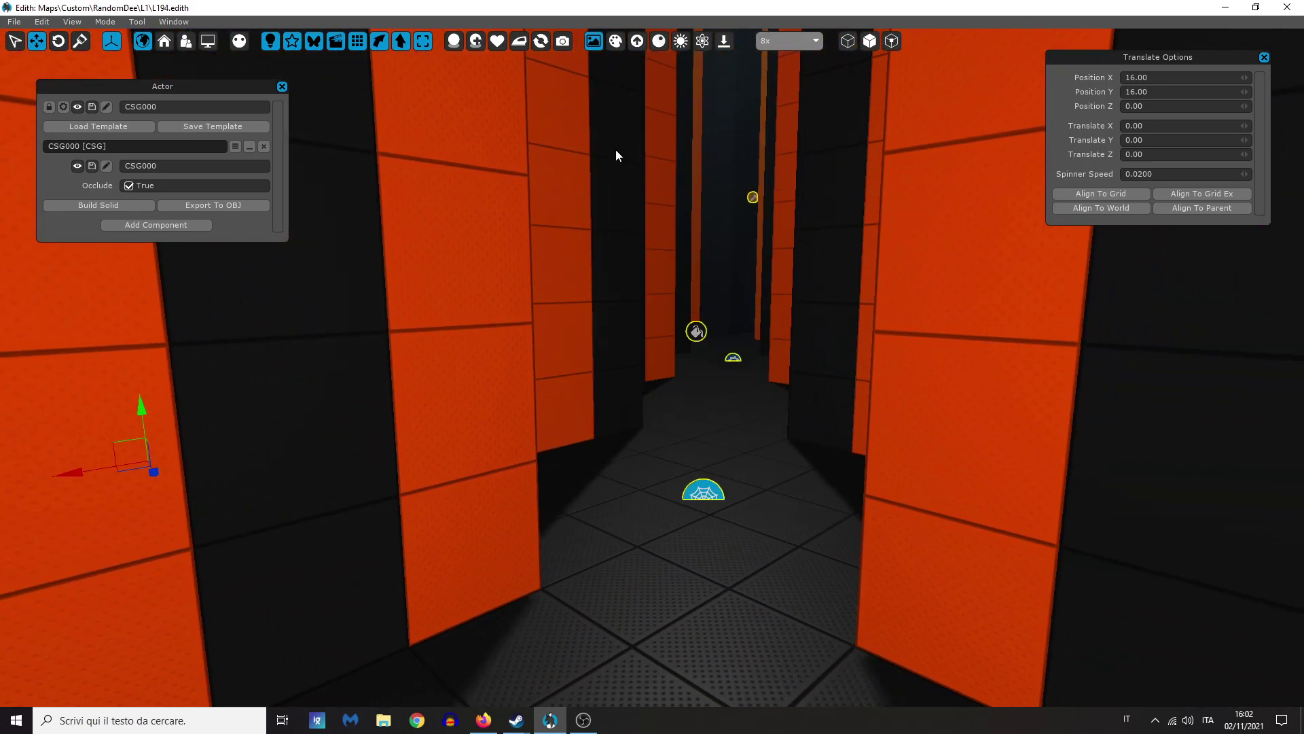
key("F5")
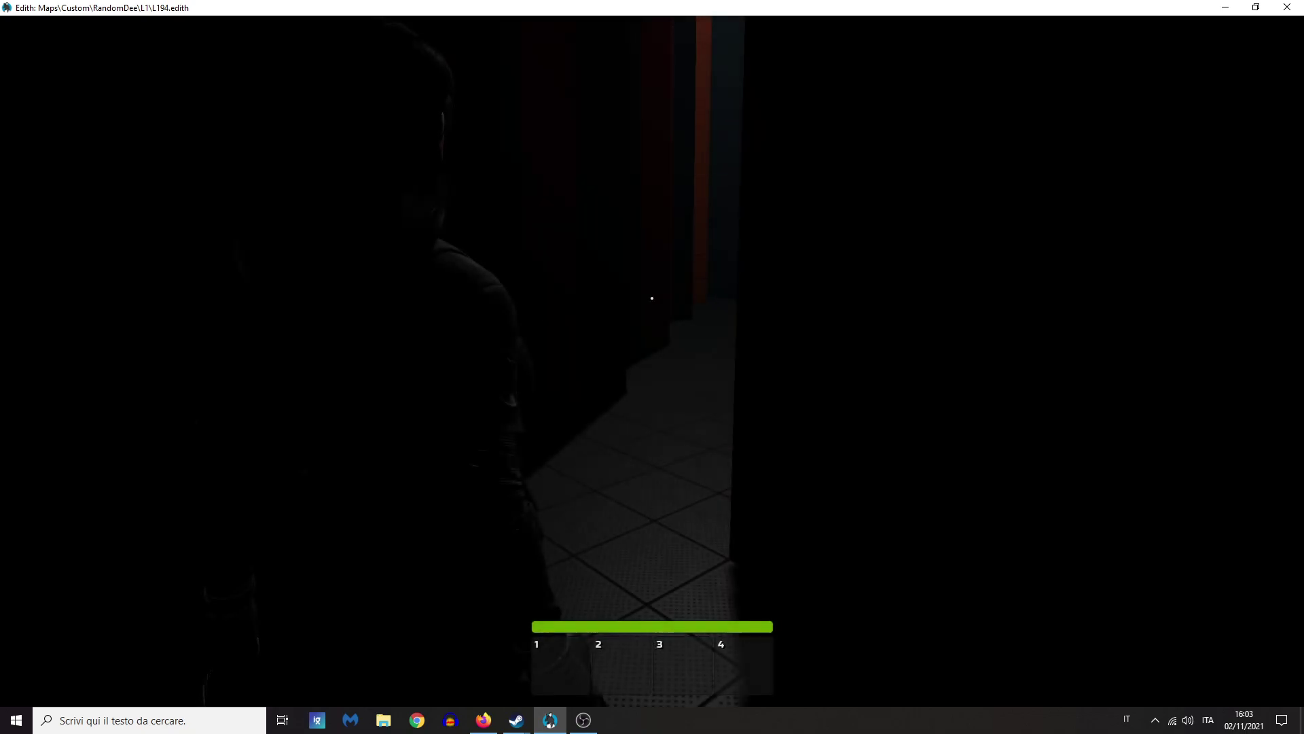
key("Tab")
left_click(798, 152)
left_click(790, 257)
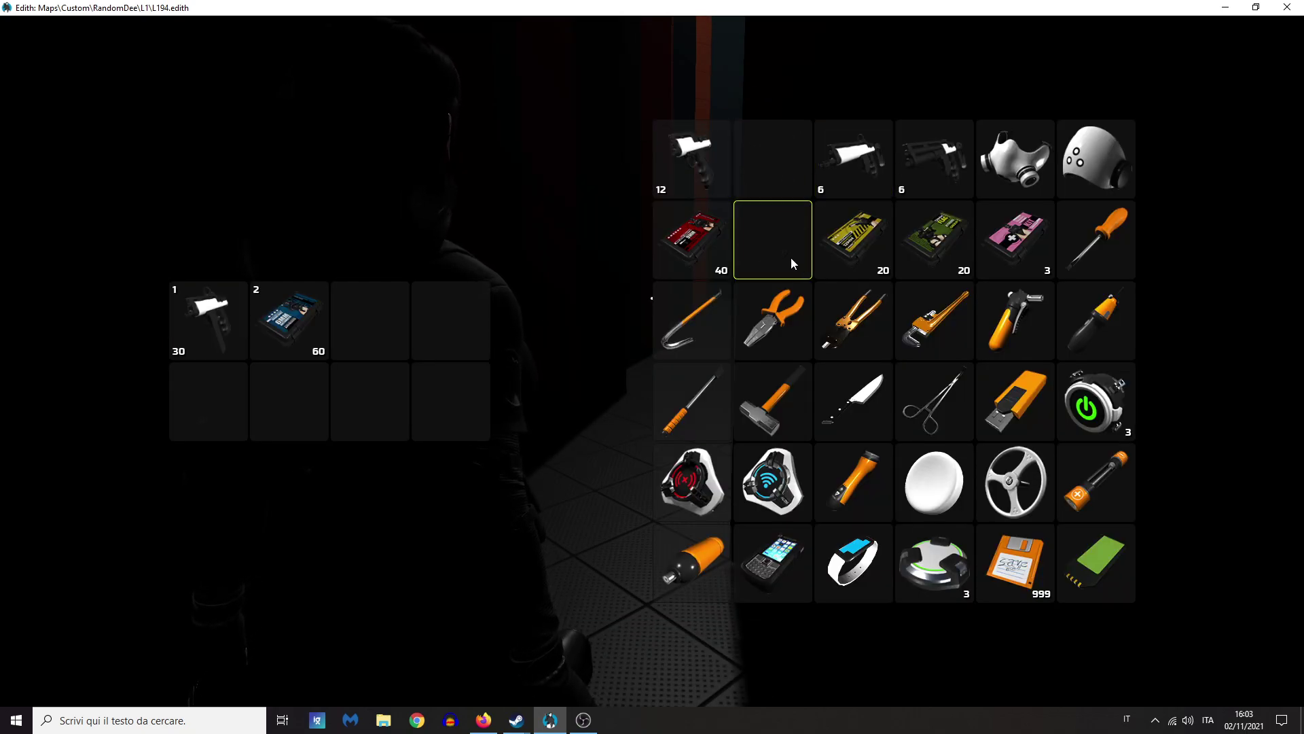
key("Tab")
key("1")
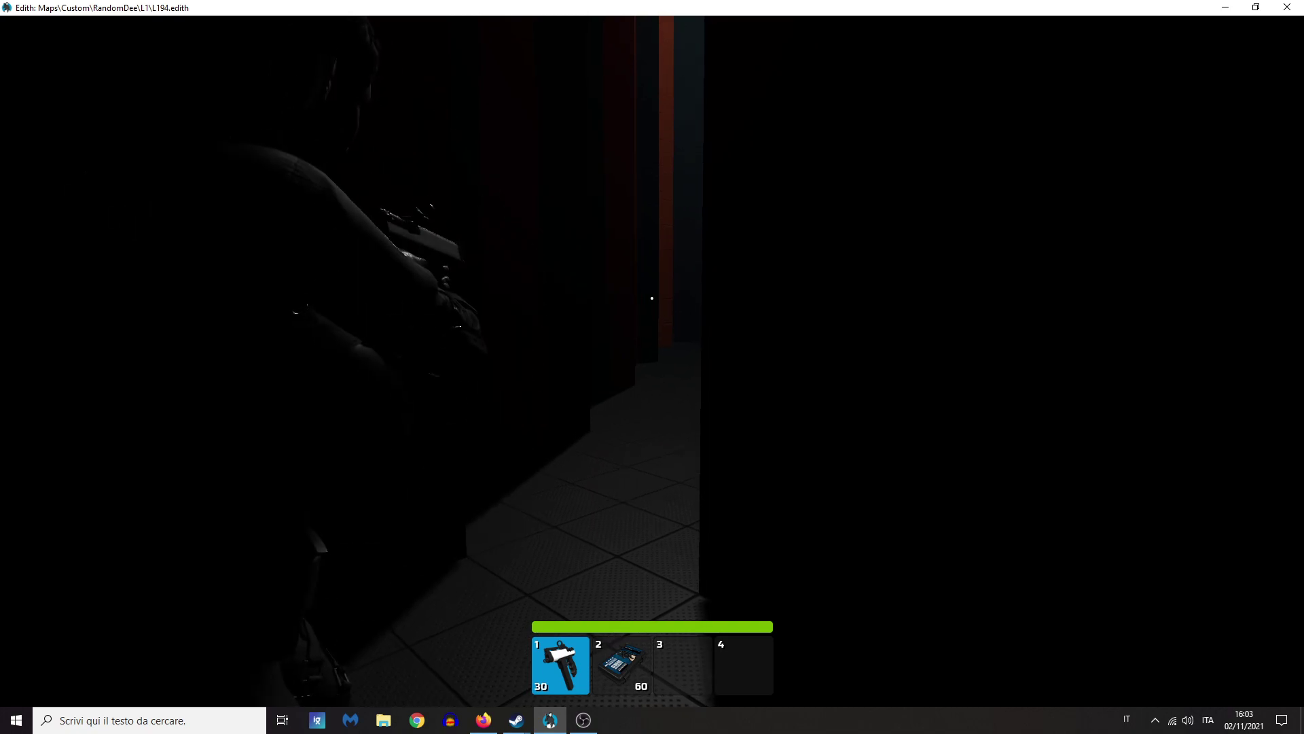
Step: Walk down the dark corridor toward the creepers to test their spawns, and quit the playtest
key("w")
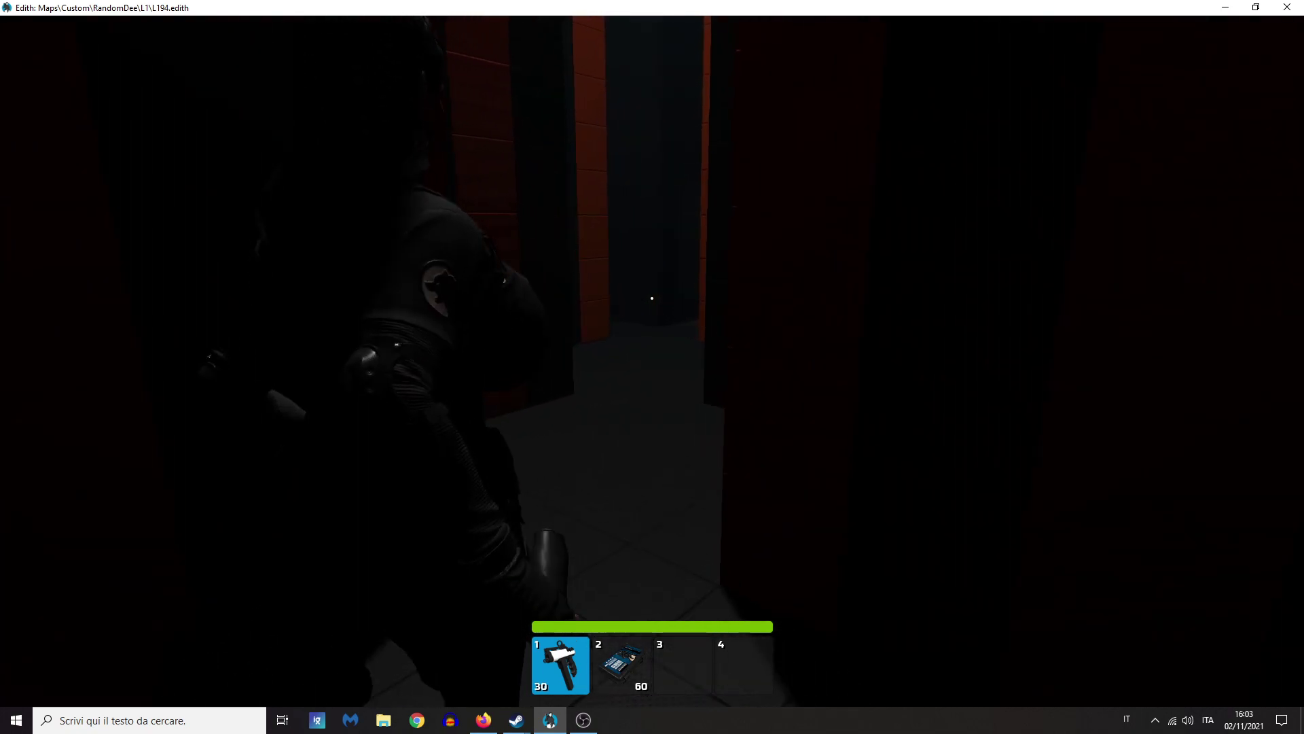
key("w")
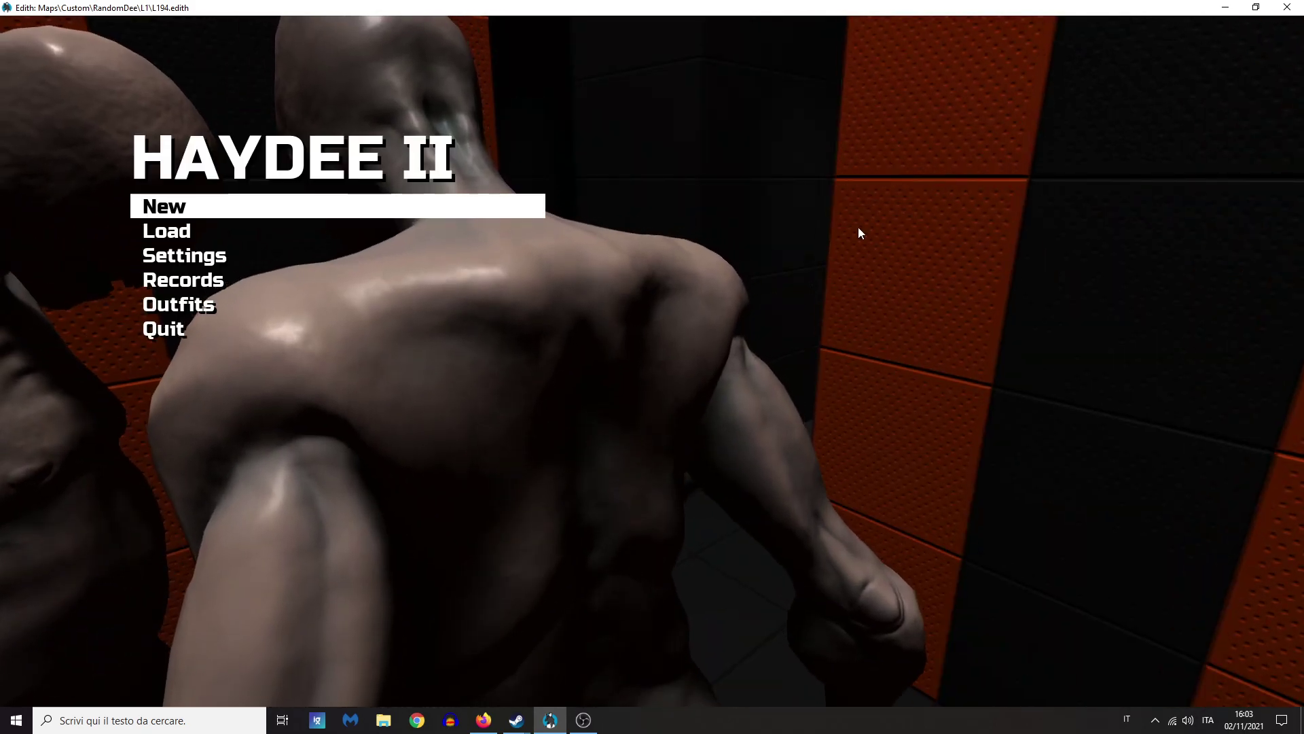
left_click(249, 336)
Step: Start another playtest of the level and equip the 30-round gun with the 60 blue ammo from the storage
key("F5")
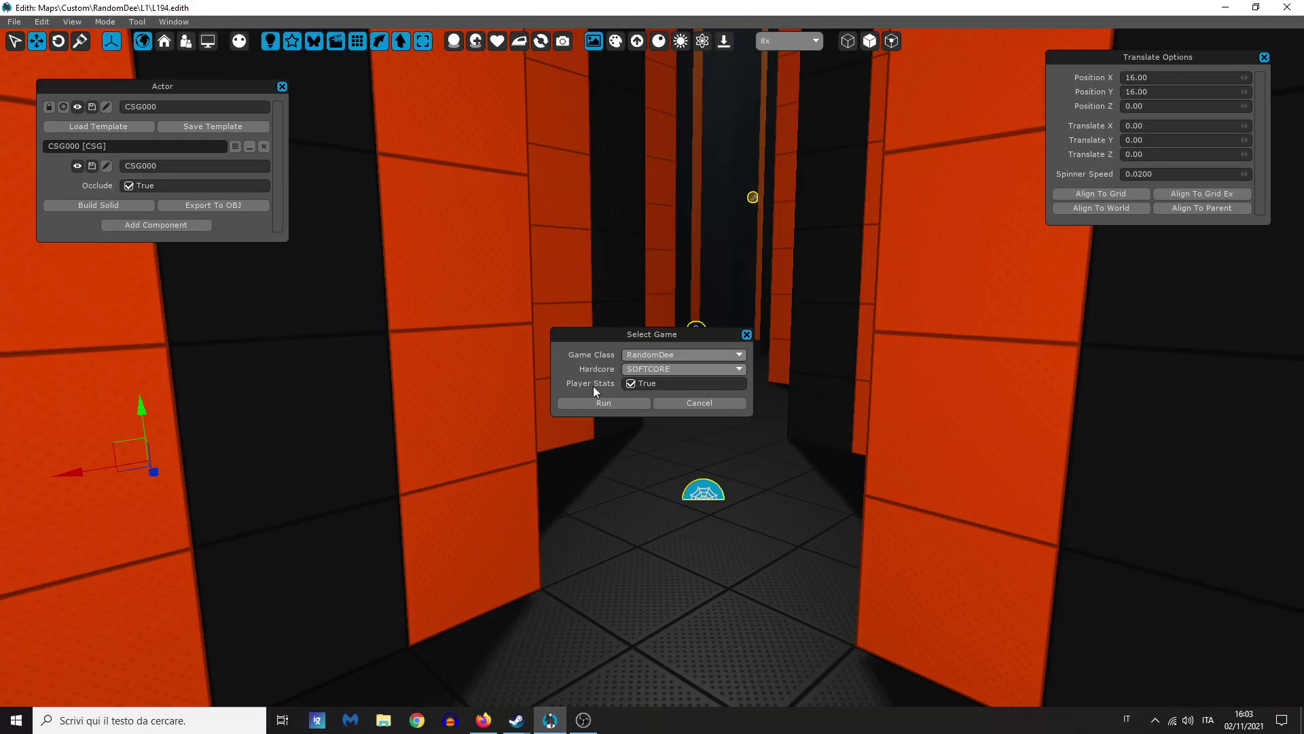
left_click(602, 400)
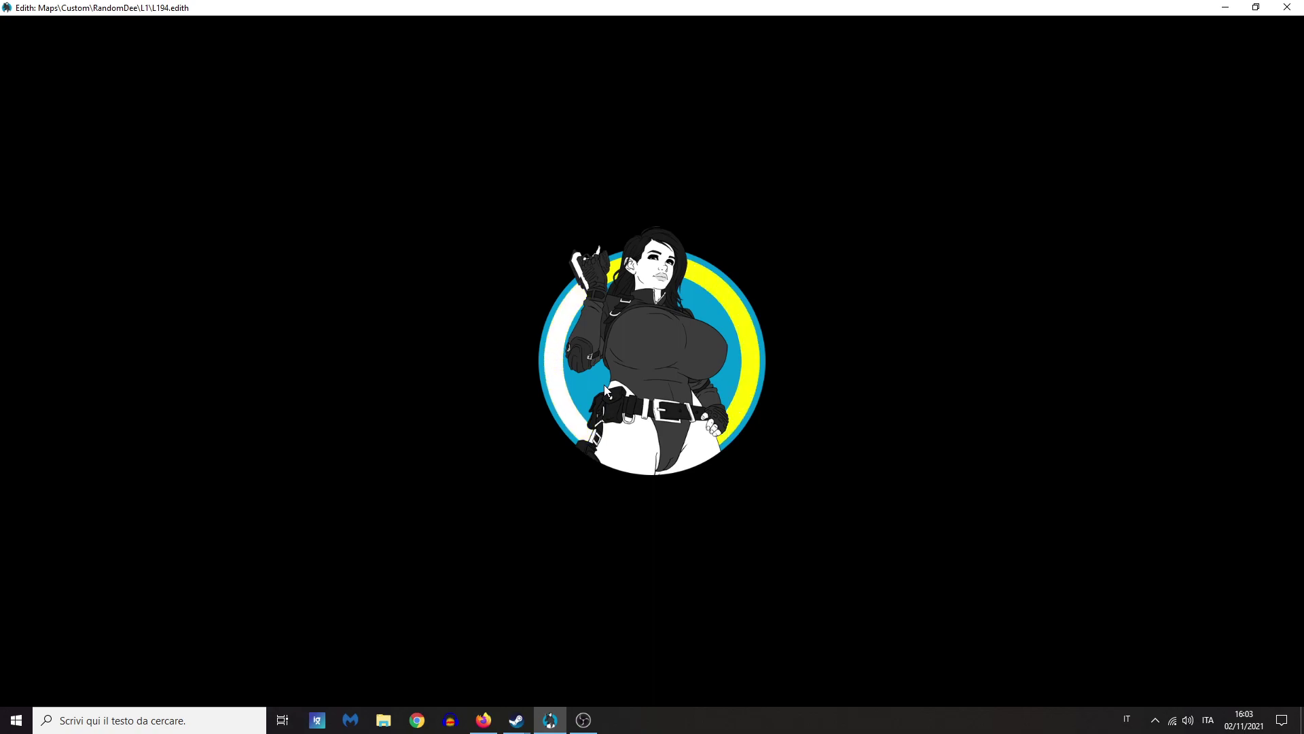
key("Tab")
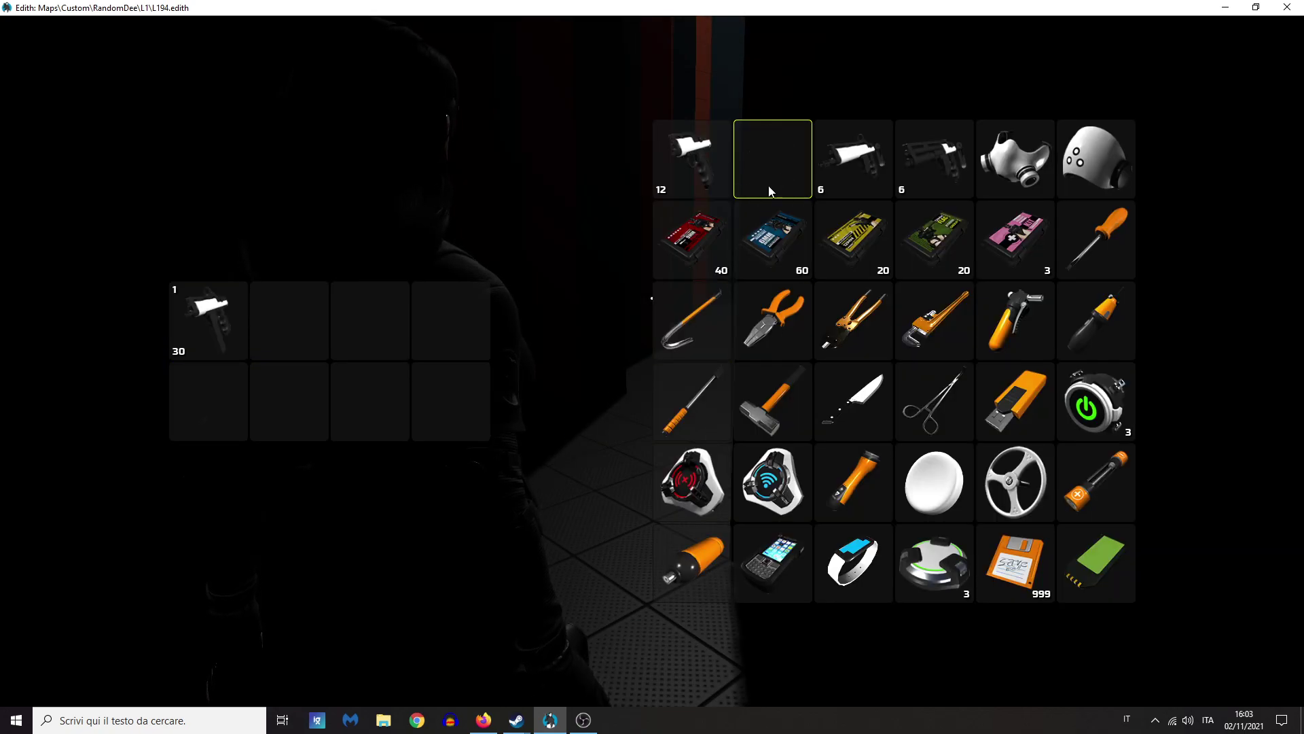
left_click(769, 228)
key("Tab")
key("1")
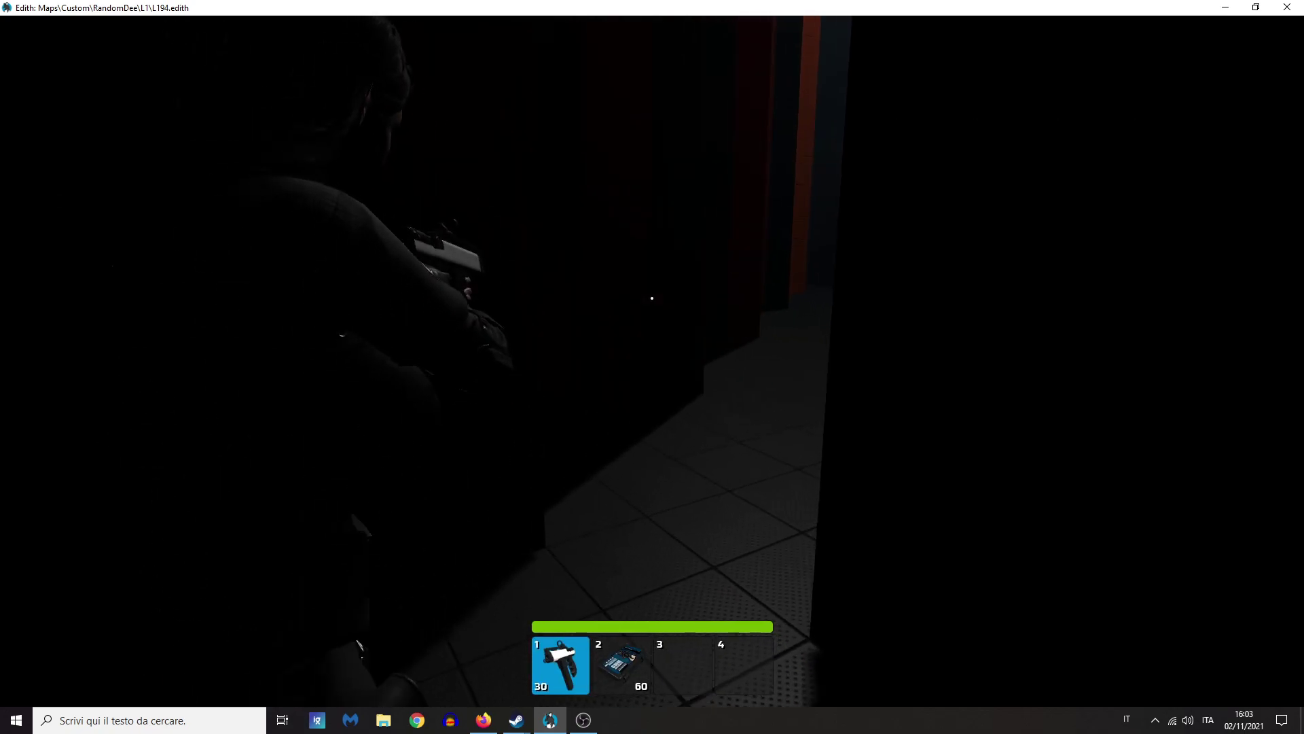
Step: Advance into the dark corridor, shoot at the attacking Slashy bots to test their reactions, and quit the playtest
key("w")
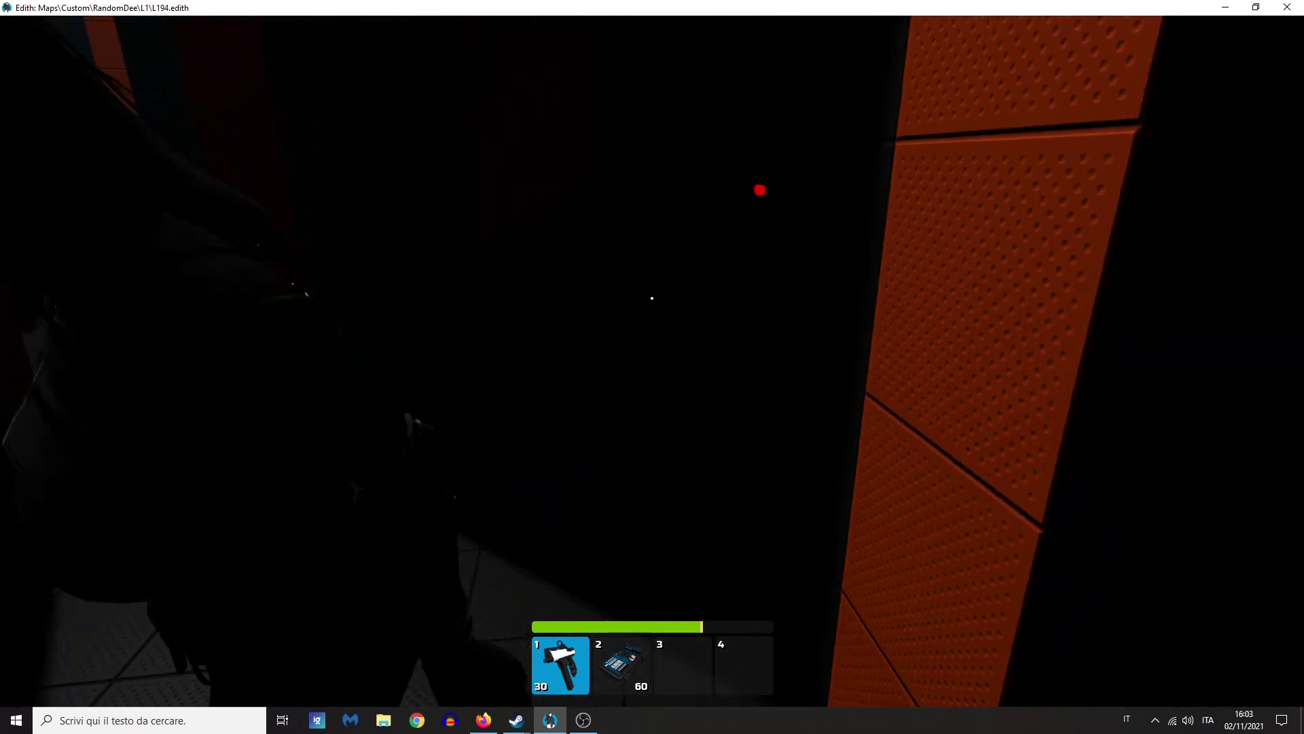
left_click(652, 298)
left_click(652, 298)
left_click(652, 298)
left_click(652, 298)
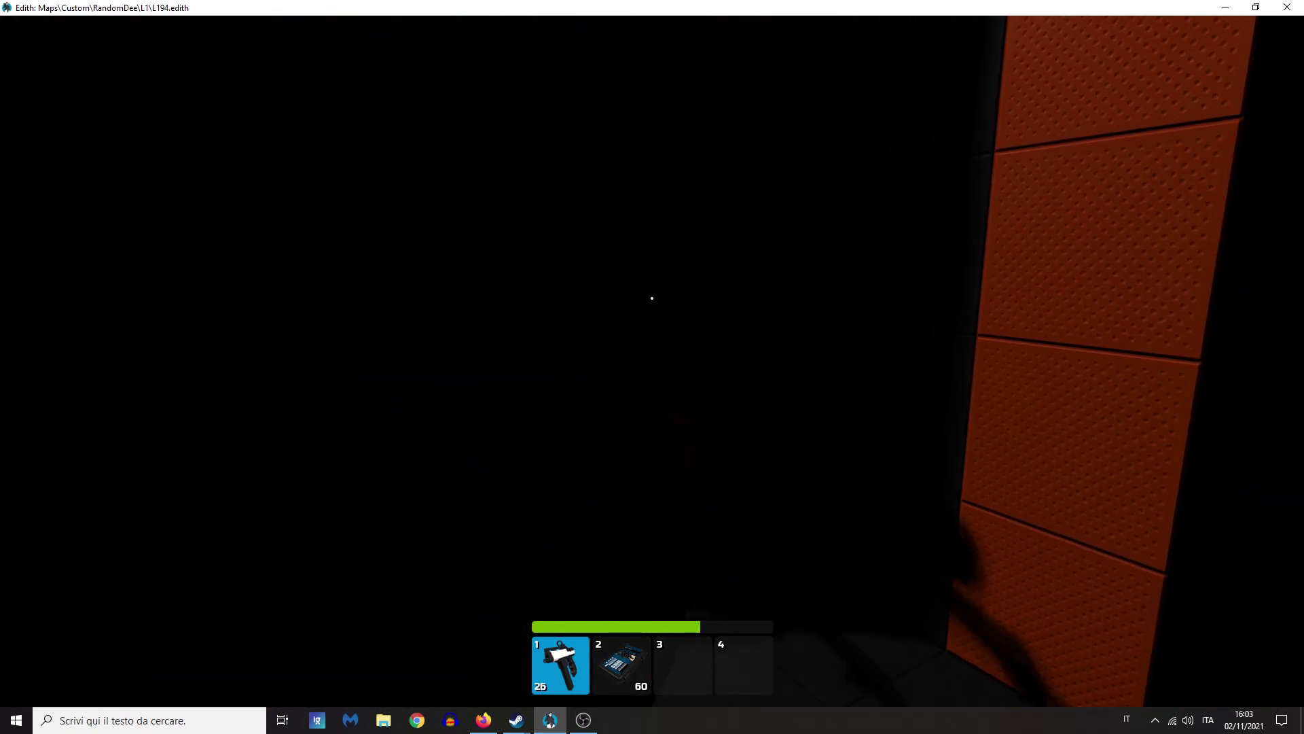
left_click(652, 299)
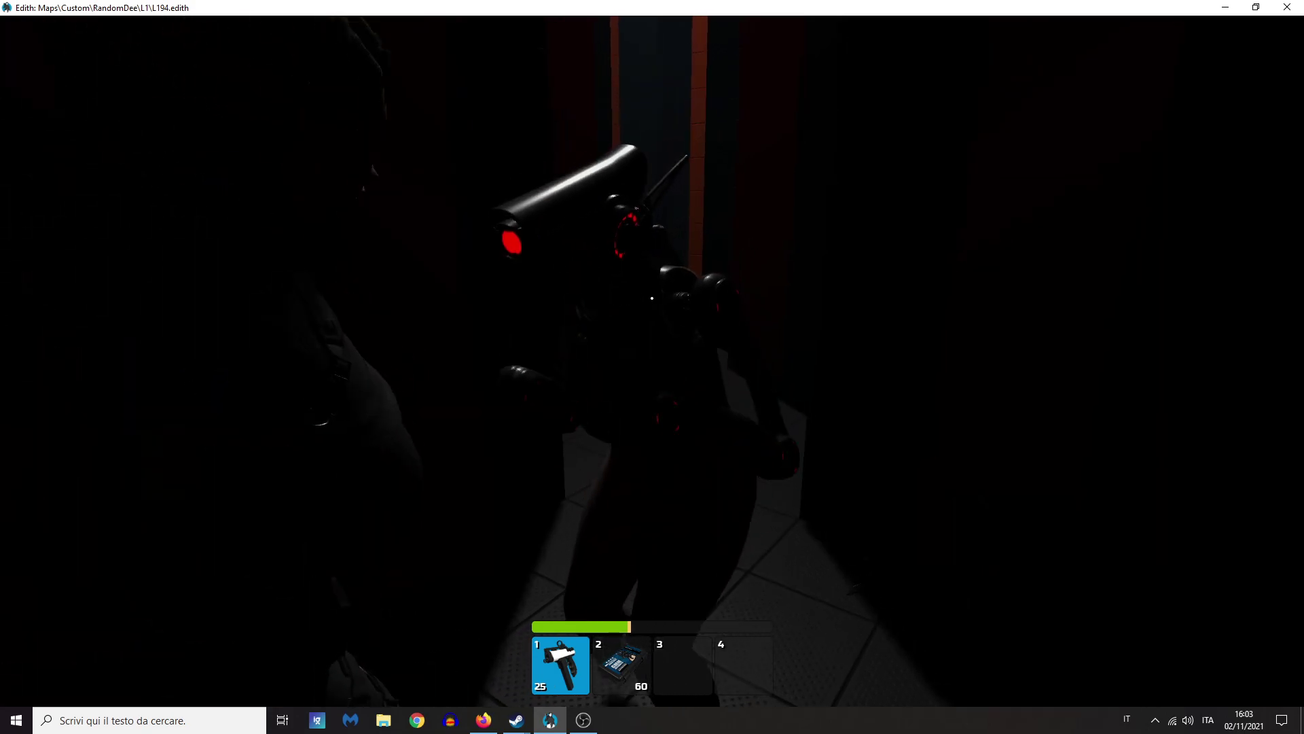
left_click(652, 298)
left_click(651, 298)
left_click(652, 298)
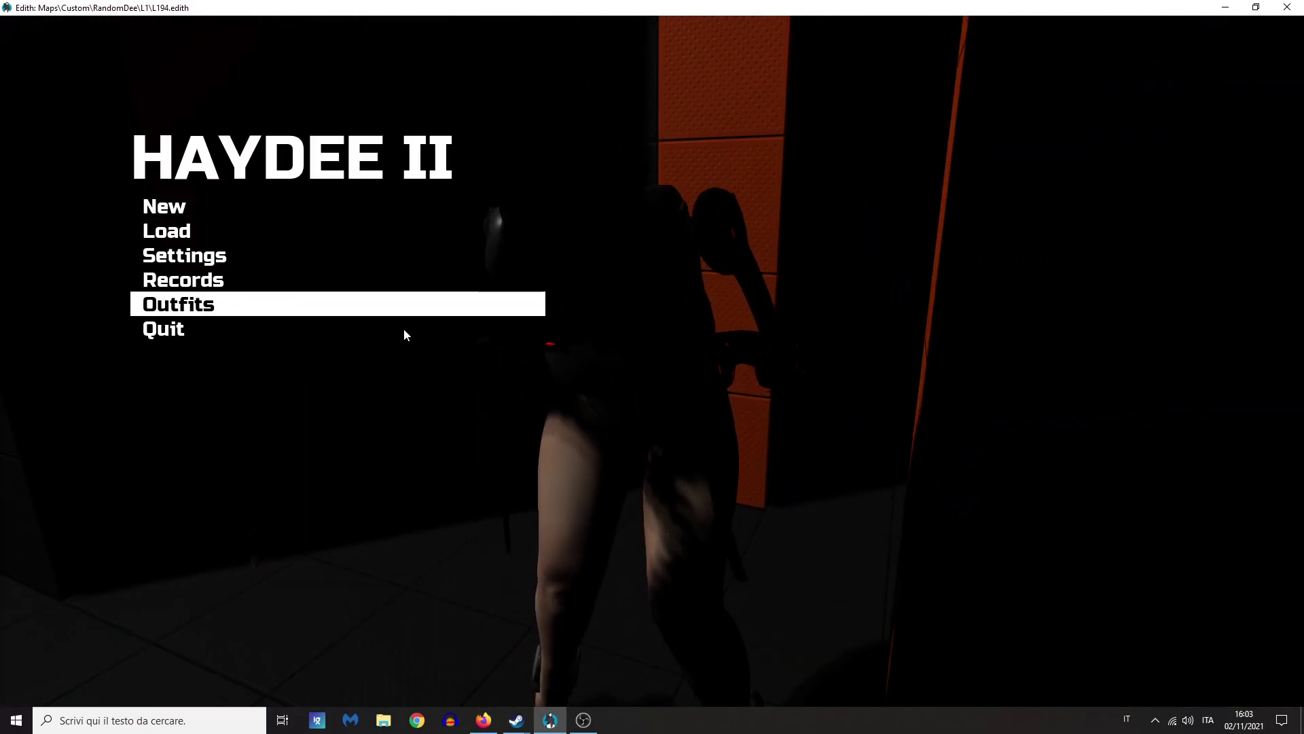
left_click(295, 331)
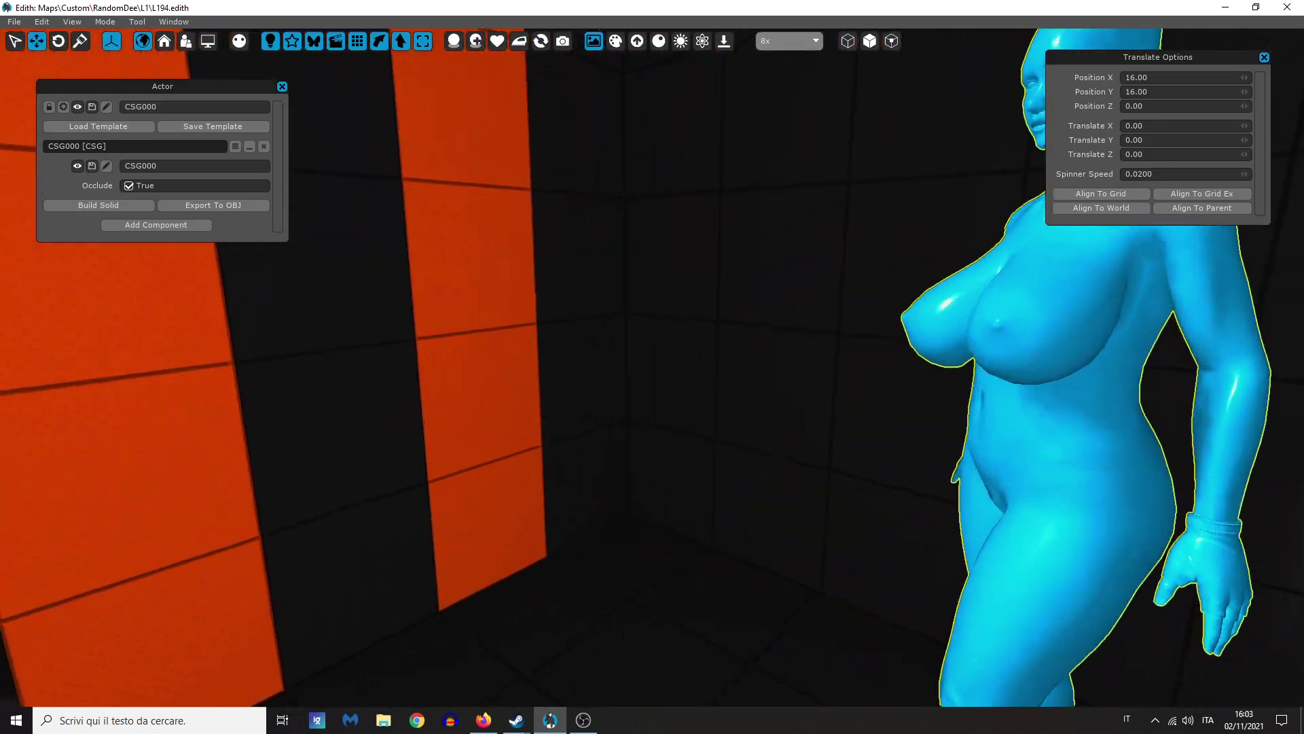
Step: Turn off Locate On Hear for the caged Slashy spawns dSlashy3 and dSlashy4
right_click_drag(331, 340, 332, 340)
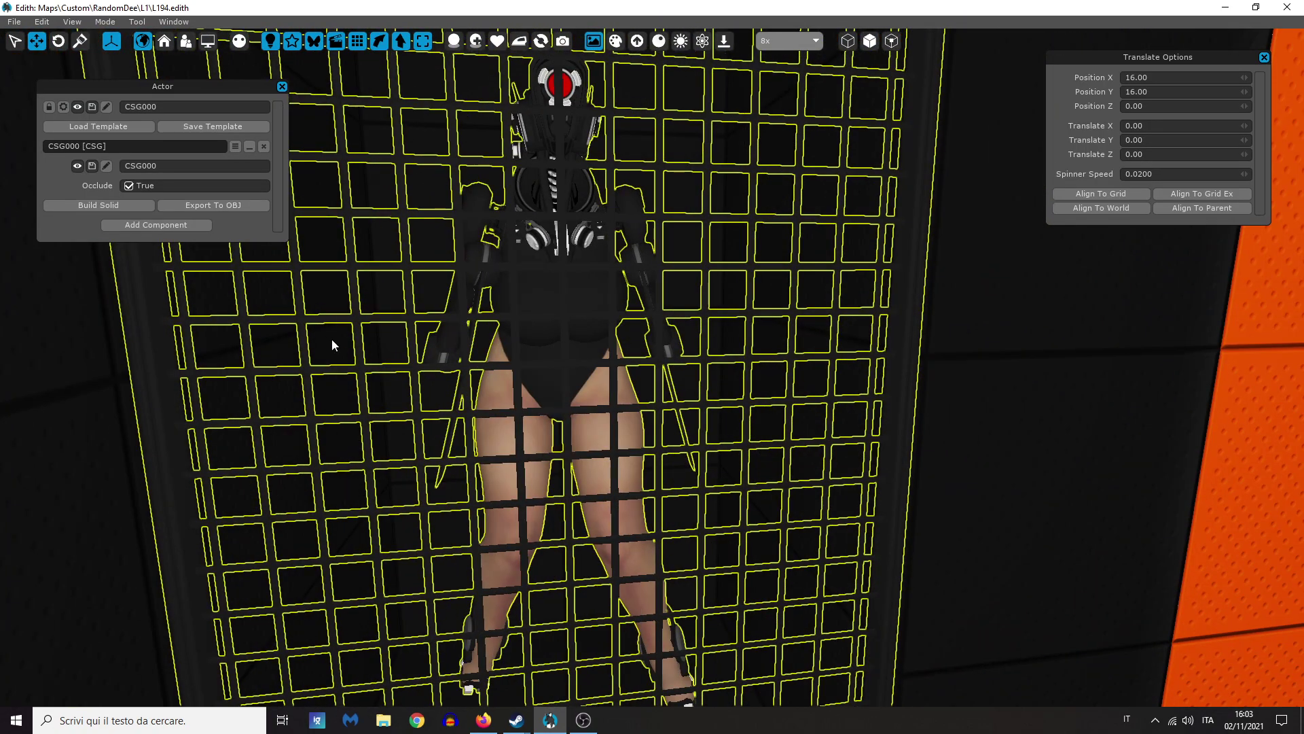
left_click(534, 280)
left_click(128, 176)
right_click_drag(332, 327, 331, 326)
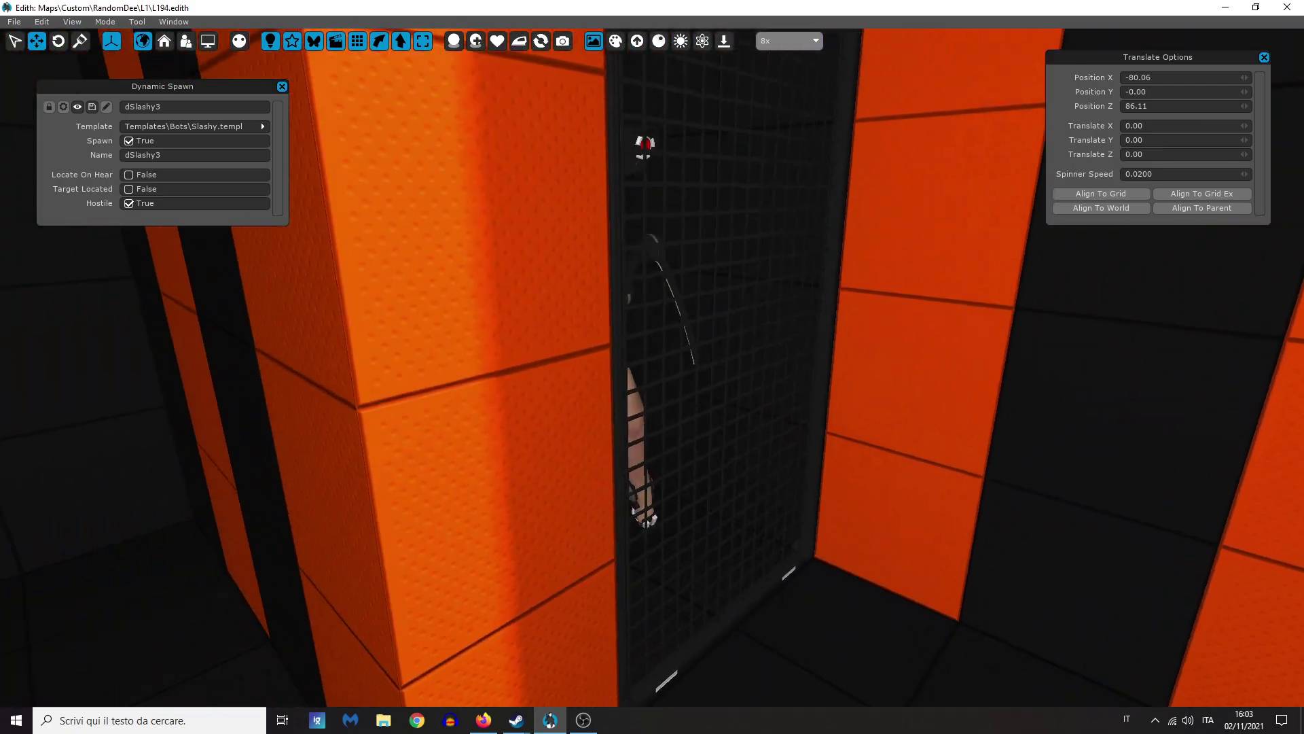
right_click_drag(1011, 350, 1011, 351)
left_click(693, 334)
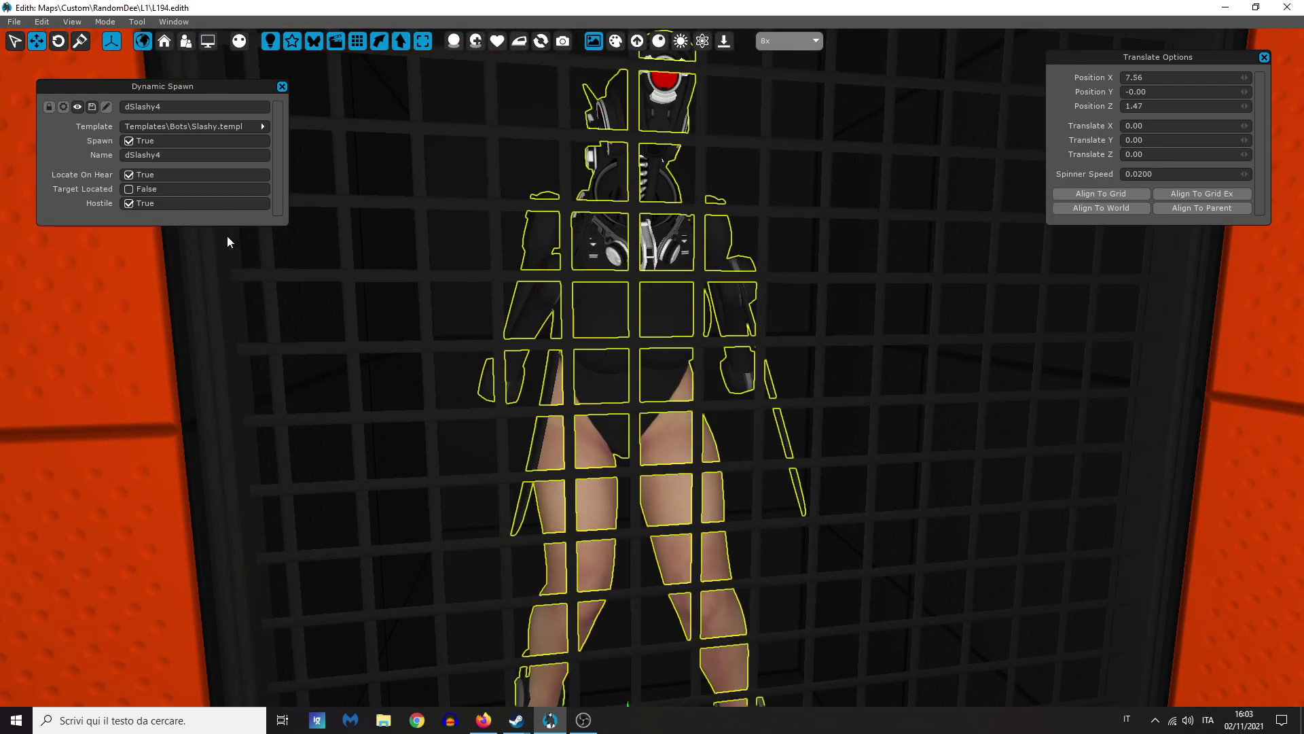
left_click(128, 178)
right_click_drag(657, 256, 658, 256)
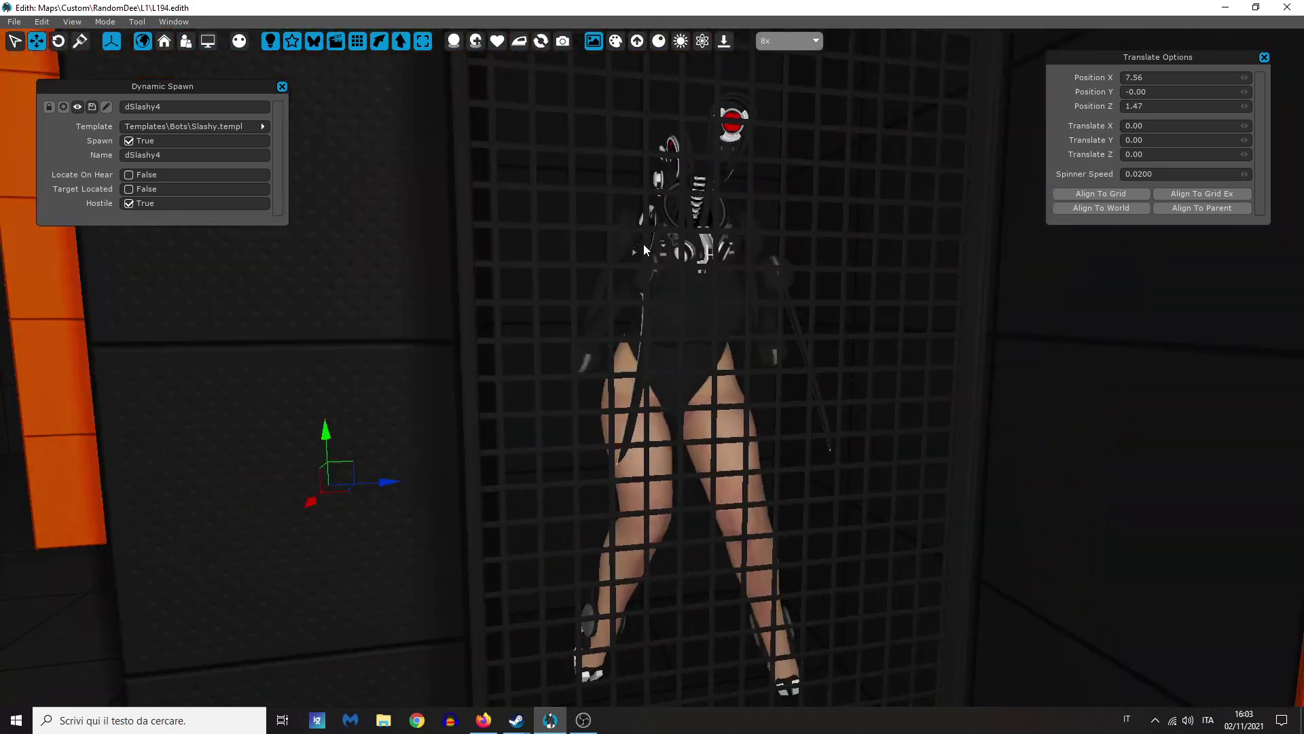
Step: Turn off Locate On Hear for the caged spawns dSlashy2 and dSlashy1, and save the level
left_click(664, 290)
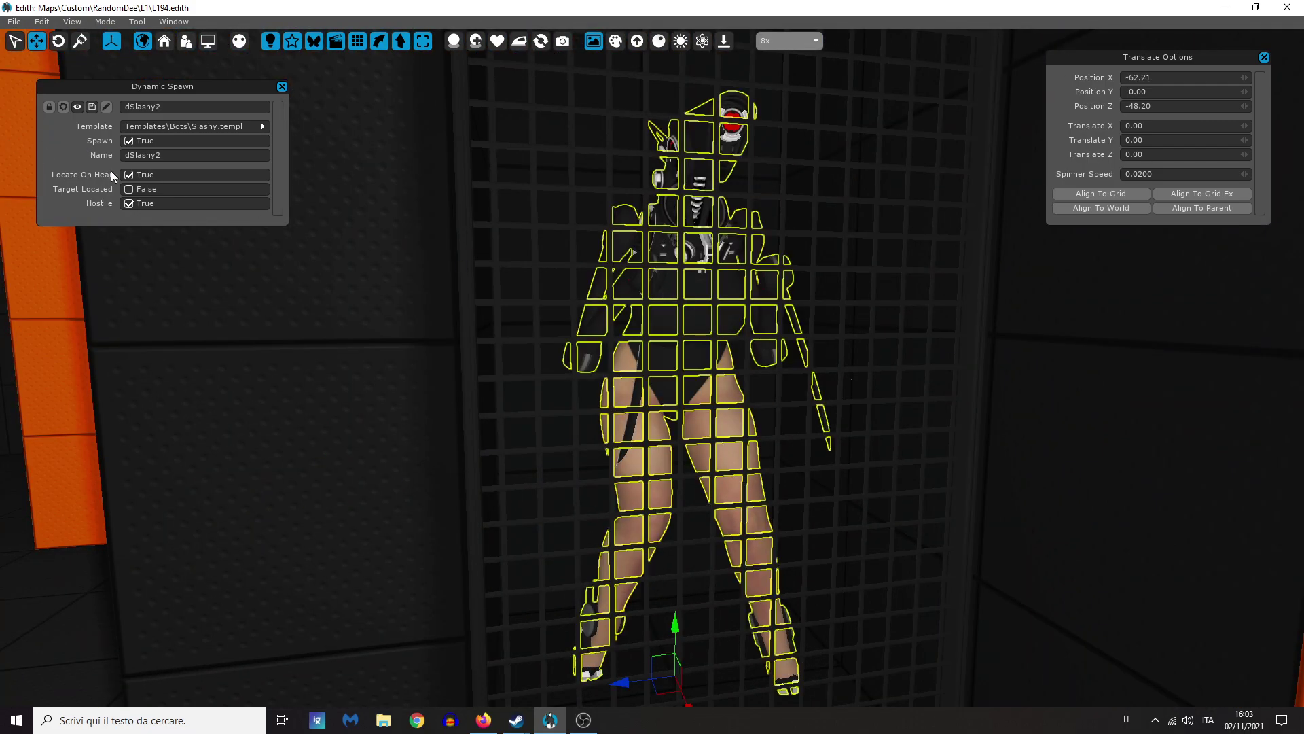
right_click_drag(398, 207, 621, 383)
left_click(587, 349)
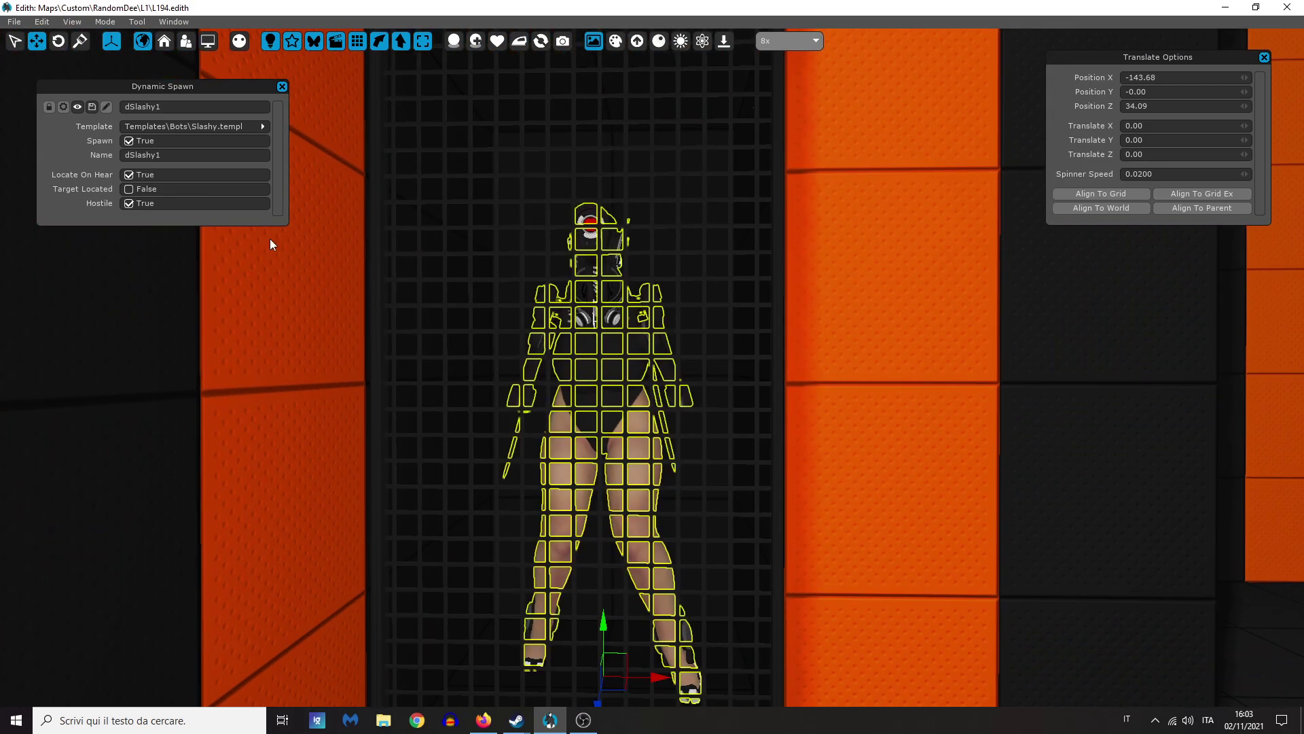
left_click(130, 177)
left_click(422, 272)
right_click_drag(421, 272, 421, 272)
right_click_drag(238, 329, 239, 329)
key("ctrl+s")
key("Return")
Step: Run the saved level and take the 30-round gun and the 60 blue ammo into the inventory
key("F5")
key("Return")
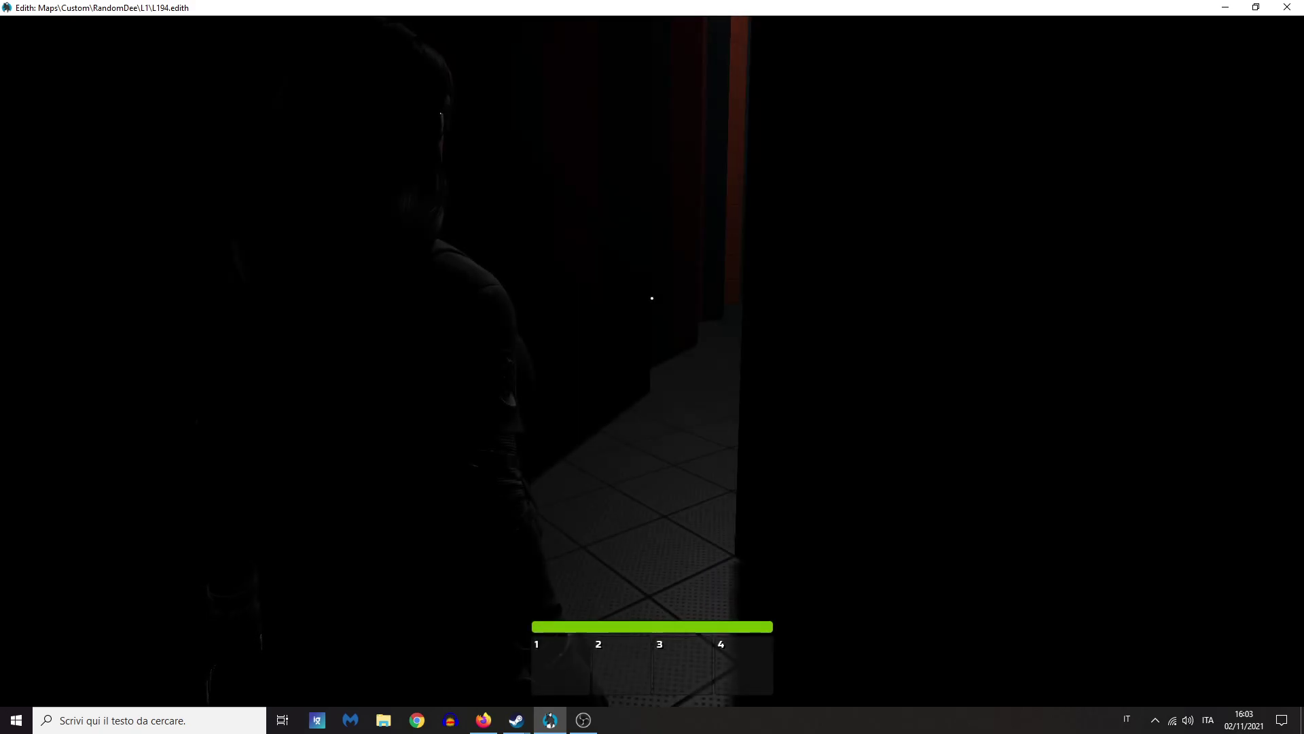
key("Tab")
left_click(765, 163)
left_click(768, 221)
key("Tab")
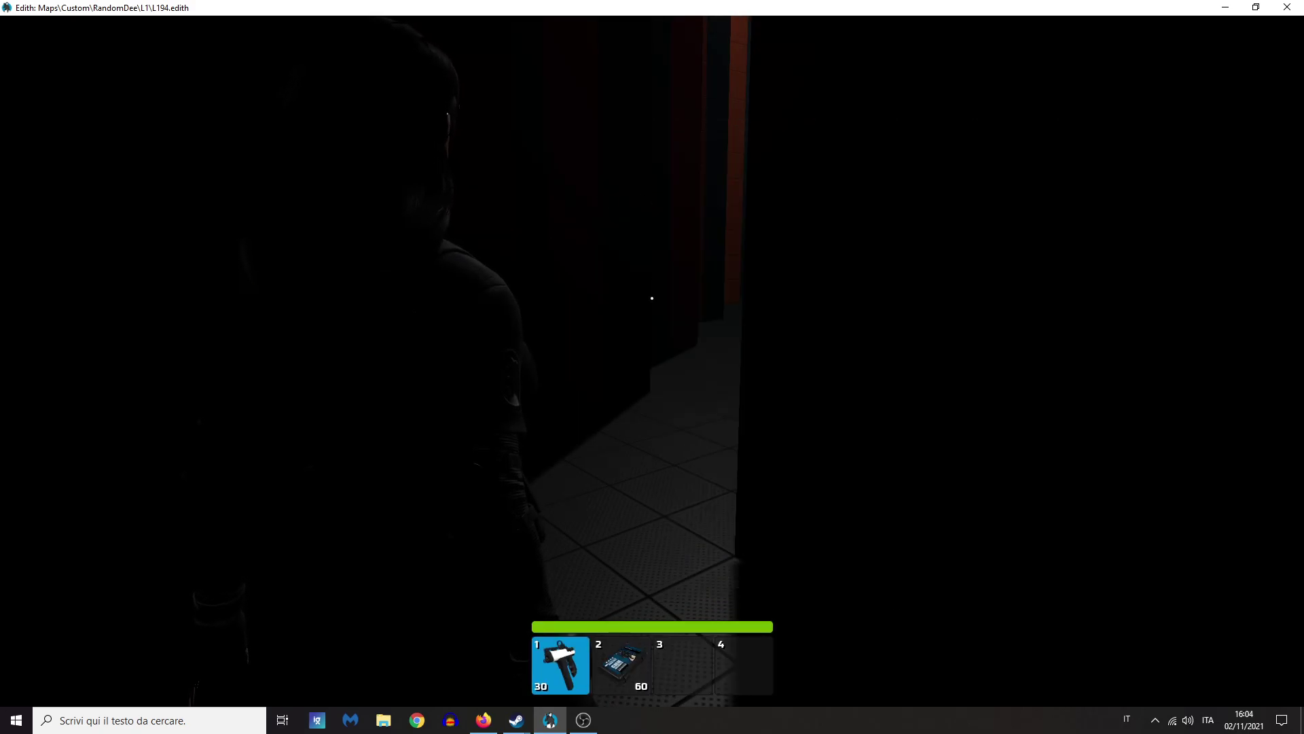
Step: Walk down the corridor, shoot the Slashy bots that approach, and reload the gun between fights
key("w")
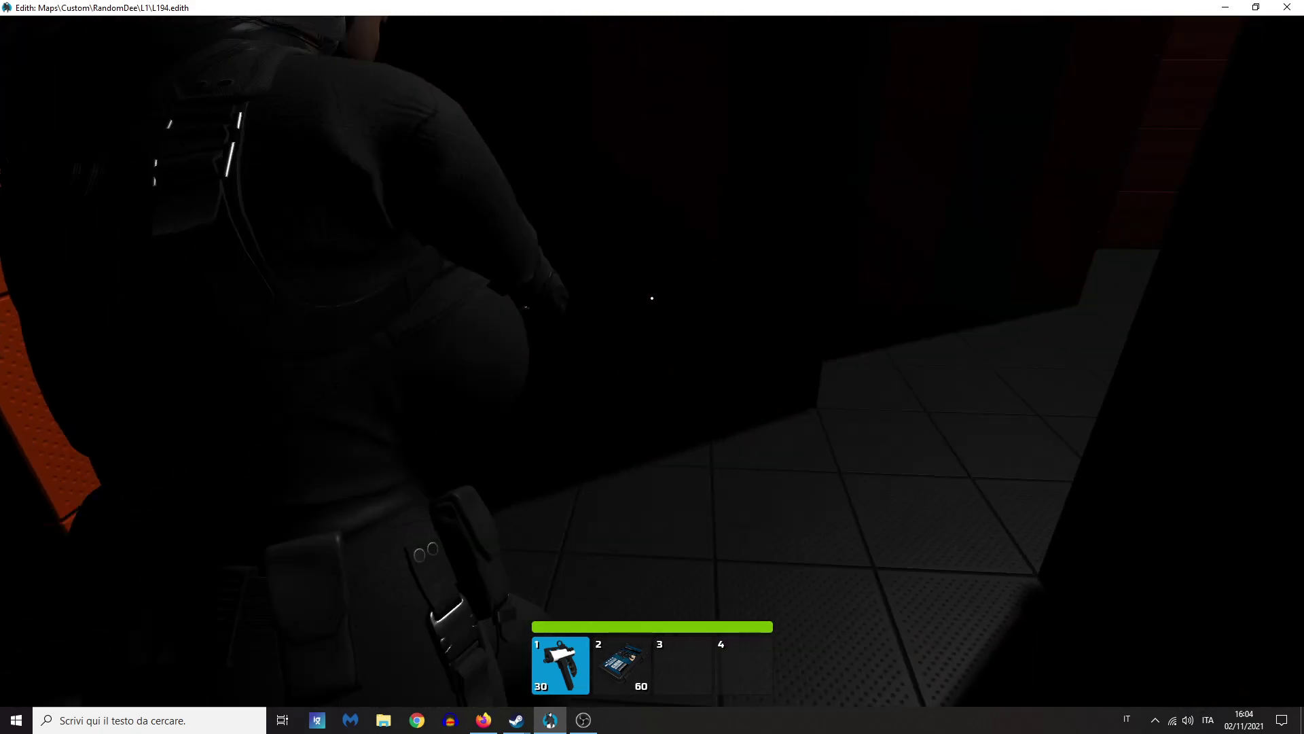
left_click(652, 299)
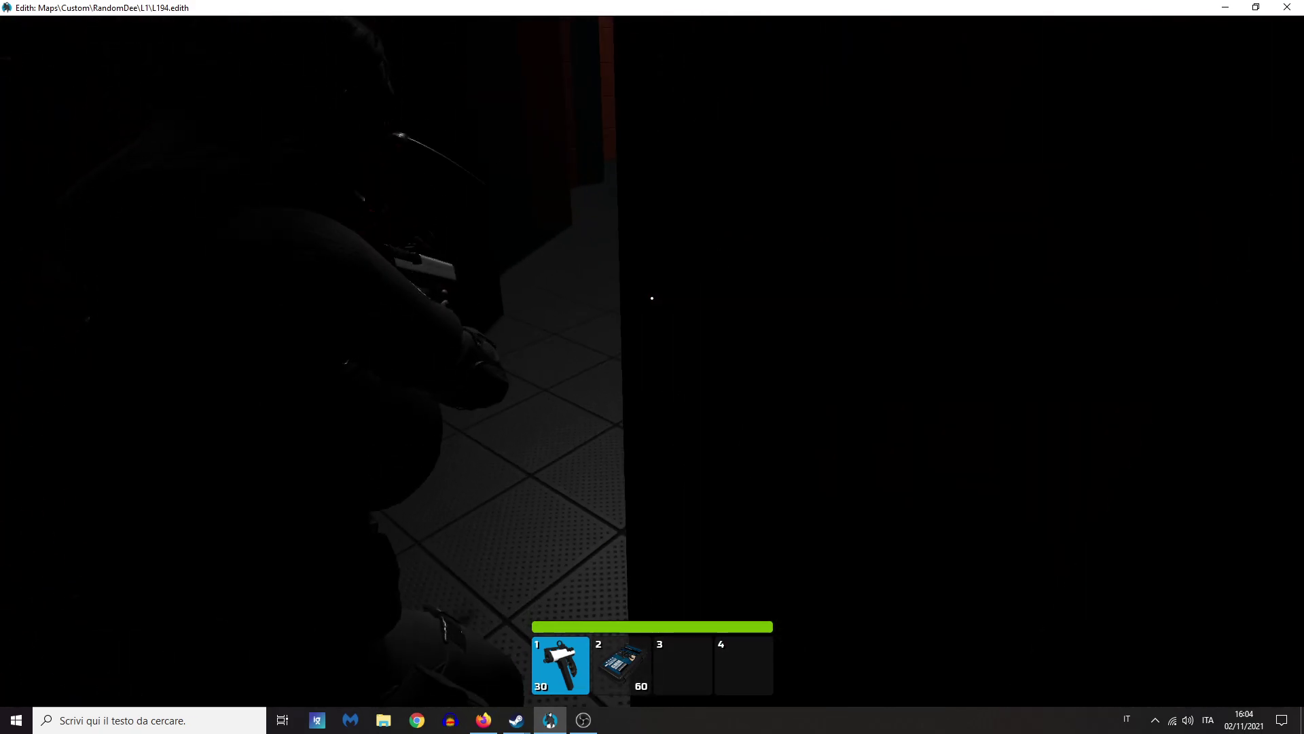
left_click(652, 299)
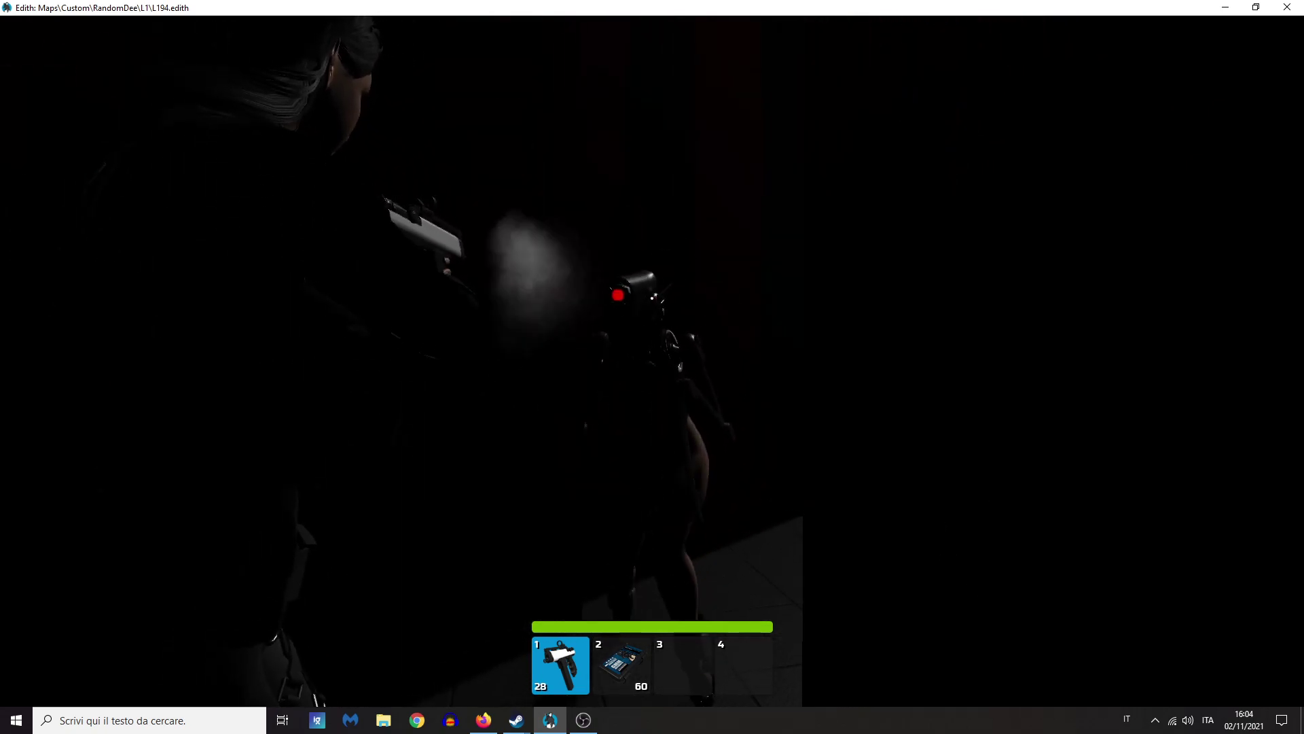
left_click(652, 298)
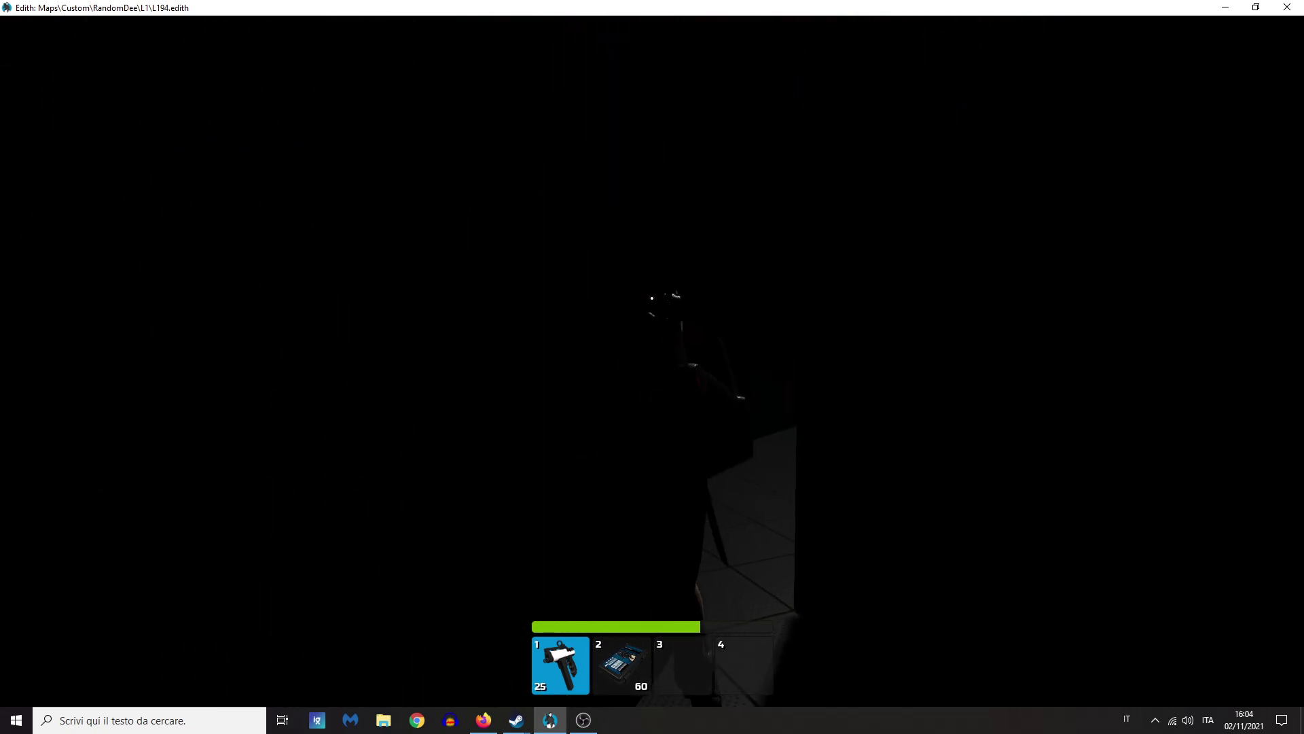
key("r")
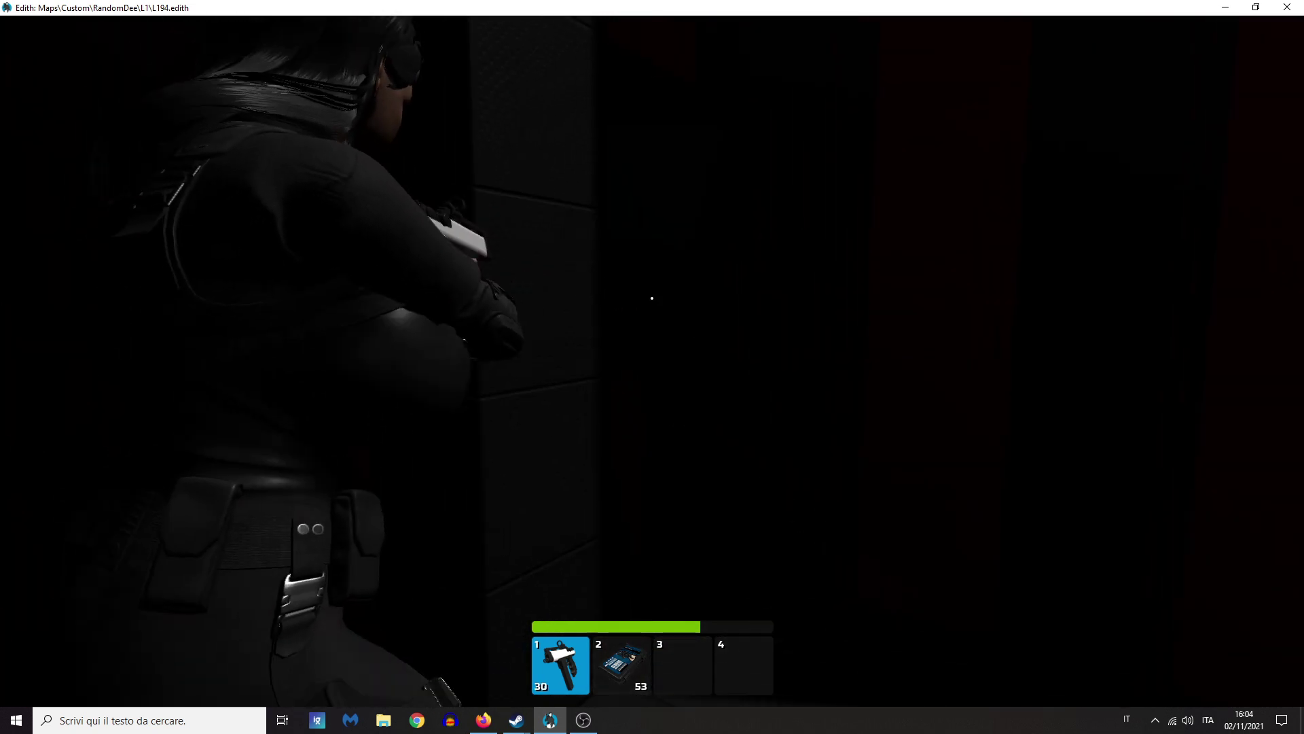
left_click(652, 298)
left_click(652, 298)
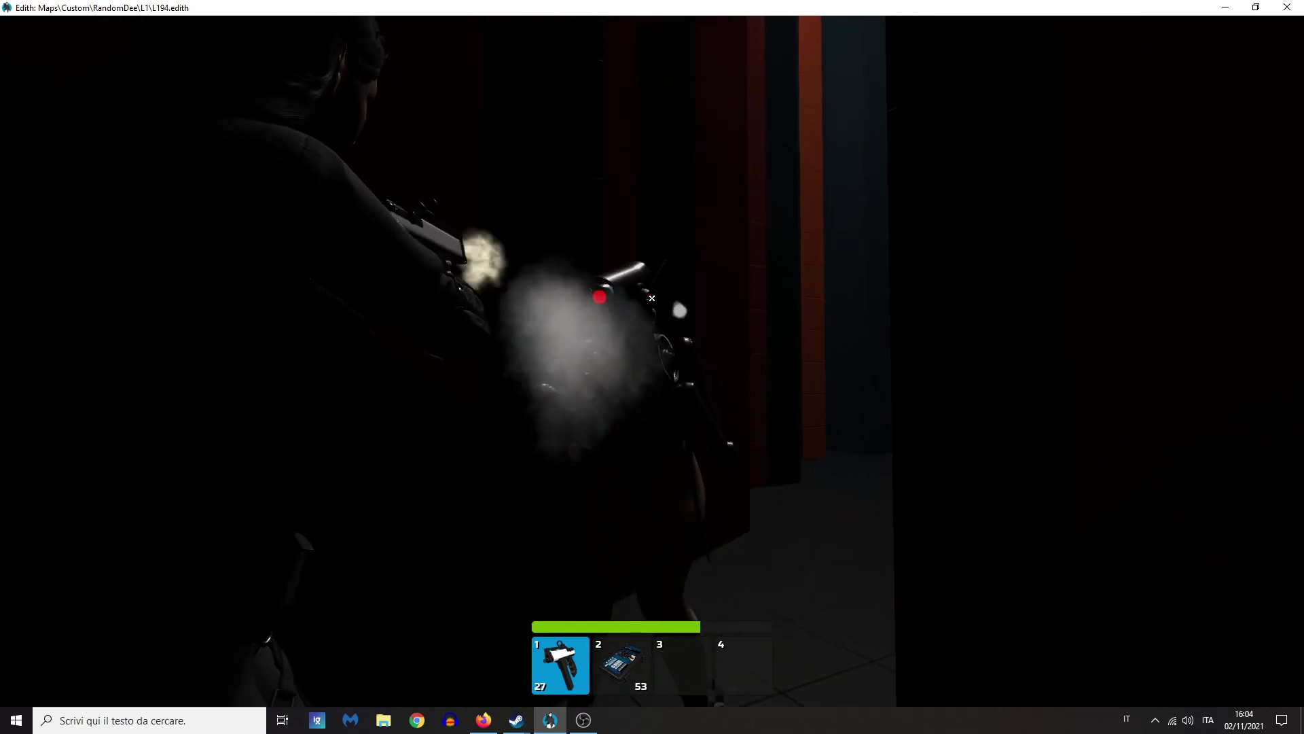
key("r")
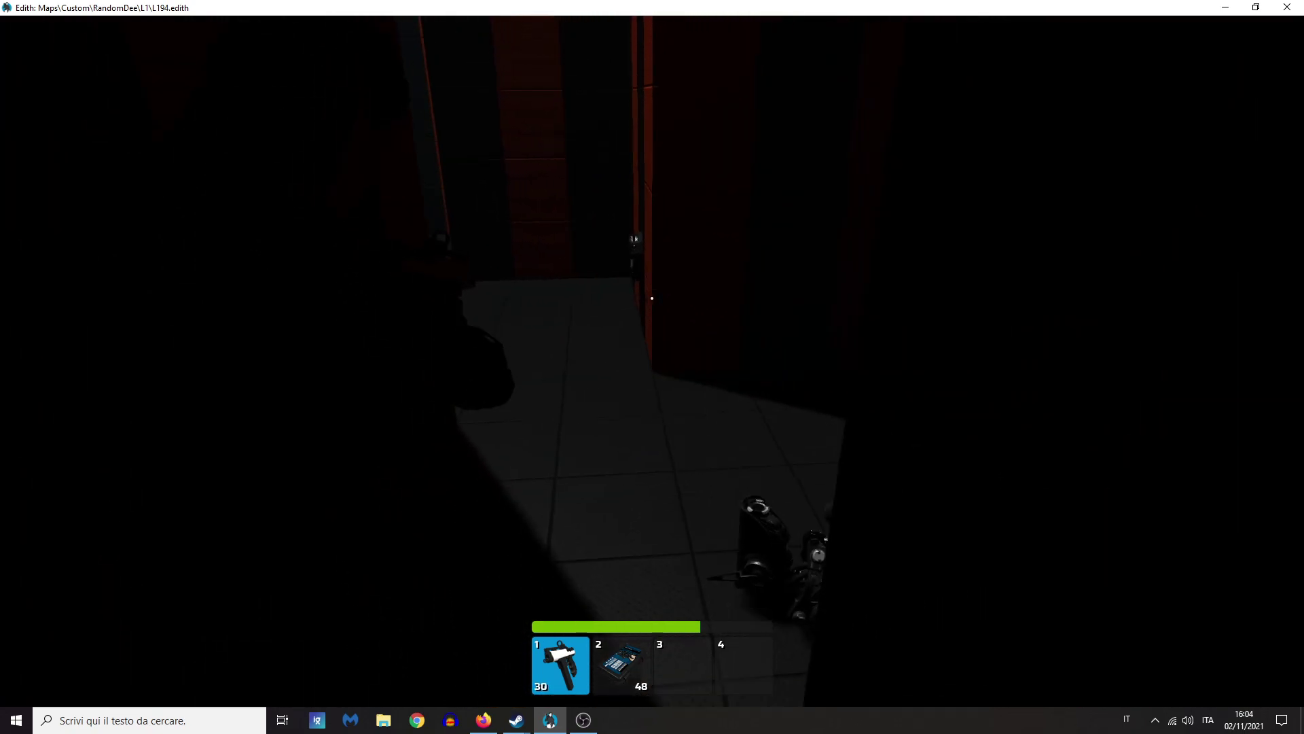
Step: Continue past the fallen bot, shoot down the creeper in the corridor, and reload the gun
left_click(652, 297)
key("w")
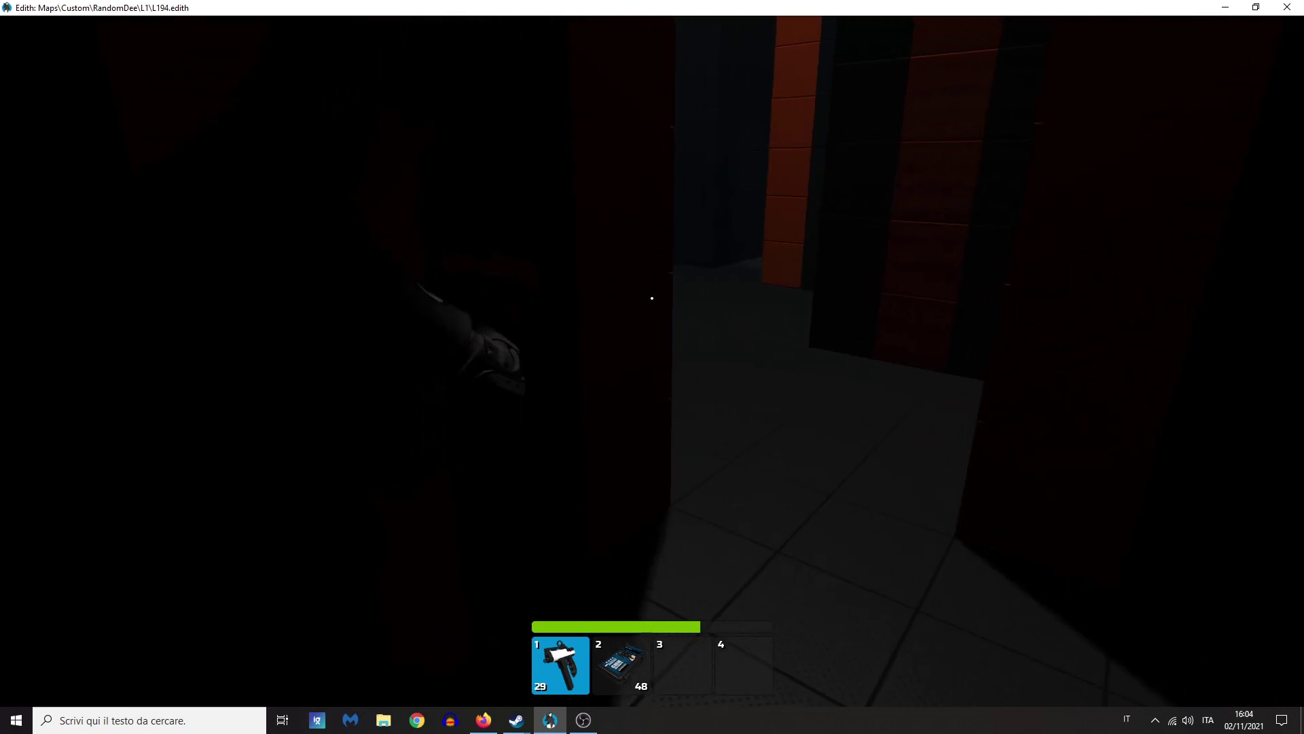
key("r")
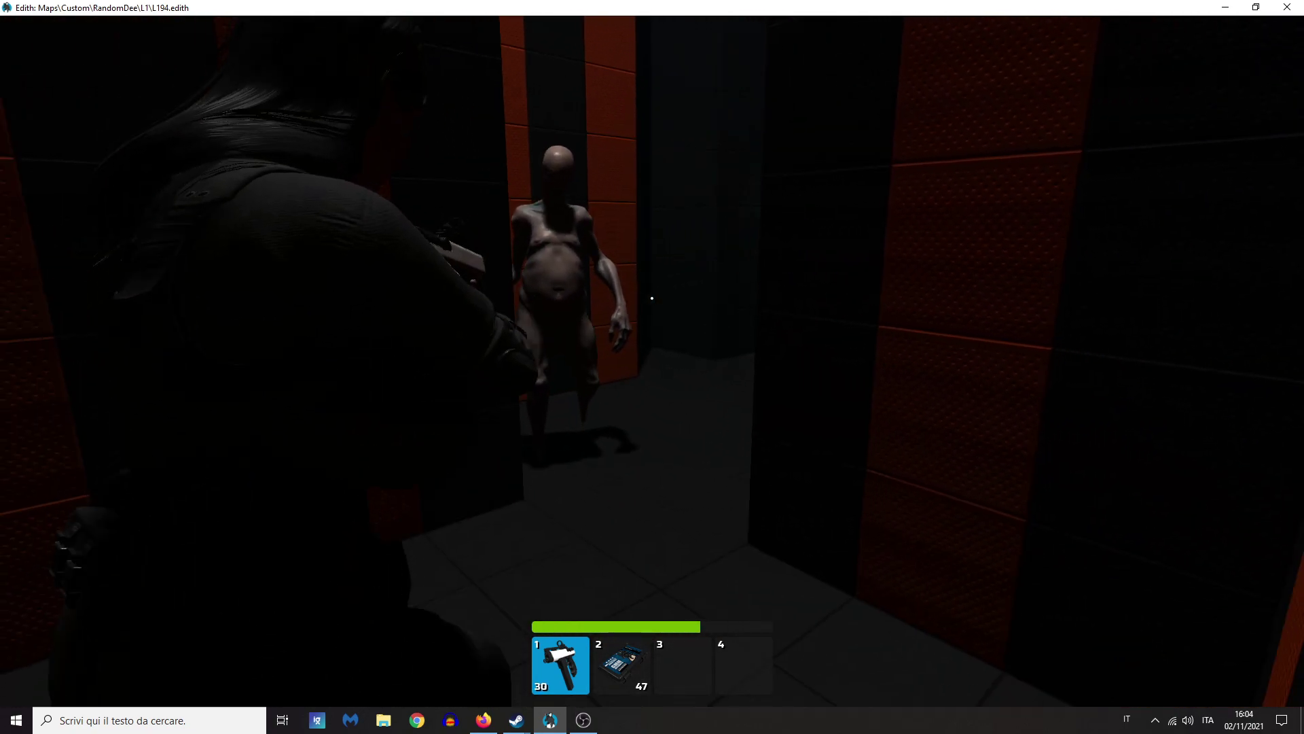
left_click(652, 298)
left_click(652, 298)
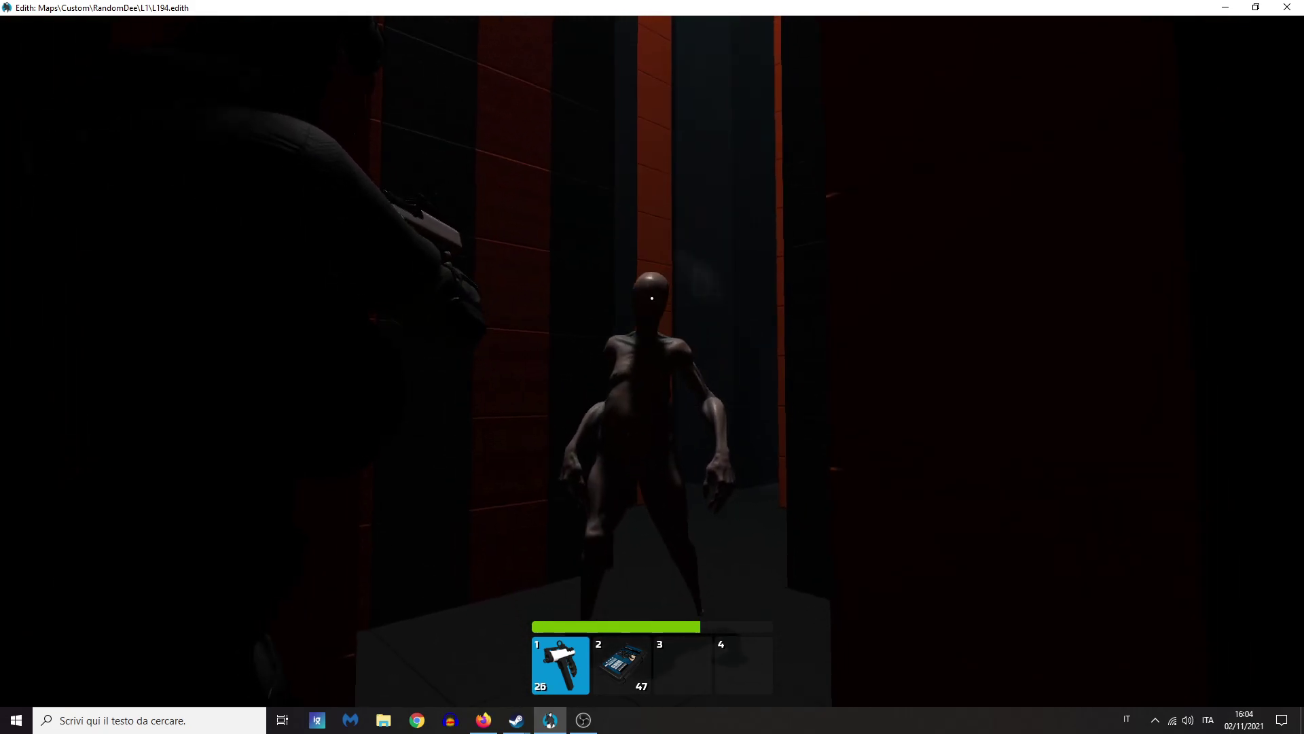
left_click(652, 297)
left_click(651, 298)
key("r")
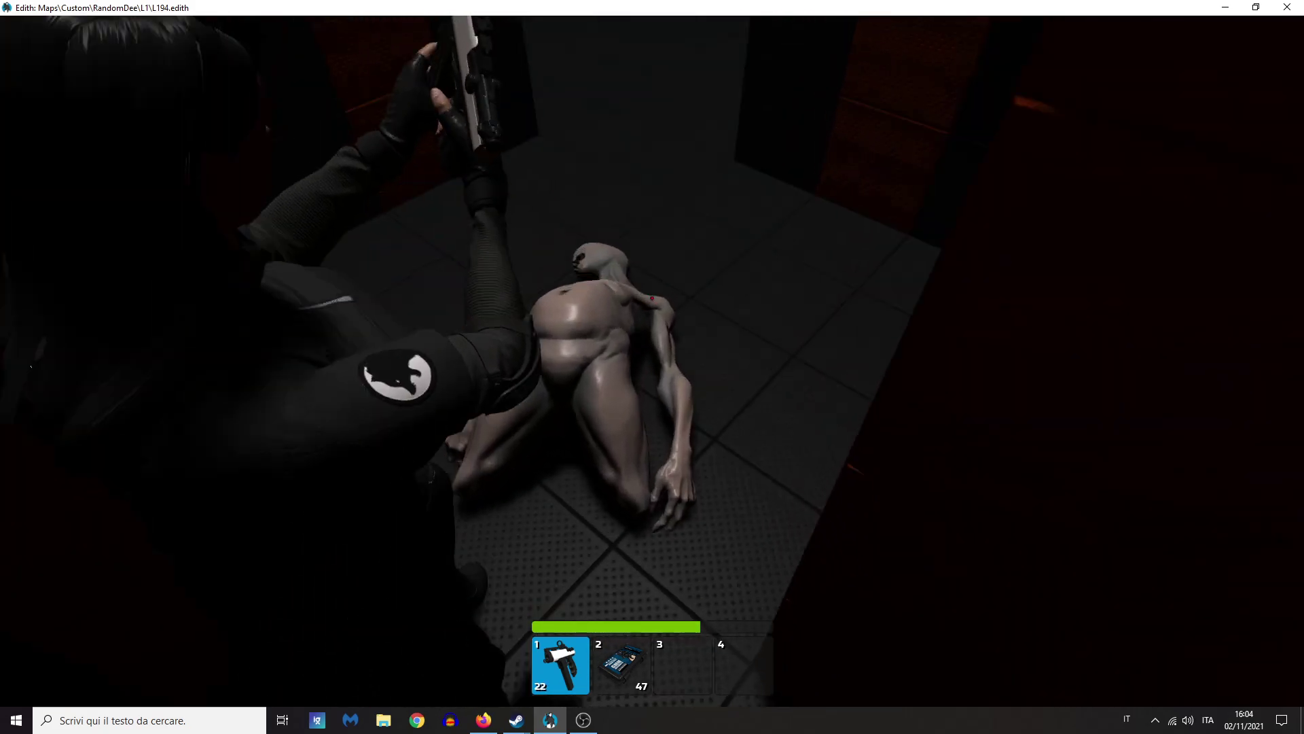
Step: Walk through the rest of the dark corridors to check for remaining threats, and quit the playtest
key("w")
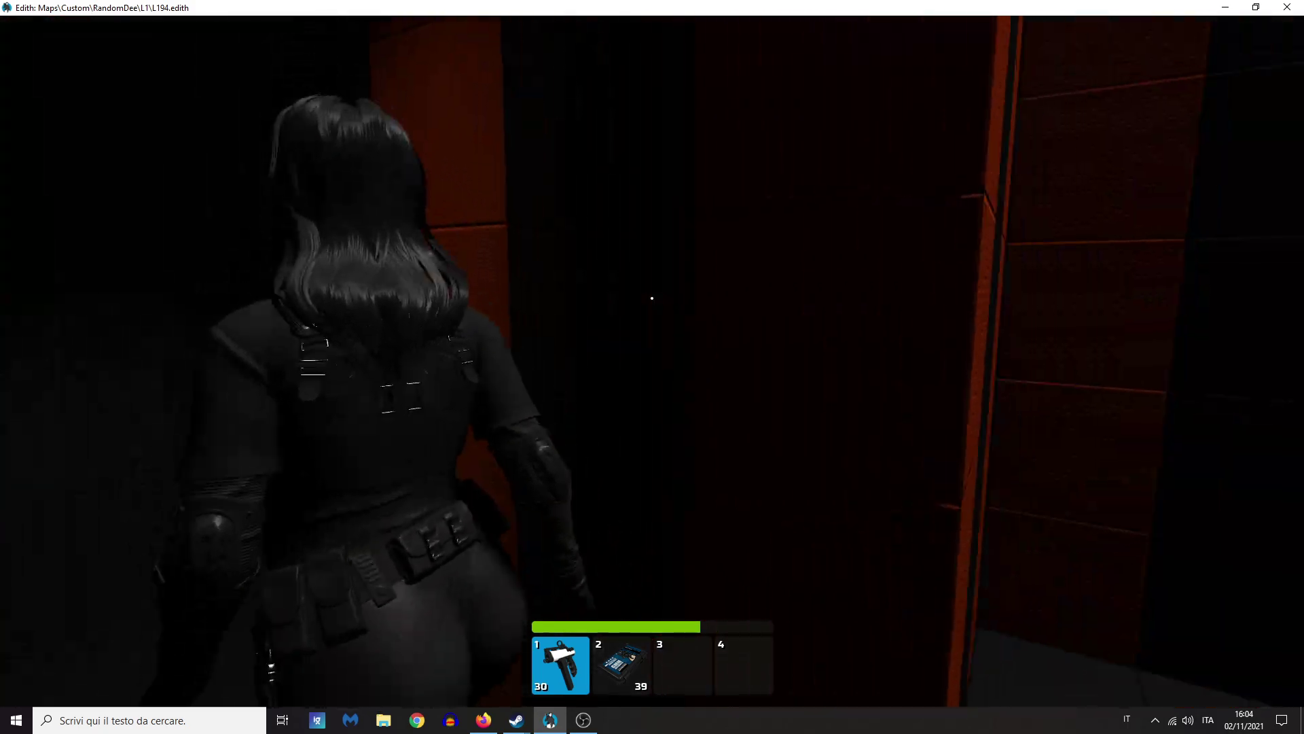
key("w")
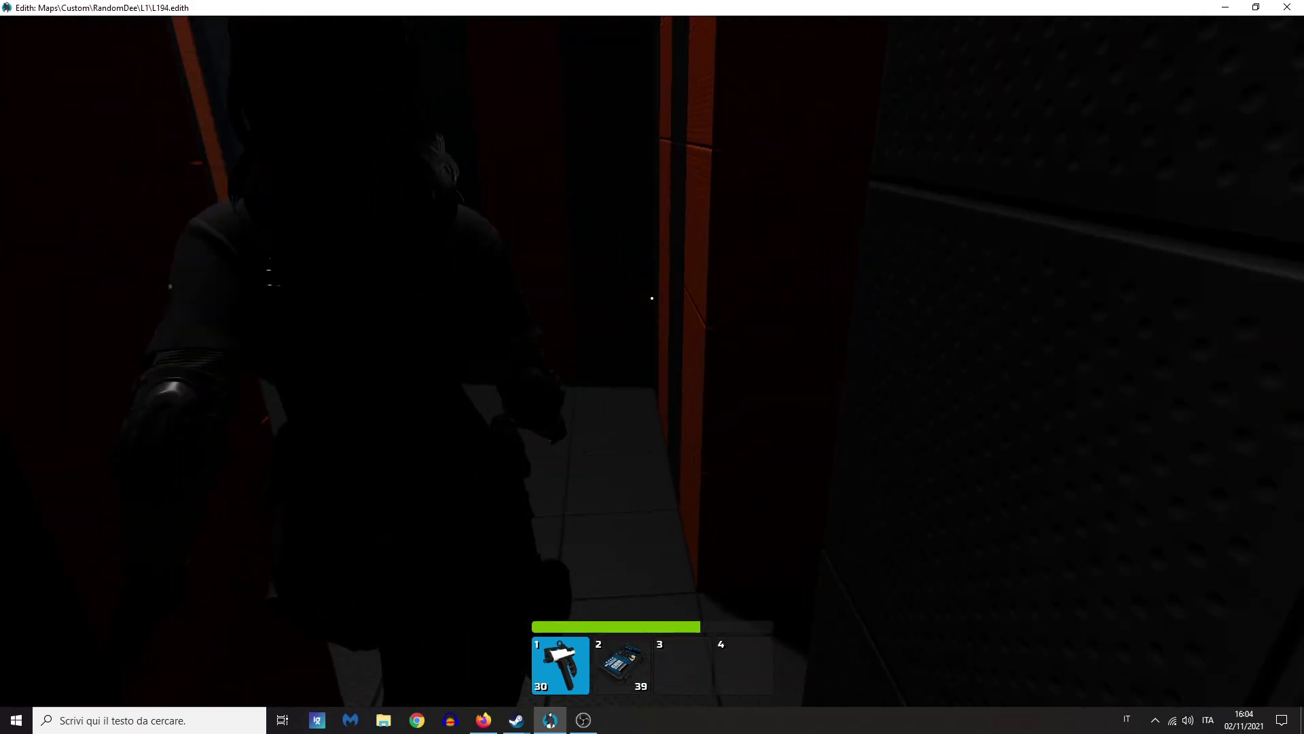
key("w")
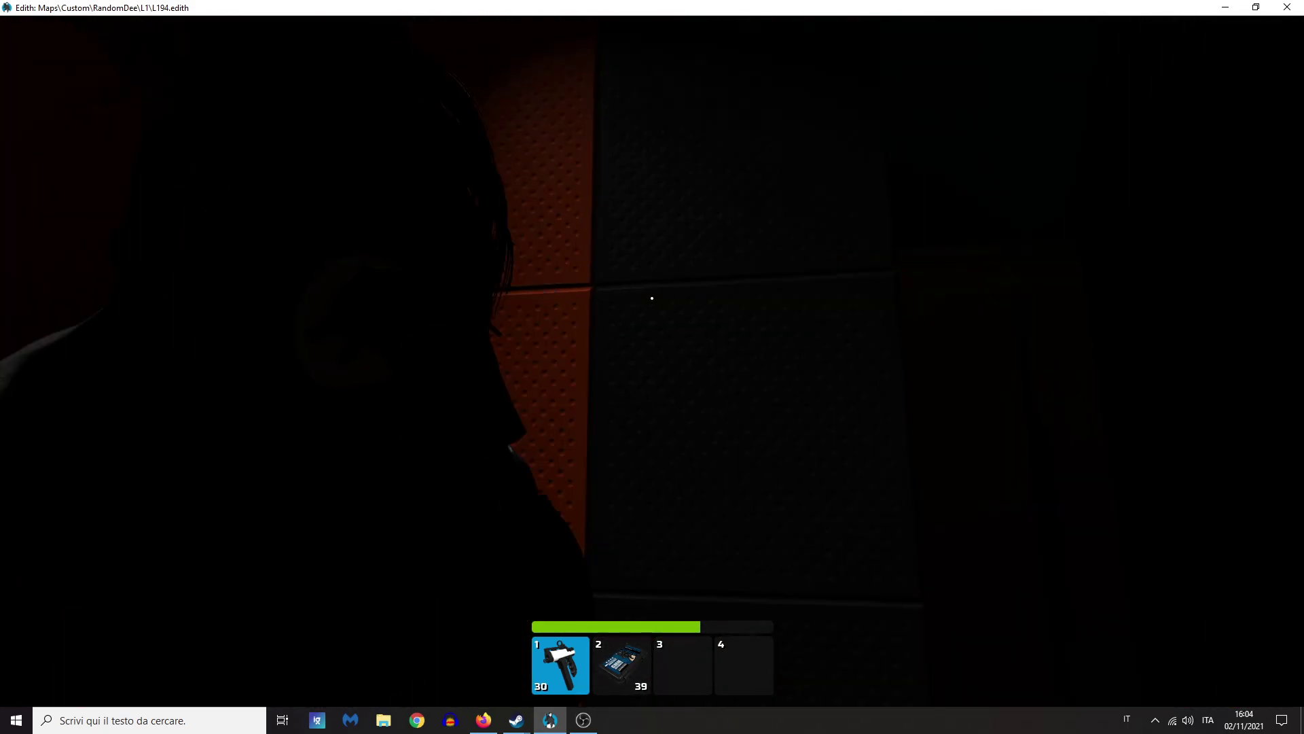
key("Escape")
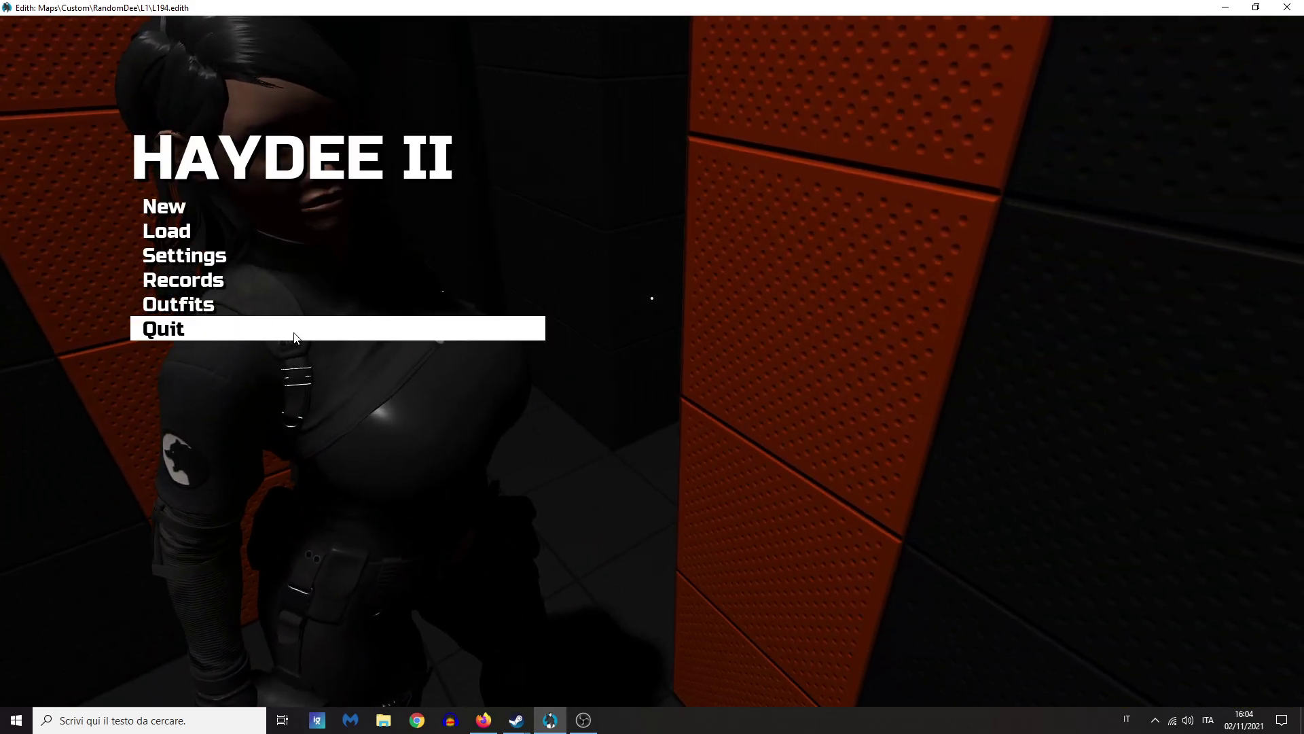
left_click(299, 328)
Step: Spawn a dynamic Creeper in the black niche before the white grated door and move it to X -258.17
key("w")
right_click_drag(581, 413, 638, 385)
key("s")
right_click(683, 500)
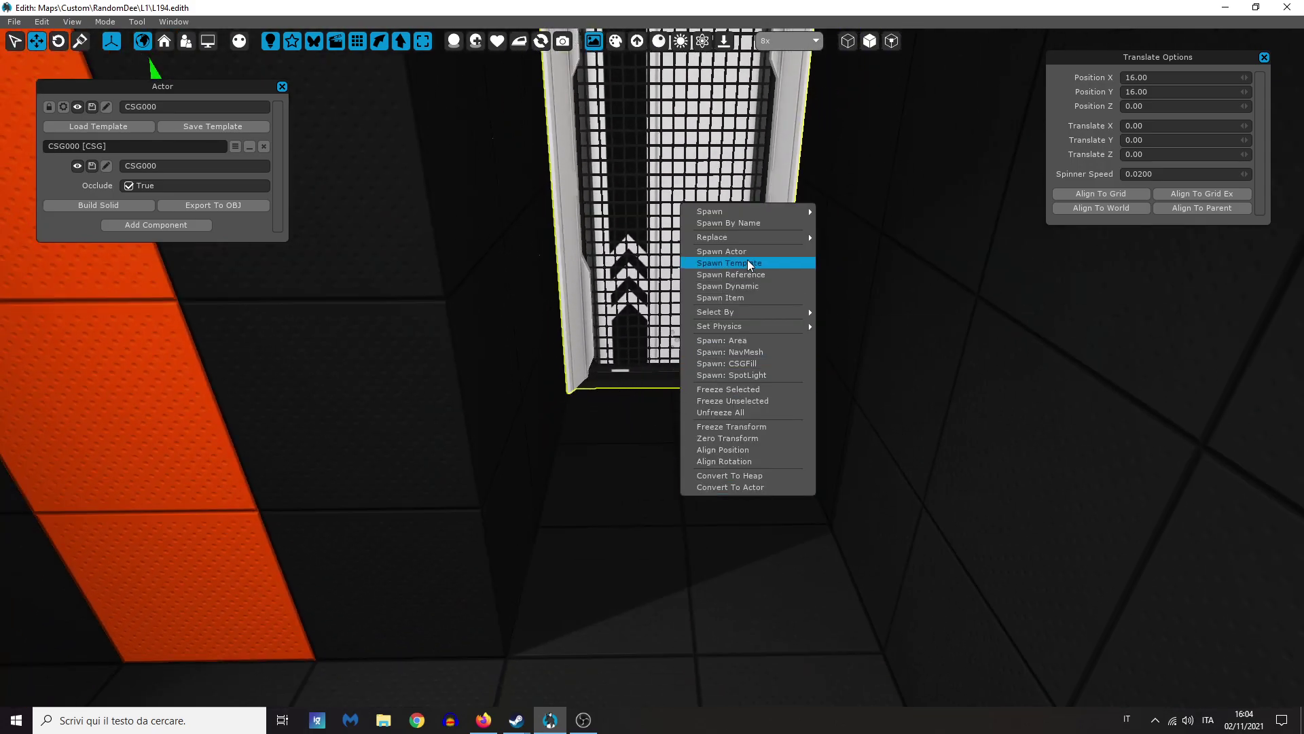
left_click(754, 286)
double_click(295, 240)
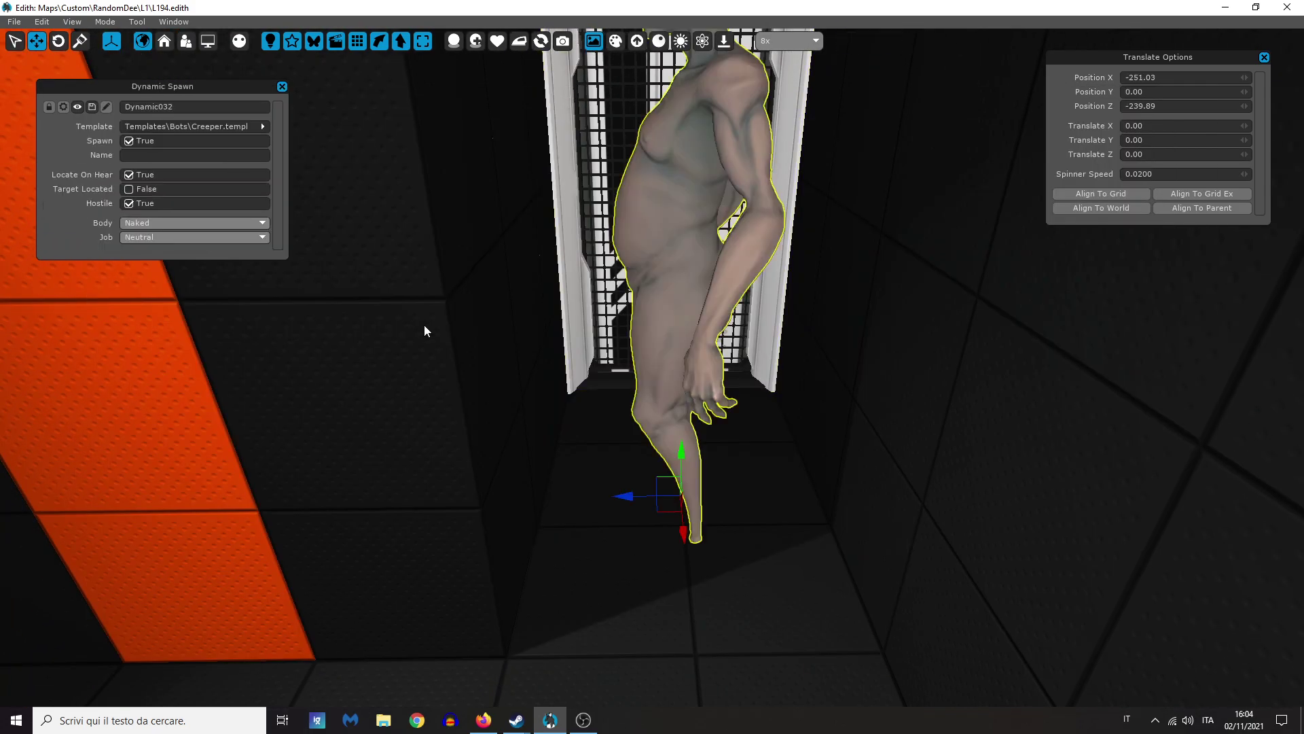
left_click_drag(682, 533, 686, 581)
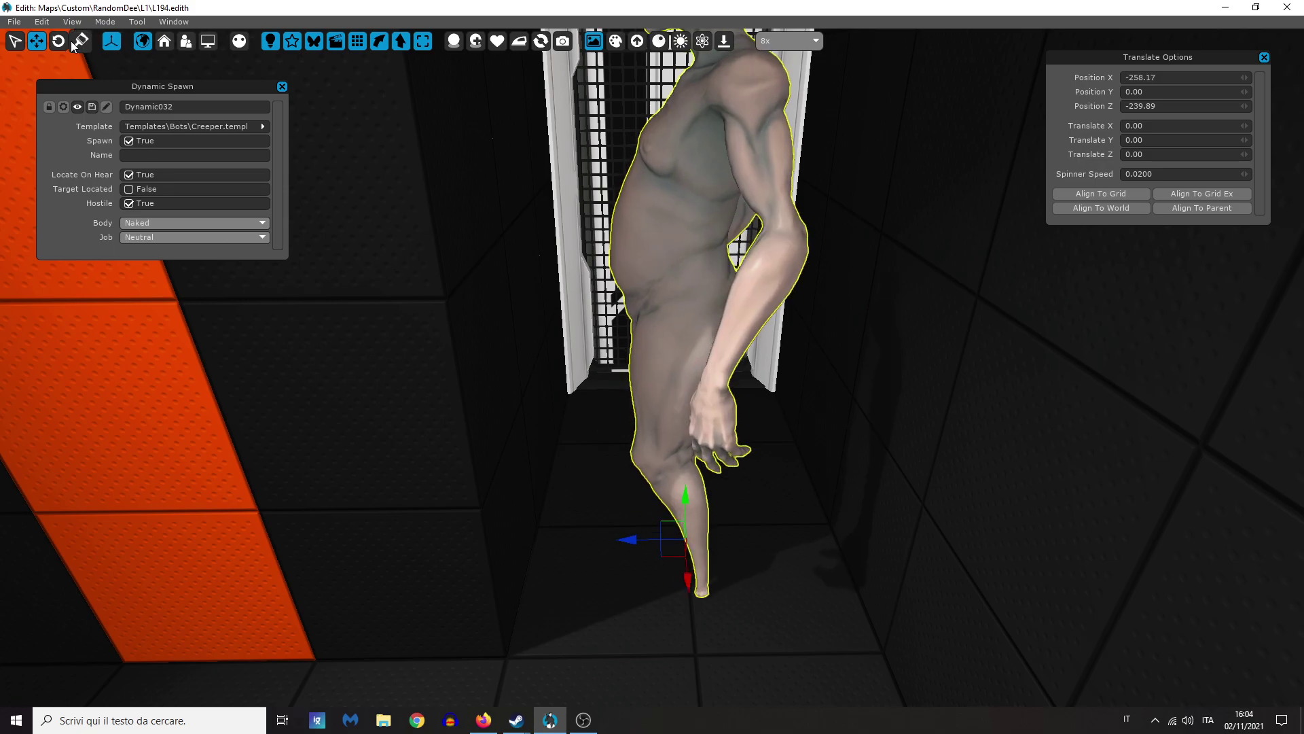
Step: Rotate the creeper in the black niche to face the corridor, align its rotation to the grid, and rename it ExitCreep1
left_click(59, 41)
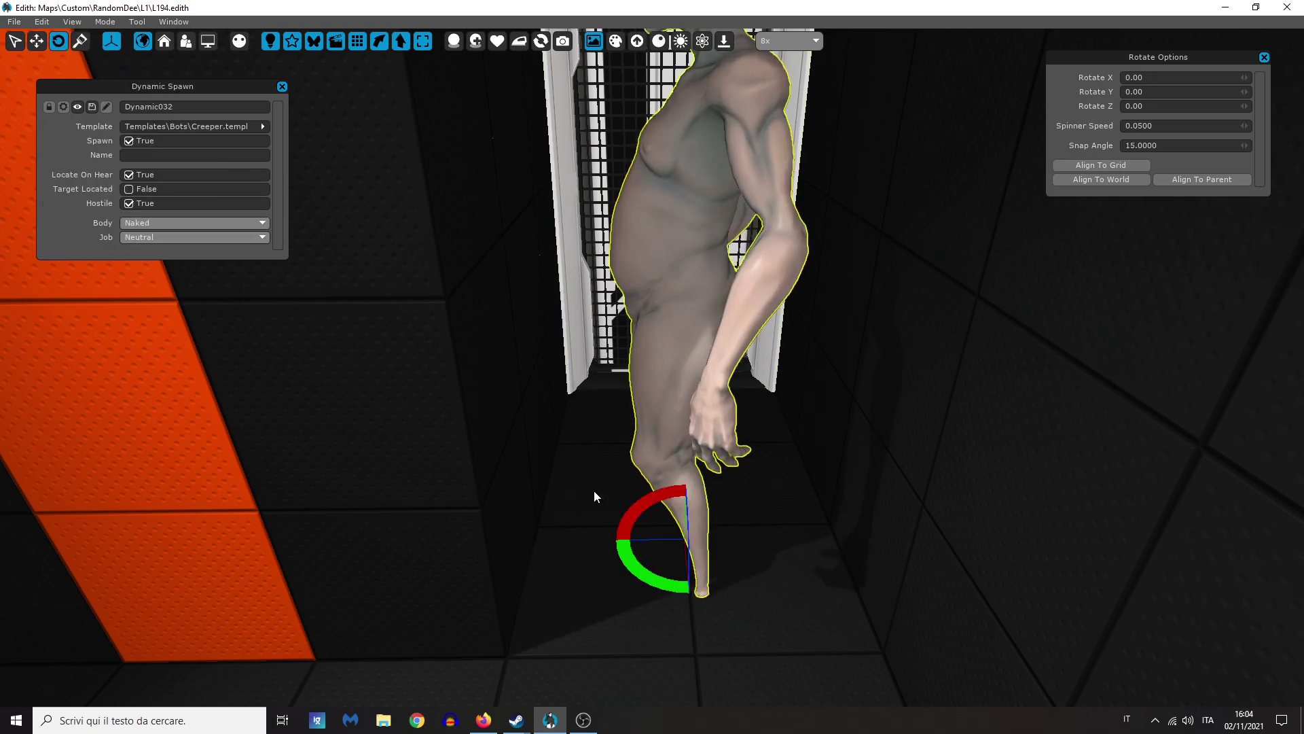
left_click_drag(630, 564, 709, 575)
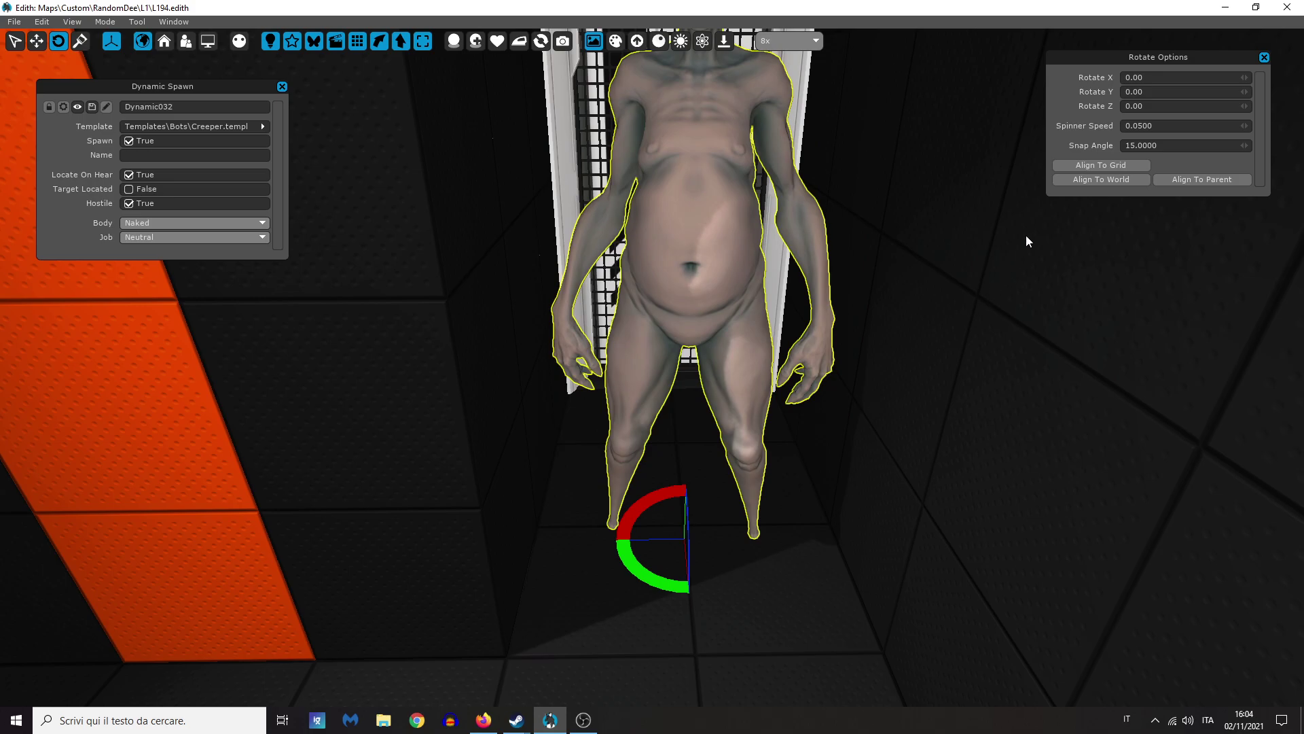
left_click(1110, 168)
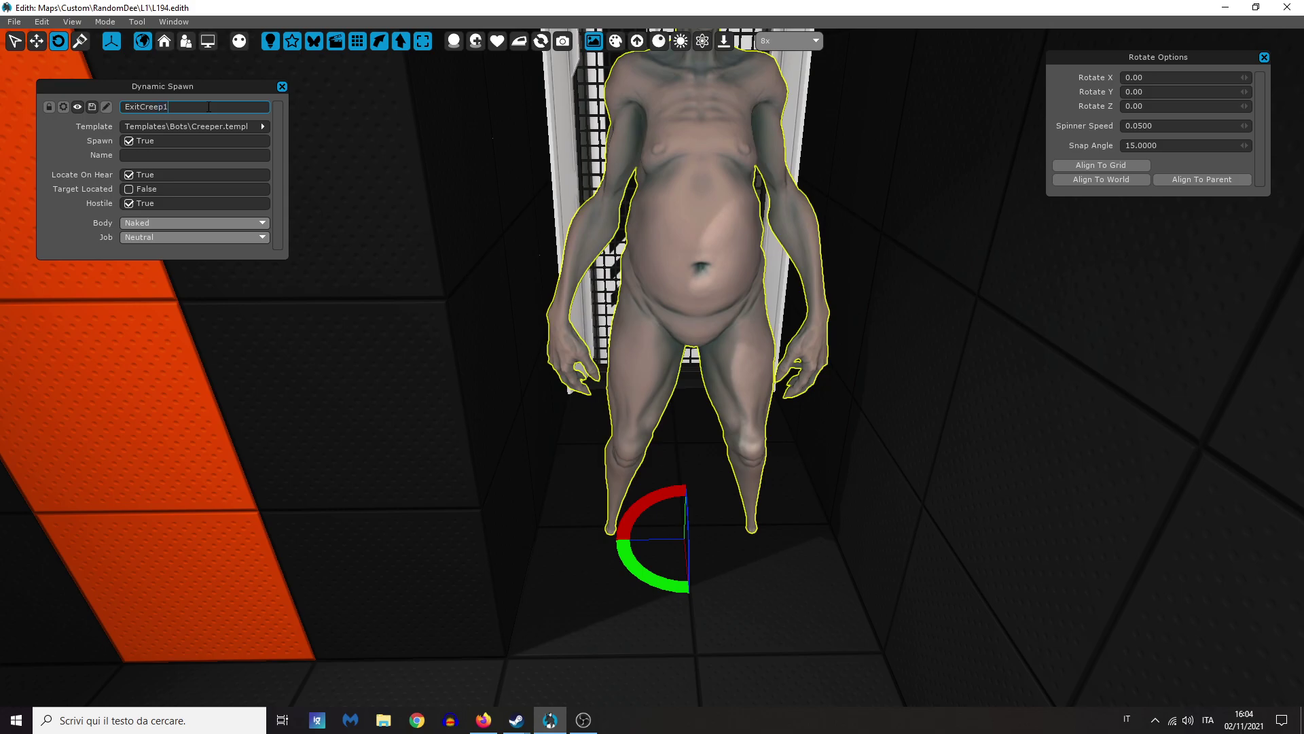
key("Return")
Step: Duplicate the ExitCreep1 spawn and move the copy into the other black niche by the orange-striped wall
left_click(35, 42)
left_click_drag(691, 579, 729, 729)
right_click_drag(729, 693, 453, 498)
left_click_drag(588, 401, 744, 730)
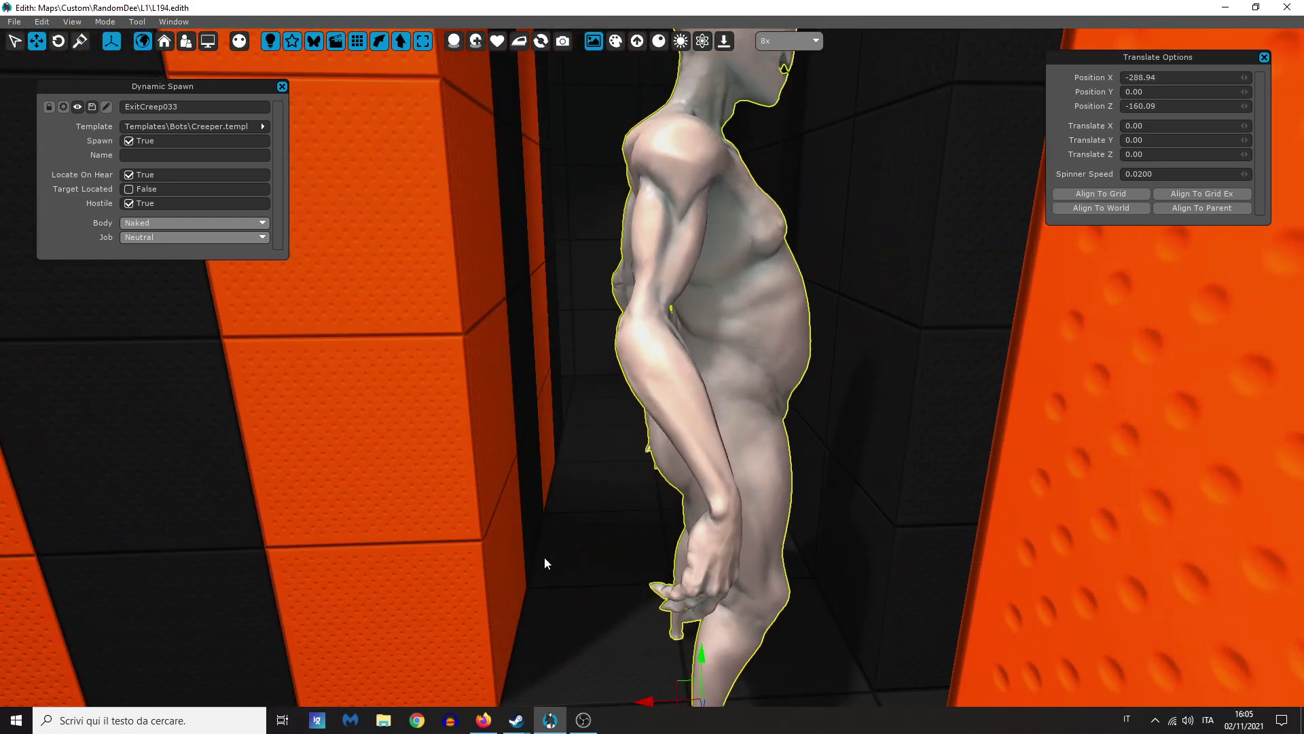
right_click_drag(545, 564, 653, 618)
left_click_drag(545, 569, 846, 382)
right_click_drag(845, 382, 457, 556)
left_click_drag(379, 619, 962, 220)
Step: Align the copied creeper's rotation to the grid and rename it ExitCreep2
left_click(59, 42)
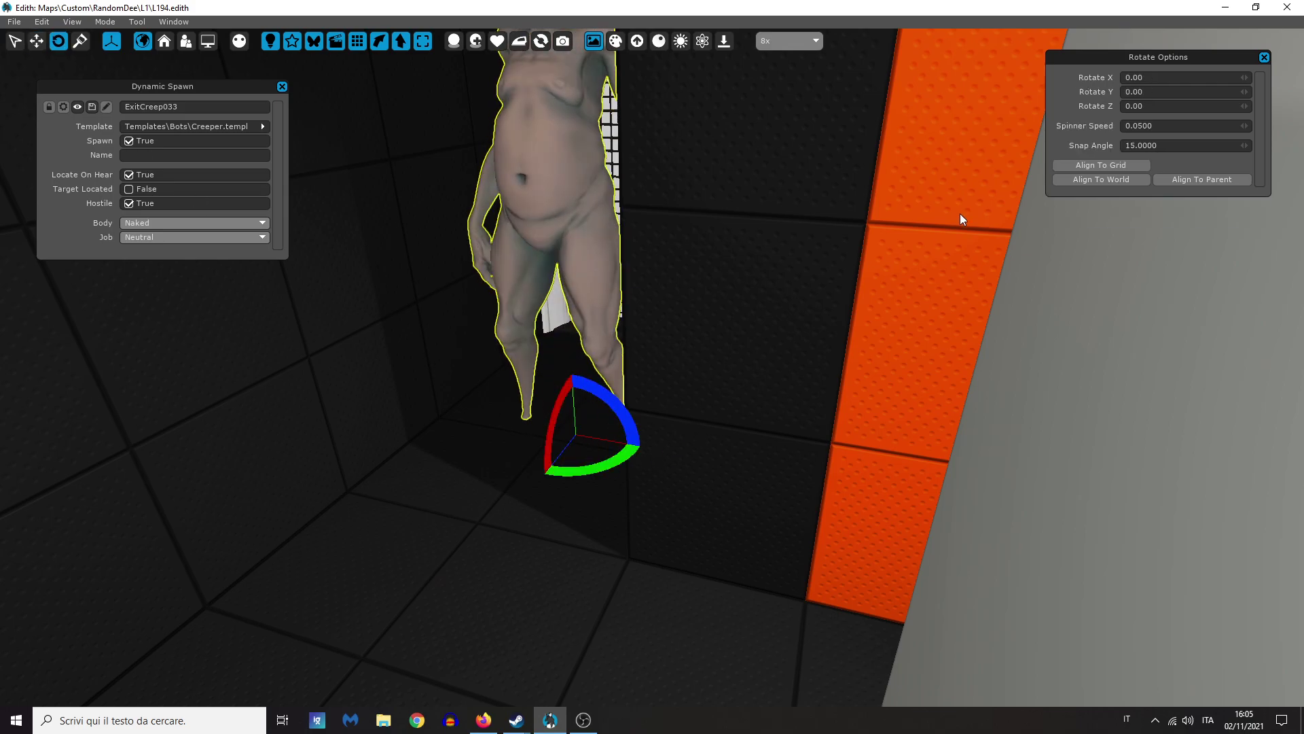
left_click(1115, 169)
right_click_drag(973, 252, 1001, 260)
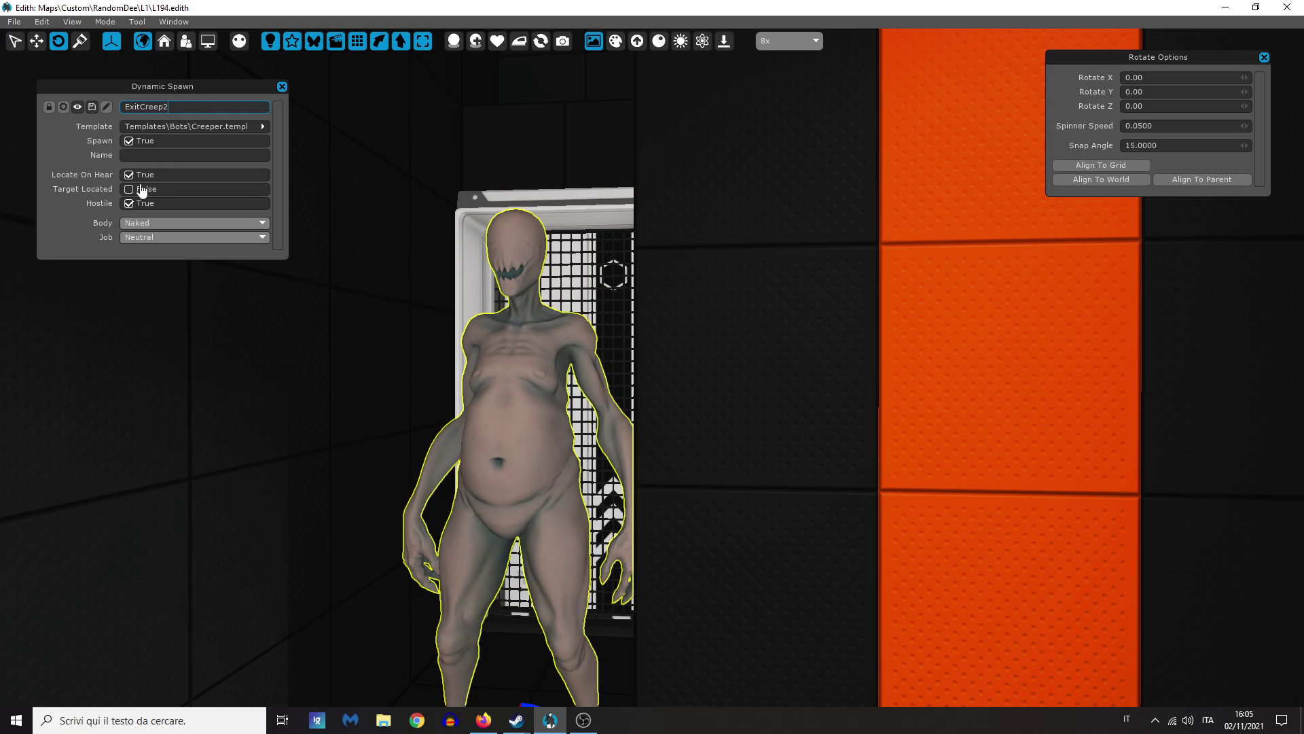
Step: Turn off Spawn for both ExitCreep2 and ExitCreep1
right_click_drag(130, 147, 272, 177)
right_click_drag(679, 252, 631, 255)
left_click(631, 255)
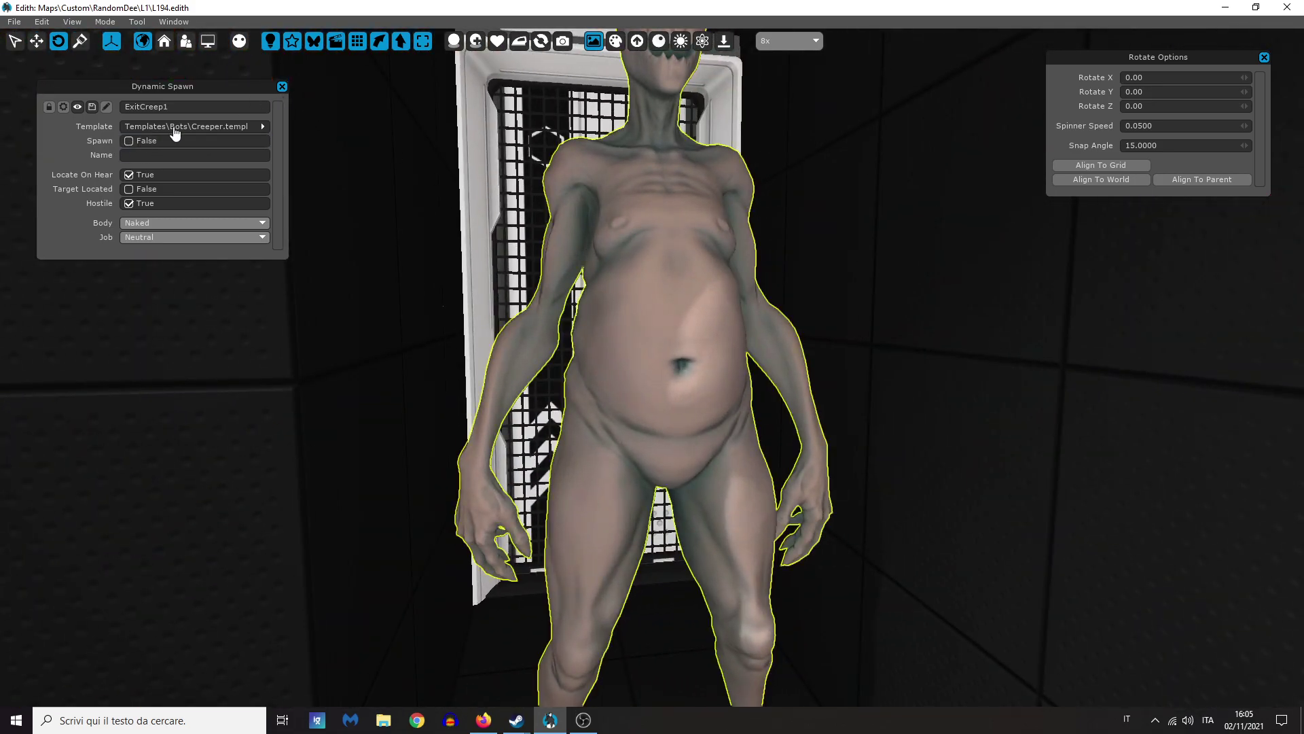
Step: Duplicate the whole random mine spawning node group in the scene graph and place the copy in an empty area
left_click(358, 223)
key("ctrl+g")
scroll(373, 234, "down", 3)
scroll(407, 270, "up", 3)
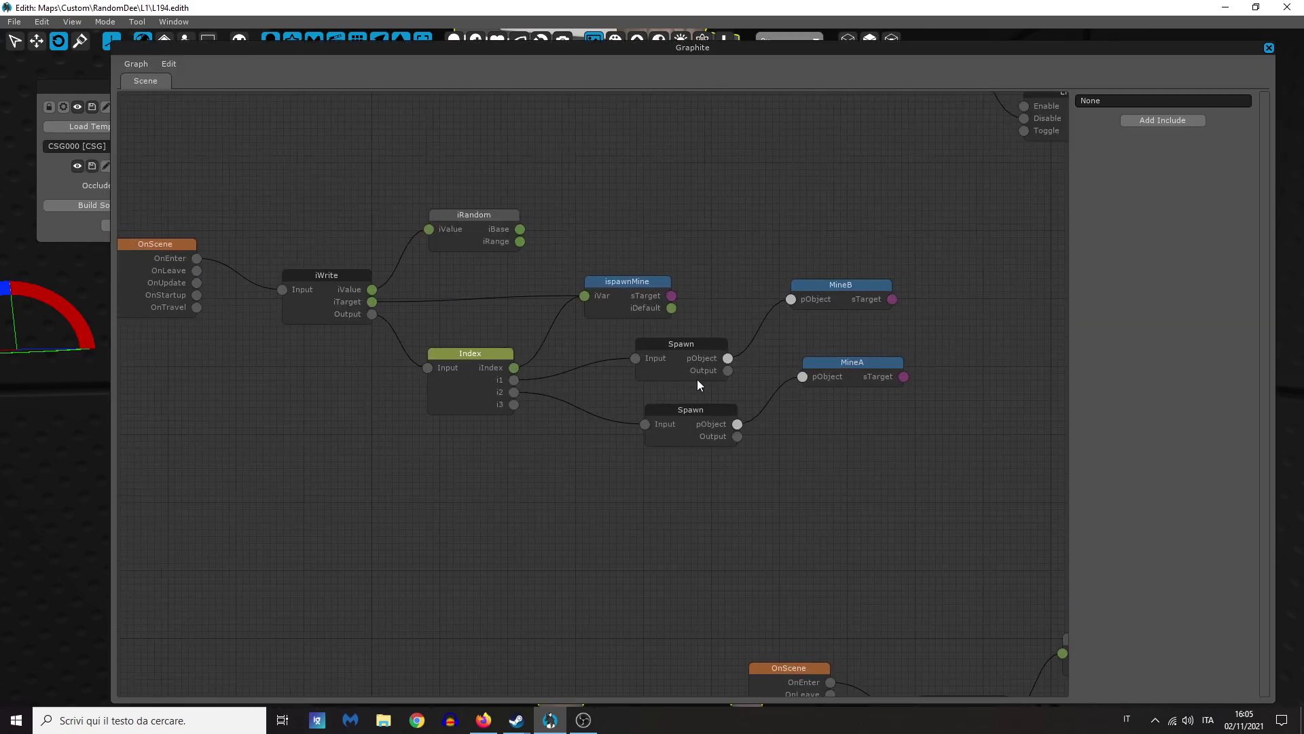
left_click_drag(985, 473, 171, 156)
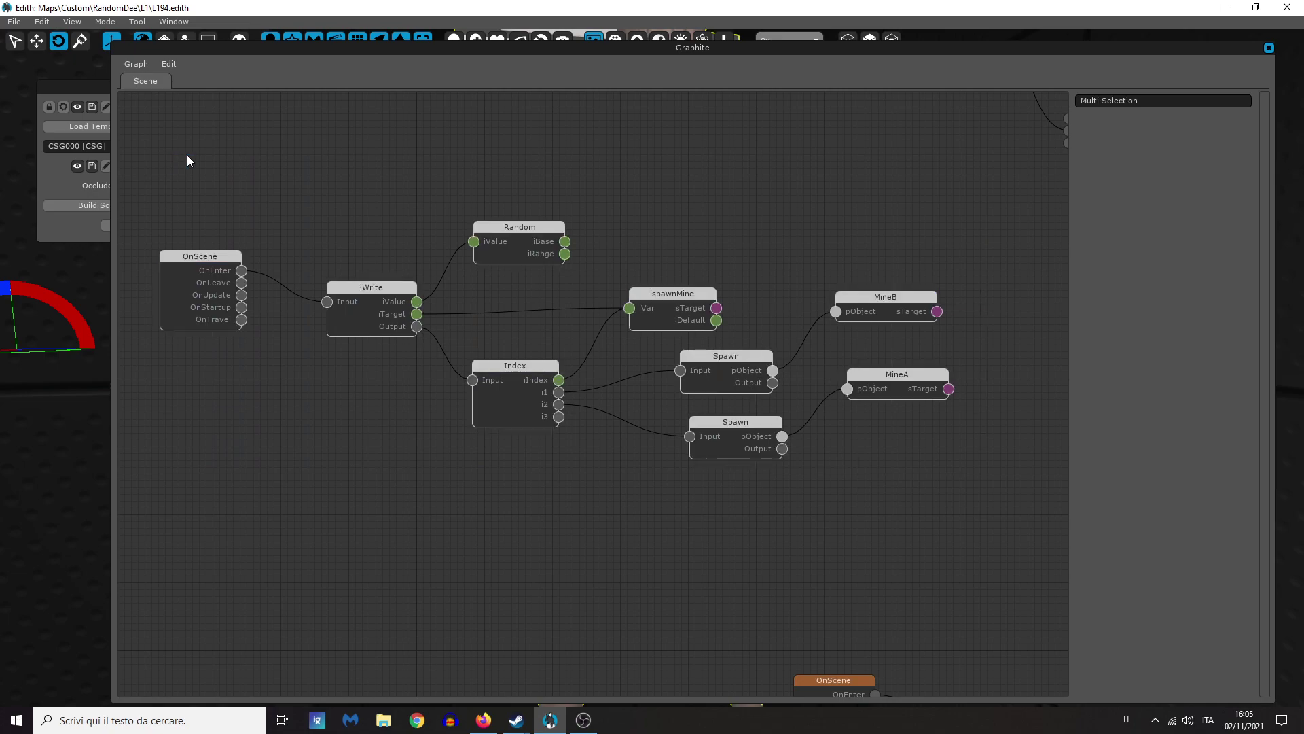
scroll(352, 332, "down", 5)
left_click_drag(534, 203, 409, 337)
left_click(431, 291)
Step: Retarget the copied nodes: rename the local variable ispawnExitCreep and point the two locators to ExitCreep1 and ExitCreep2
scroll(431, 291, "up", 5)
left_click(541, 286)
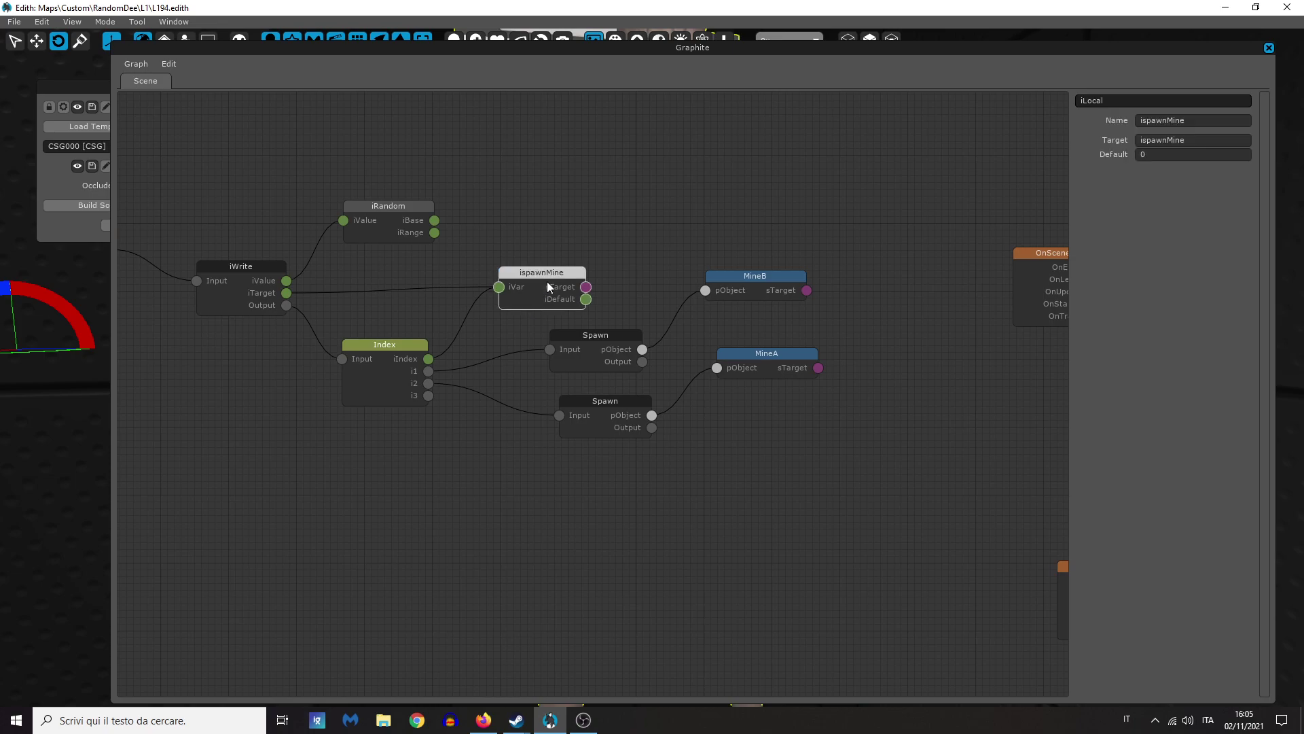
left_click(1221, 127)
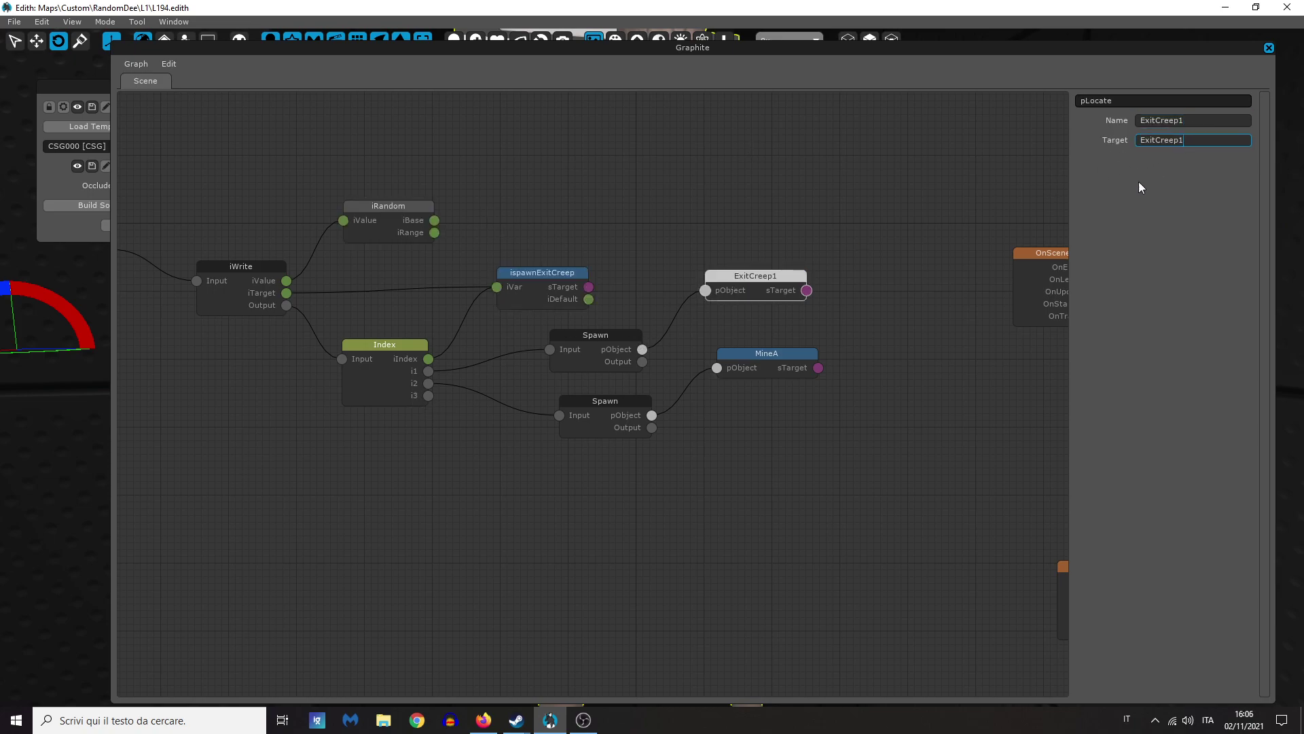
left_click(788, 365)
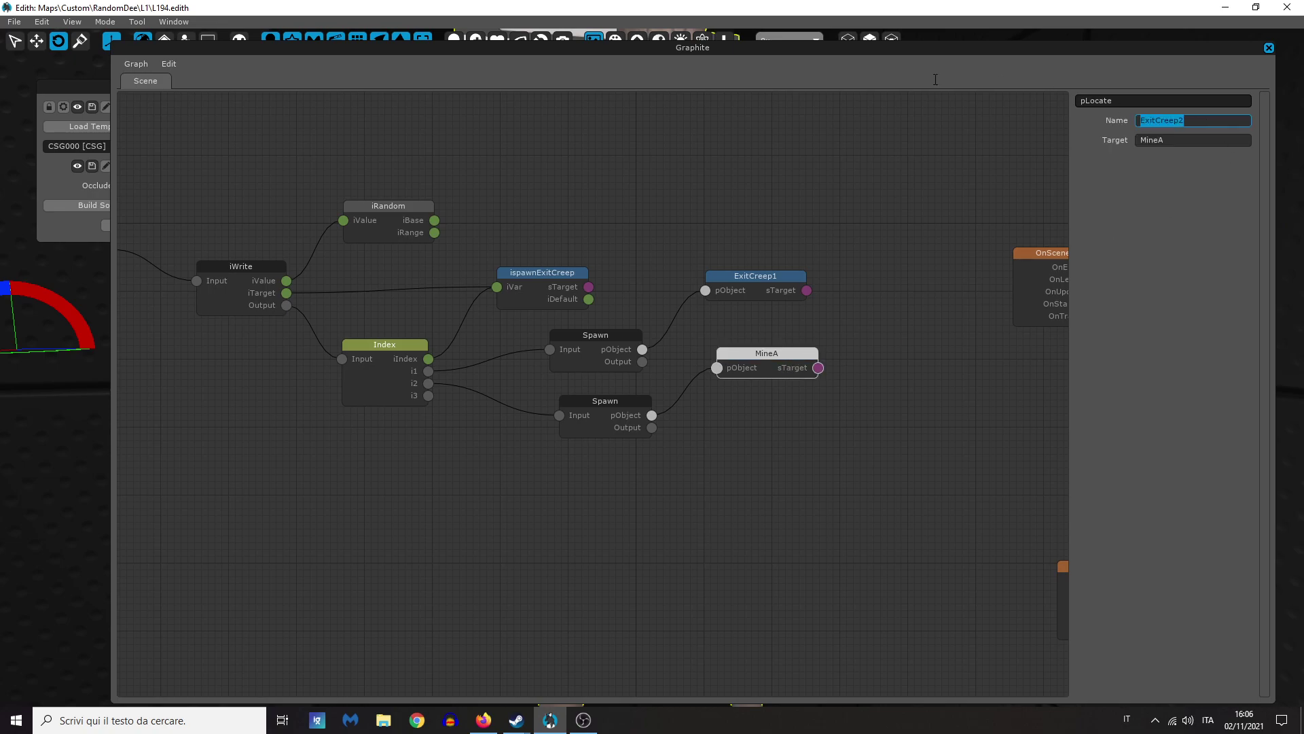
Step: Close the scene graph and build the solid from the level's CSG000 geometry
key("Escape")
right_click_drag(993, 229, 795, 255)
right_click_drag(706, 523, 775, 529)
left_click(146, 204)
Step: Launch a playtest of the level and equip the 30-round gun and its blue ammo
mouse_move(710, 365)
right_mouse_down()
mouse_move(747, 367)
mouse_move(721, 360)
mouse_move(734, 305)
mouse_move(700, 292)
mouse_move(711, 365)
right_mouse_up()
key("F5")
key("Return")
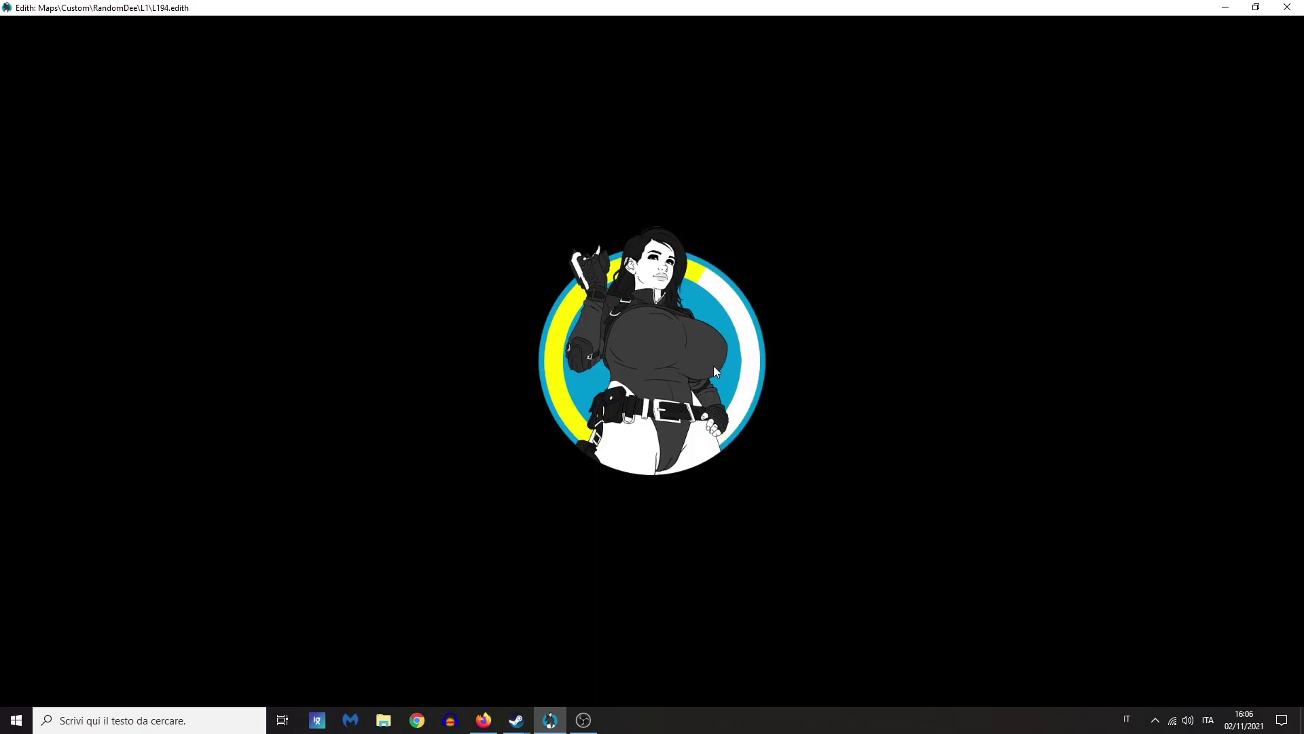
key("Tab")
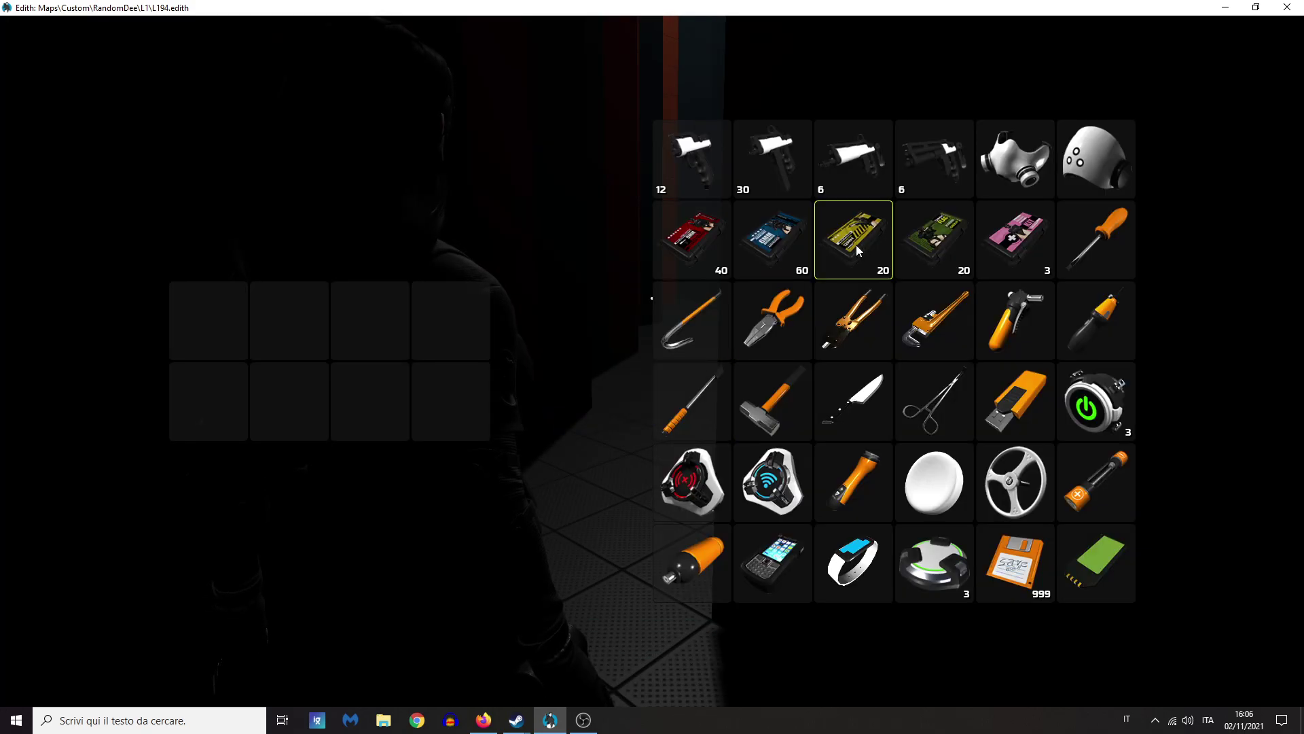
key("Tab")
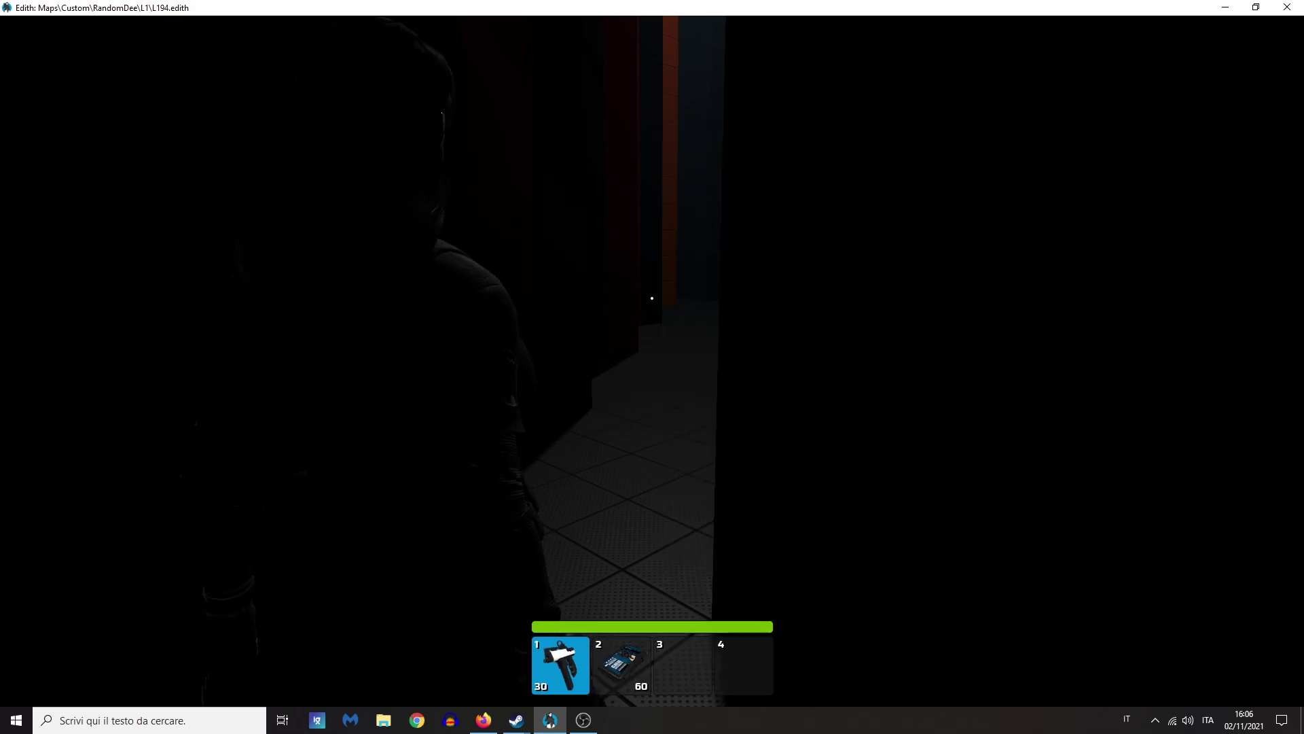
Step: Walk into the dark corridor, shoot down the approaching Slashy, and quit the playtest
key("w")
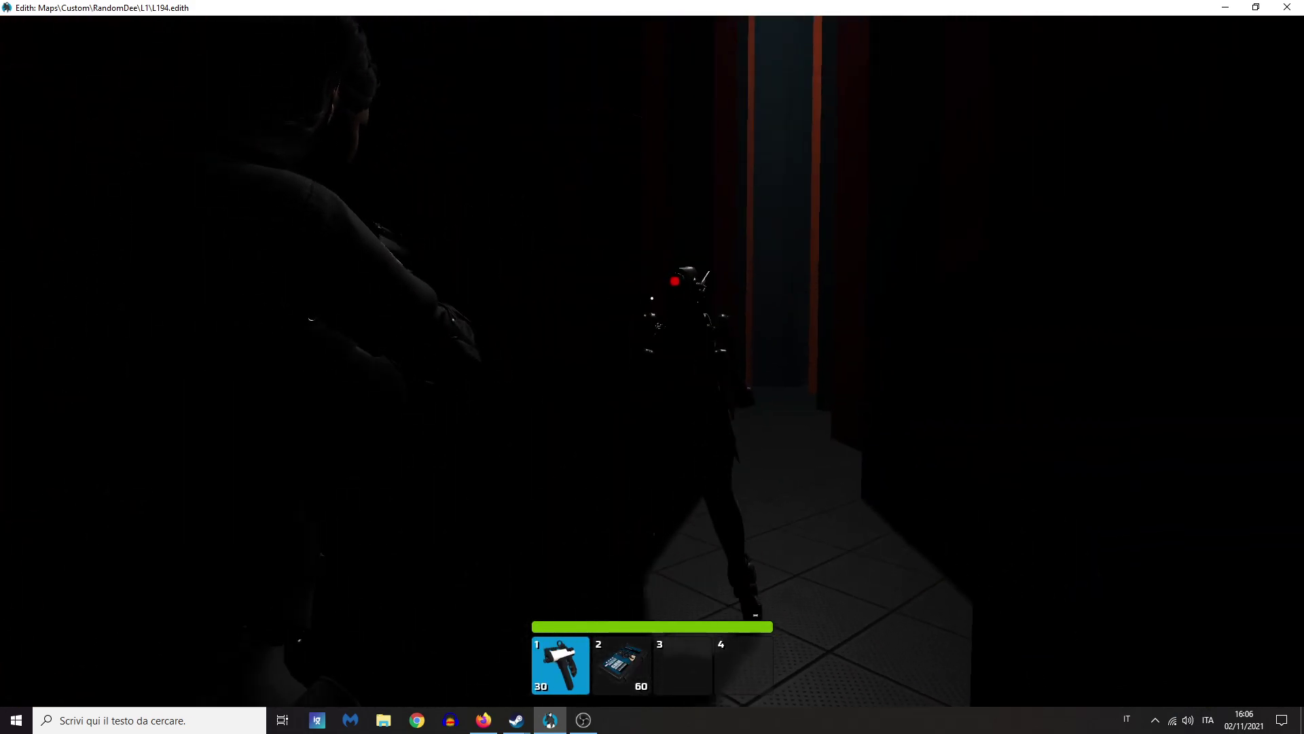
left_click(652, 297)
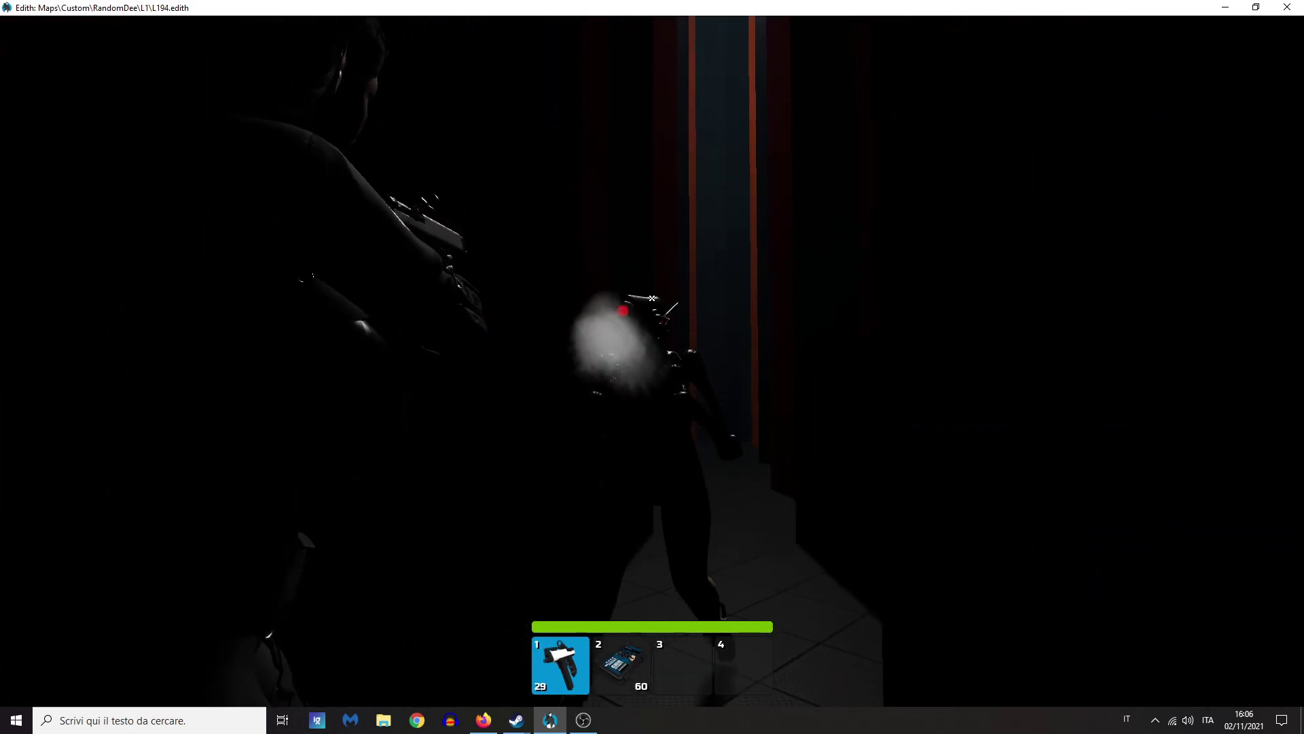
left_click(653, 297)
left_click(652, 297)
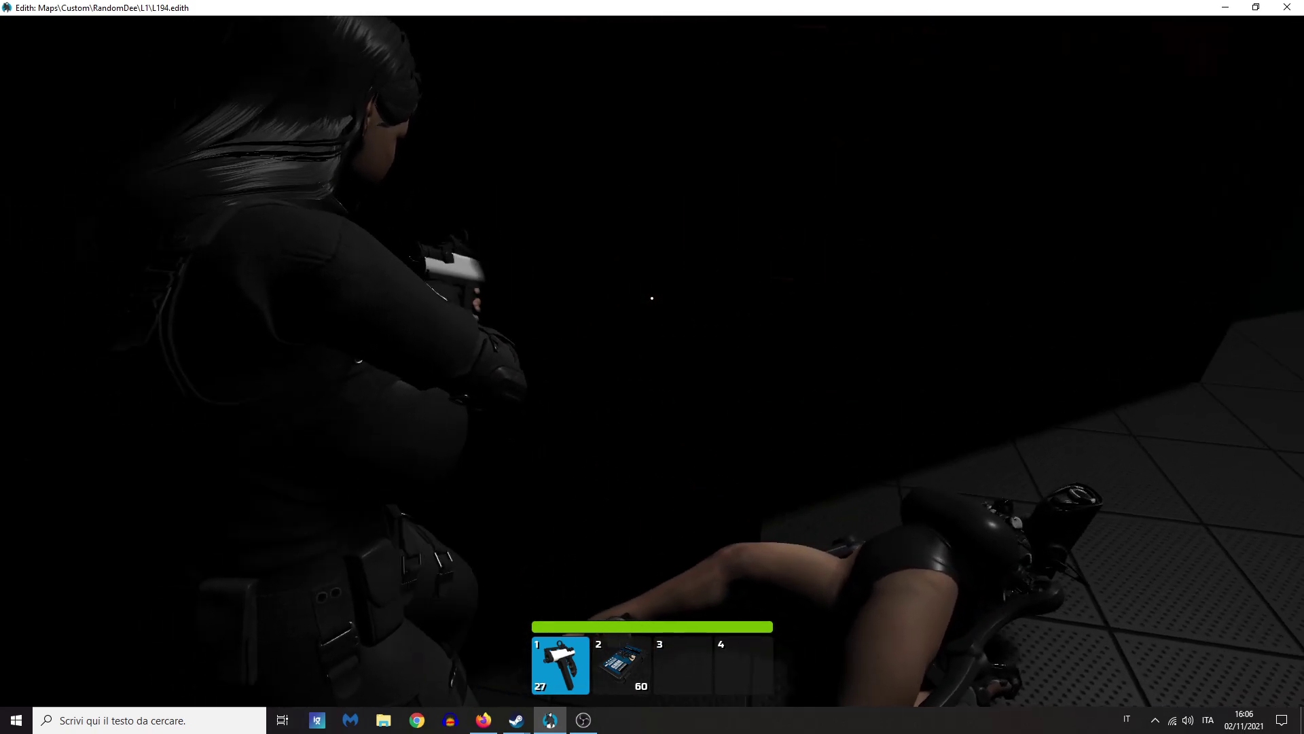
key("Escape")
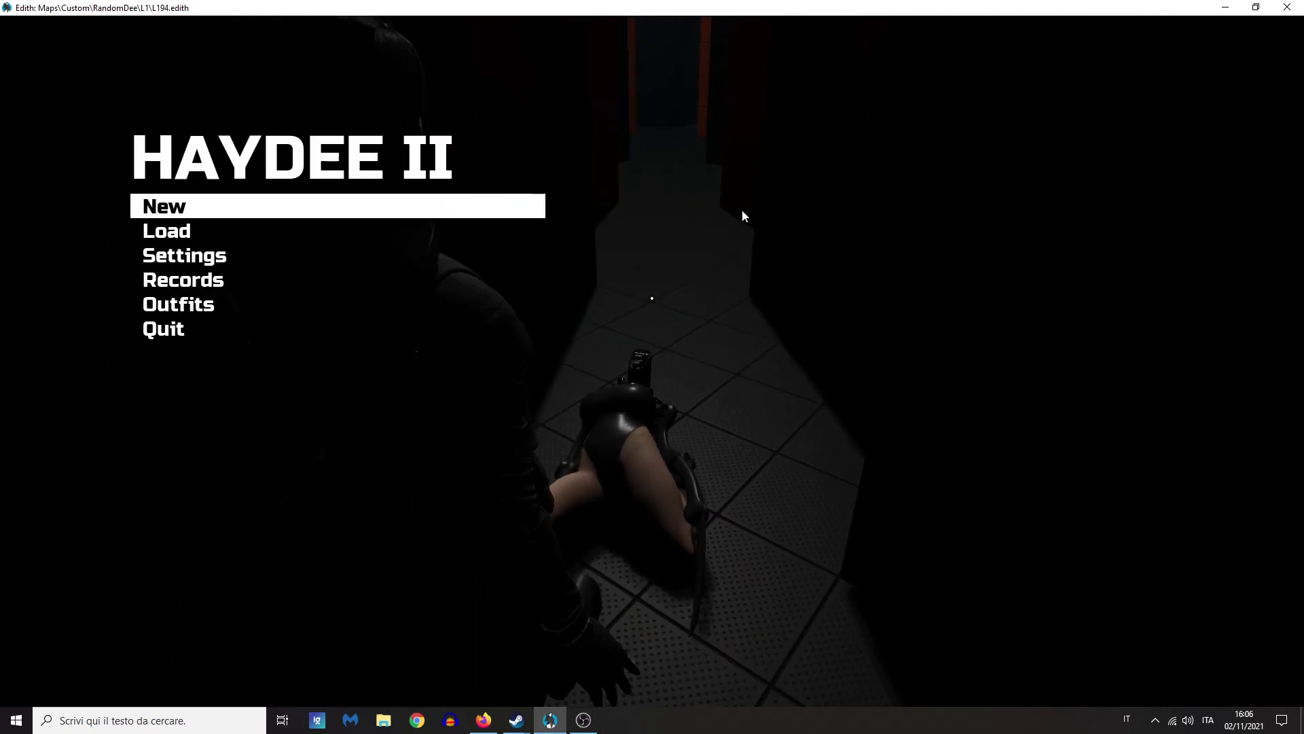
left_click(182, 335)
Step: Check the corridor in another playtest without equipping a weapon, and quit it
left_click(633, 404)
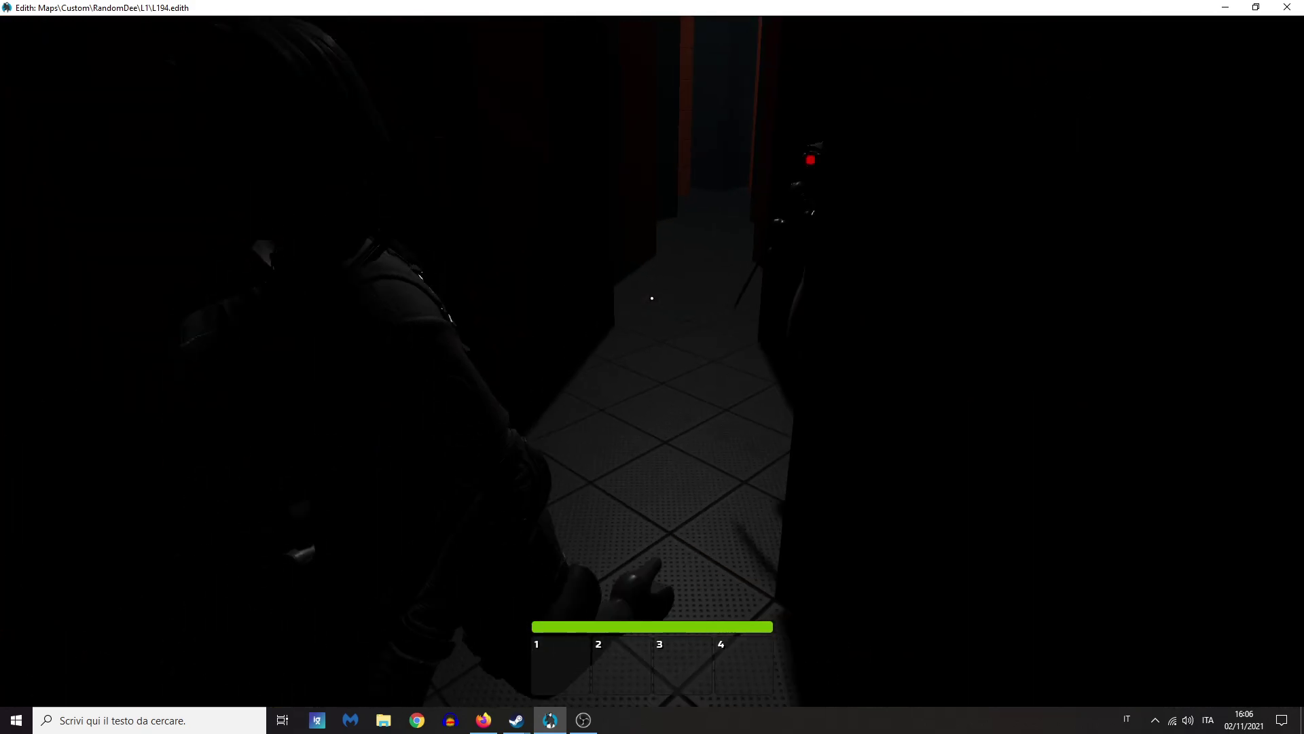
key("Escape")
left_click(202, 339)
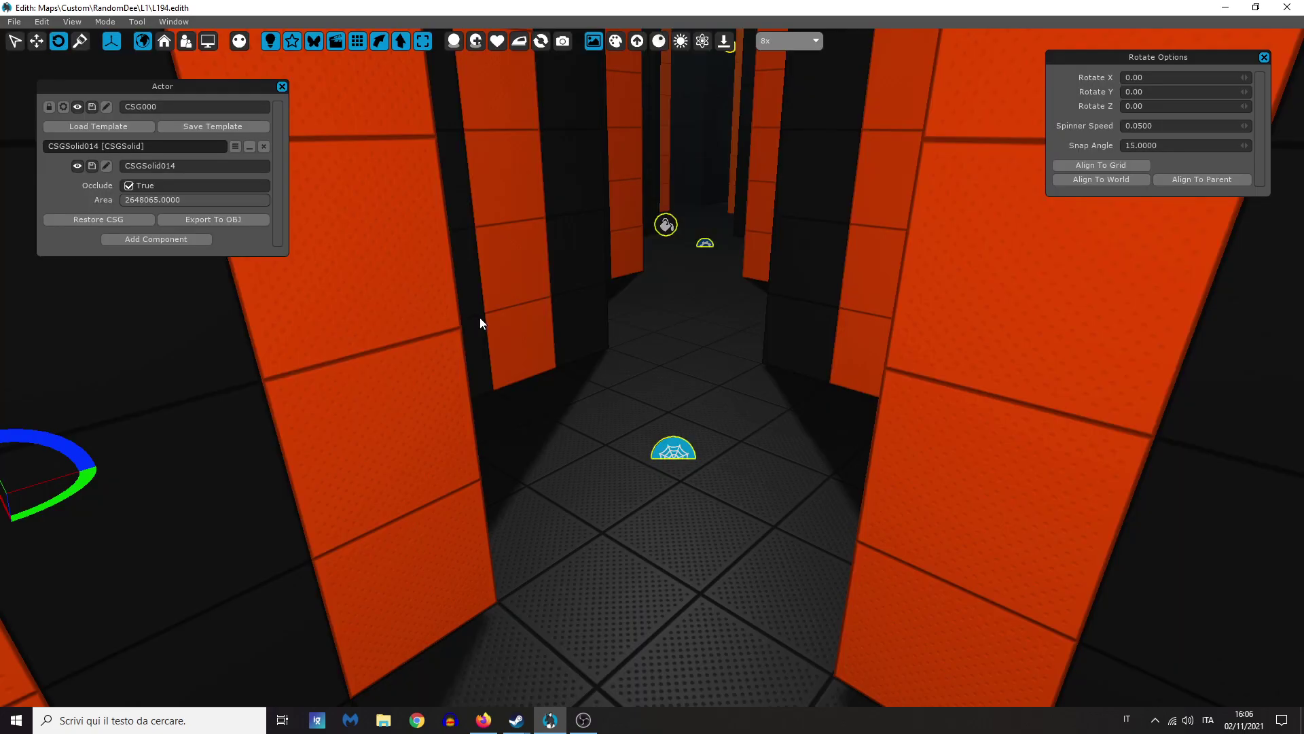
Step: Playtest the level again with the gun, fire and reload in the corridor, check for the creeper at its end, and quit
key("F5")
left_click(602, 404)
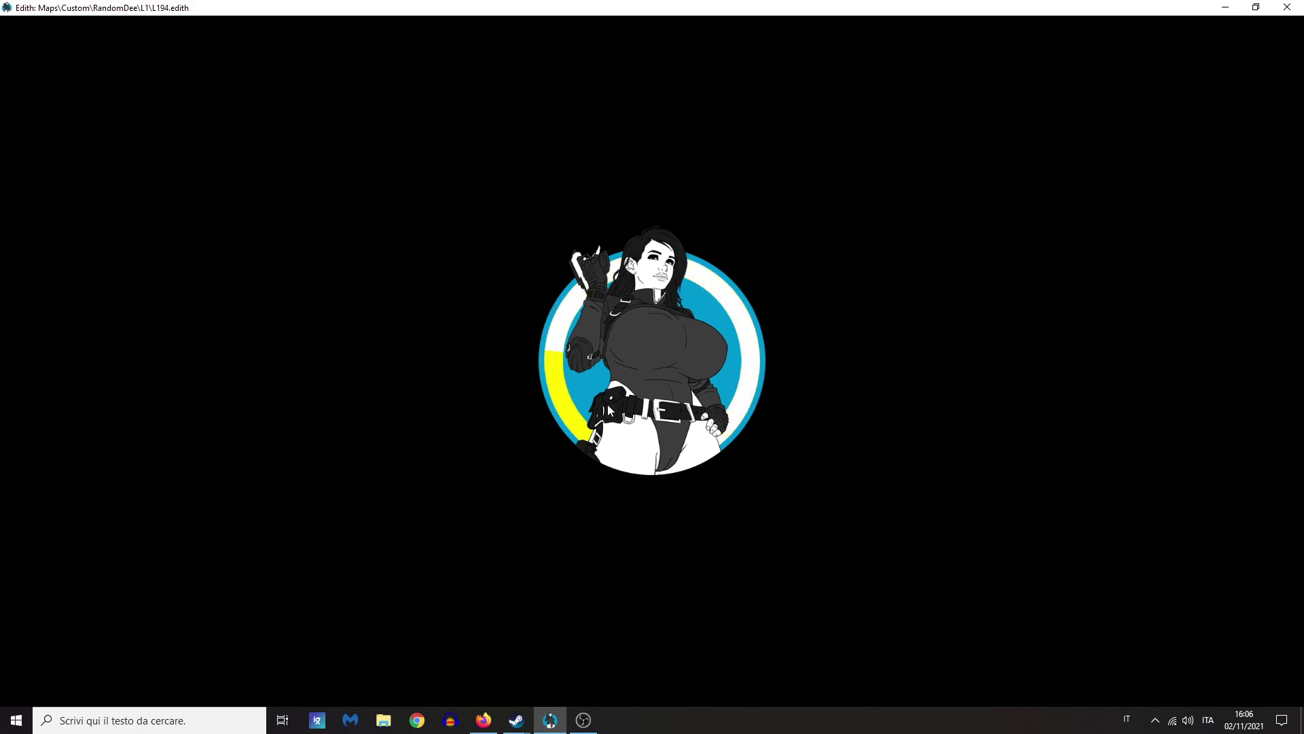
key("Tab")
key("Tab")
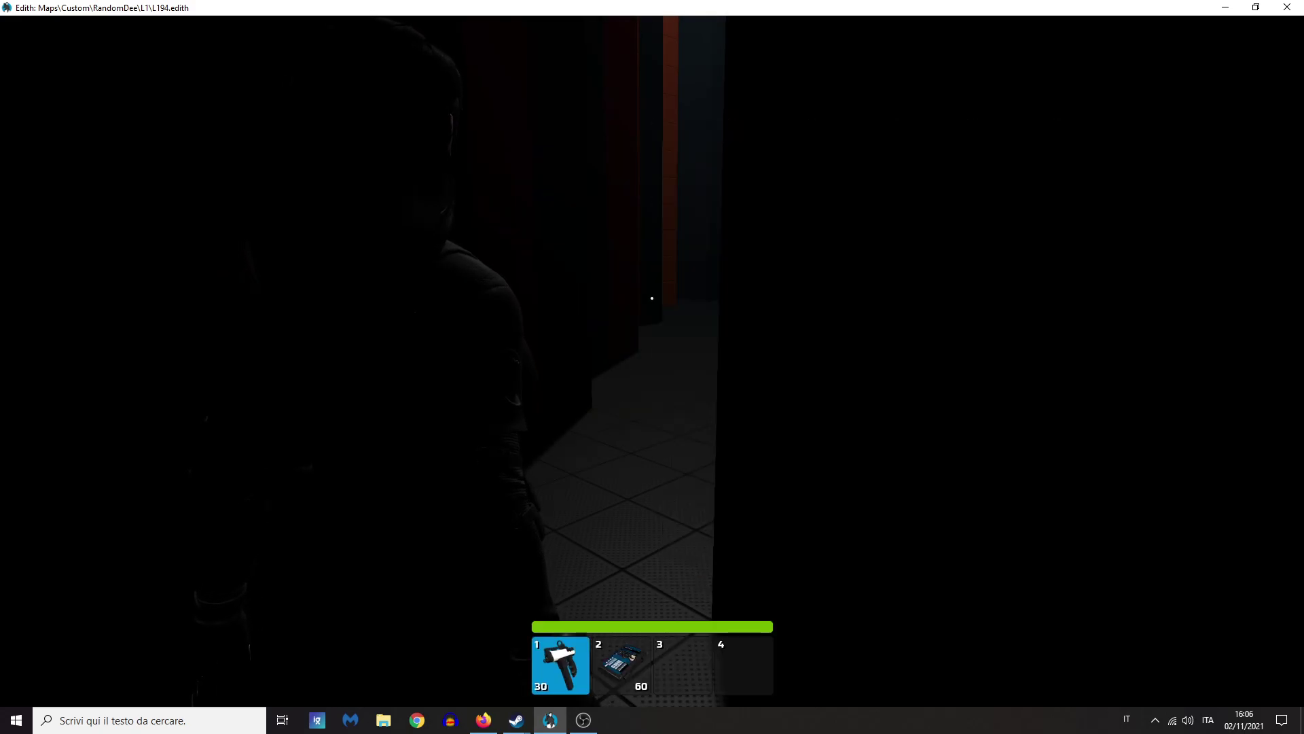
left_click(652, 298)
key("r")
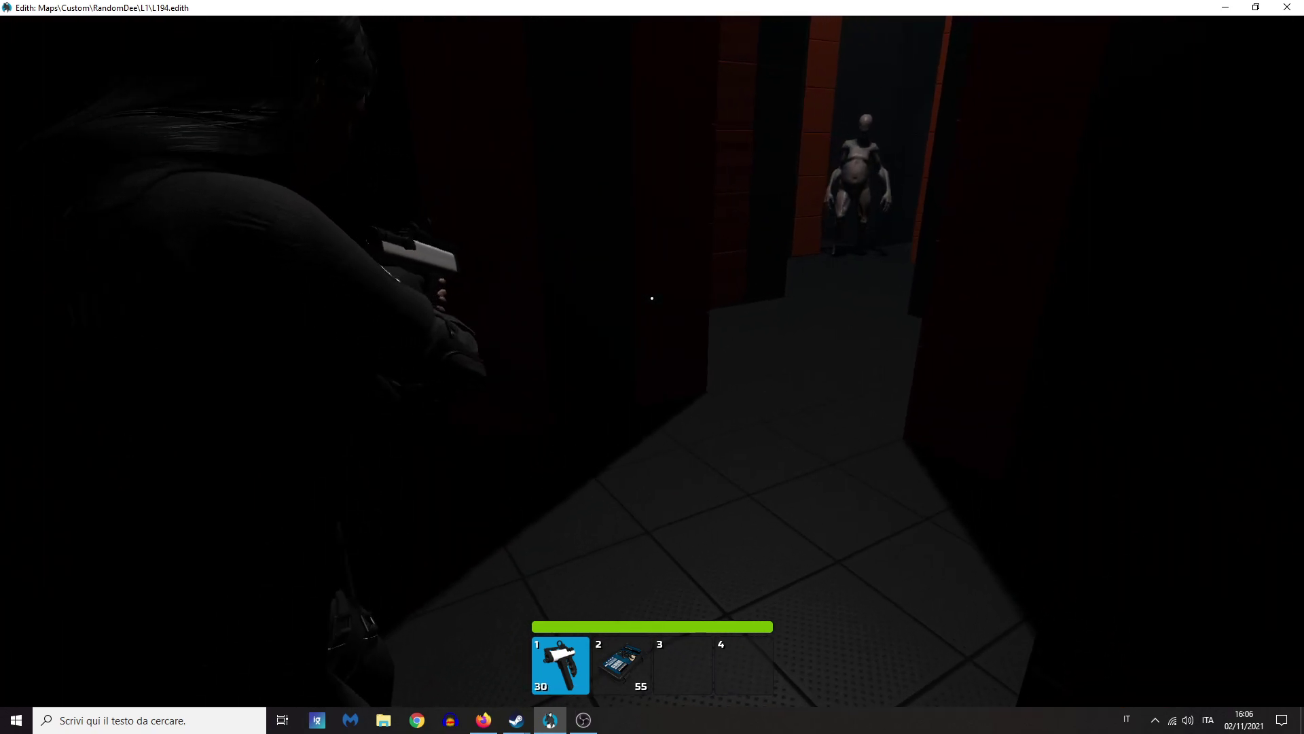
key("Escape")
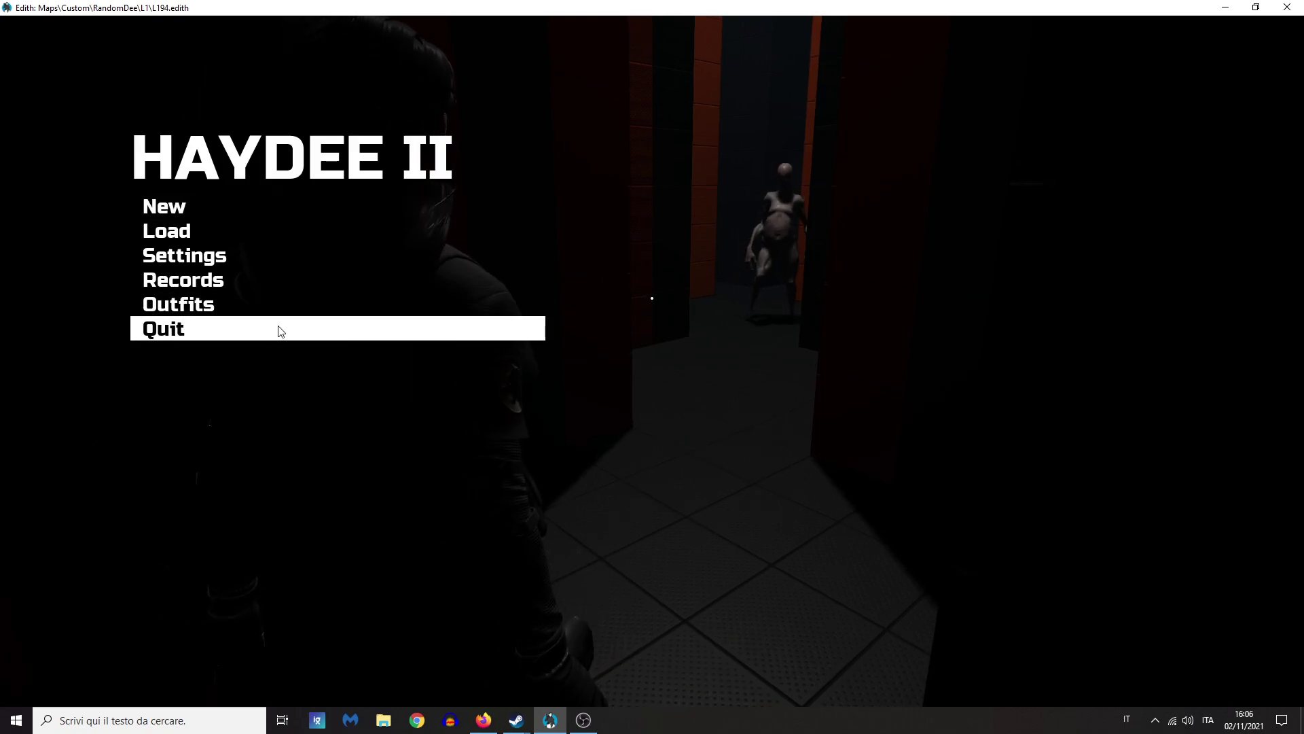
left_click(283, 333)
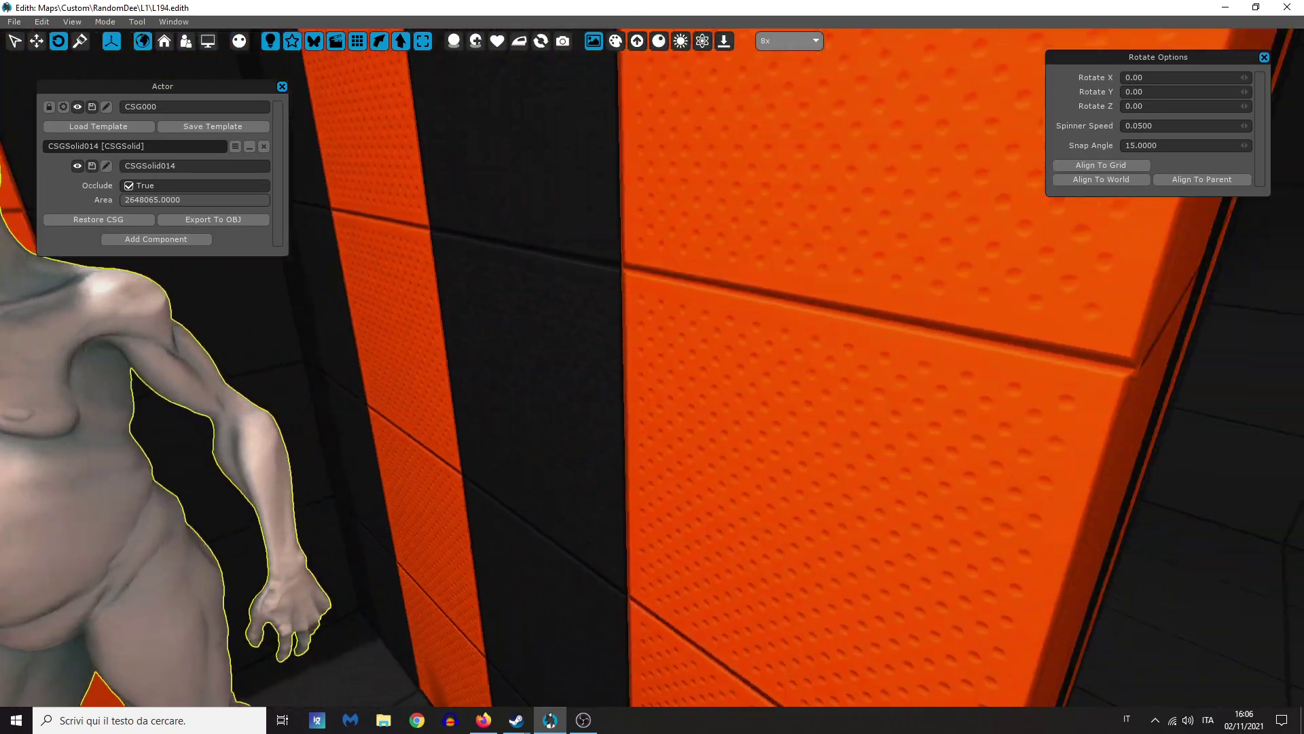
Step: Examine the ExitCreep1 spawn in its niche and the corridor geometry around it
mouse_move(628, 176)
right_mouse_down()
mouse_move(652, 177)
mouse_move(627, 177)
right_mouse_up()
left_click(752, 230)
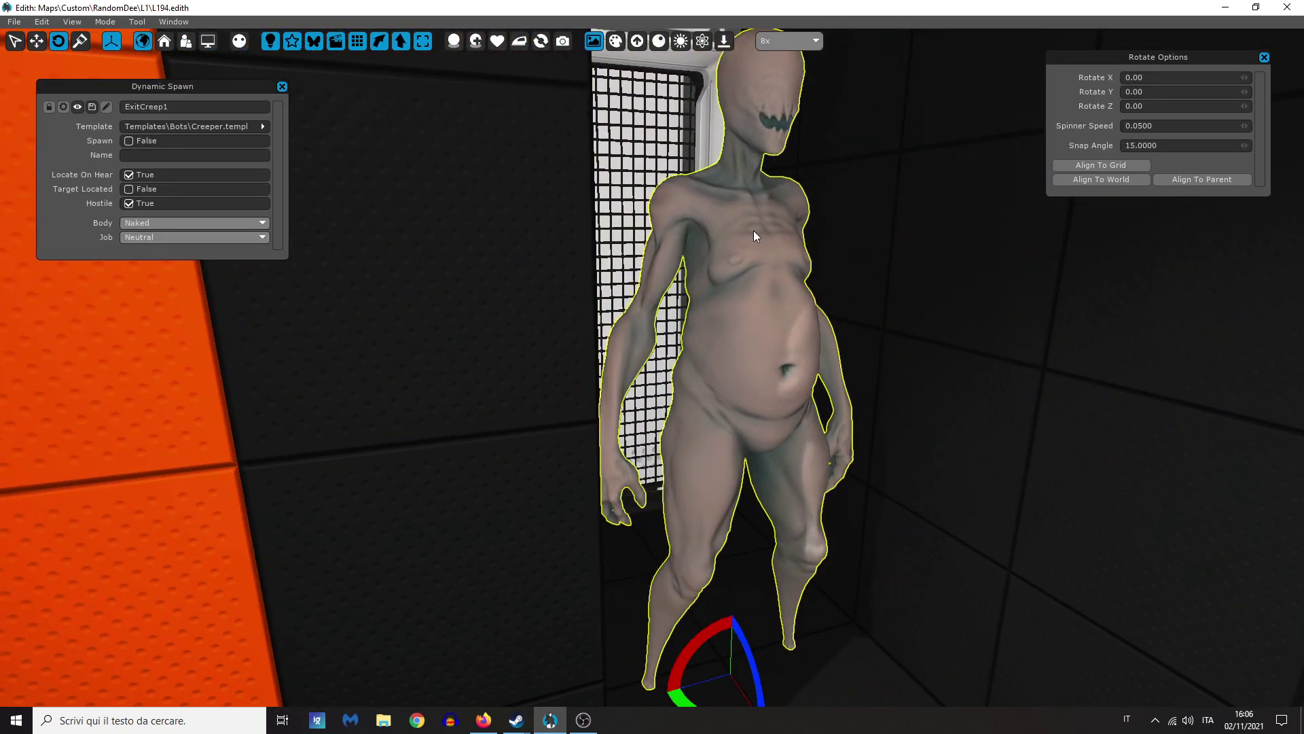
mouse_move(919, 388)
right_mouse_down()
mouse_move(1155, 391)
mouse_move(917, 391)
right_mouse_up()
key("w")
left_click(481, 372)
right_click_drag(481, 372, 698, 447)
key("w")
Step: Start a fresh playtest of the level and equip the gun and its blue ammo
key("F7")
key("Return")
key("F5")
key("Return")
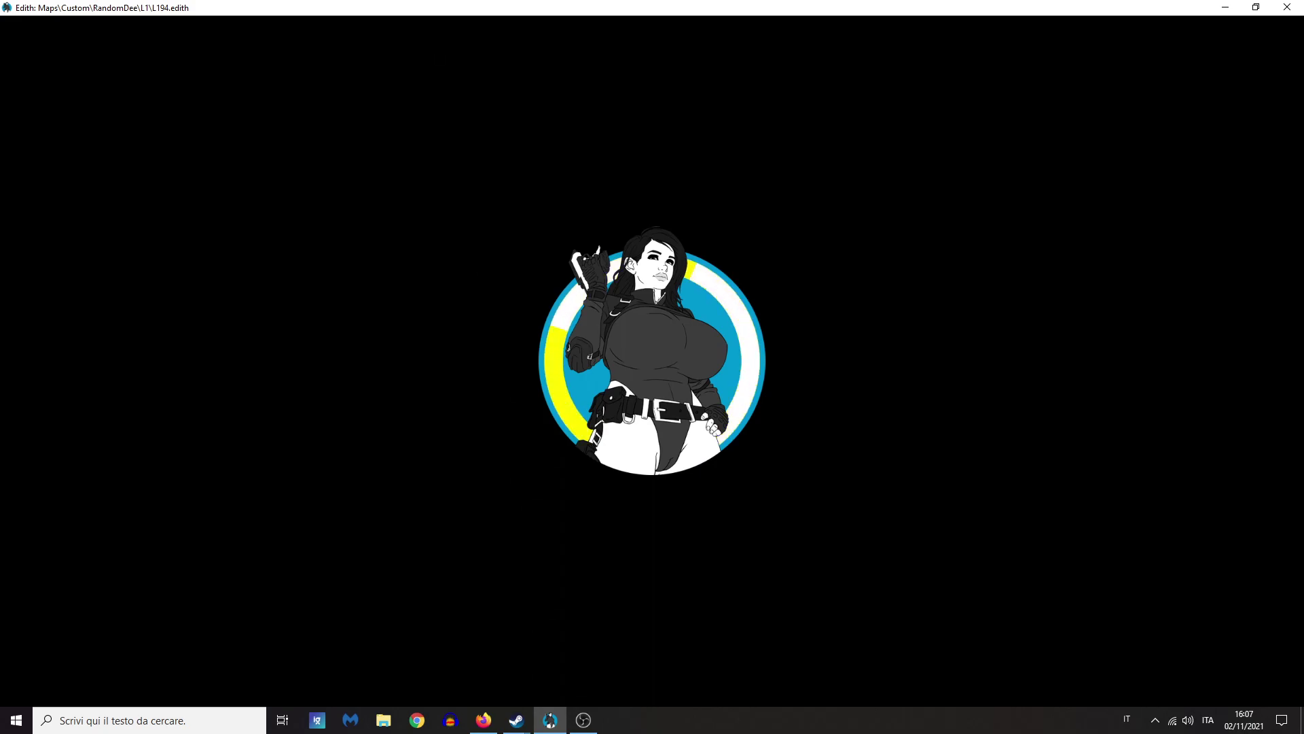
left_click(786, 218)
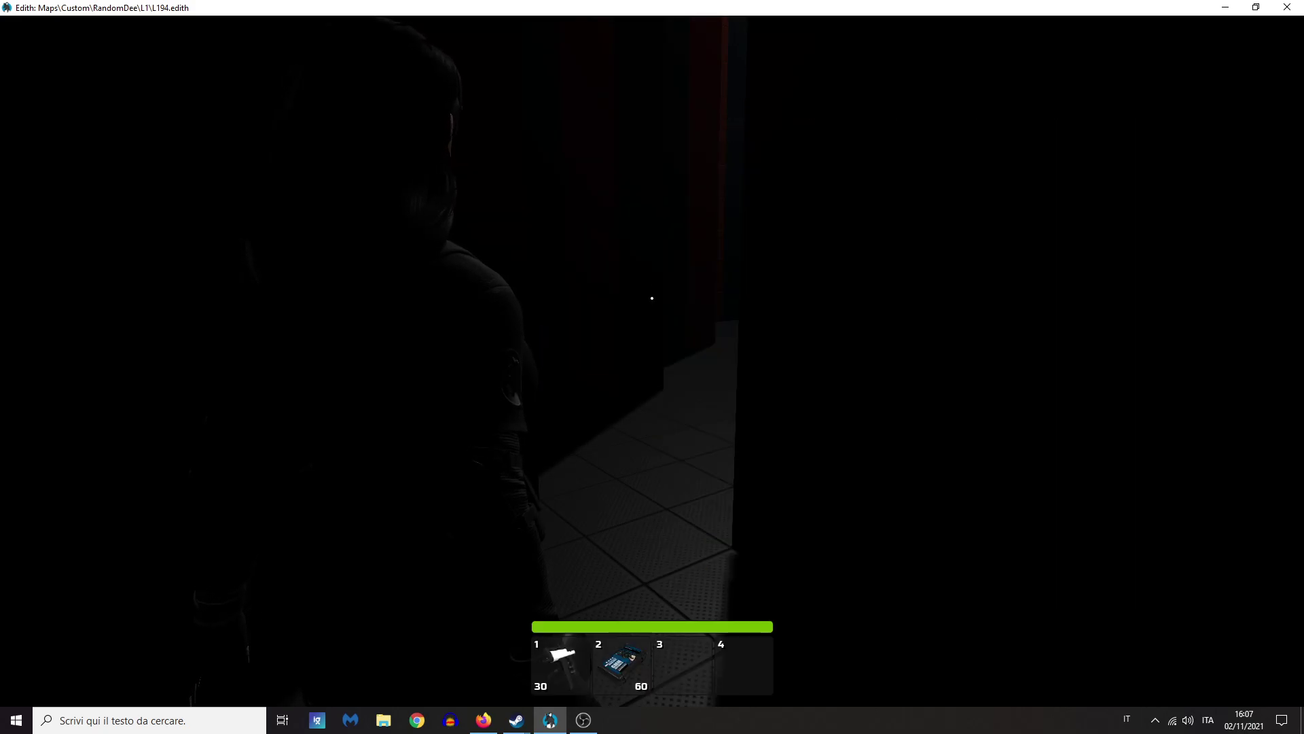
Step: Enter the corridor, shoot the Slashy attacking at close range, and reload the gun
key("w")
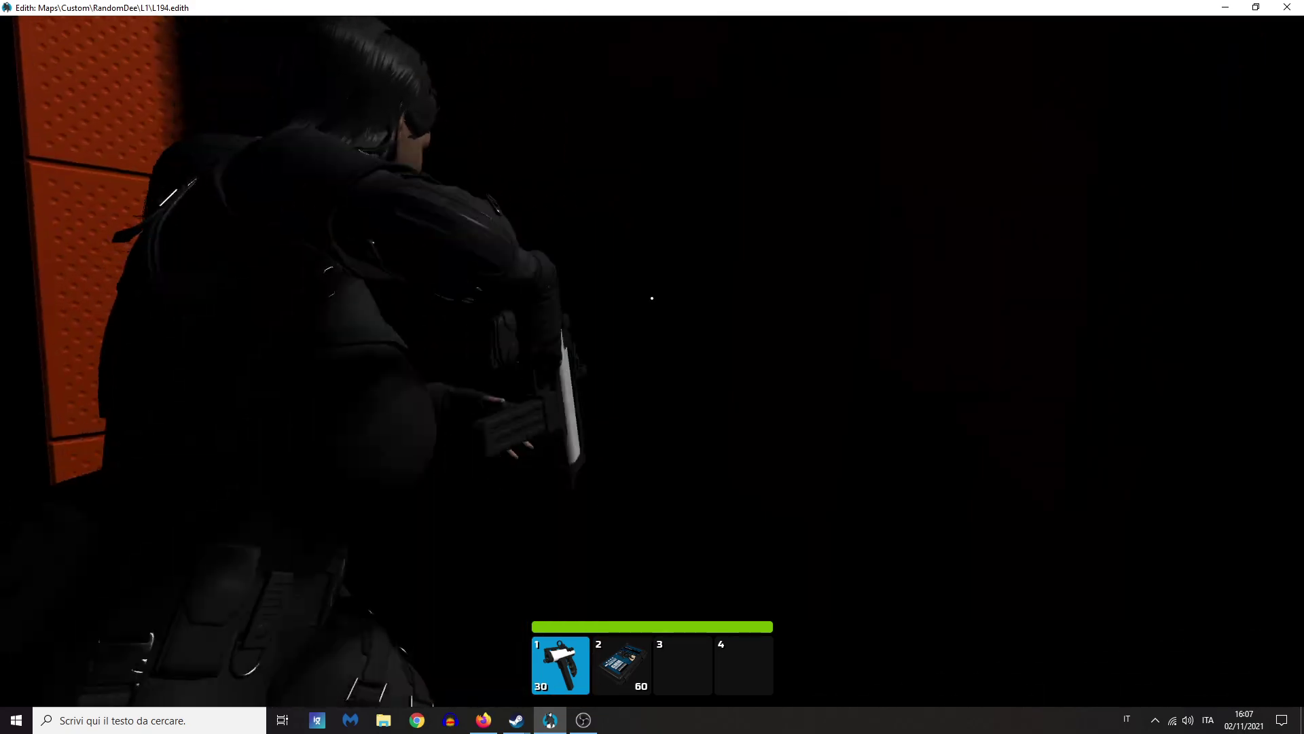
left_click(652, 297)
left_click(653, 297)
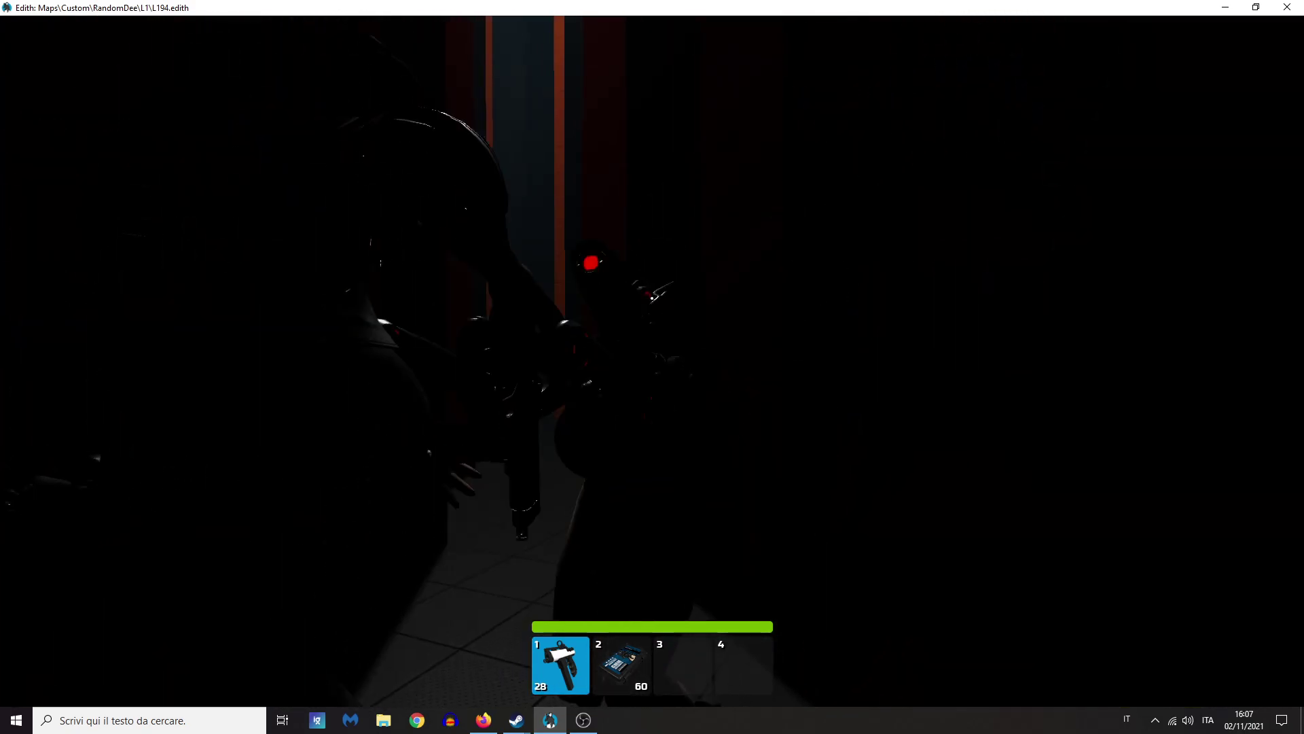
left_click(652, 297)
left_click(652, 298)
left_click(652, 298)
key("r")
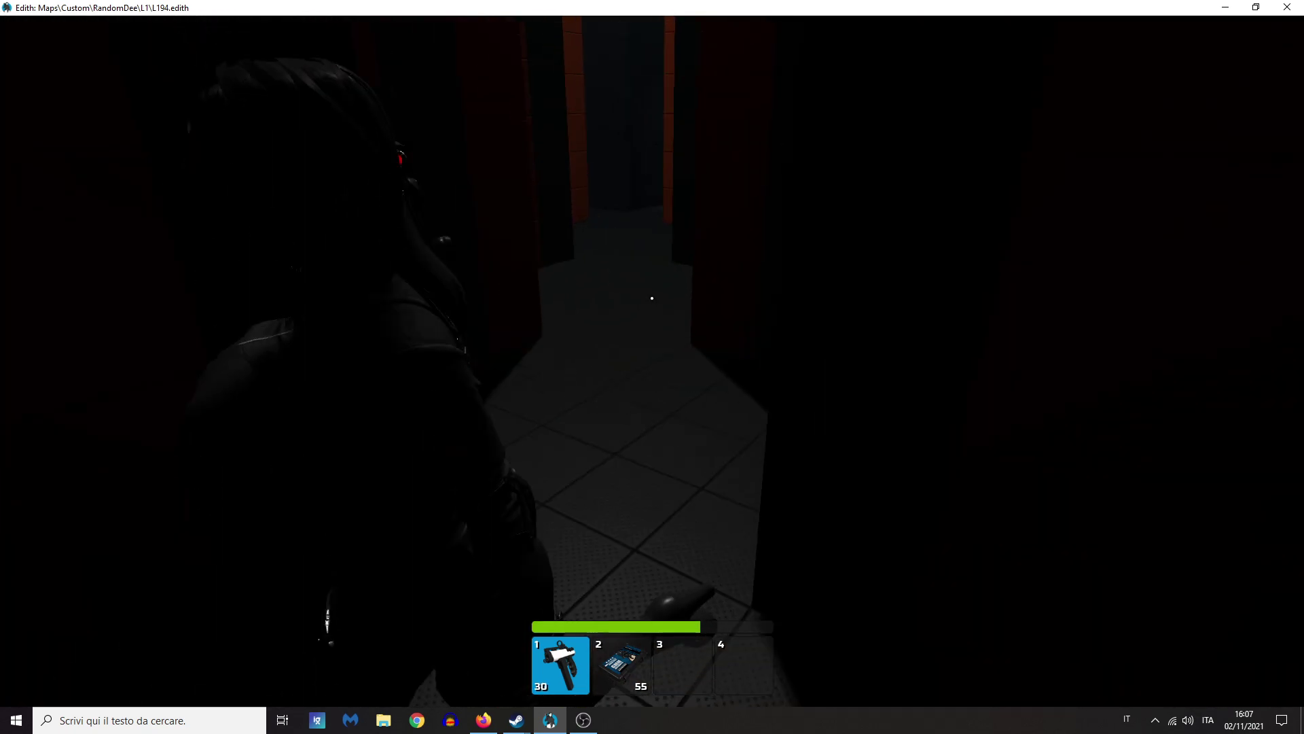
Step: Shoot down the next Slashy in the corridor and refill the gun's magazine
left_click(652, 297)
left_click(652, 298)
left_click(653, 297)
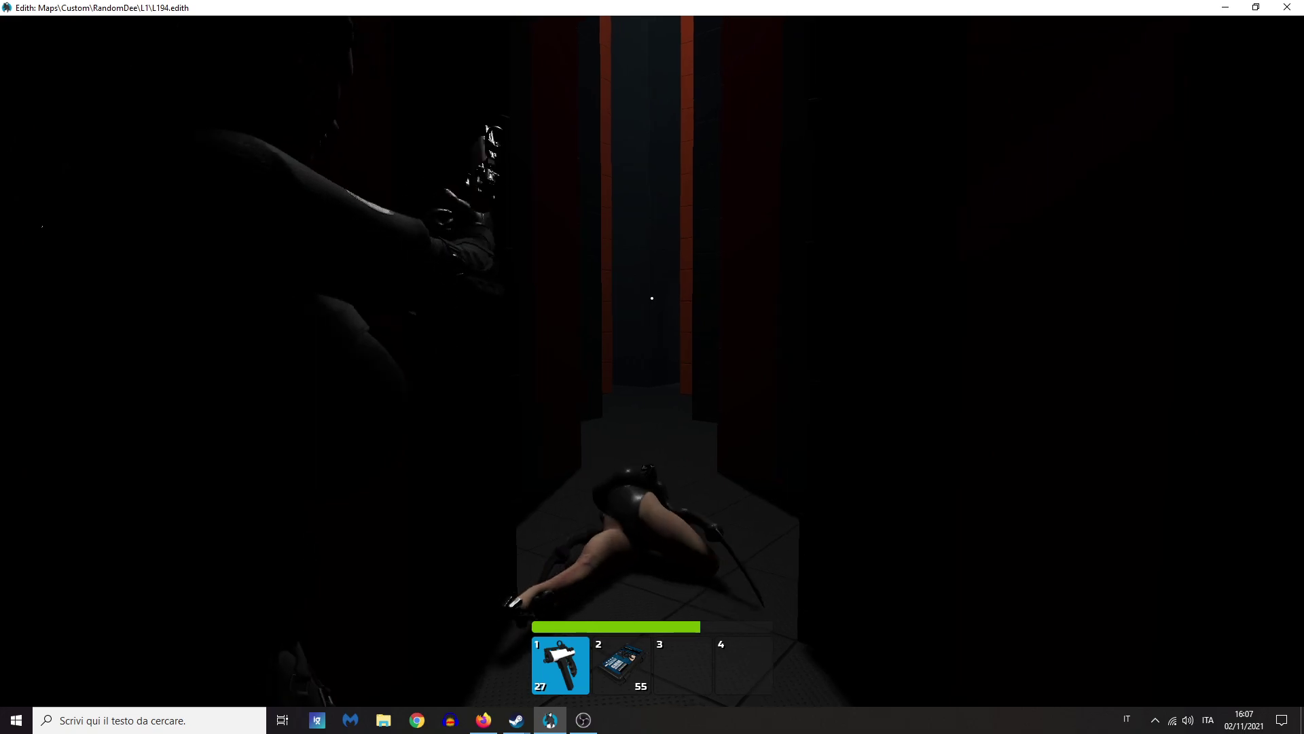
key("r")
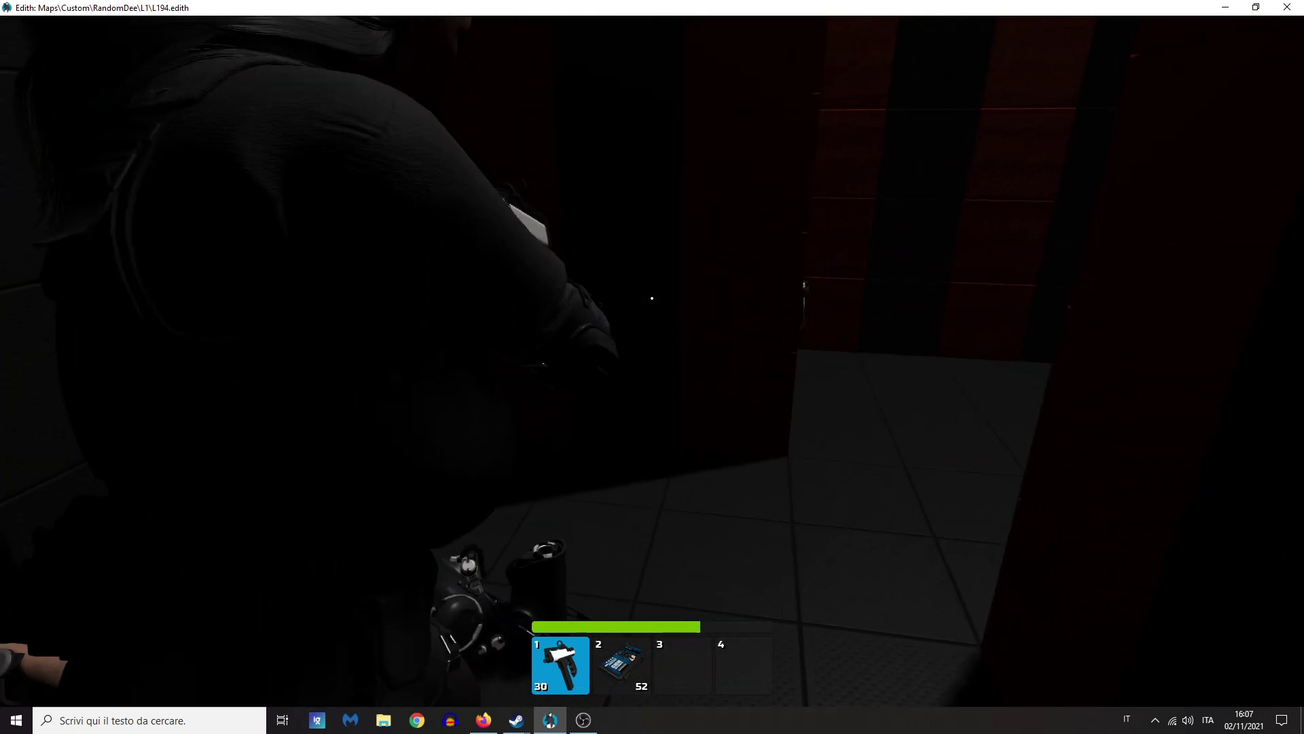
Step: Move on around the corridor corner past the fallen Slashy and check the passages for creepers and other bots
key("d")
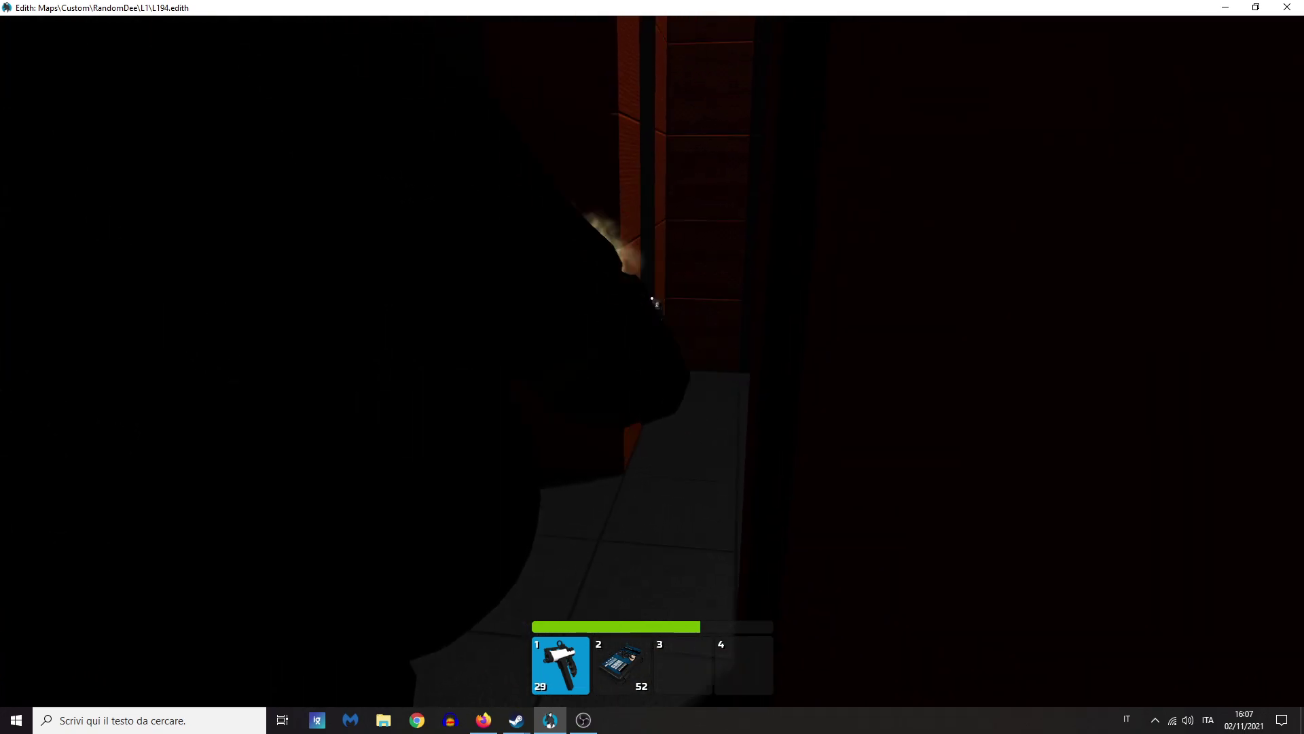
key("s")
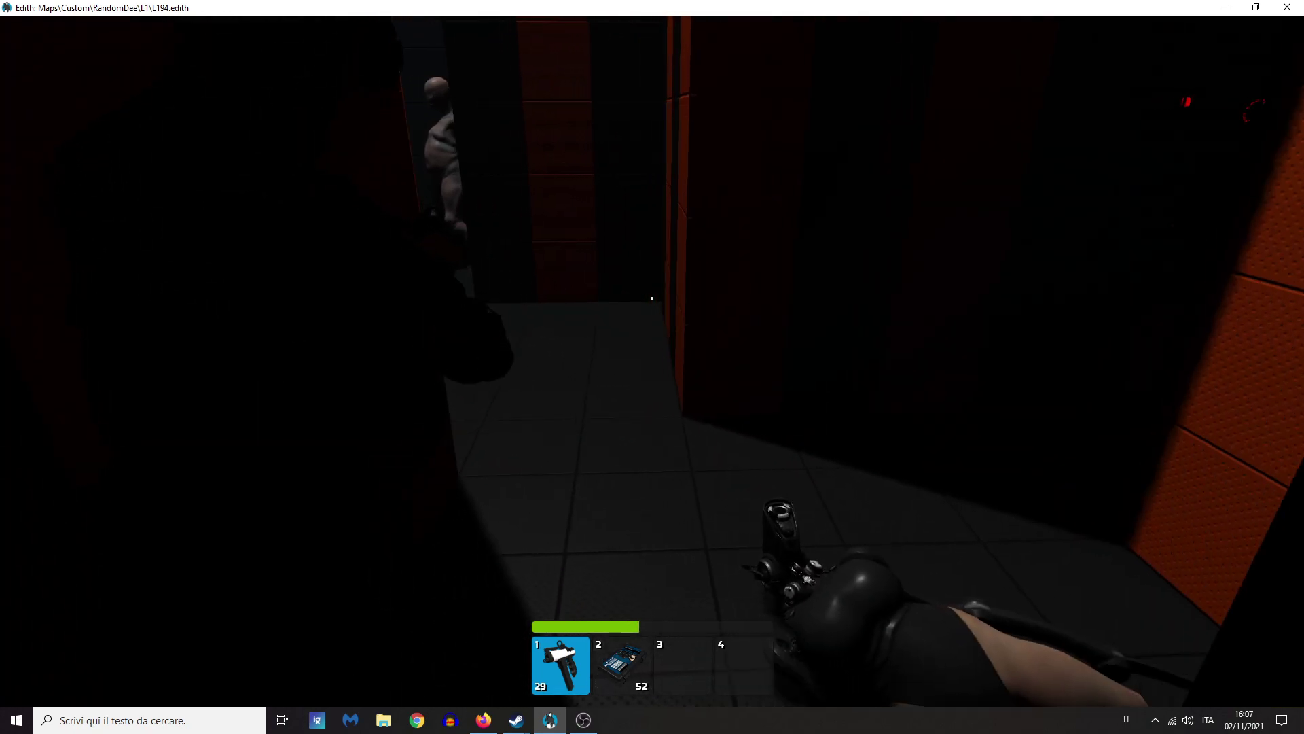
key("w")
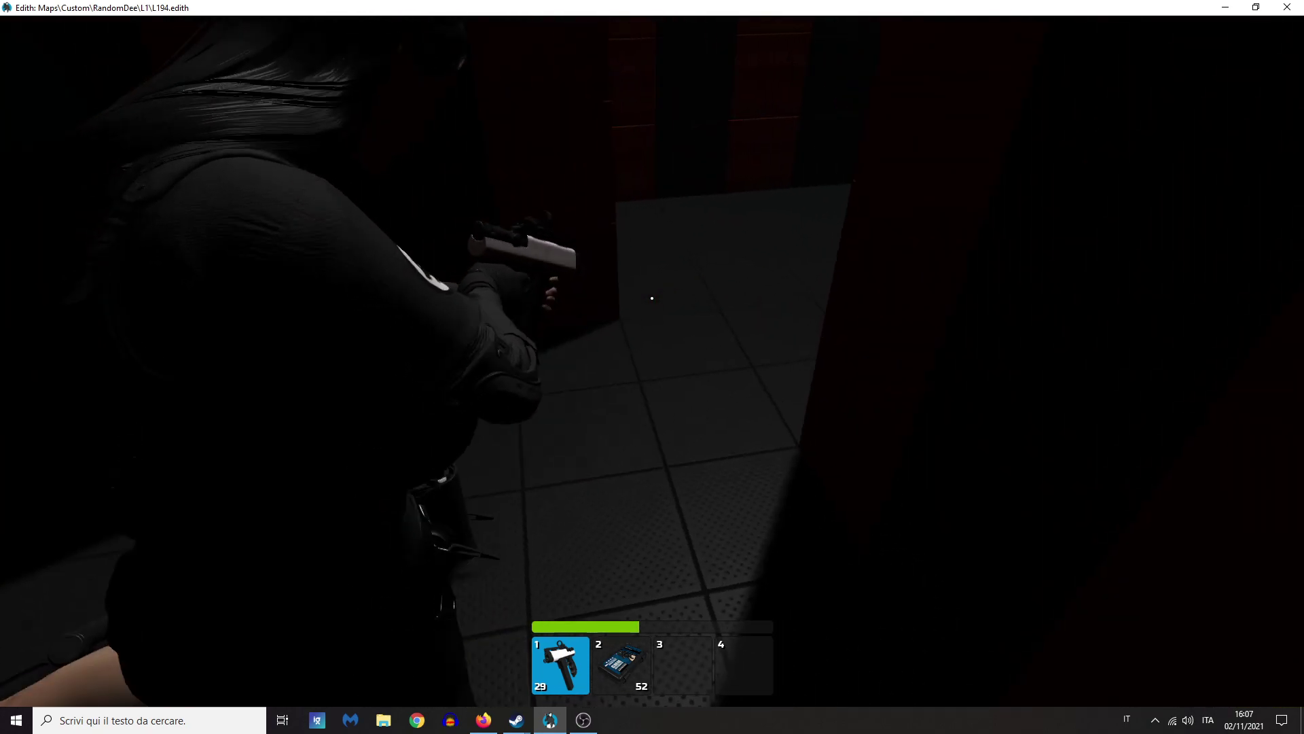